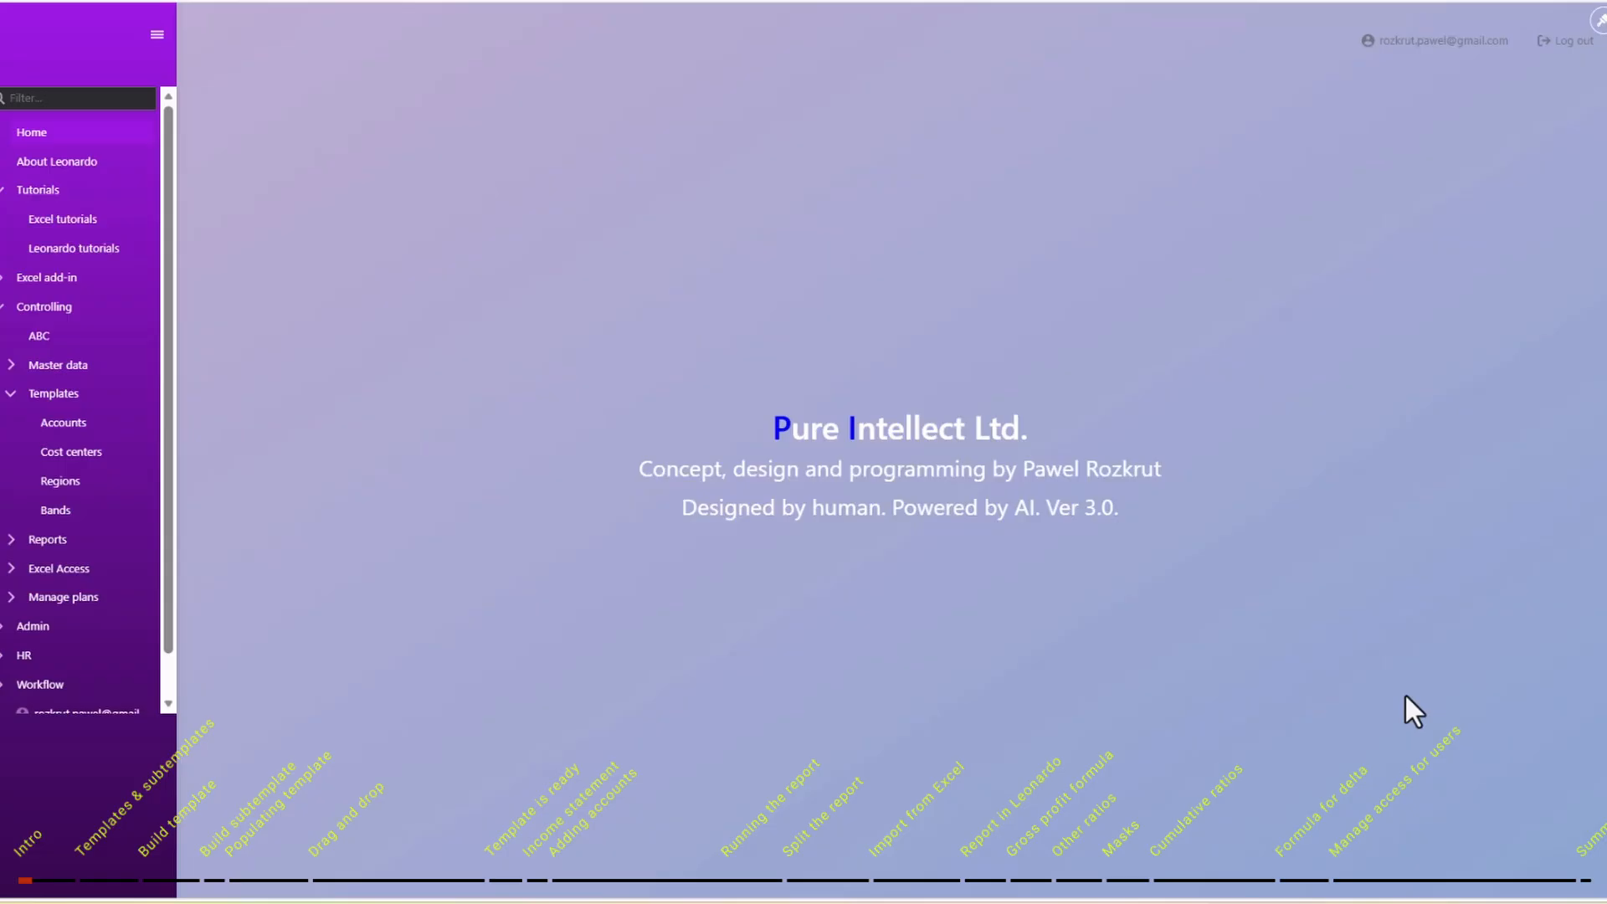
View the accounts master data with auto-fitted columns, and view the cost centers master data.
left_click(12, 369)
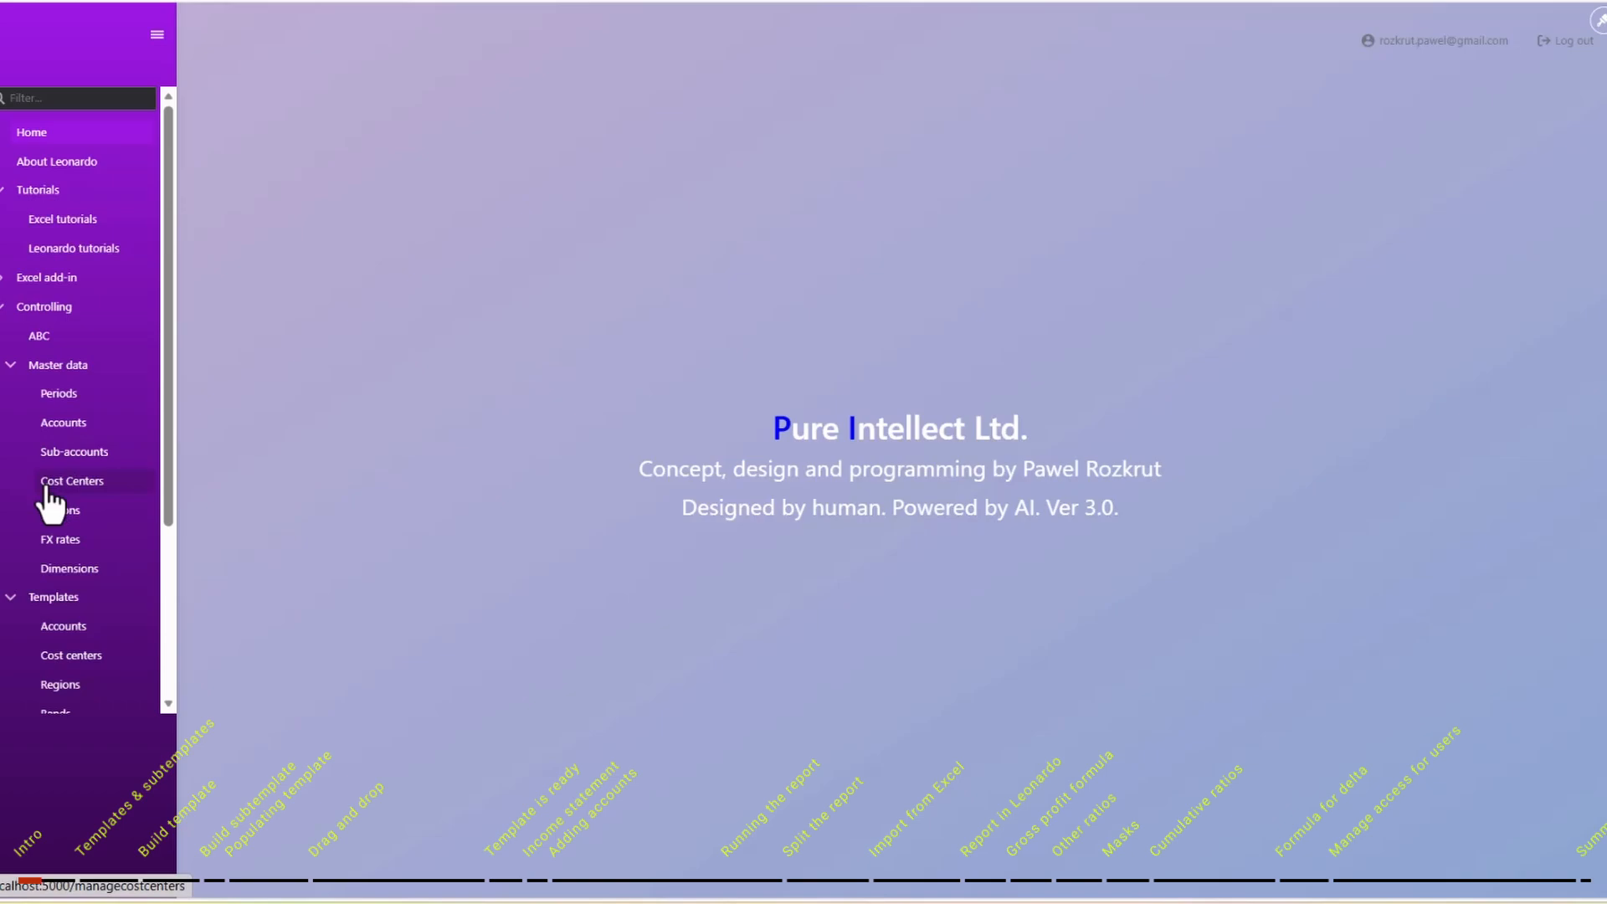
left_click_drag(169, 499, 152, 612)
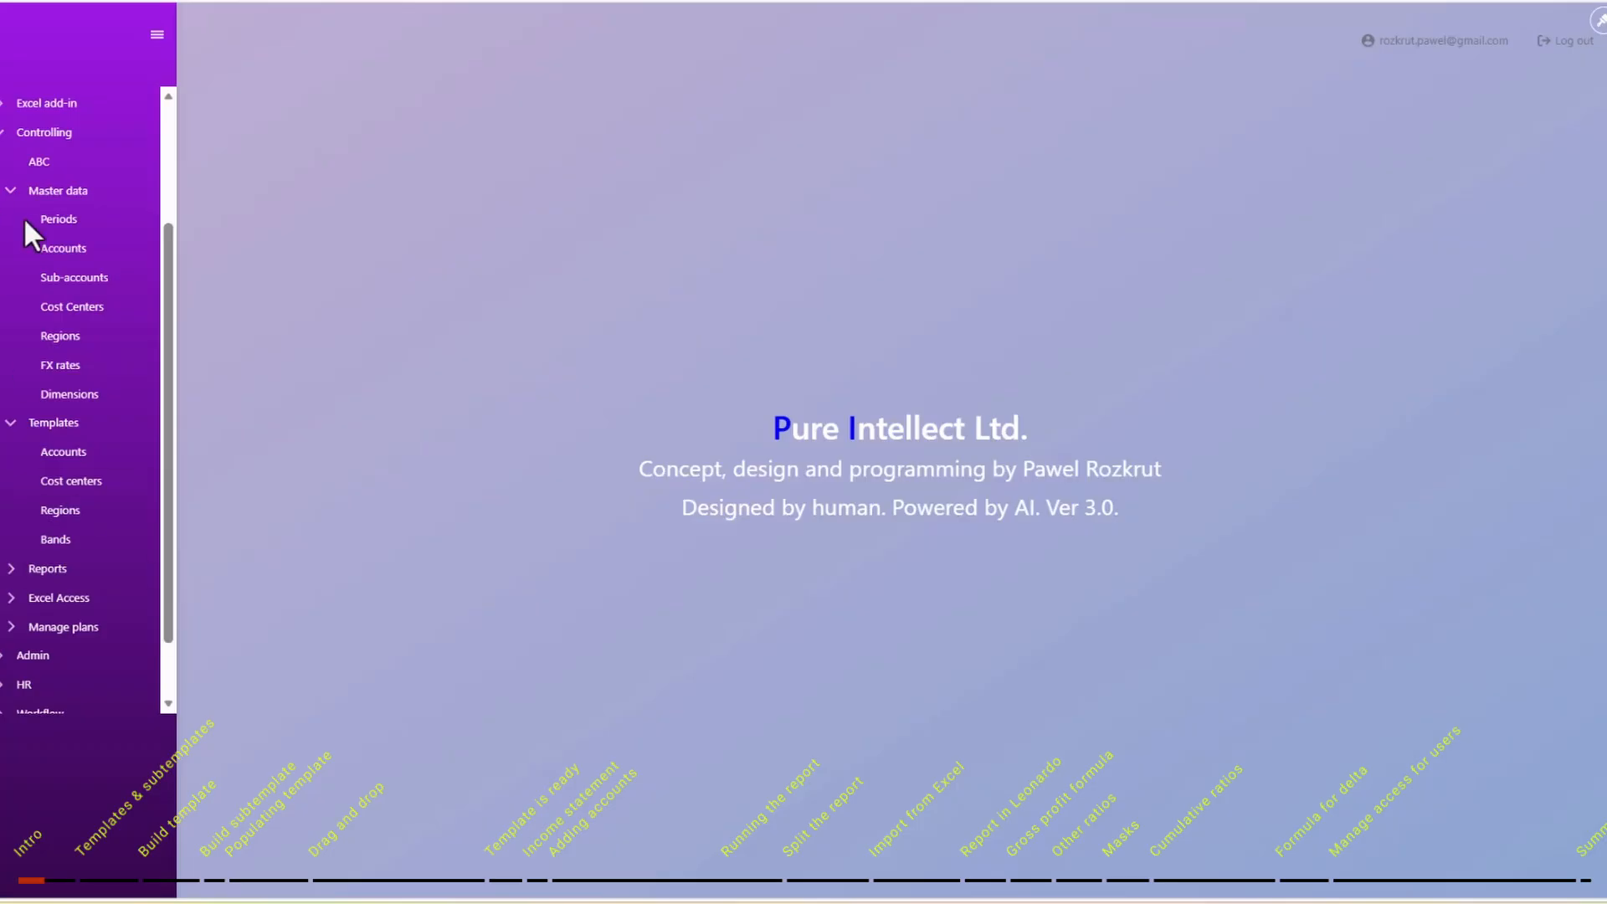
left_click(49, 248)
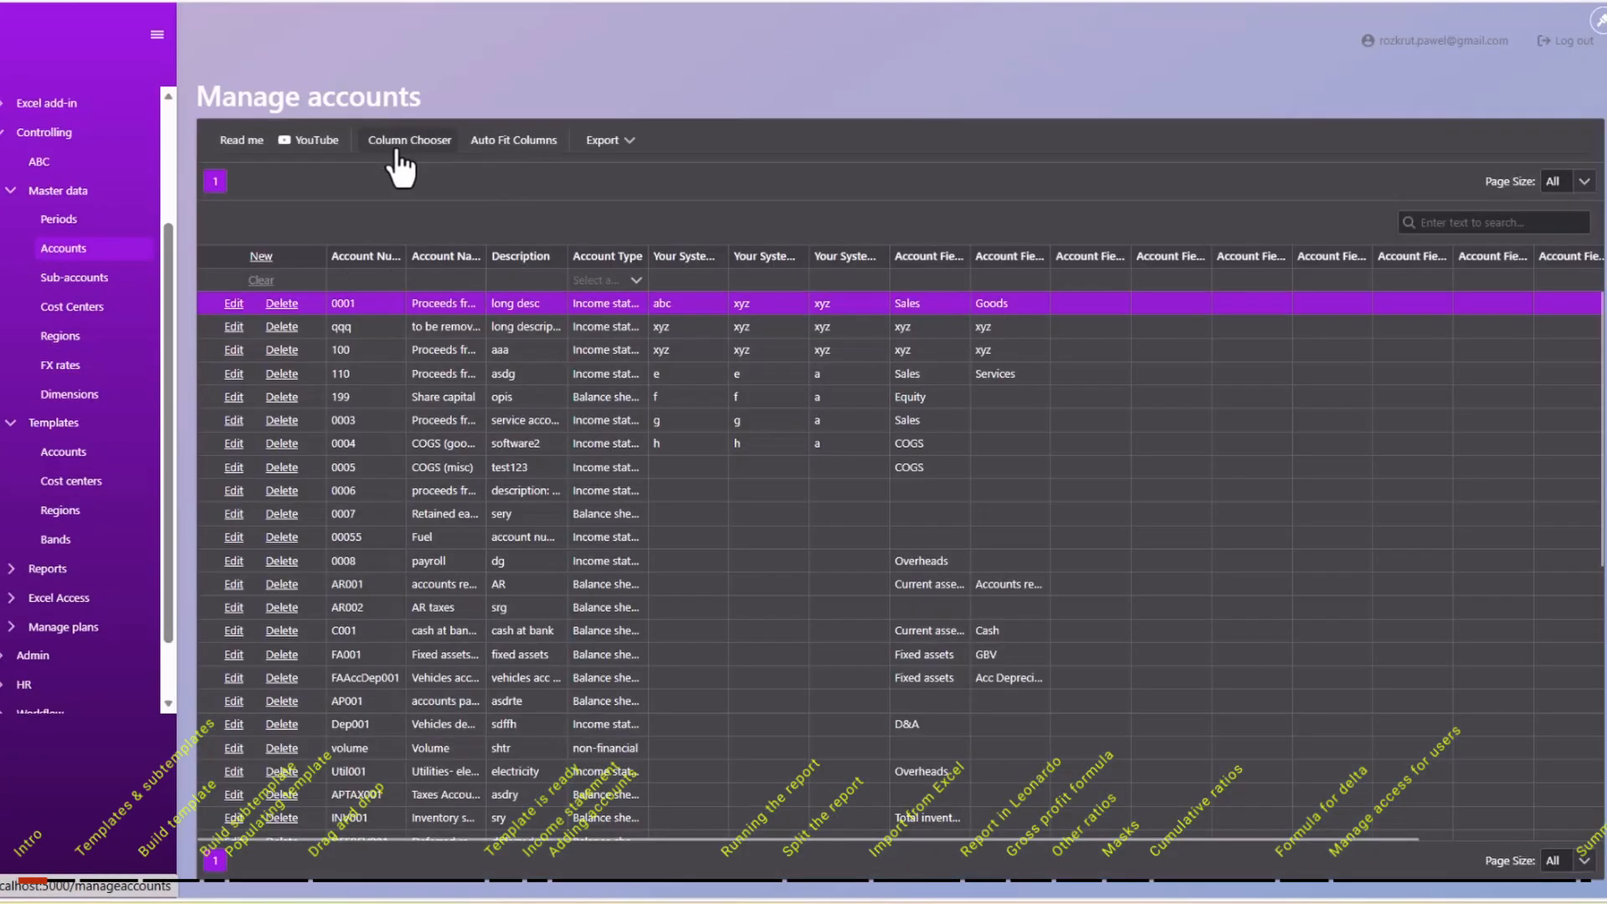
left_click(501, 143)
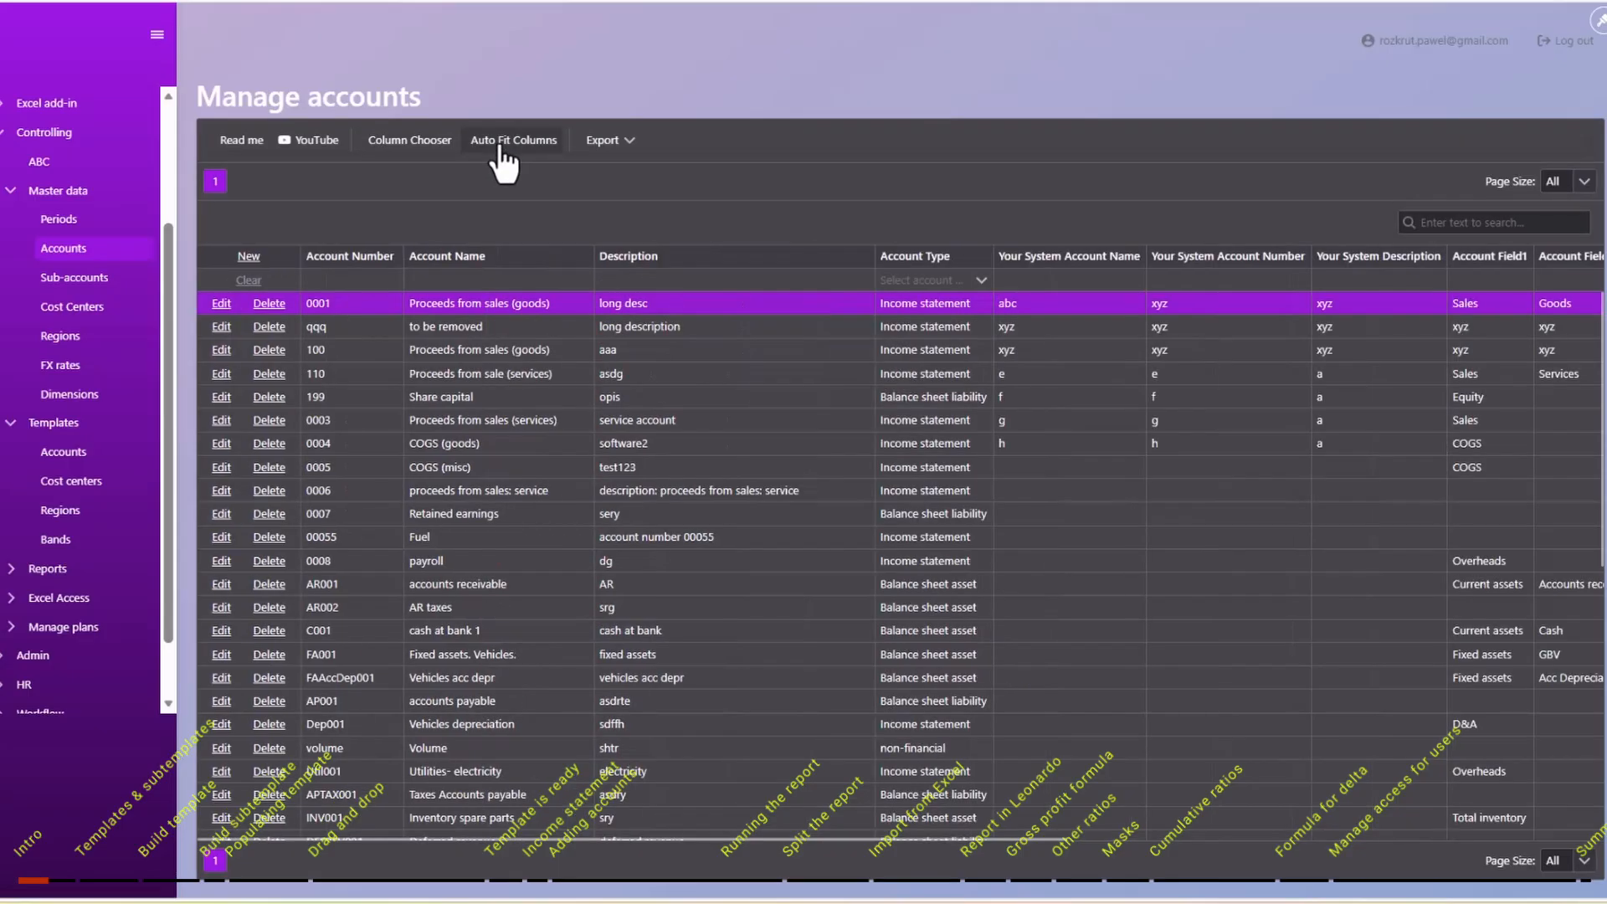
left_click(79, 308)
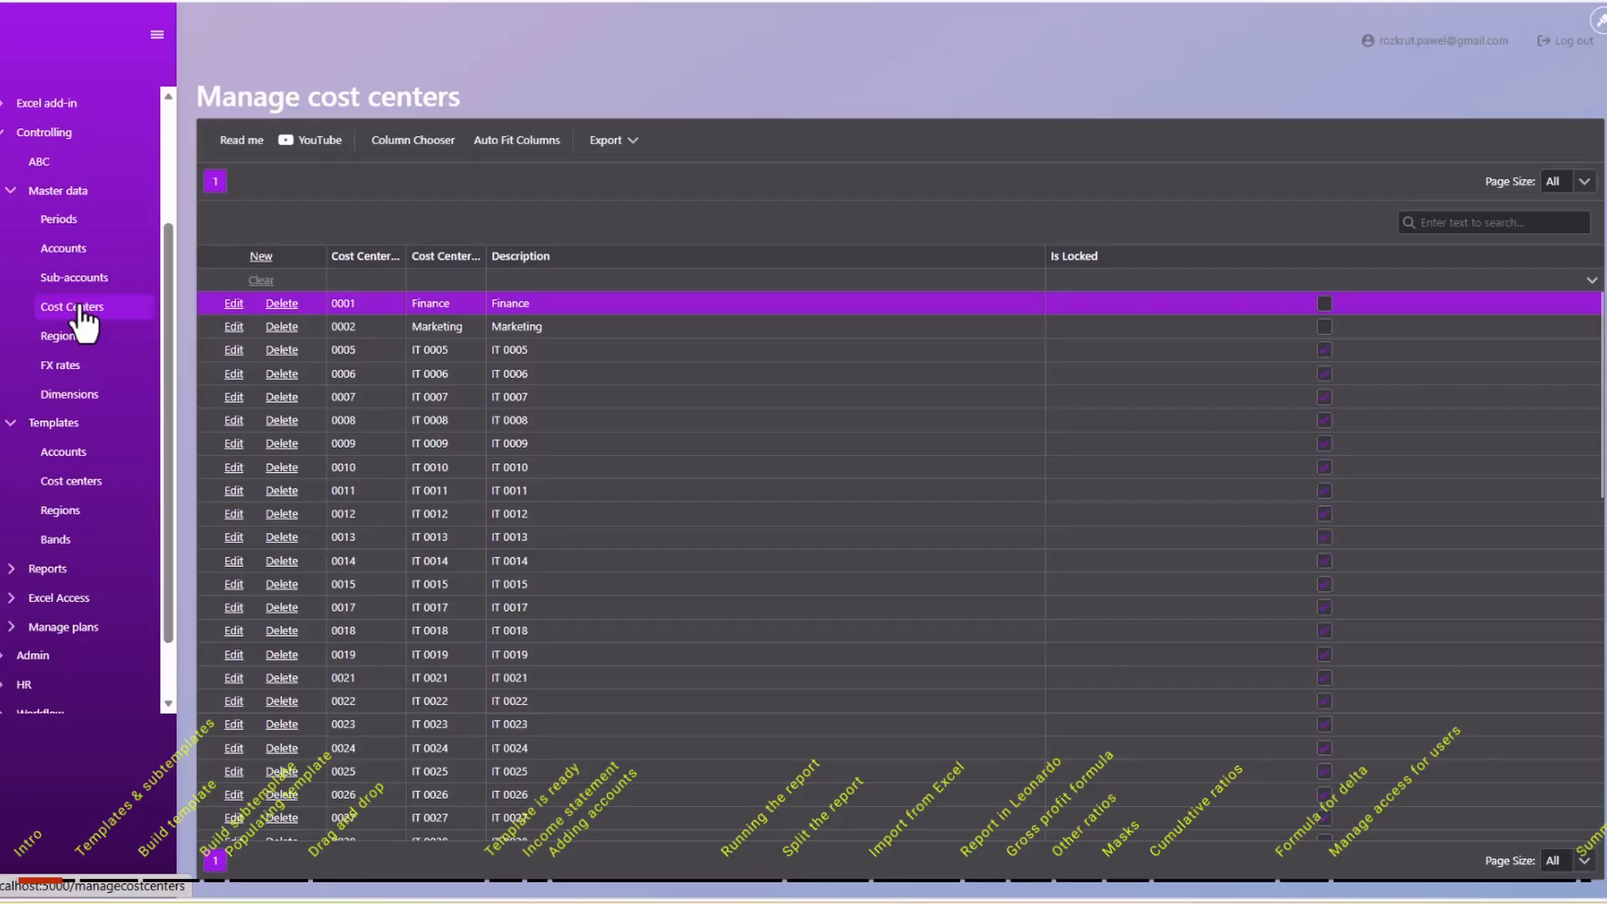
Open the accounts templates page, try the Main report entry under Reports, and hide the navigation sidebar.
left_click(65, 458)
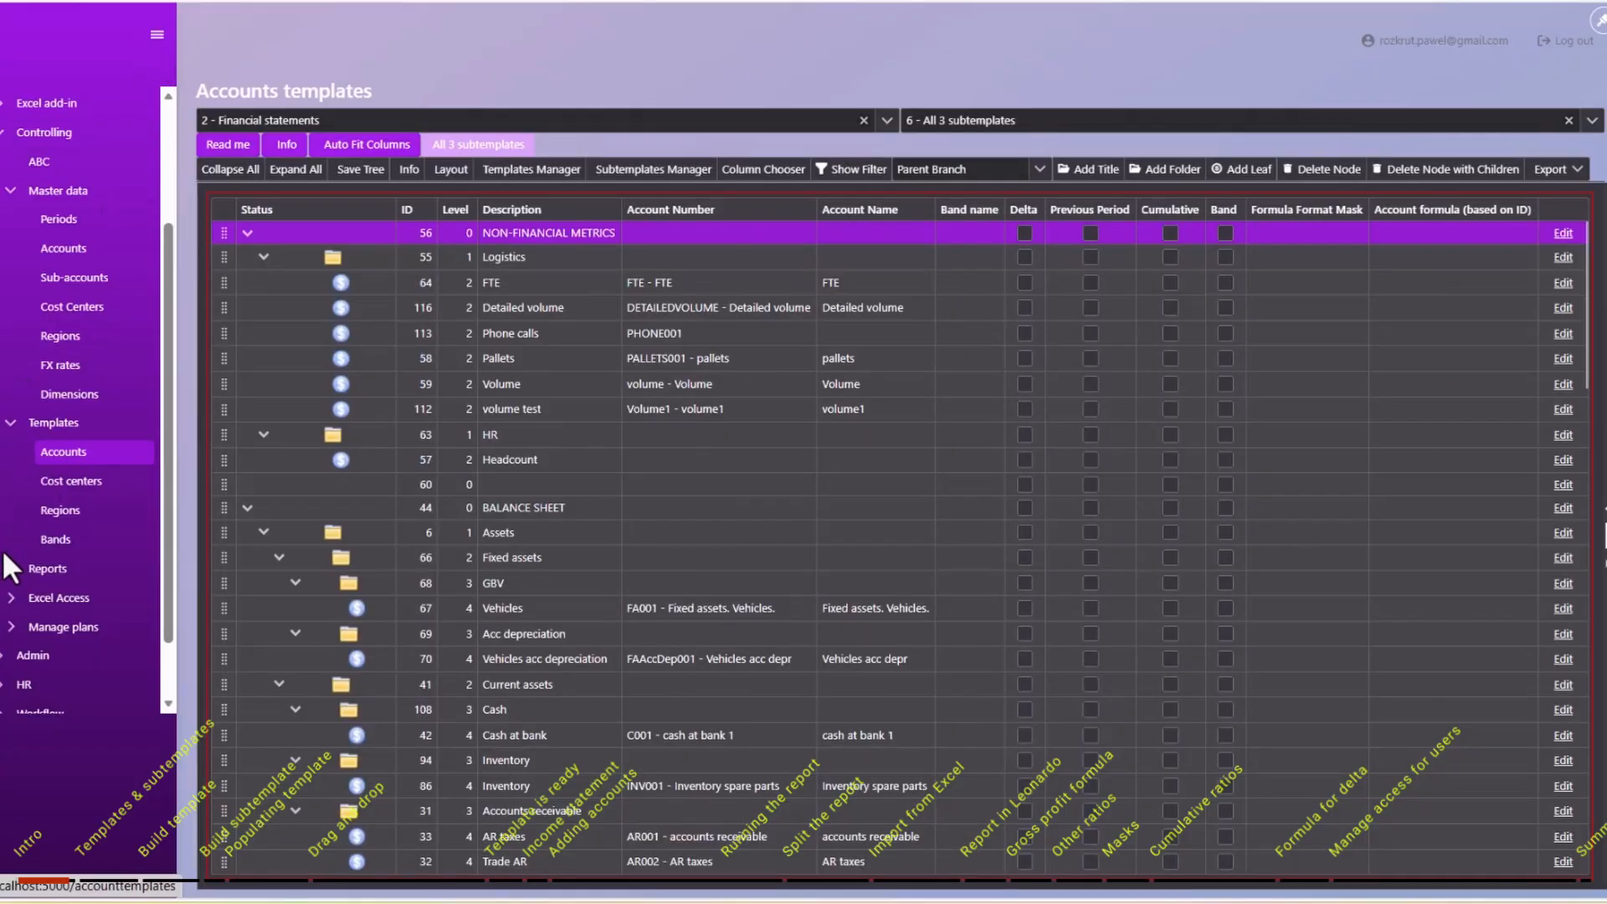
left_click(12, 570)
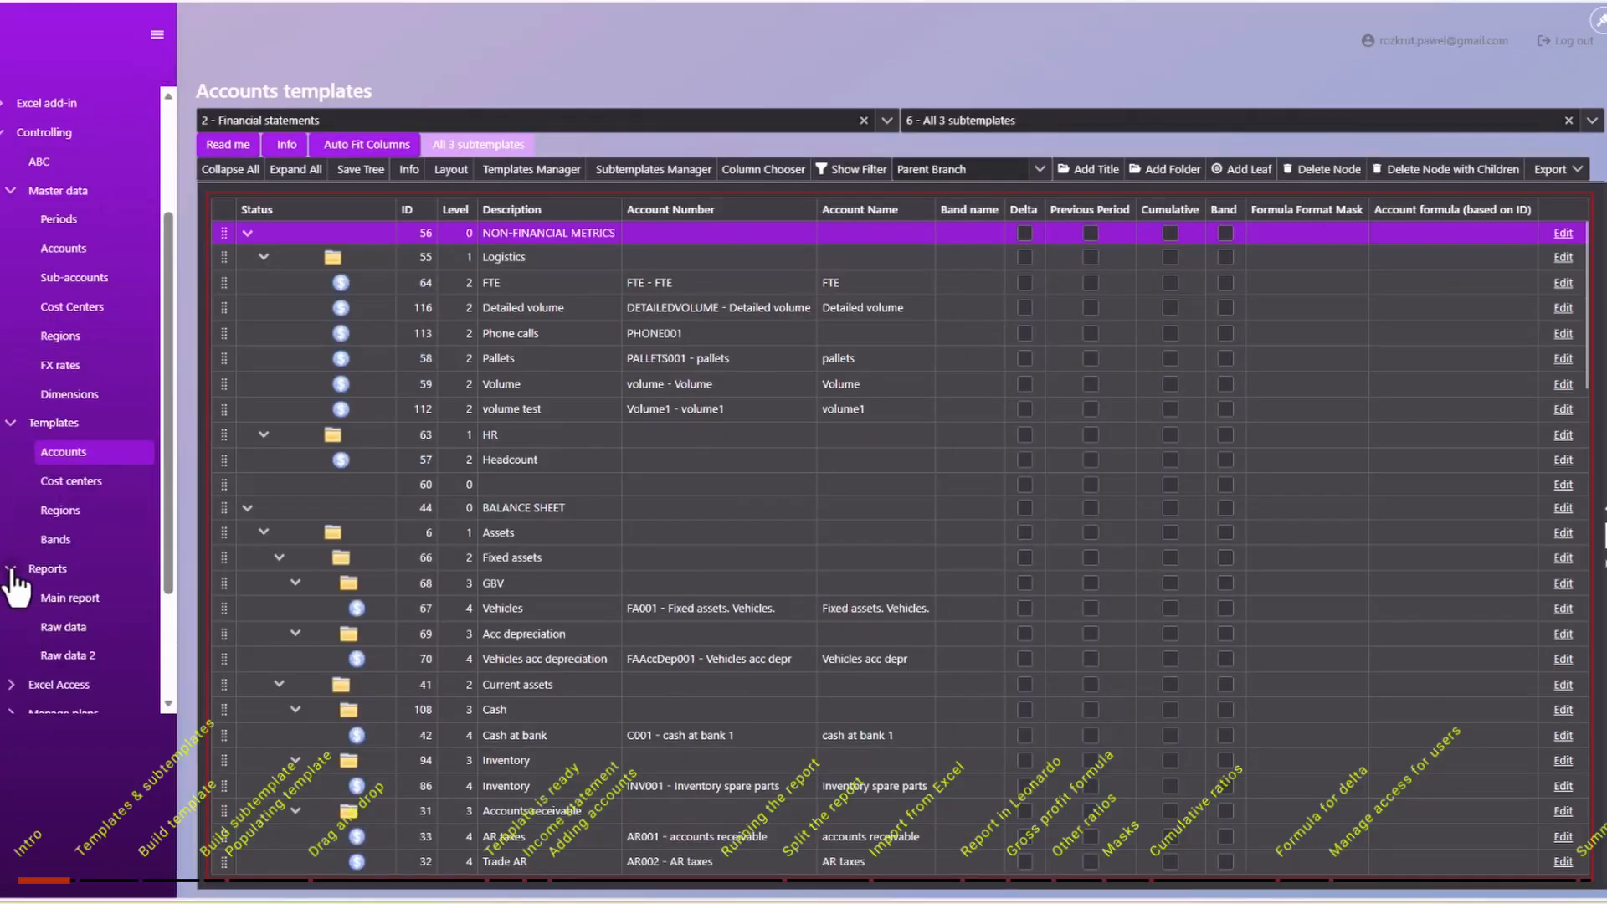
left_click(75, 598)
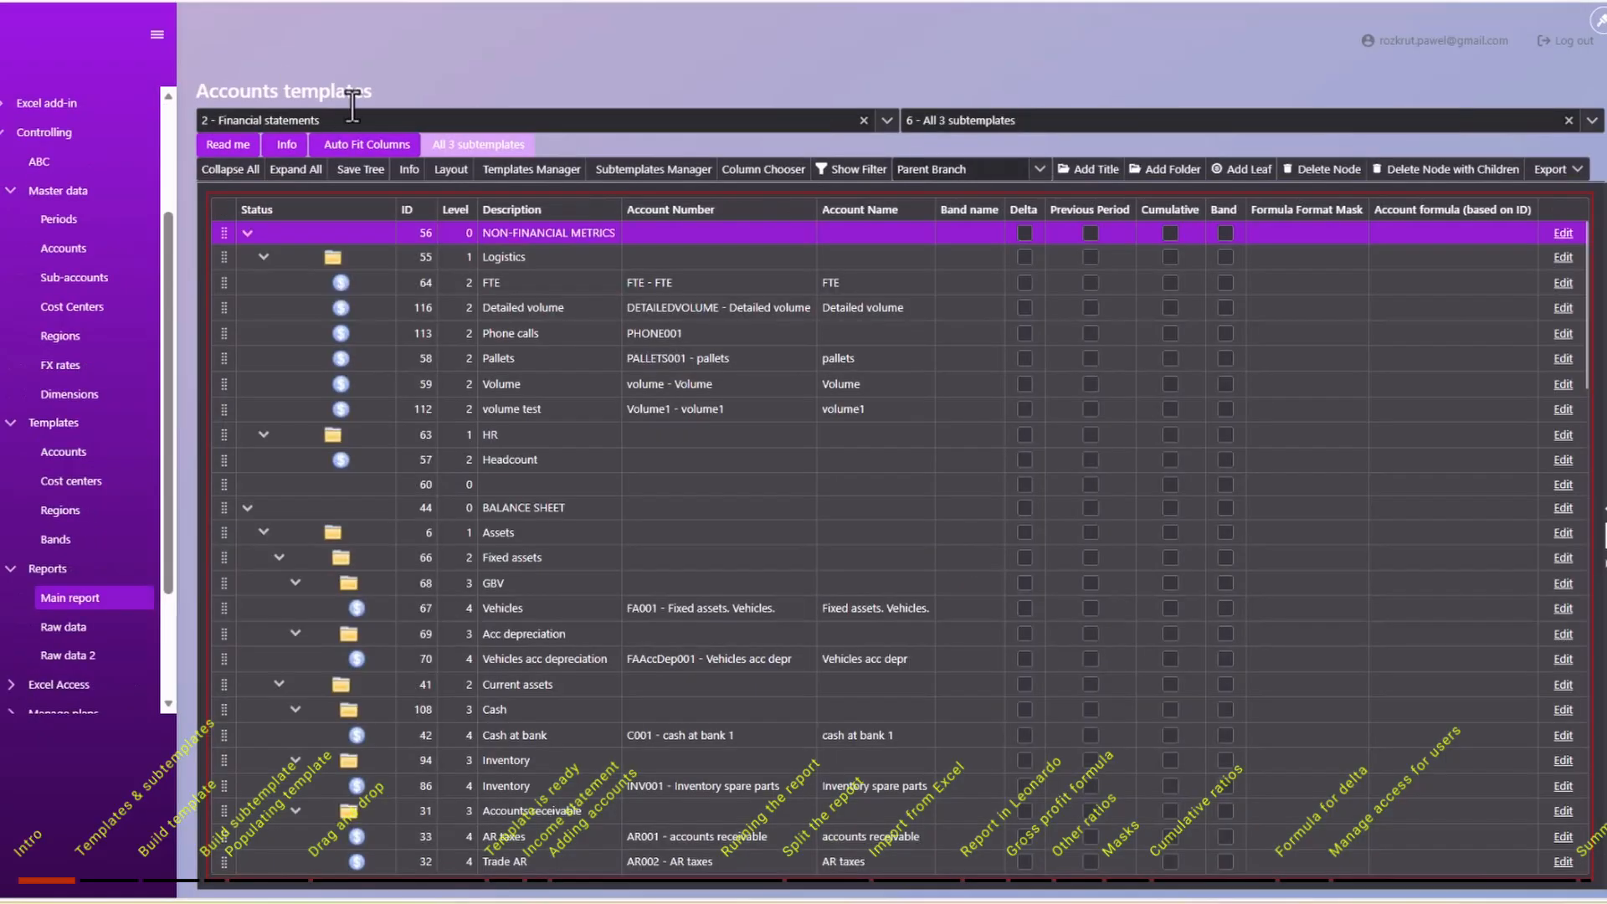
left_click(158, 42)
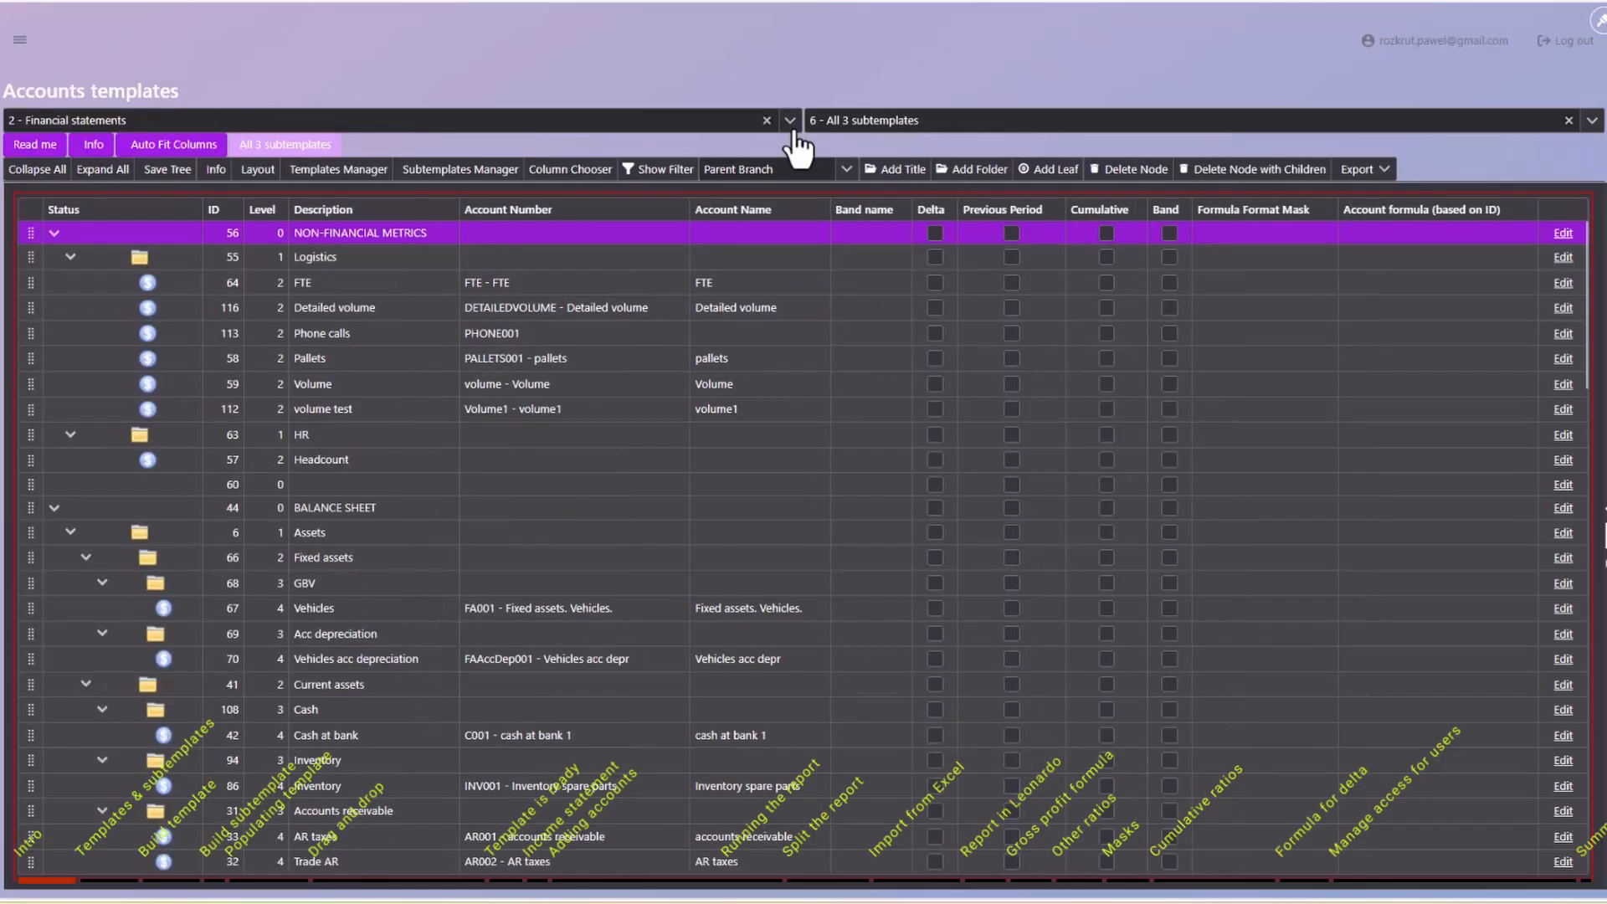
Reselect the template 2 - Financial statements after clearing the current selection, and list its subtemplates.
left_click(787, 125)
left_click(767, 120)
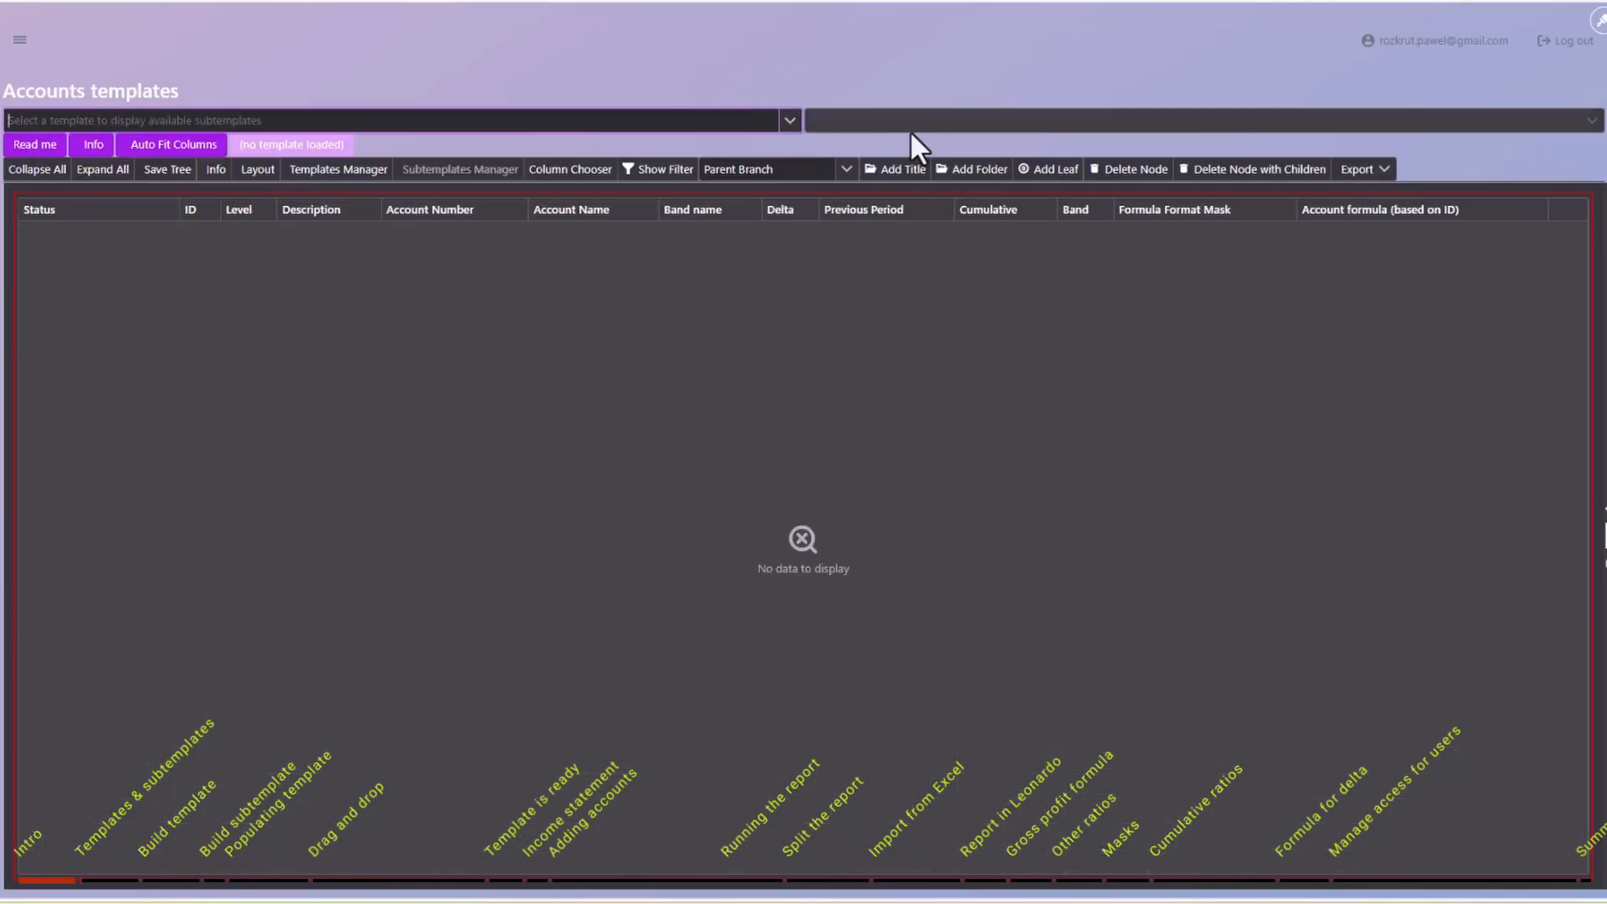
left_click(789, 122)
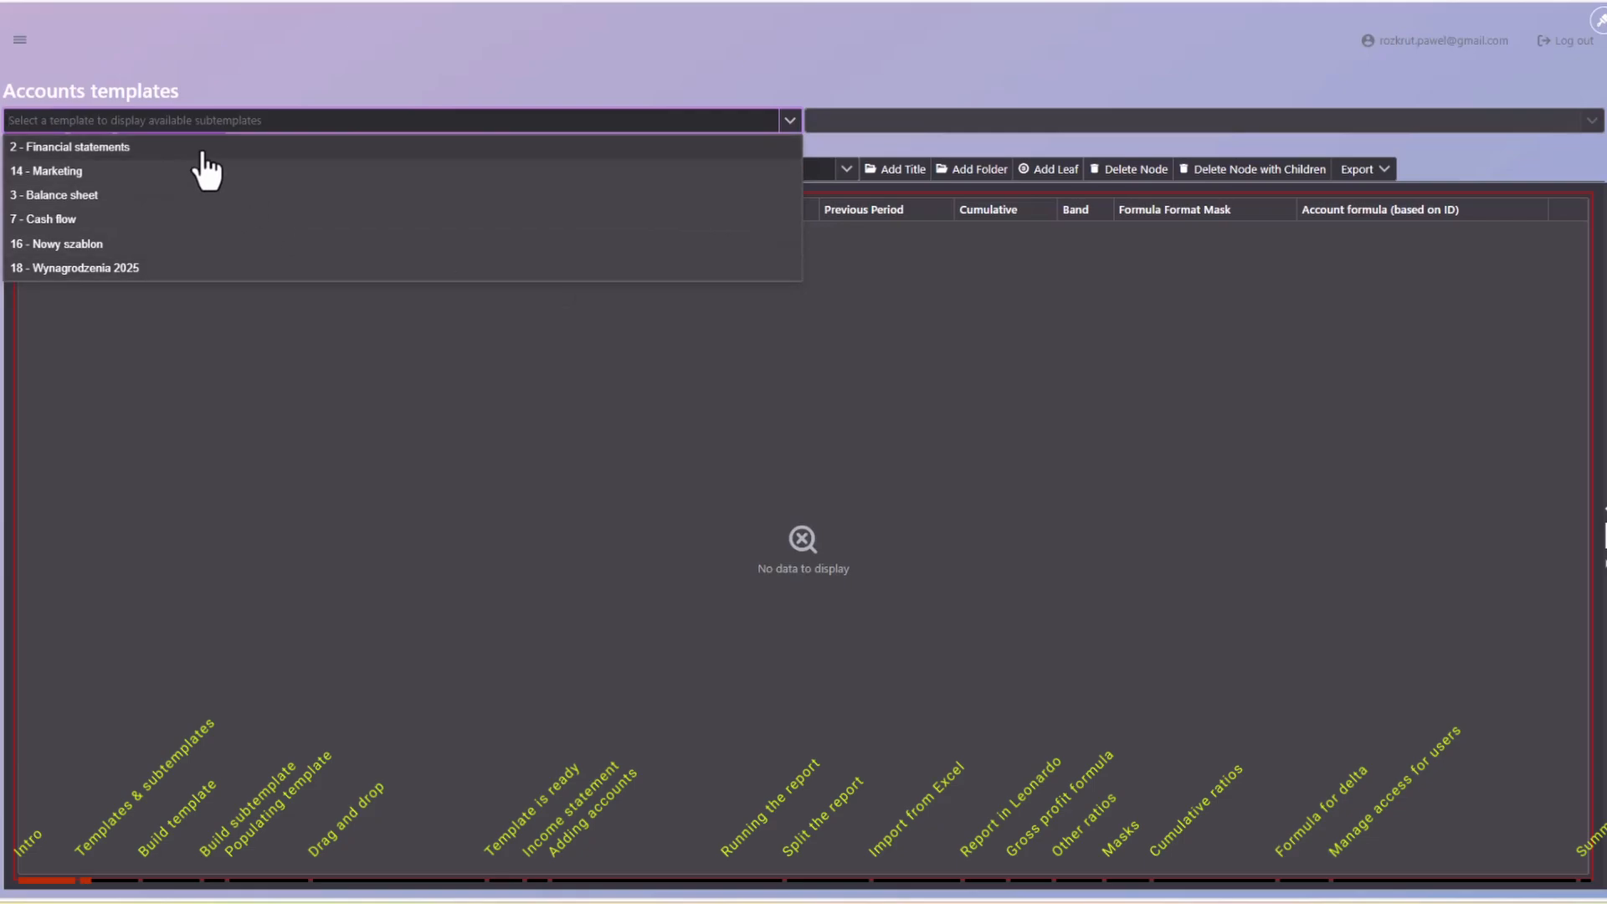
left_click(126, 148)
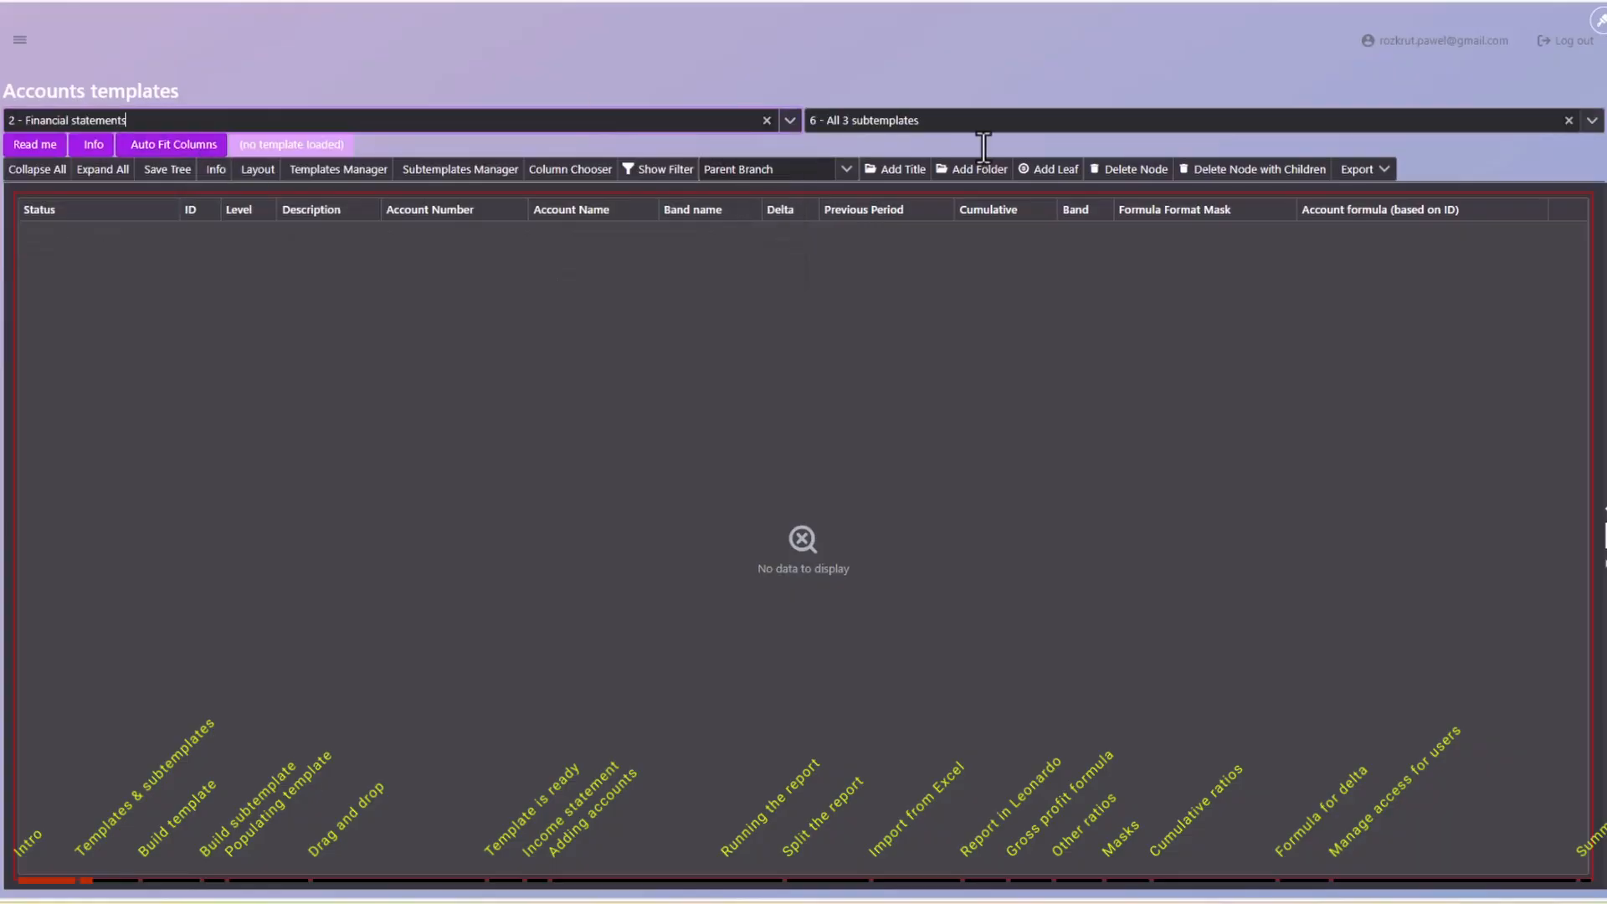
left_click(1592, 120)
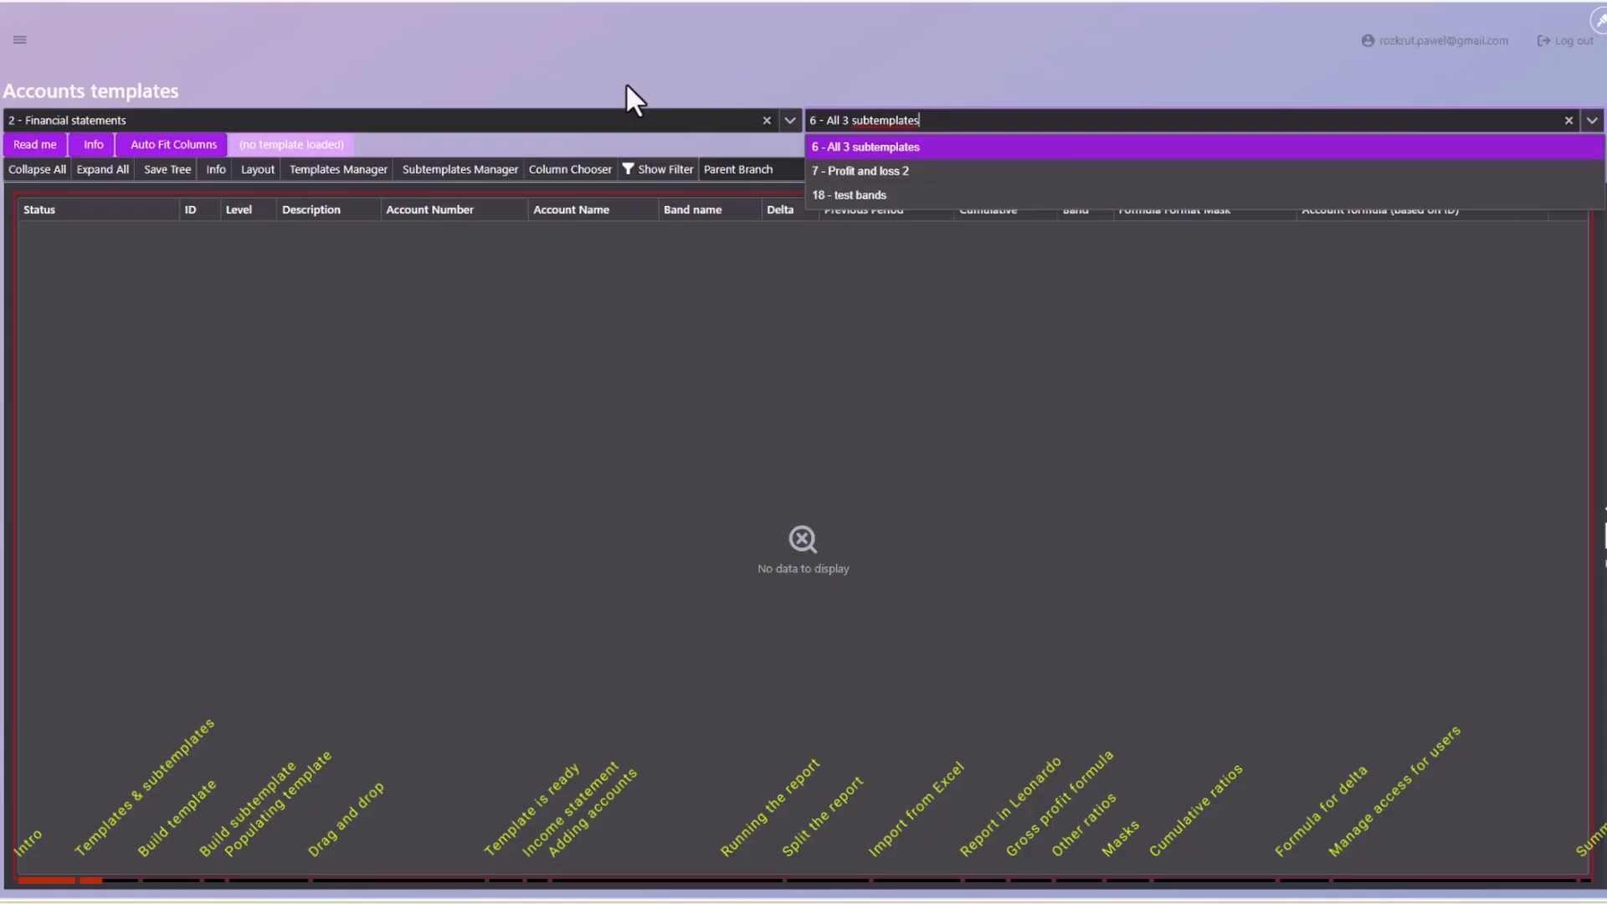
Look through the subtemplates available for the templates 14 - Marketing and 3 - Balance sheet.
left_click(789, 121)
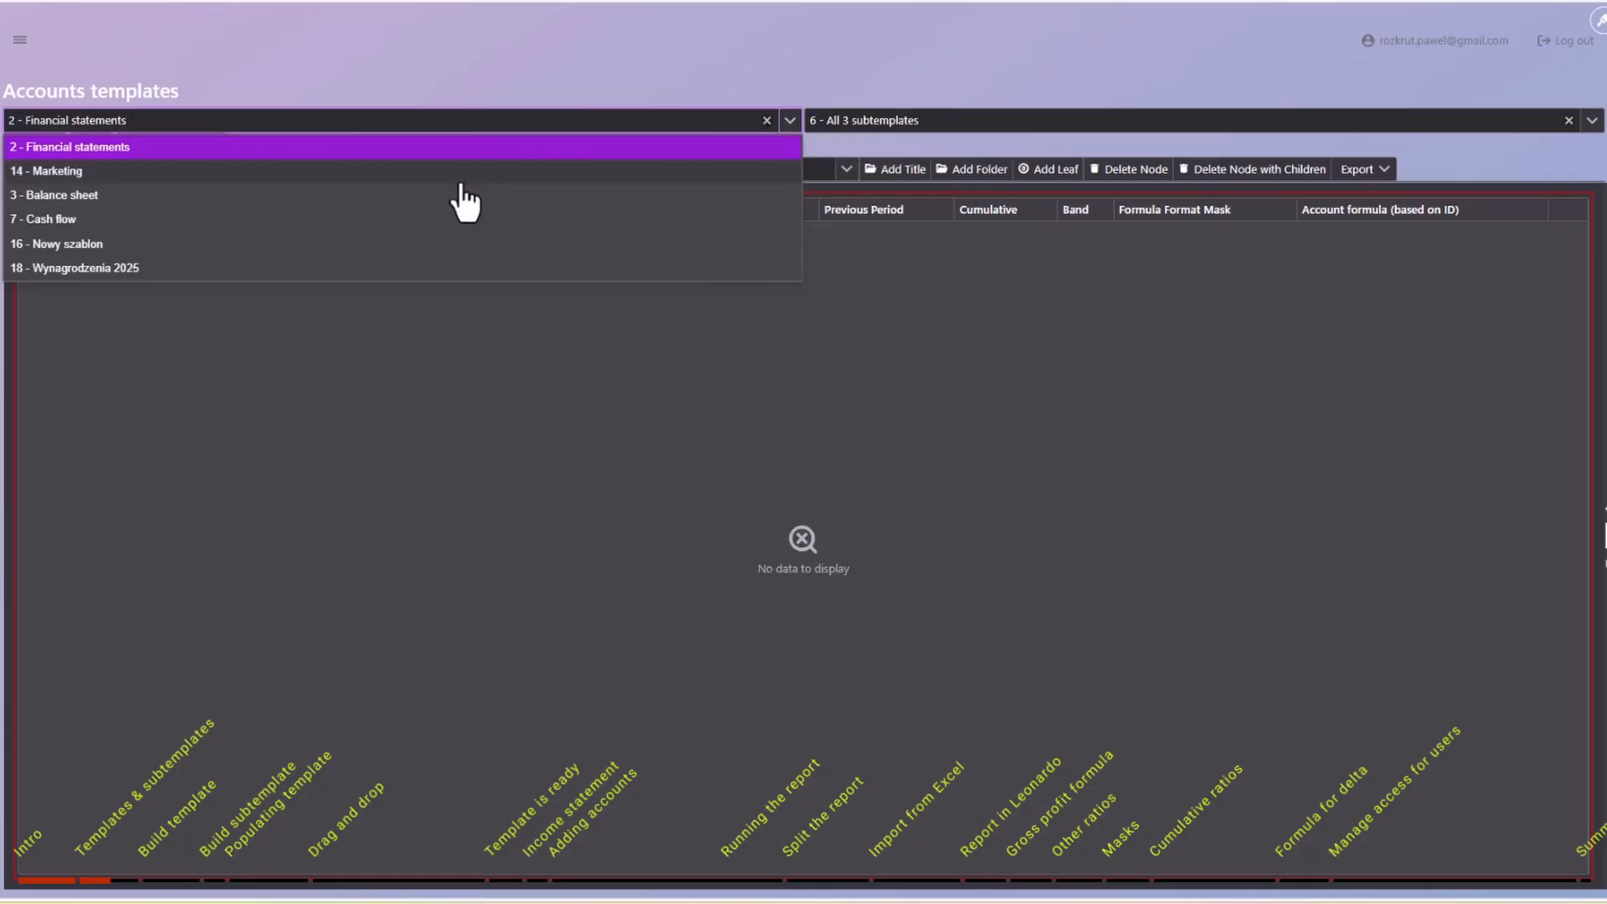
key("Down")
key("Return")
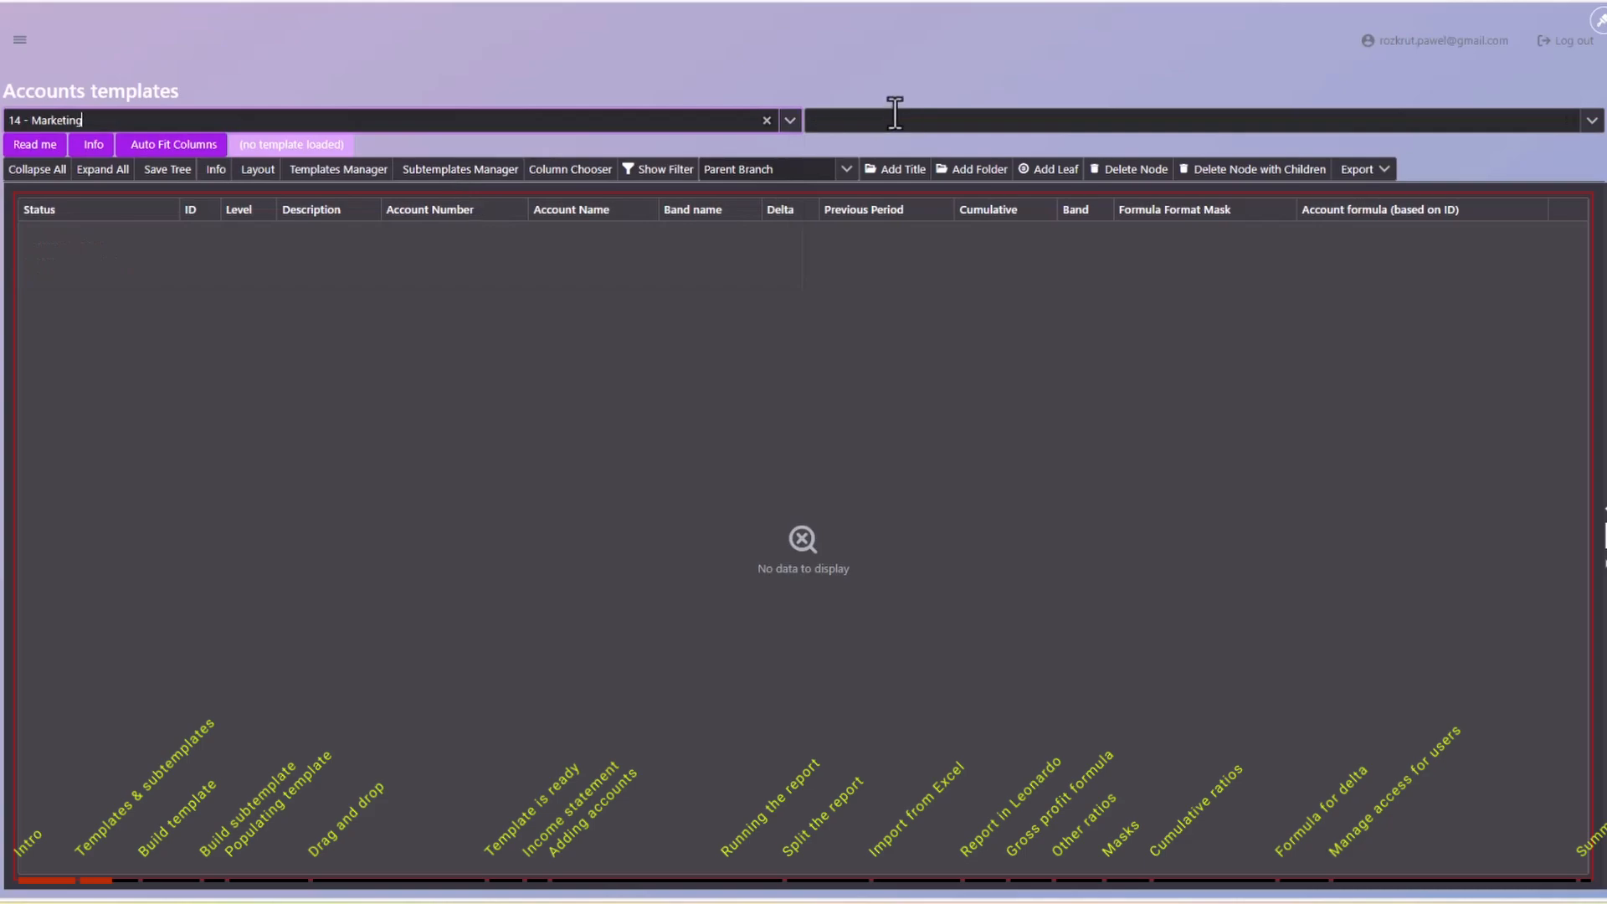
left_click(1592, 122)
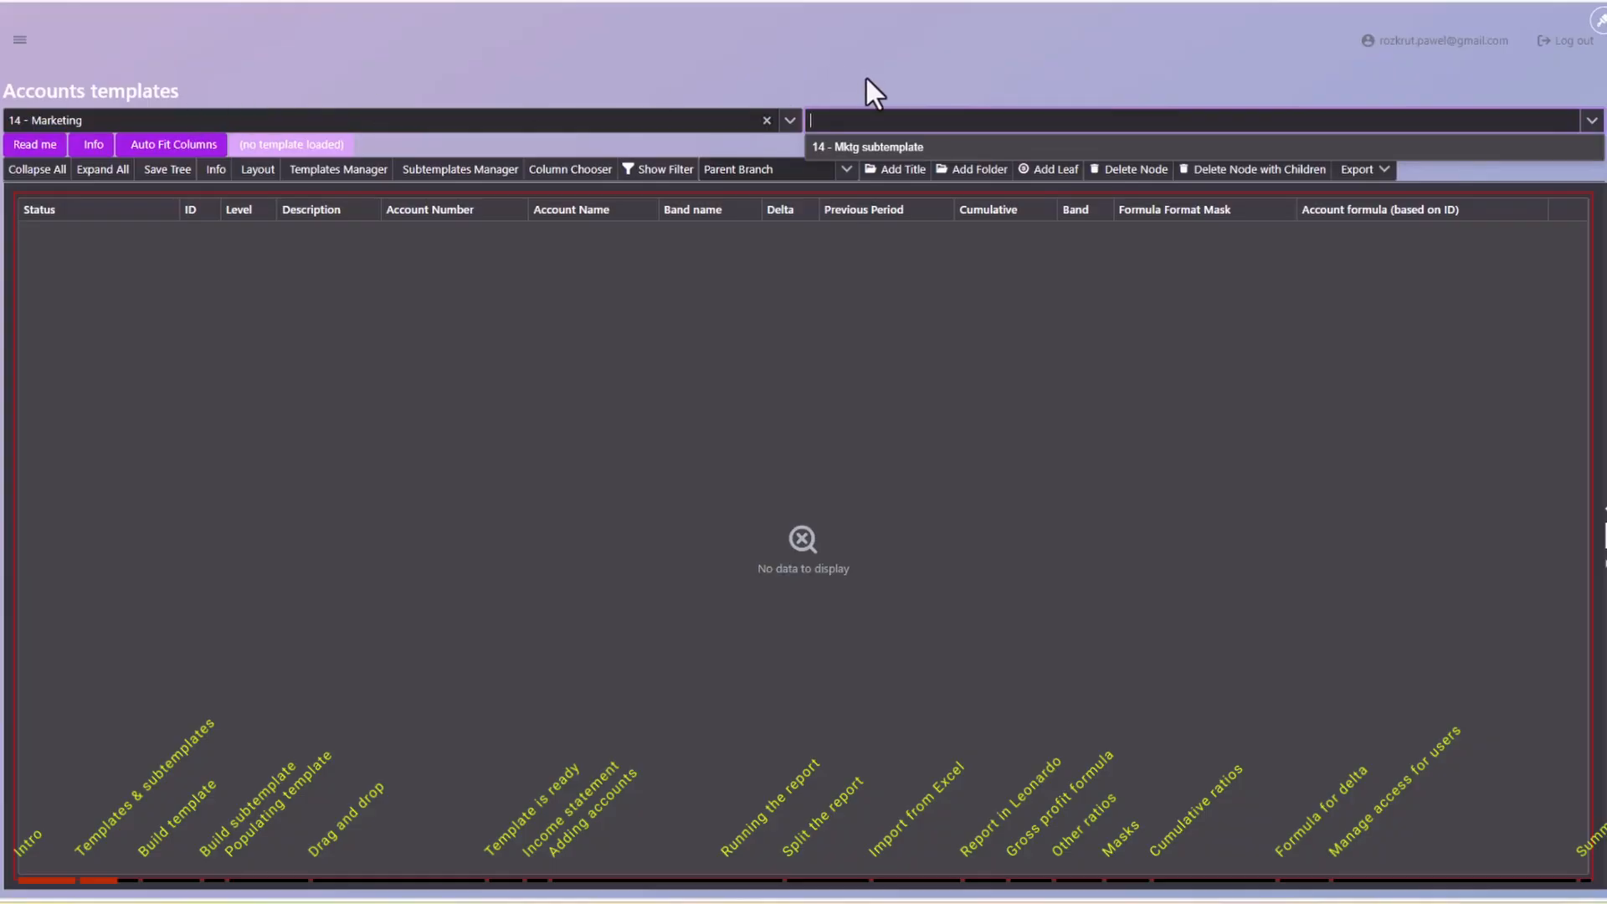
left_click(791, 120)
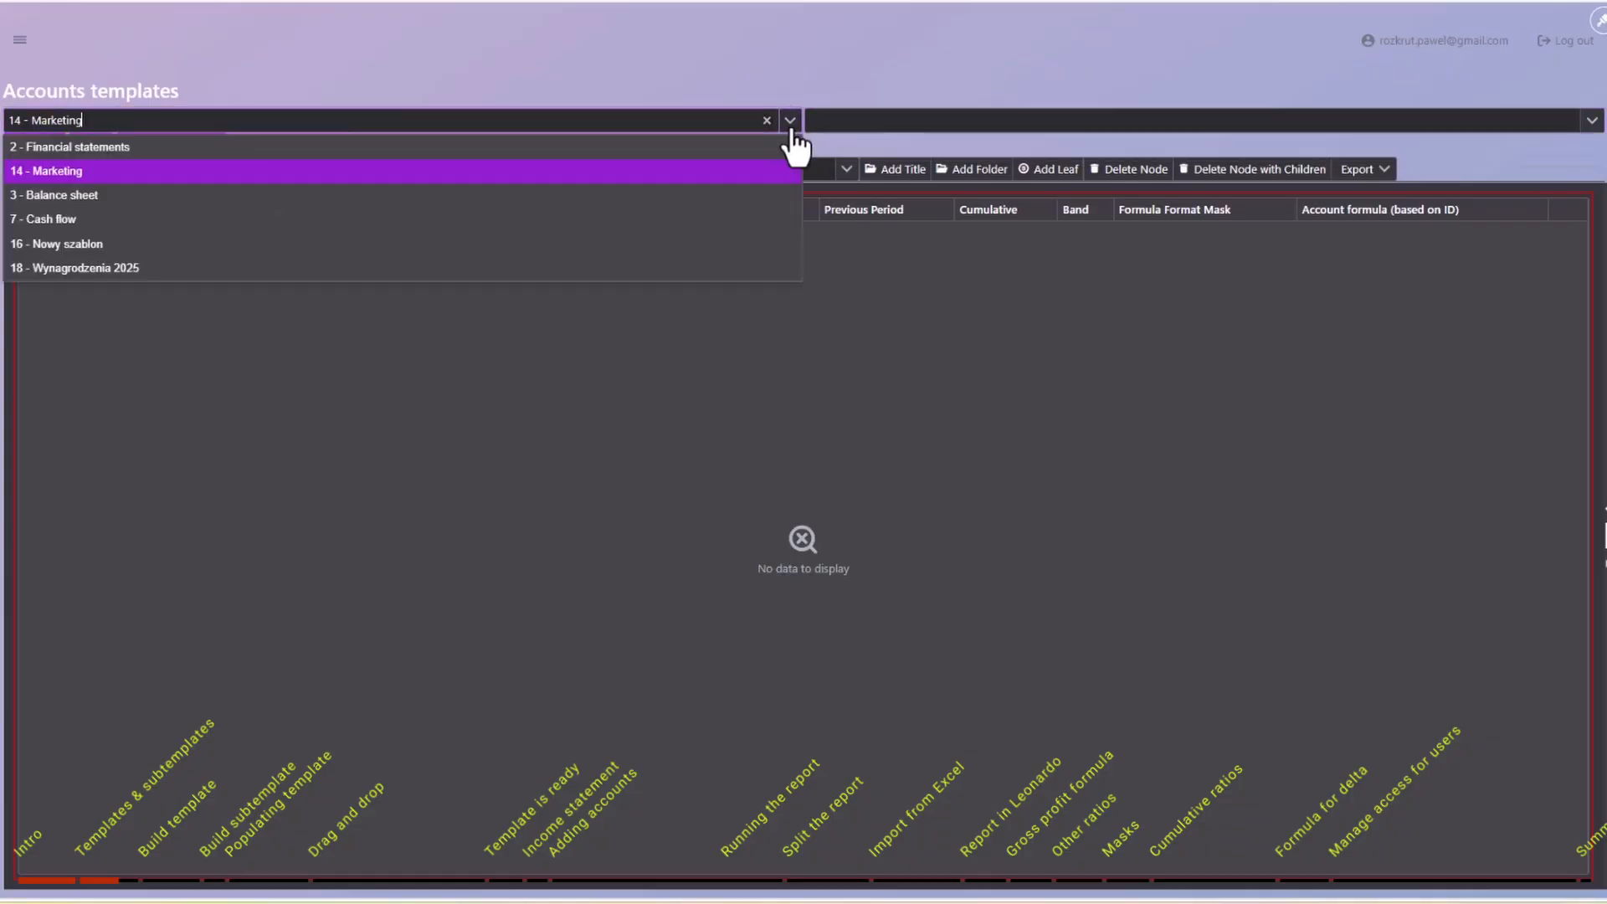
left_click(232, 197)
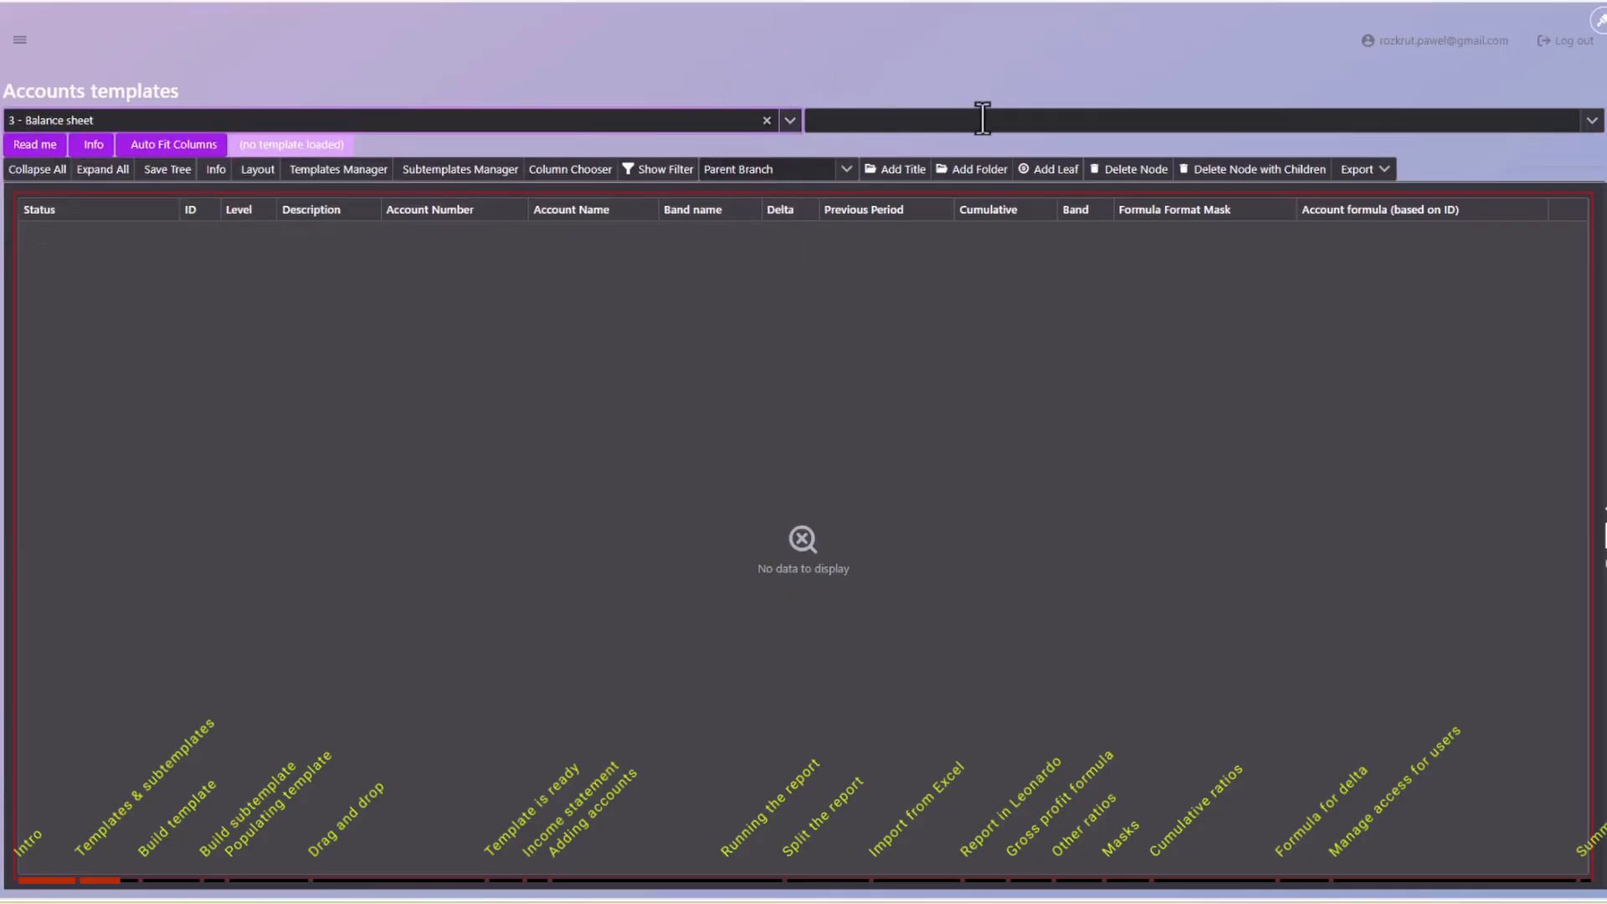
left_click(1596, 125)
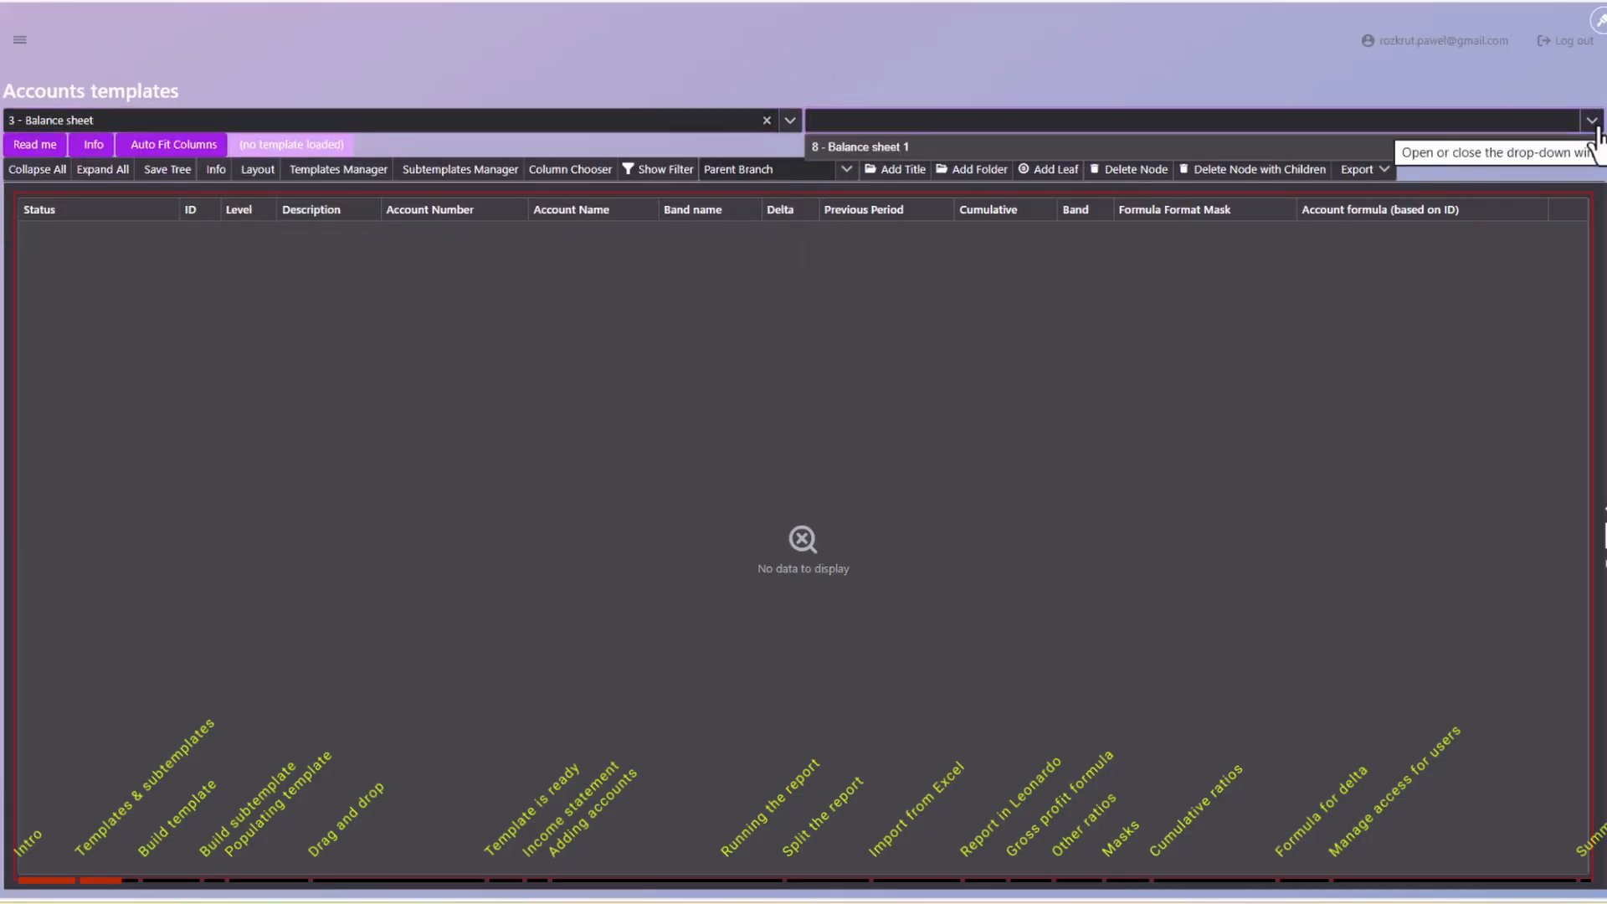
left_click(1595, 125)
Display the subtemplate 6 - All 3 subtemplates of 2 - Financial statements, and clear the template selection.
left_click(791, 119)
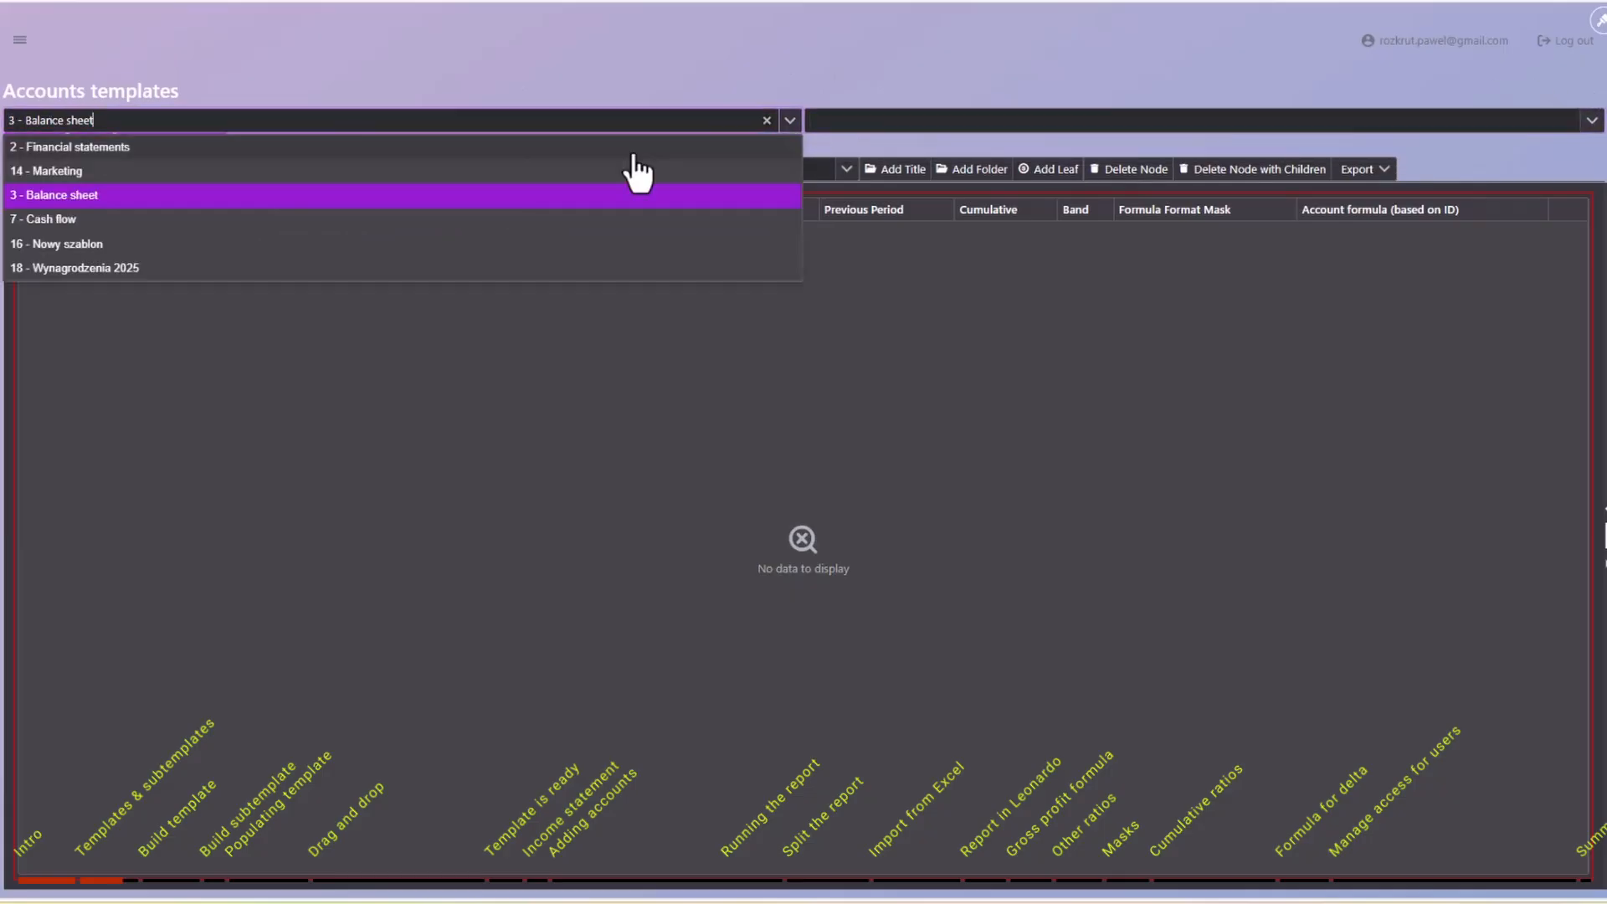
left_click(634, 145)
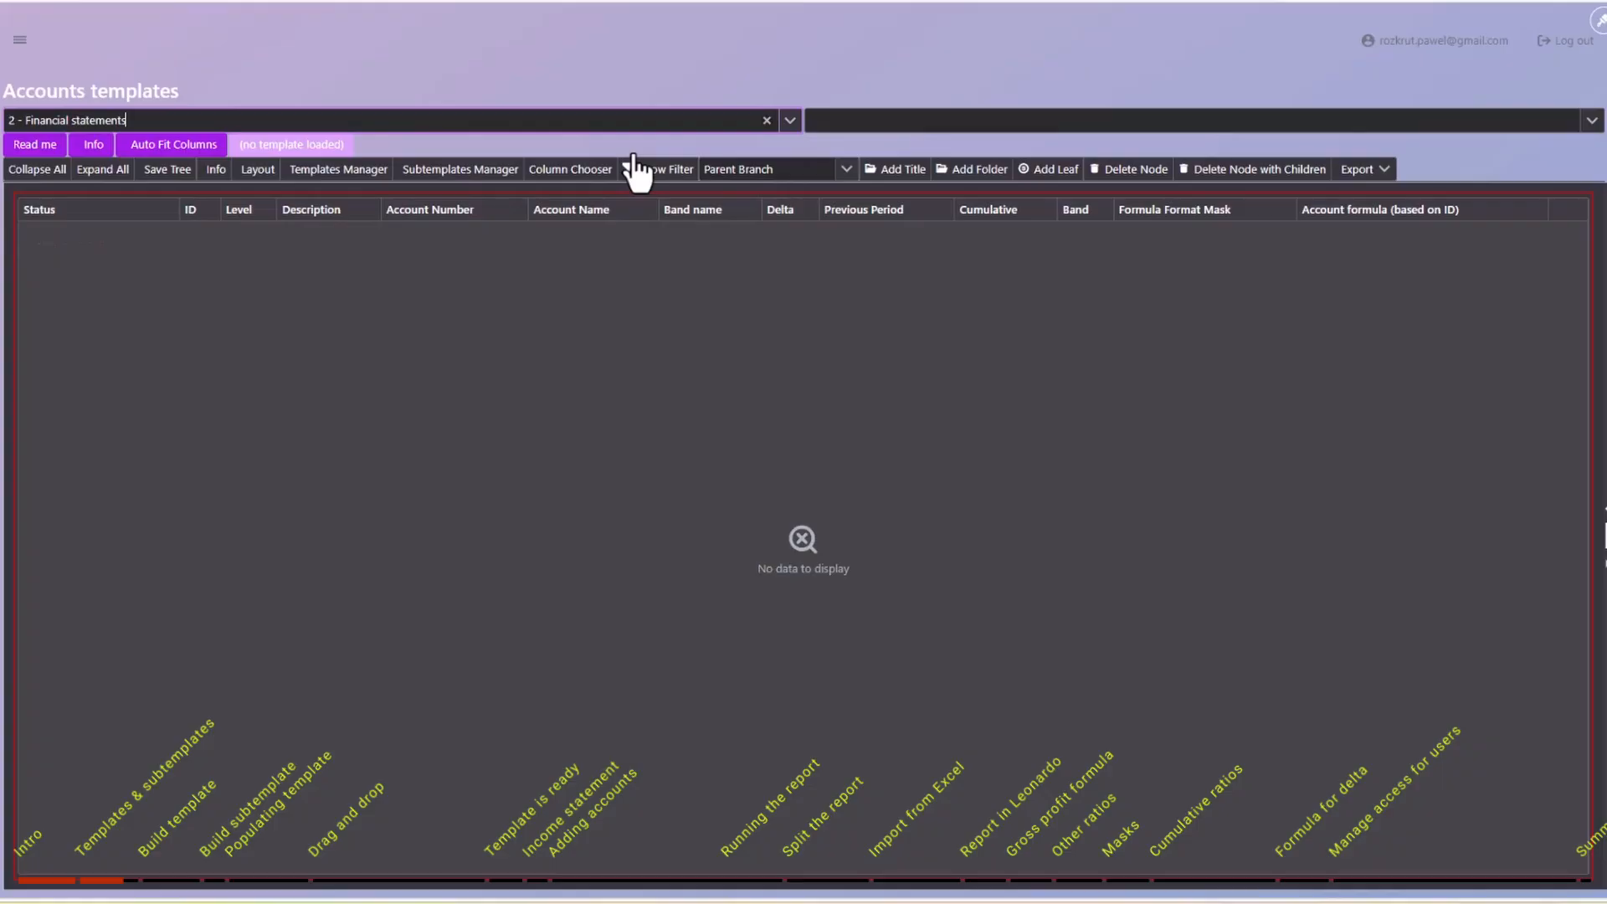
left_click(1592, 122)
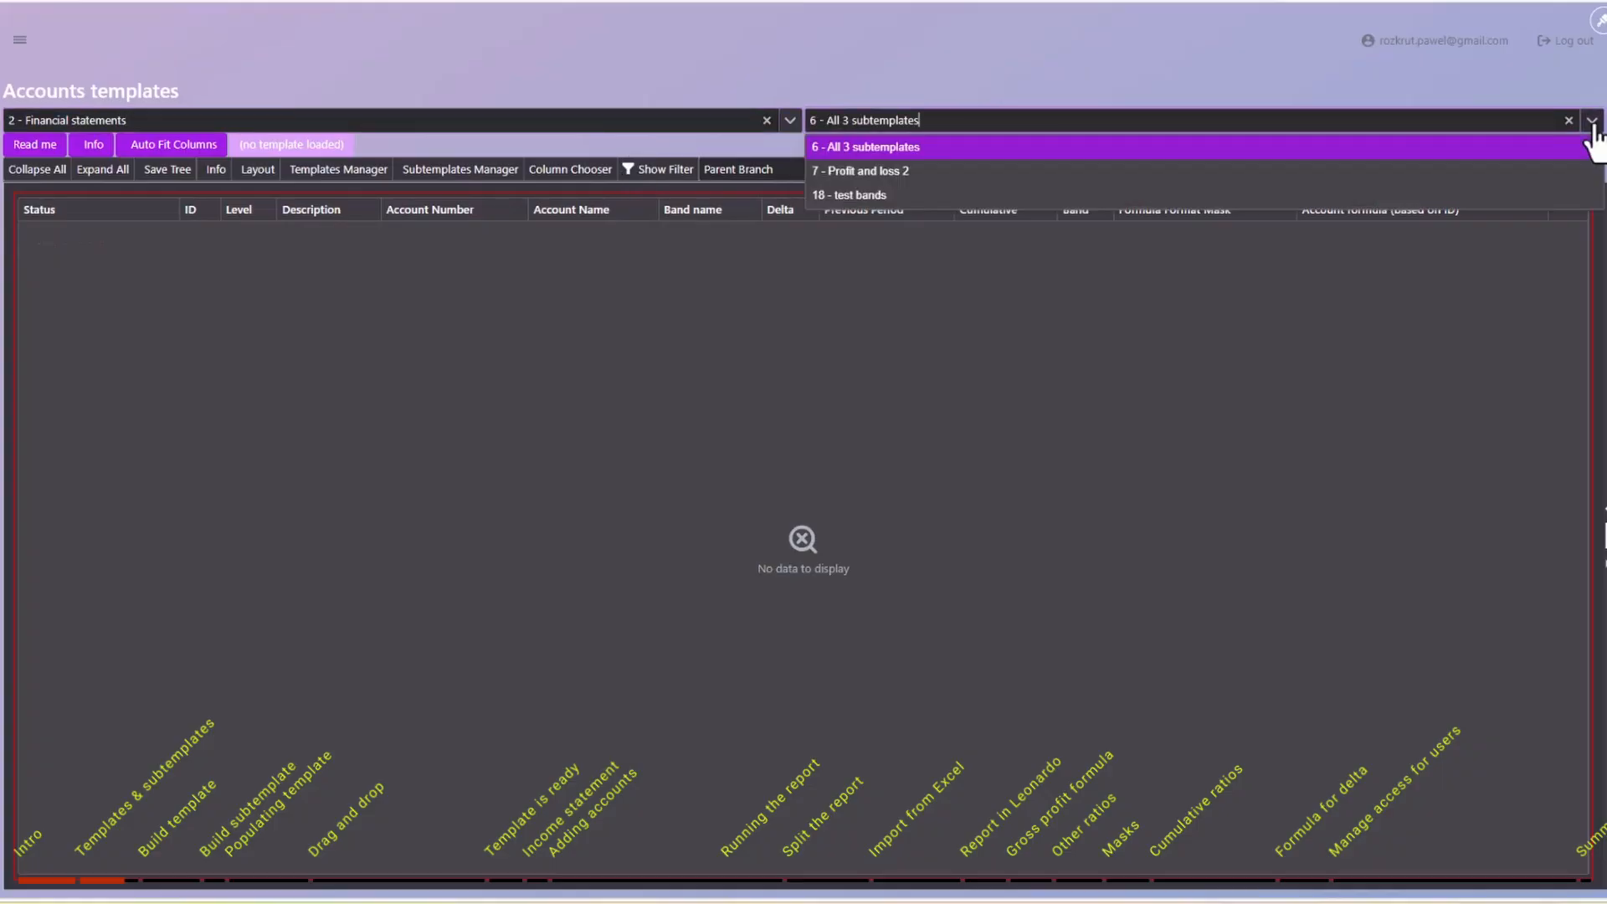
left_click(840, 151)
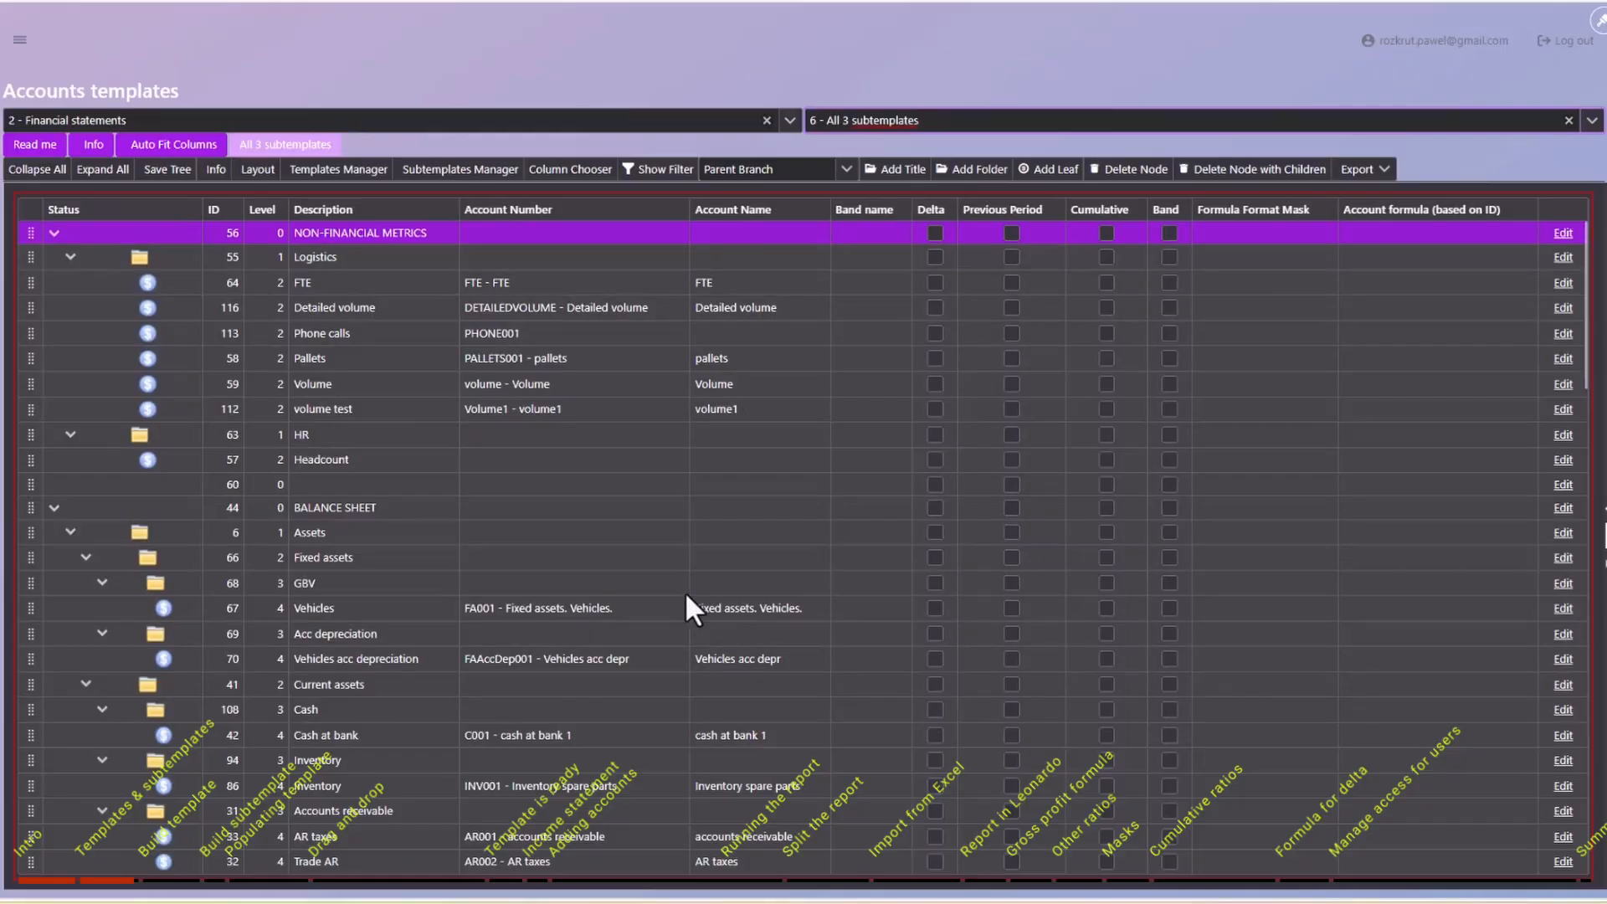
left_click(767, 120)
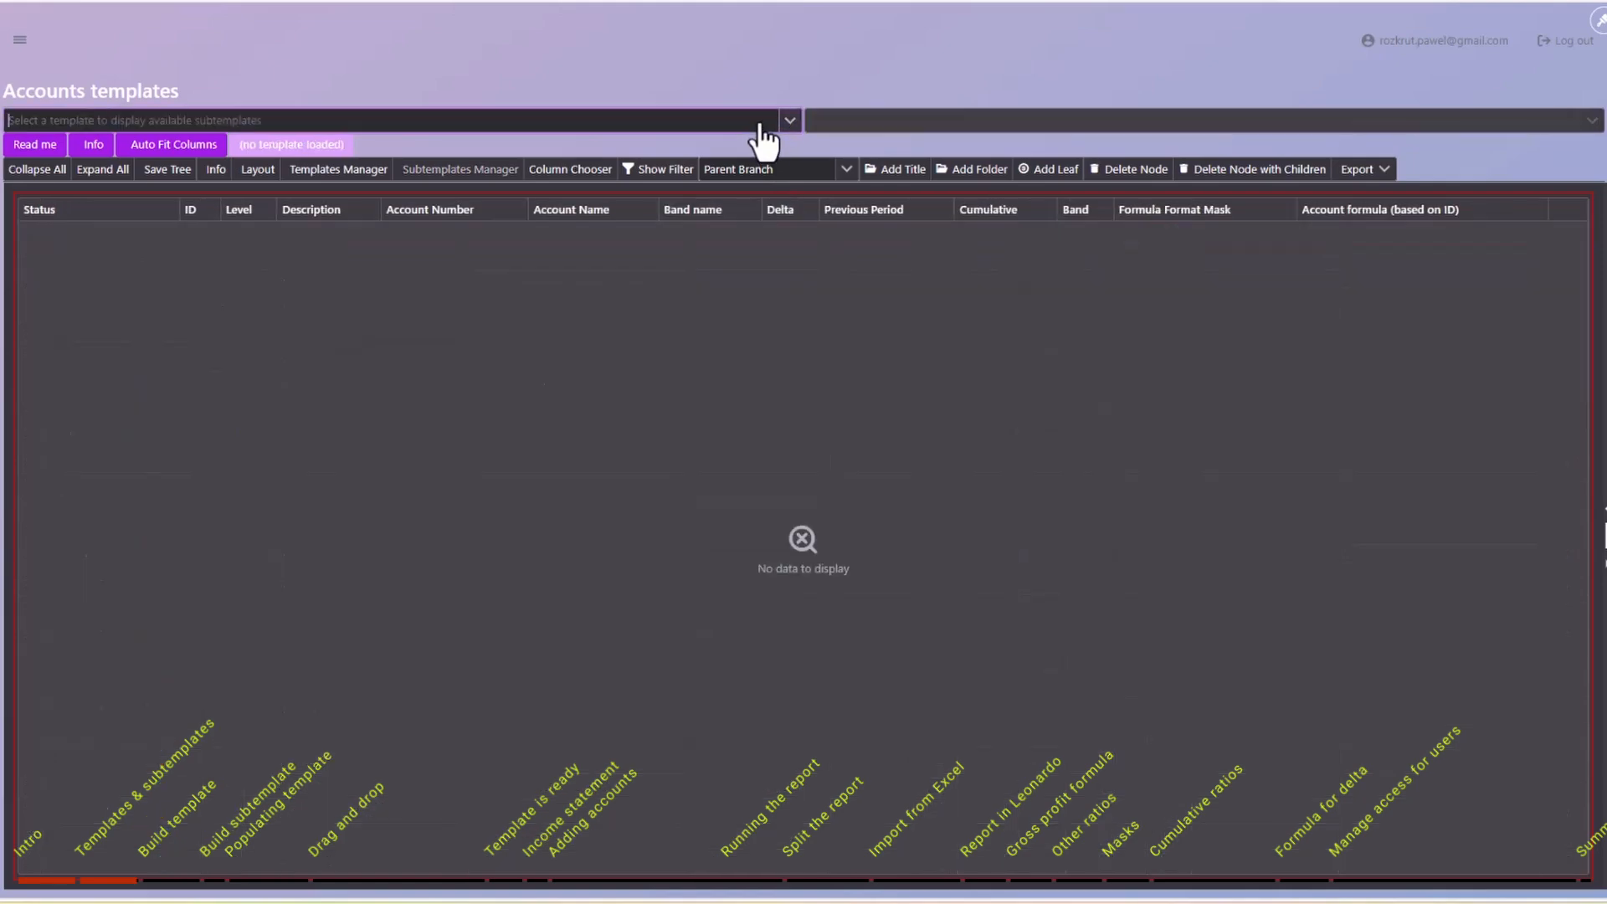
Open and enlarge the Templates Manager, and inspect the Financial statements template's properties without saving changes.
left_click(331, 177)
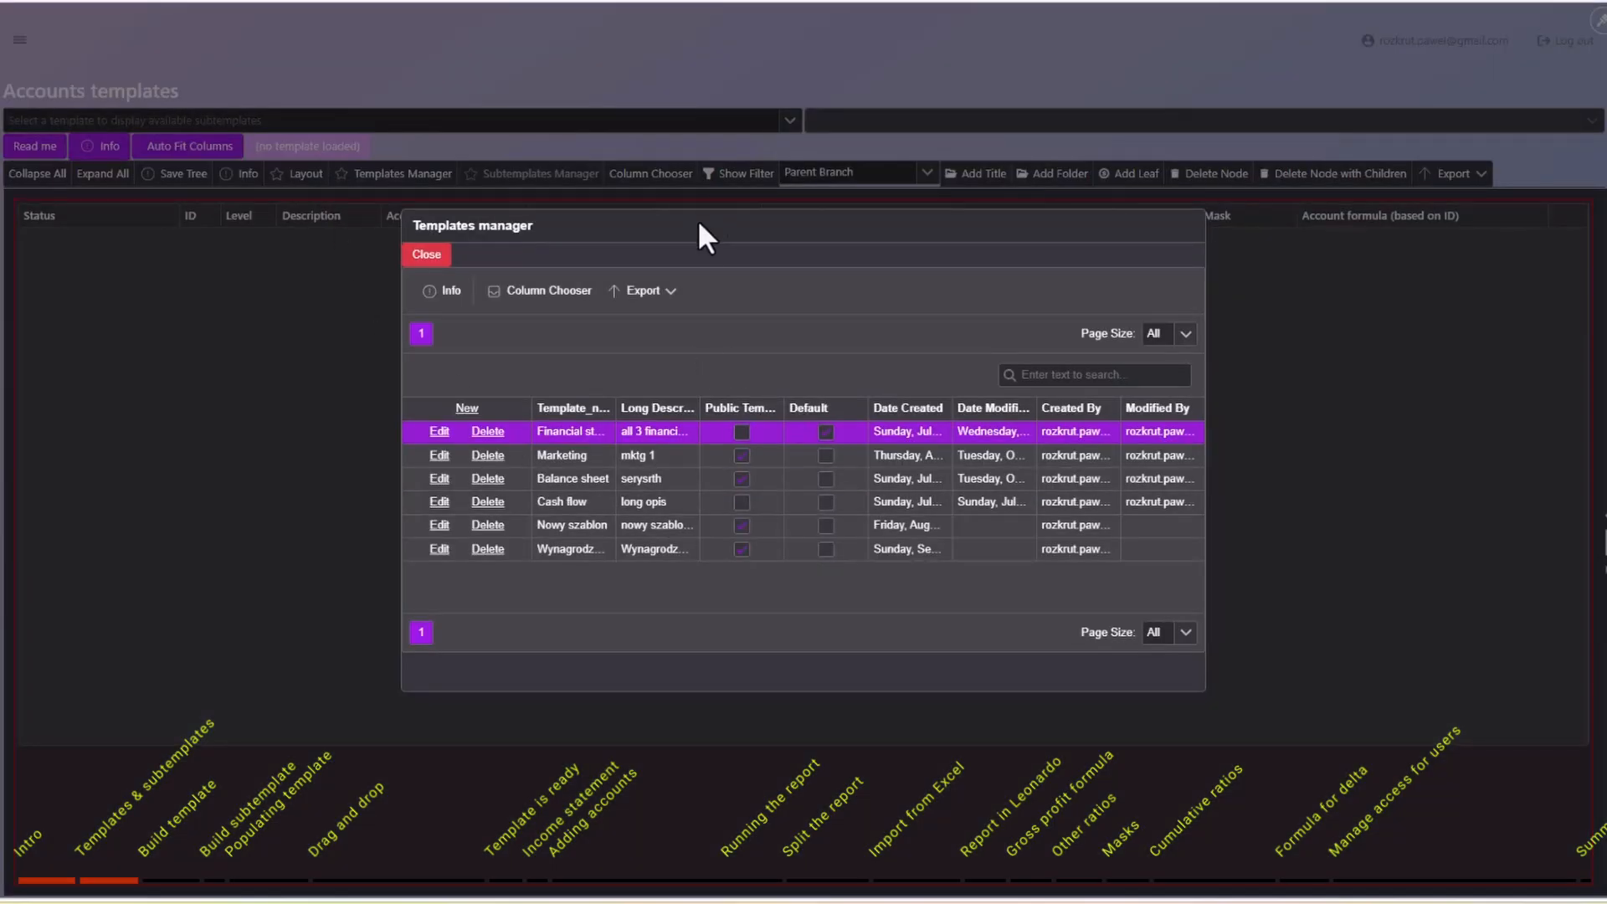
left_click_drag(697, 220, 551, 43)
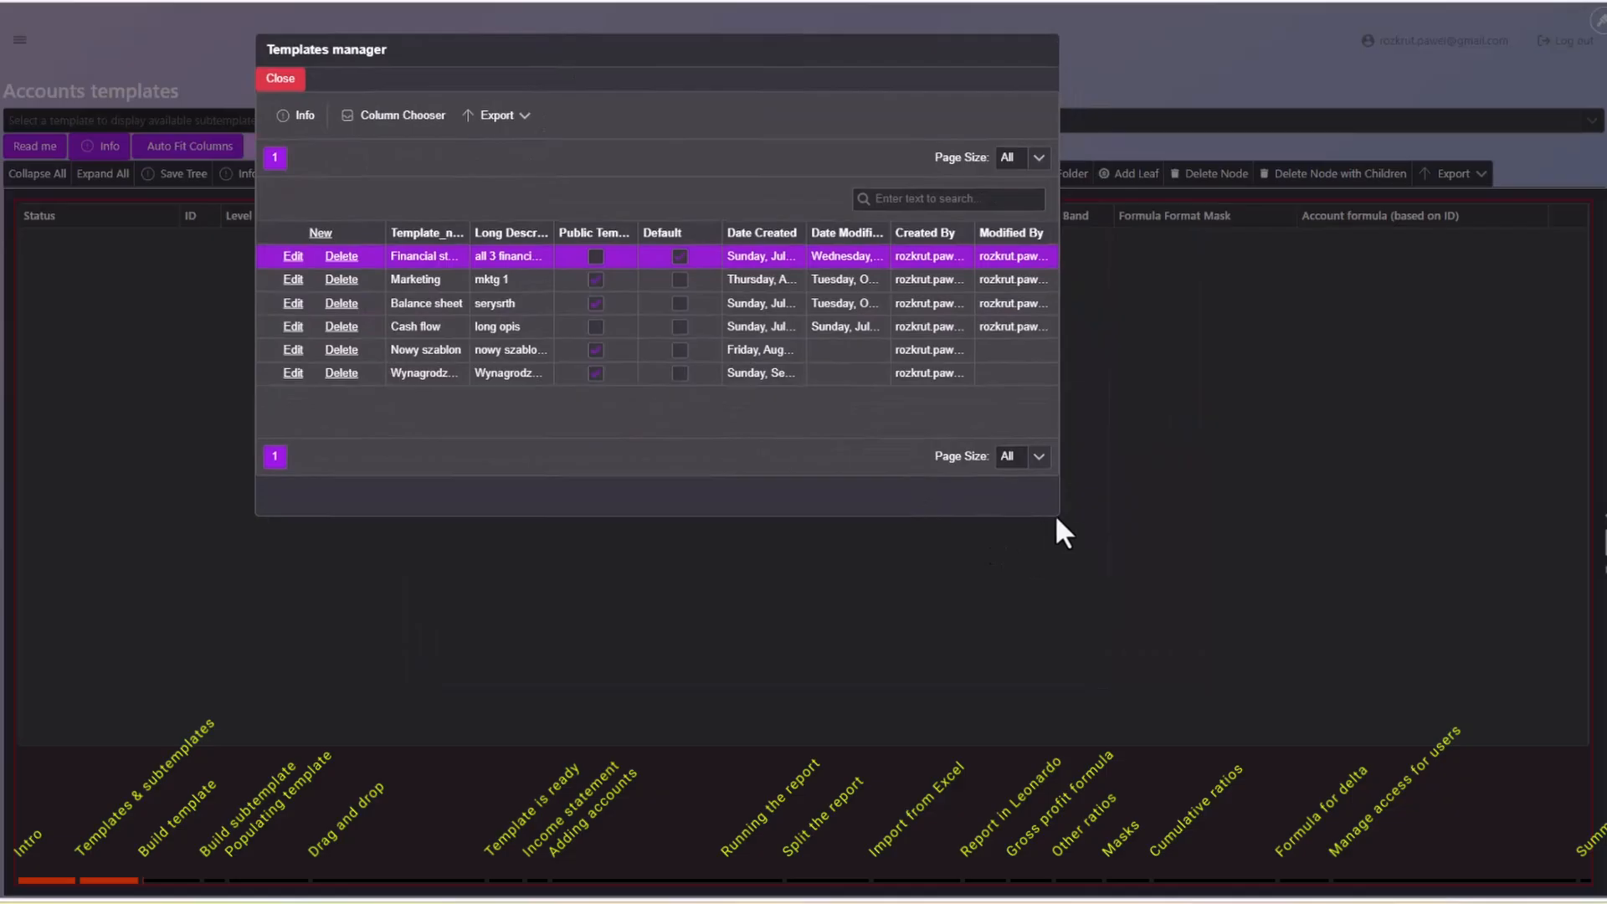
left_click_drag(1054, 514, 1397, 546)
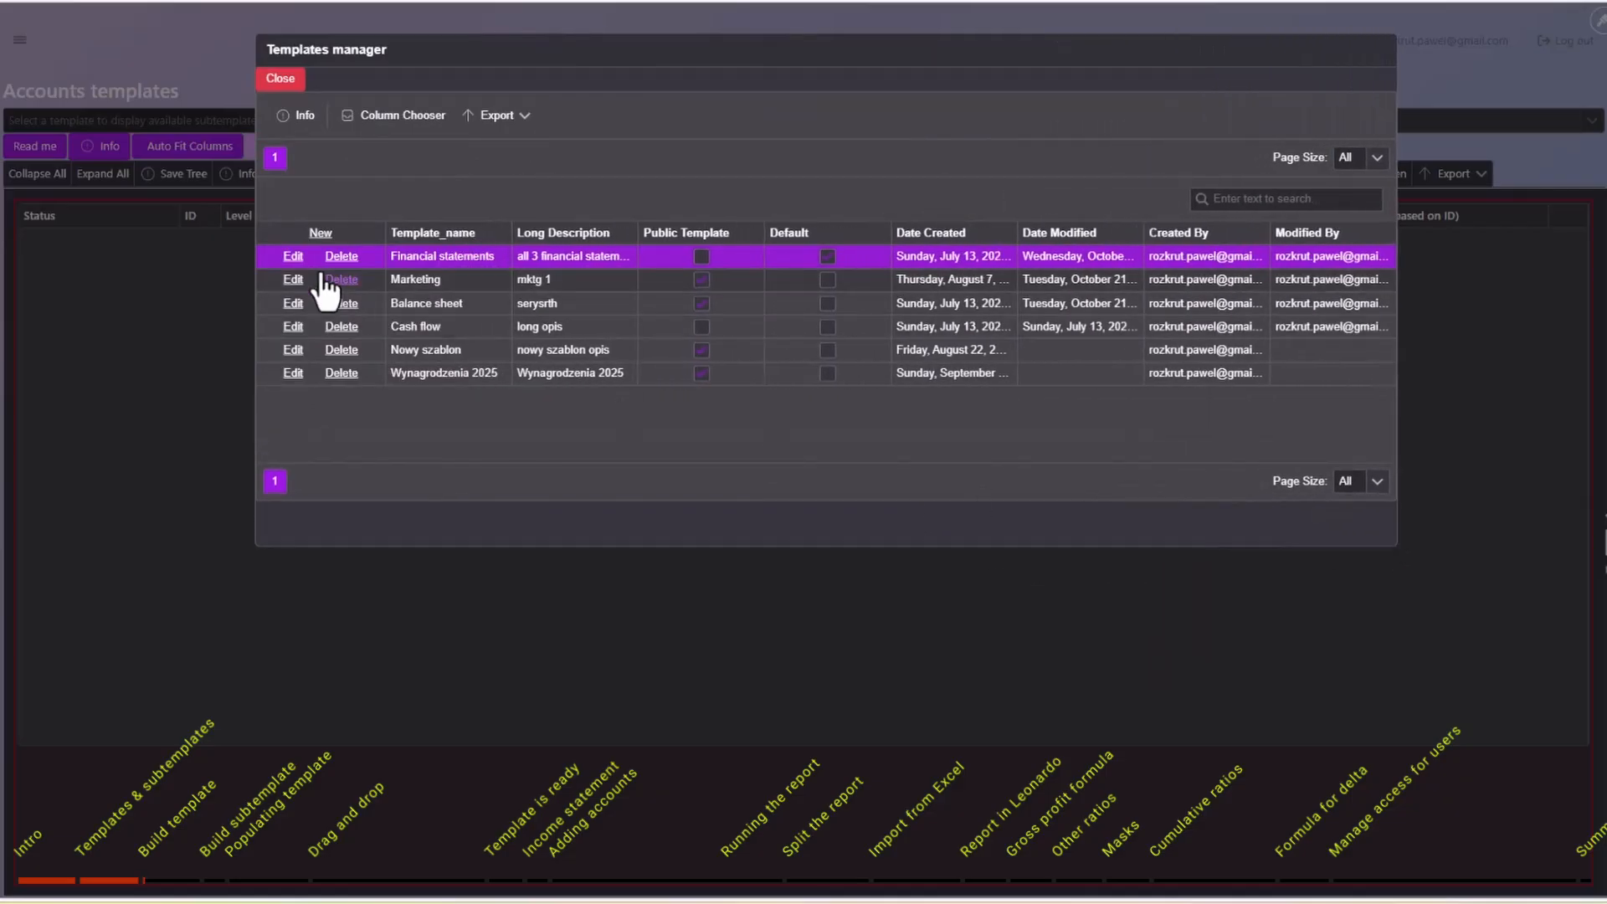
left_click(295, 257)
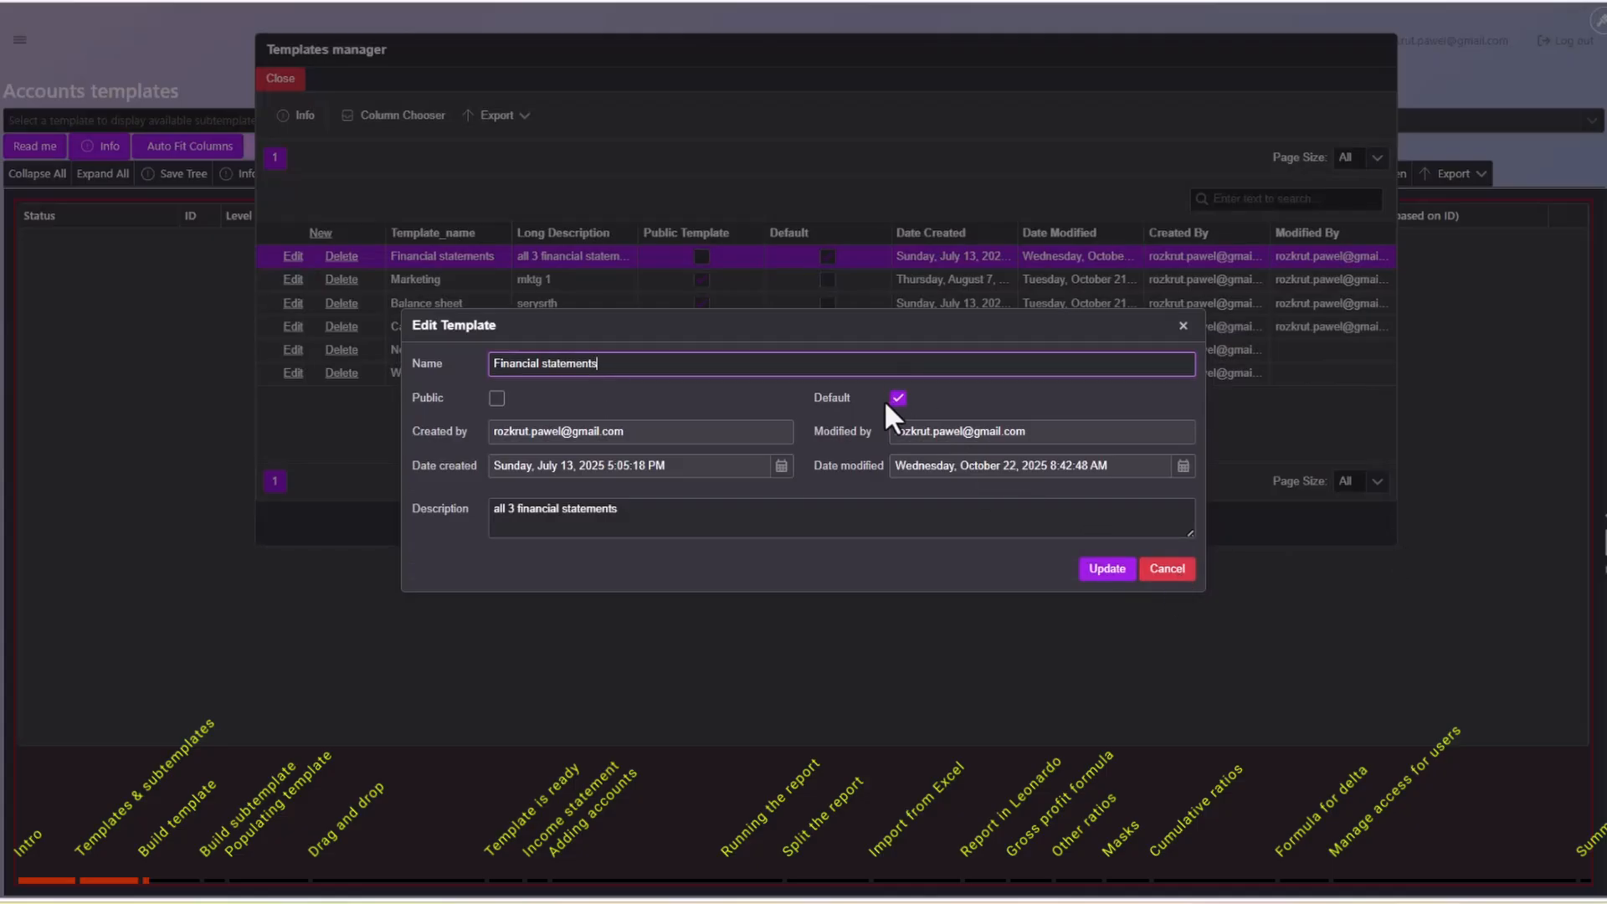
left_click(1175, 579)
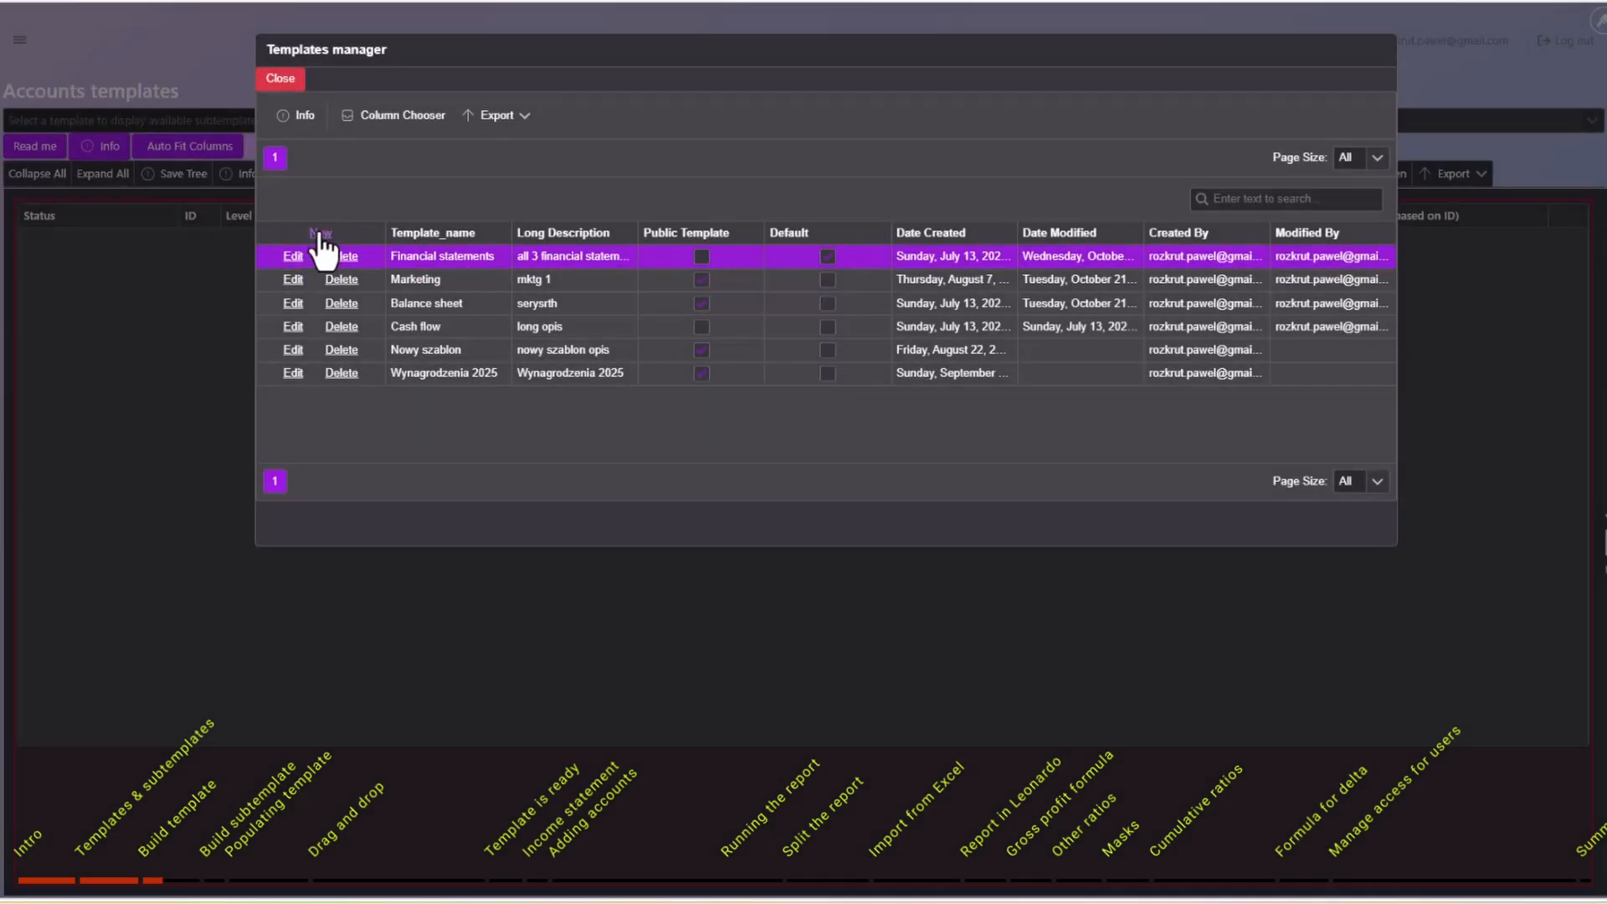
Create a public template named "Template tutorial 1" with the description "description field of our template tutorial 1".
left_click(320, 235)
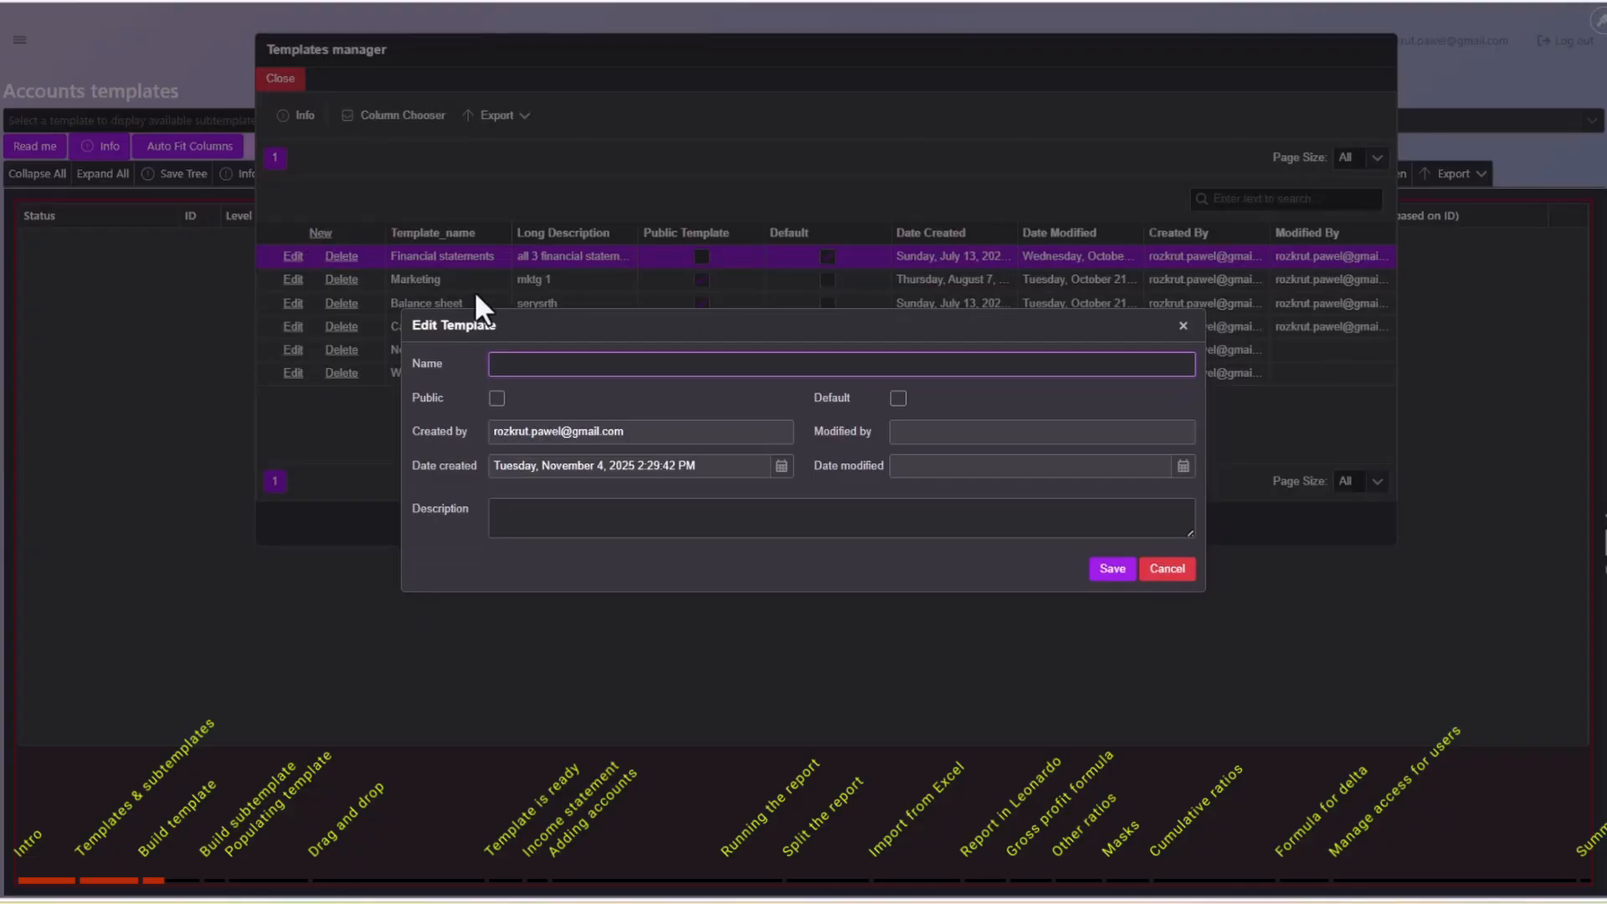
type("Template tutorial 1")
left_click(496, 399)
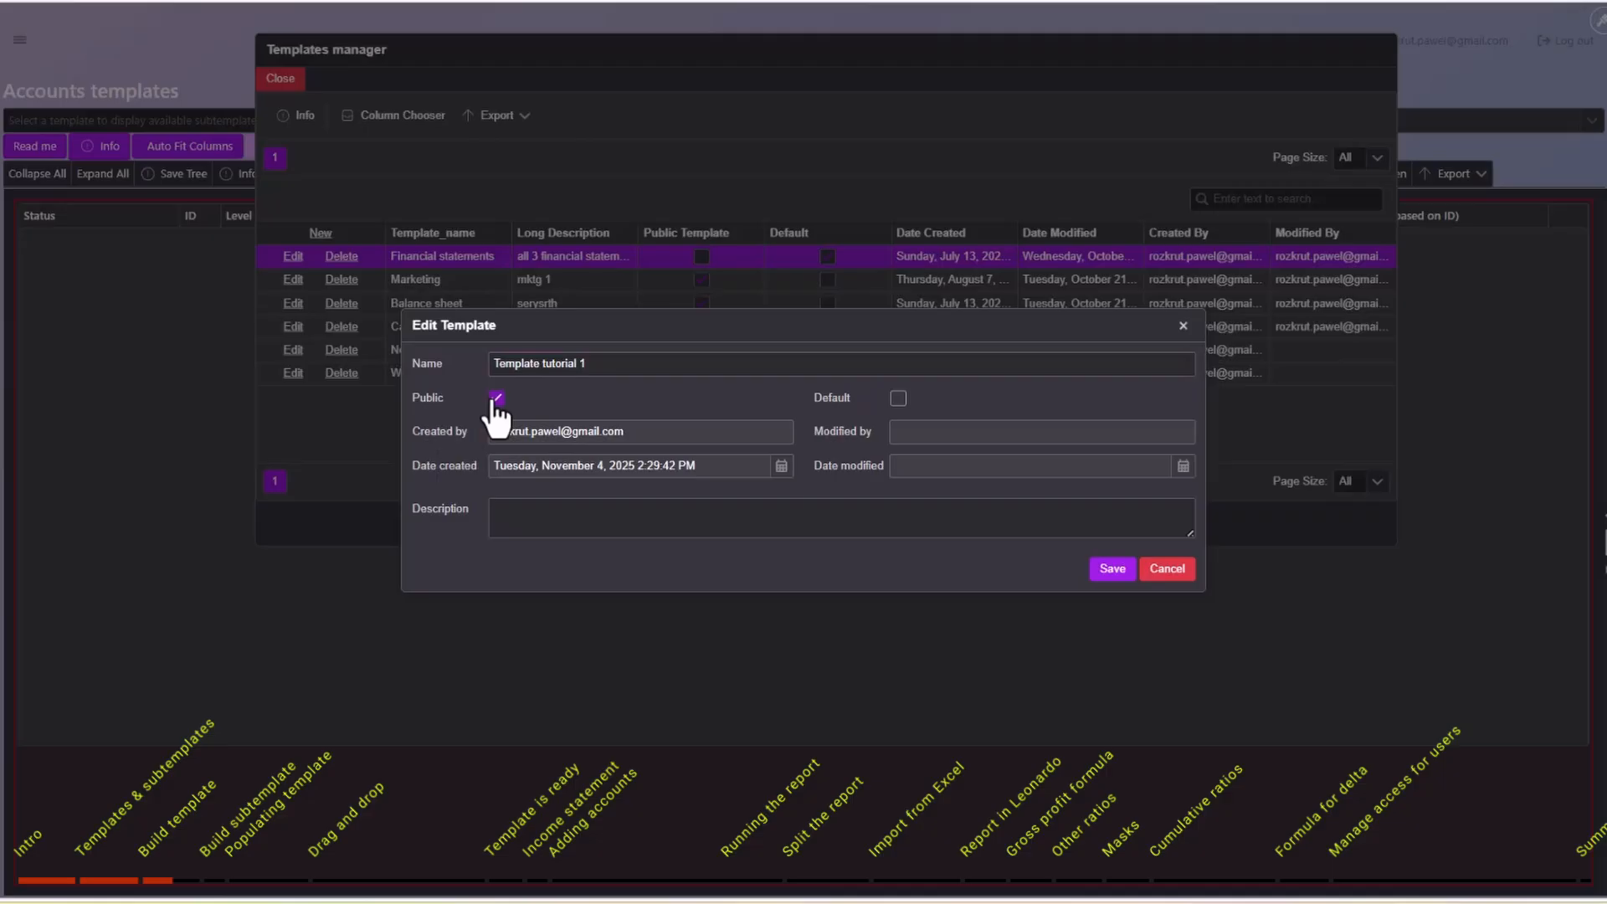
left_click(496, 399)
left_click(497, 398)
left_click(1109, 570)
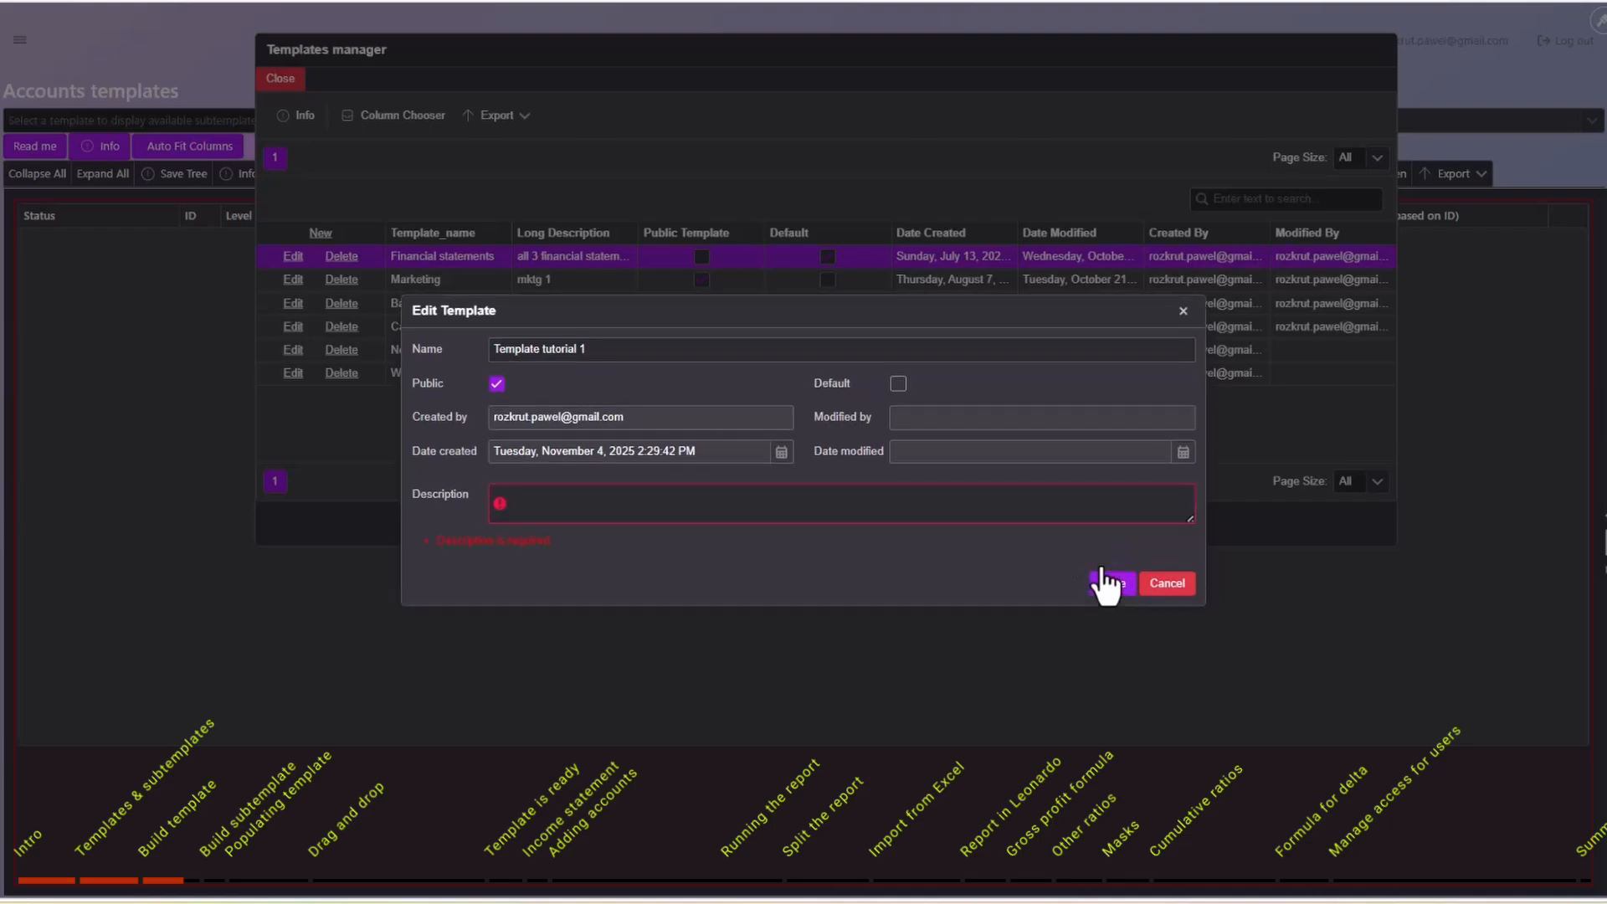
left_click(557, 494)
type("description field of our template tutorial 1")
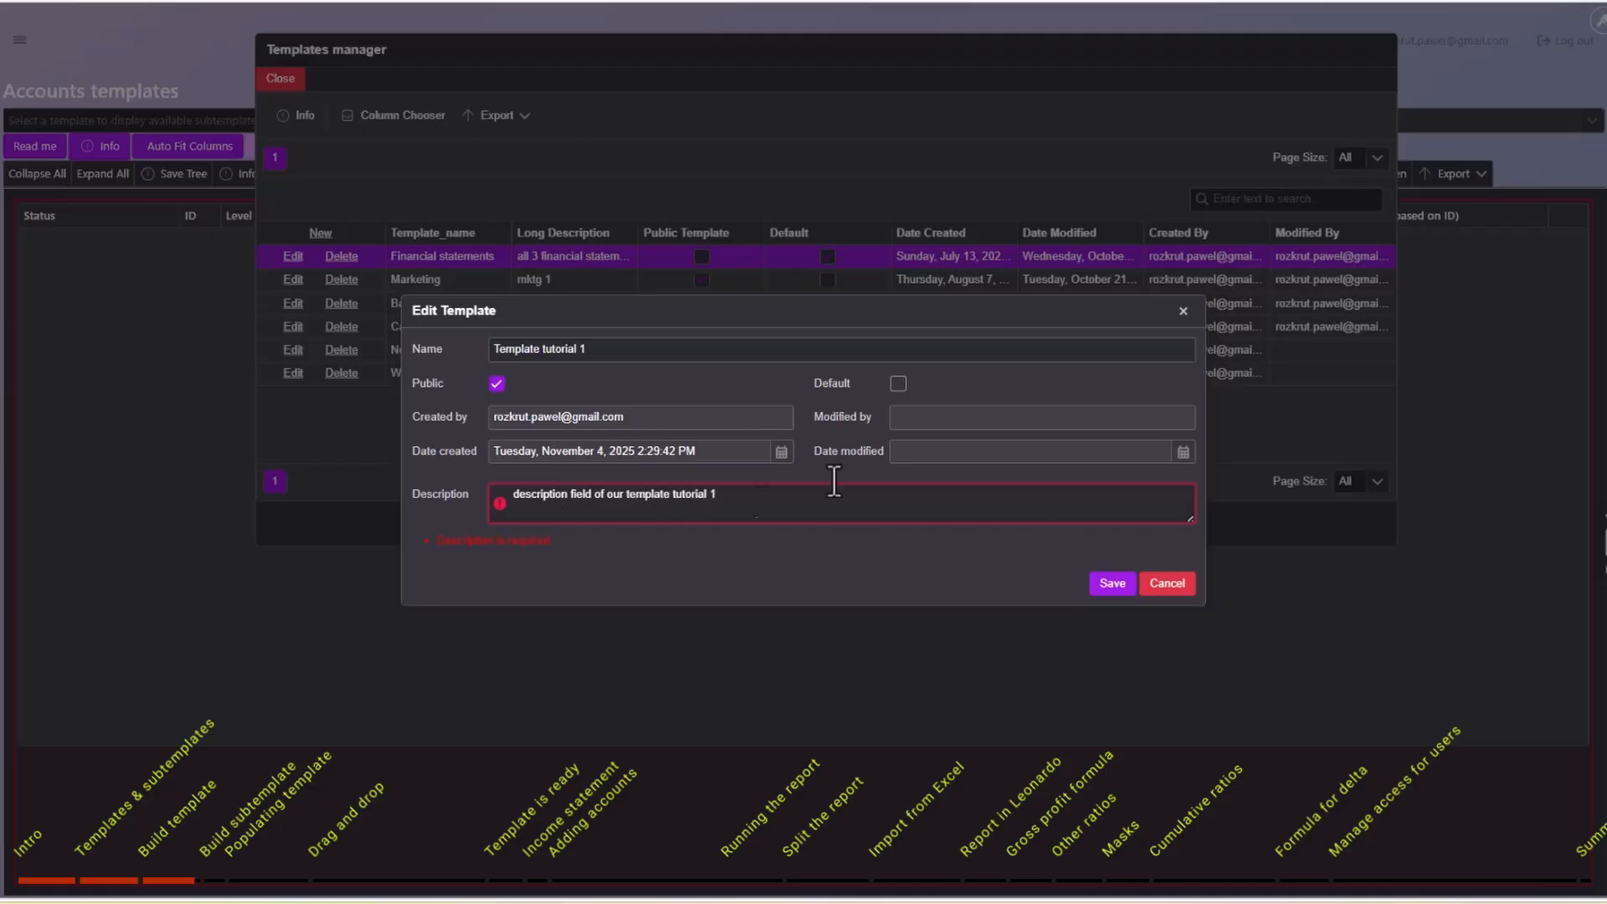
left_click(1105, 580)
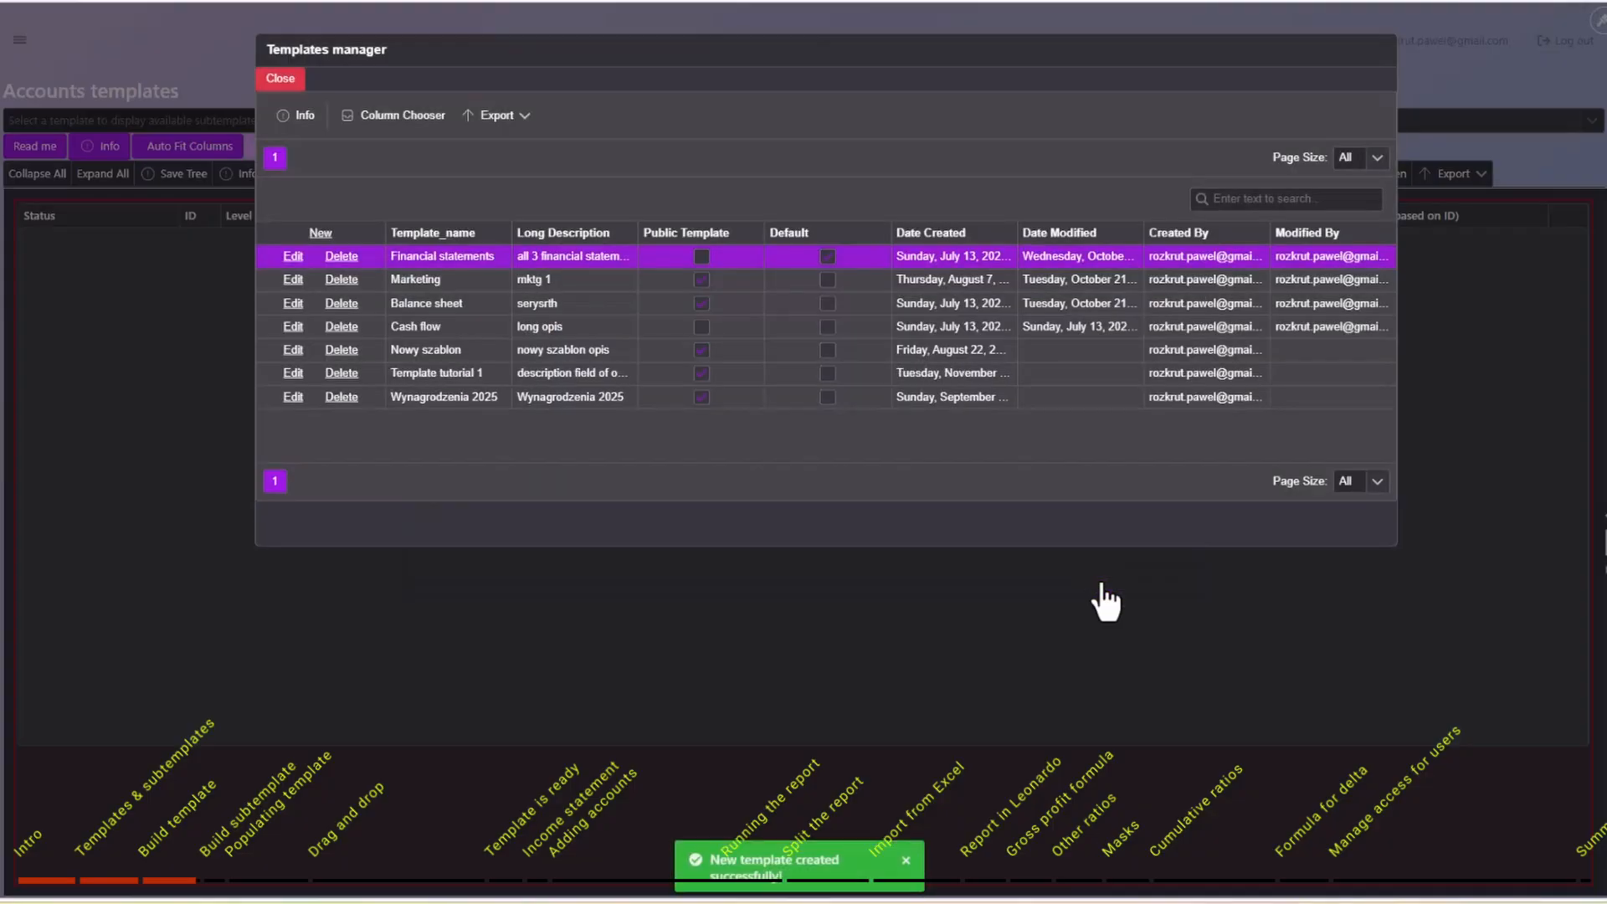
Close the Templates Manager, select the template 30 - Template tutorial 1, and check its available subtemplates.
left_click(277, 80)
left_click(790, 120)
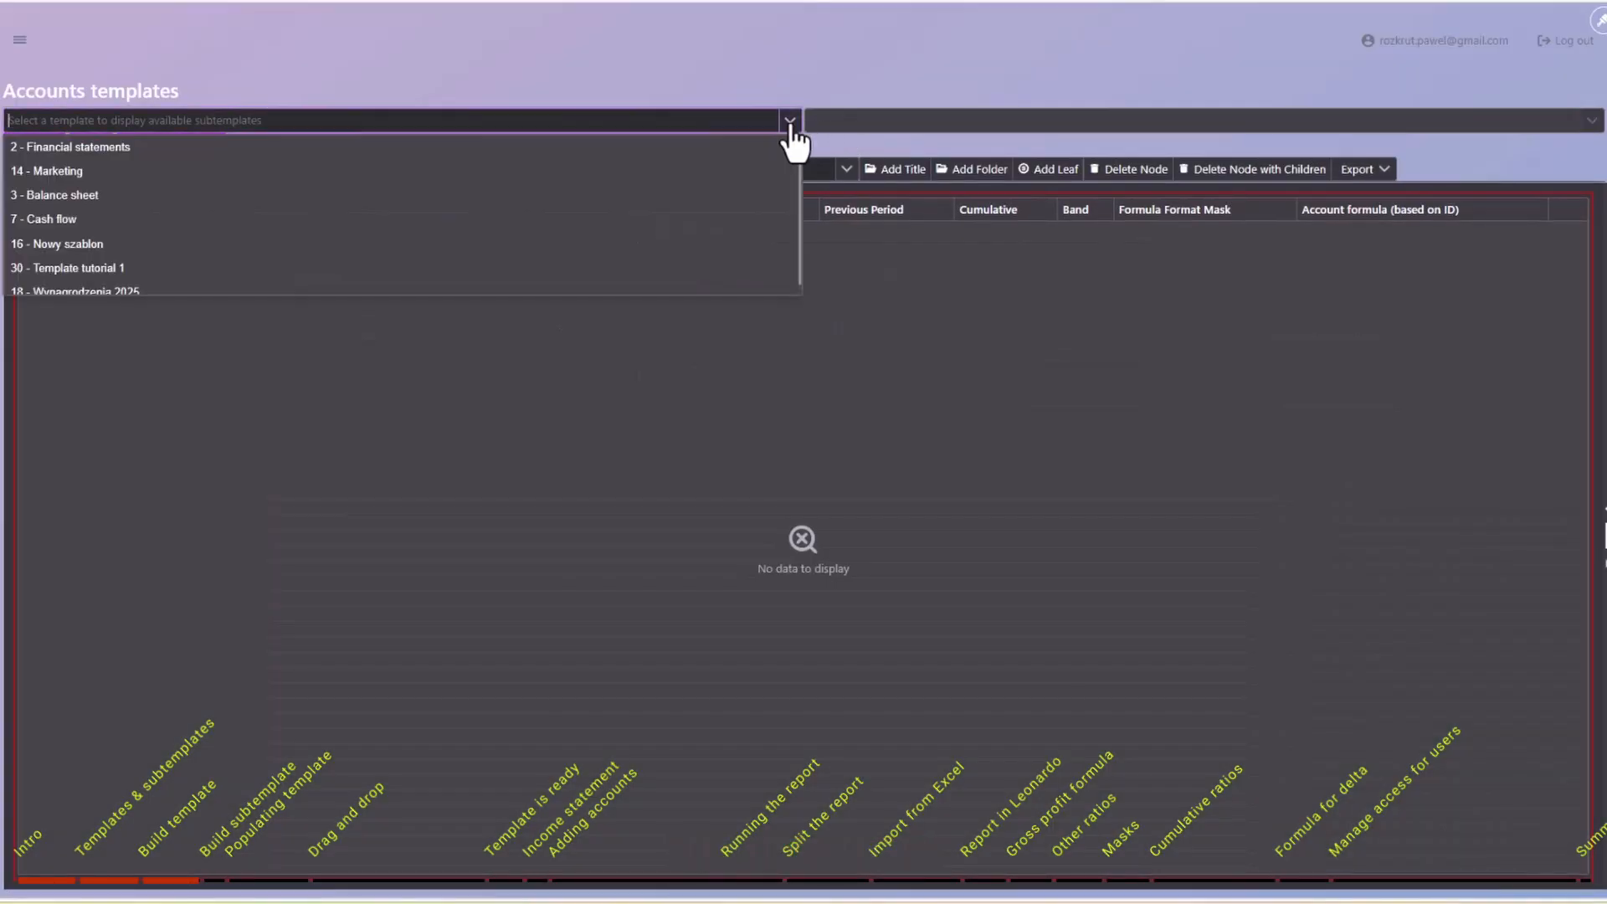
scroll(506, 229, "down", 1)
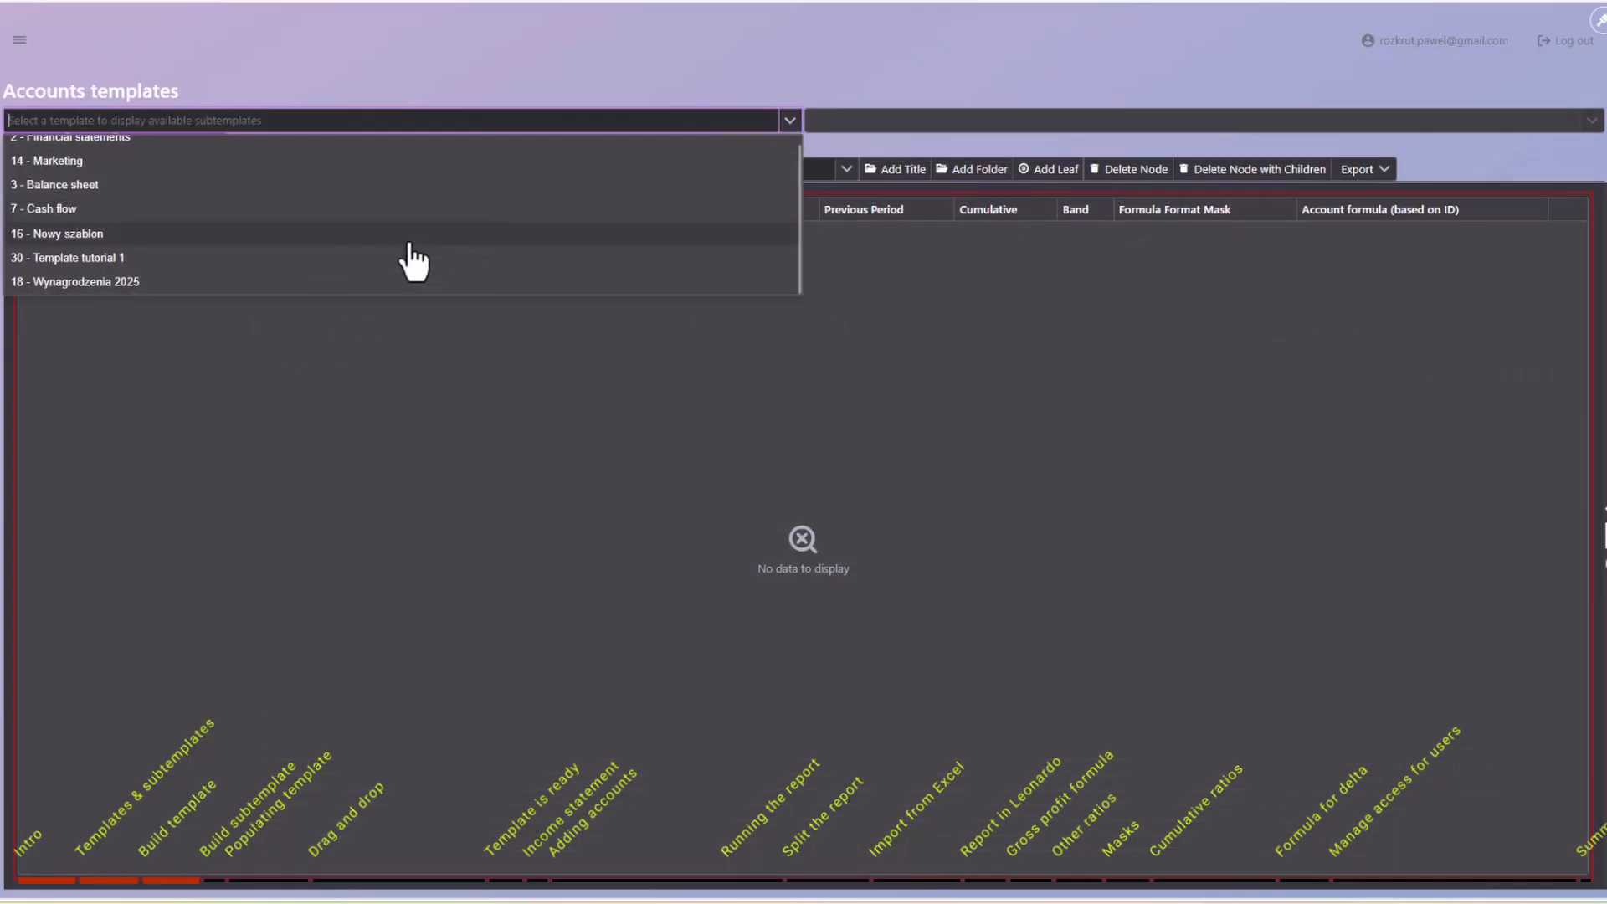
left_click(315, 259)
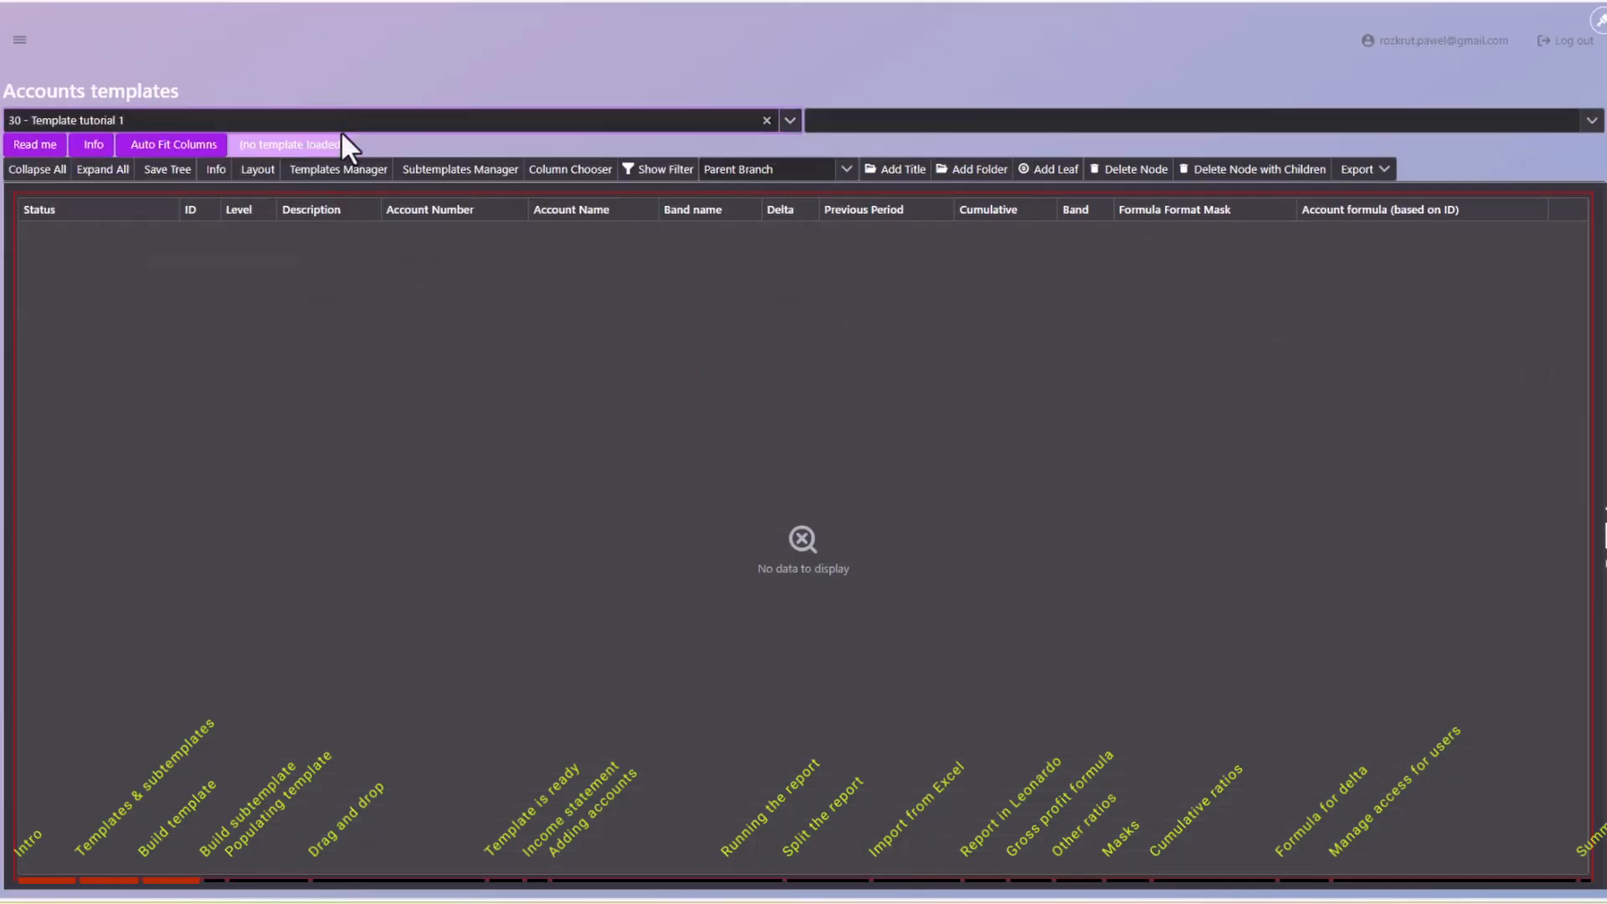
left_click(943, 121)
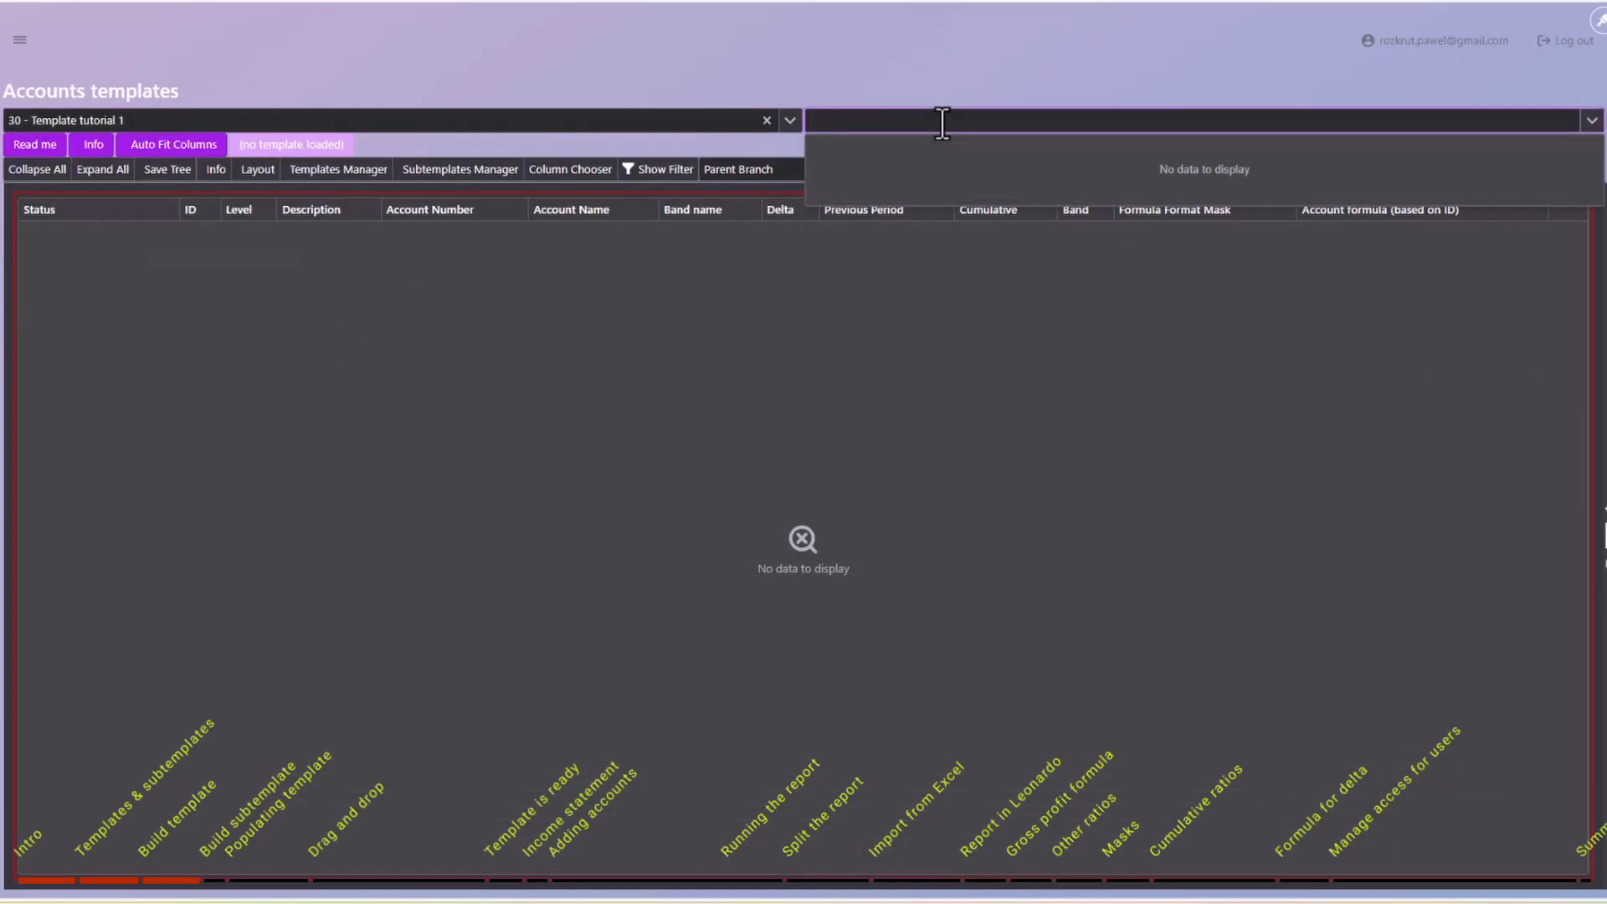
Create and select a subtemplate named "subtemplate for tutorial 1" with the description "description field for subtemplate for tutorial 1".
left_click(407, 171)
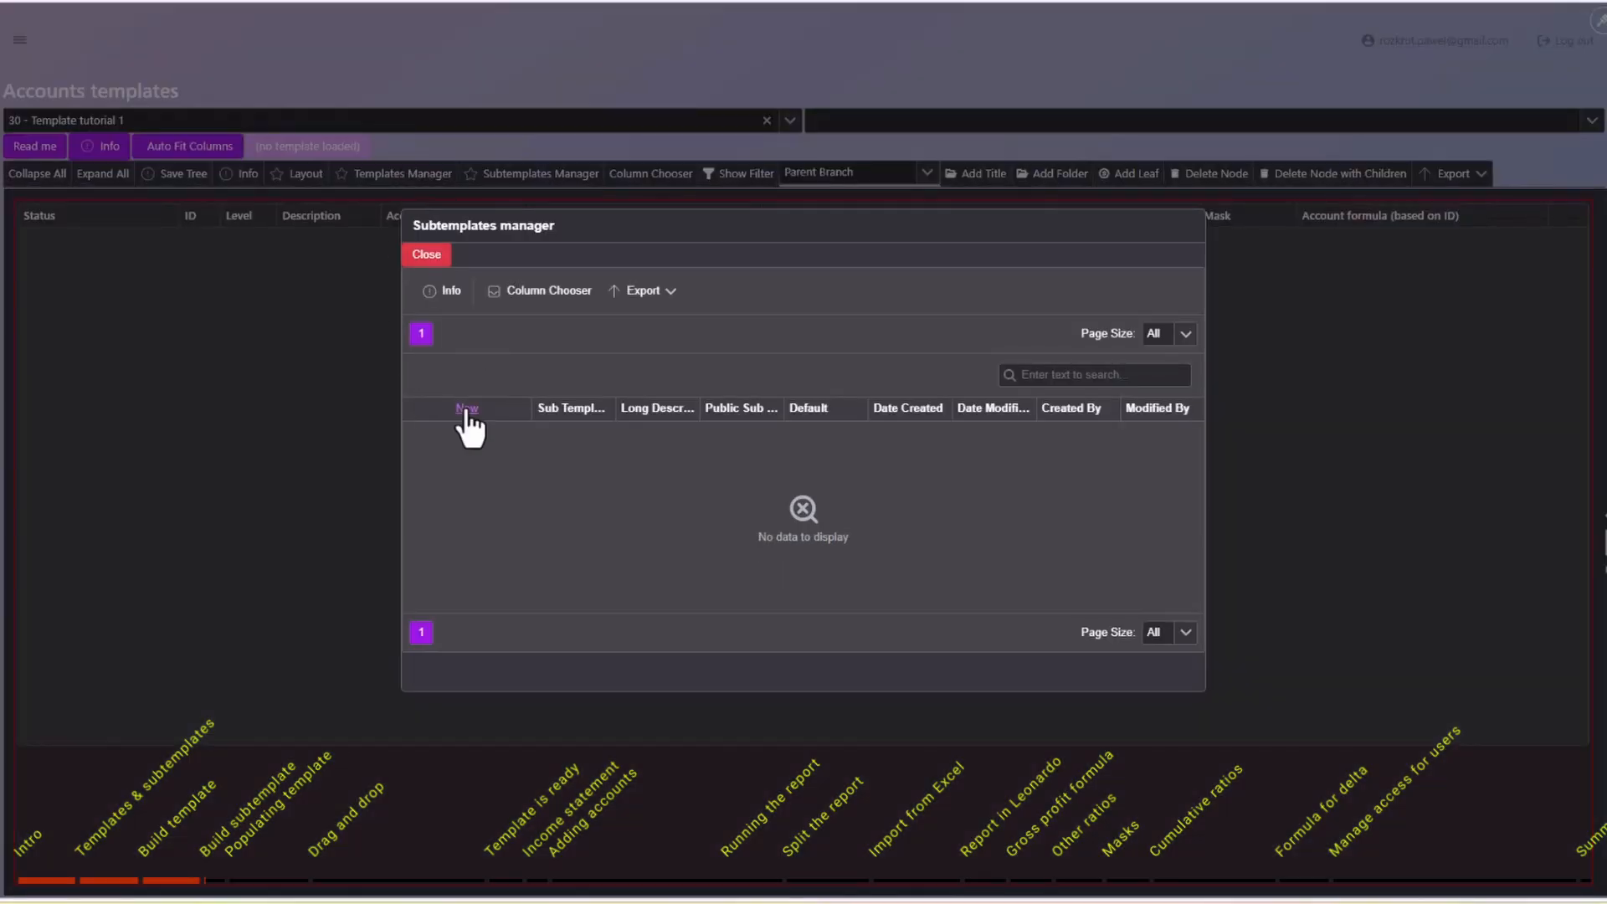
left_click(467, 410)
type("s")
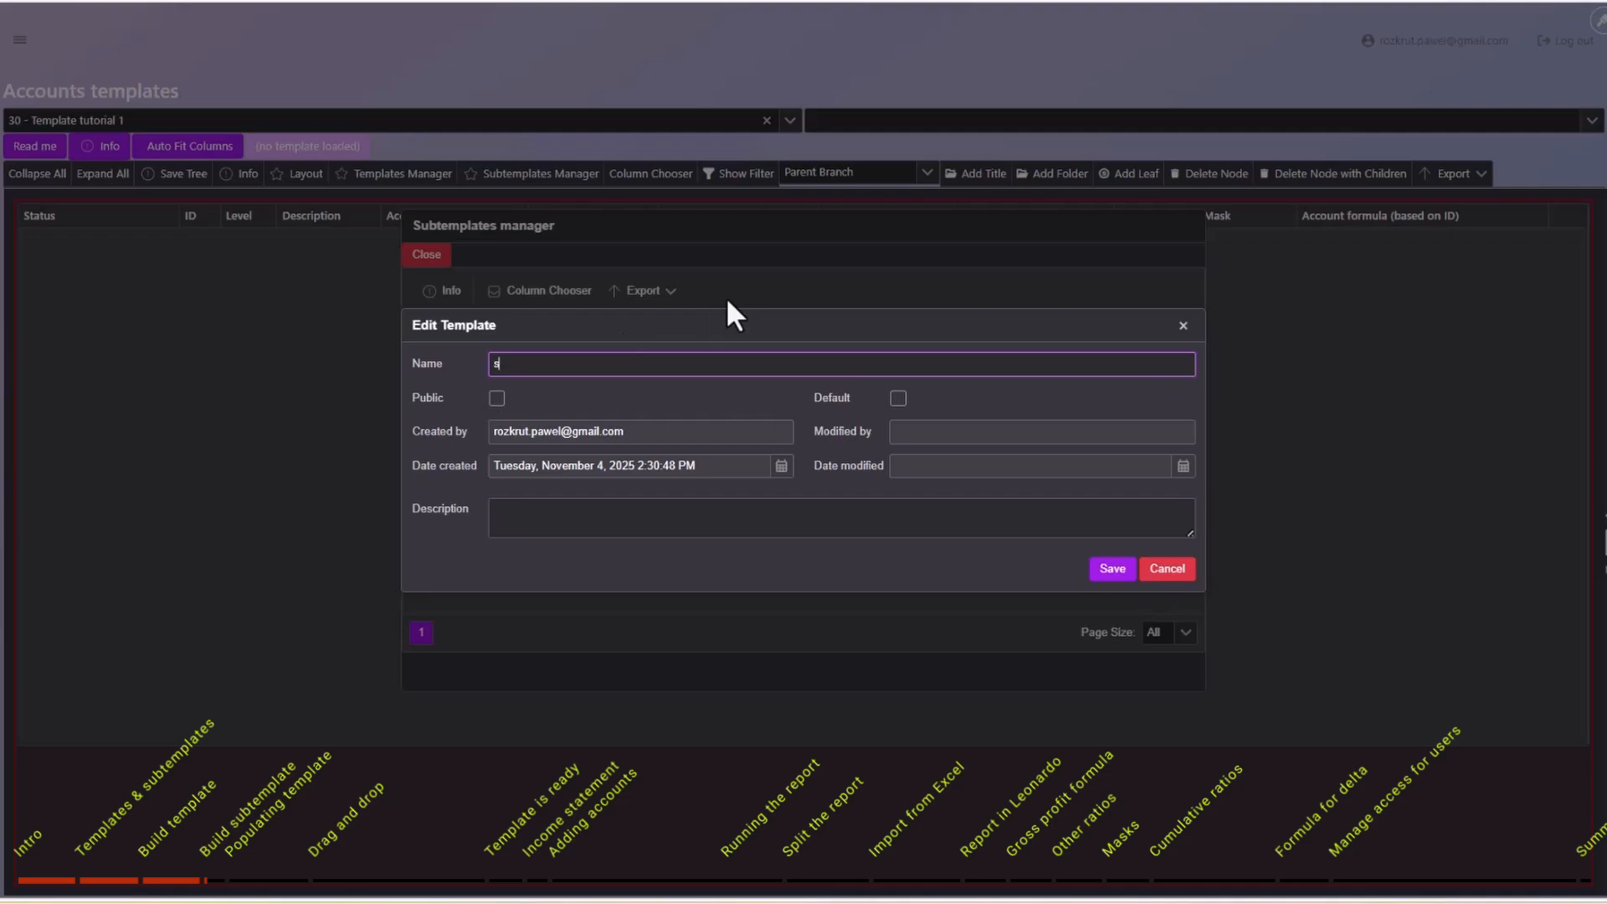
type("ubtemplate for tutorial 1")
key("ctrl+a")
left_click(692, 521)
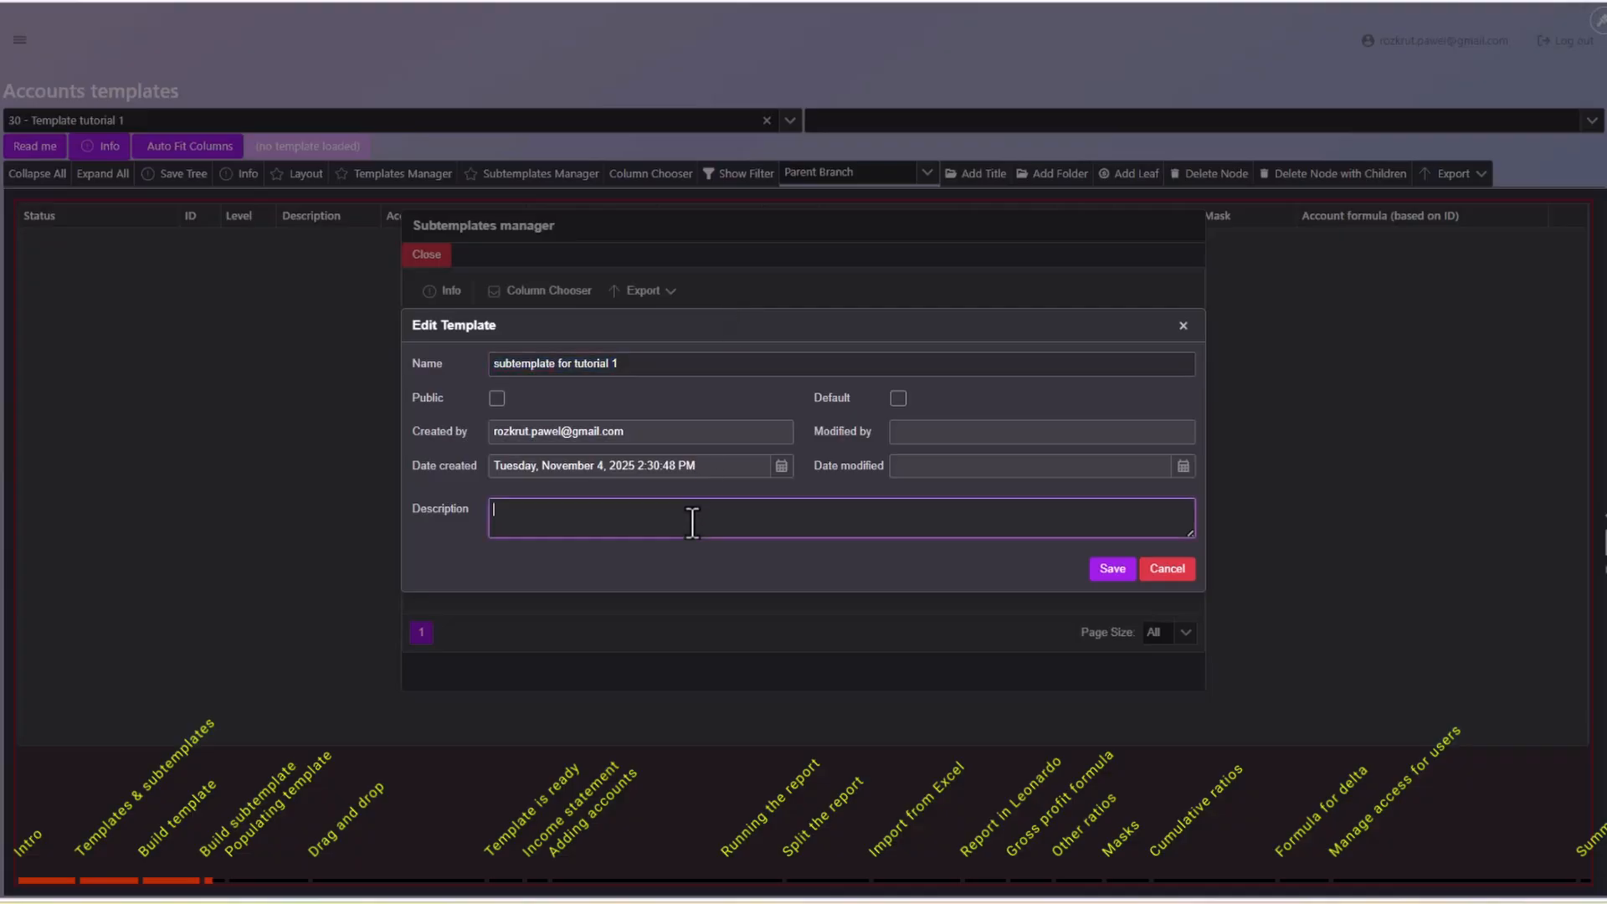
type("description field for subtemplate for tutorial 1")
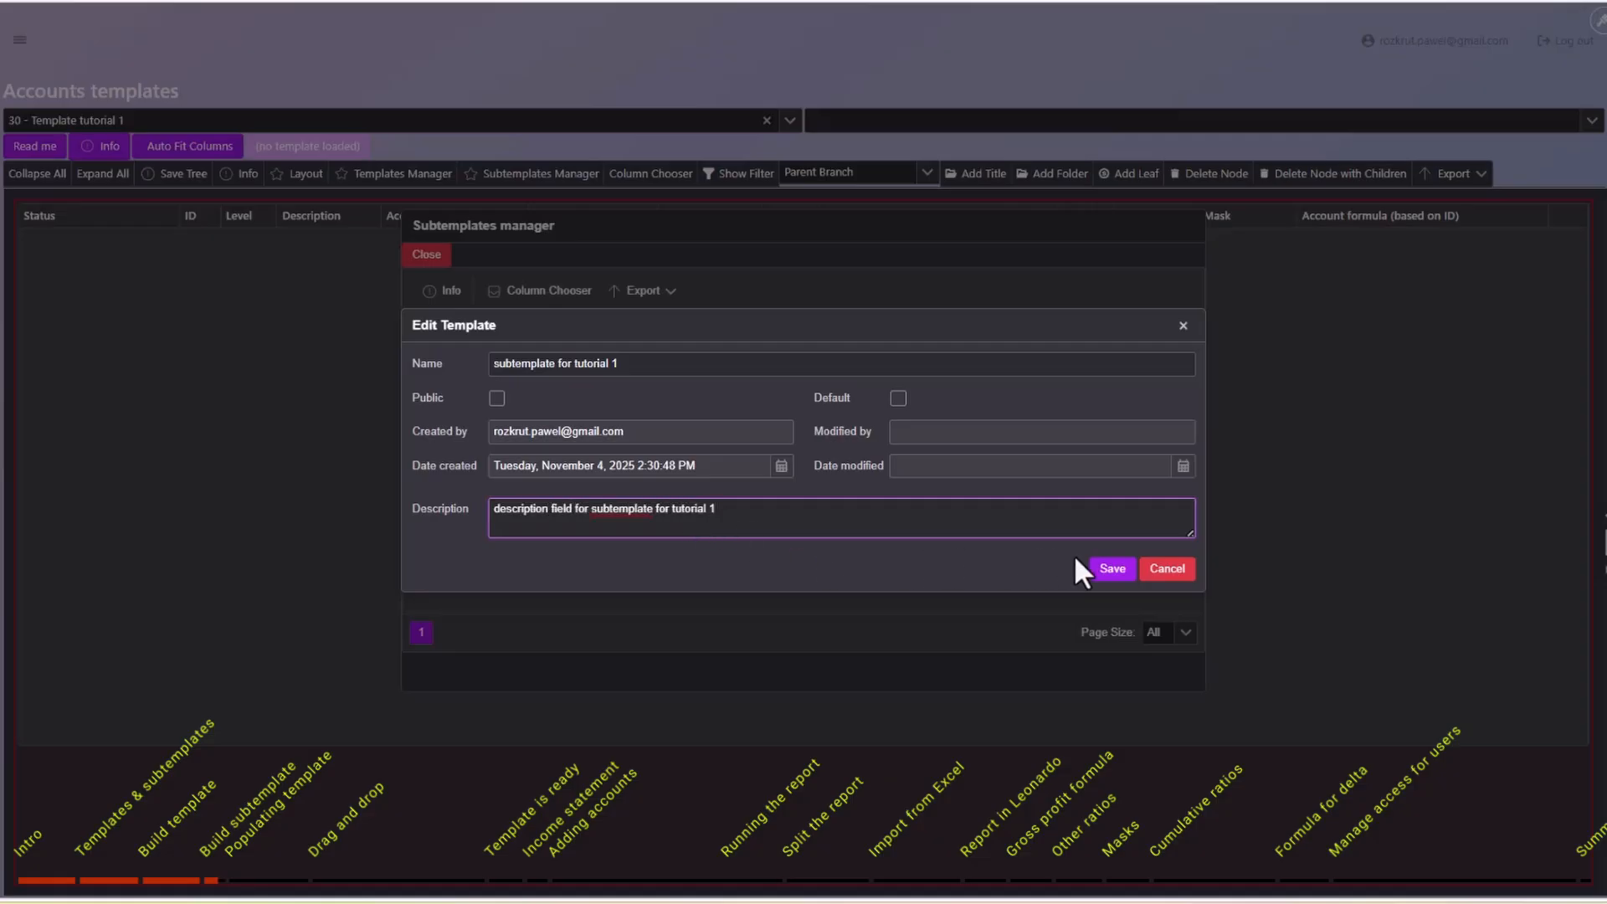
left_click(1102, 571)
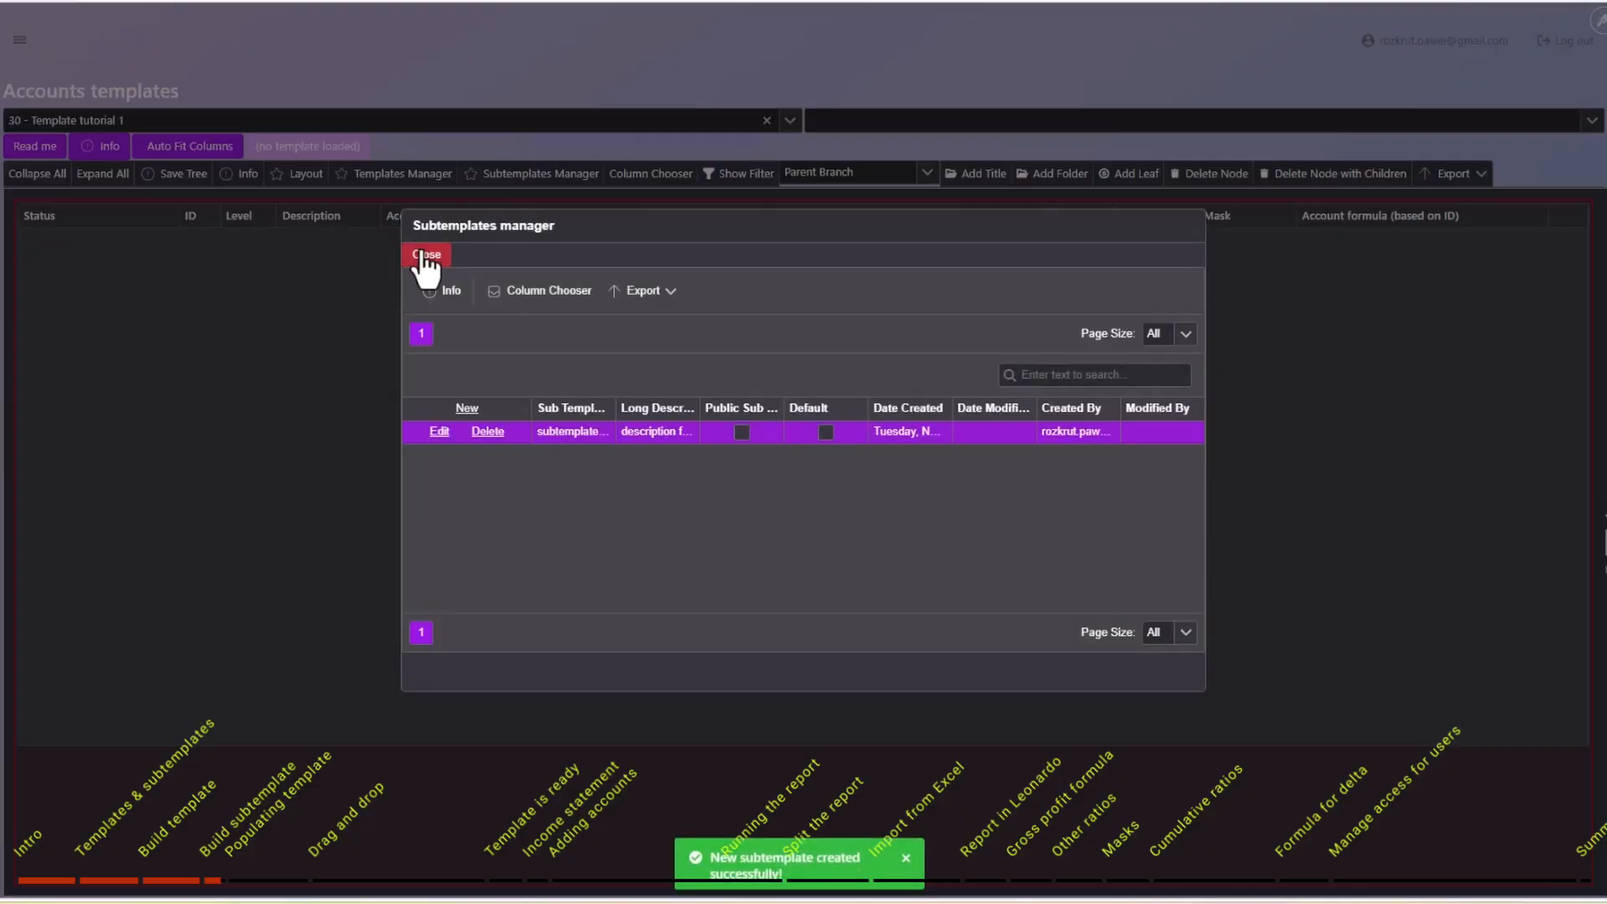
left_click(426, 255)
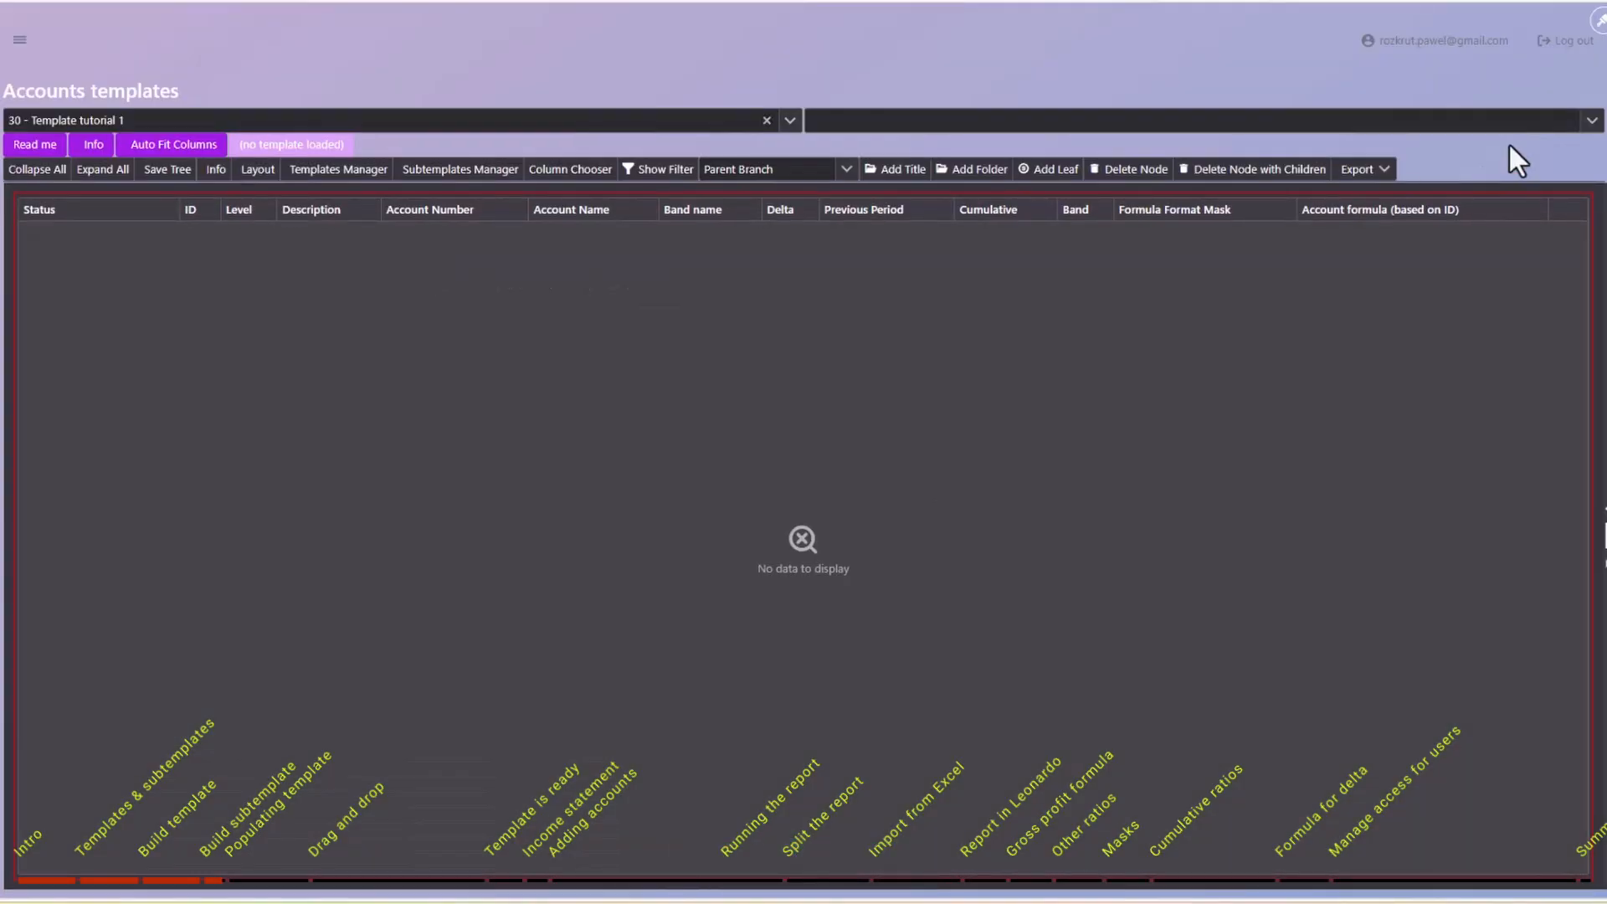
left_click(1592, 119)
left_click(961, 148)
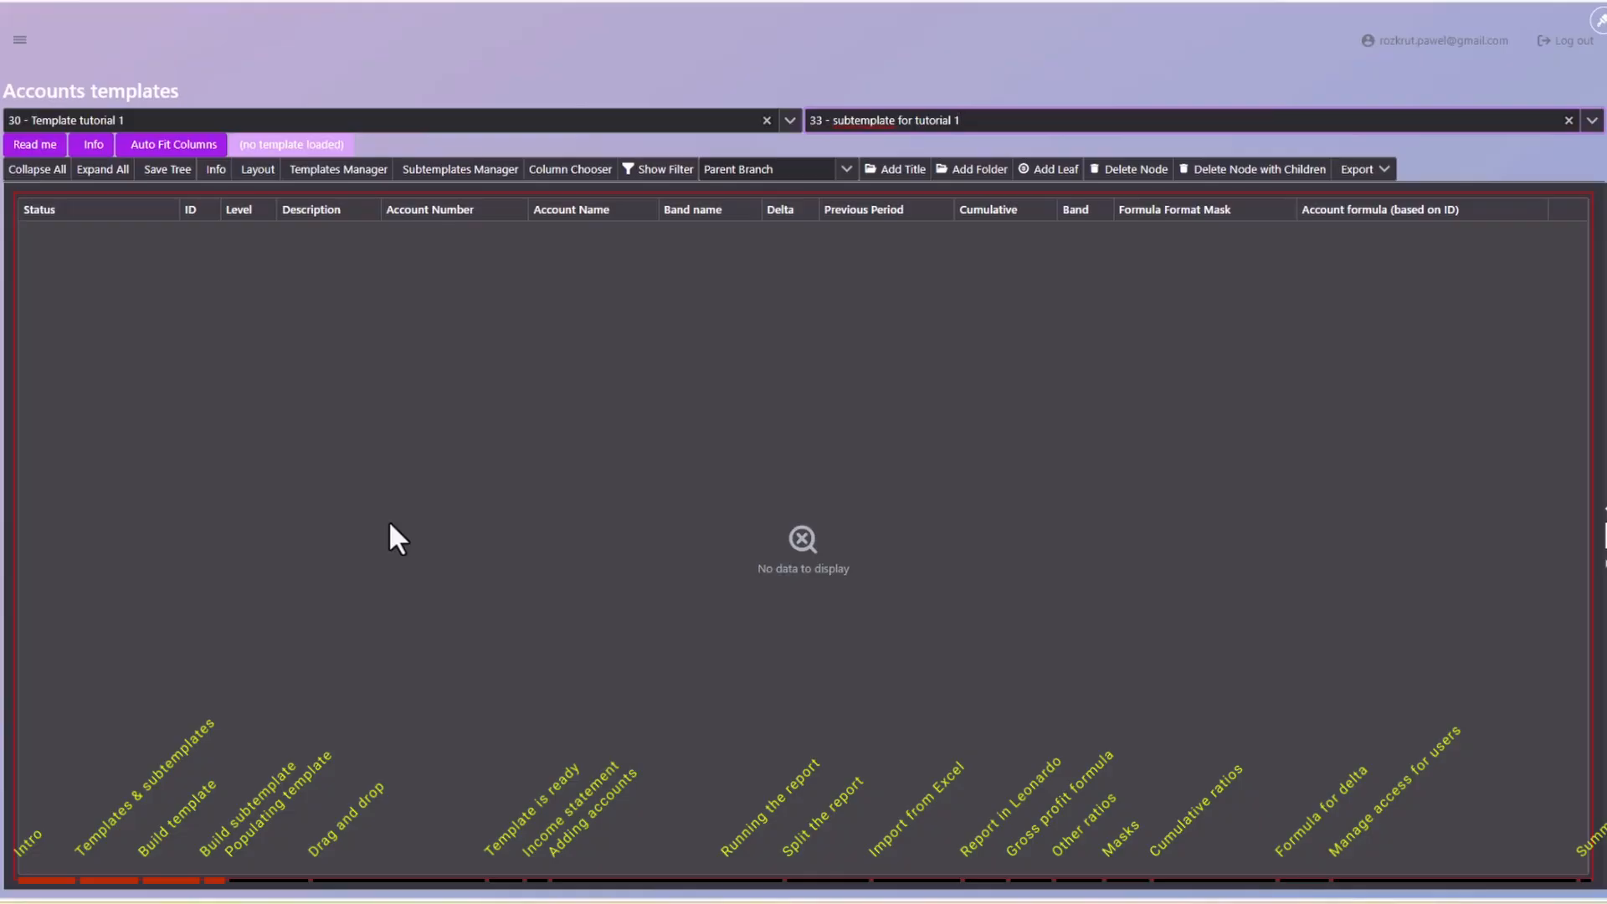
Add two root title nodes to the subtemplate and nest the first one under the second.
left_click(903, 170)
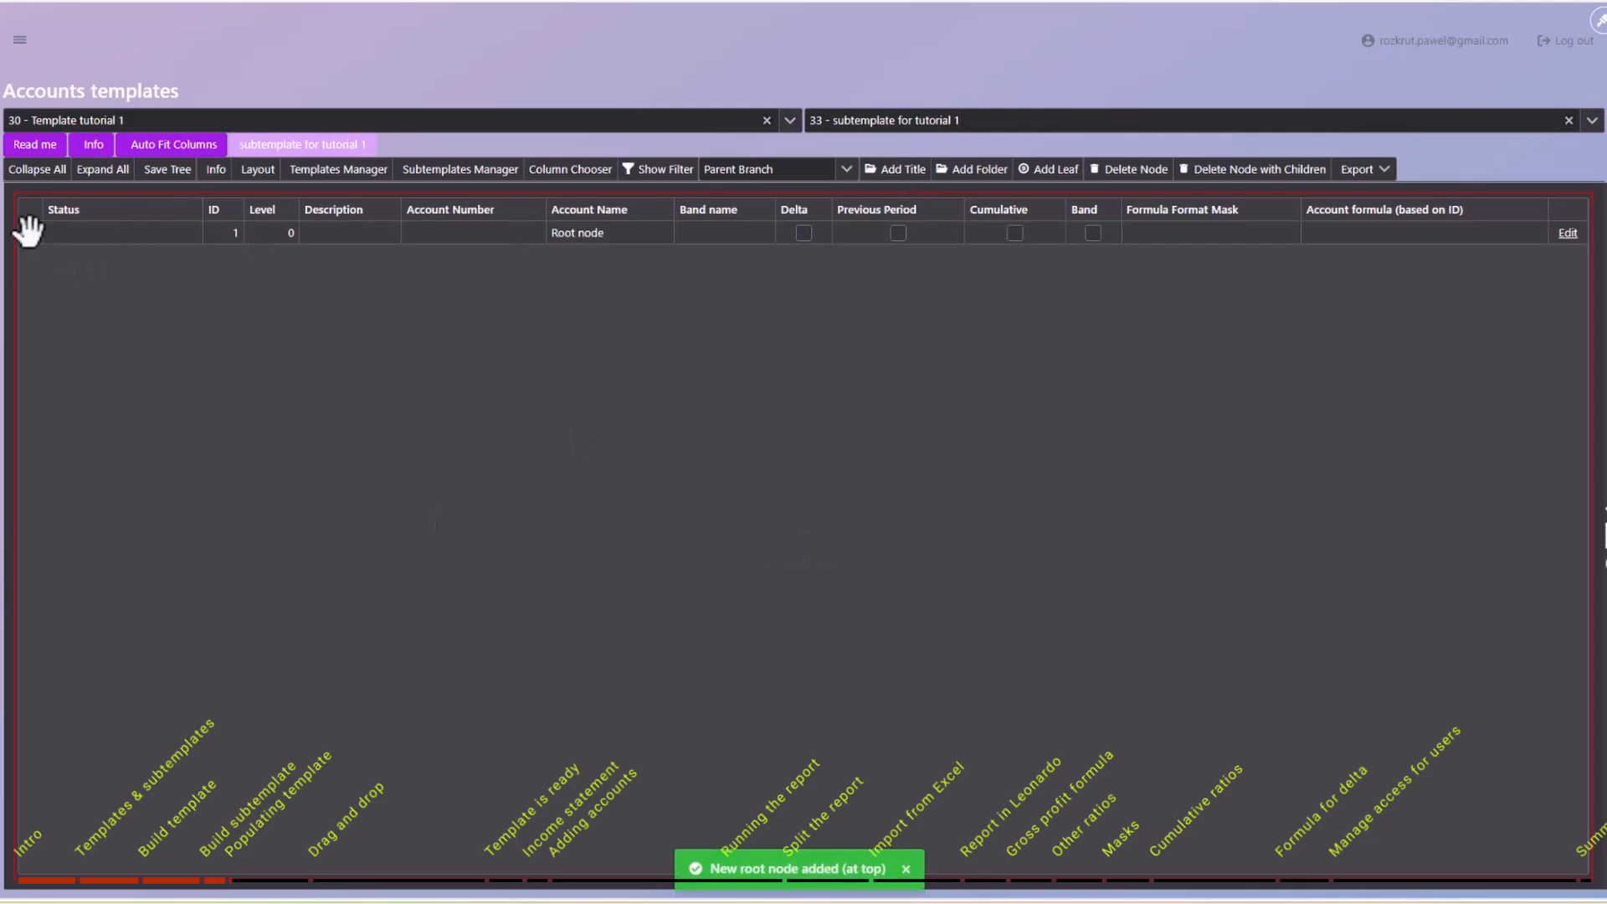
left_click(873, 175)
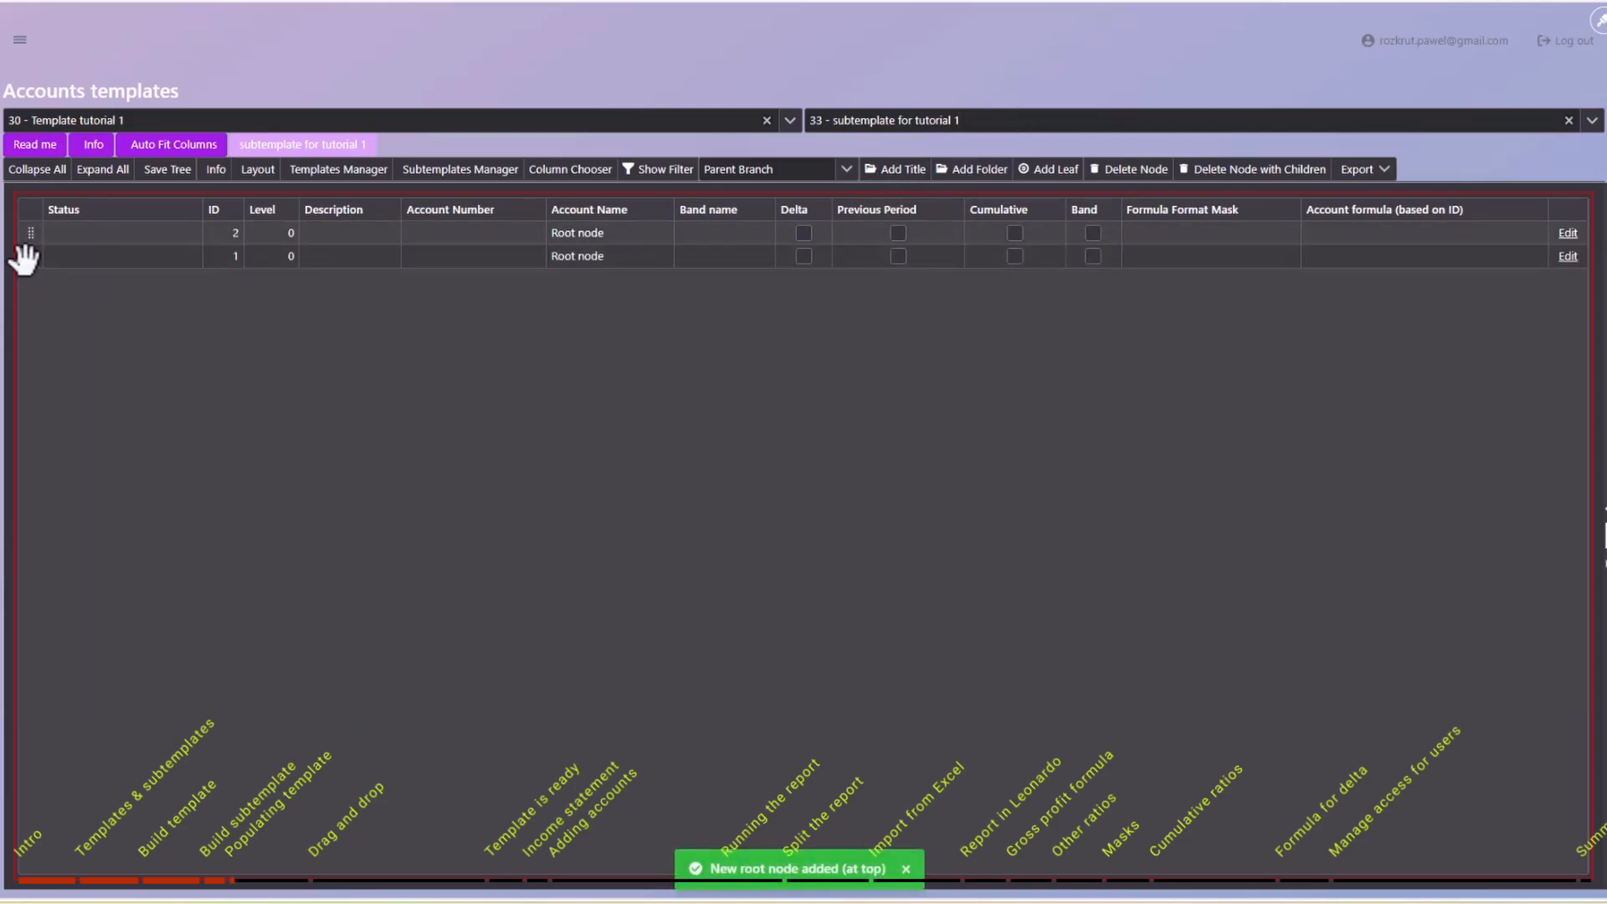
left_click_drag(28, 256, 36, 236)
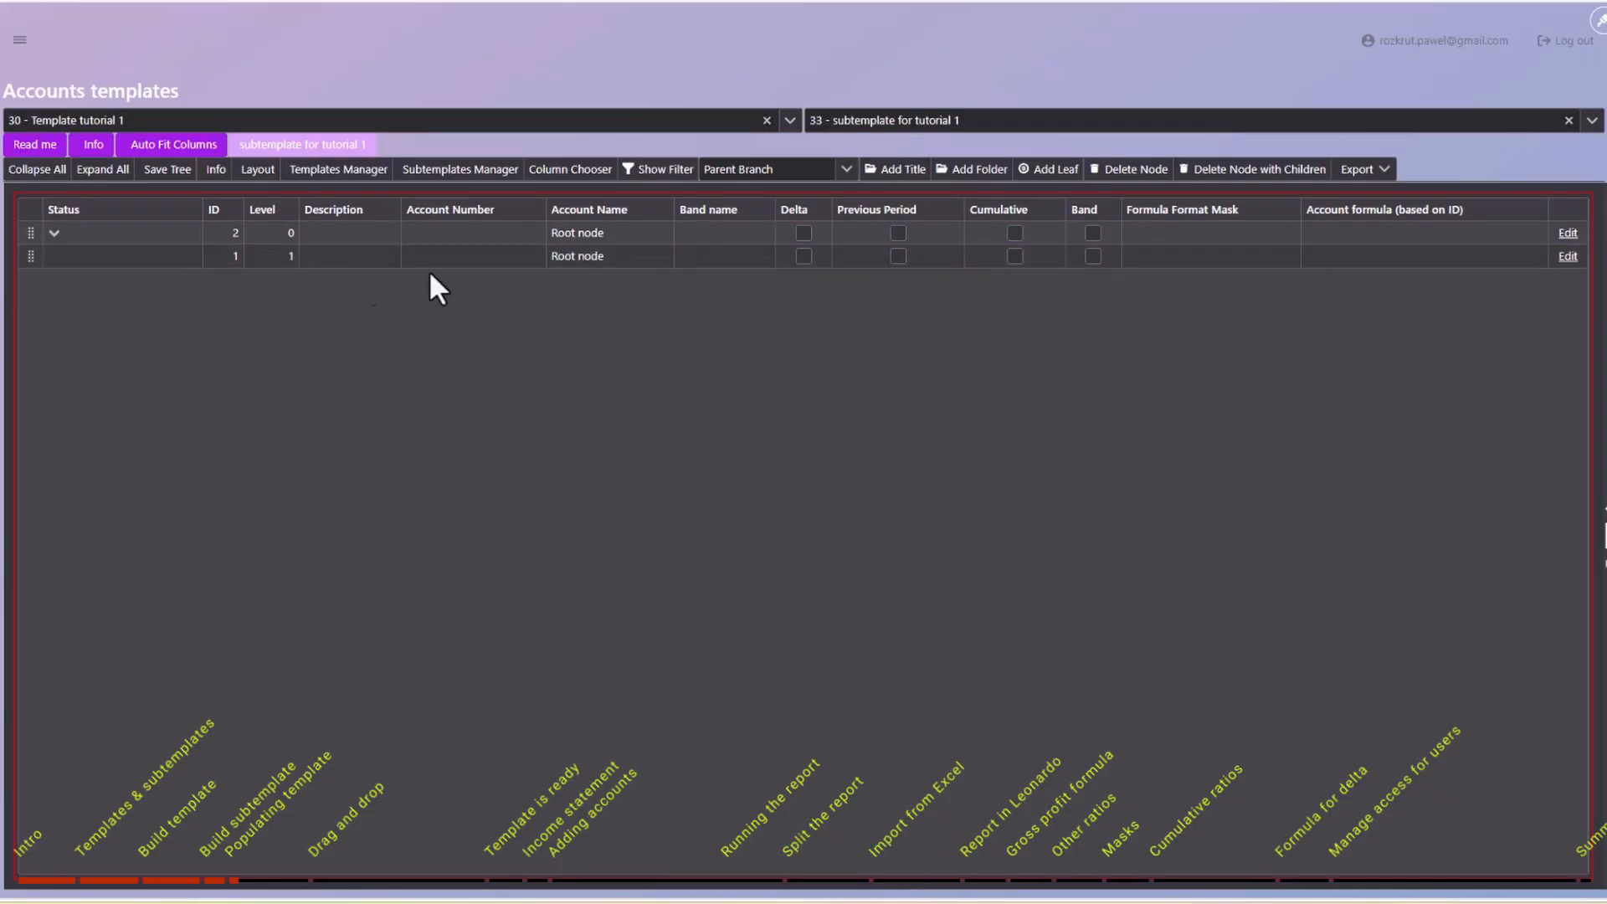
Add another title as a child of the top root node, alongside the existing child.
left_click(104, 228)
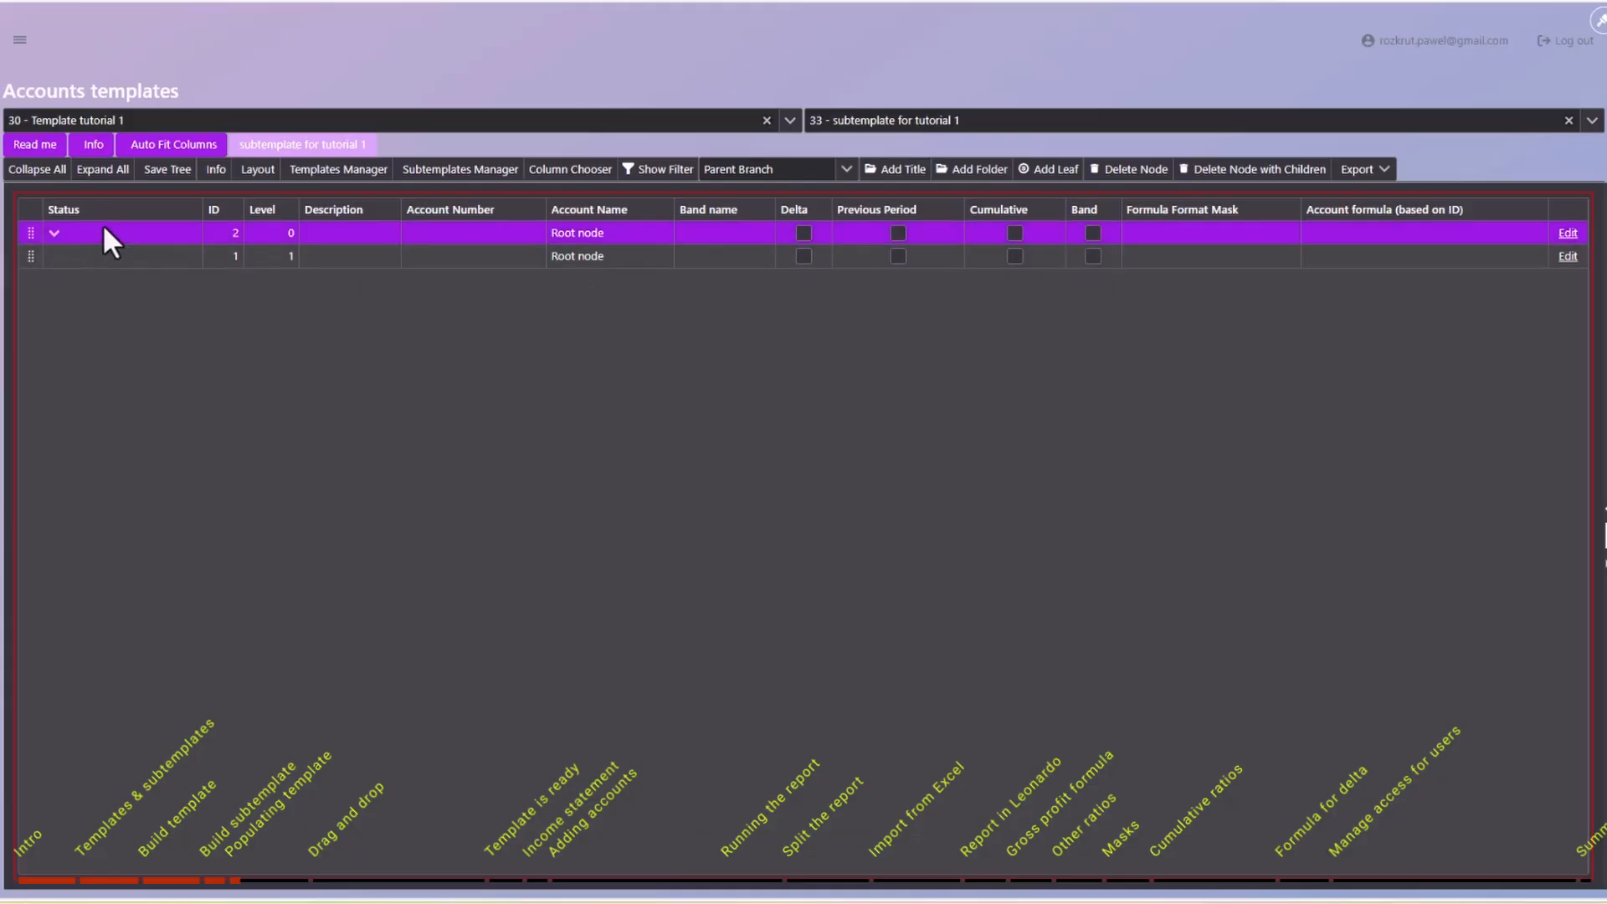
left_click(889, 171)
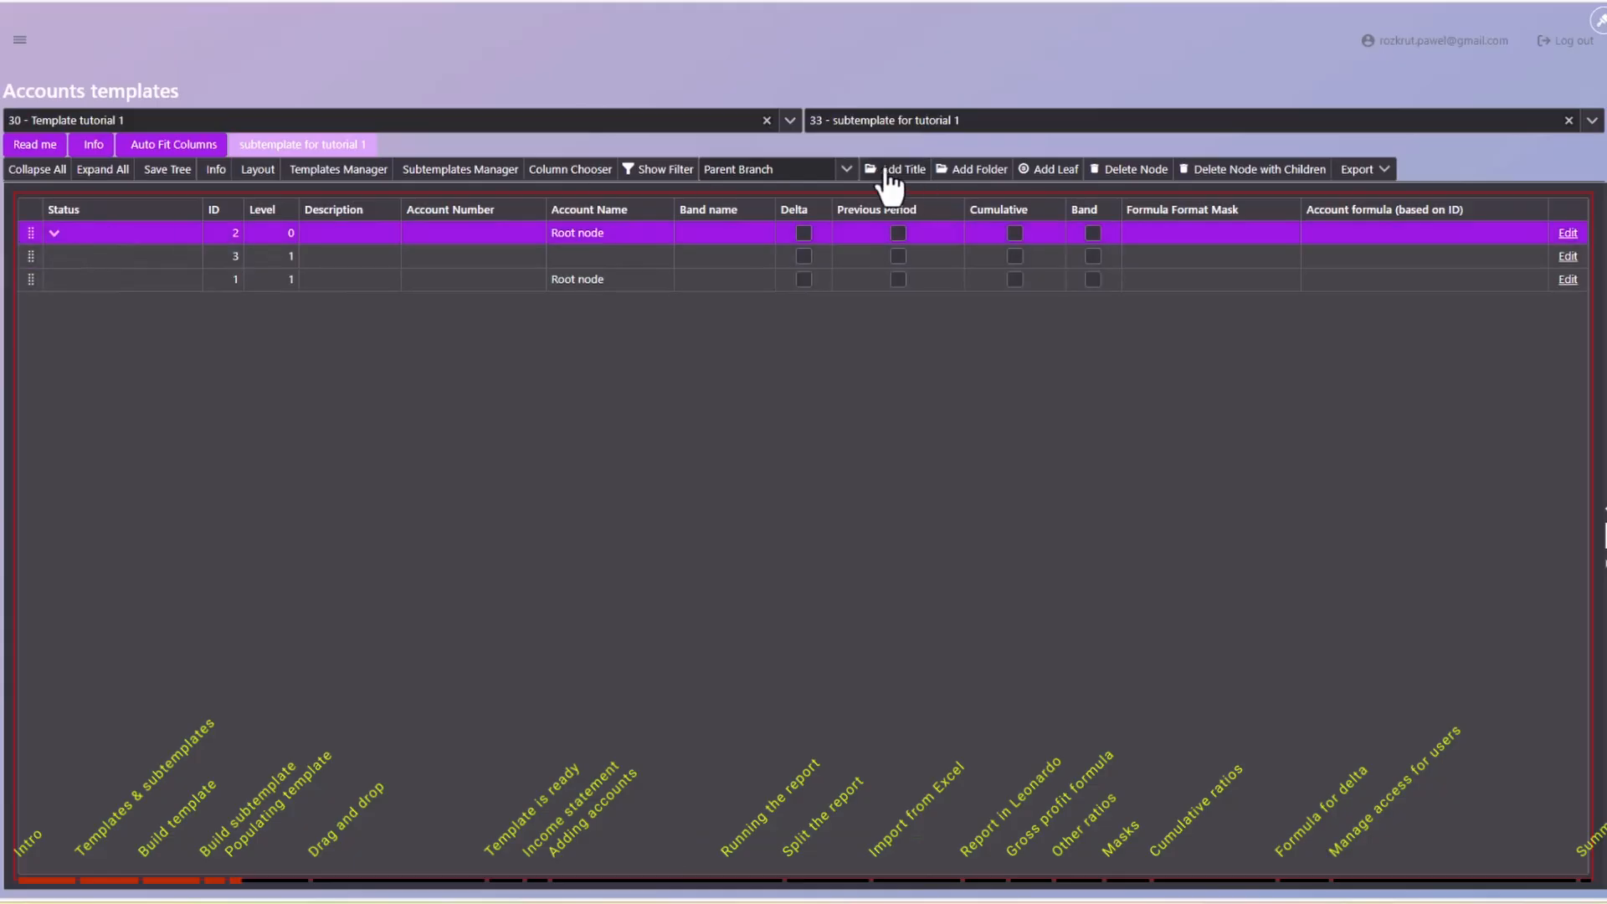
left_click(280, 253)
left_click(278, 279)
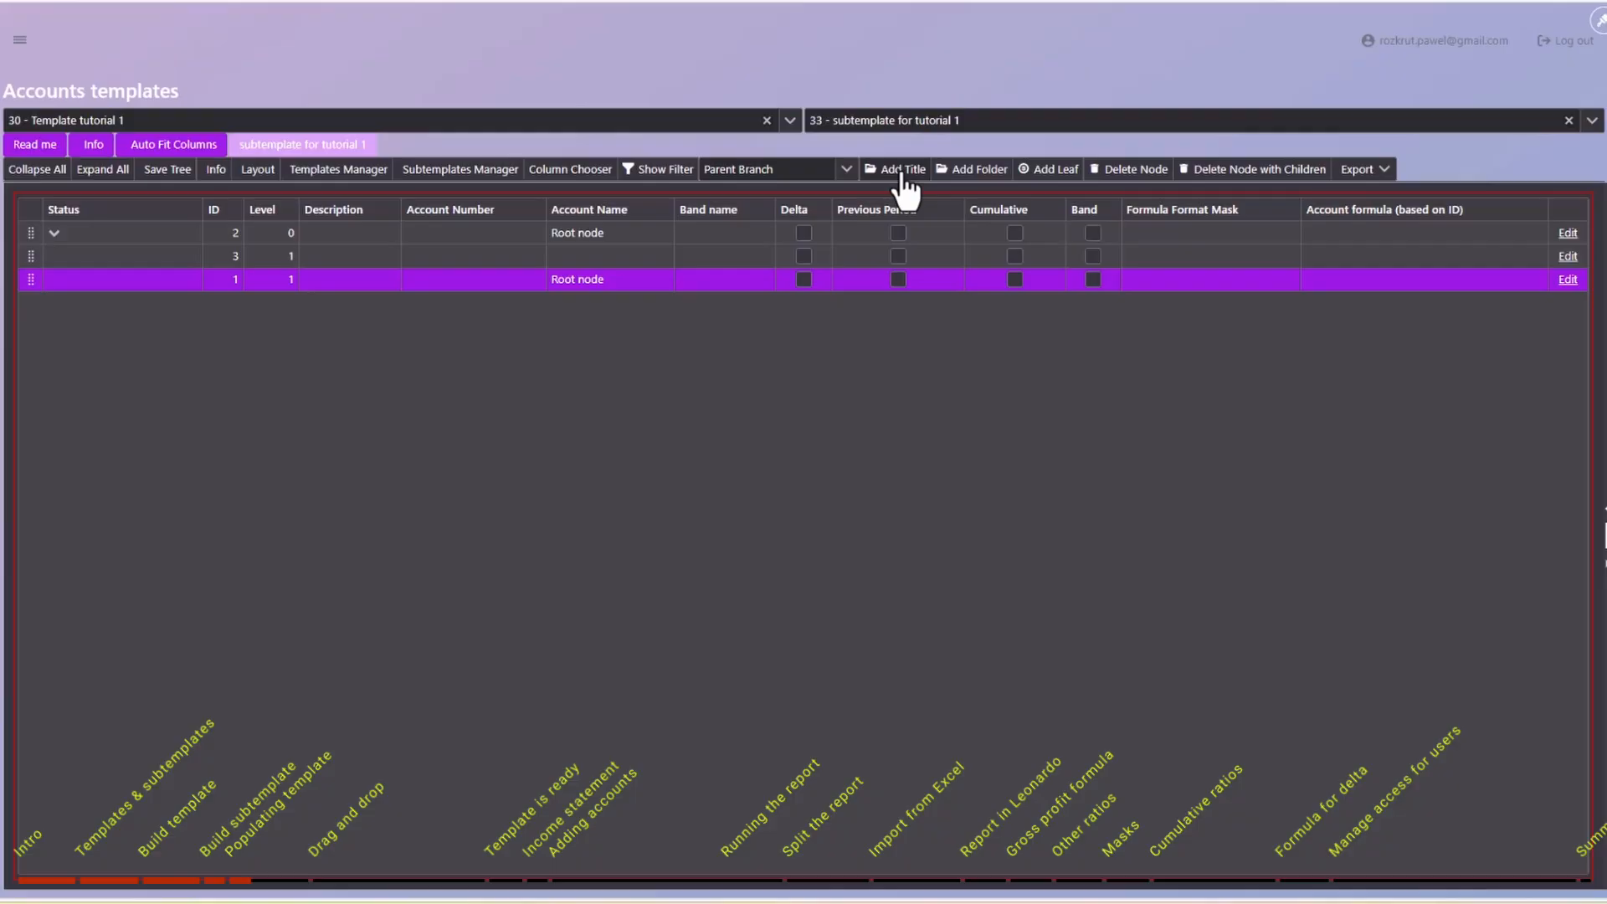
Set the top root node's description to "This the very top of my account hierarchy" and save the row.
left_click(1568, 234)
left_click(365, 245)
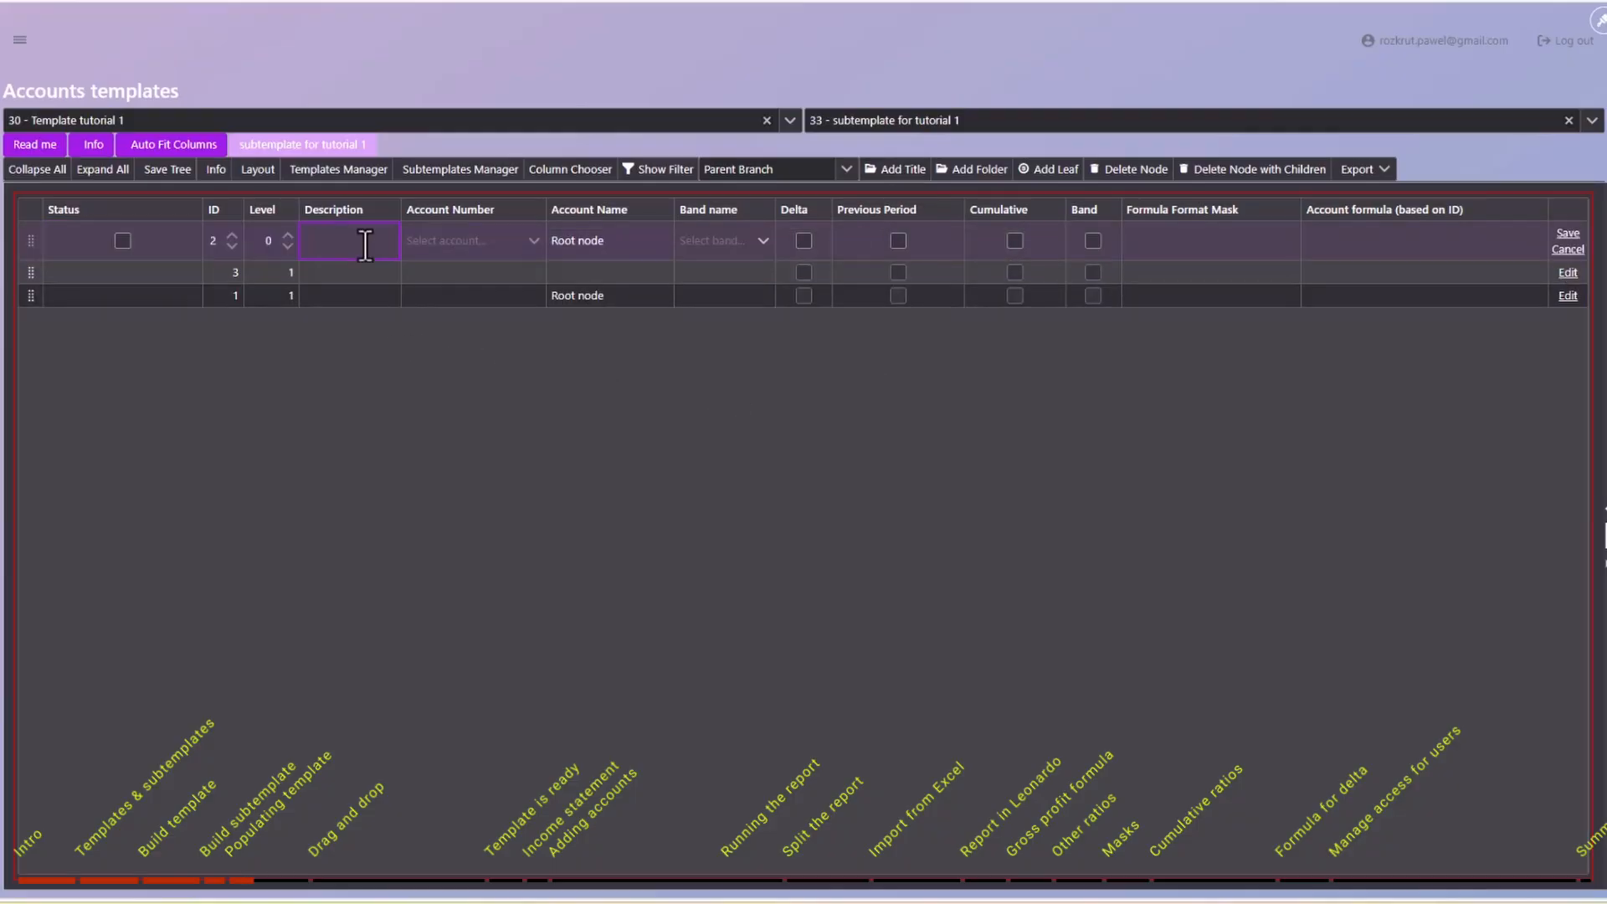
type("Tis")
key("BackSpace")
key("BackSpace")
type("his the")
type(" ver")
type("y to p")
type(" of my")
type(" account h")
type("ier")
type("archy")
key("Return")
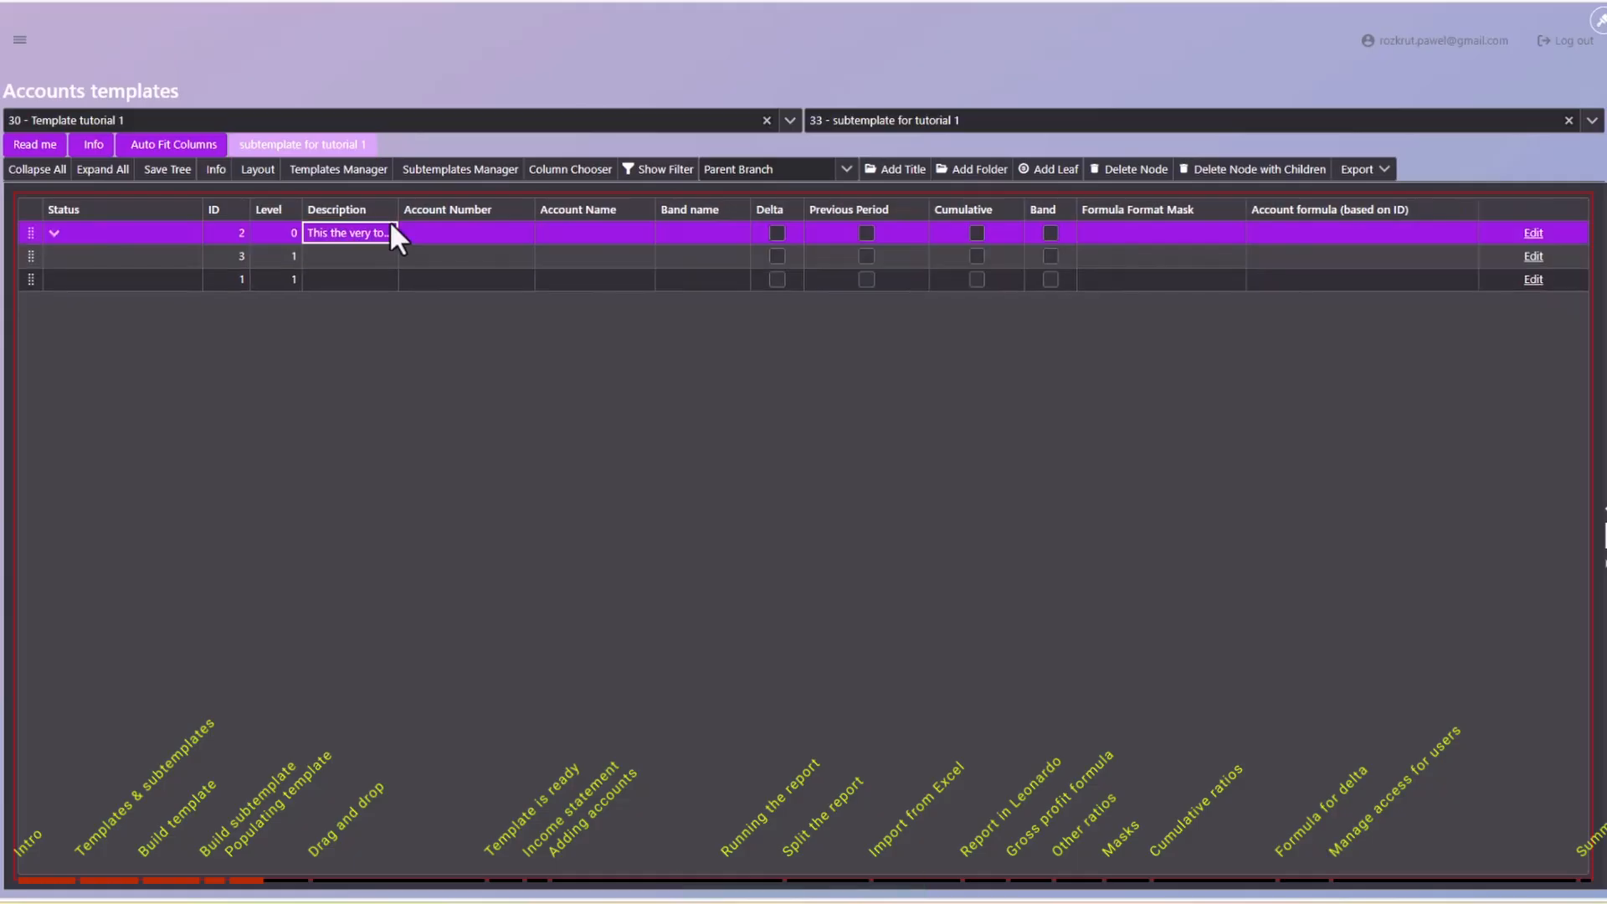
Widen the Description column to show its full text and move the Edit column directly after it.
left_click_drag(400, 209, 581, 218)
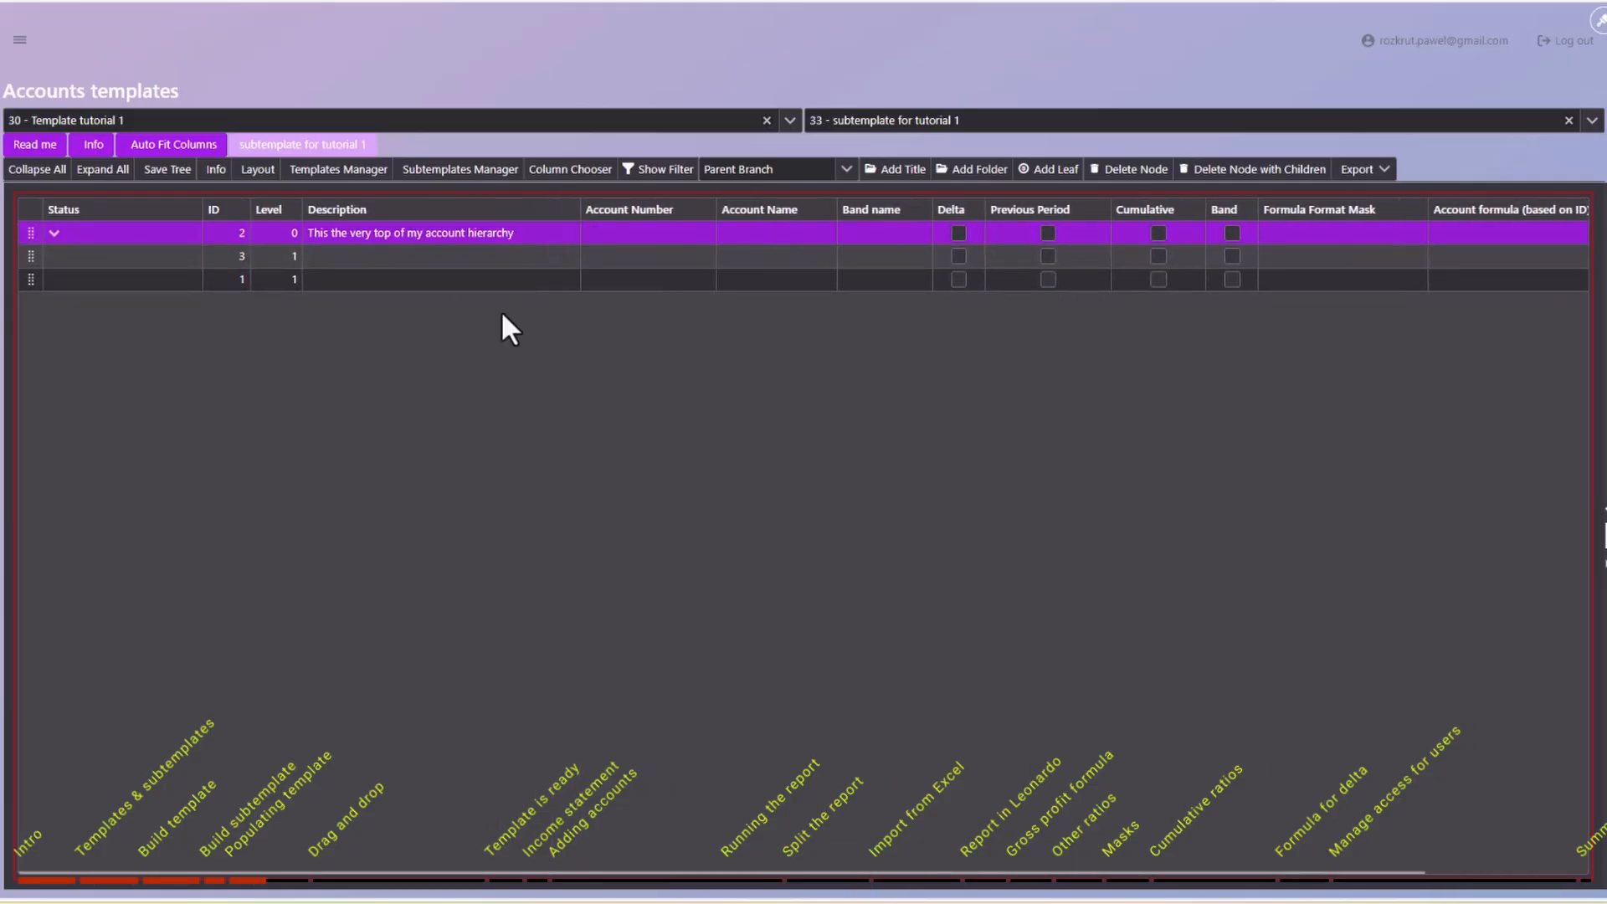
left_click(414, 255)
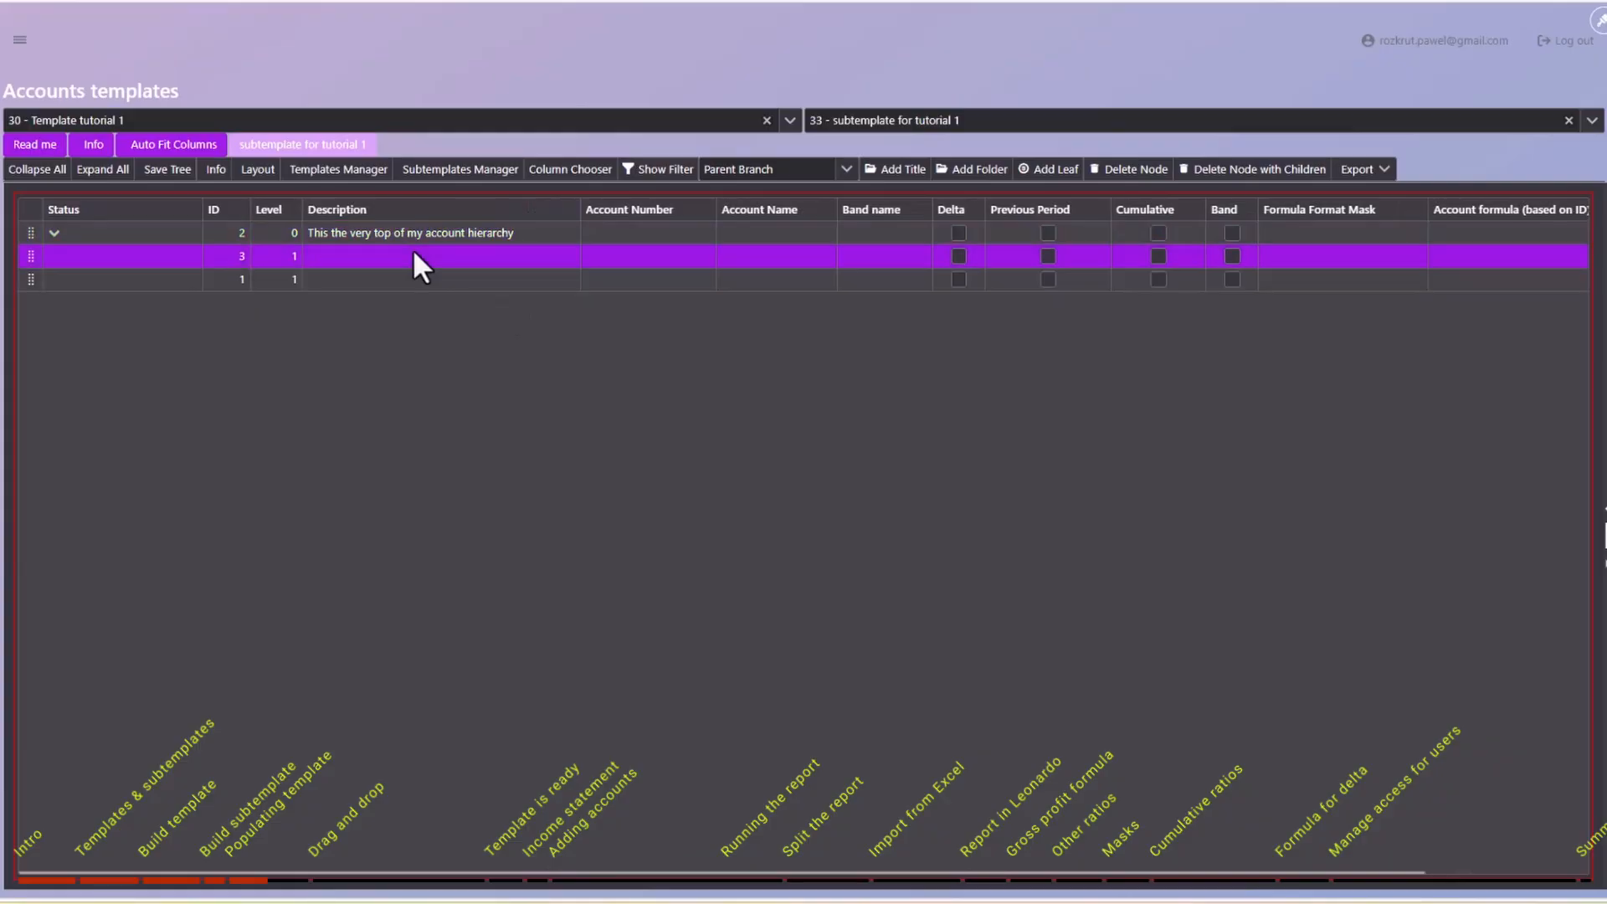
scroll(586, 343, "right", 3)
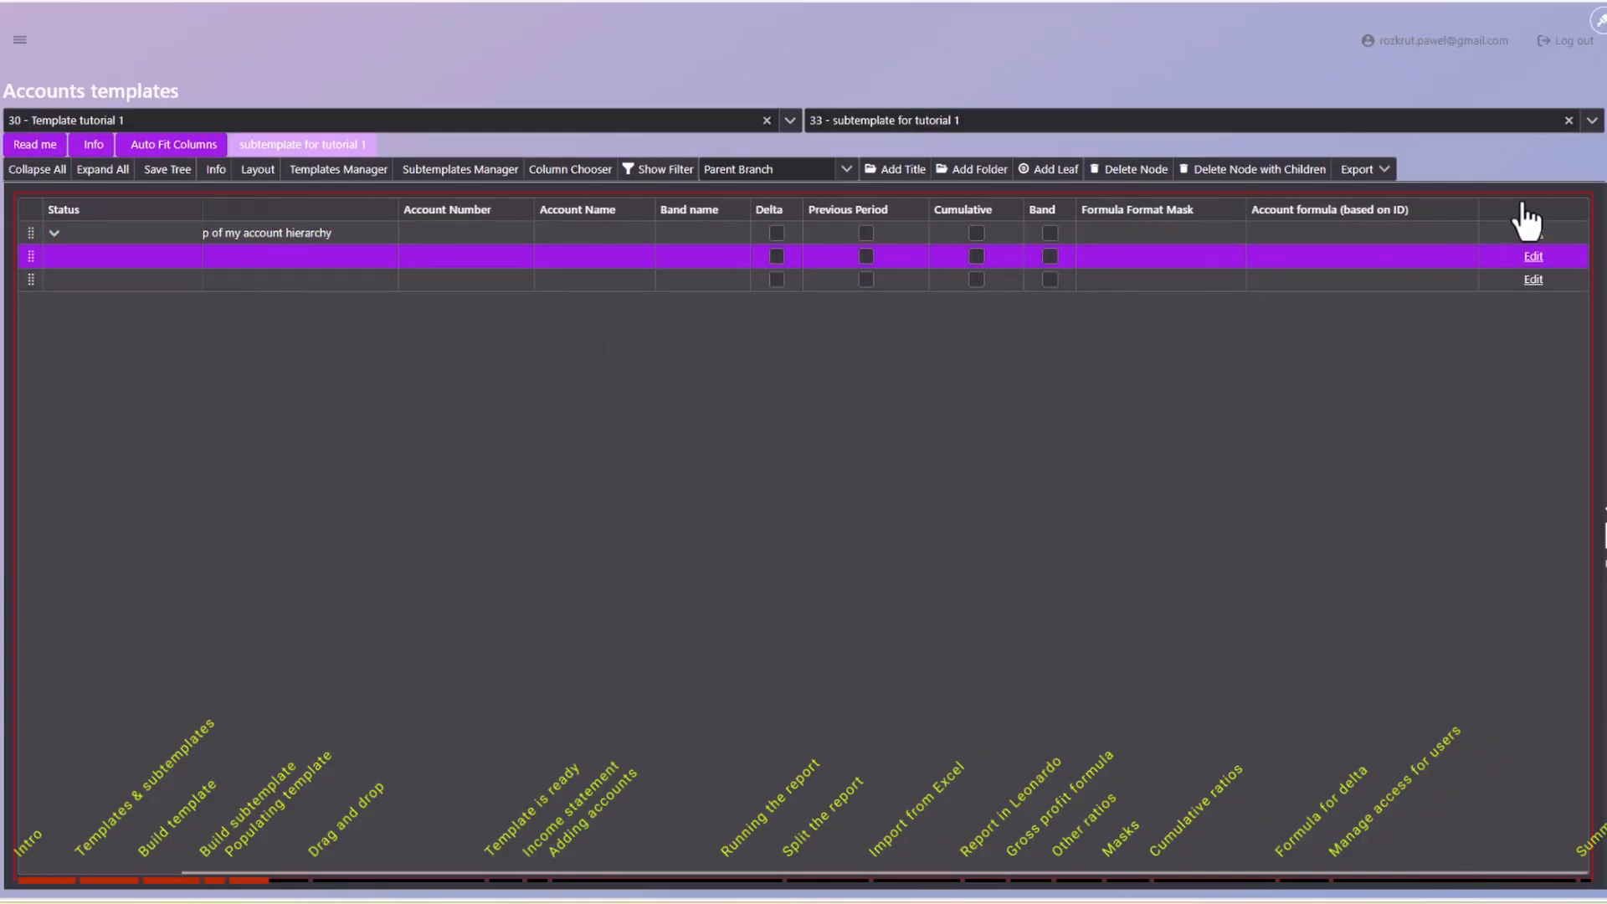
left_click_drag(1524, 211, 450, 220)
scroll(265, 256, "left", 3)
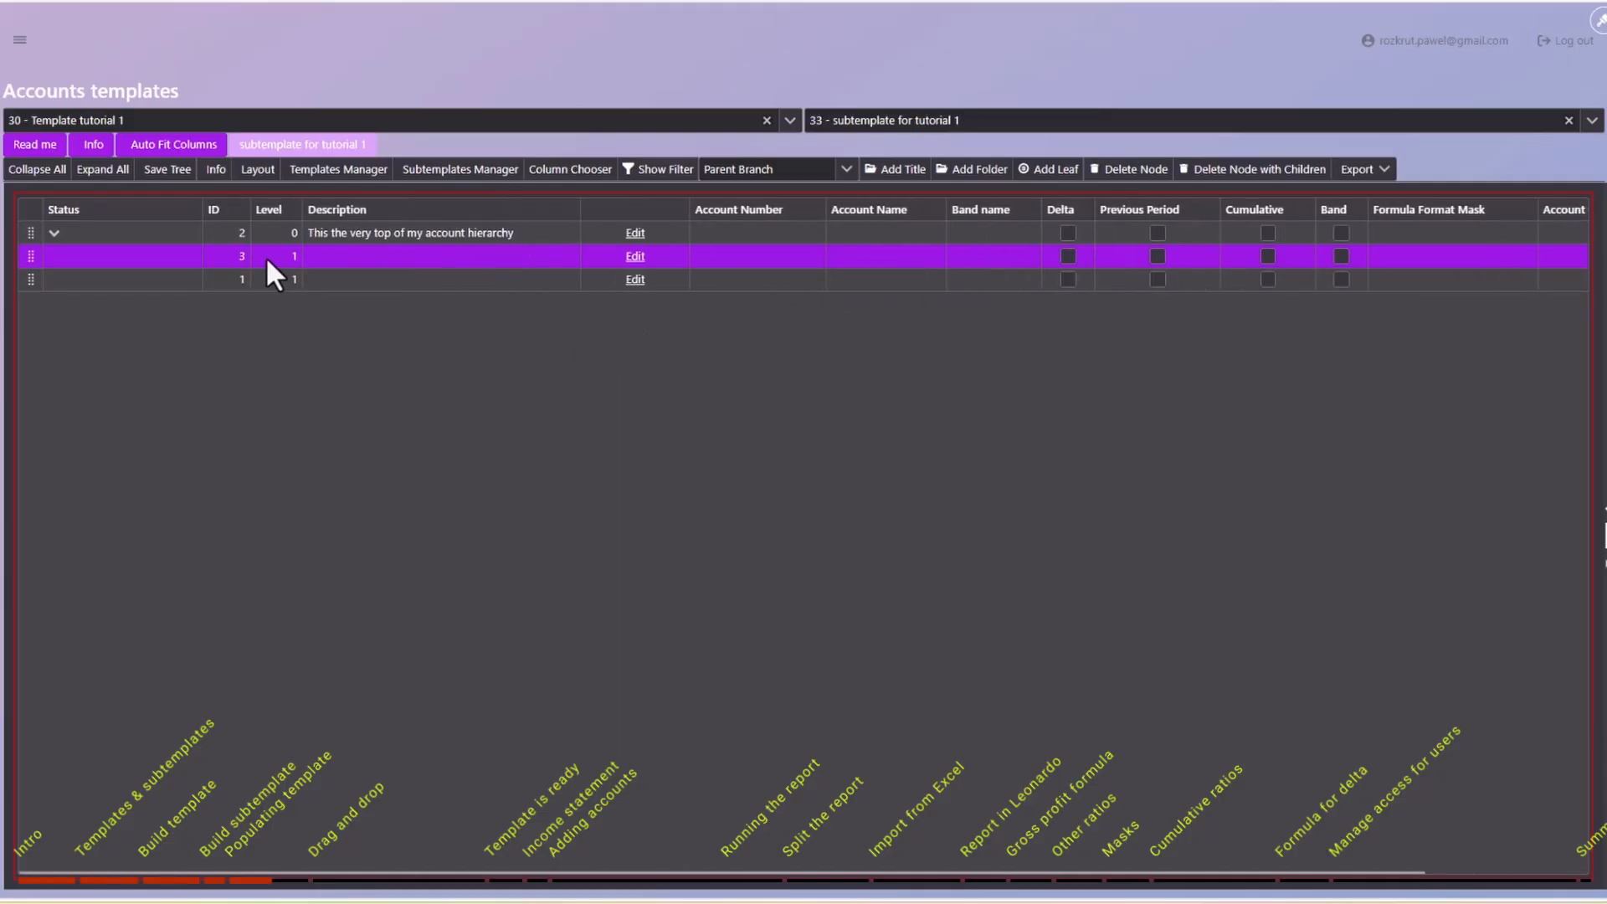
Set the description of the first child node, ID 3, to "Financial statements" and save it.
left_click(636, 256)
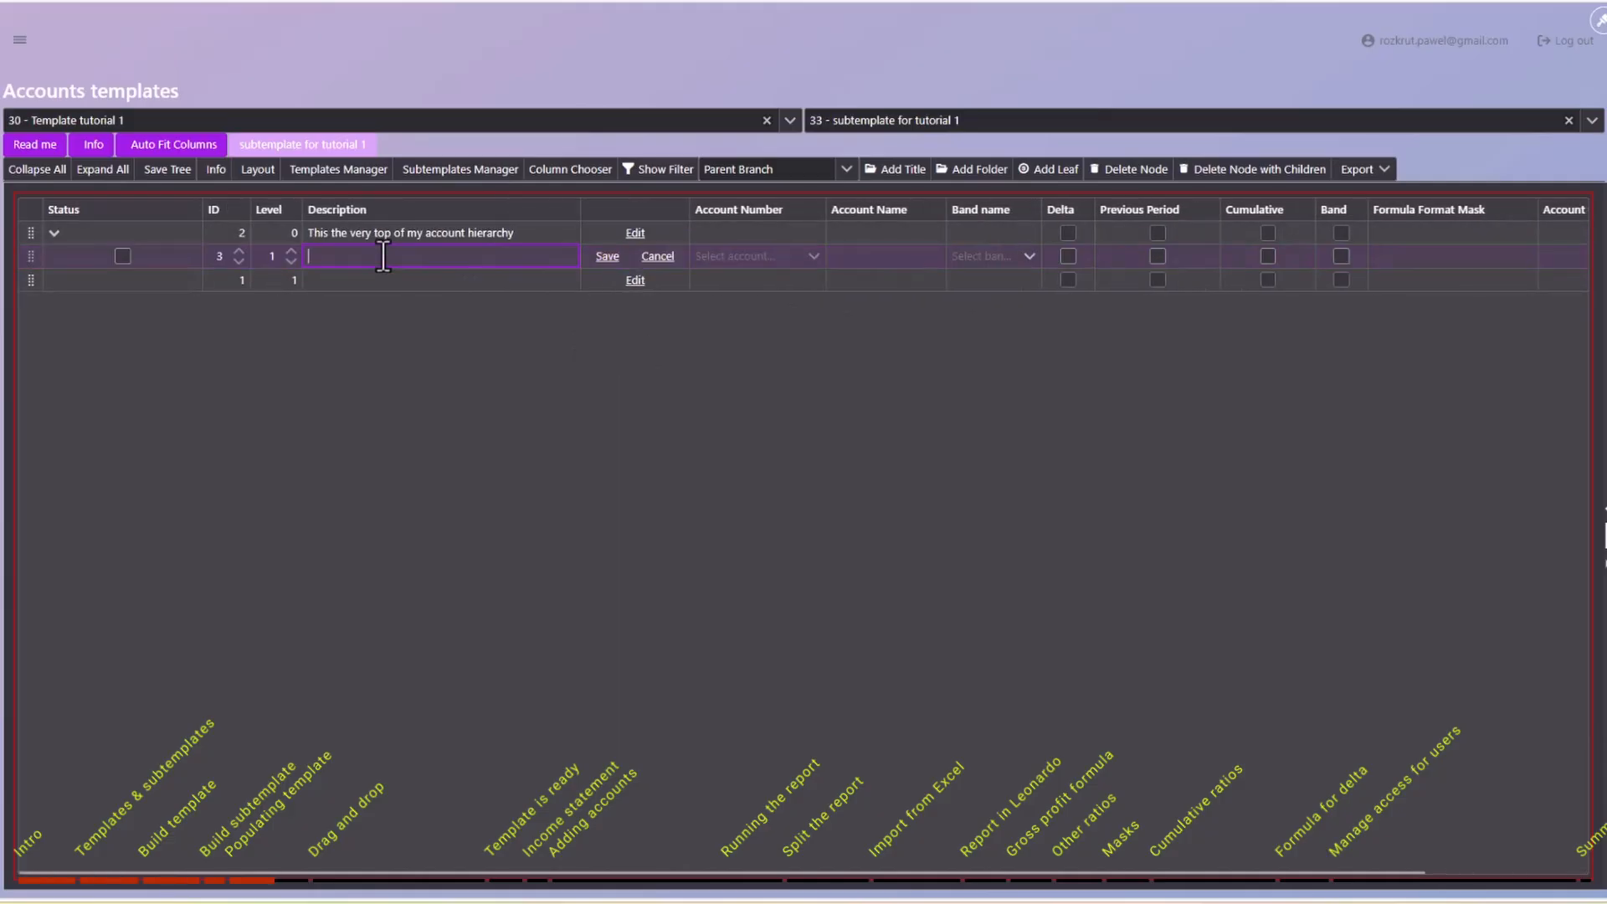
type("Fir")
type("ancial statements")
key("Return")
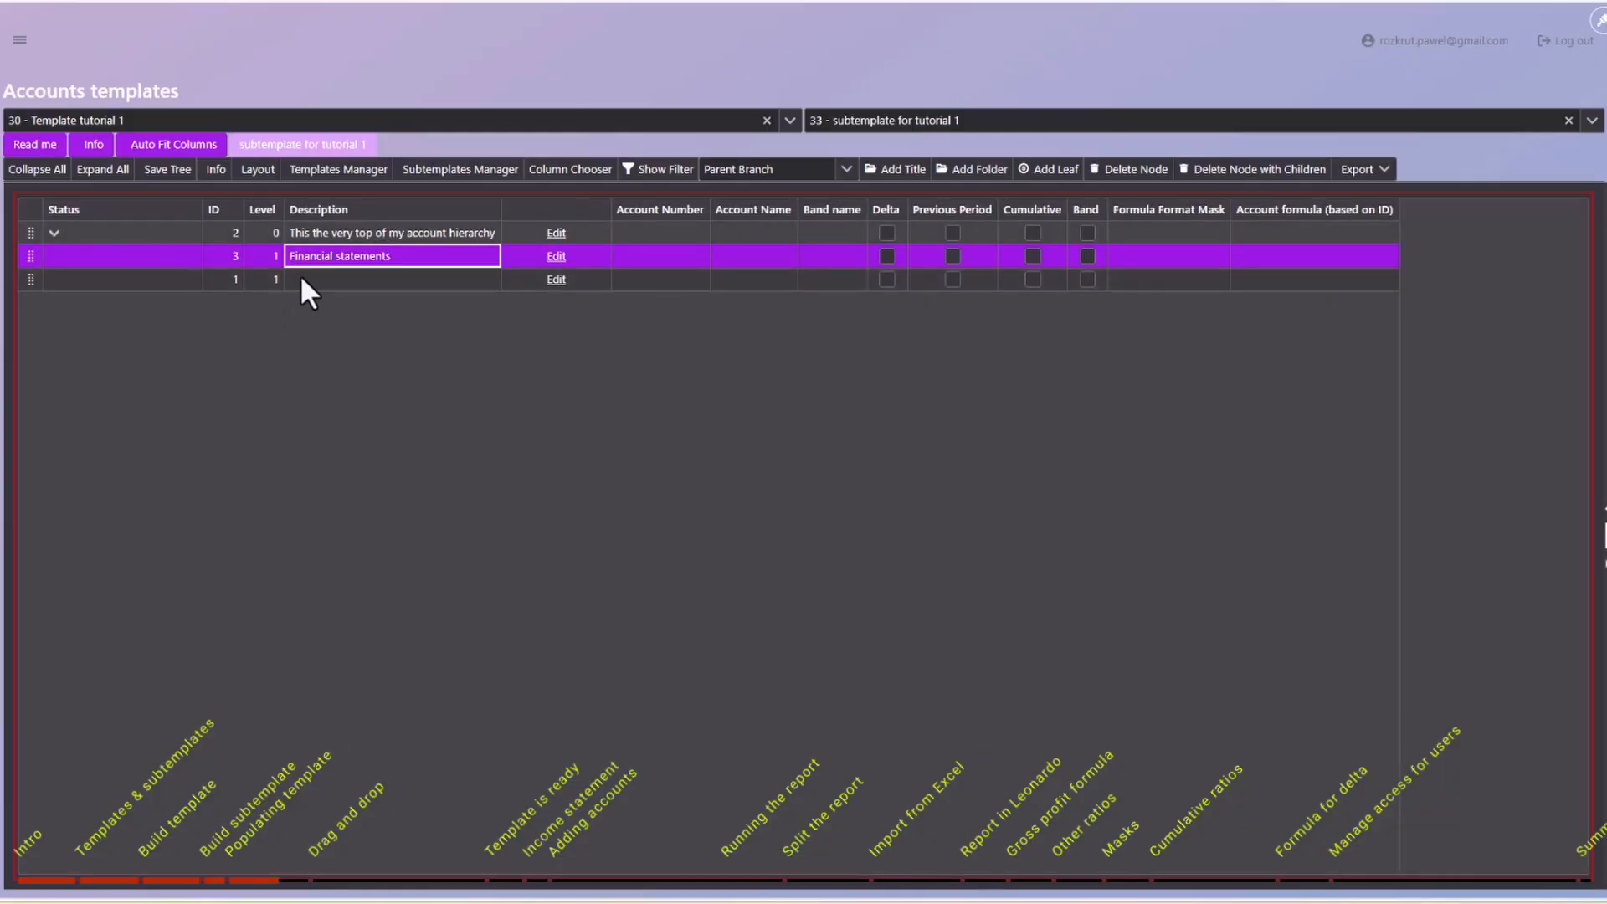
Set the description of the second child node, ID 1, to "Non-financial metrics" and save it.
left_click(301, 280)
type("Non")
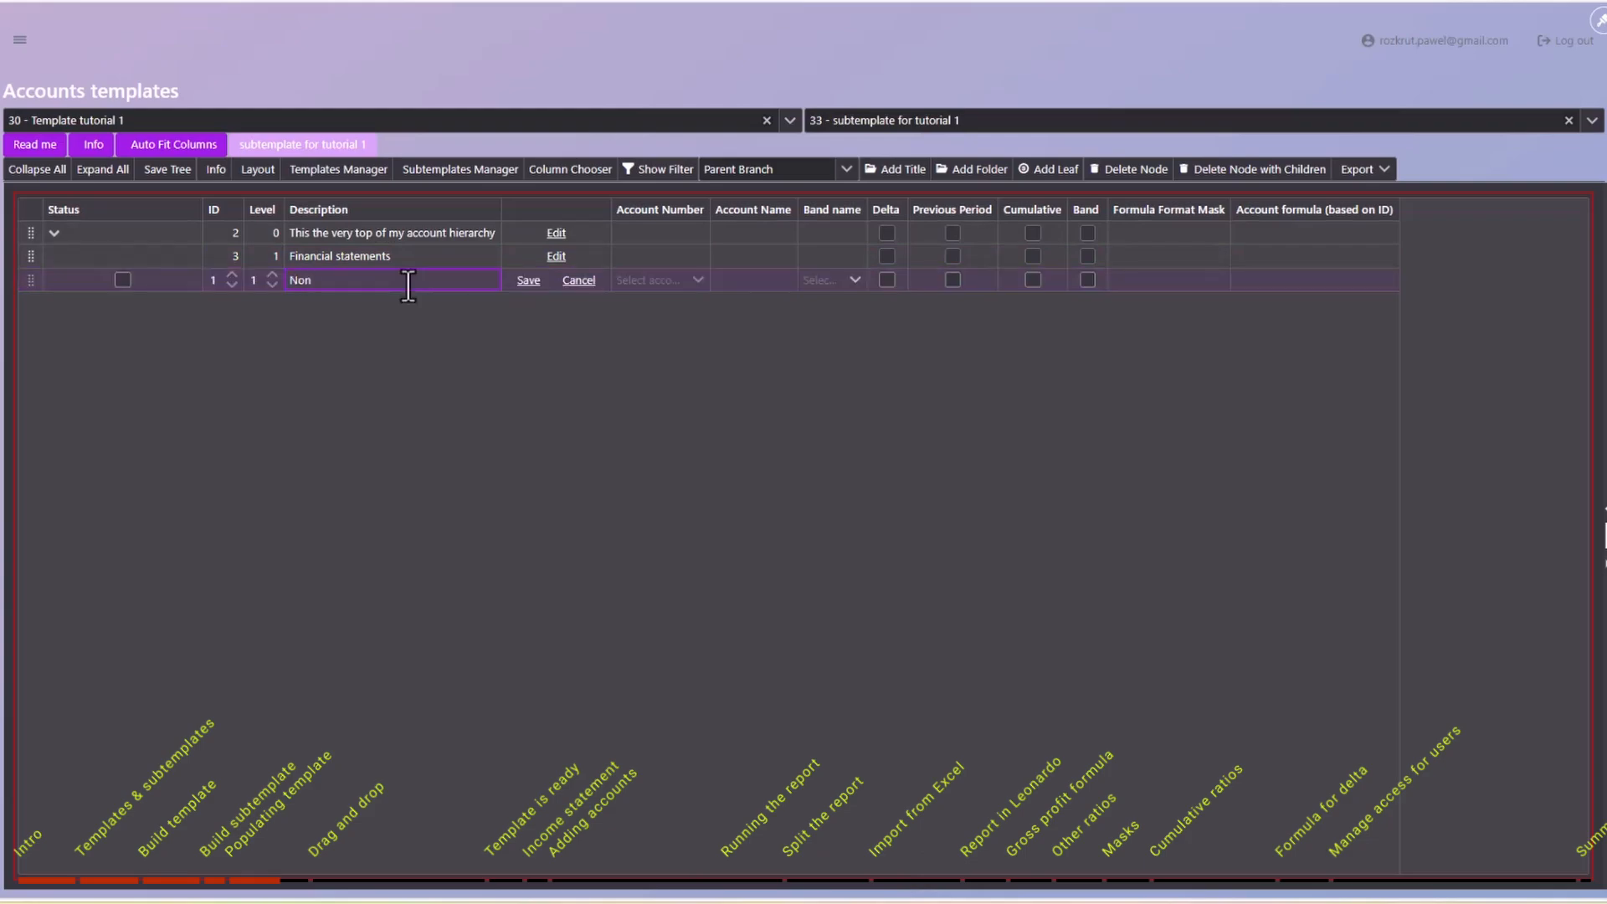
type("-financial metrics")
key("Return")
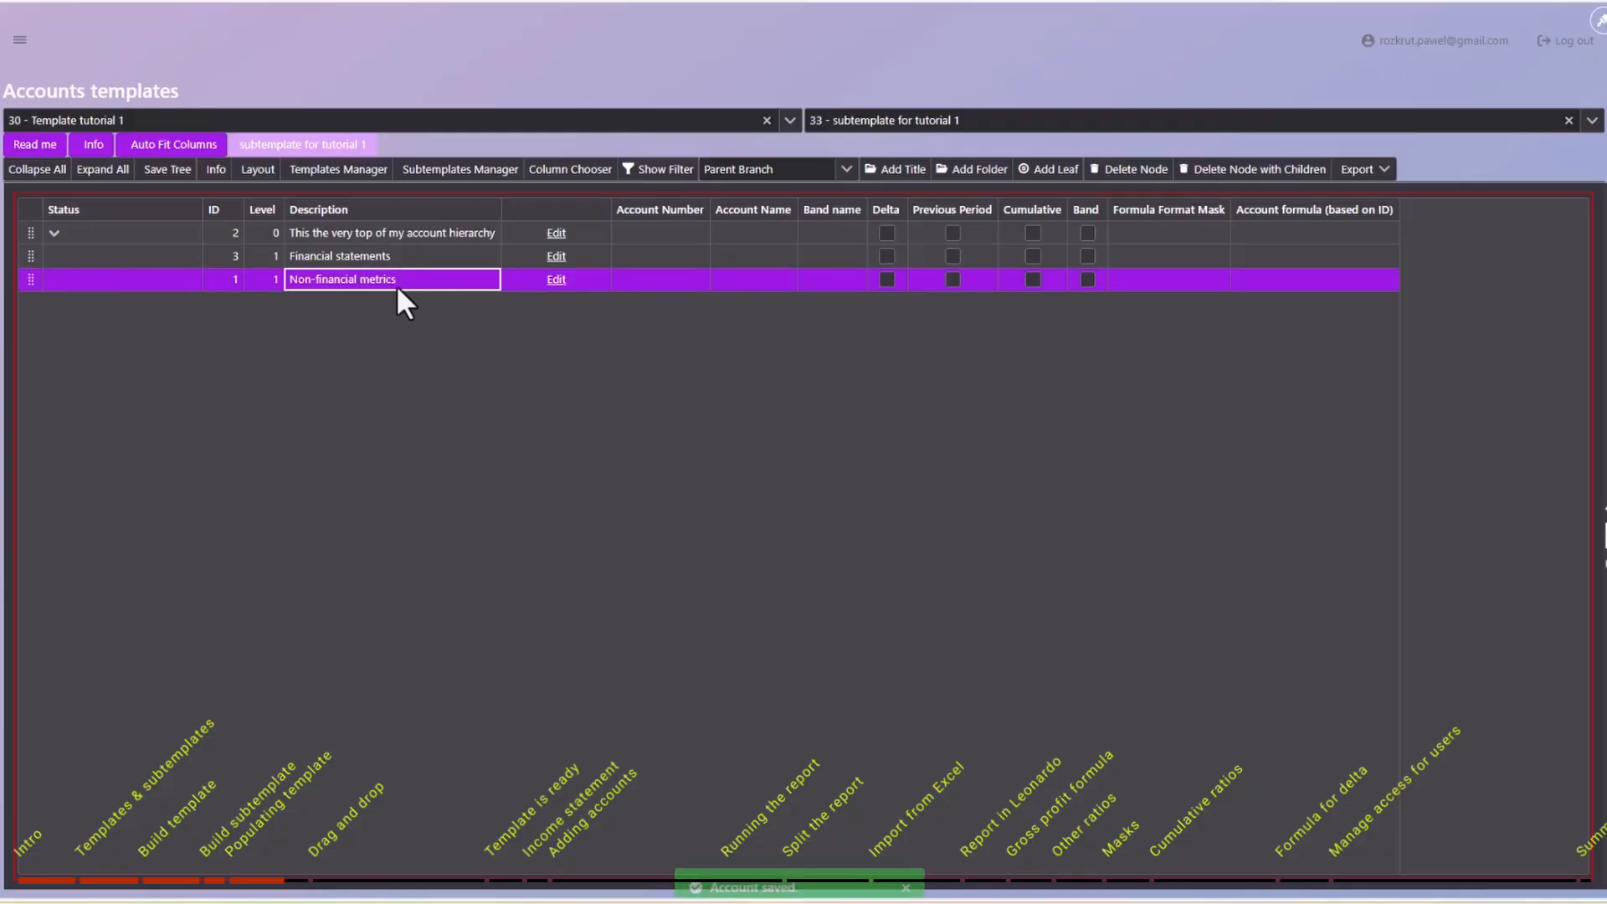
Add a third title under the top node and set its description to "Key Performance Indicators".
left_click(102, 234)
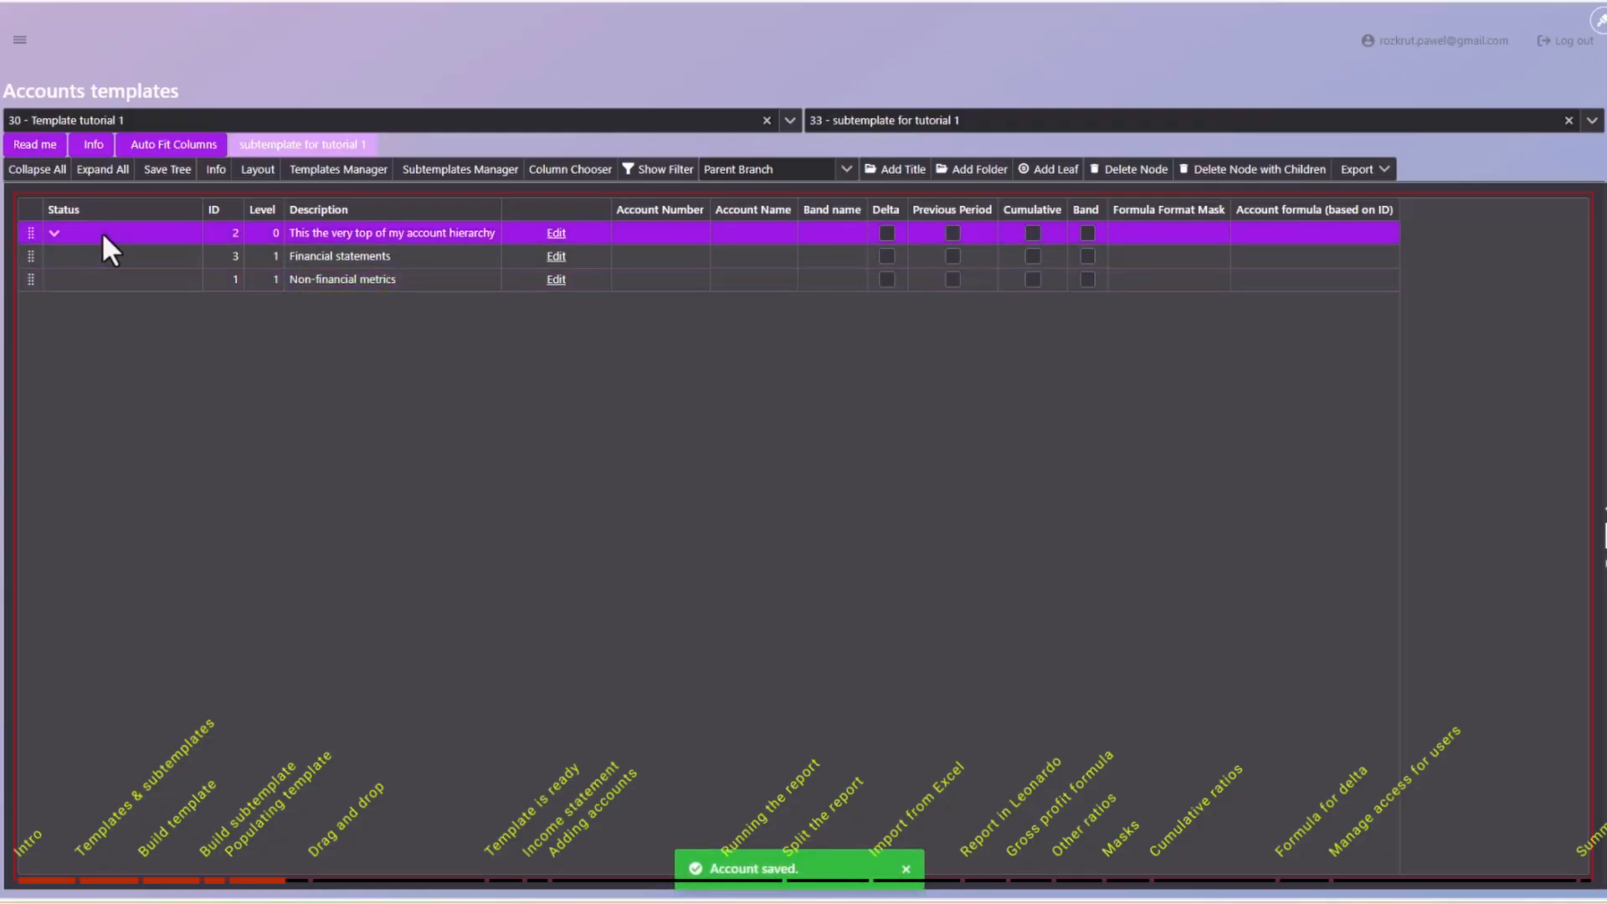
left_click(892, 171)
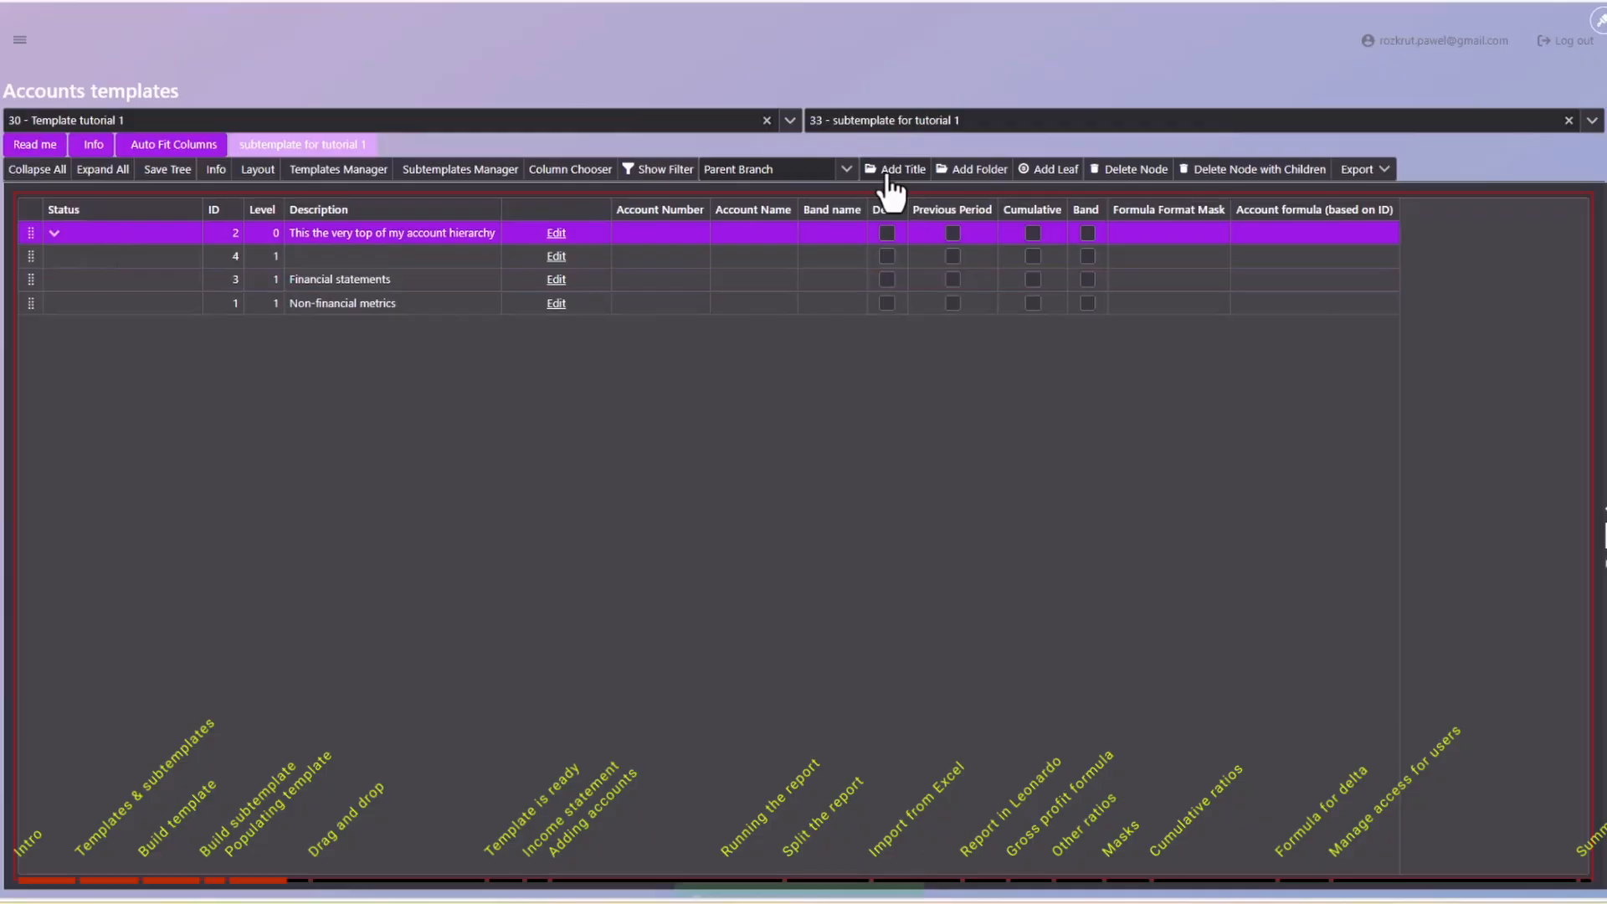
left_click(334, 254)
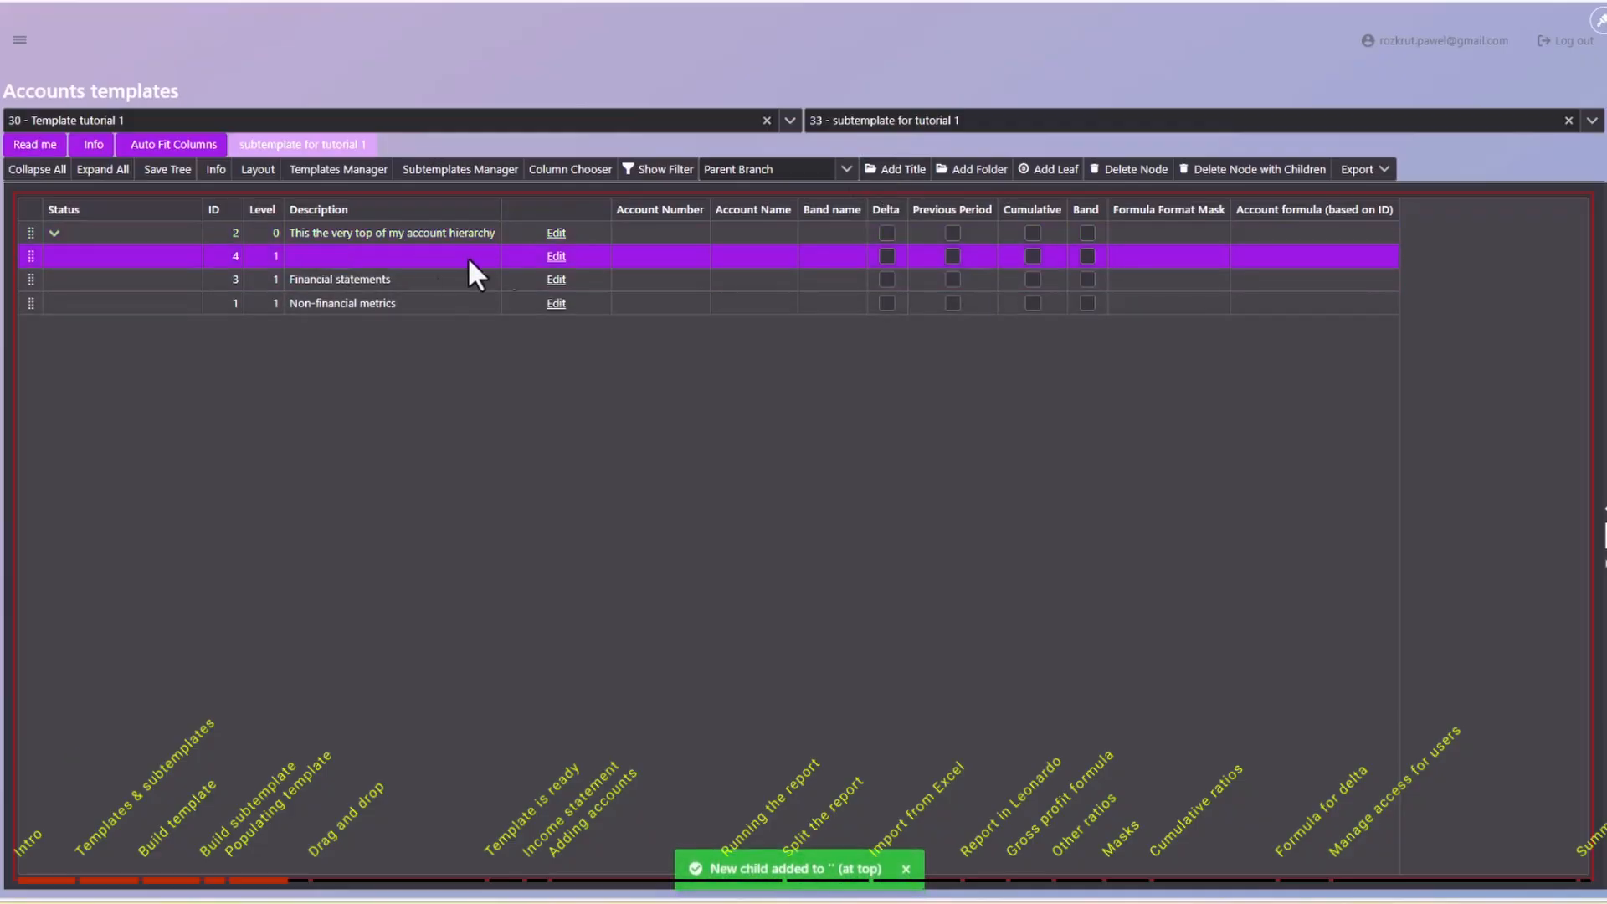
left_click(556, 256)
left_click(357, 256)
type("KPIs")
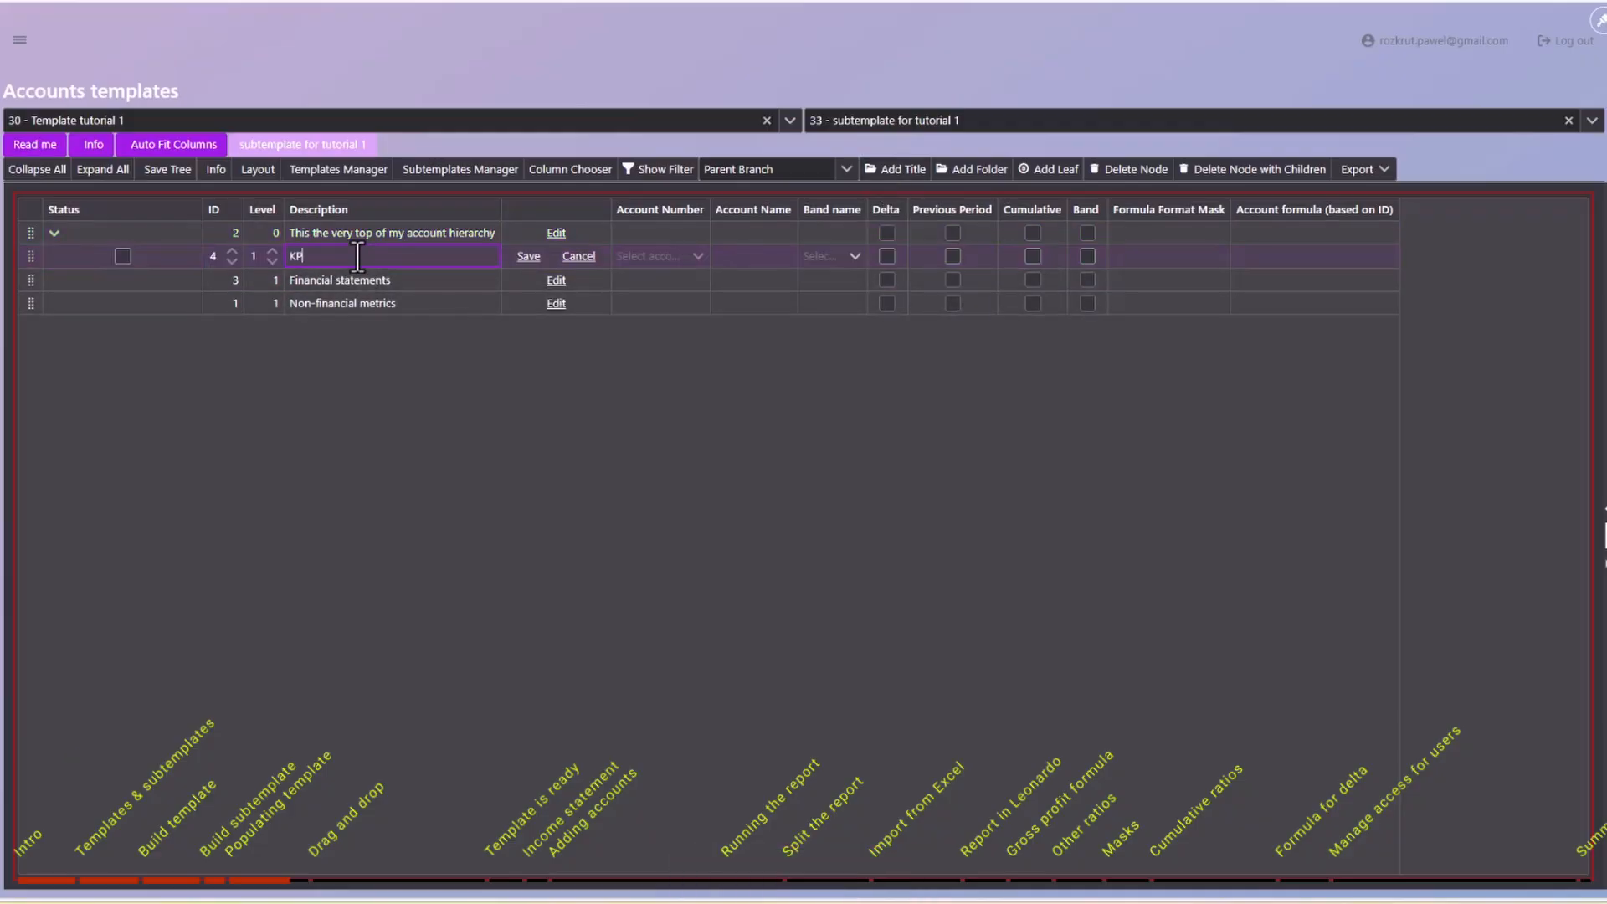
key("BackSpace")
key("BackSpace")
key("BackSpace")
type("ey Performance Indicators")
key("Return")
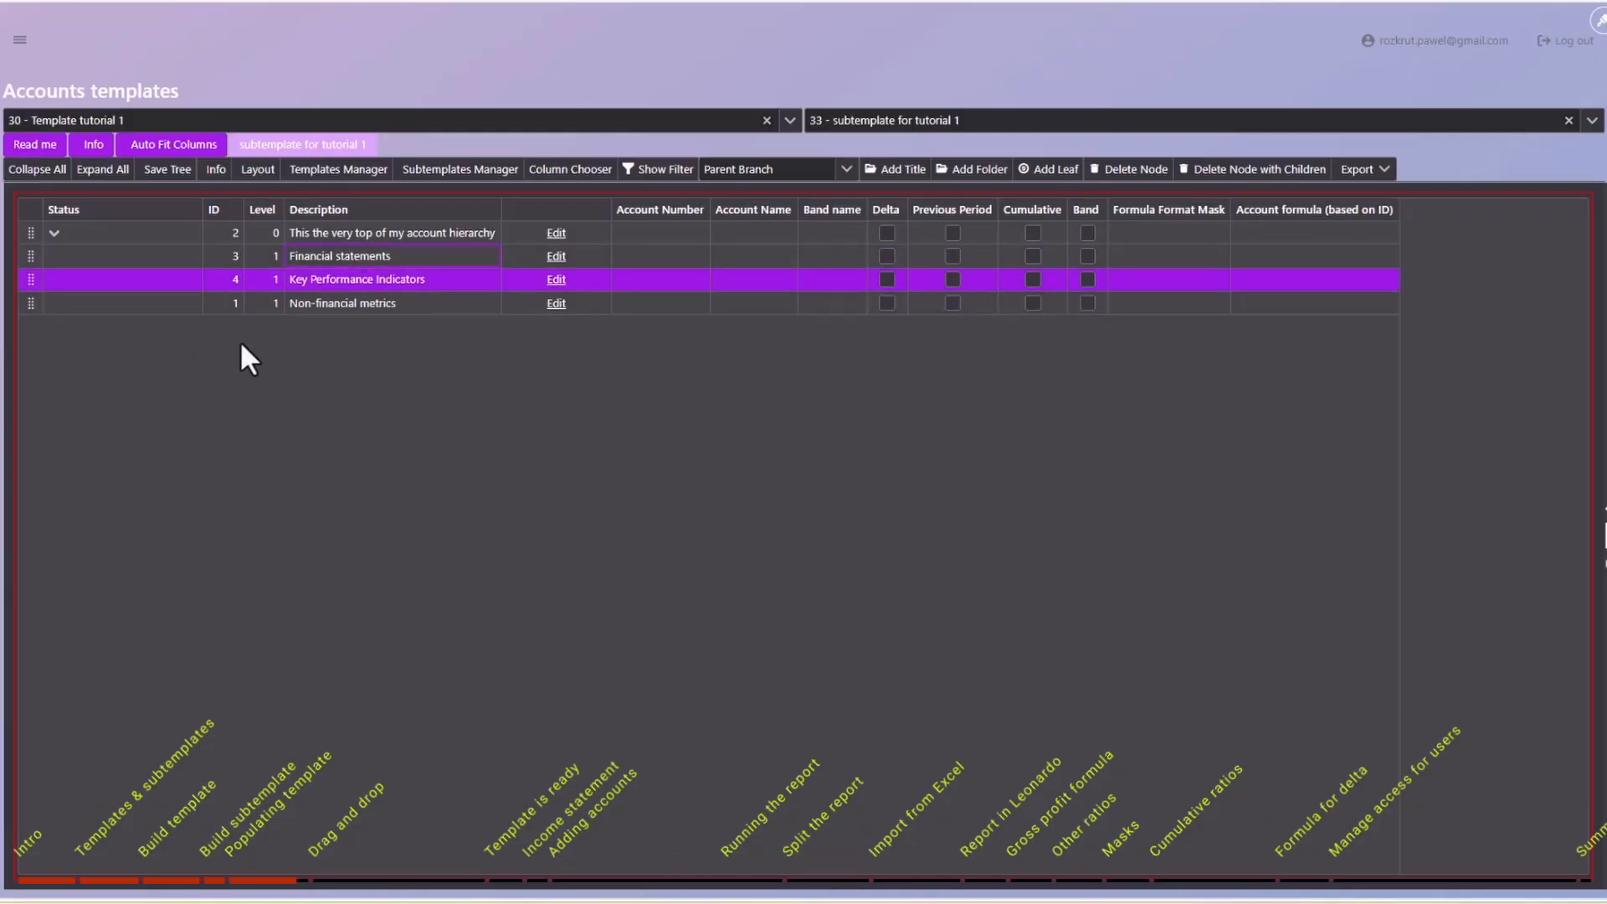
Collapse and re-expand the top node's children twice, and select the Non-financial metrics row.
left_click(54, 238)
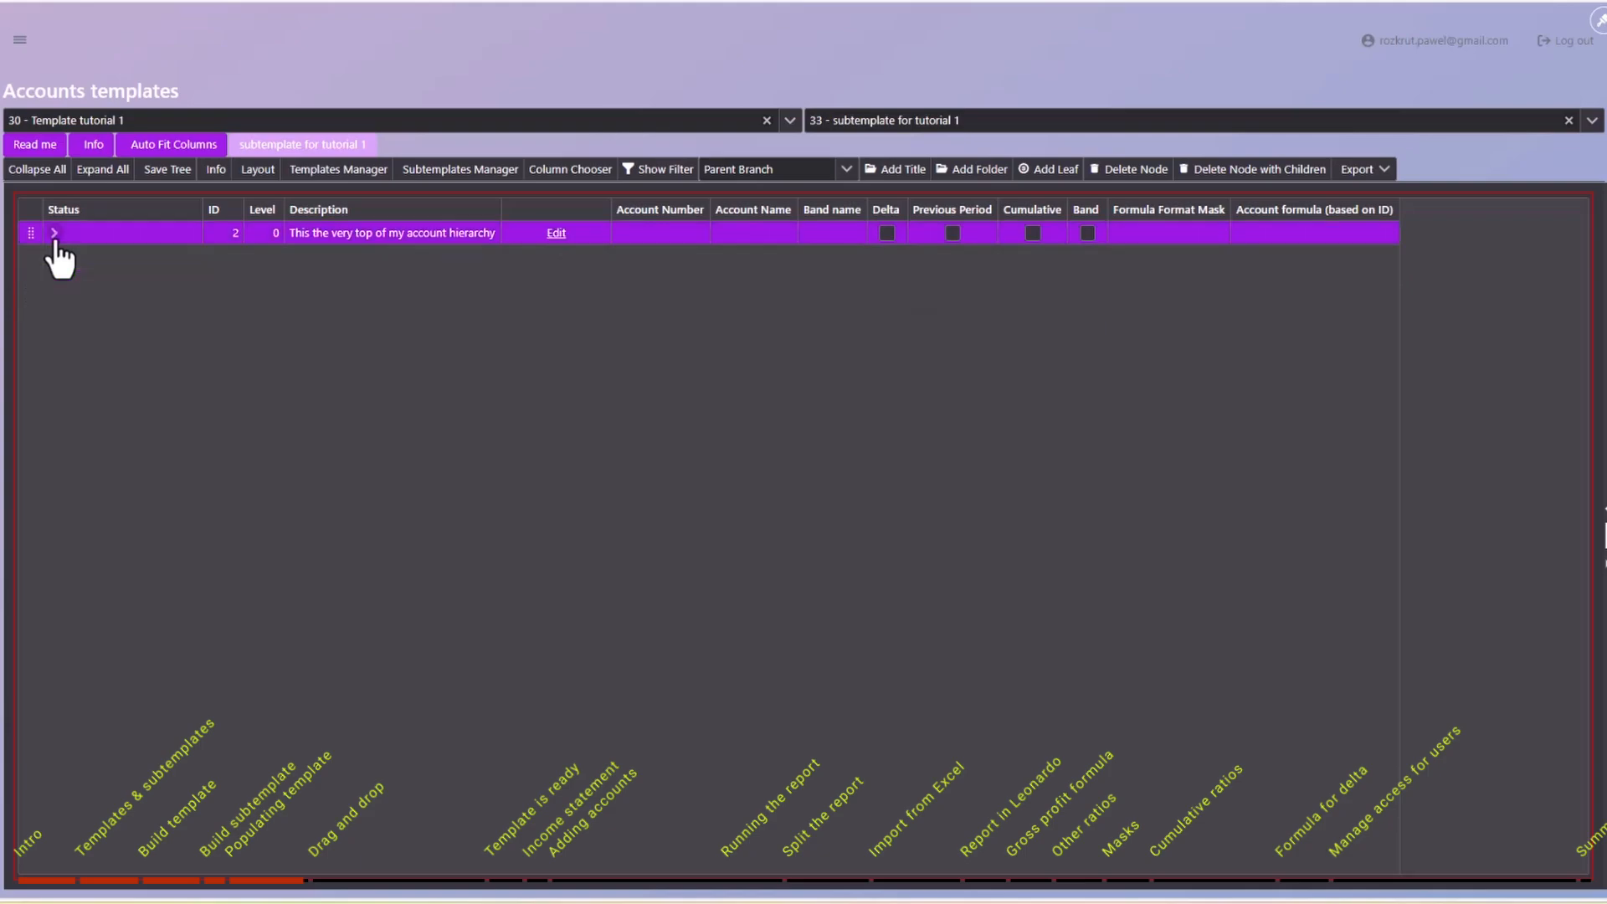
left_click(54, 238)
left_click(55, 235)
left_click(54, 236)
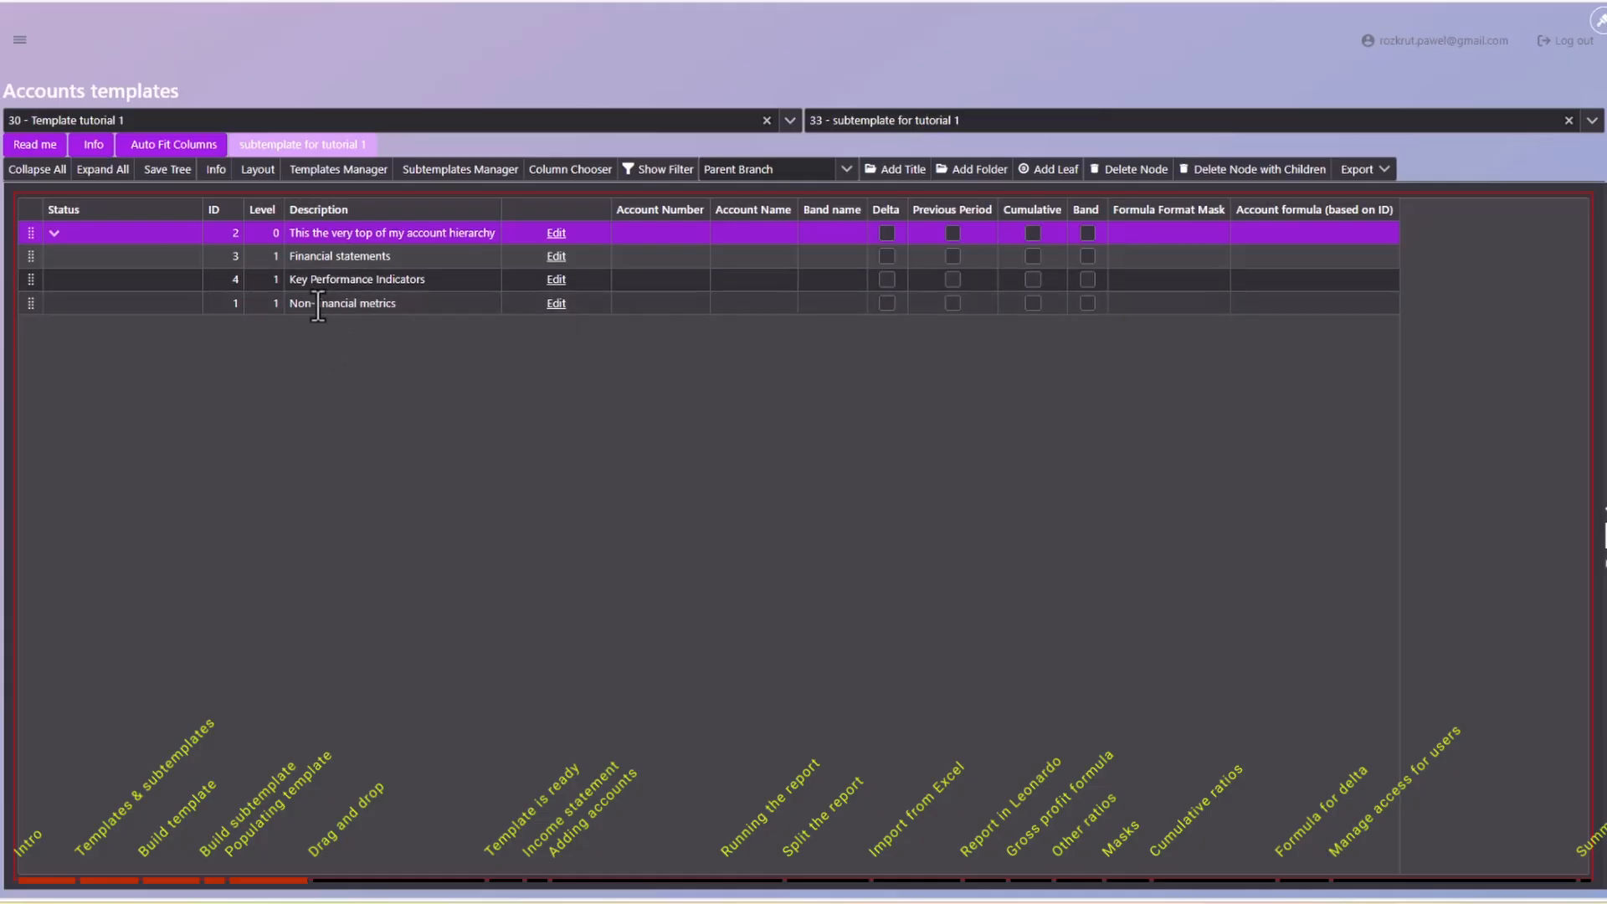
left_click(74, 305)
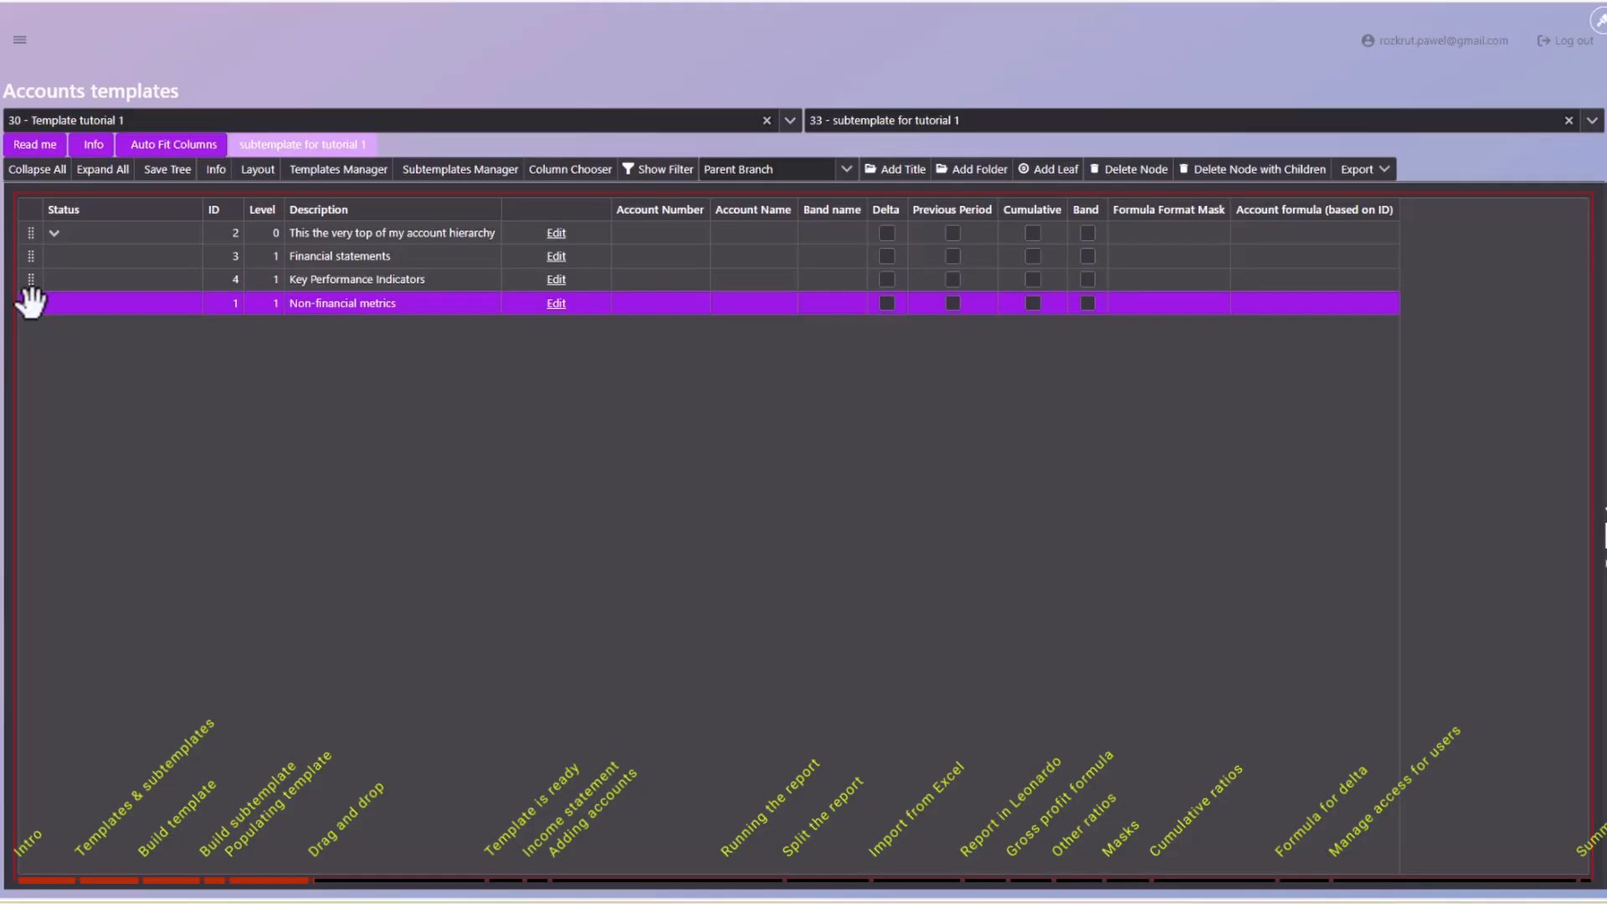
Move the Non-financial metrics title into Financial statements so that it becomes its child.
left_click_drag(30, 301, 75, 256)
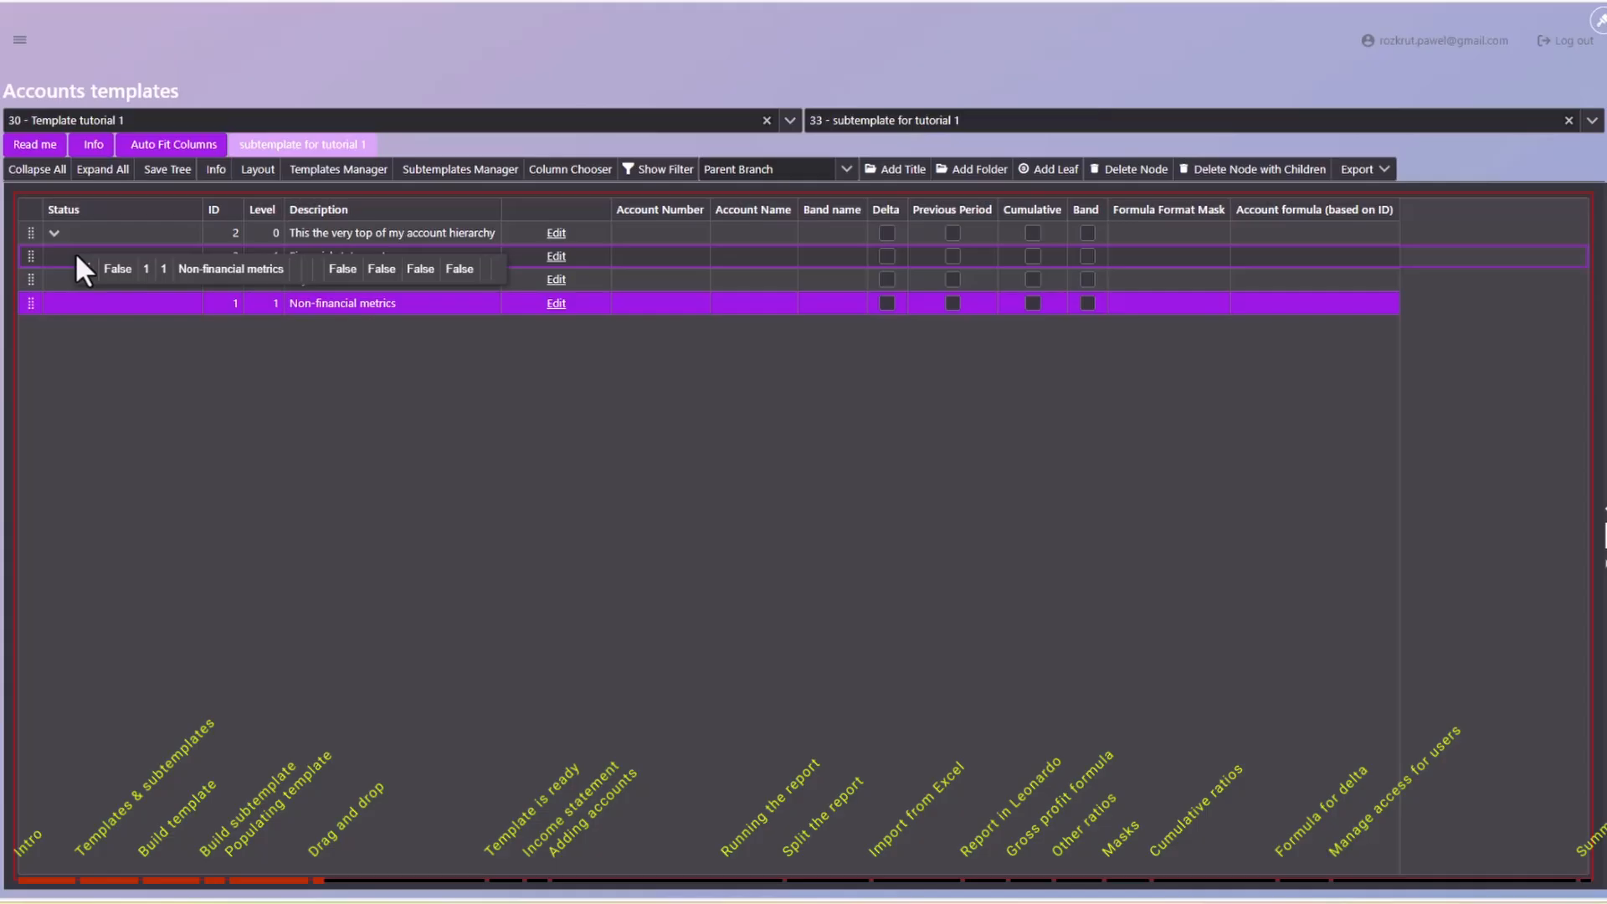
left_click_drag(75, 253, 217, 317)
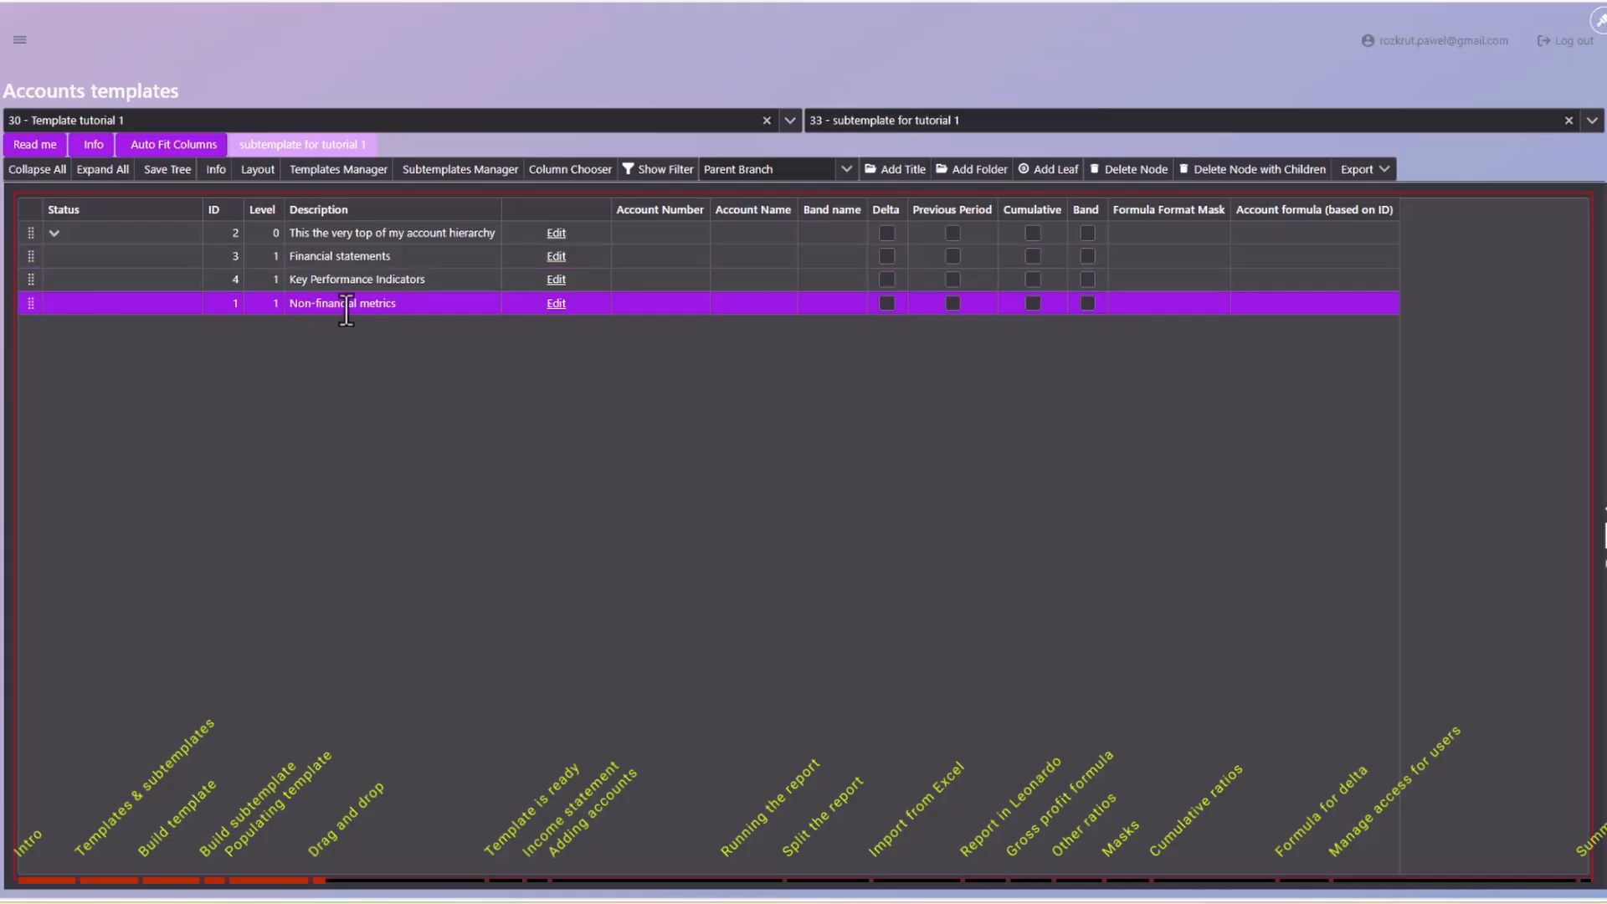
left_click_drag(28, 301, 62, 255)
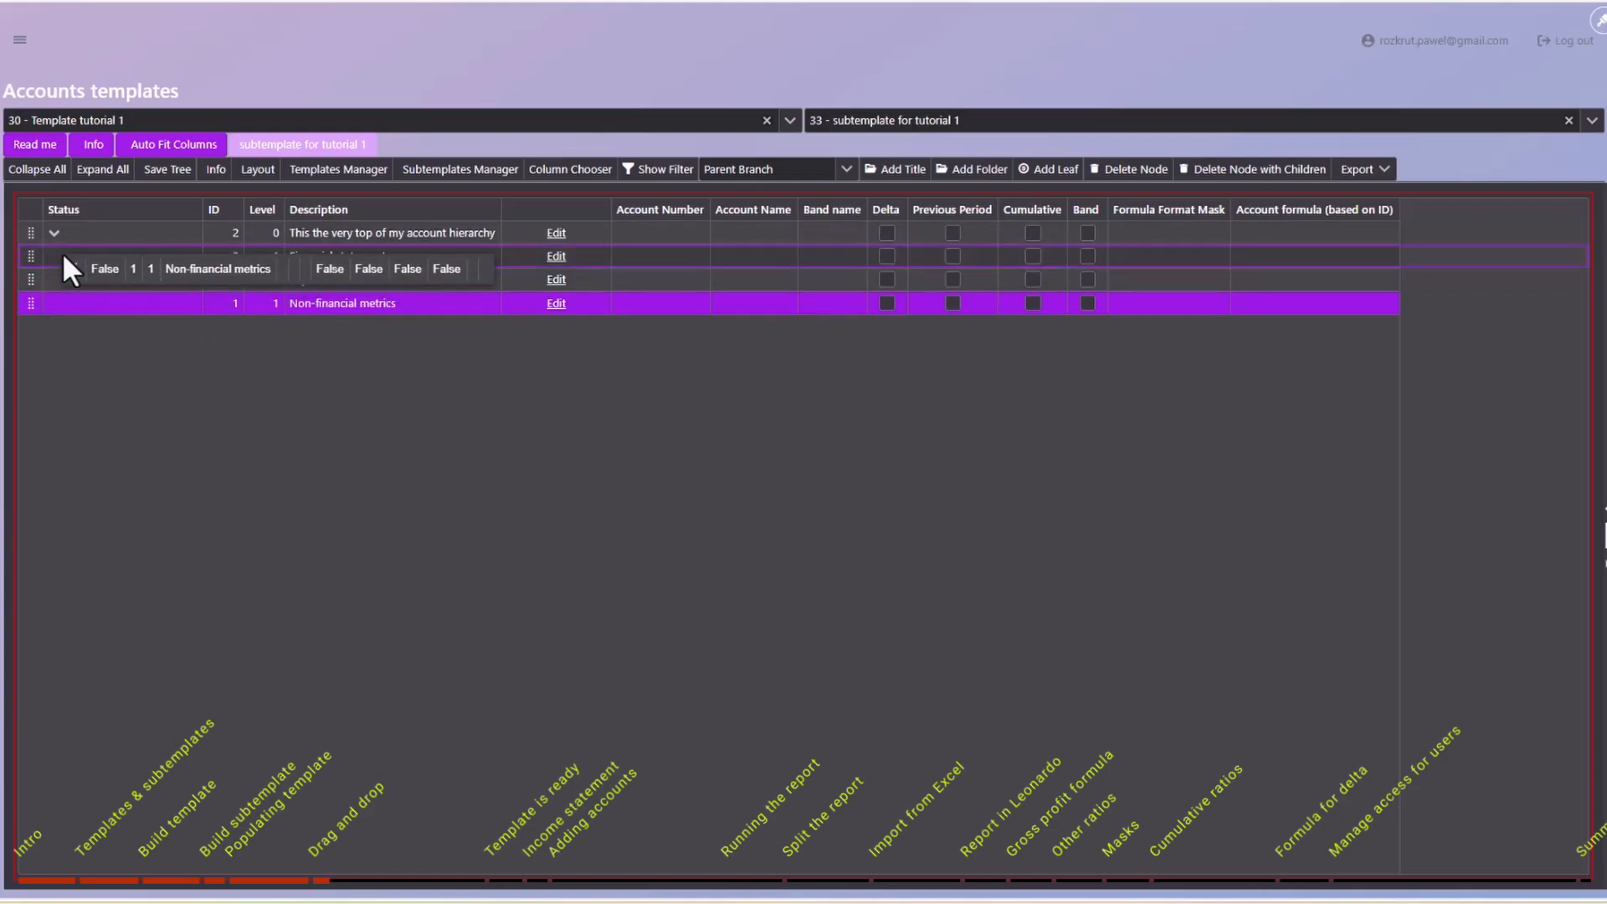
left_click_drag(62, 253, 425, 263)
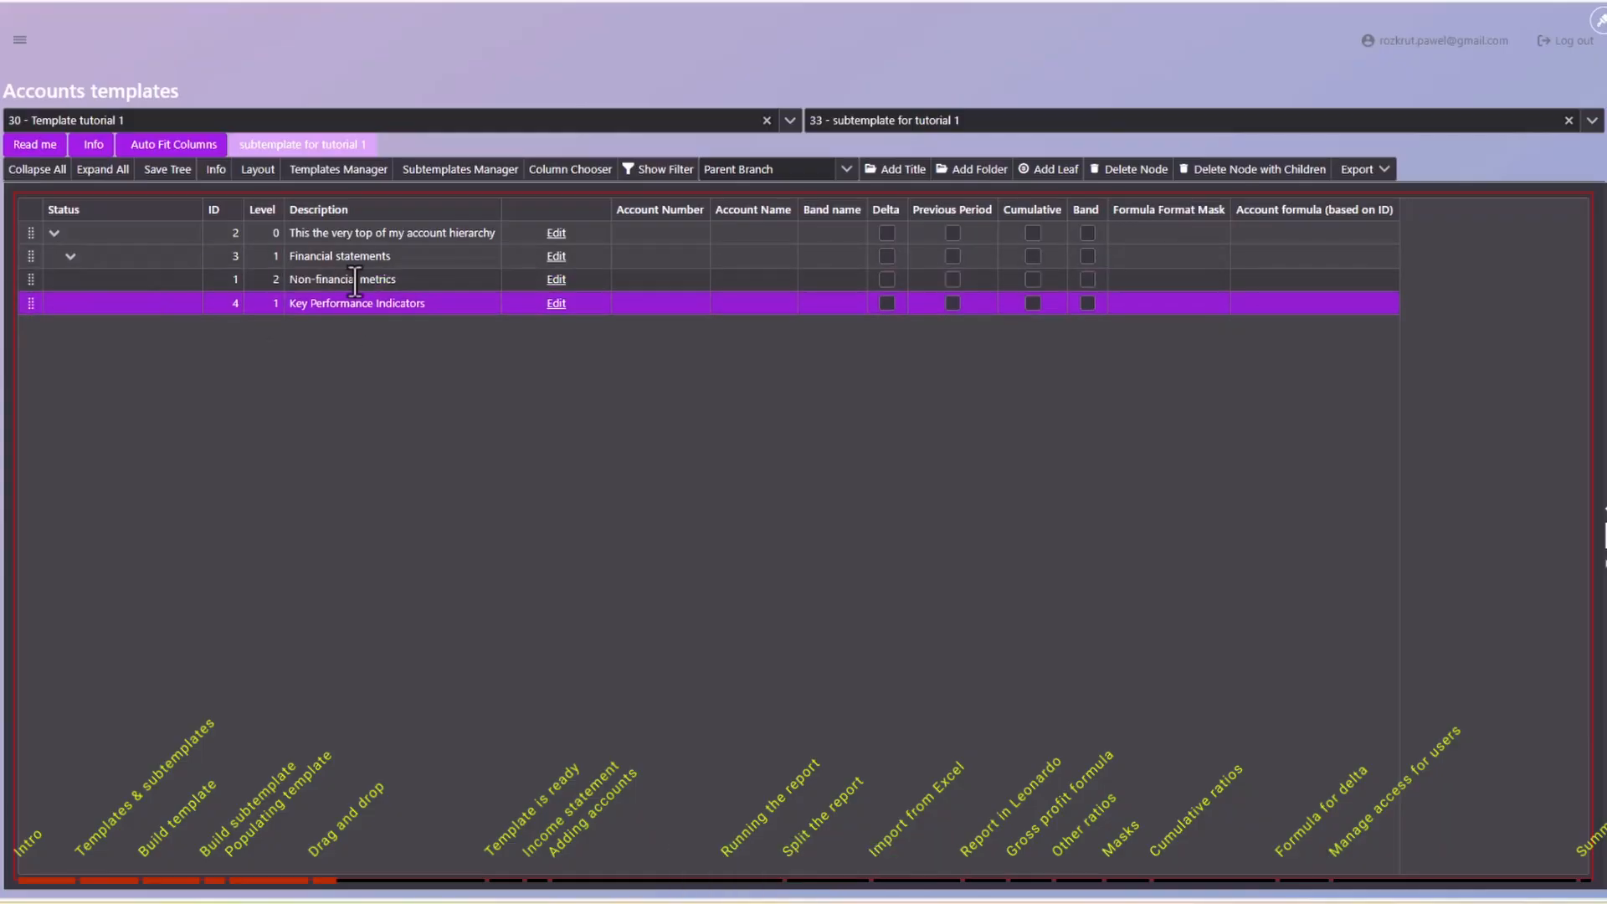
left_click(265, 281)
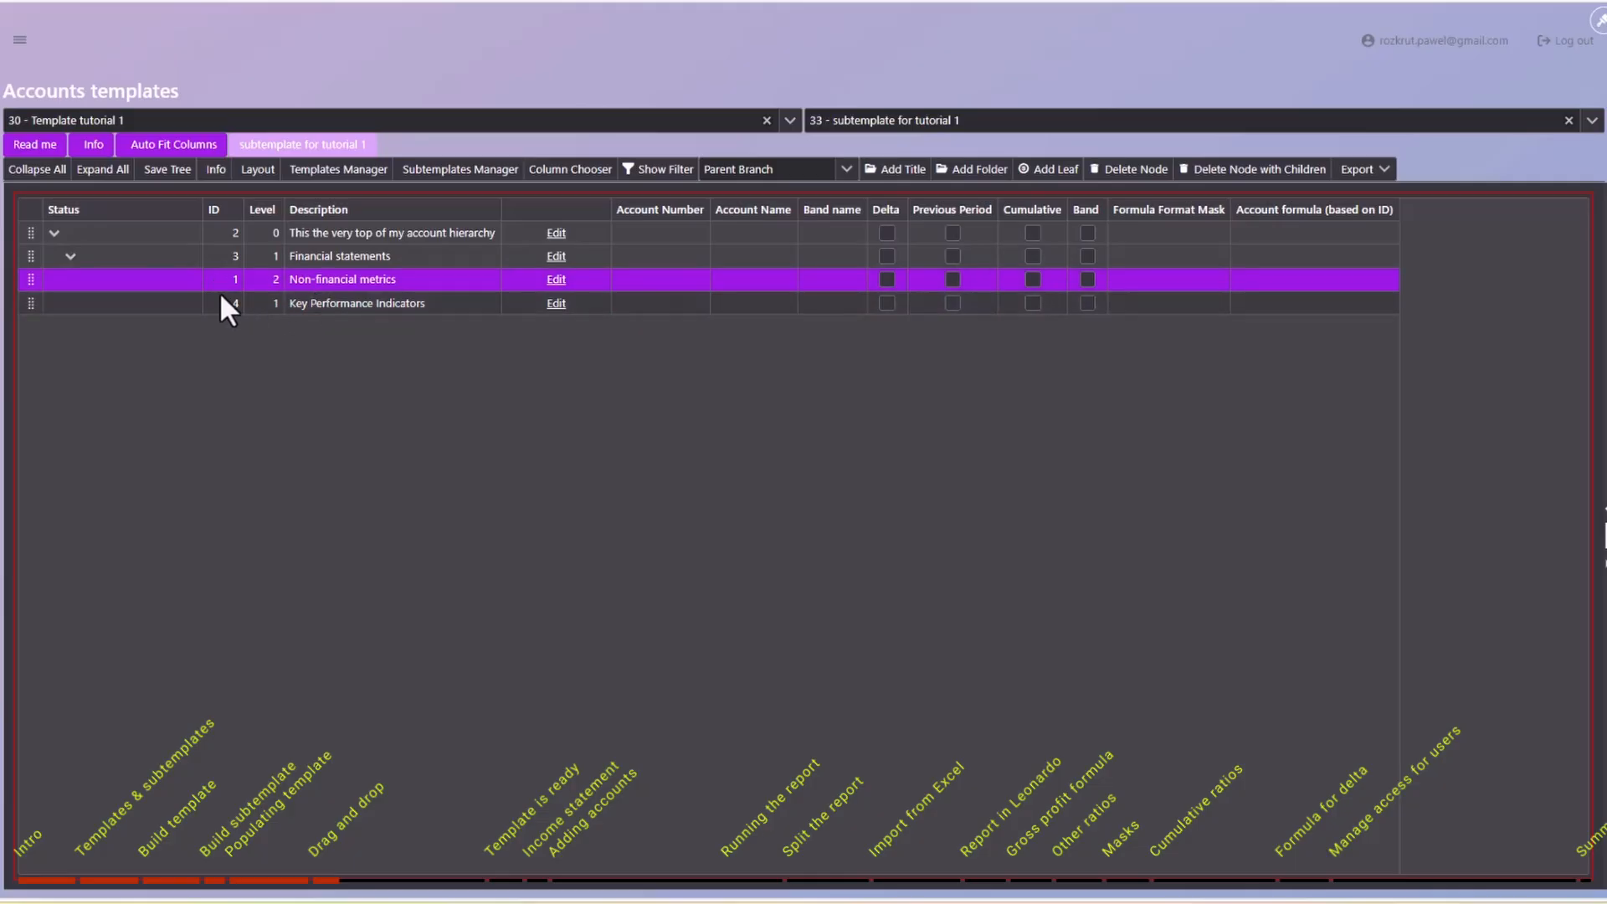
left_click(329, 262)
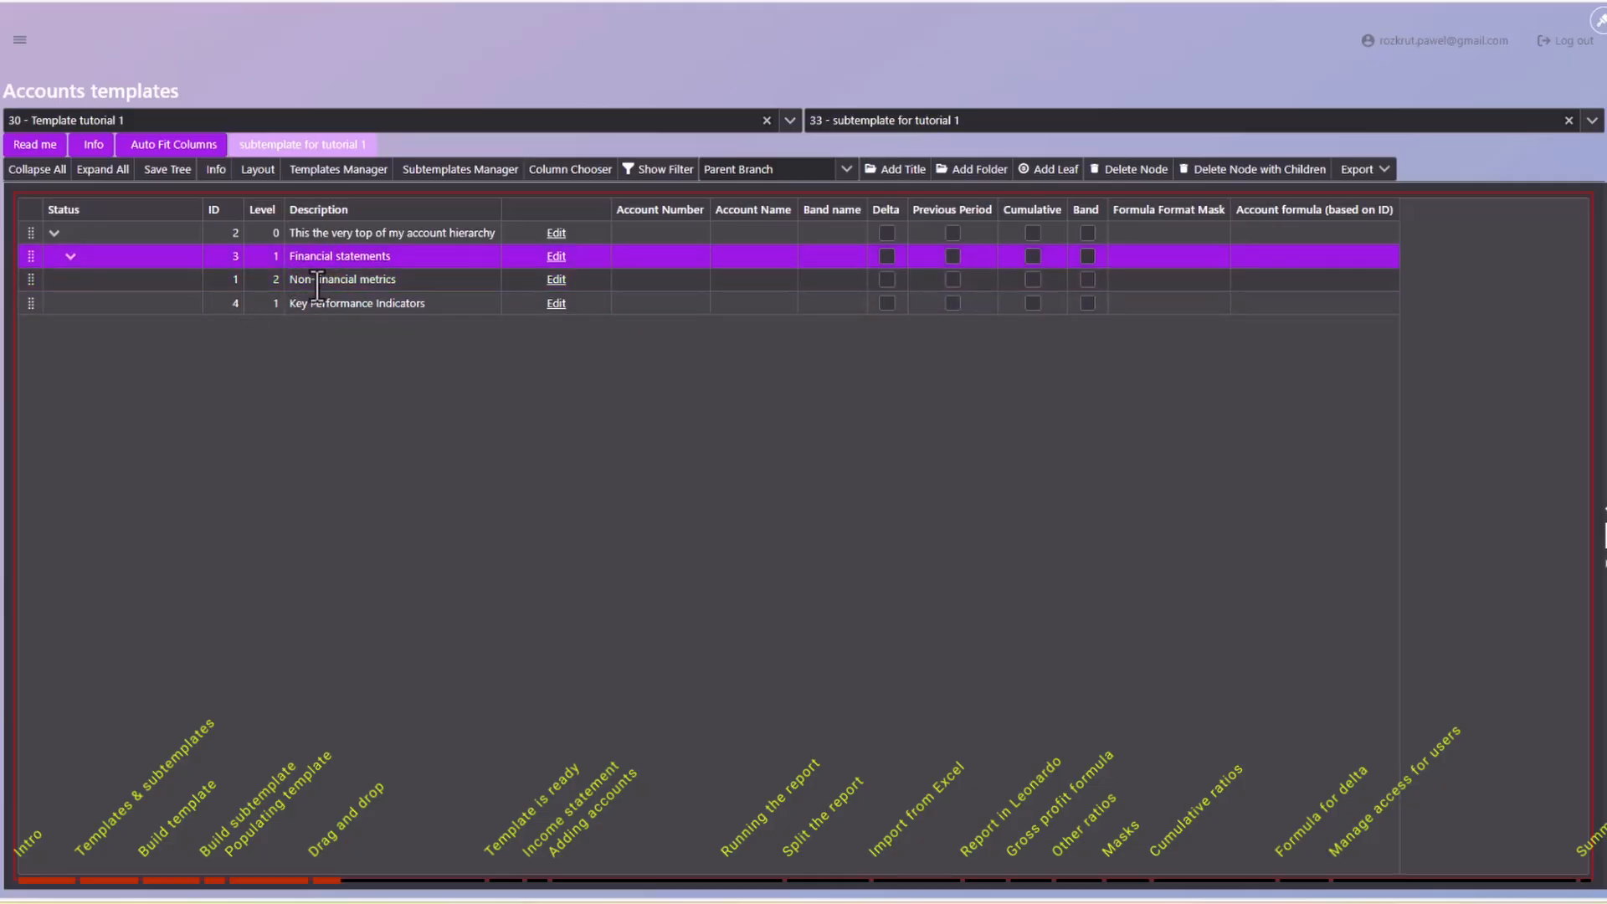
Move Non-financial metrics out of Financial statements and nest it under Key Performance Indicators.
left_click(32, 275)
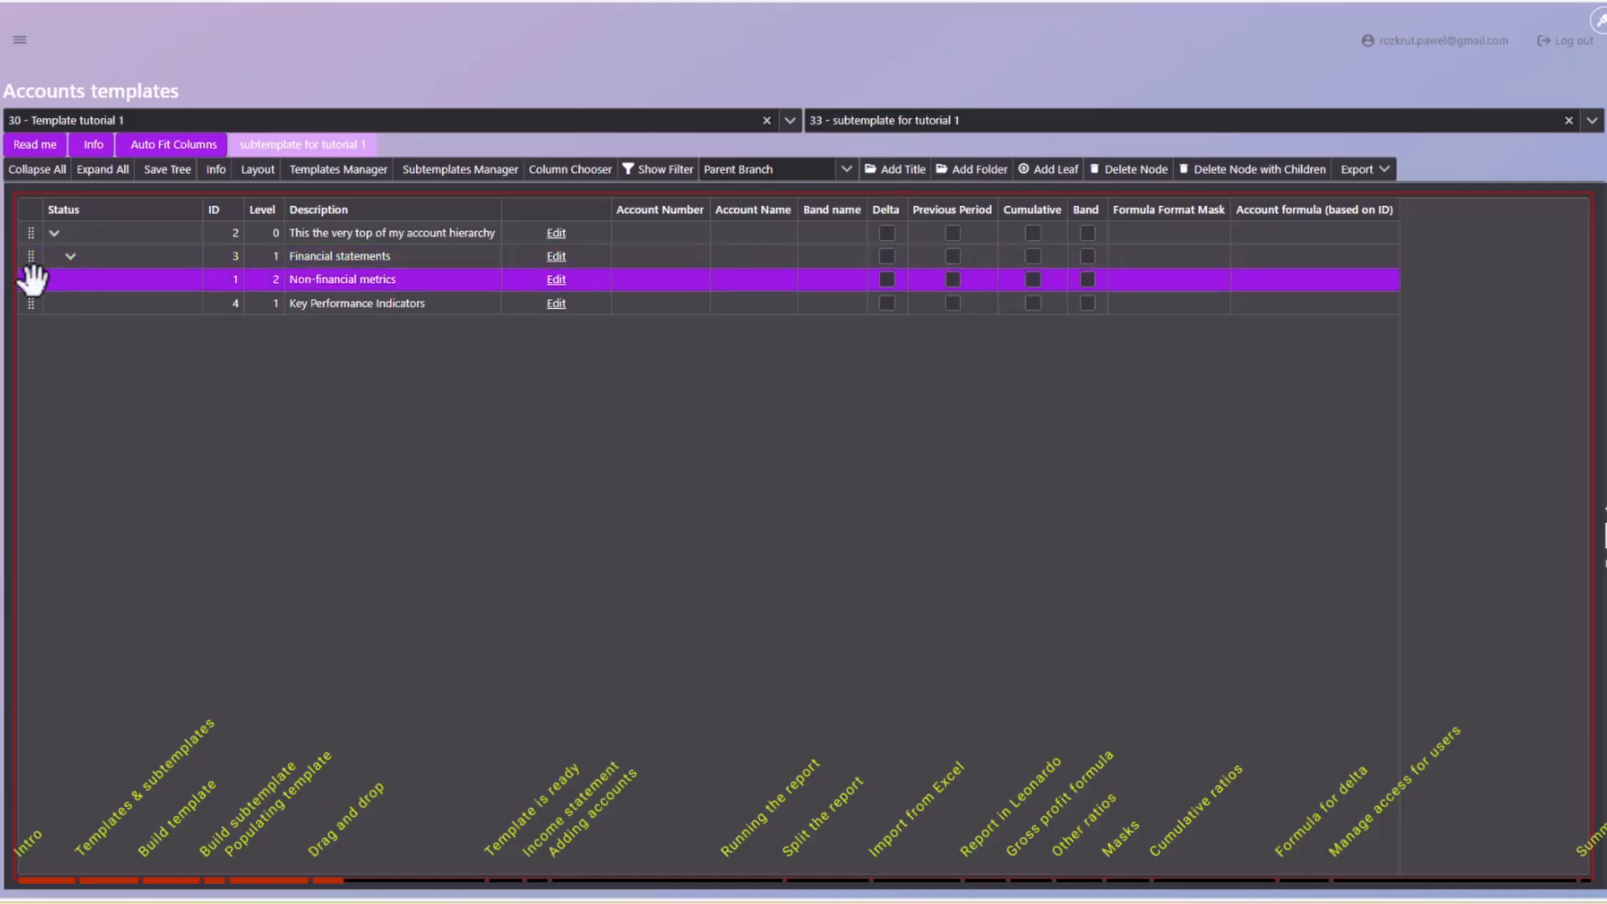
left_click_drag(32, 279, 126, 244)
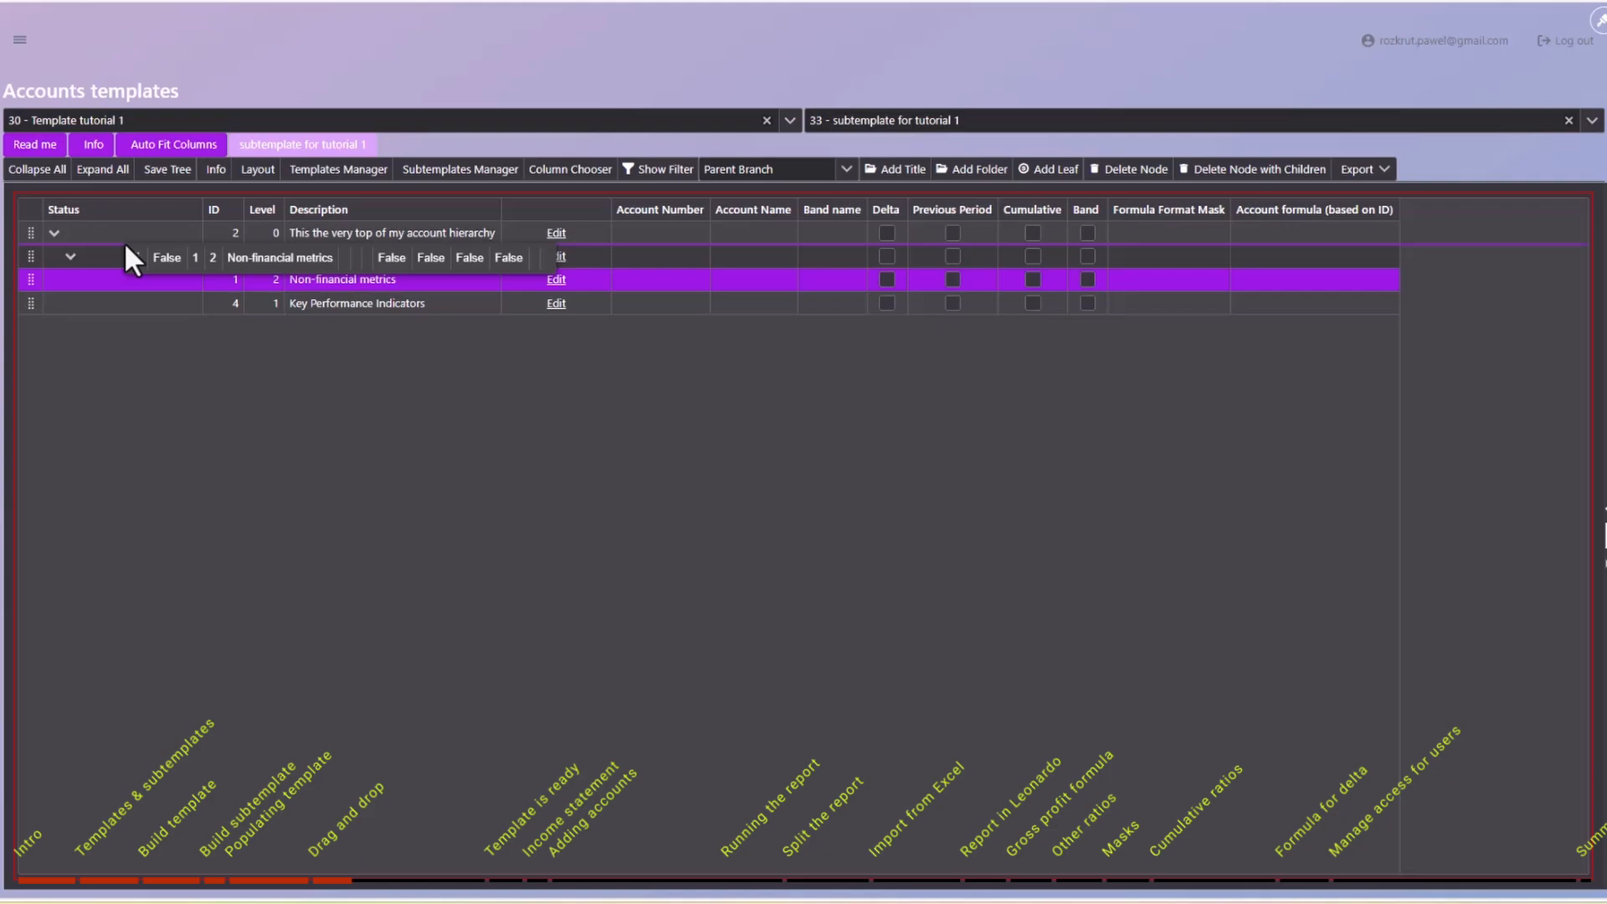
mouse_move(126, 246)
left_mouse_down()
mouse_move(127, 282)
mouse_move(144, 257)
mouse_move(139, 316)
mouse_move(144, 244)
left_mouse_up()
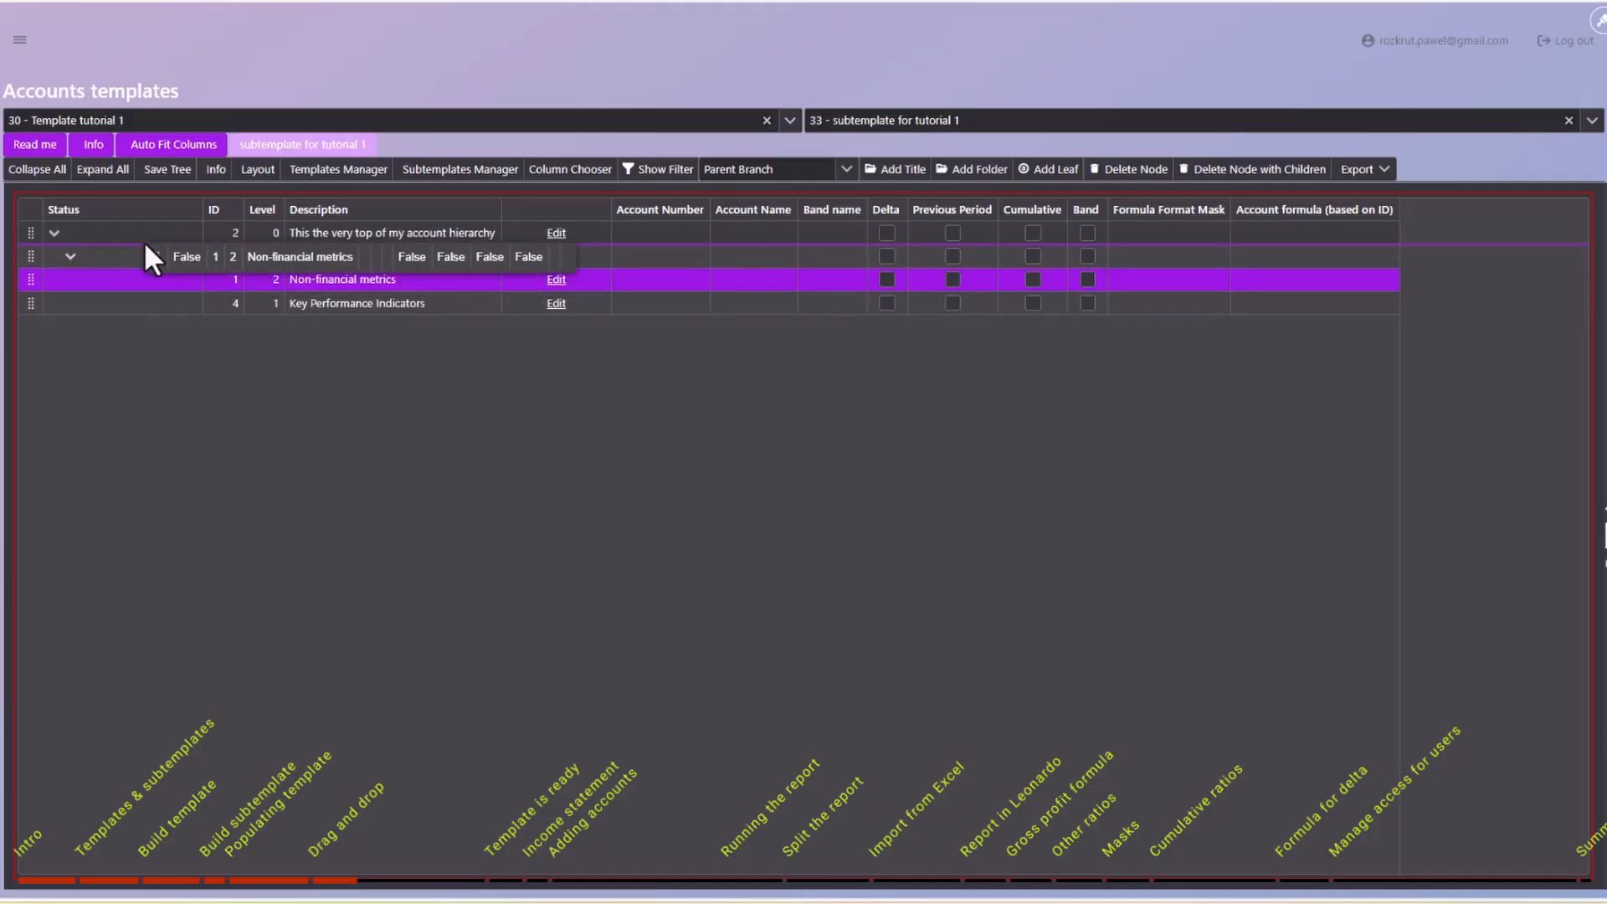
left_click_drag(144, 244, 129, 299)
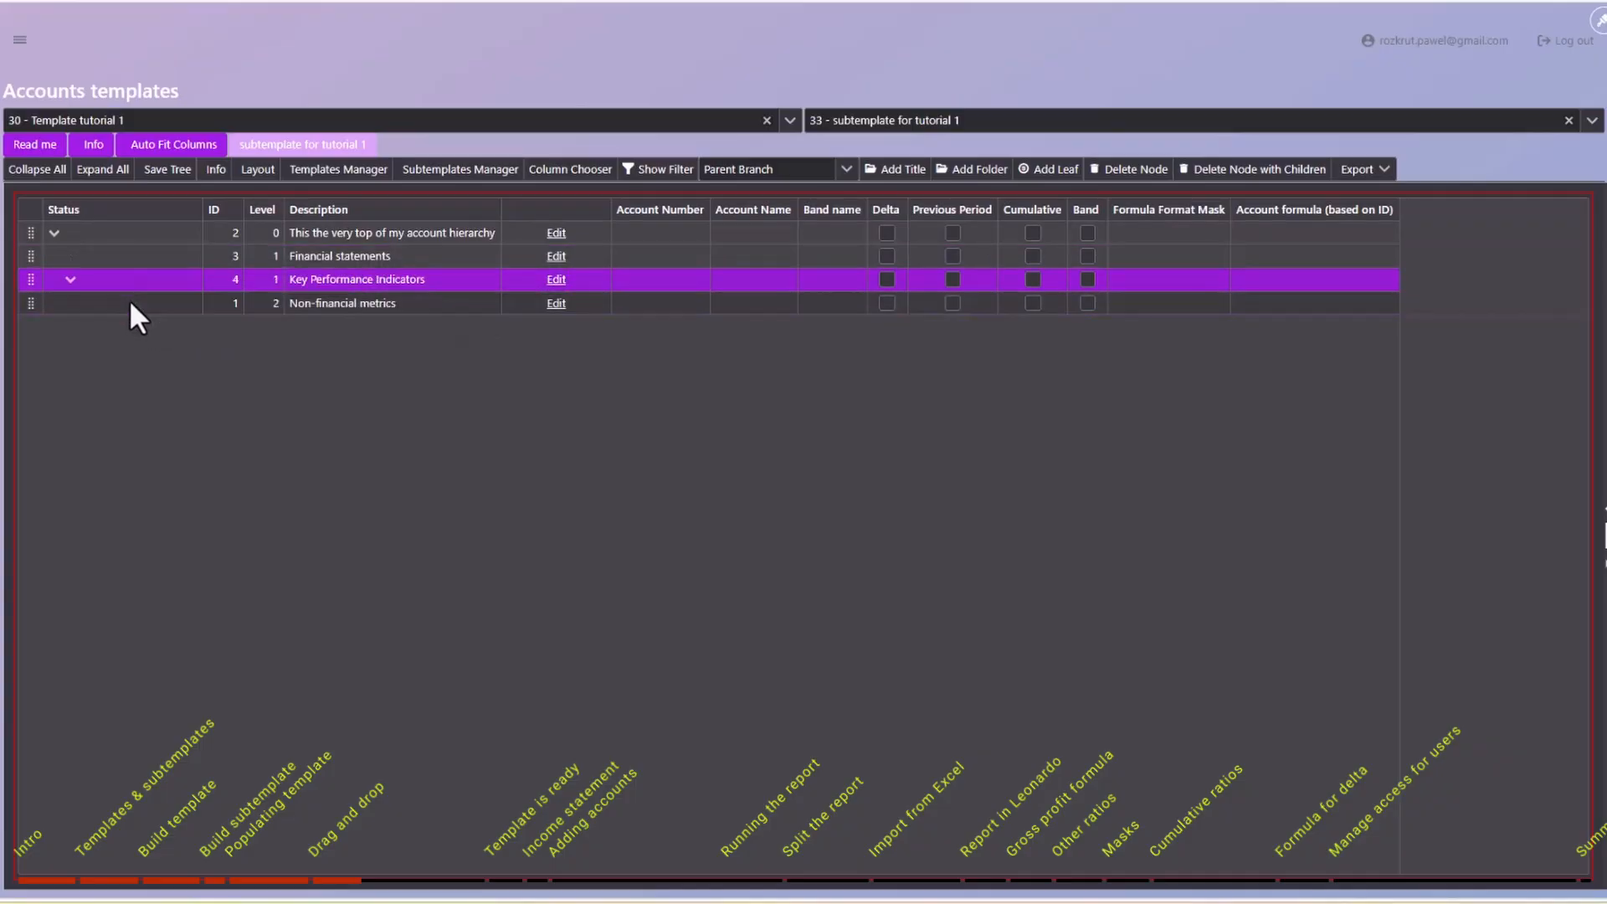
left_click(315, 308)
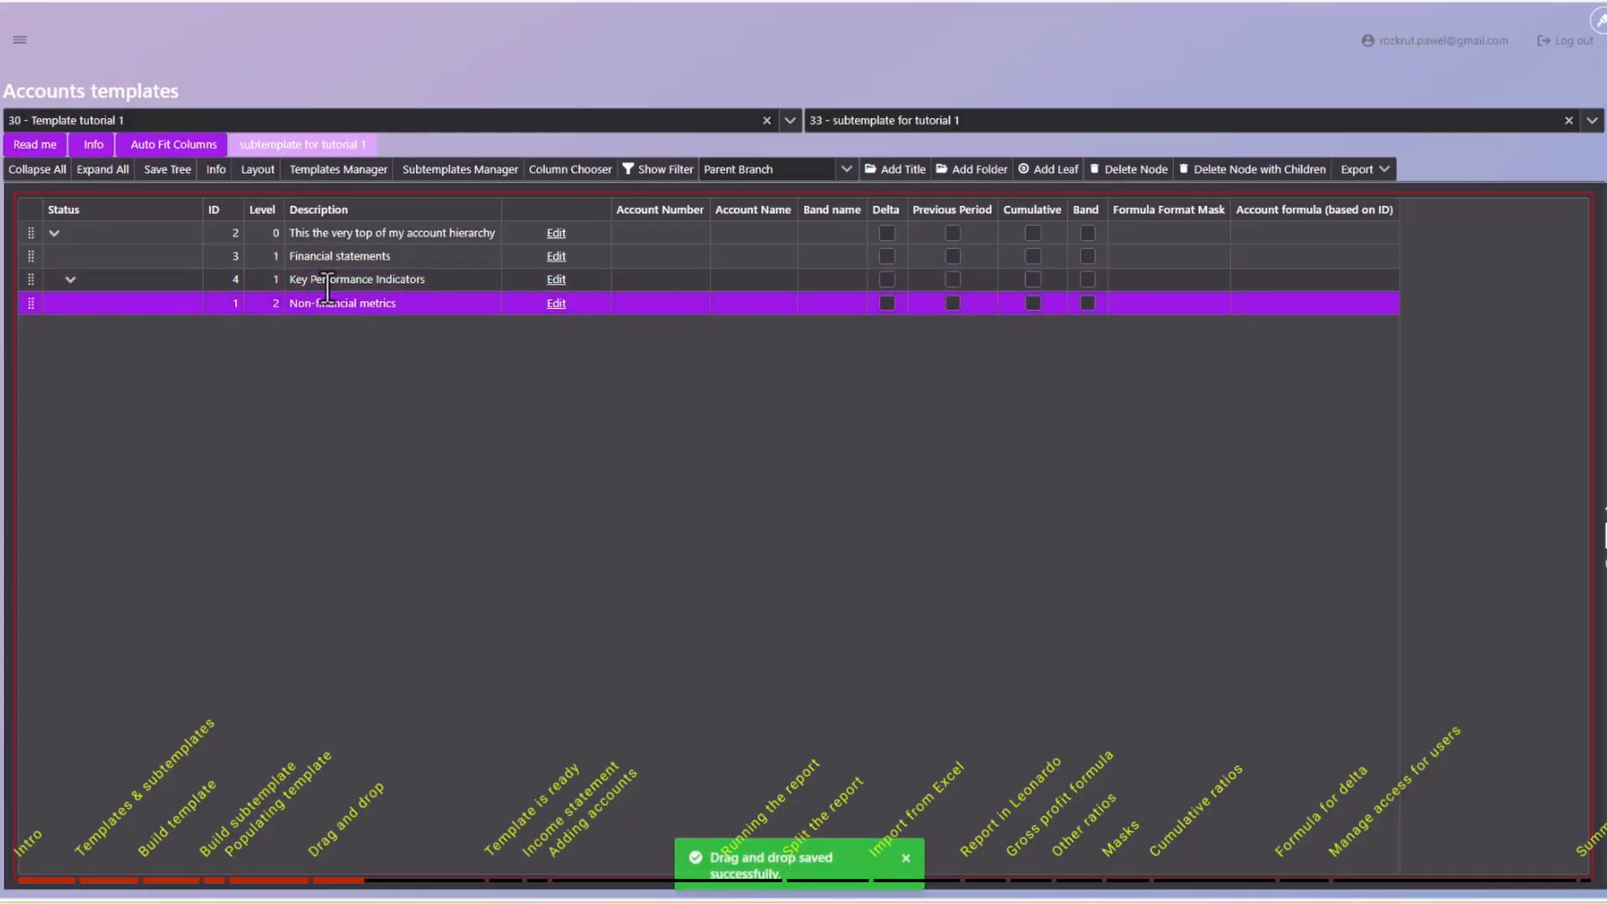
left_click(327, 284)
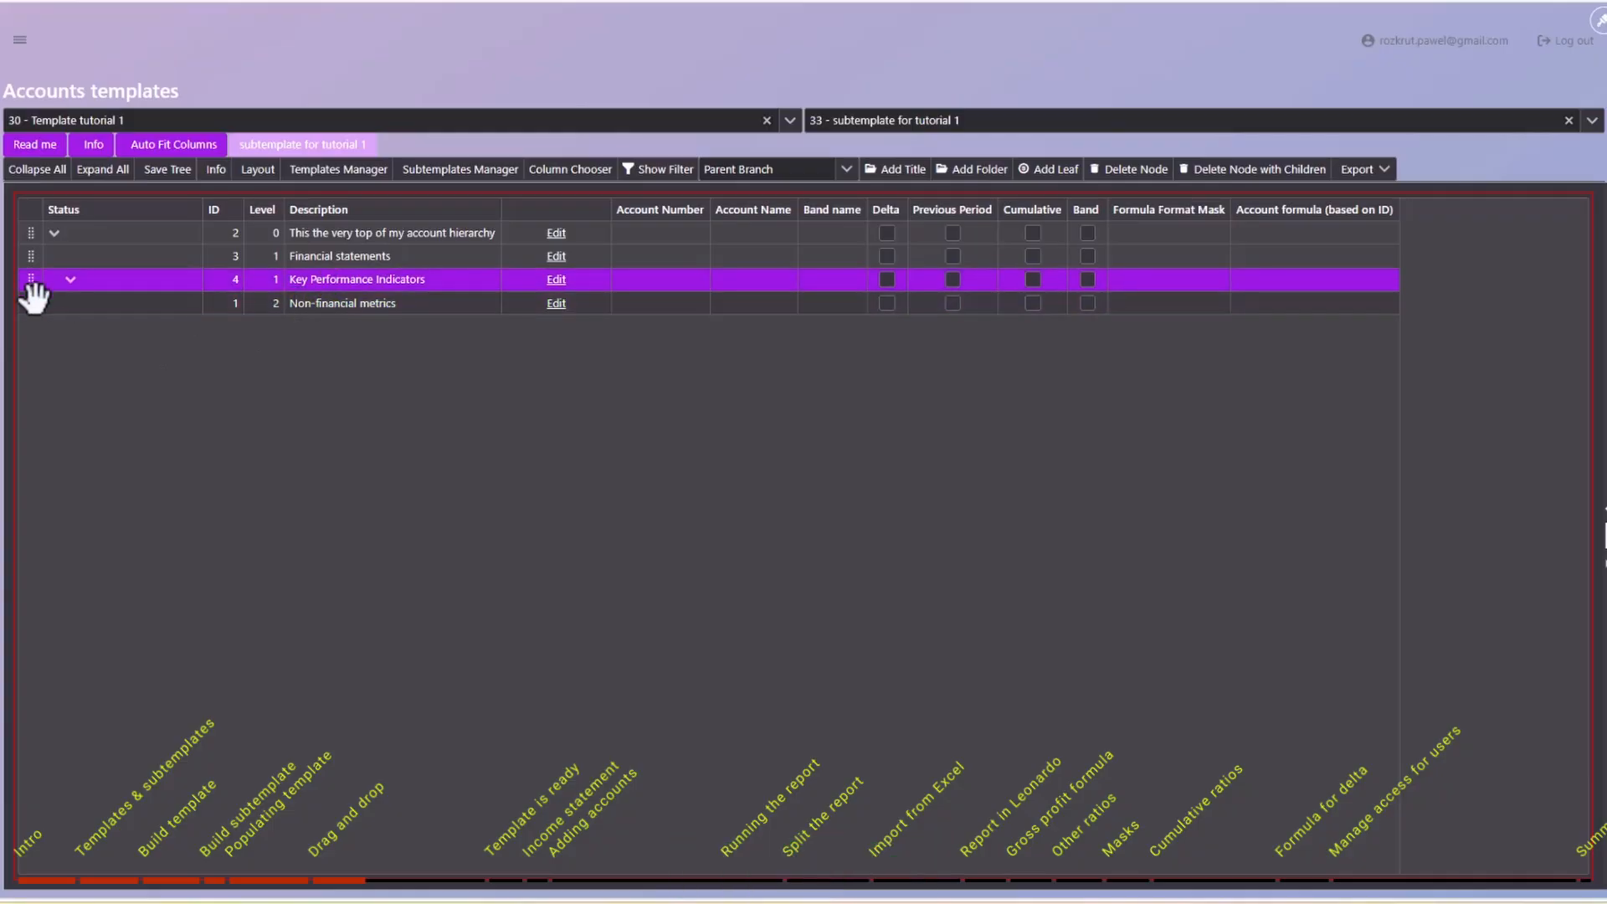
Move Non-financial metrics directly under the top node, above Financial statements, and check the order of the three sibling titles.
left_click_drag(31, 301, 112, 246)
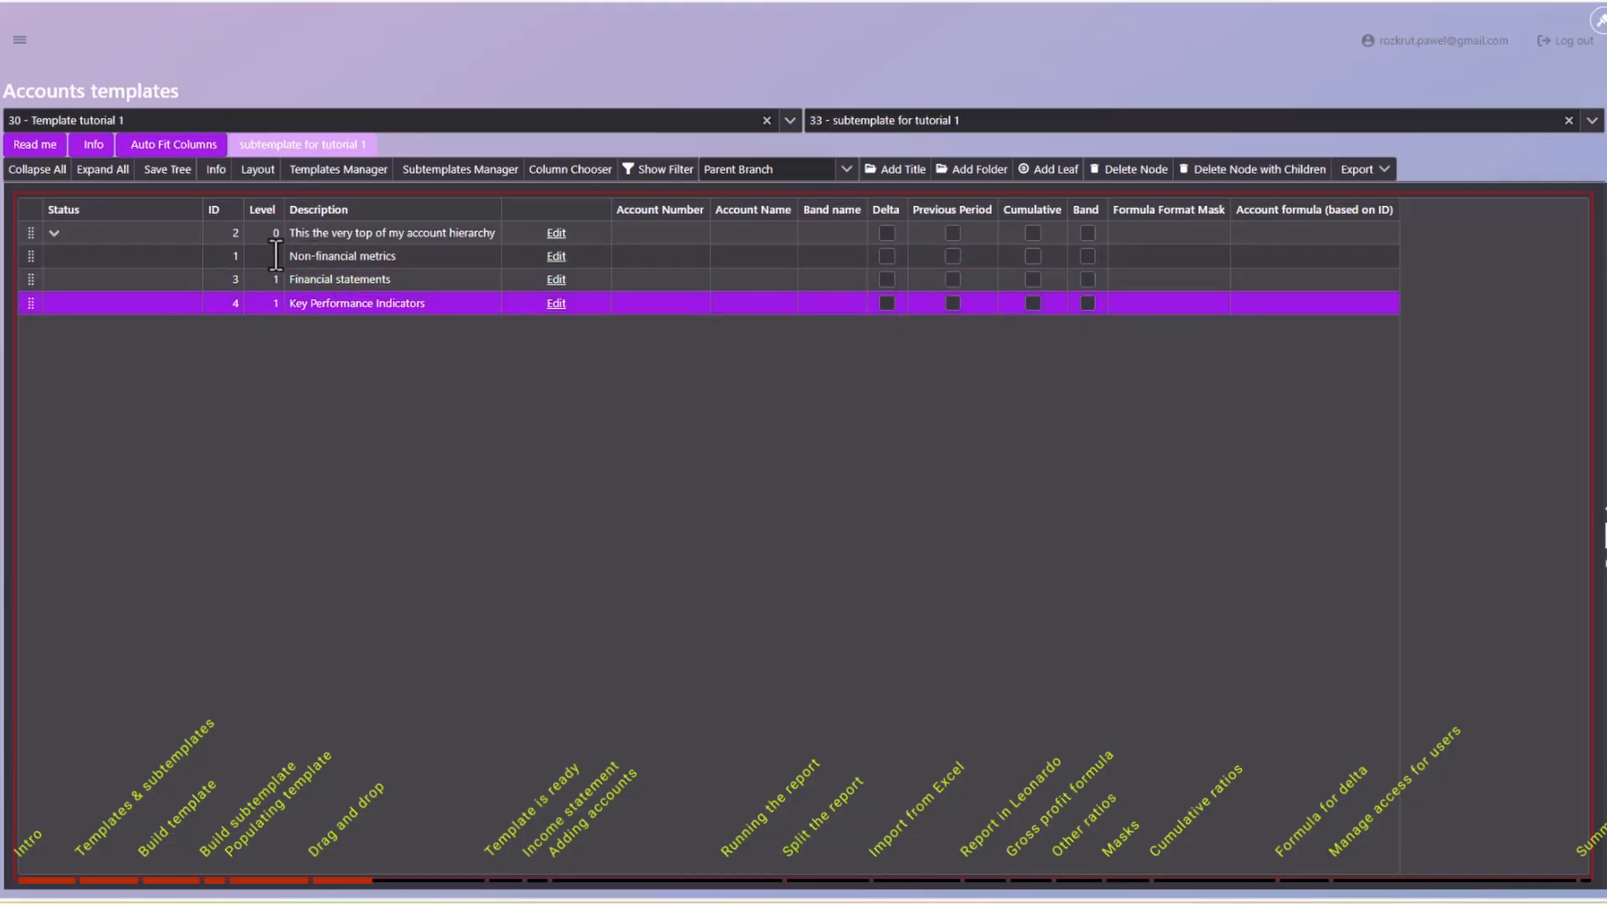
left_click(327, 259)
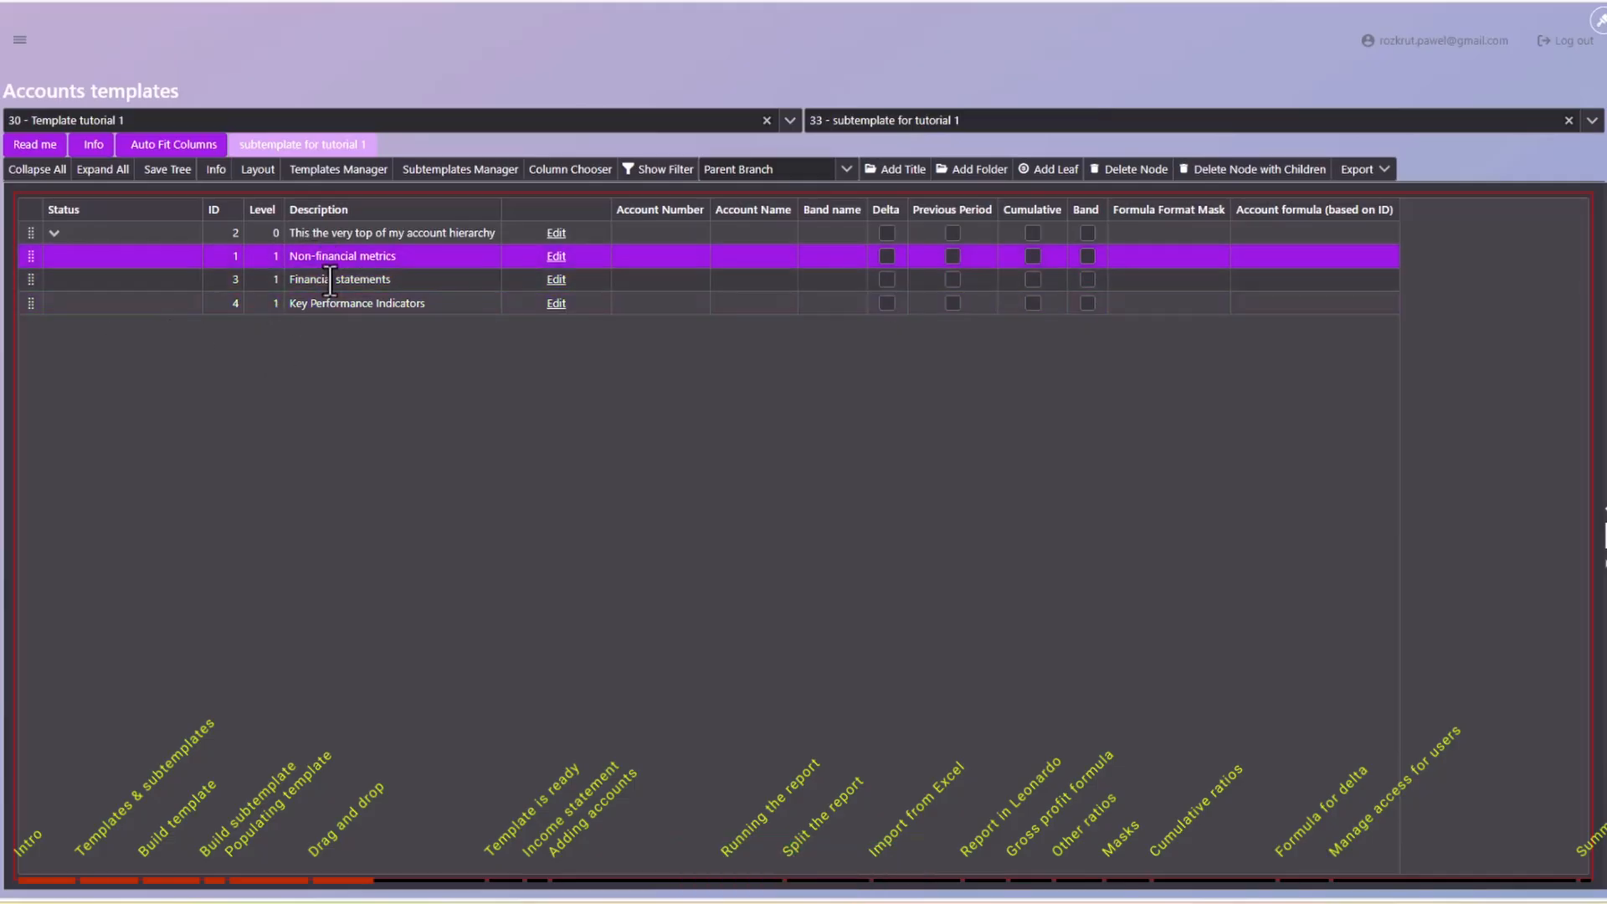
left_click(331, 280)
left_click(327, 305)
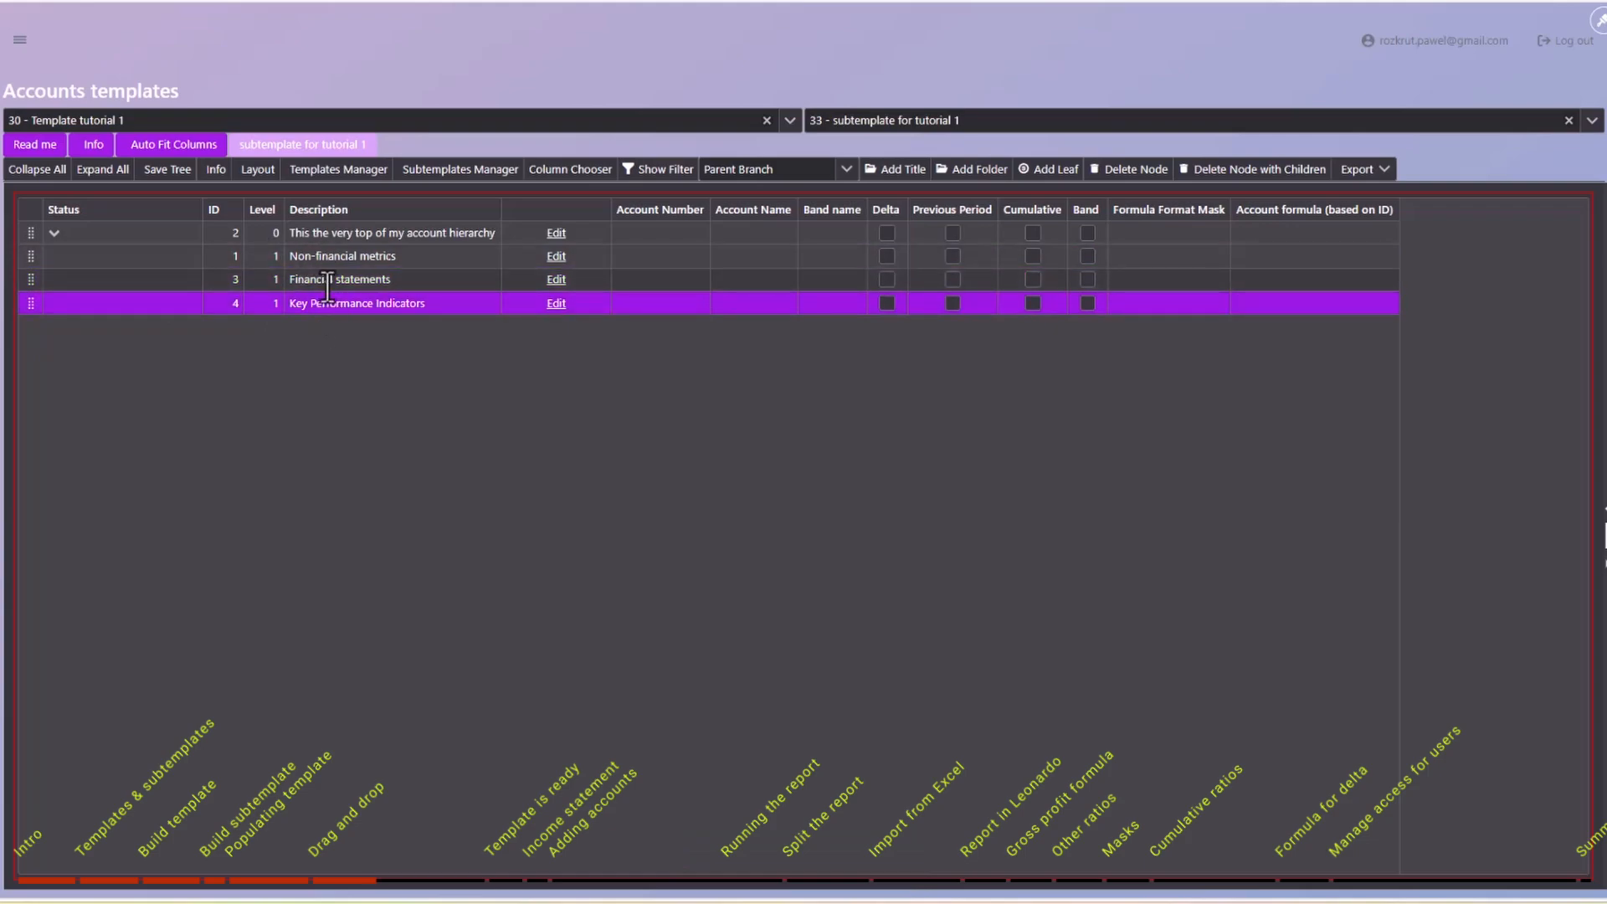
left_click(335, 280)
left_click(411, 304)
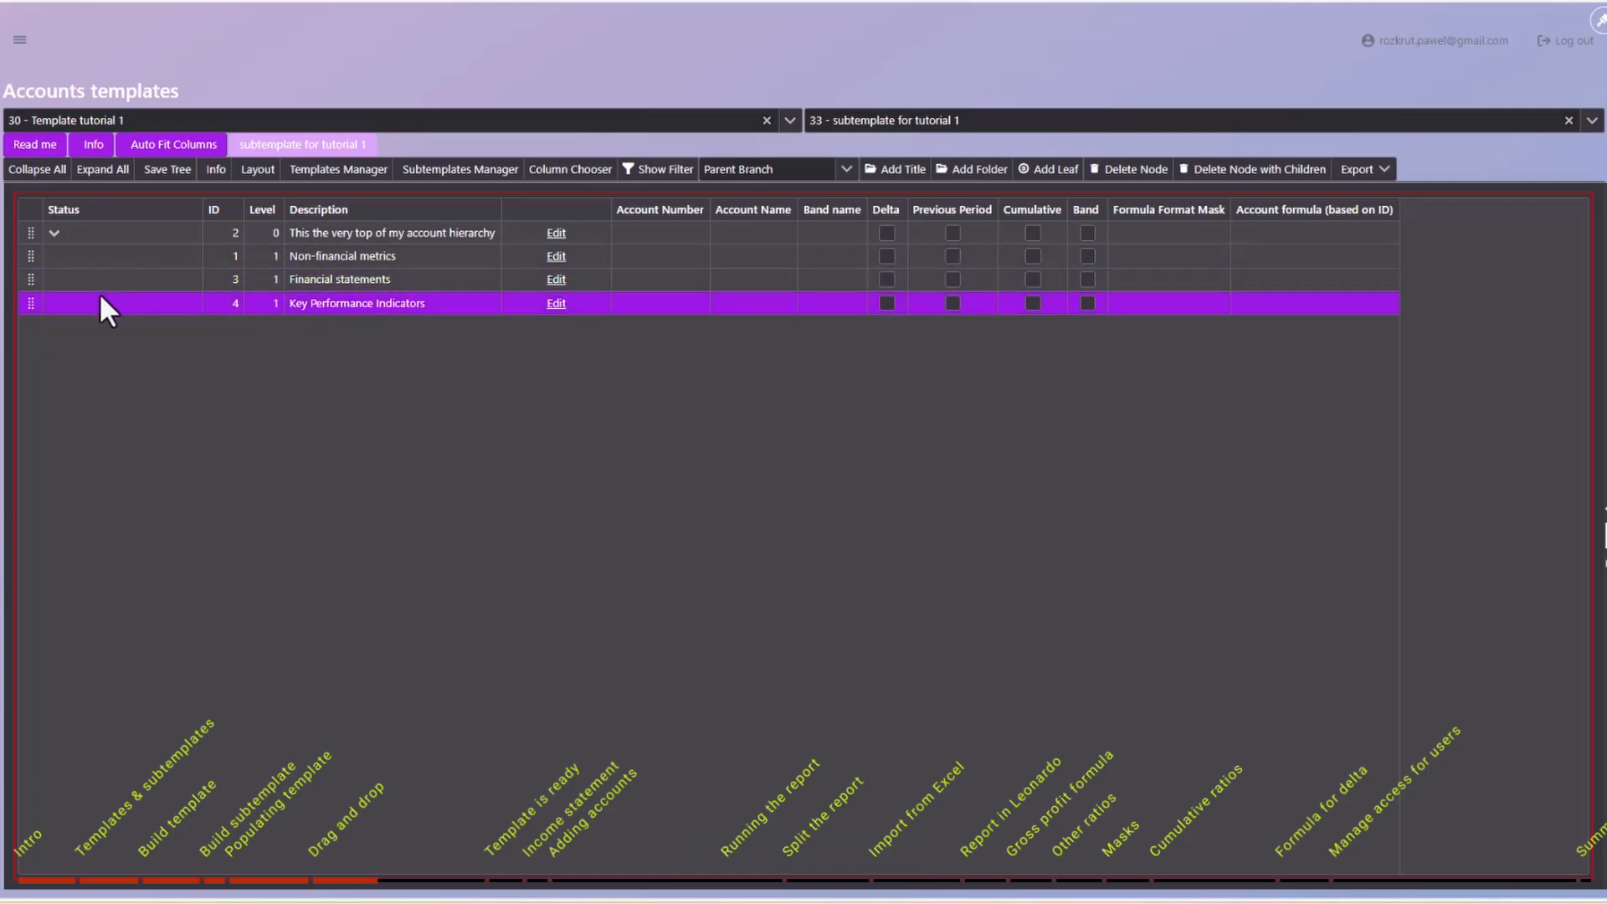
Place Key Performance Indicators between Non-financial metrics and Financial statements, and return Financial statements to the position above it.
left_click_drag(31, 294, 74, 255)
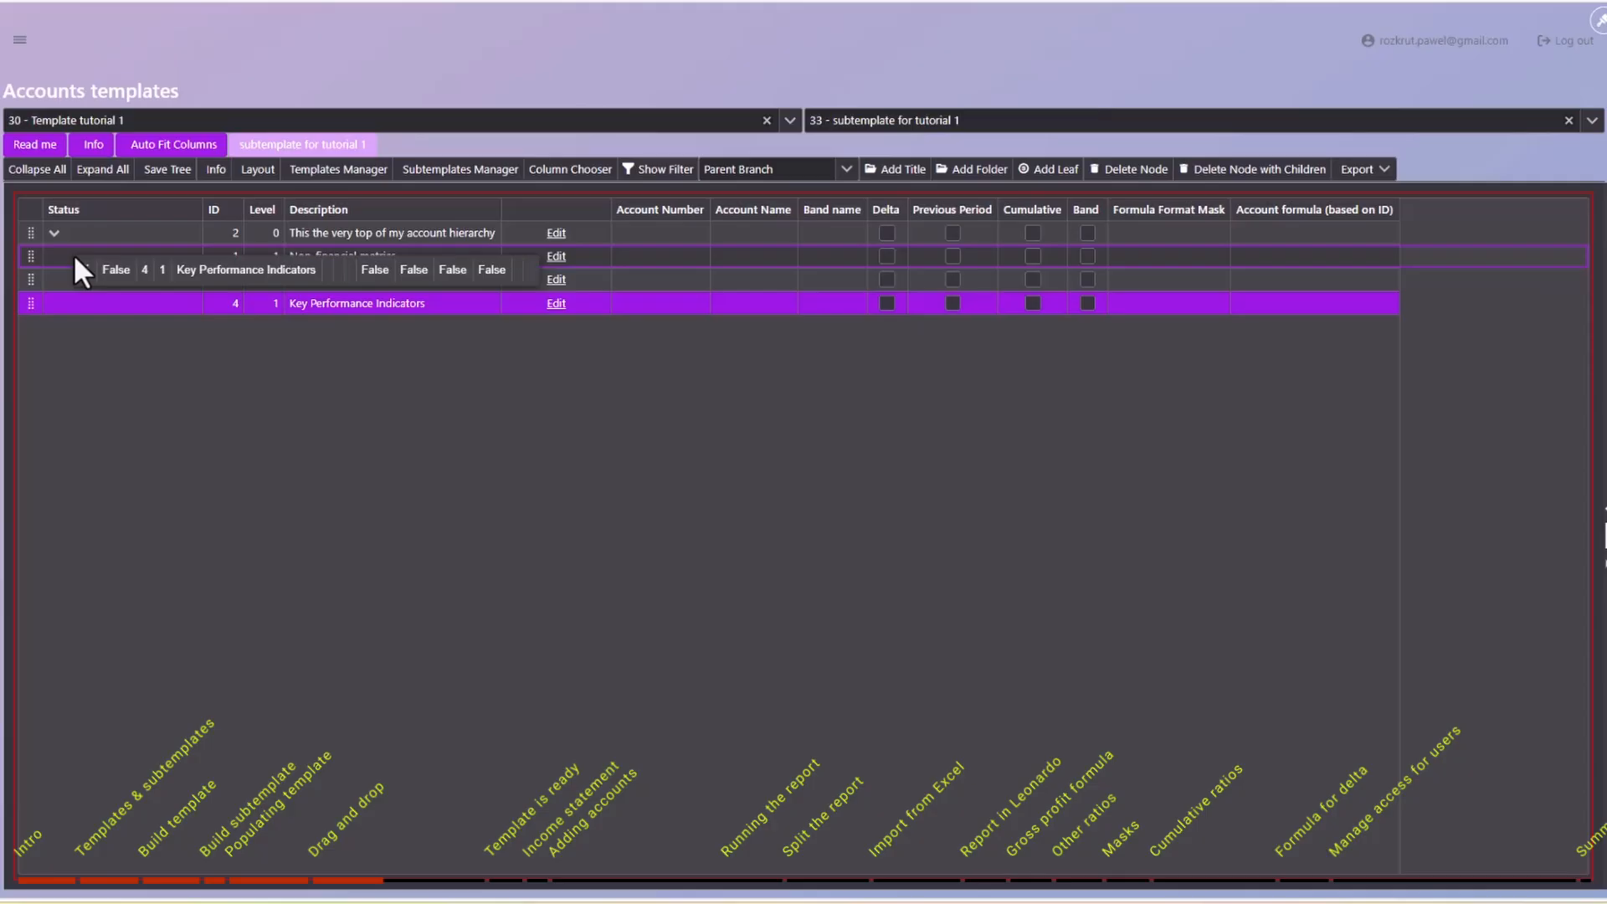
left_click_drag(73, 258, 72, 268)
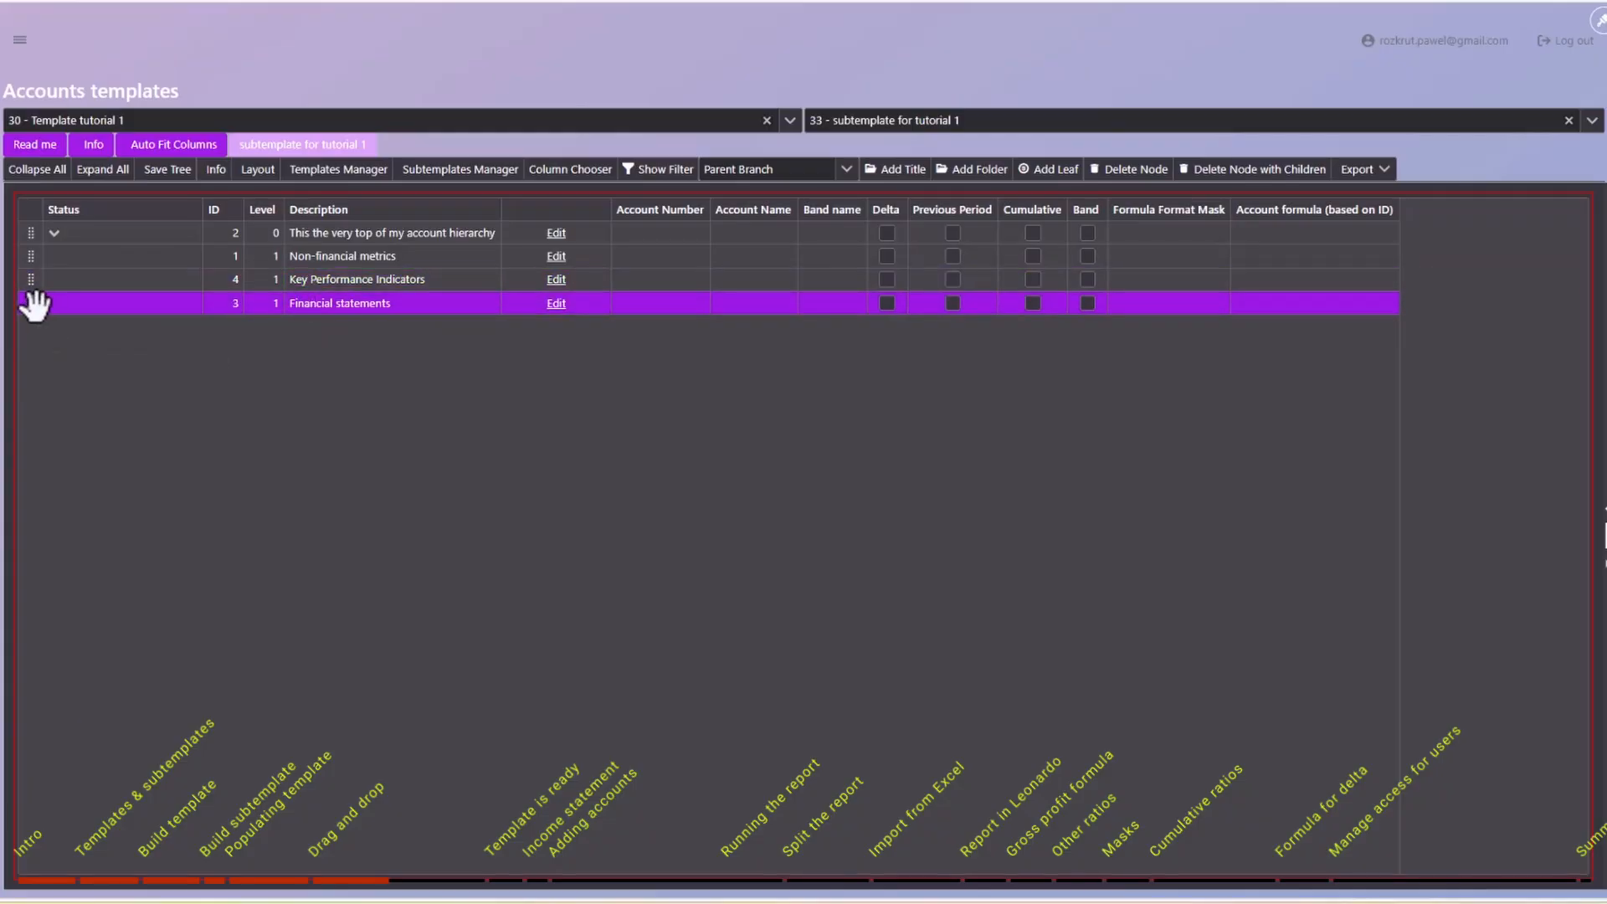
left_click_drag(38, 303, 98, 268)
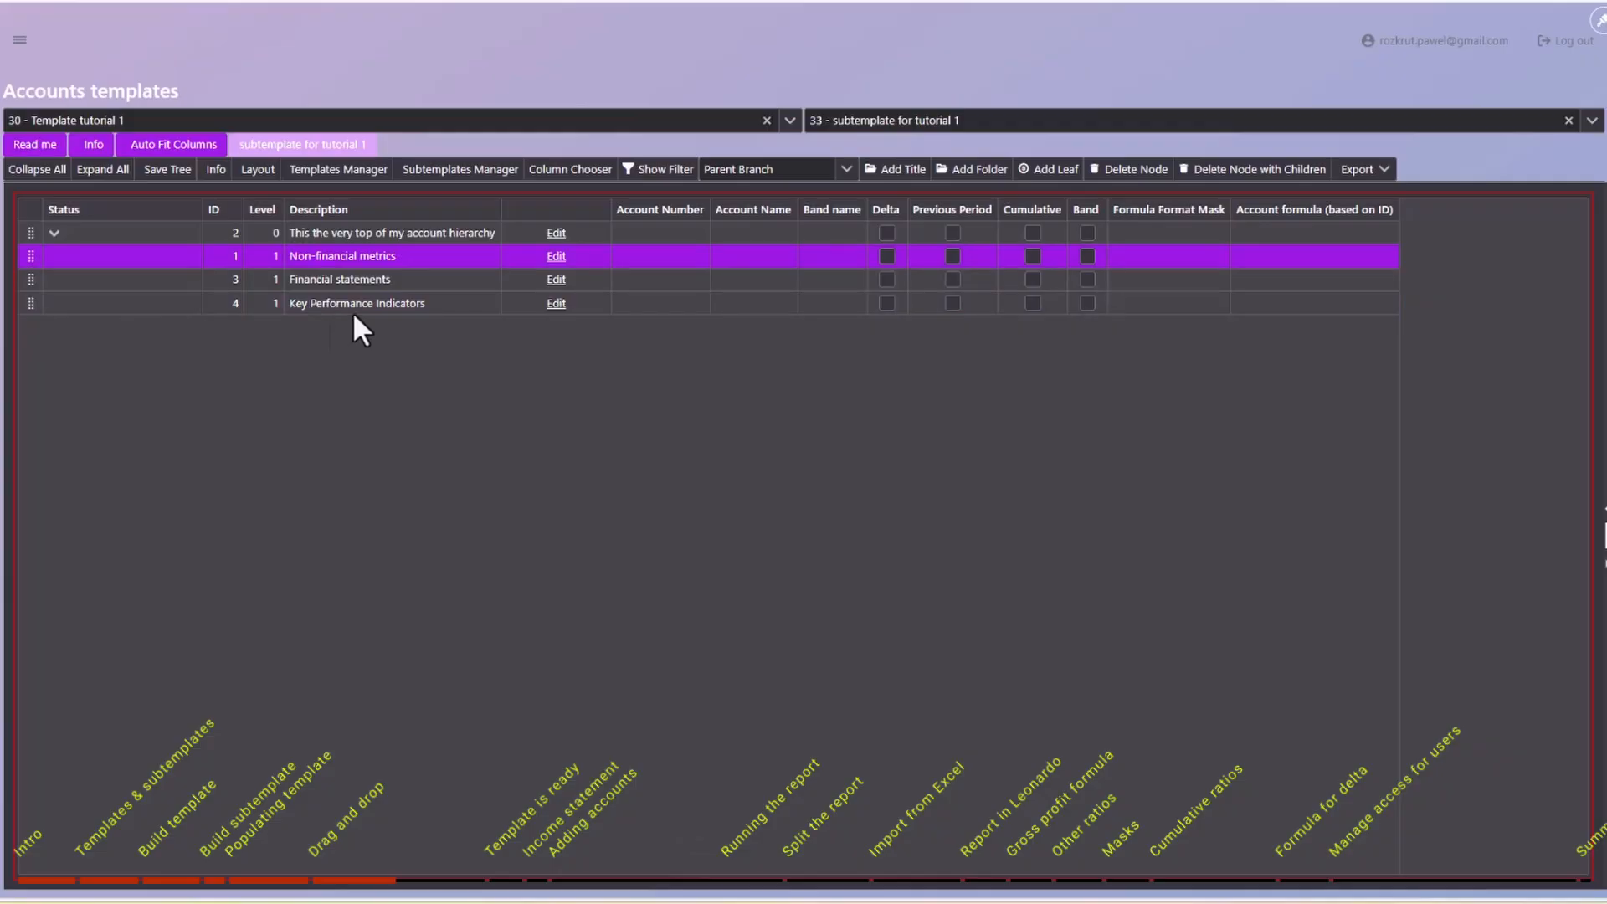
Add a folder under Non-financial metrics and save its description as "HR metrics".
left_click(968, 170)
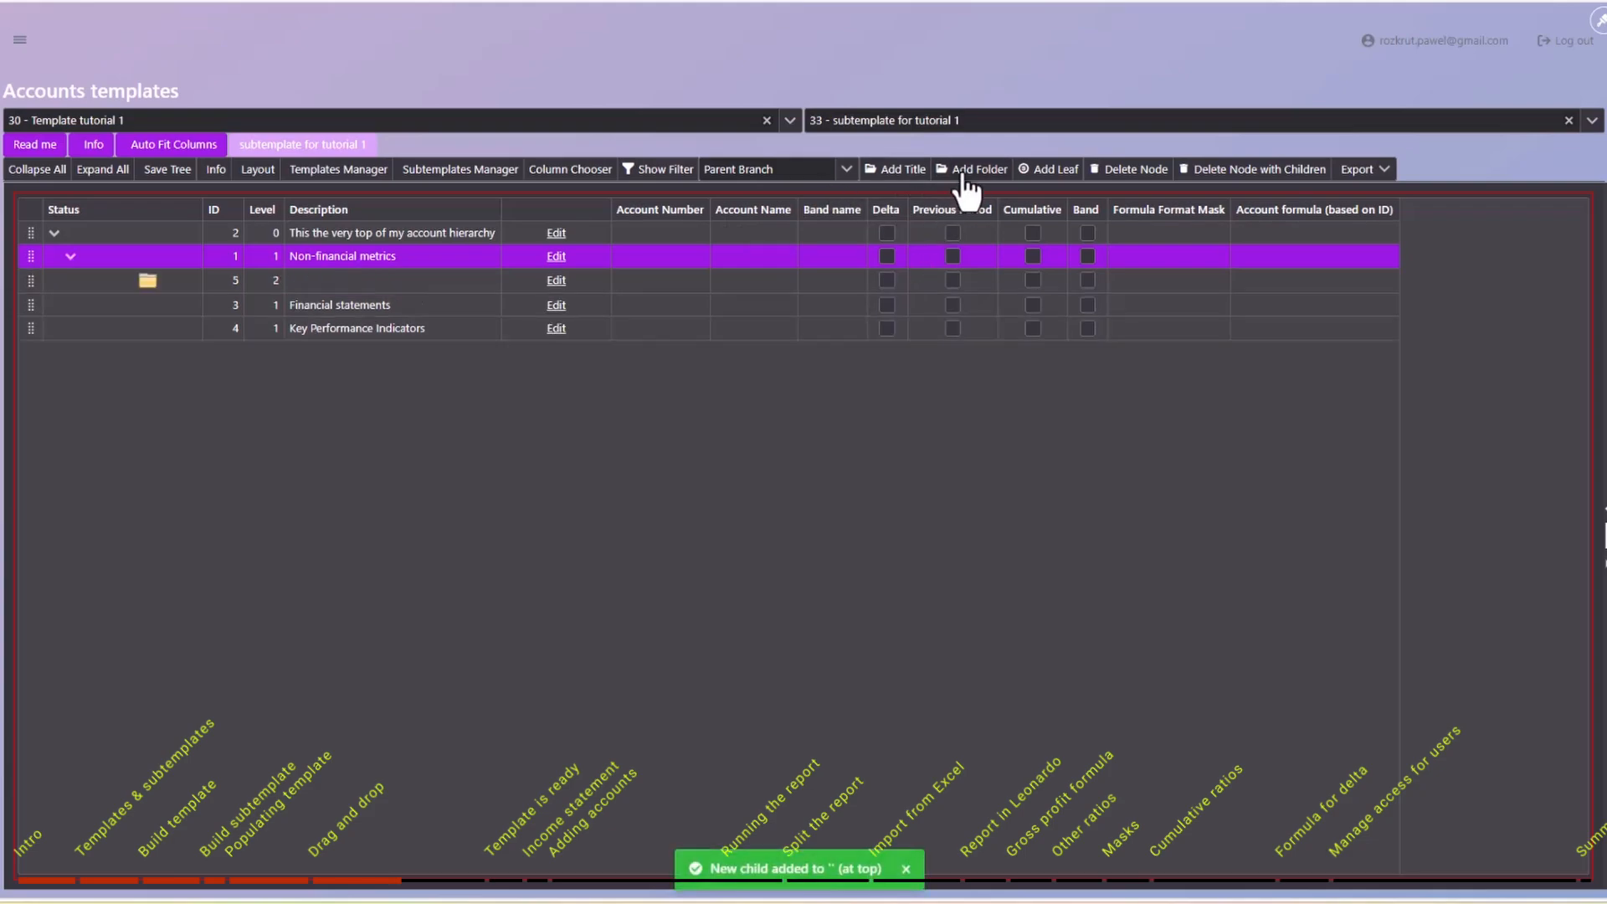
left_click(556, 281)
left_click(396, 282)
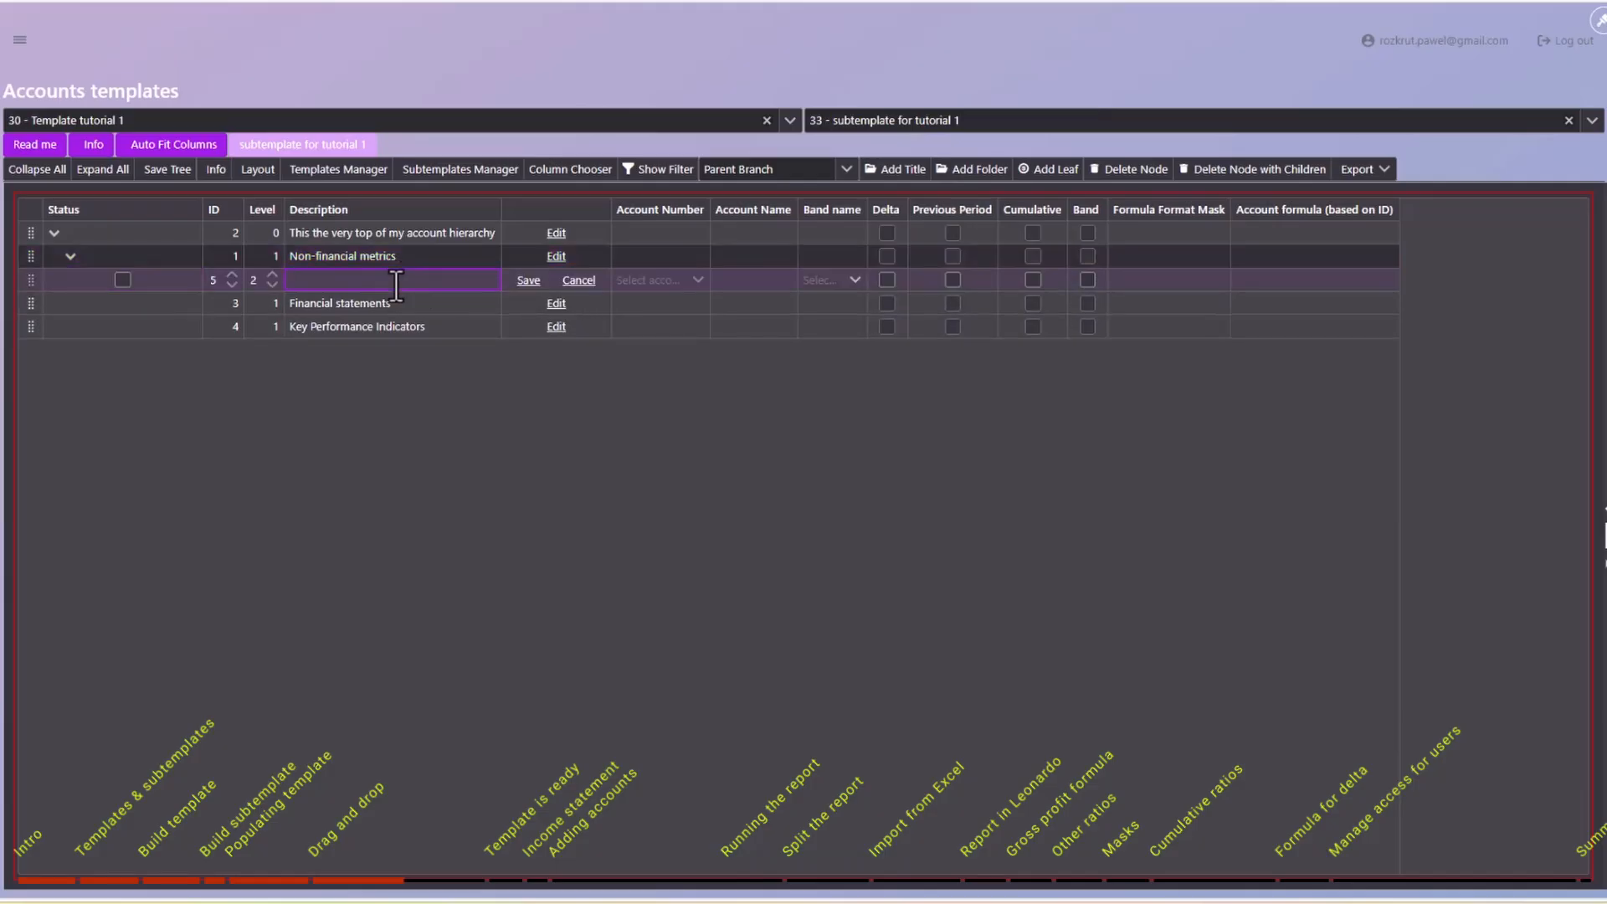
type("HR metrics")
key("Return")
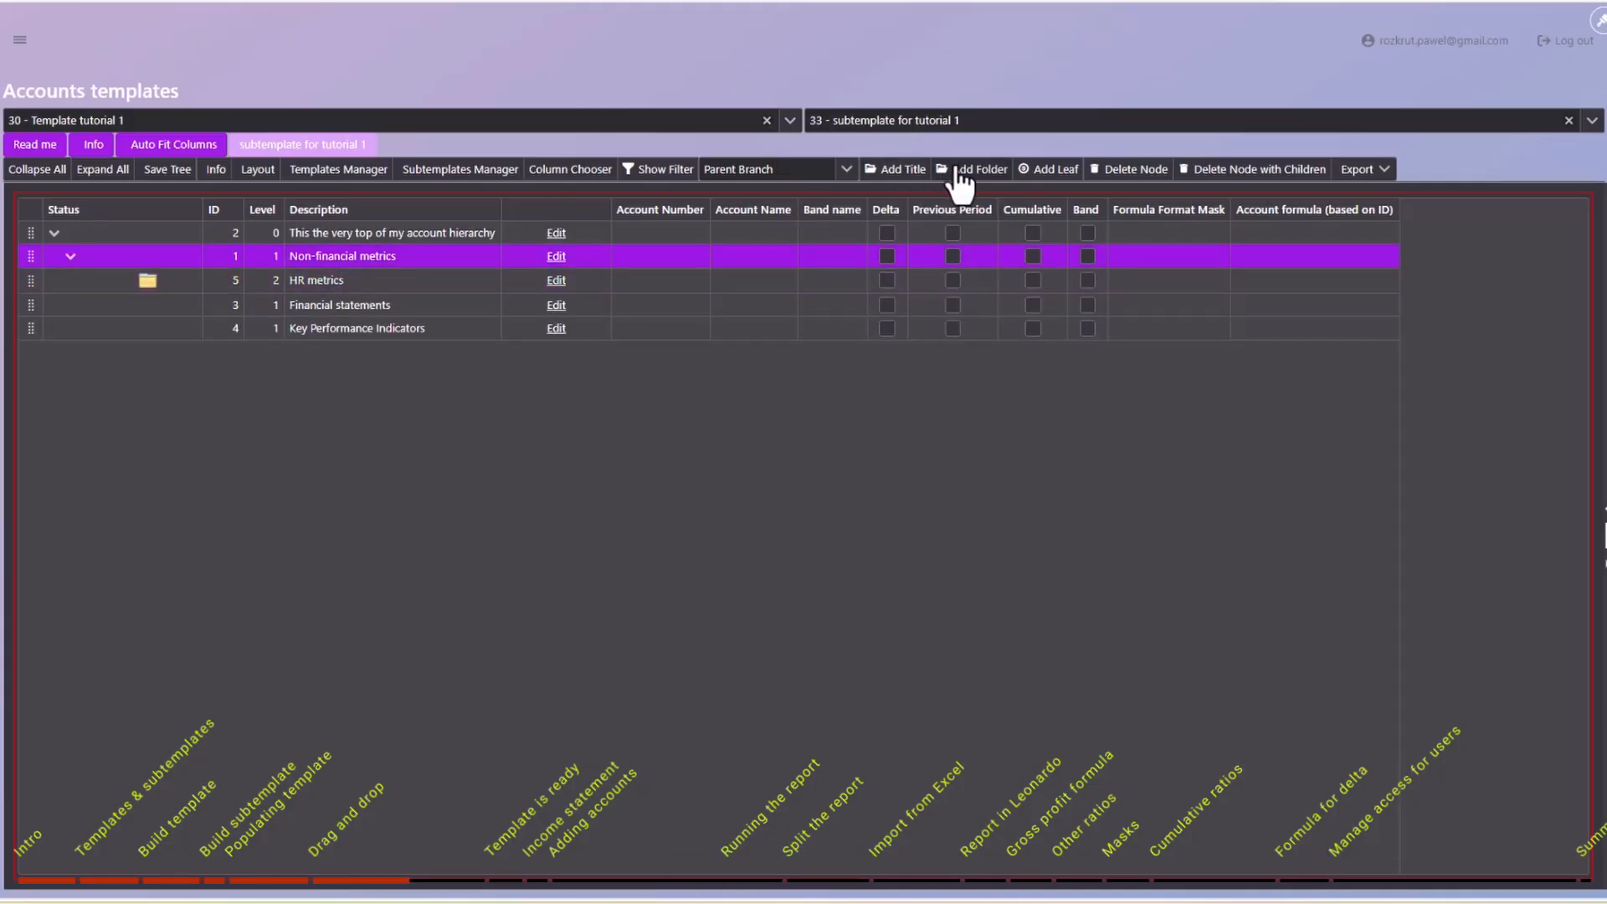
Add a second folder under Non-financial metrics, save its description as "Logistics metrics", and try reordering it within that branch.
left_click(908, 171)
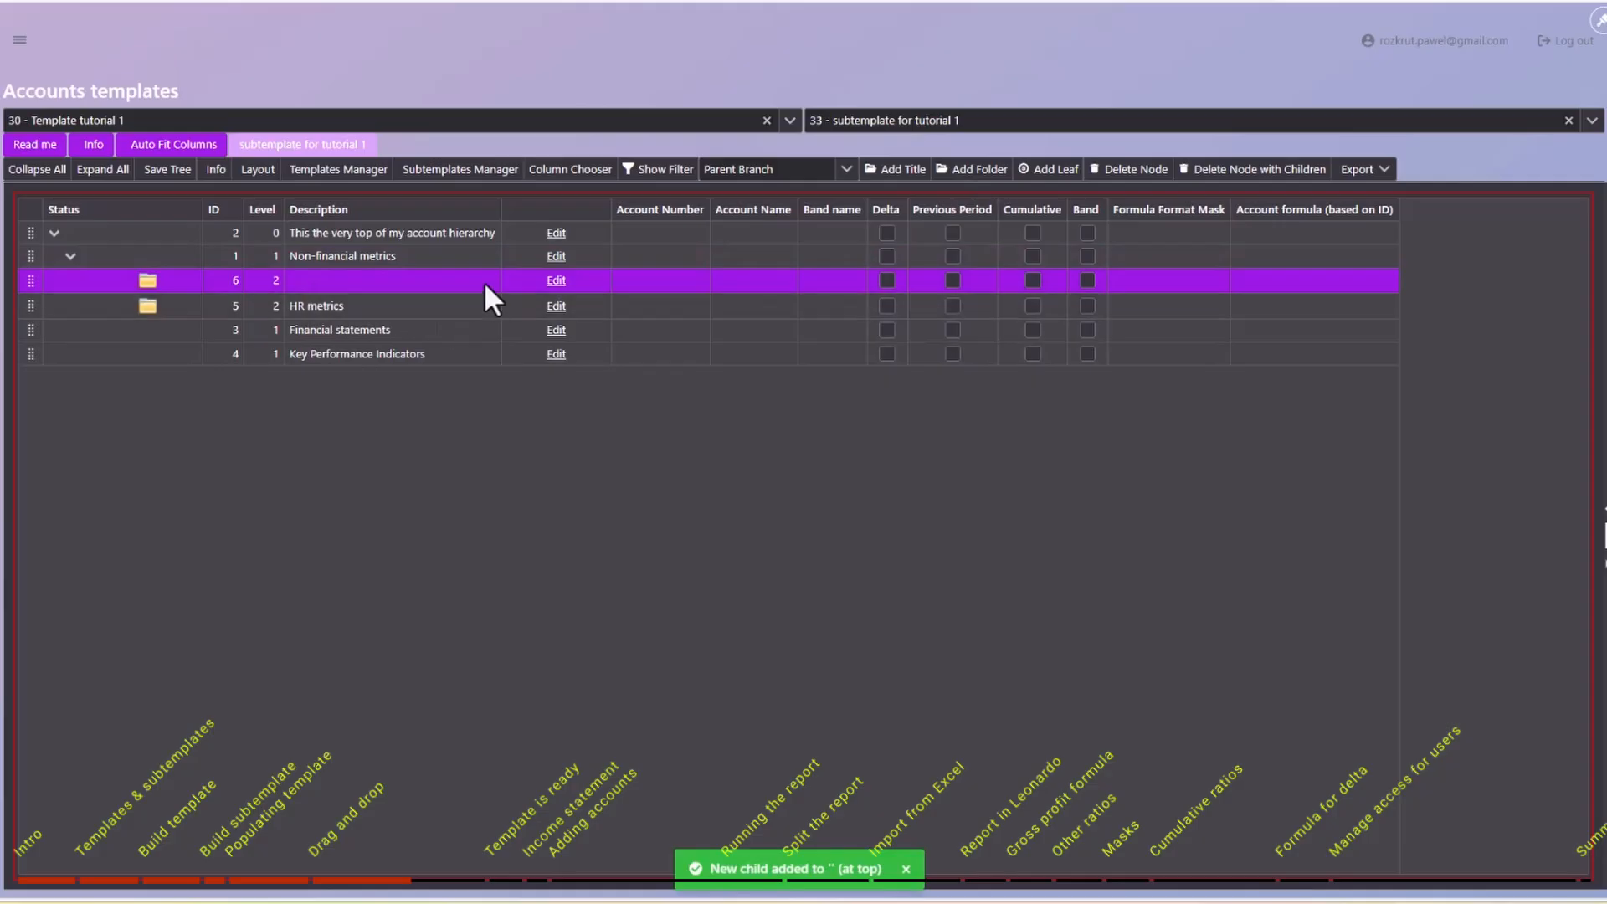
left_click(556, 280)
left_click(361, 281)
type("L")
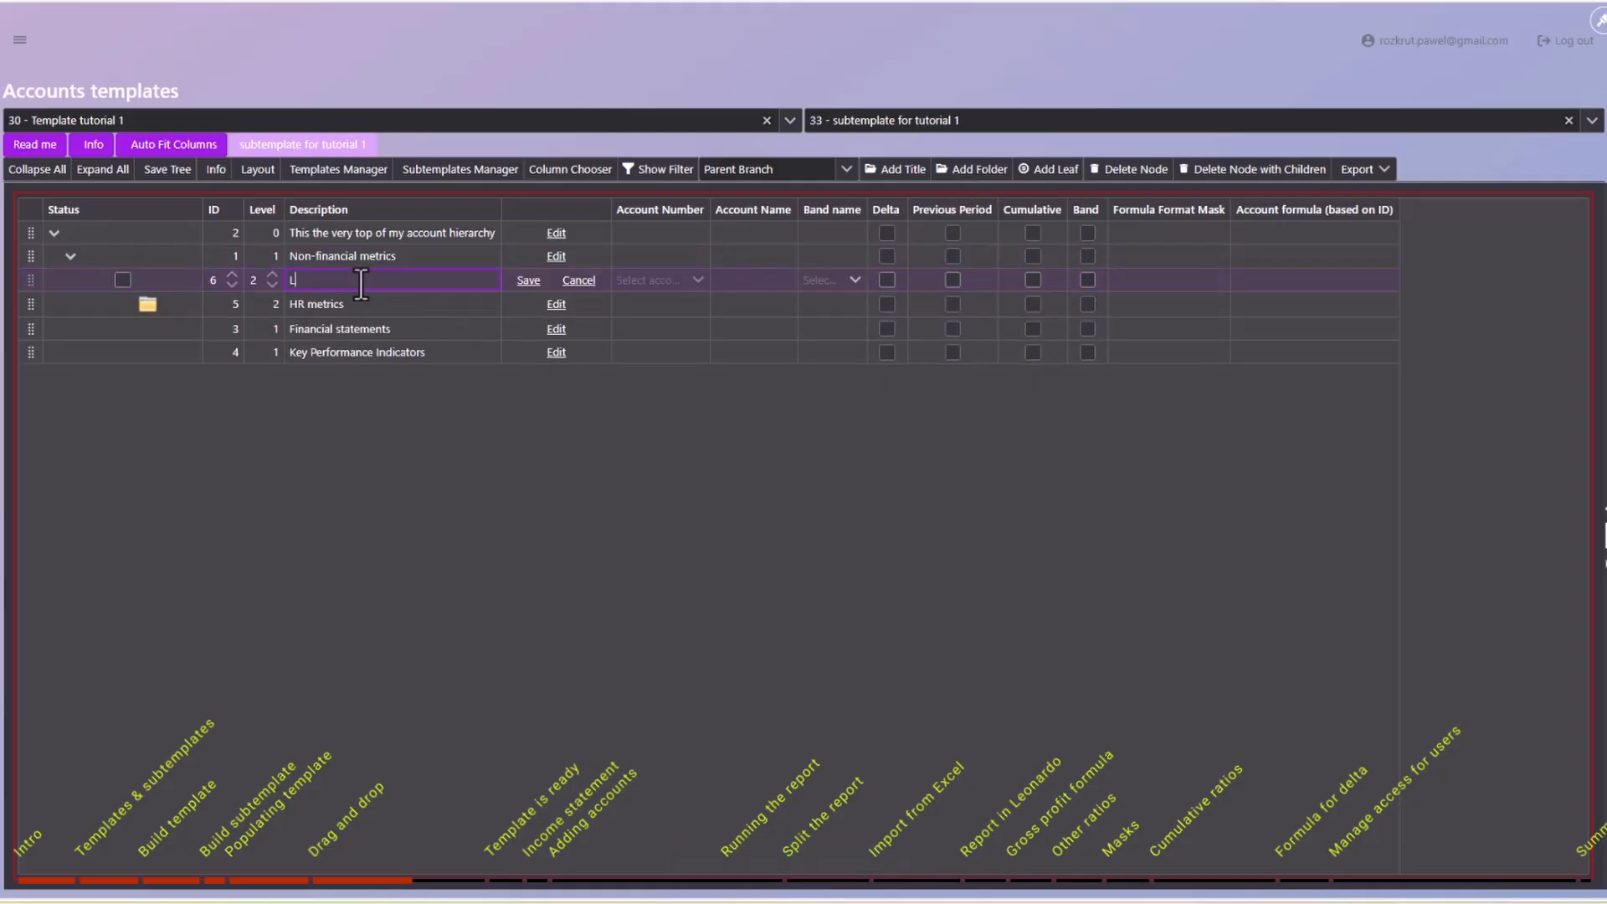
type("ogistics metric")
key("BackSpace")
key("BackSpace")
type("cs")
key("Return")
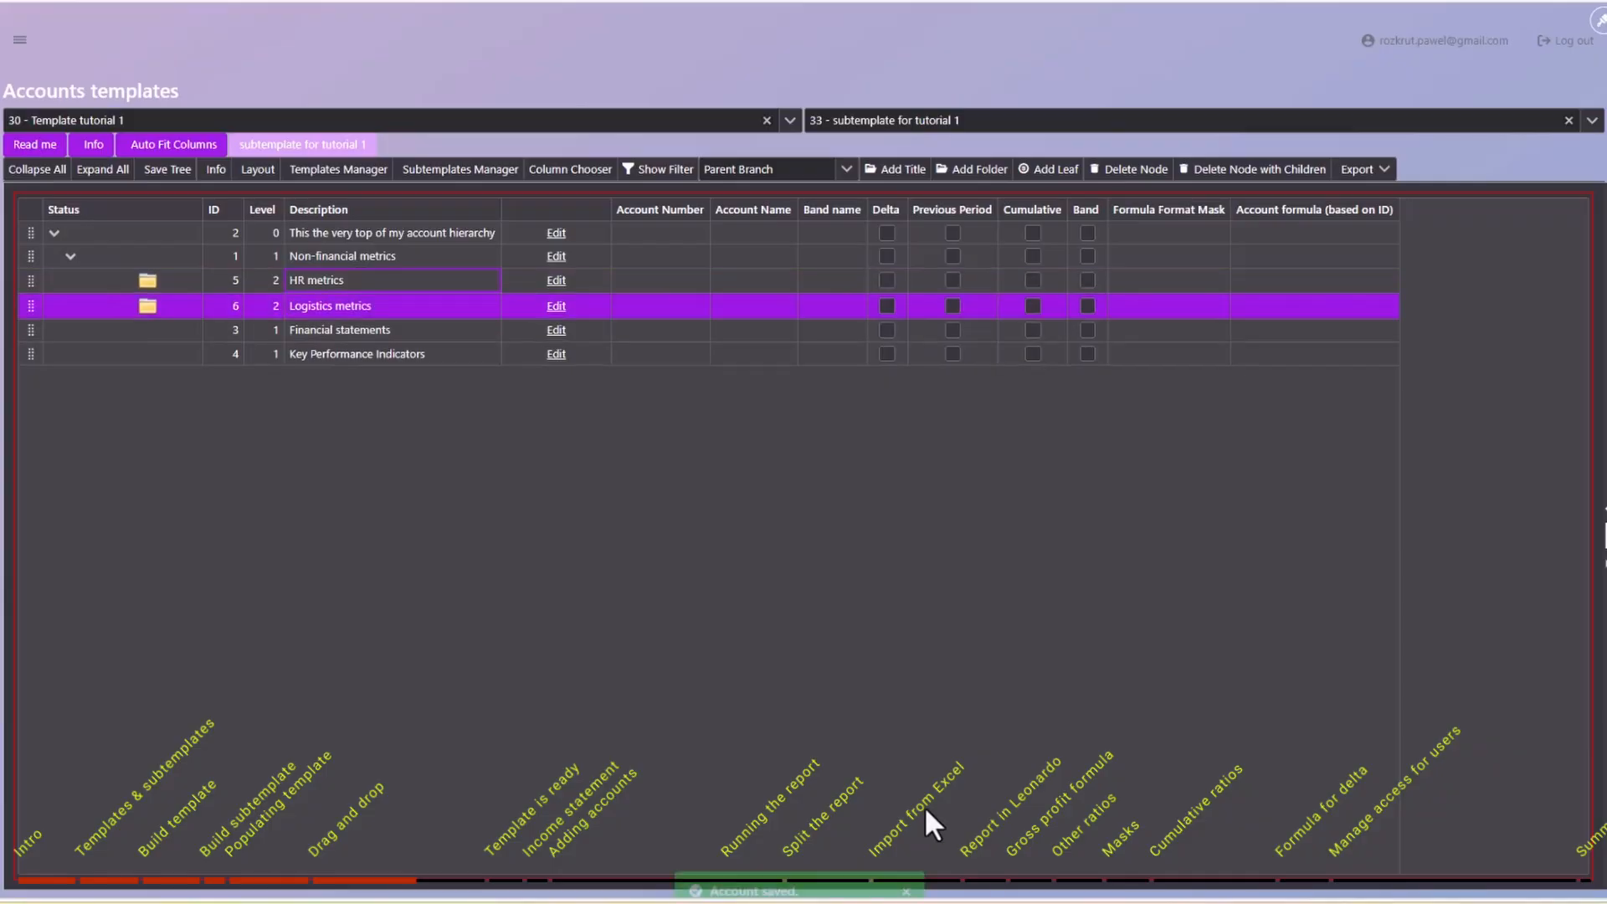
left_click(365, 352)
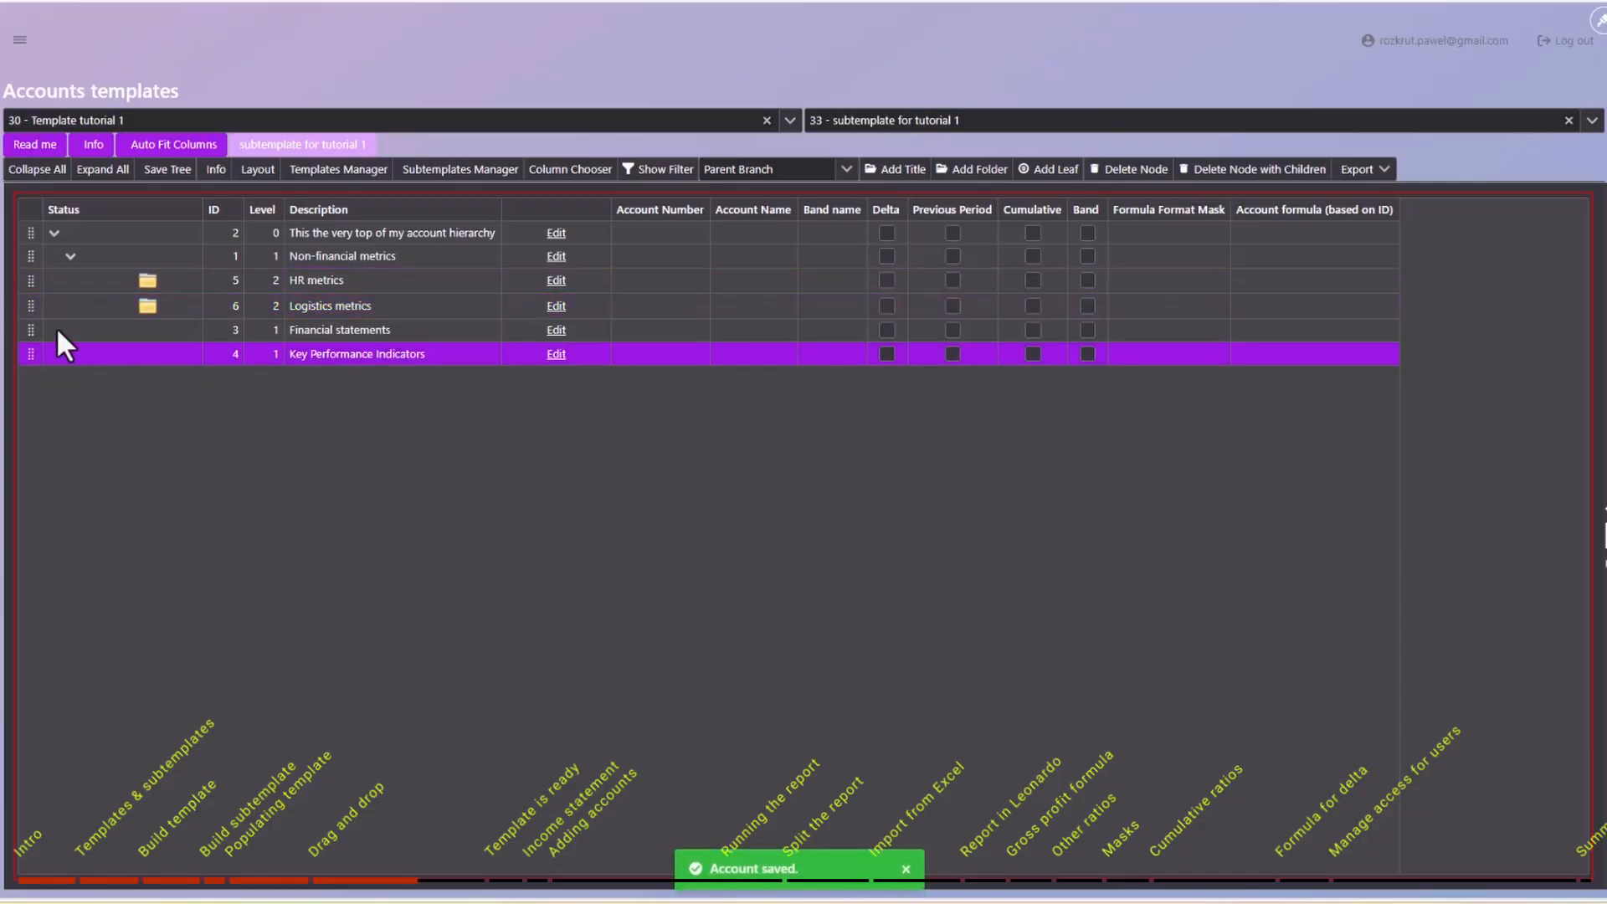
left_click_drag(48, 305, 98, 270)
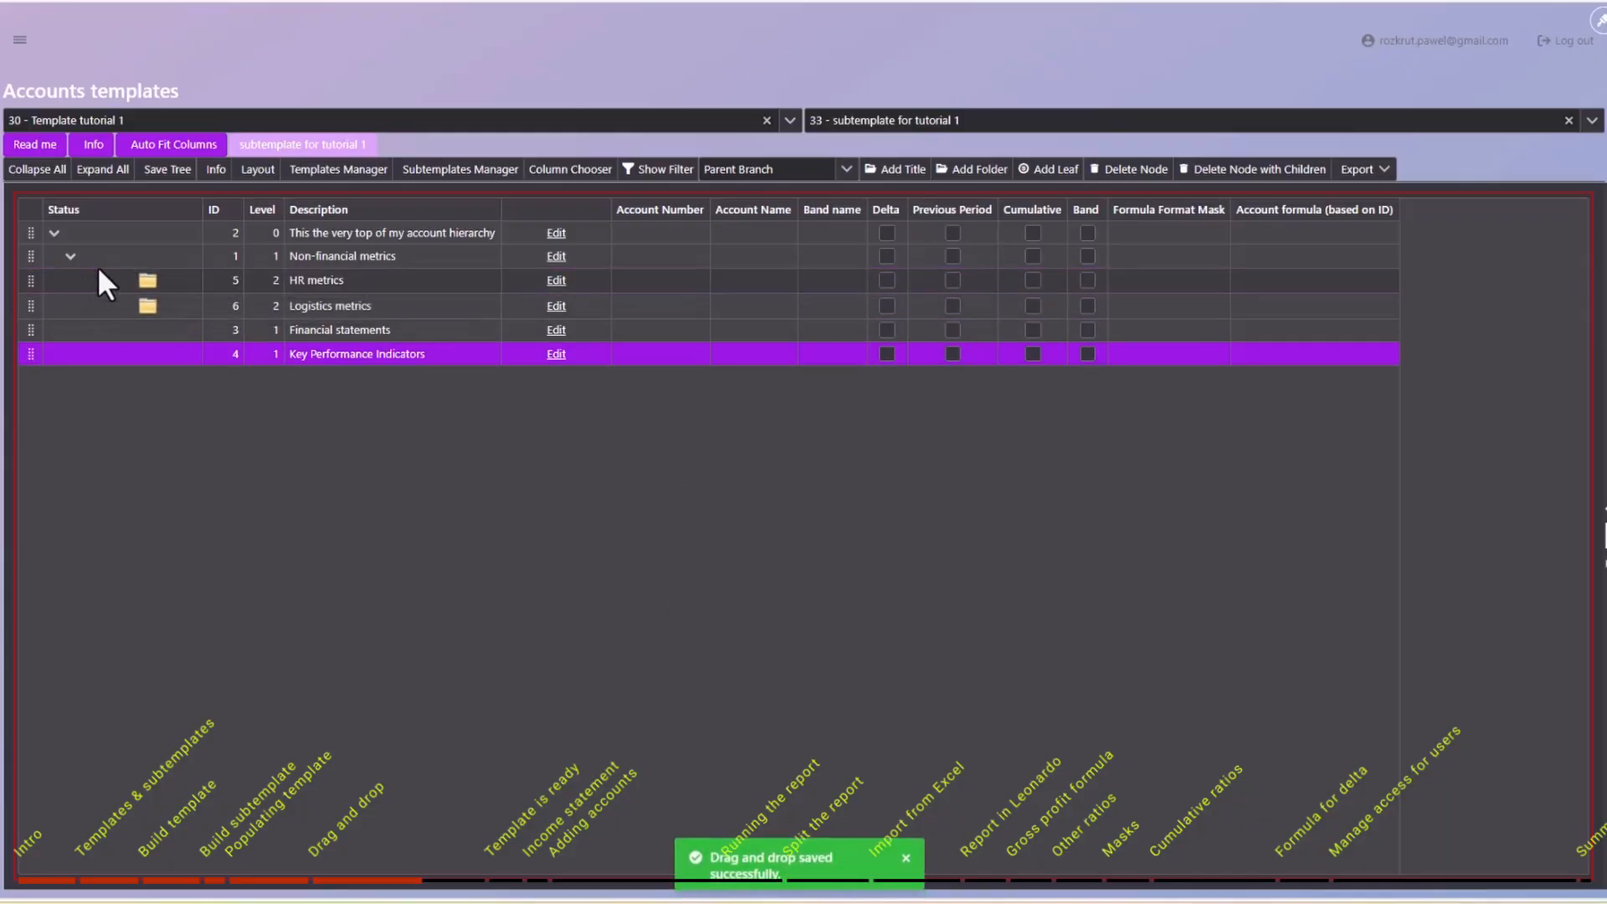
Add three folders under the Financial statements title.
left_click(343, 329)
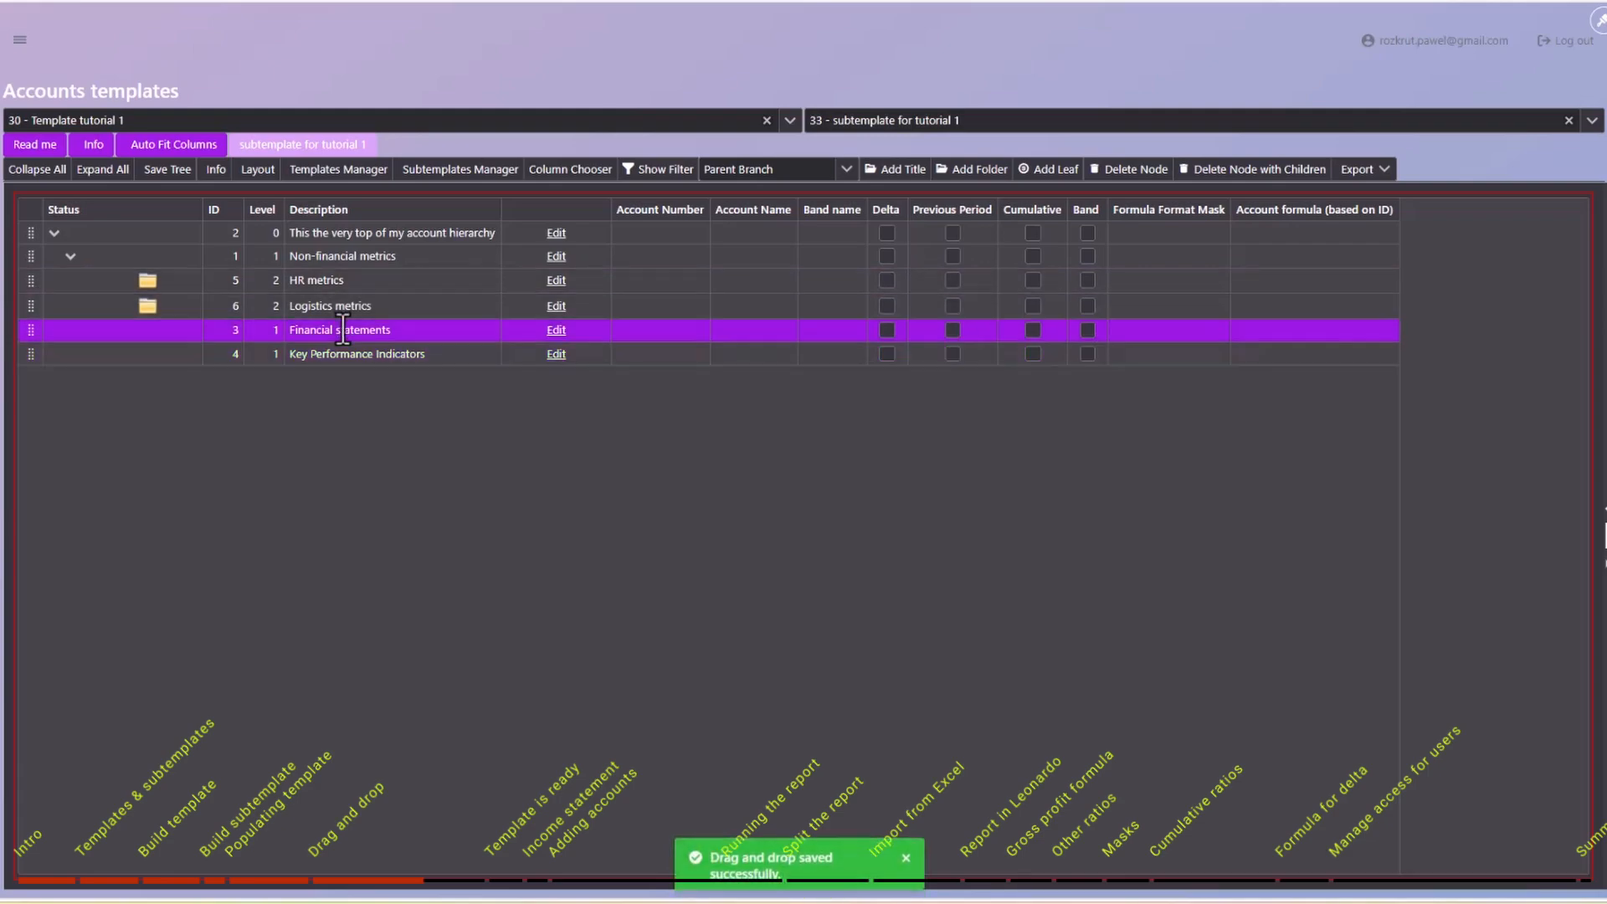
left_click(964, 172)
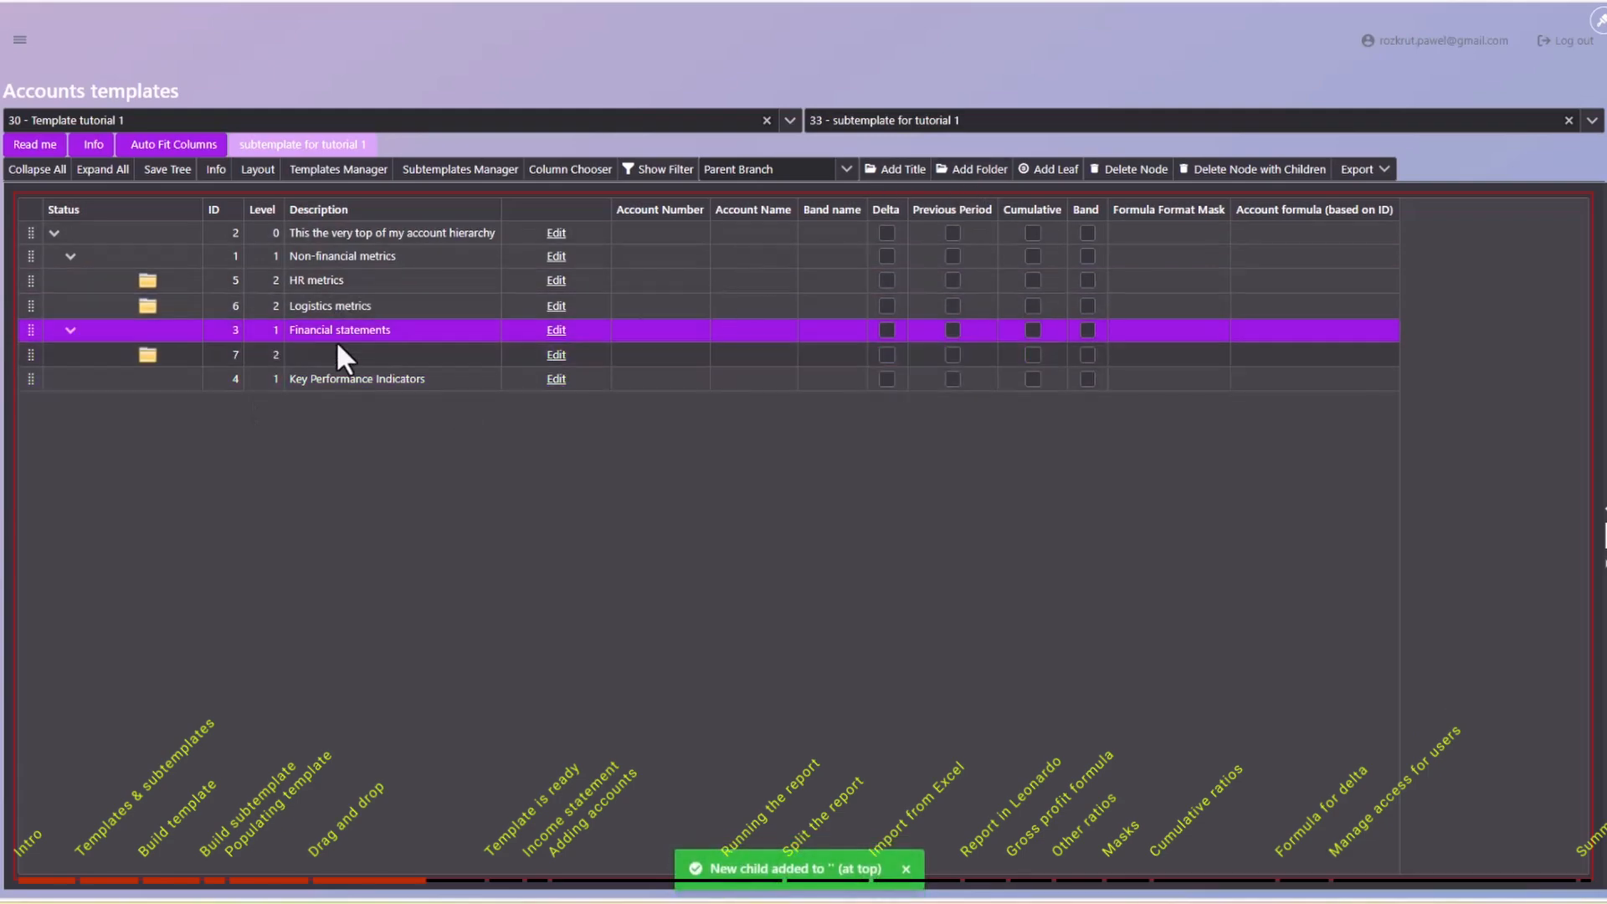
left_click(965, 172)
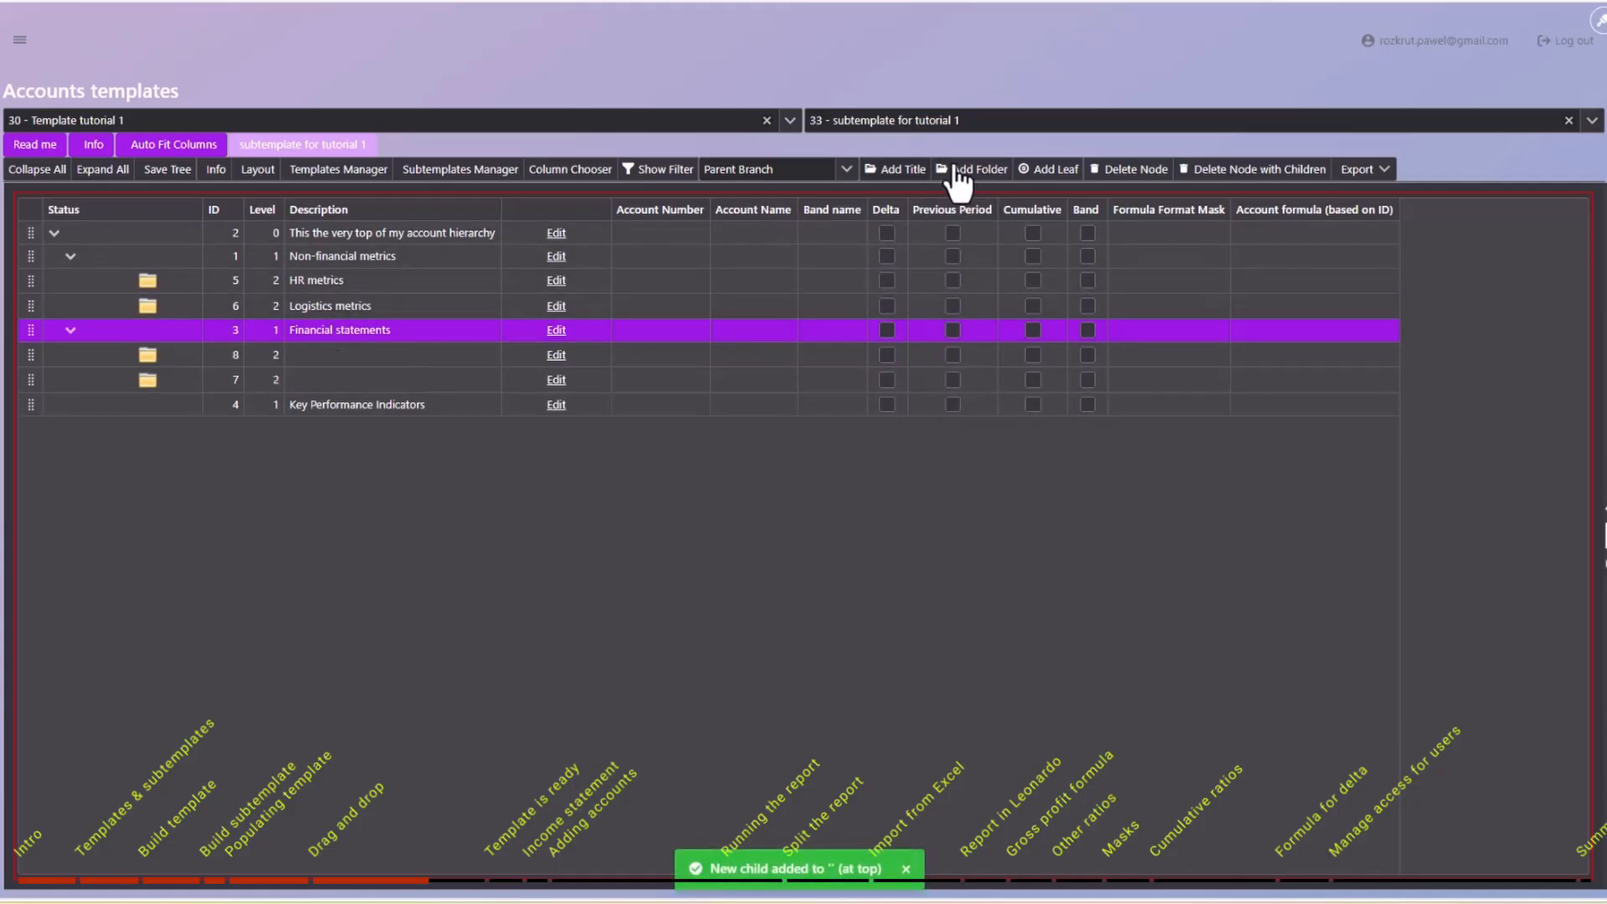
left_click(960, 174)
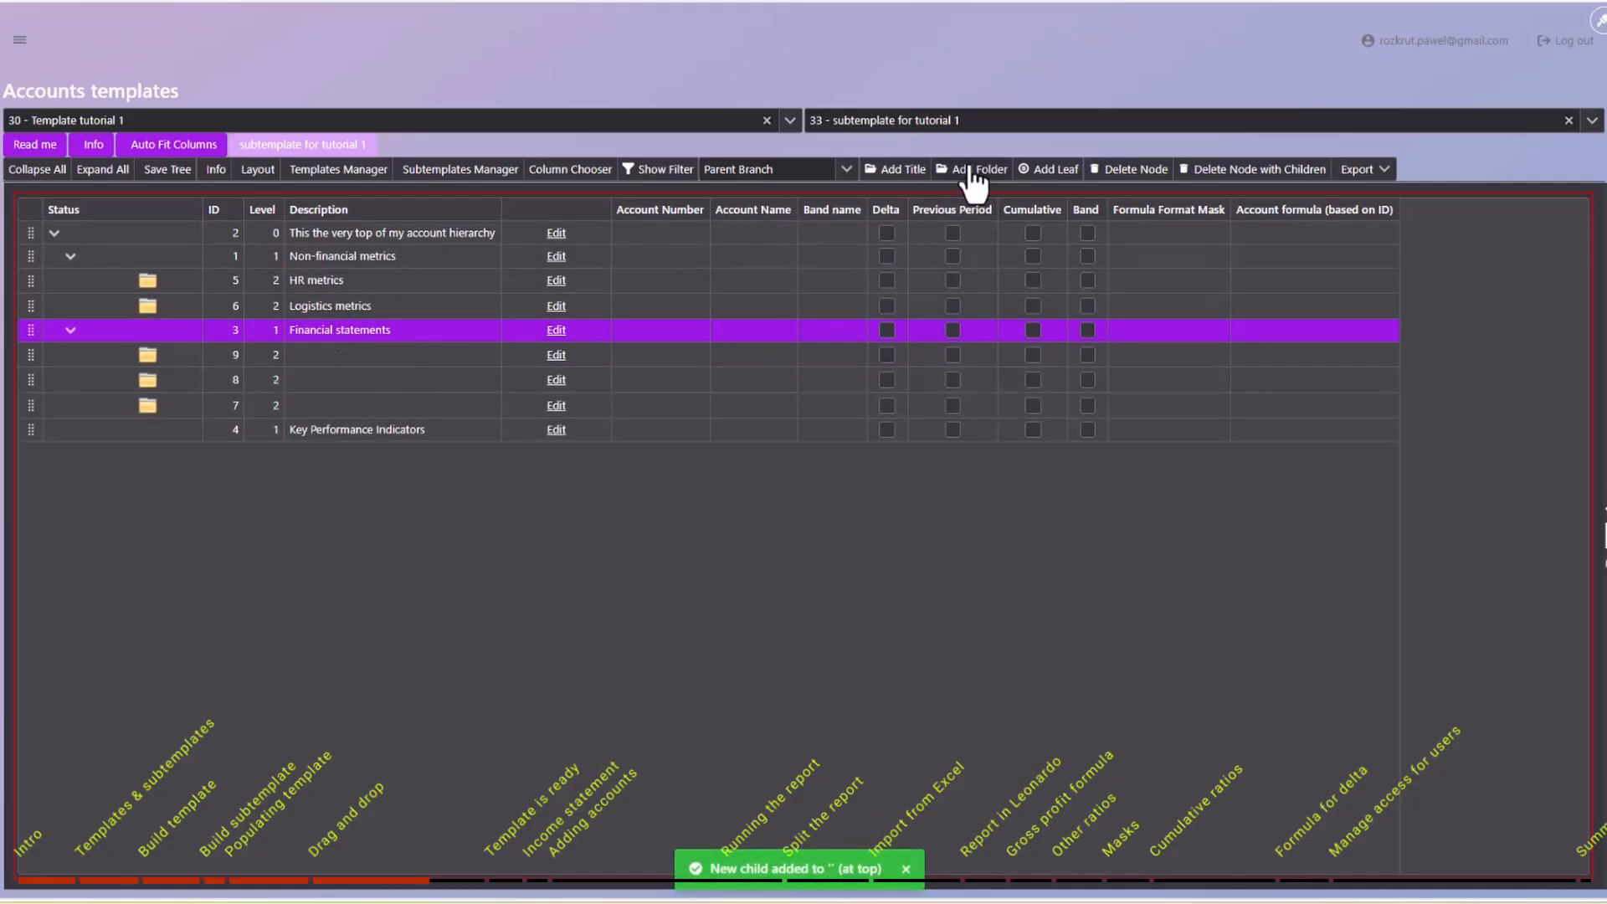
Set the description of the folder with ID 9 under Financial statements to "Balance sheet" and save it.
left_click(556, 355)
left_click(376, 350)
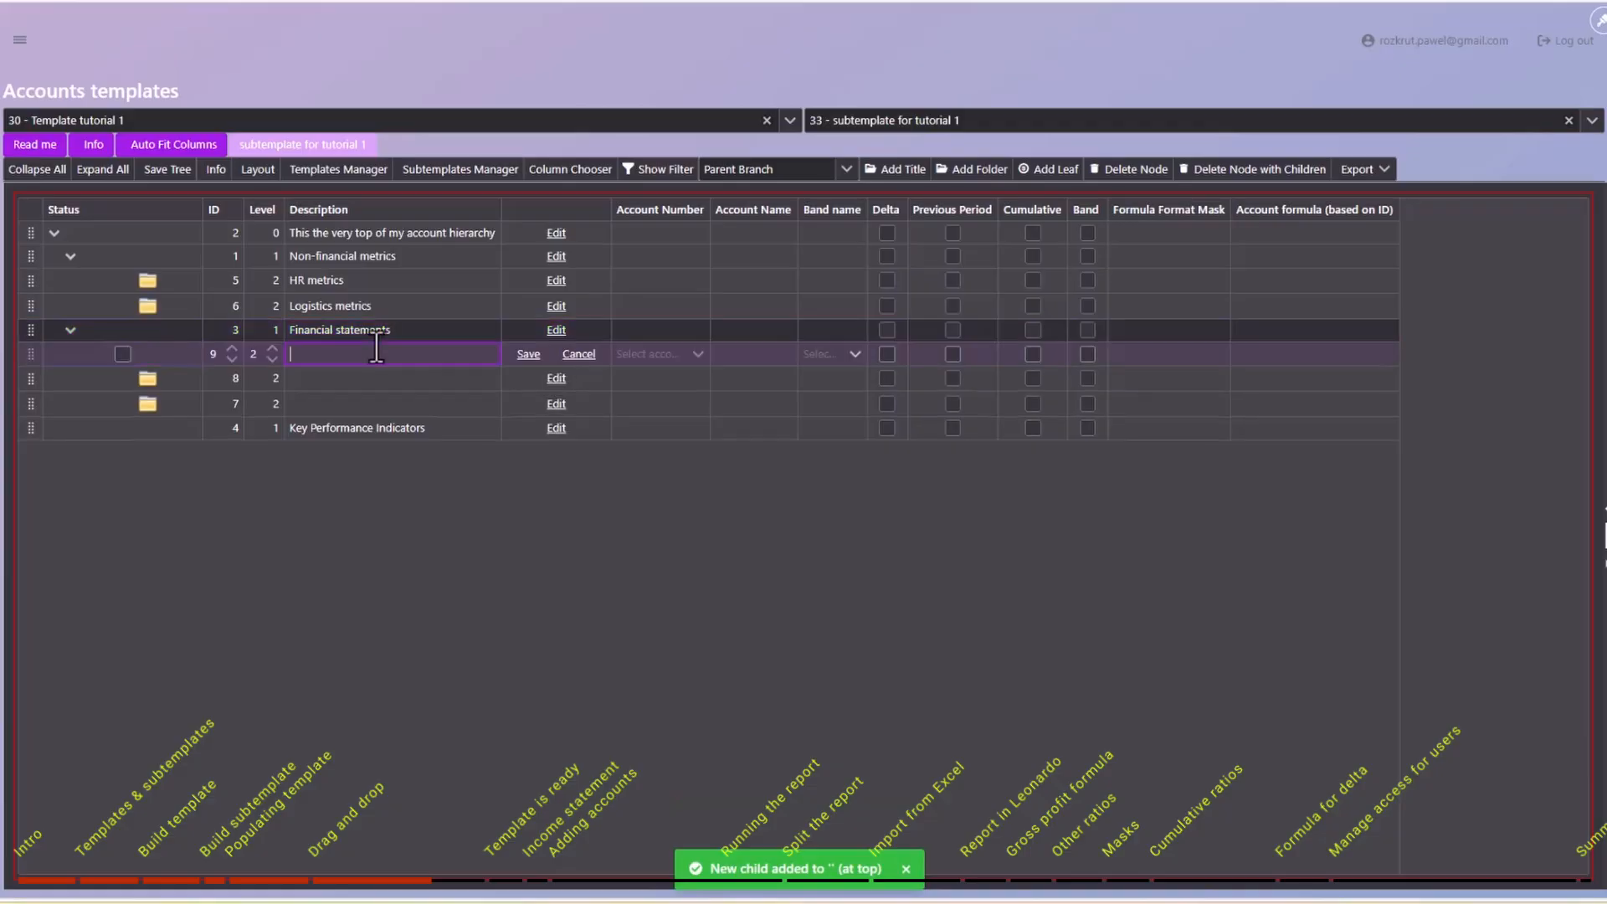
type("Balance s")
type("heet")
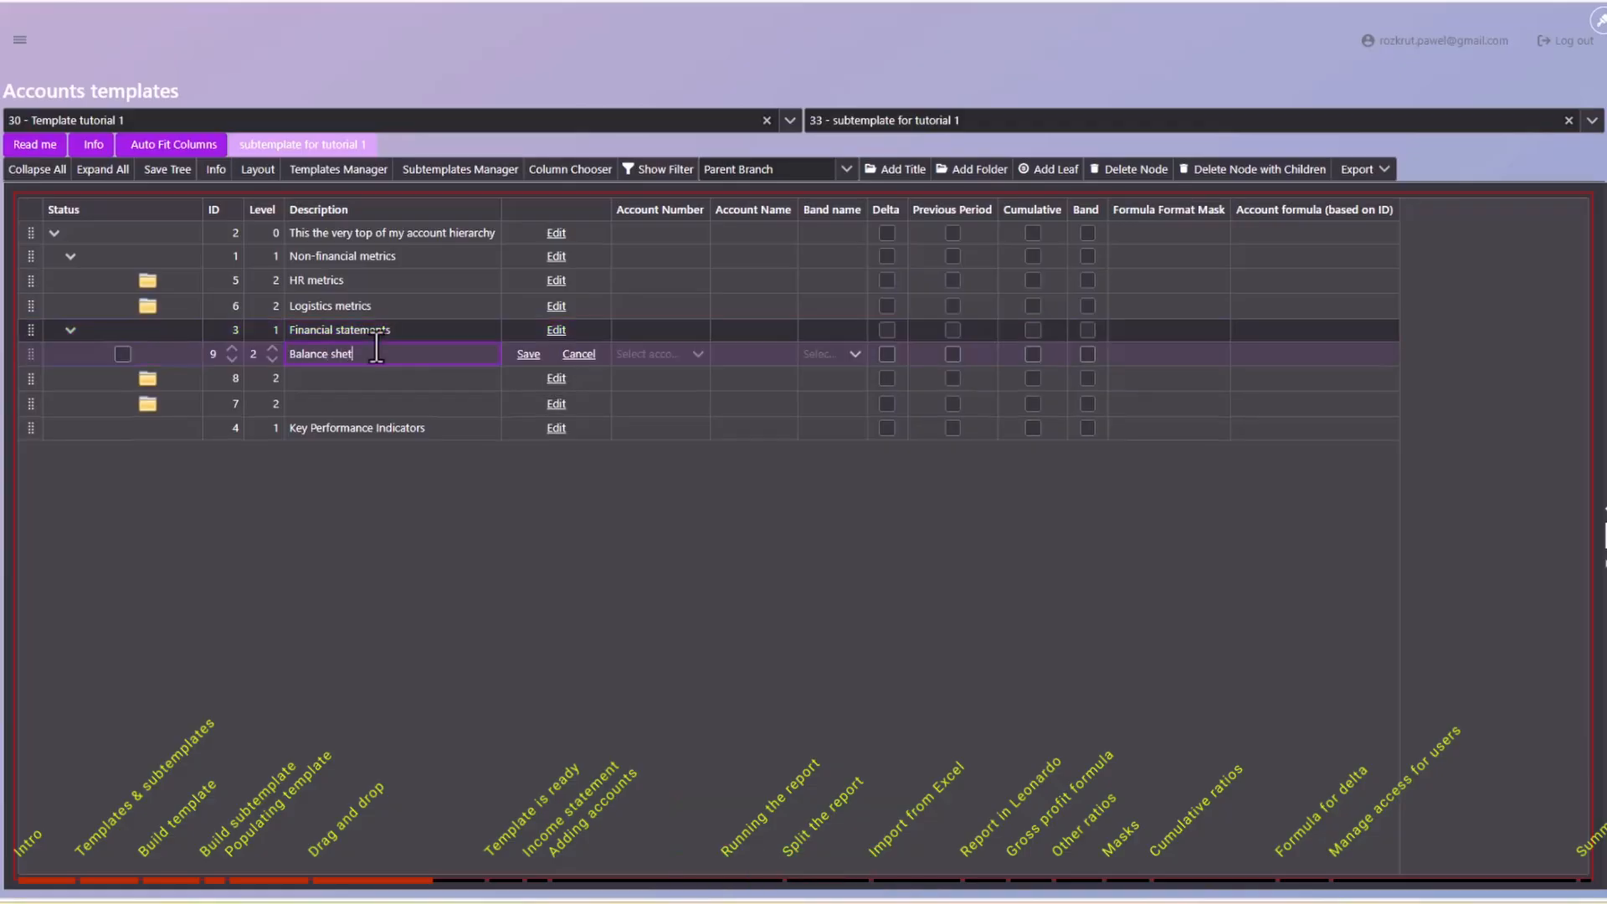
key("Return")
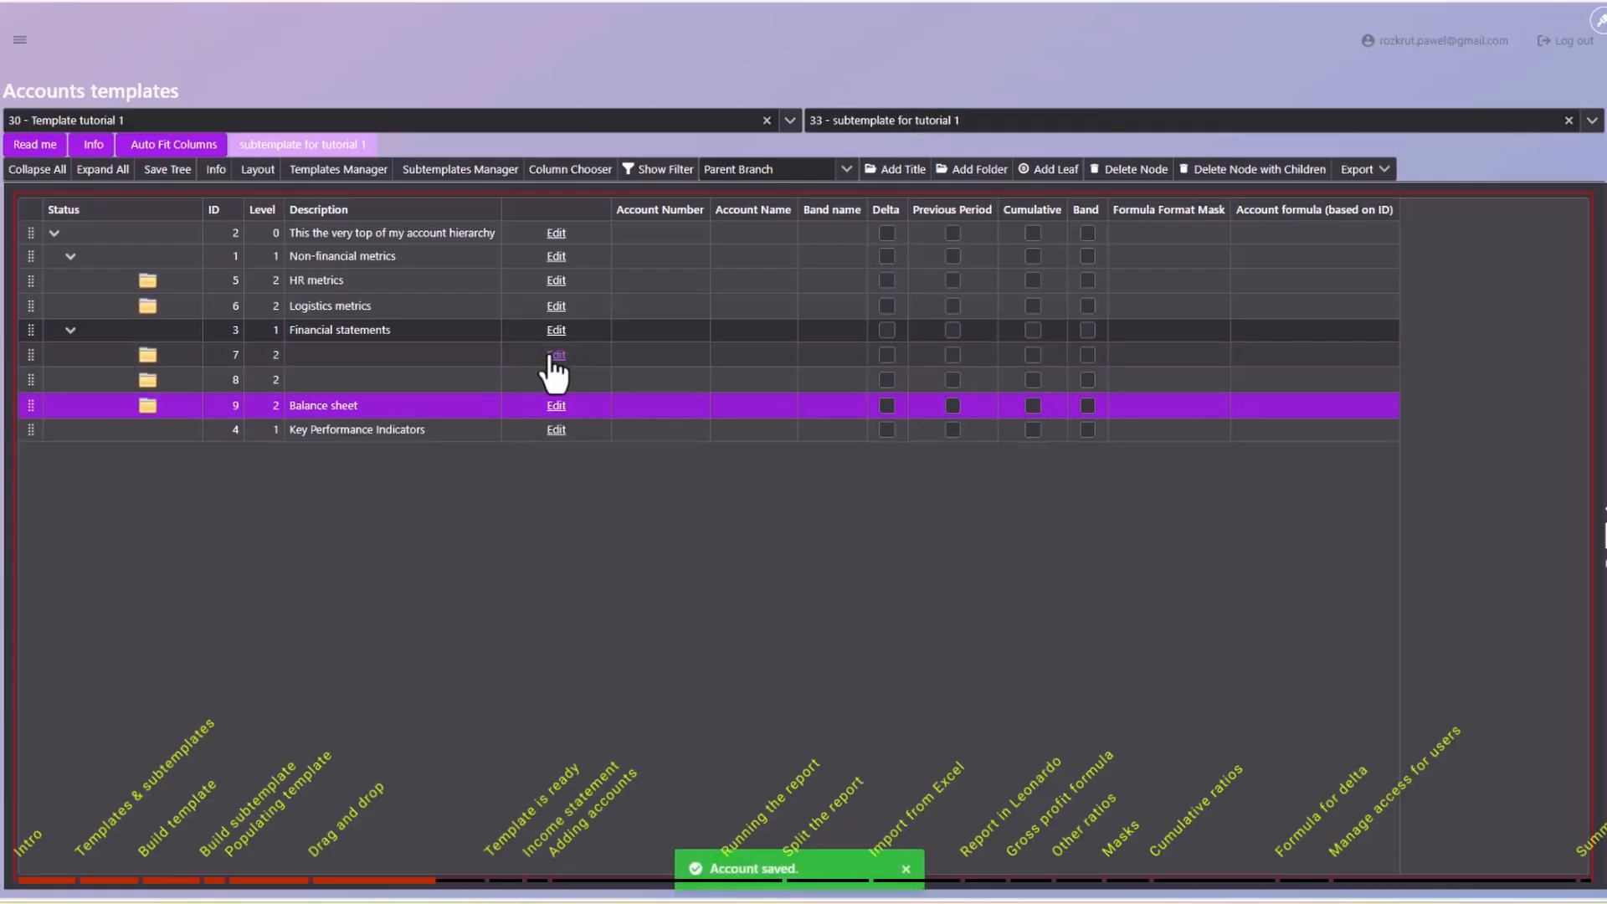
Set the description of the folder with ID 7 under Financial statements to "Income statement" and save it.
left_click(555, 355)
left_click(411, 355)
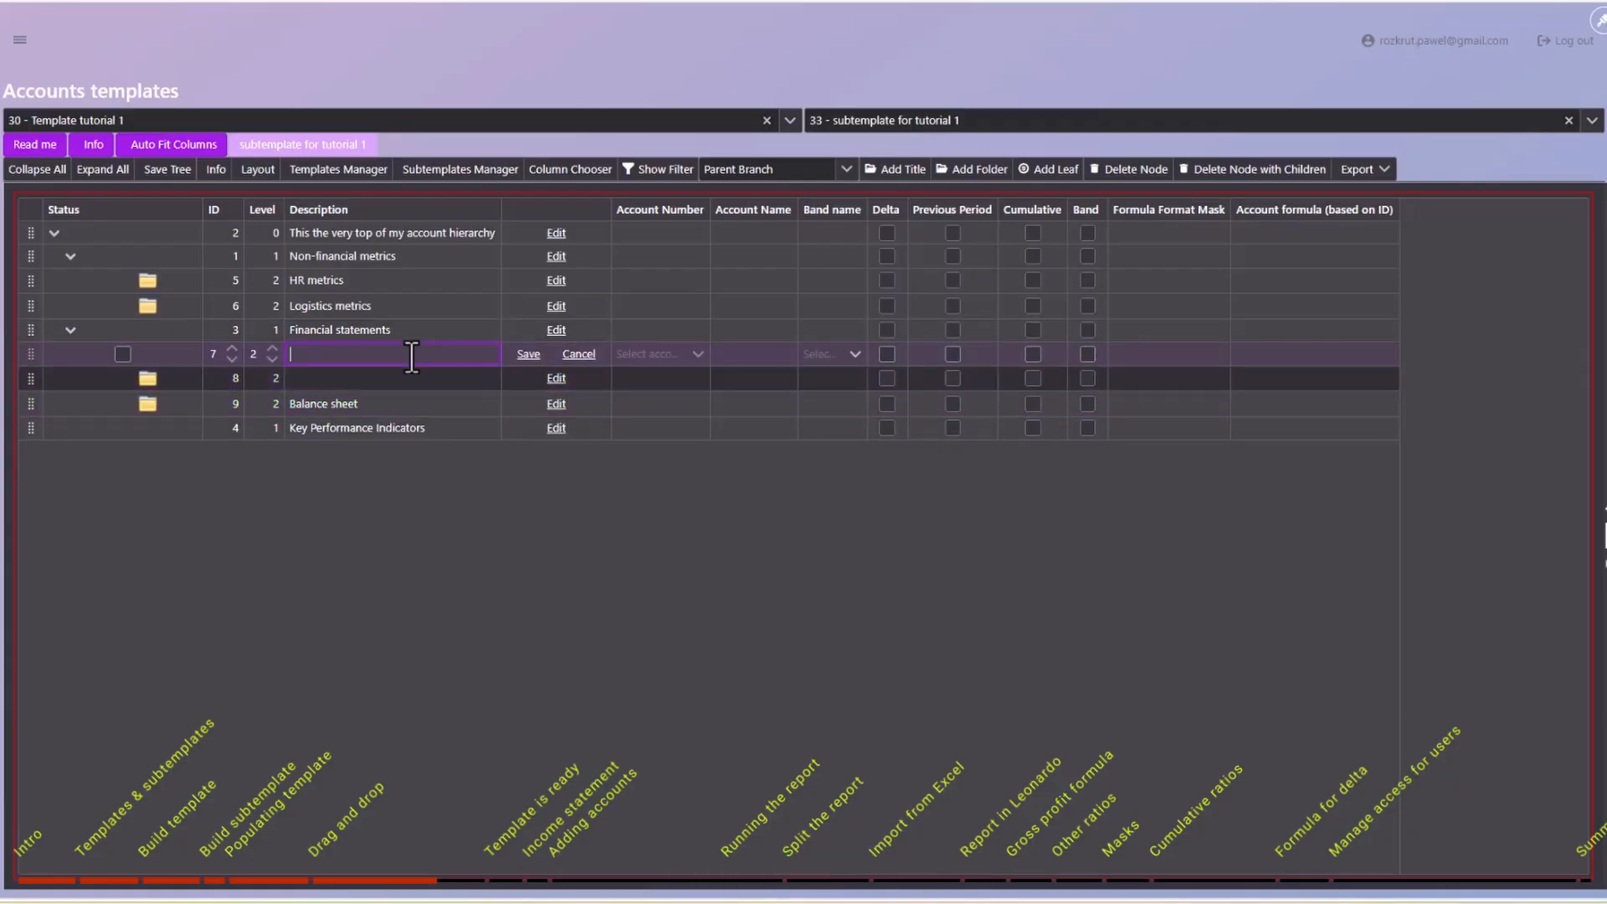
type("Income statement")
key("Return")
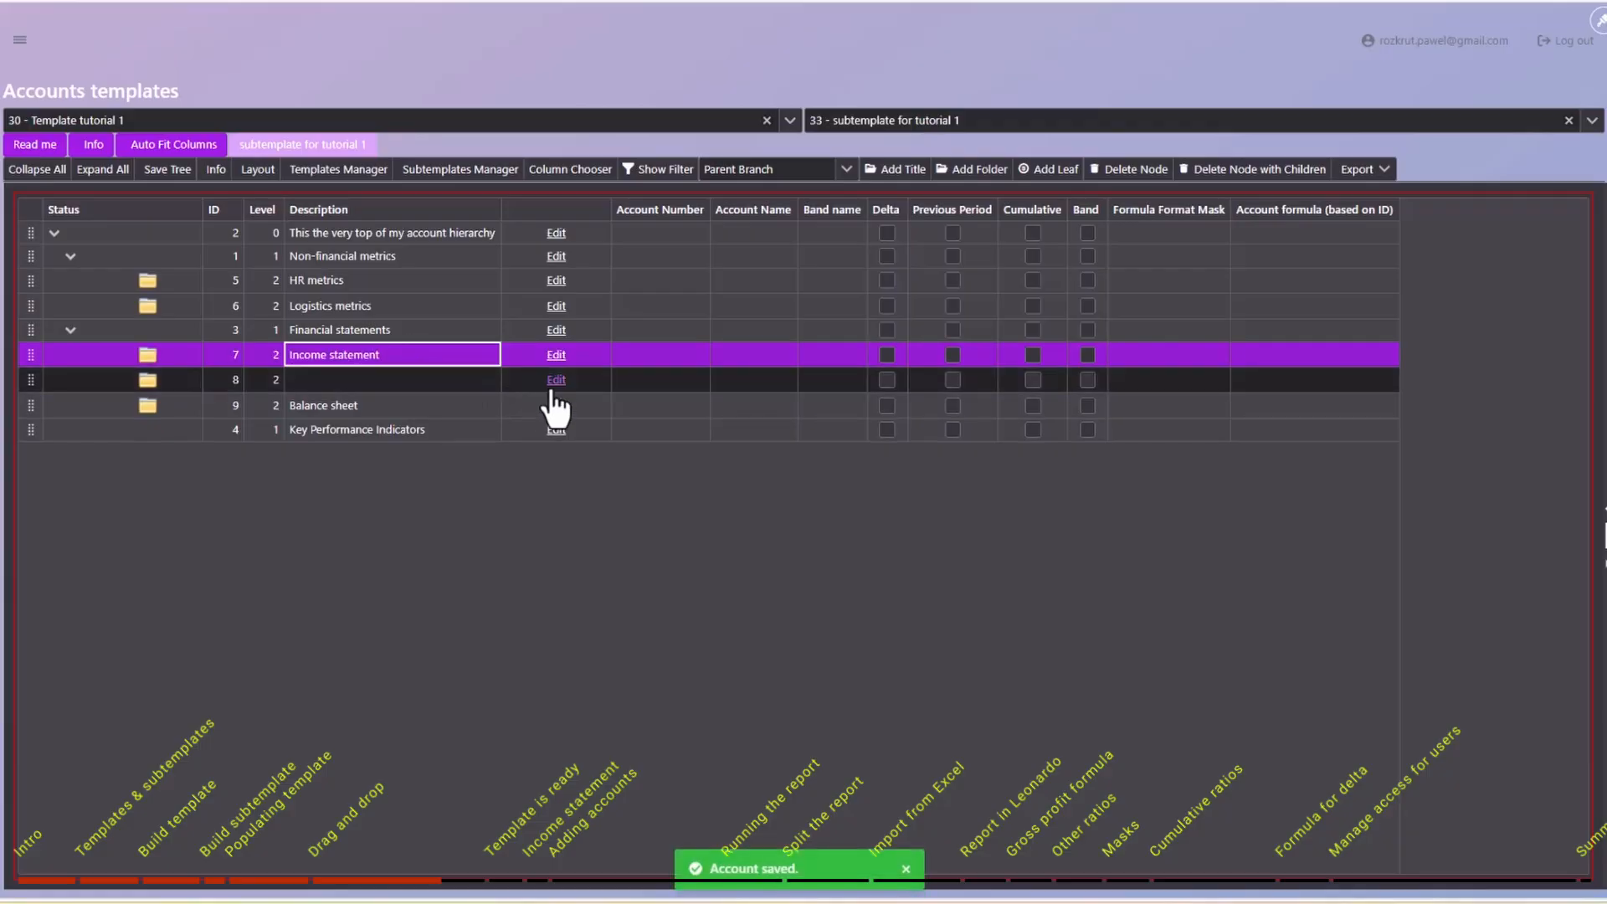
Set the description of the folder with ID 8 under Financial statements to "Cash flow" and save it.
left_click(554, 381)
type("ca")
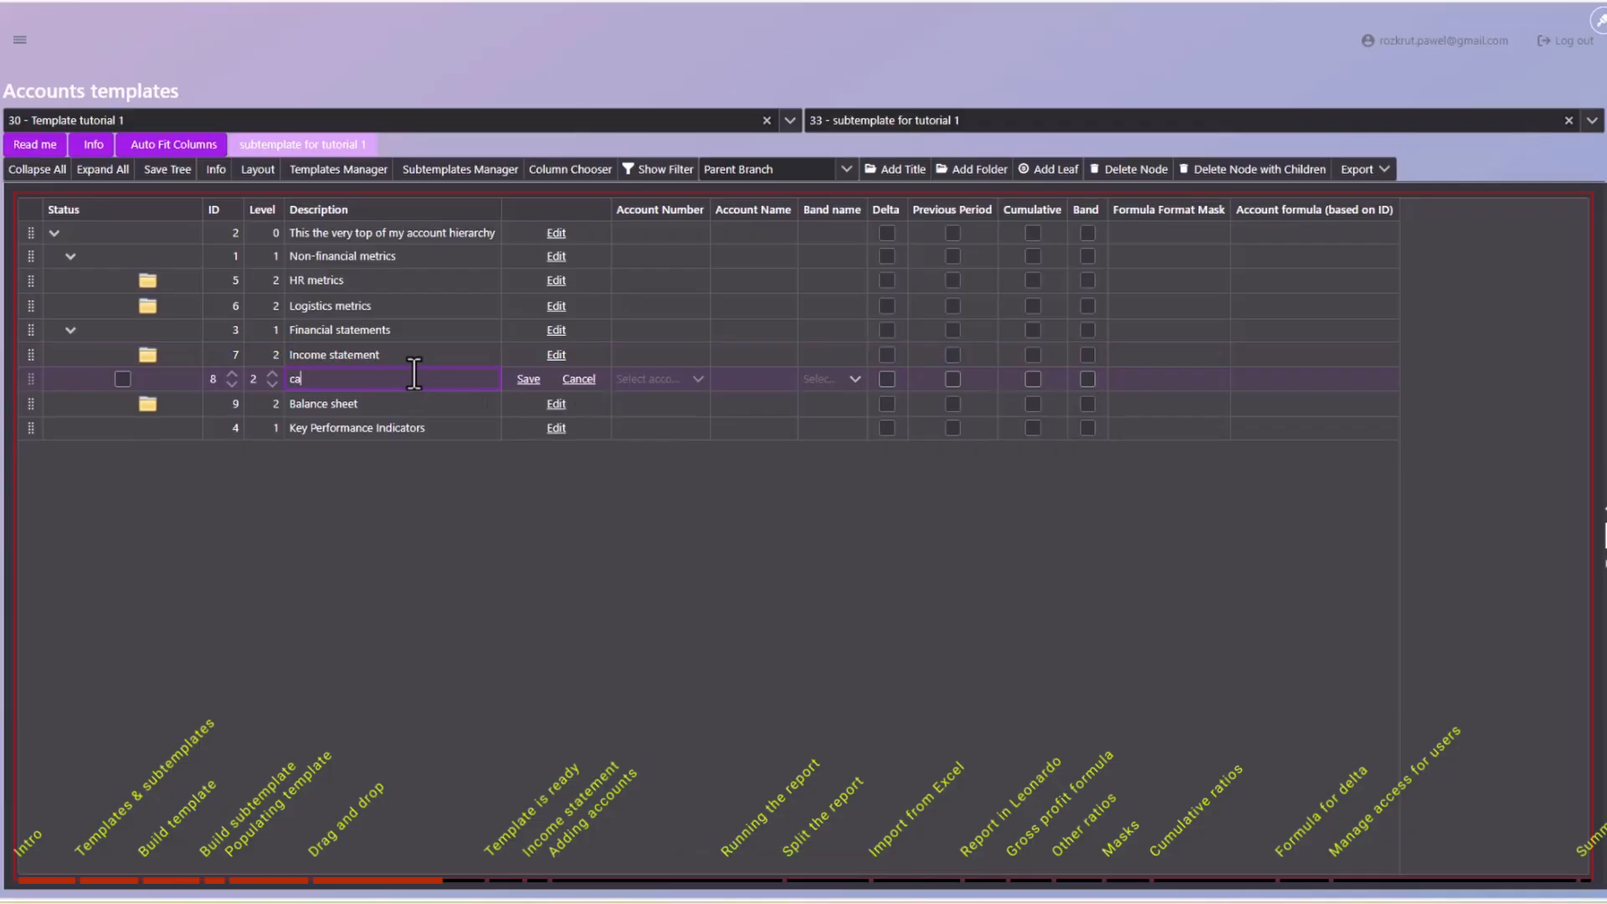
key("BackSpace")
key("BackSpace")
type("Cash flow")
key("Return")
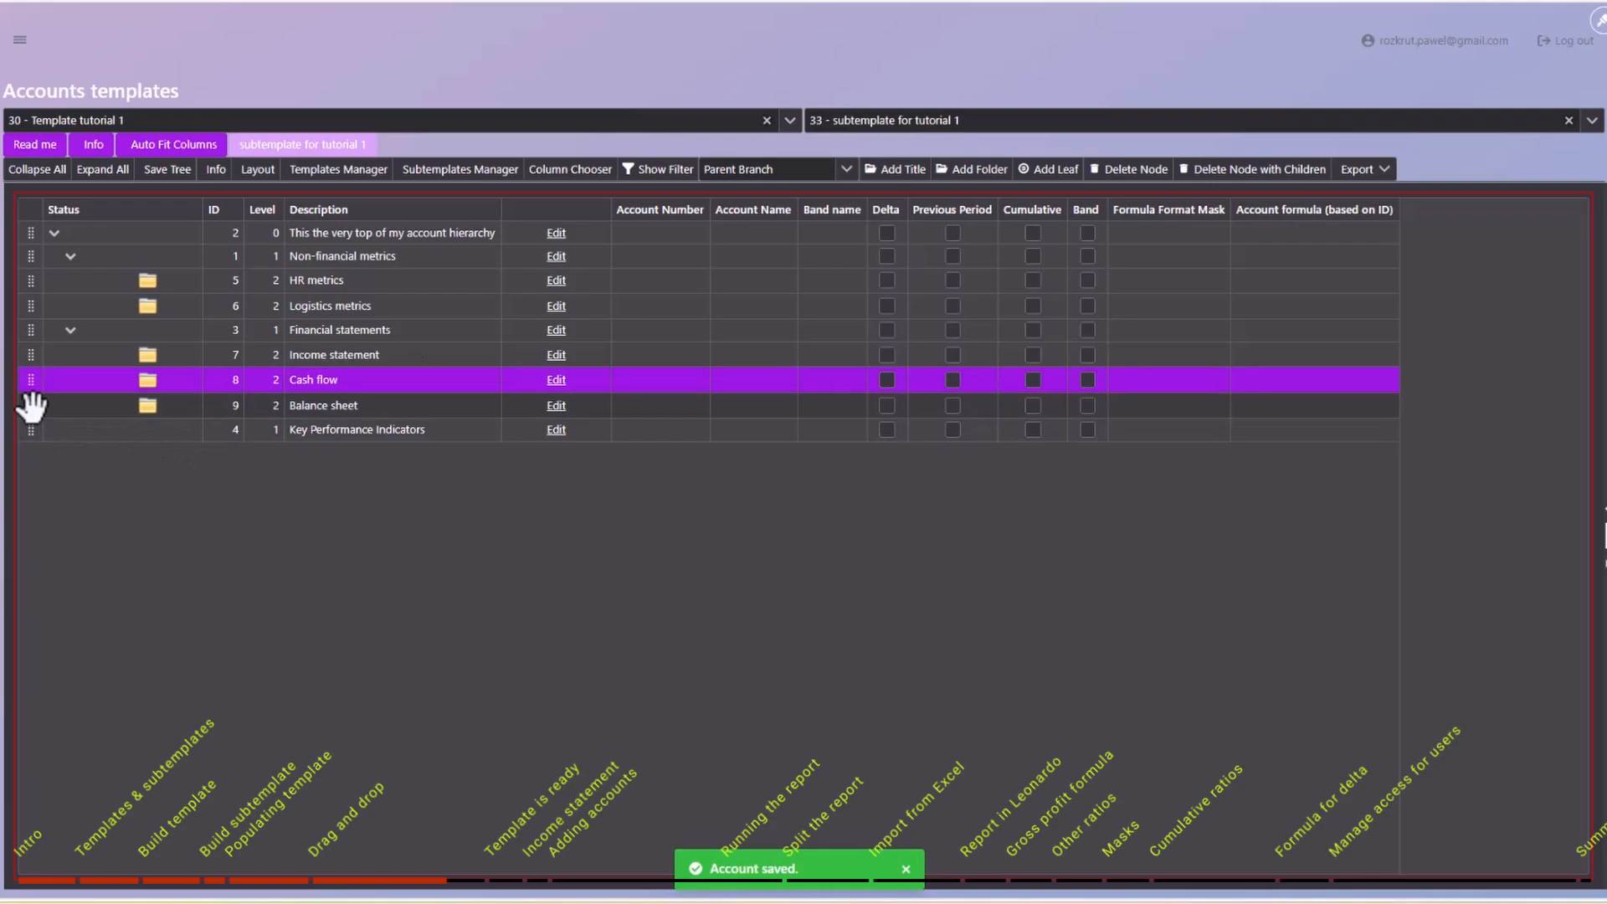
Move the Balance sheet folder above Income statement within the Financial statements branch.
left_click(50, 410)
left_click_drag(32, 408, 117, 346)
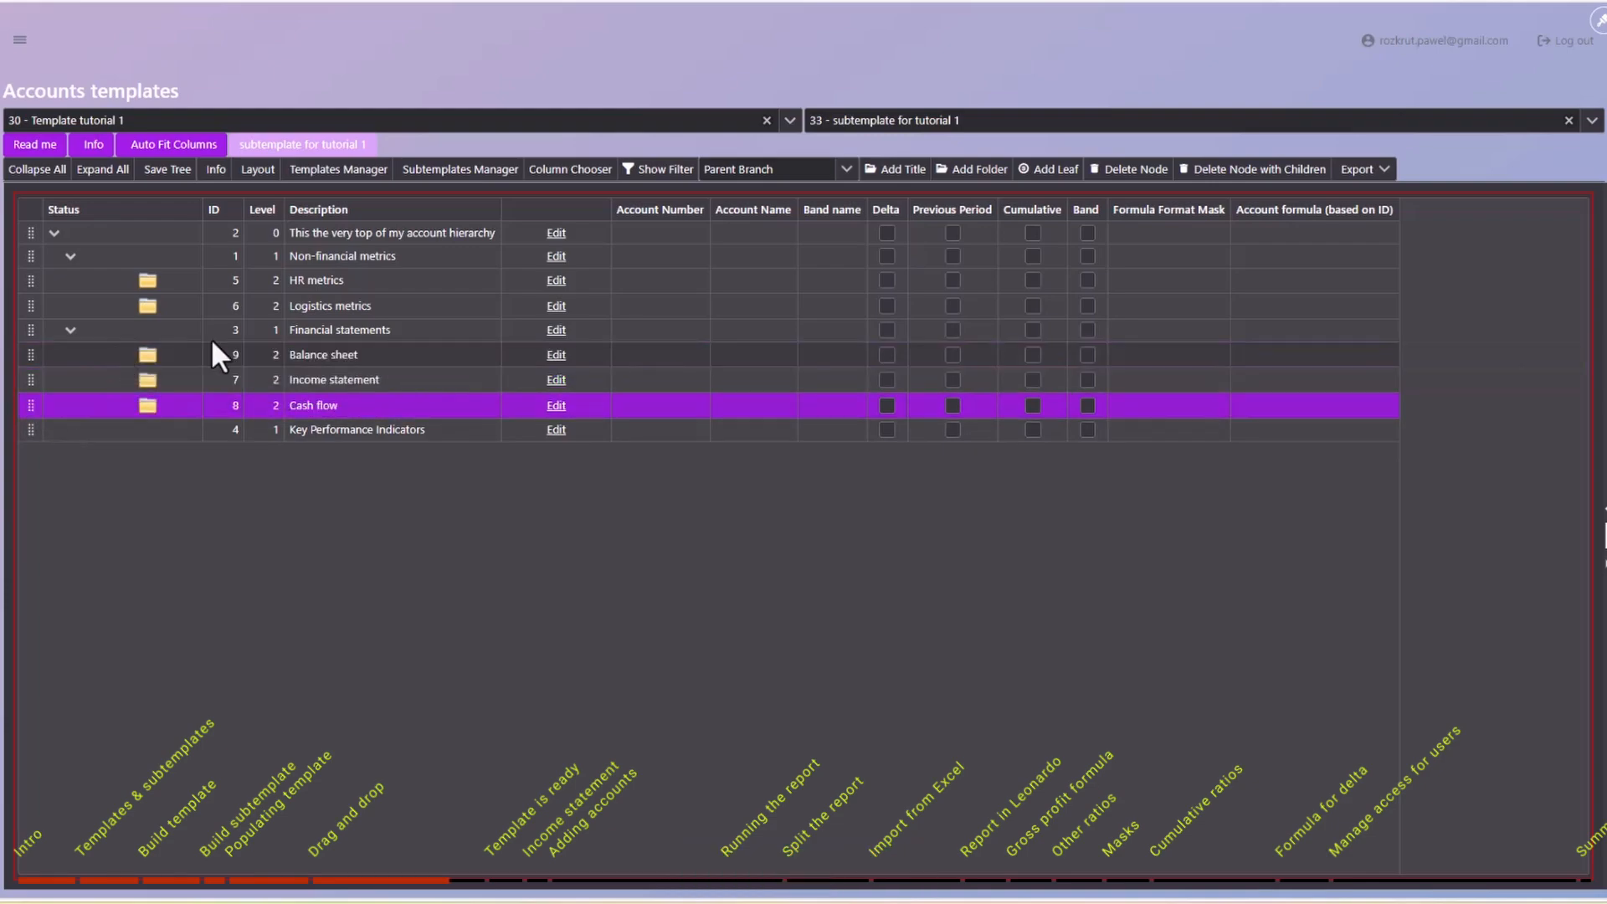
left_click(400, 329)
Add a folder under the Balance sheet folder and save its description as "Assets".
left_click(29, 169)
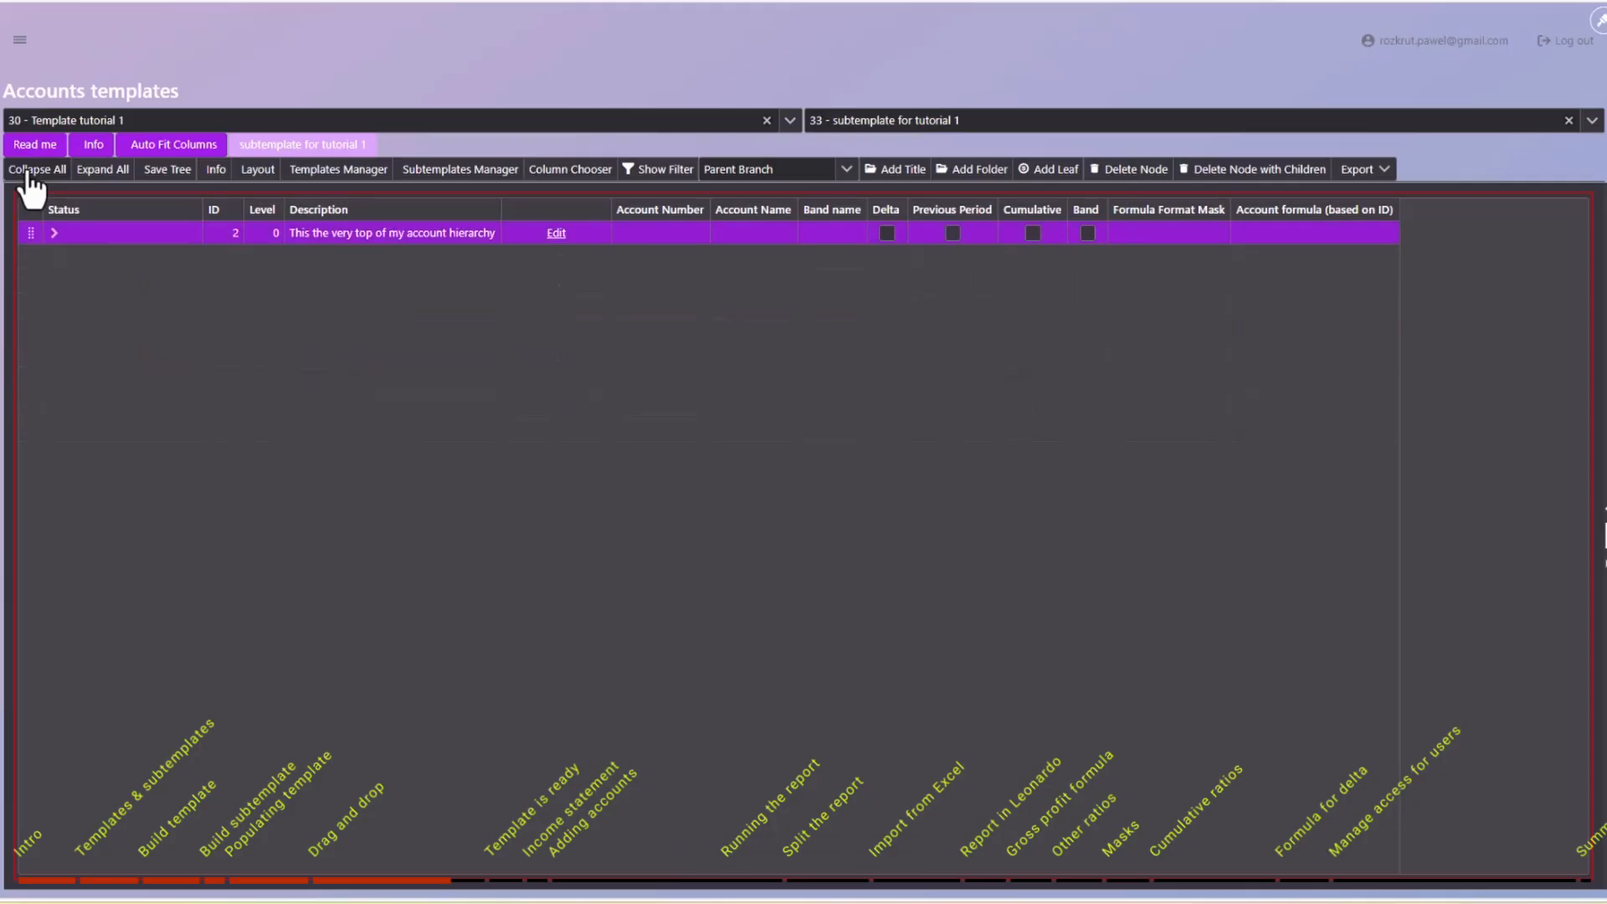
left_click(54, 236)
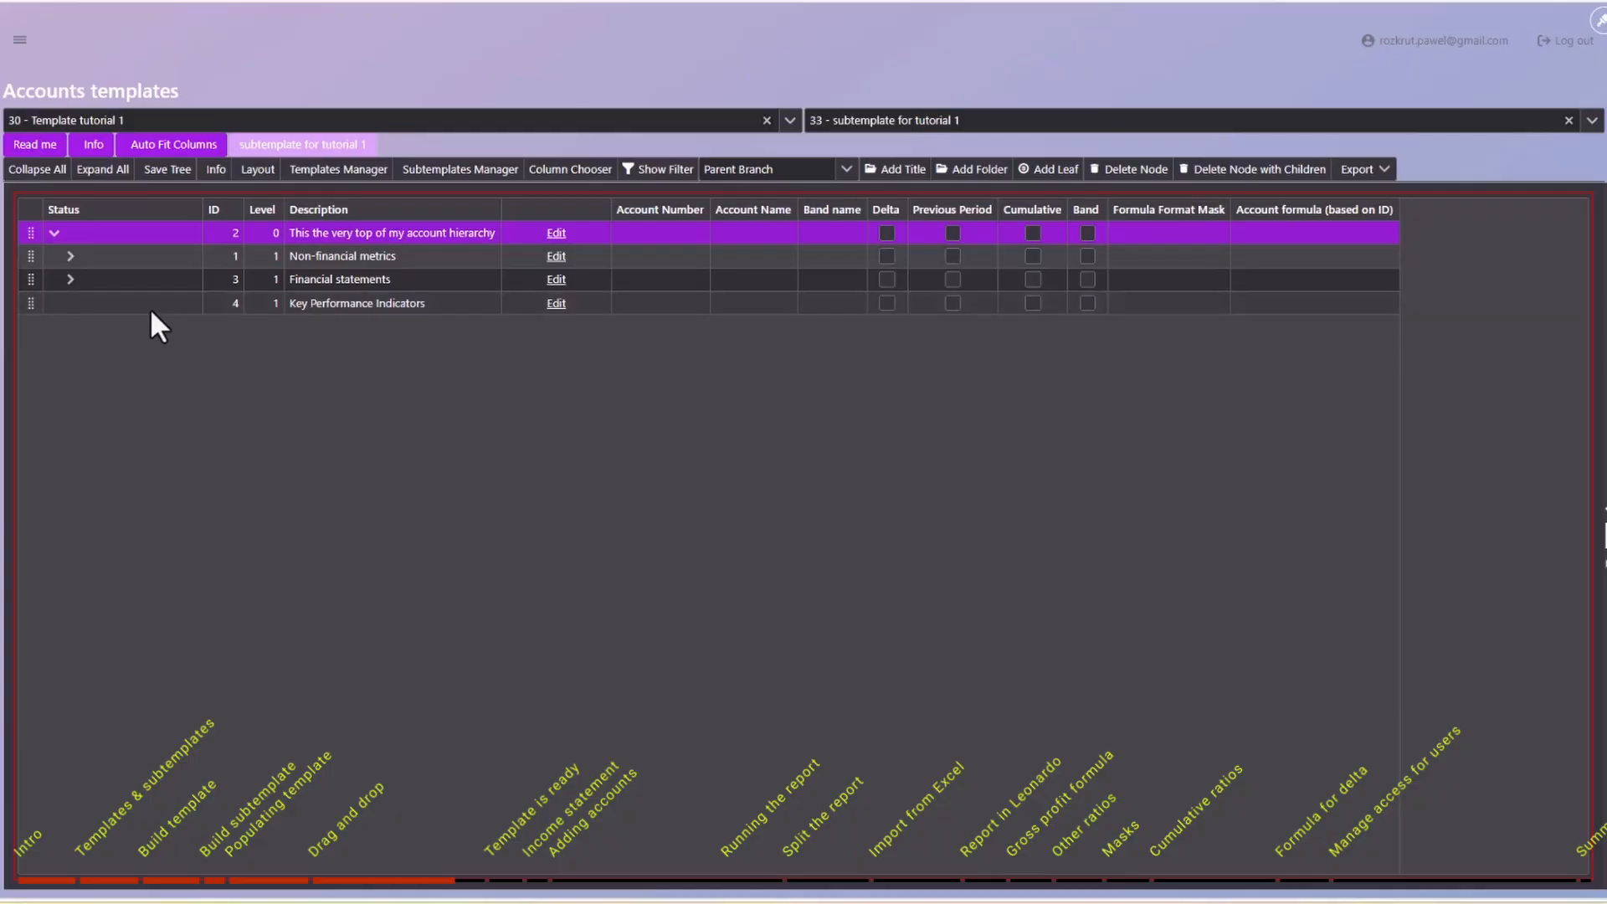
left_click(70, 258)
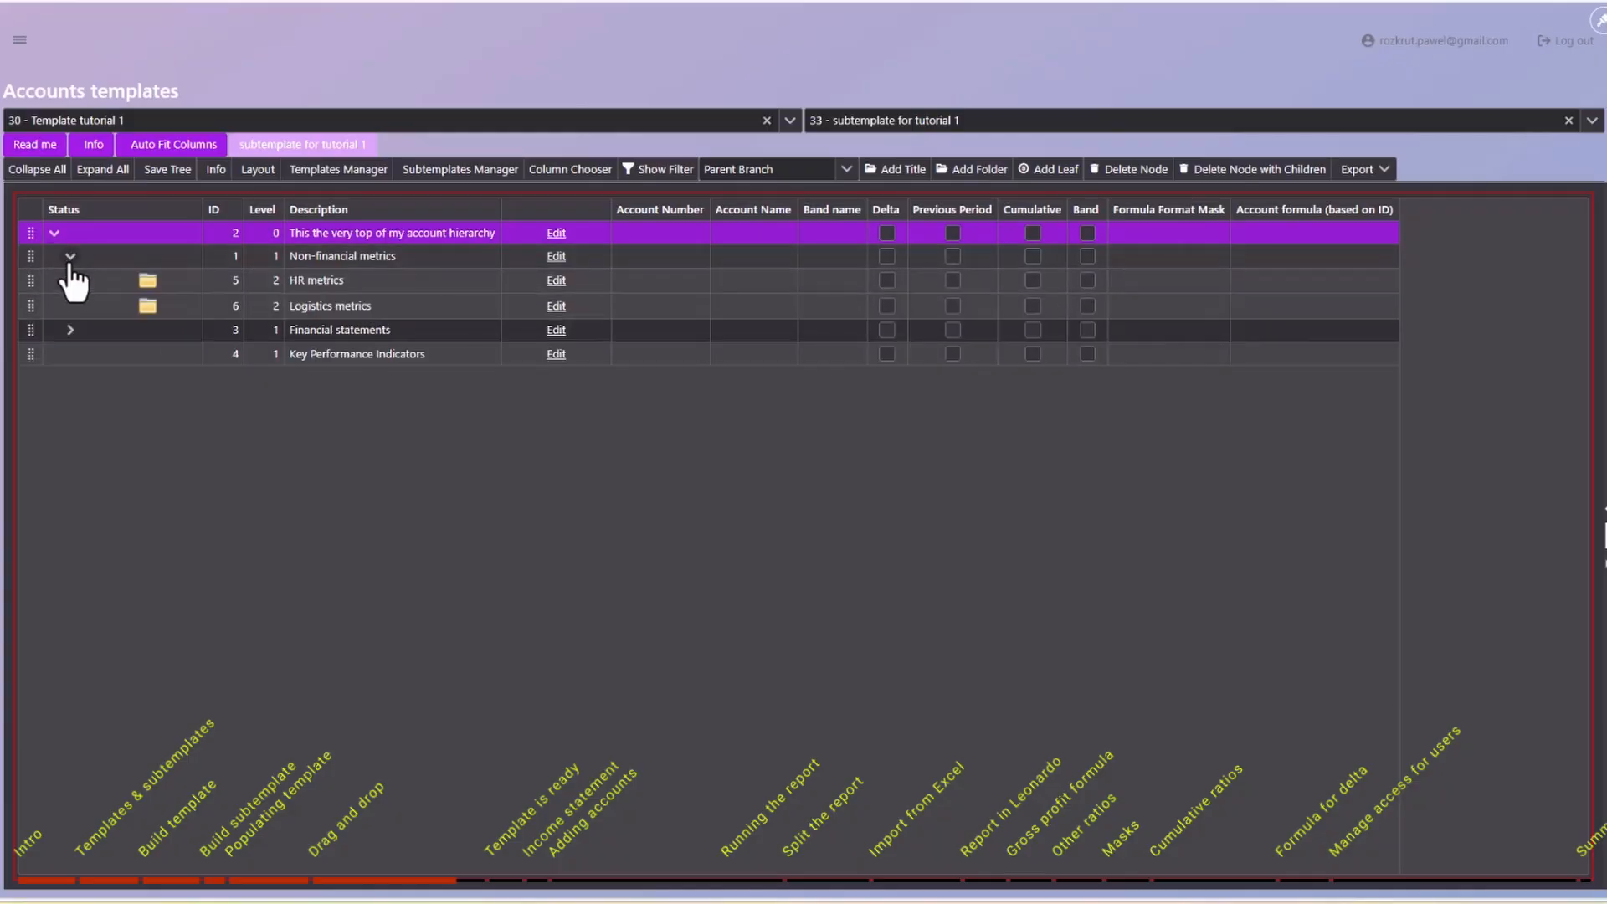
left_click(70, 331)
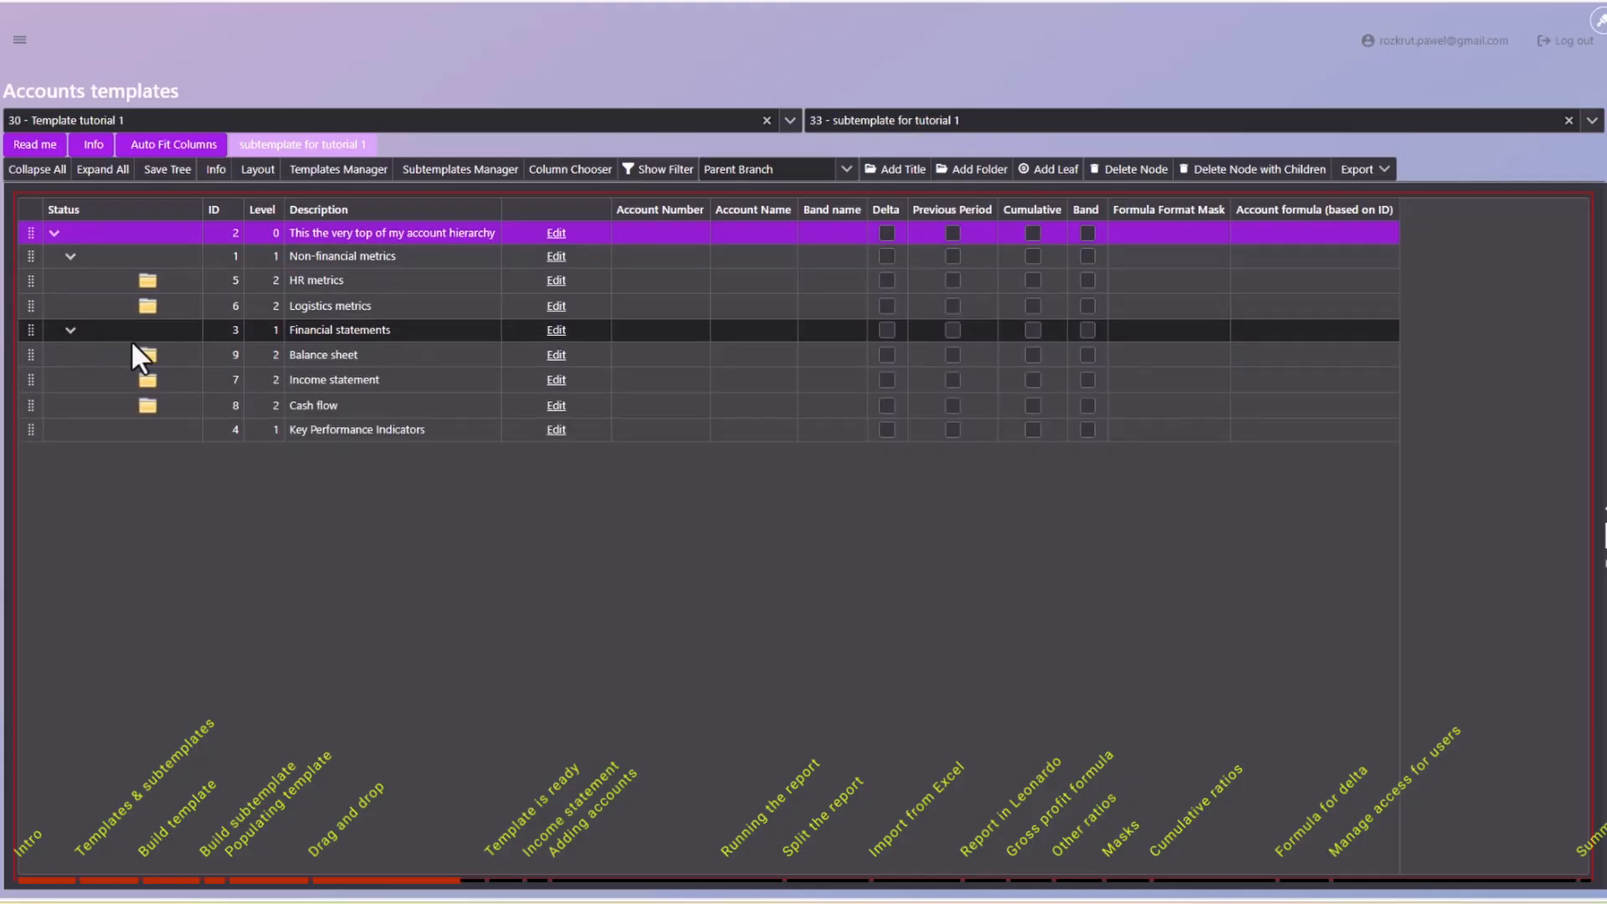
left_click(163, 355)
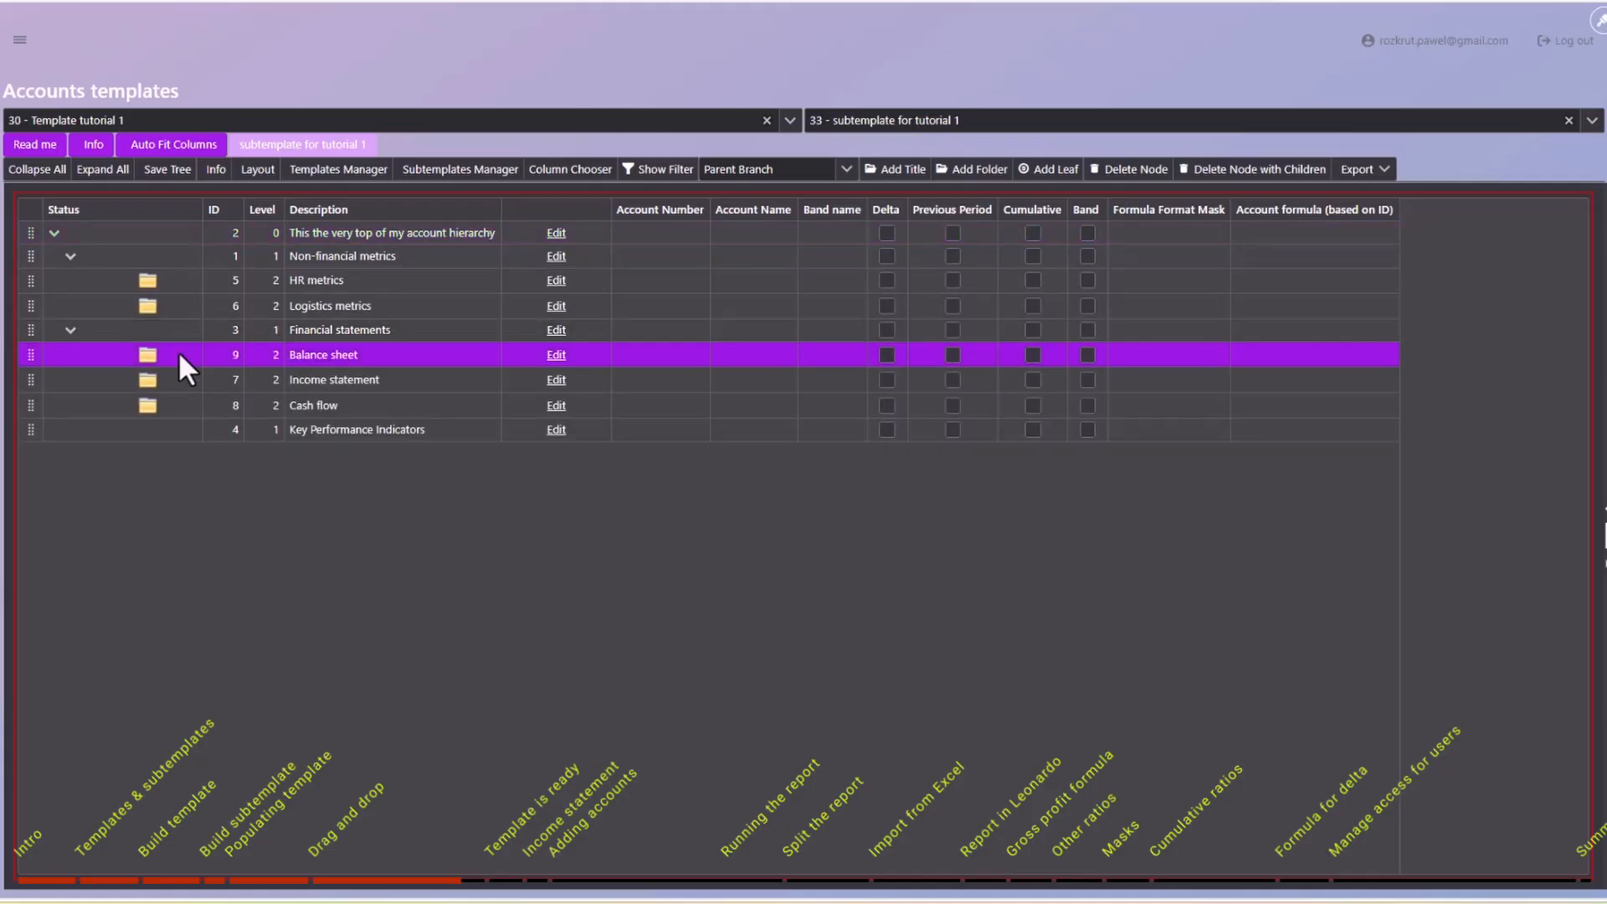
left_click(971, 170)
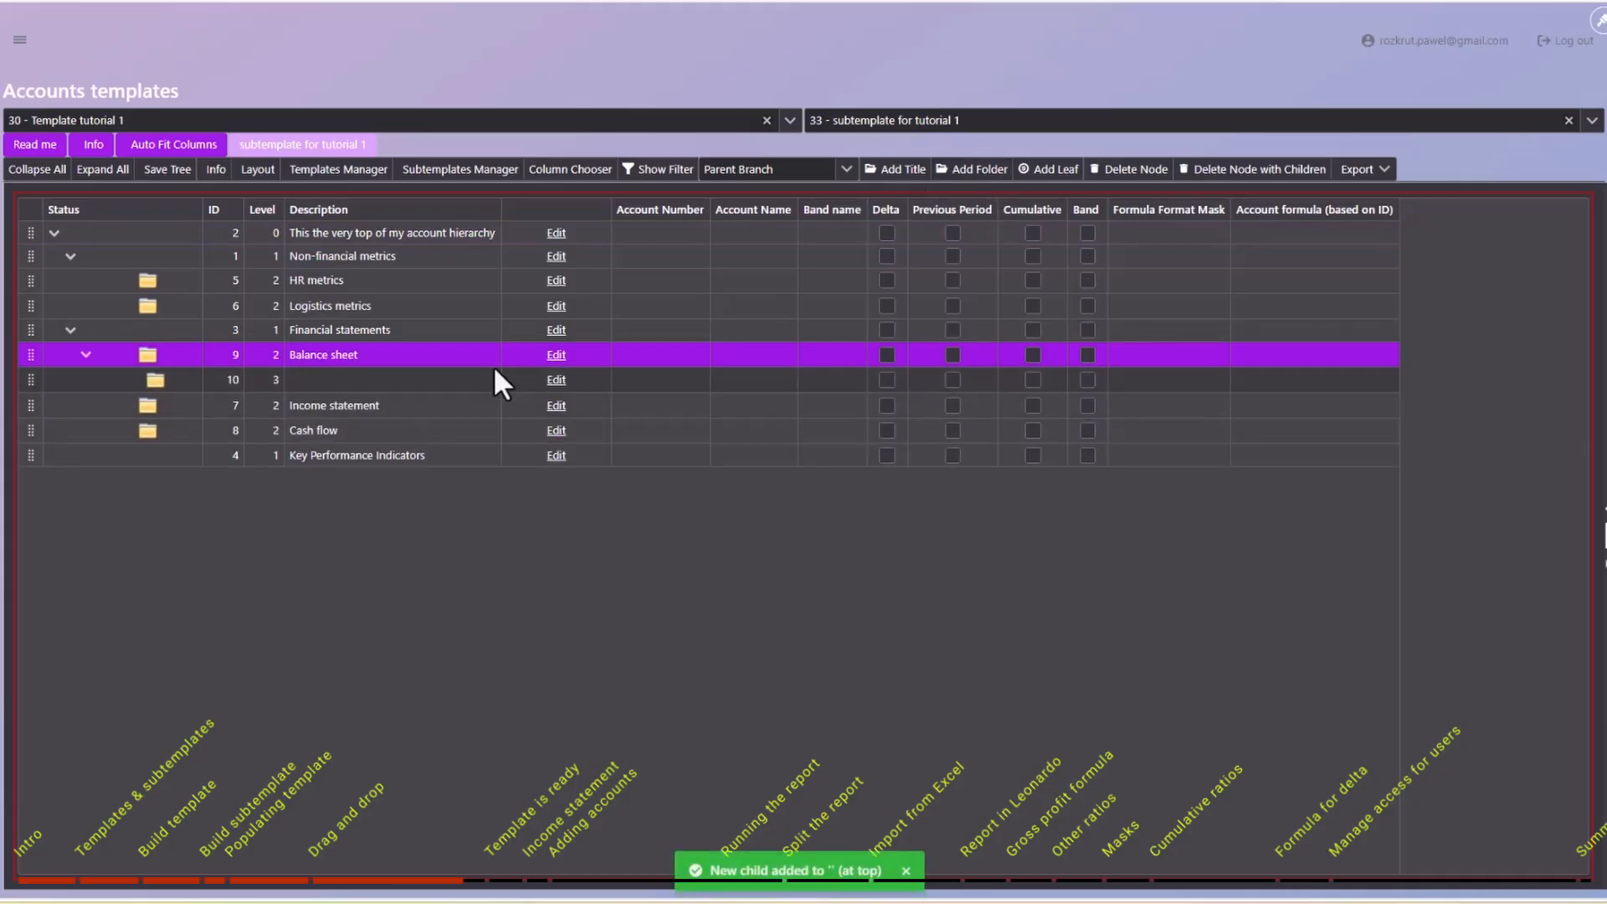
left_click(556, 381)
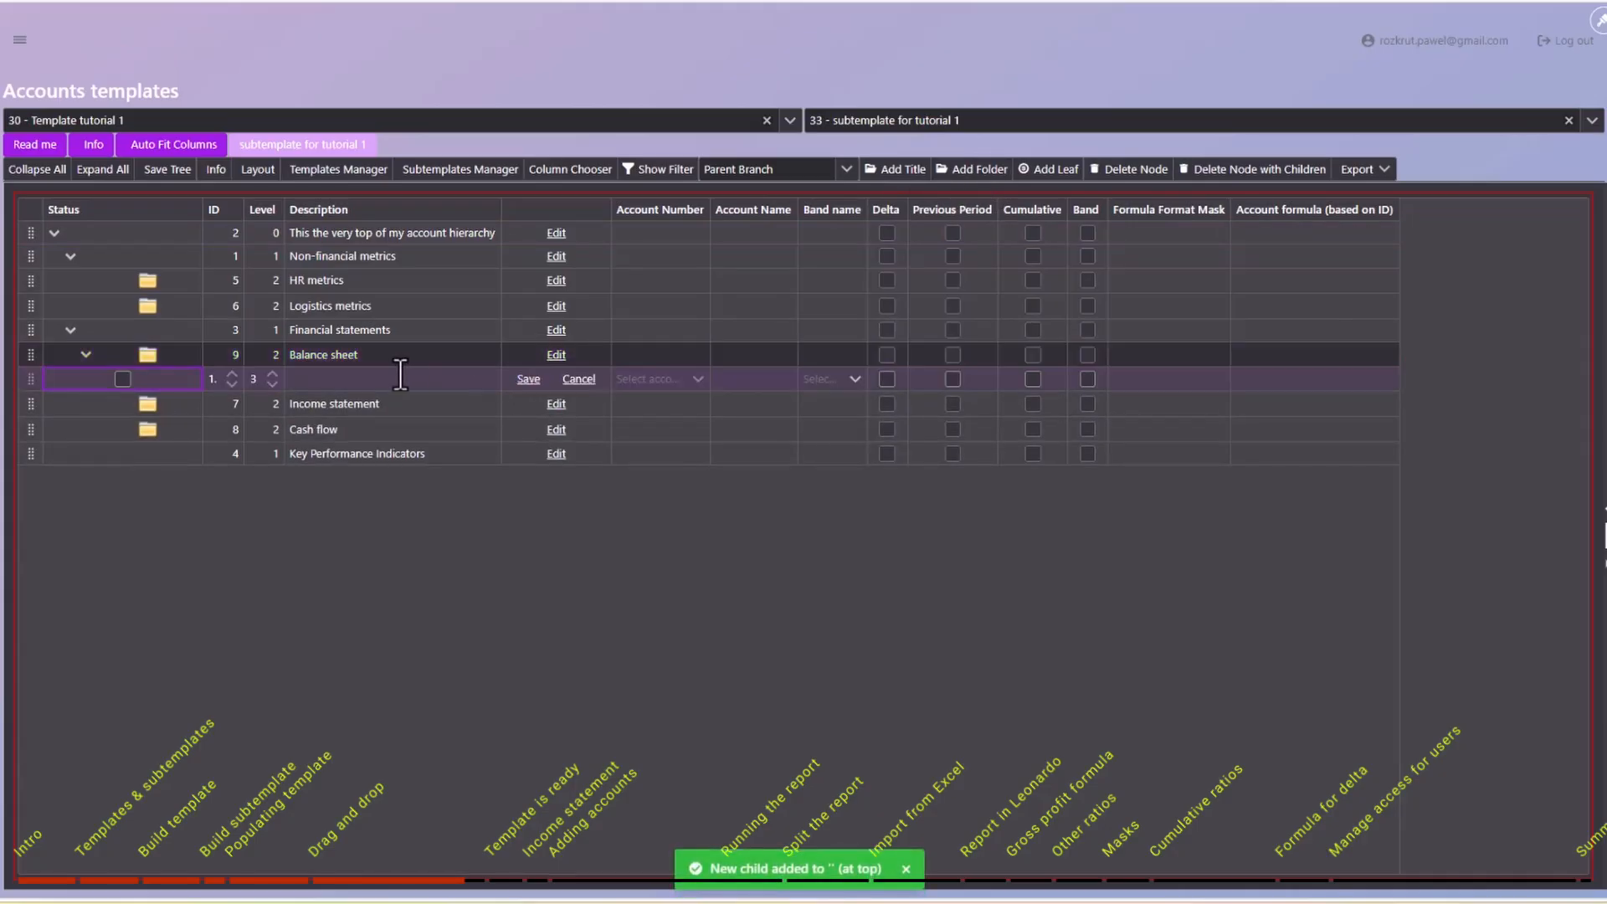
left_click(403, 379)
type("Assets")
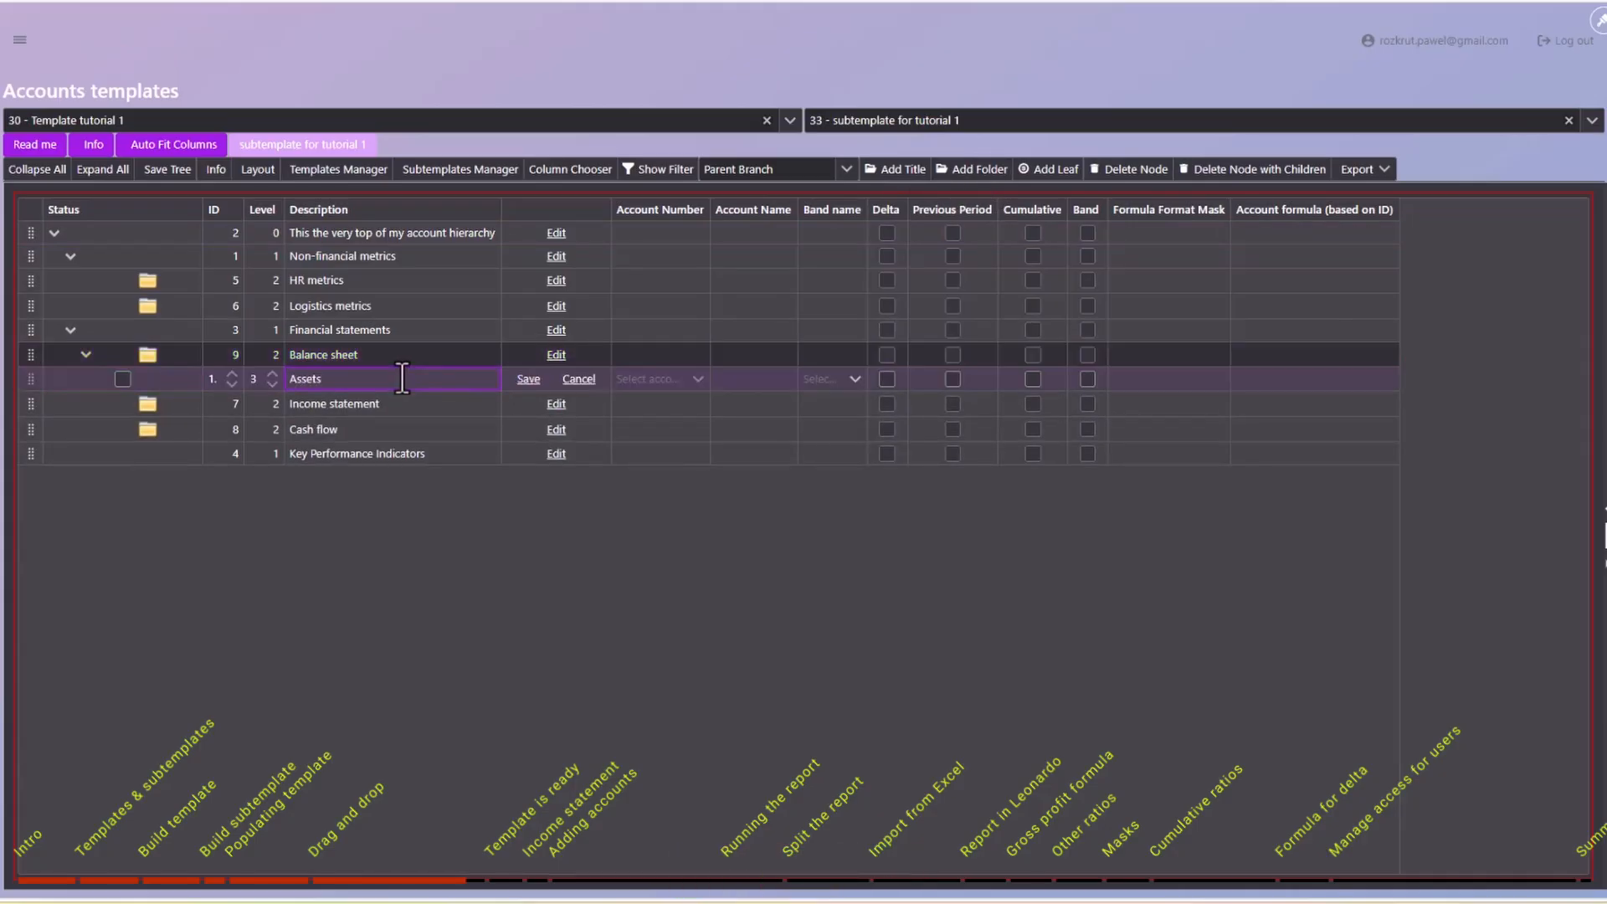
key("Return")
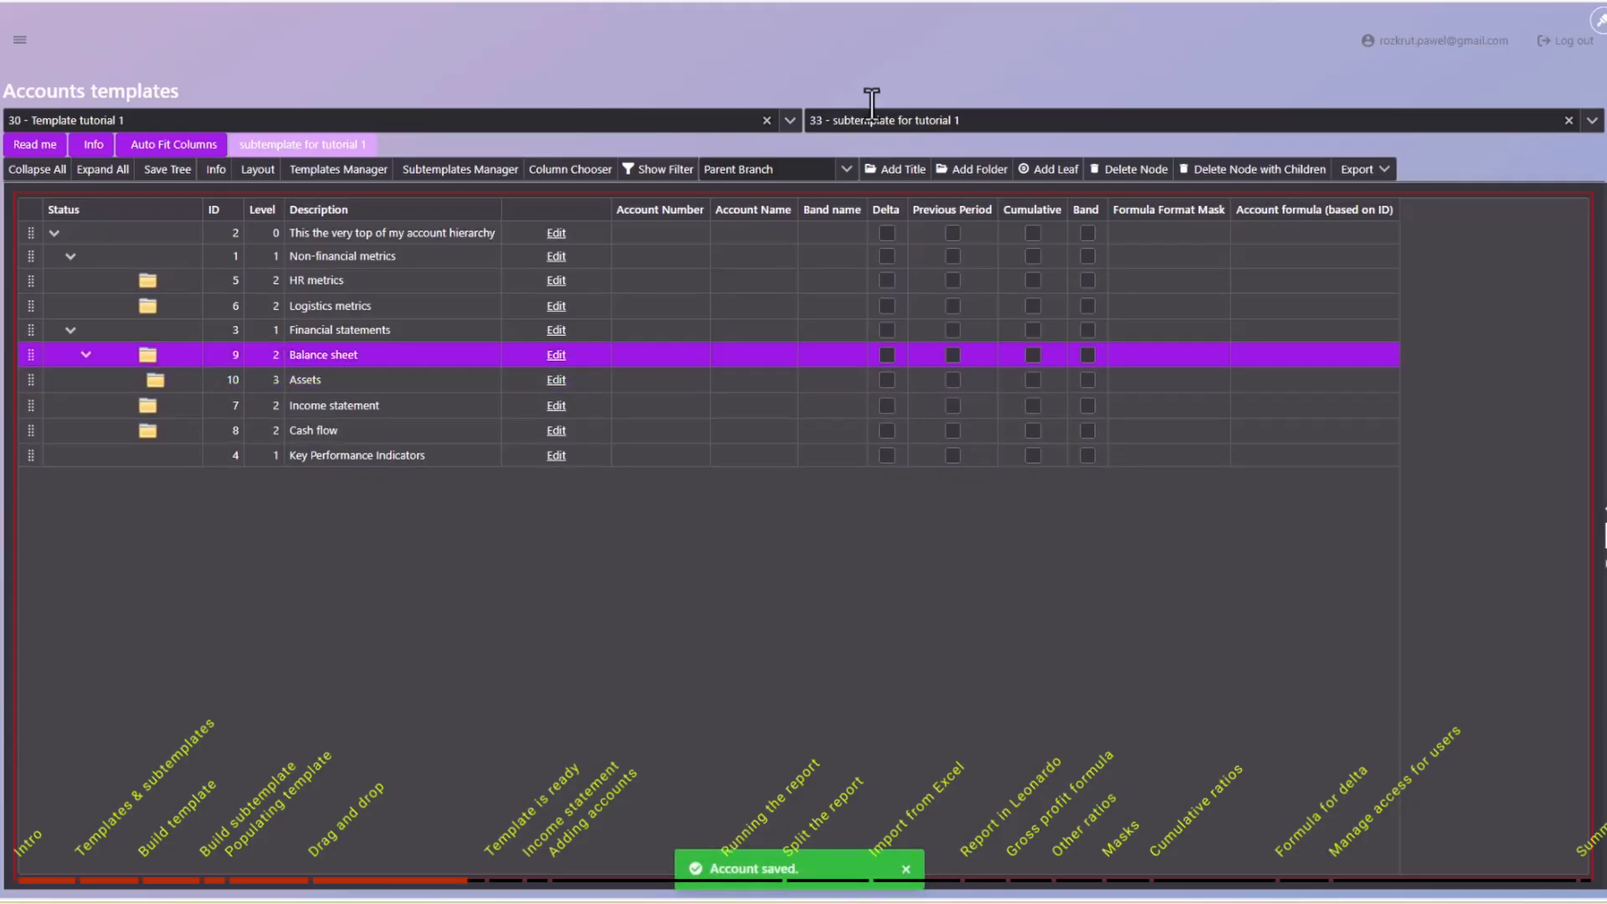
Add a second folder under Balance sheet and describe it as "Liabilities".
left_click(958, 171)
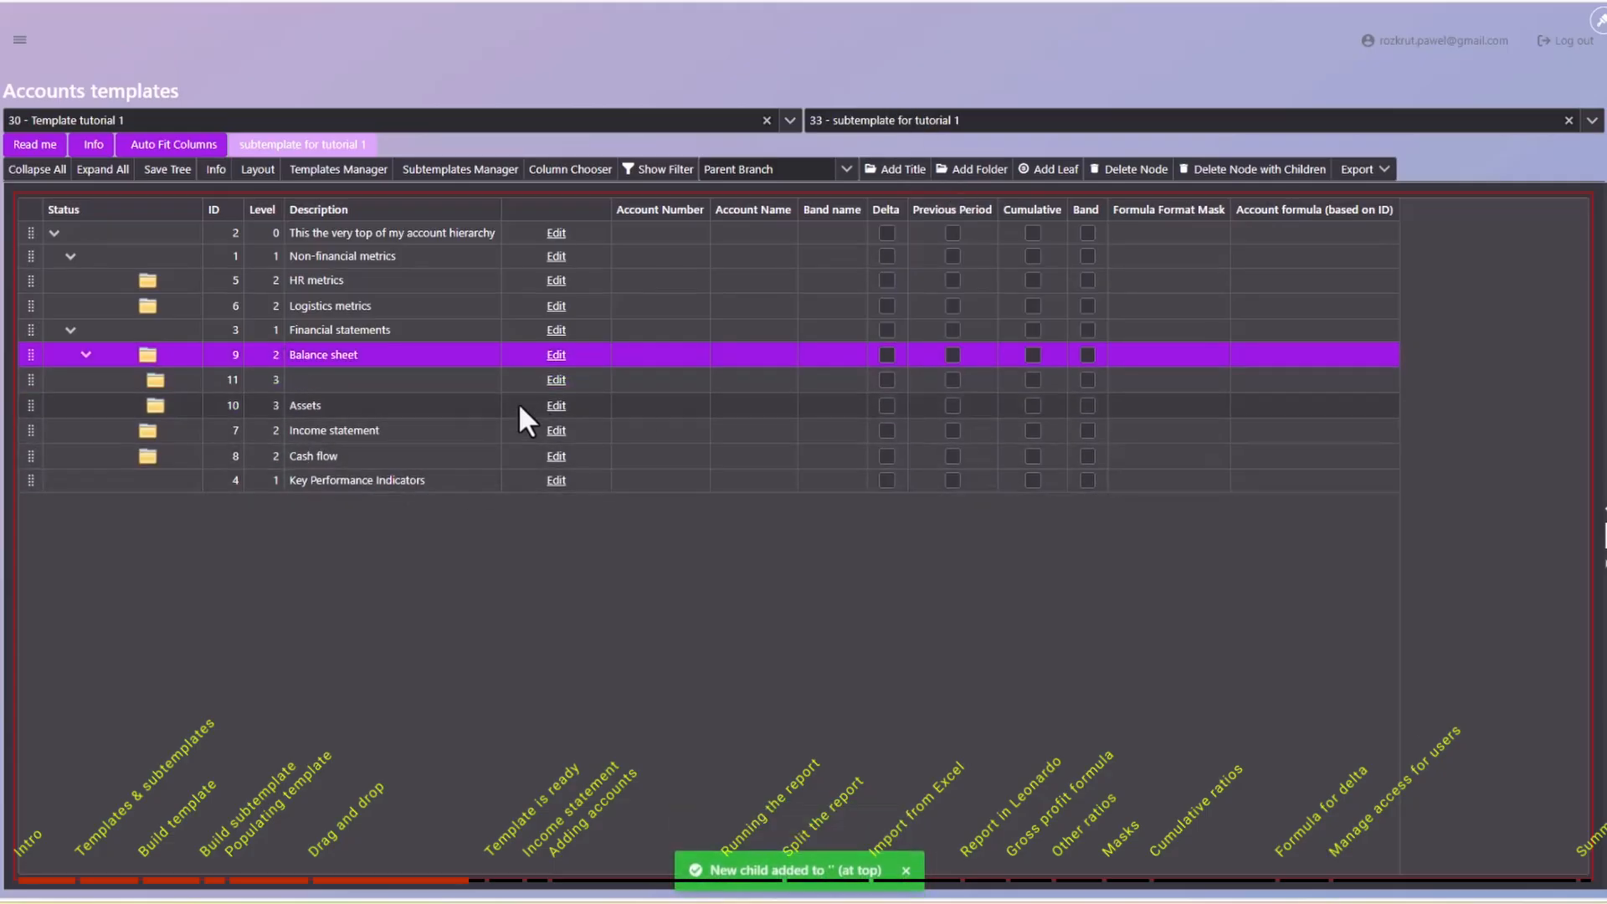
left_click(361, 381)
type("Liabilities")
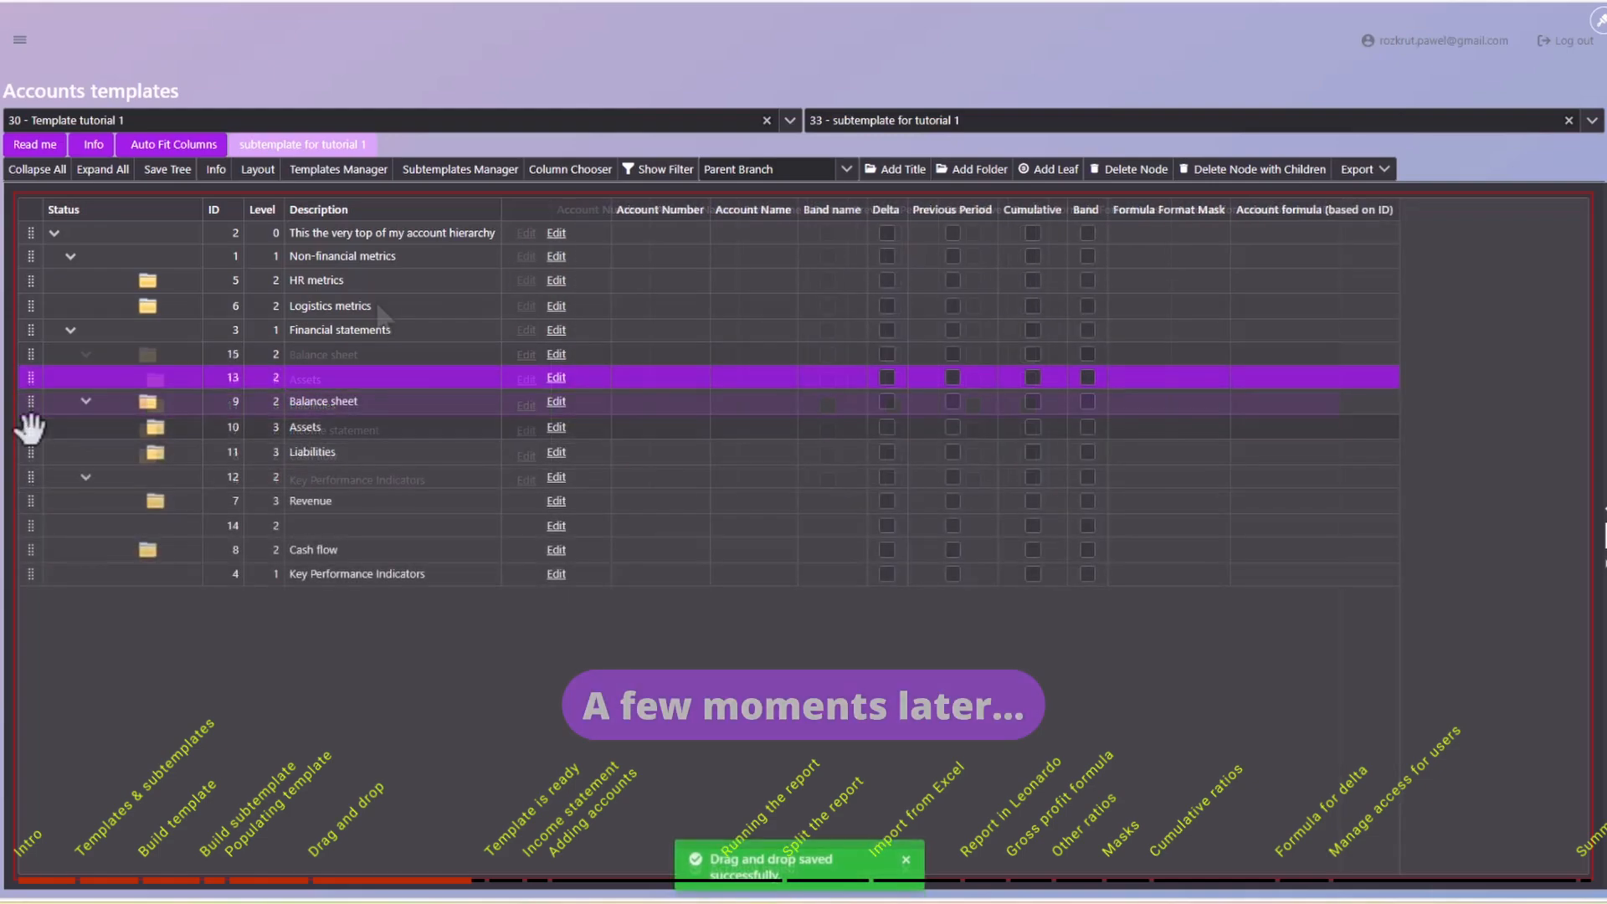
Move the Assets folder out of Balance sheet and nest it under the undescribed title with ID 13.
left_click(64, 431)
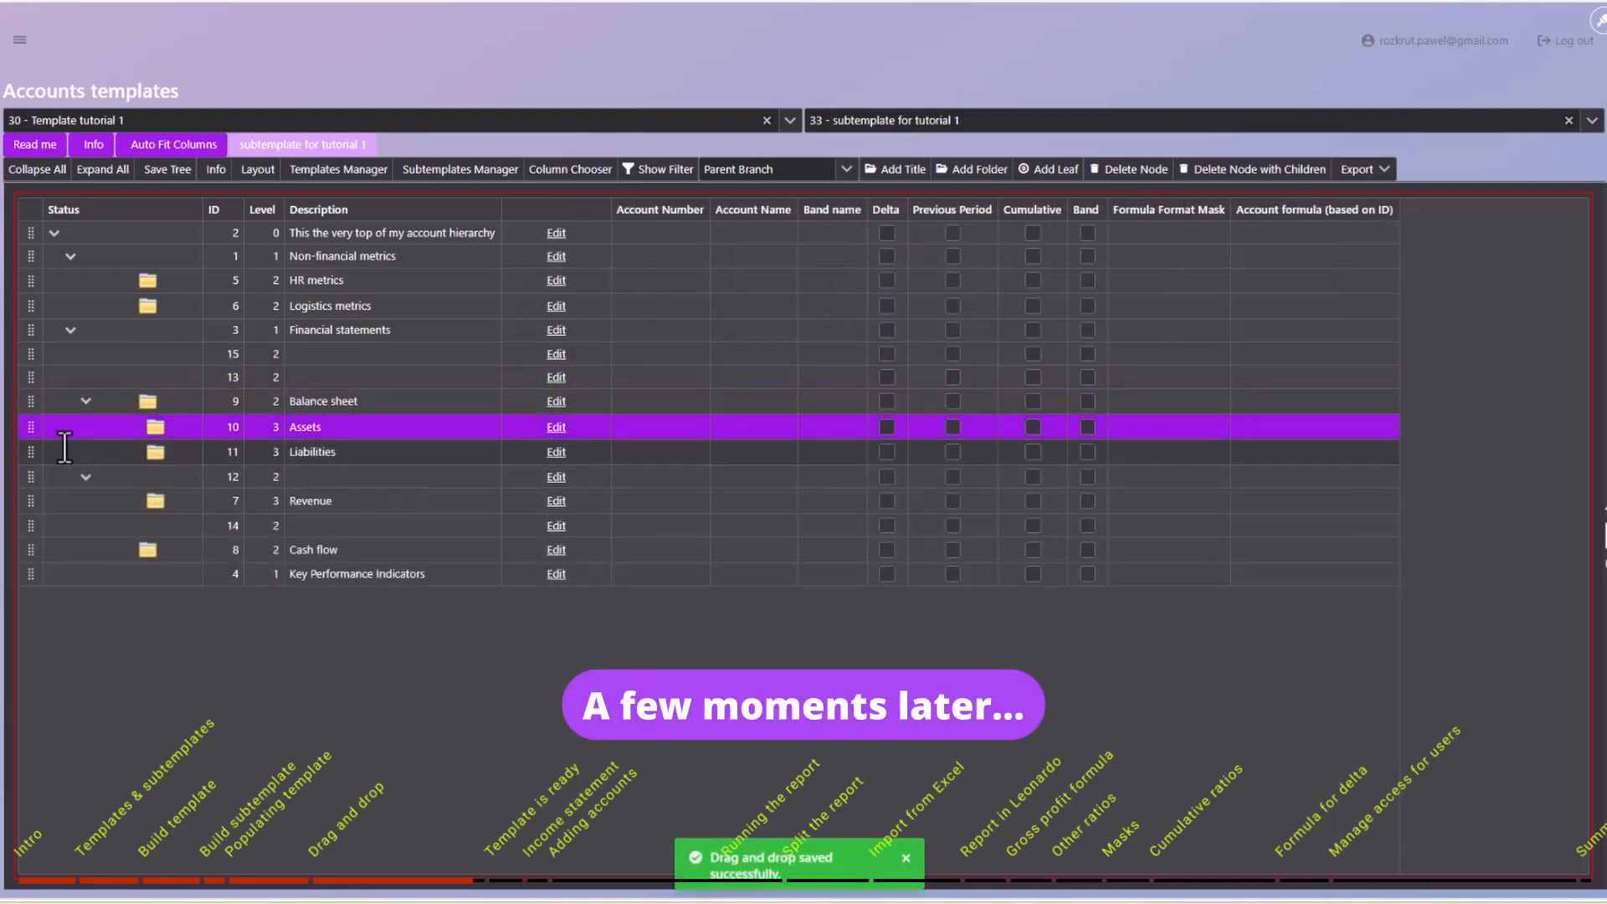
left_click(377, 401)
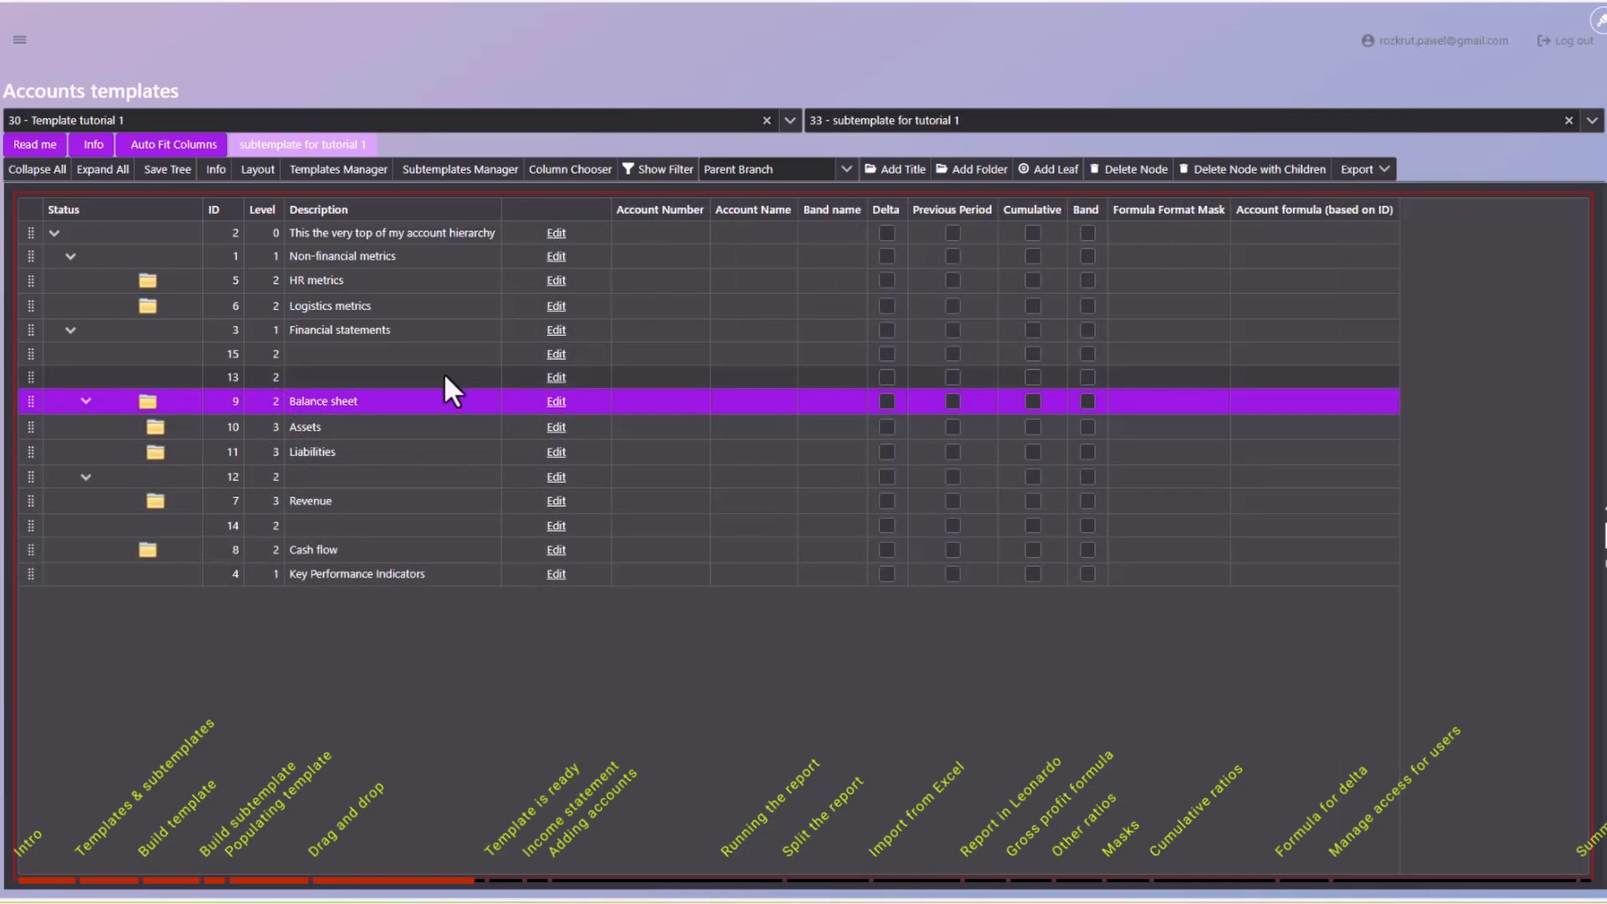
left_click(78, 425)
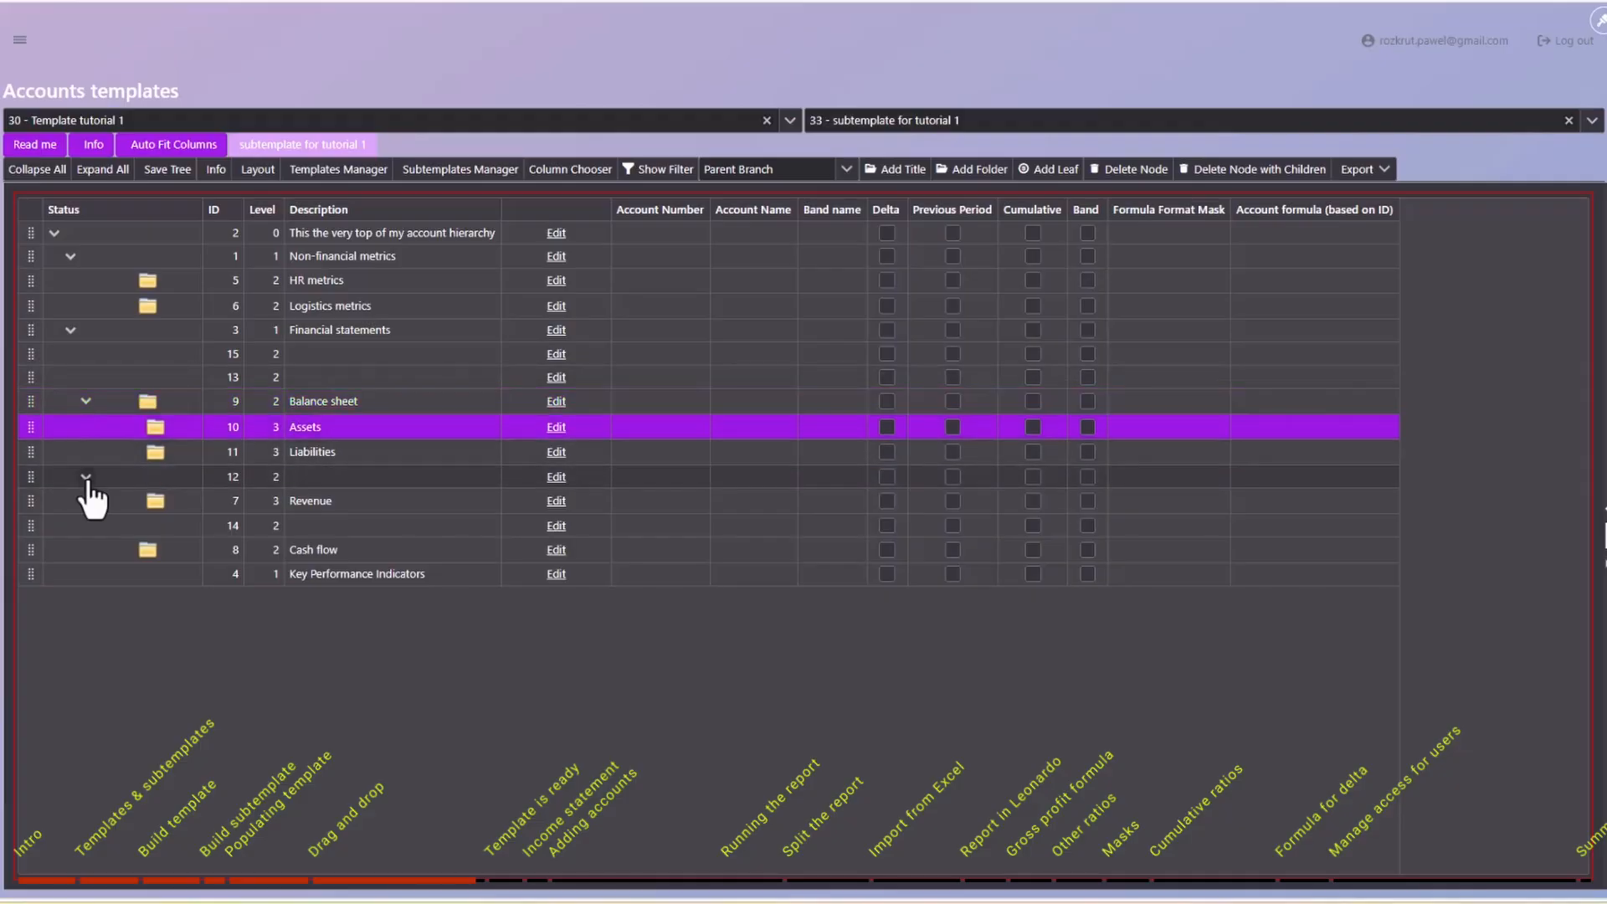
left_click(93, 451)
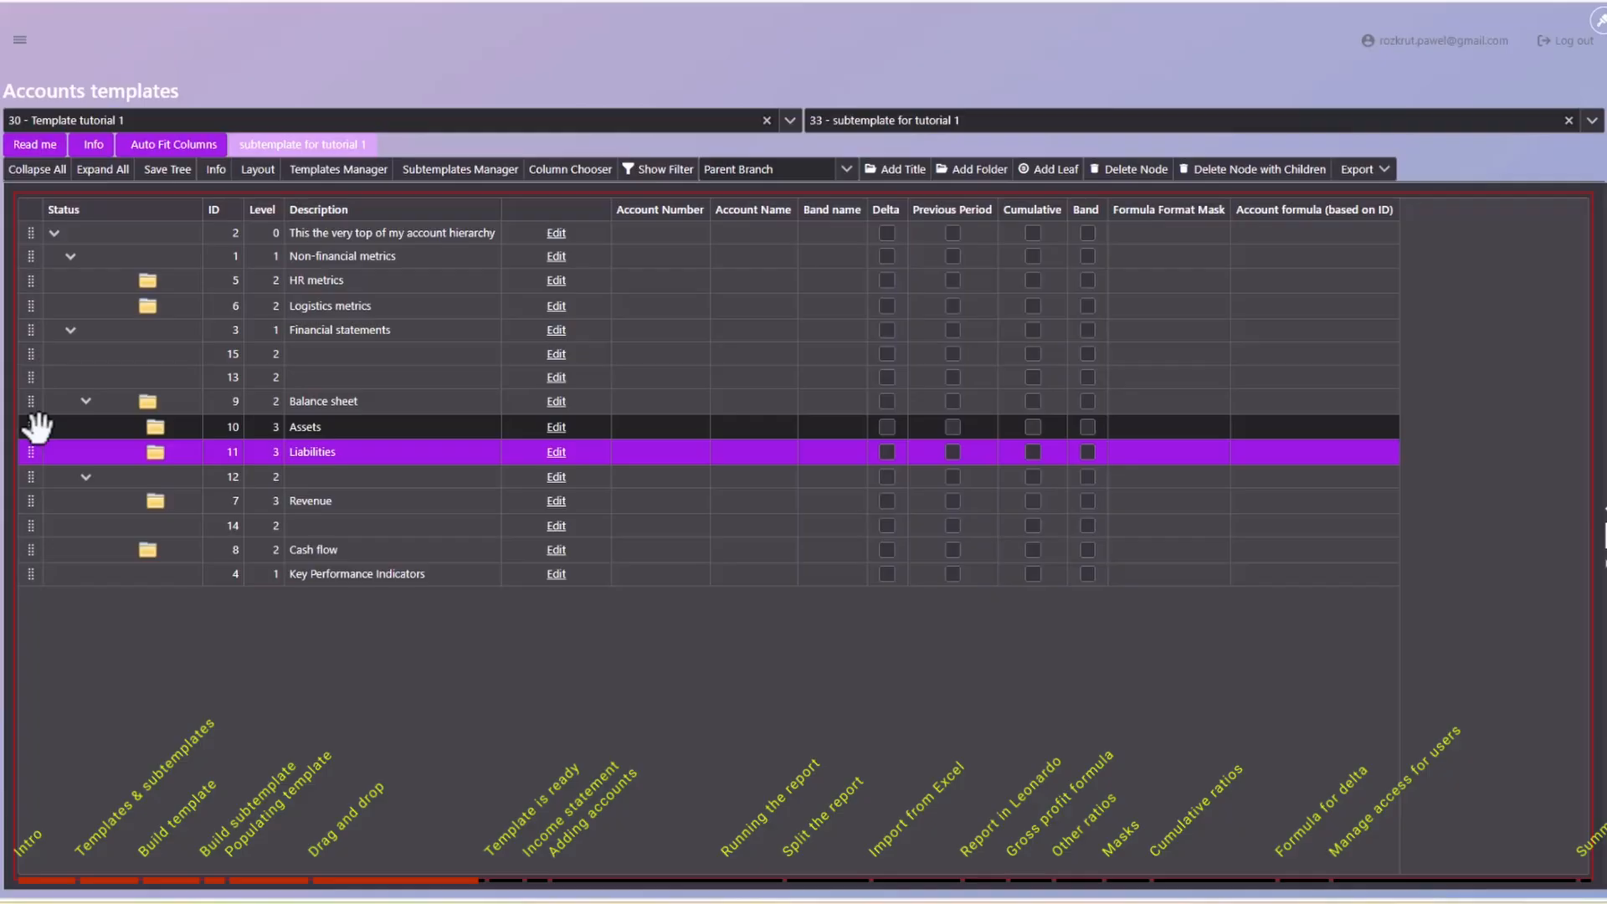
left_click_drag(33, 425, 83, 377)
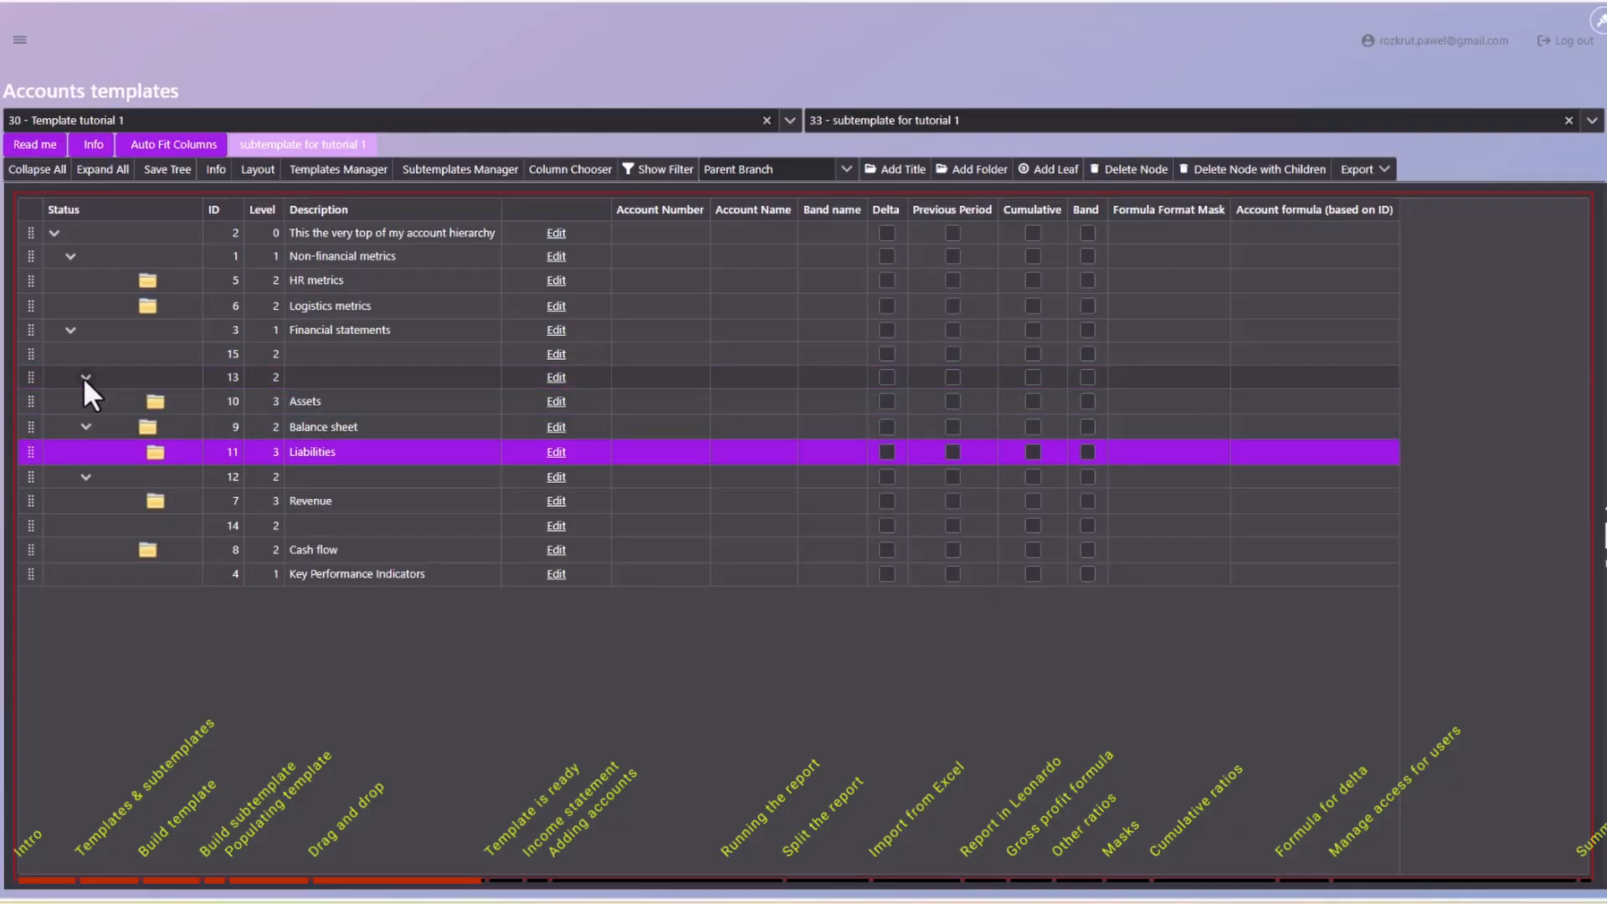
left_click(386, 478)
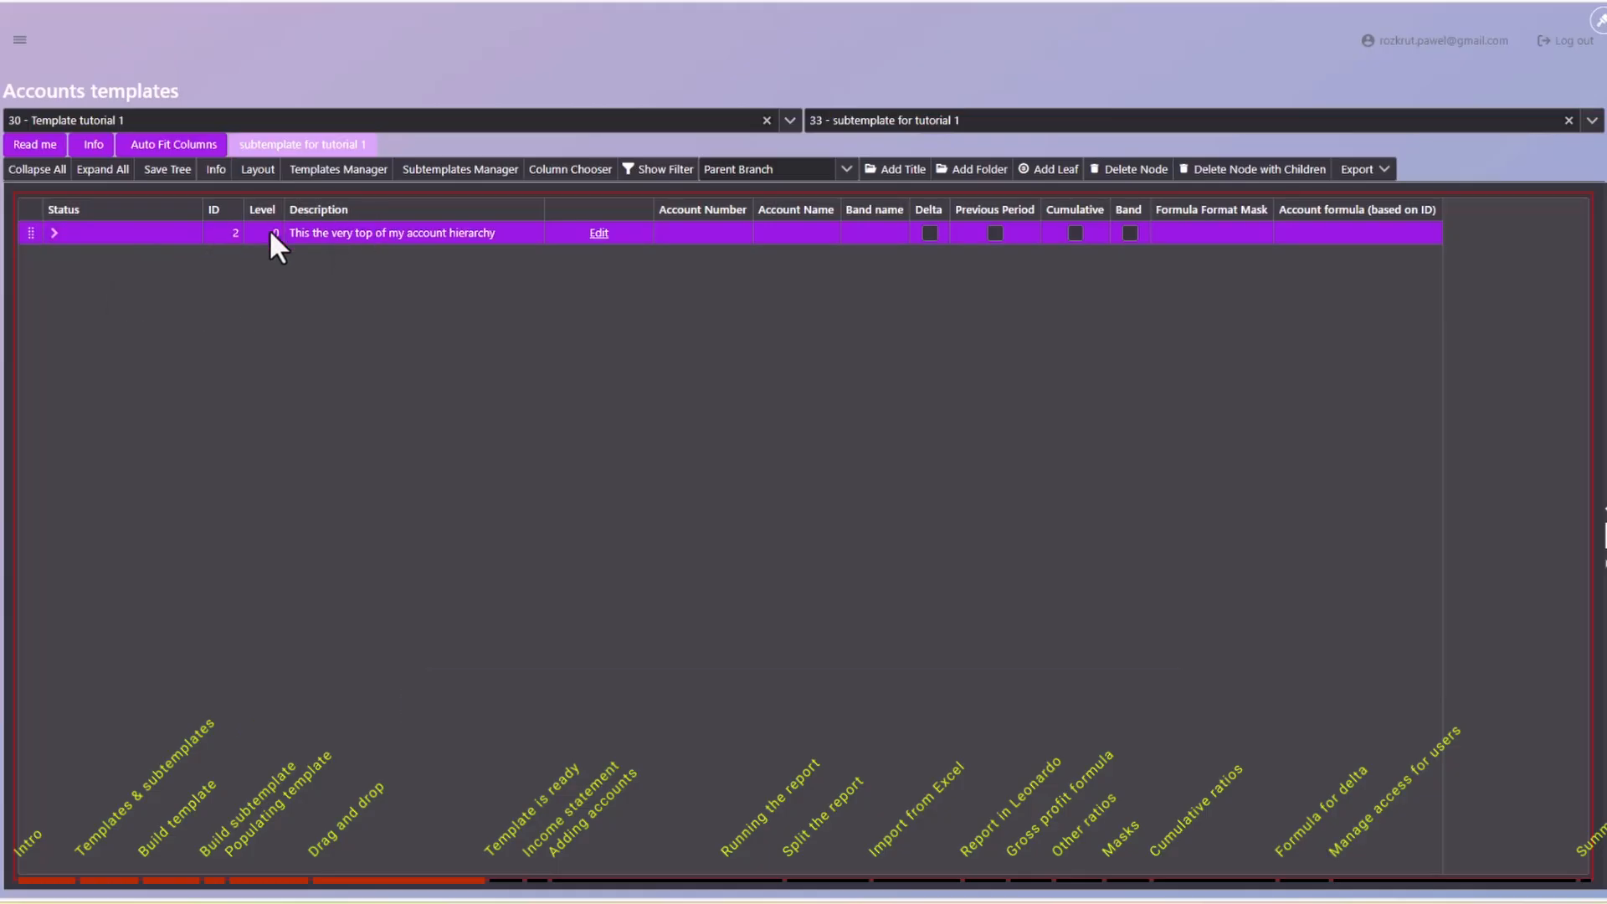
Expand the top of the hierarchy and examine its main titles and the folders under Non-financial metrics.
left_click(53, 234)
left_click(325, 279)
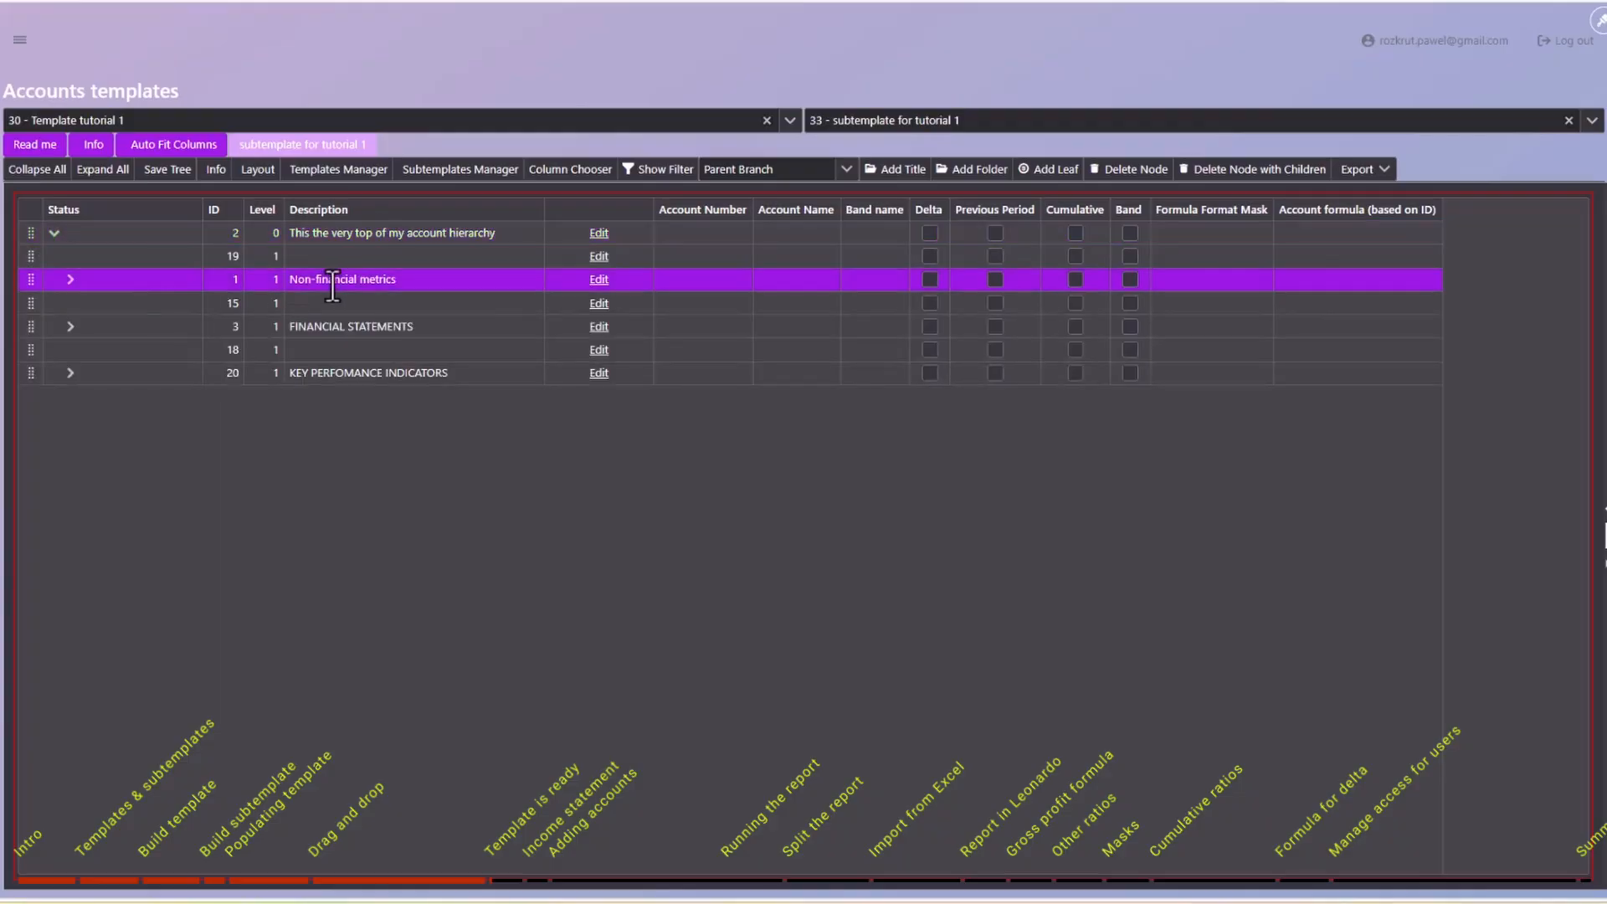
left_click(317, 326)
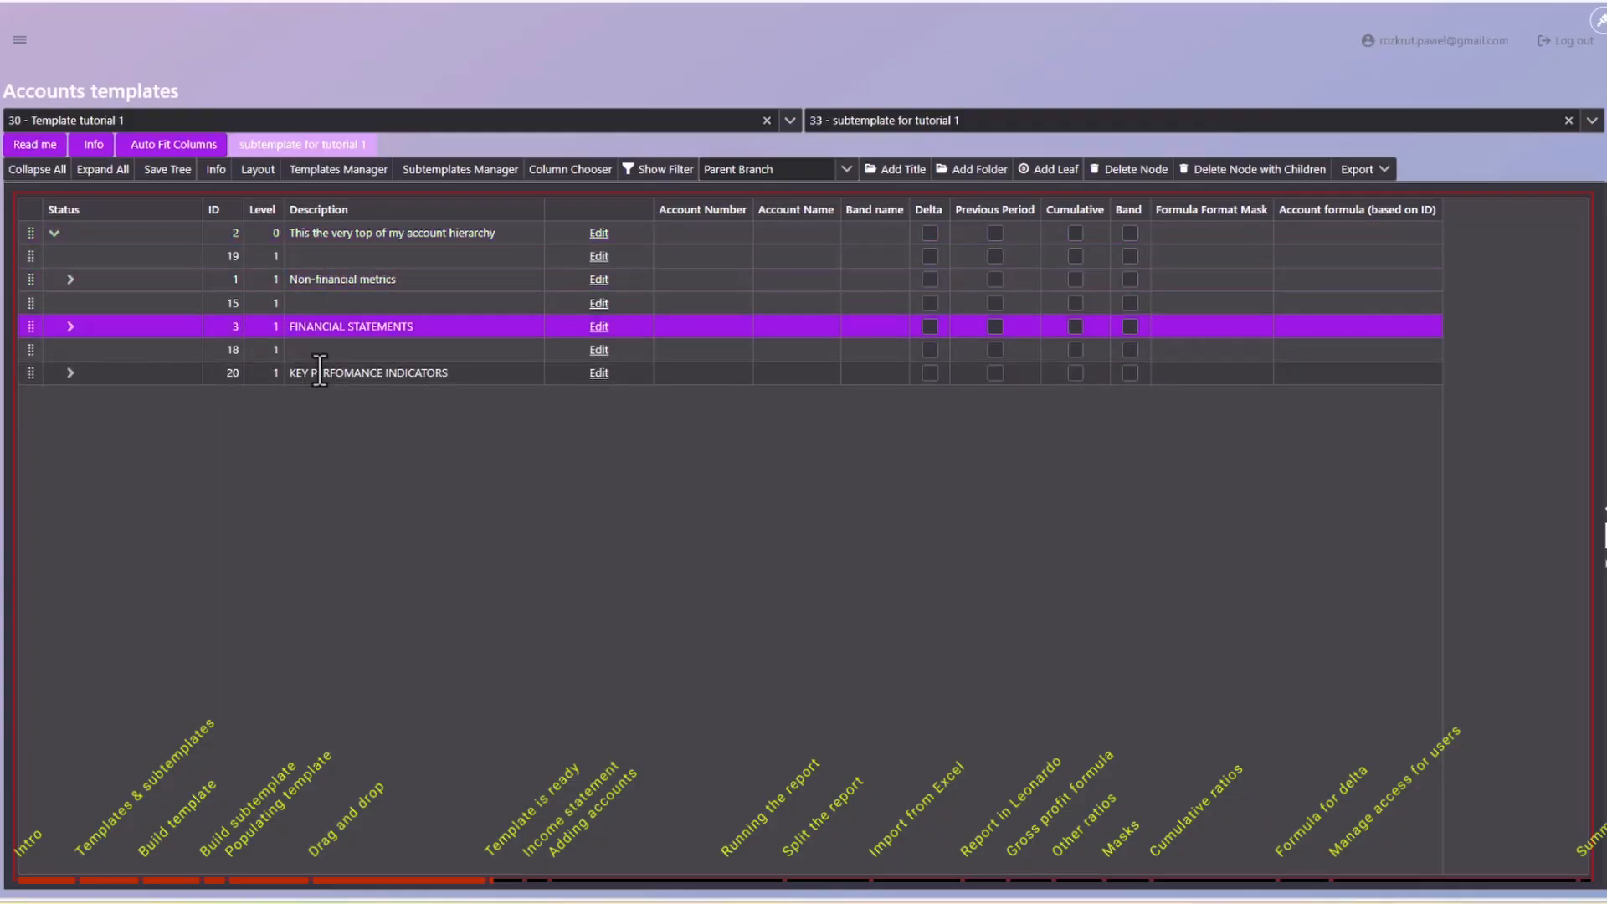
left_click(320, 372)
left_click(71, 279)
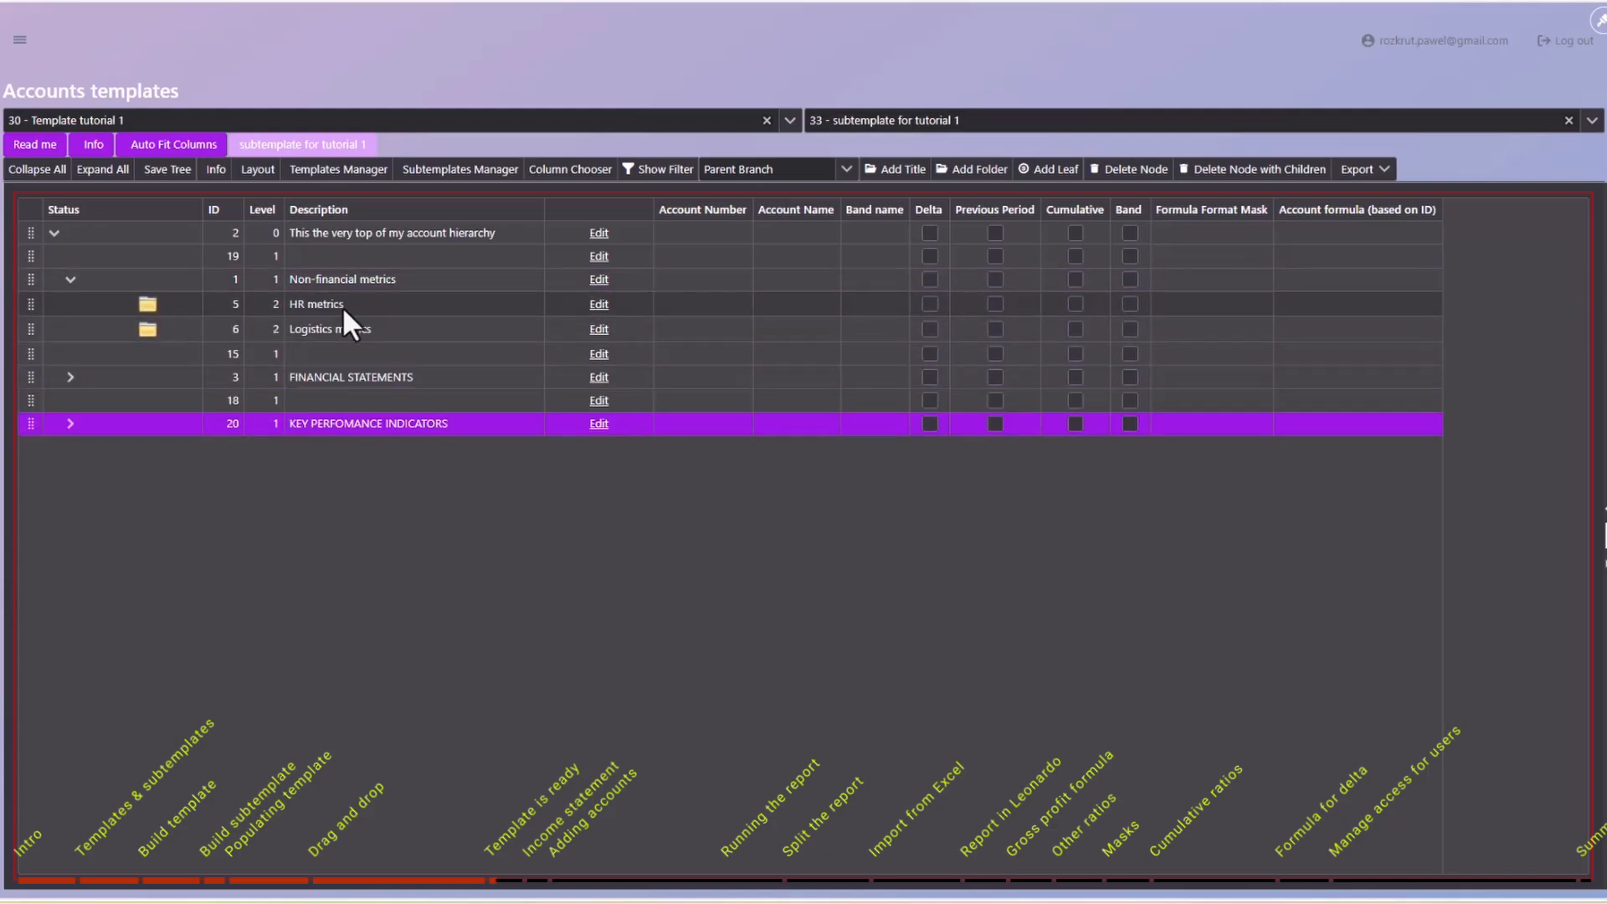
left_click(343, 306)
left_click(322, 329)
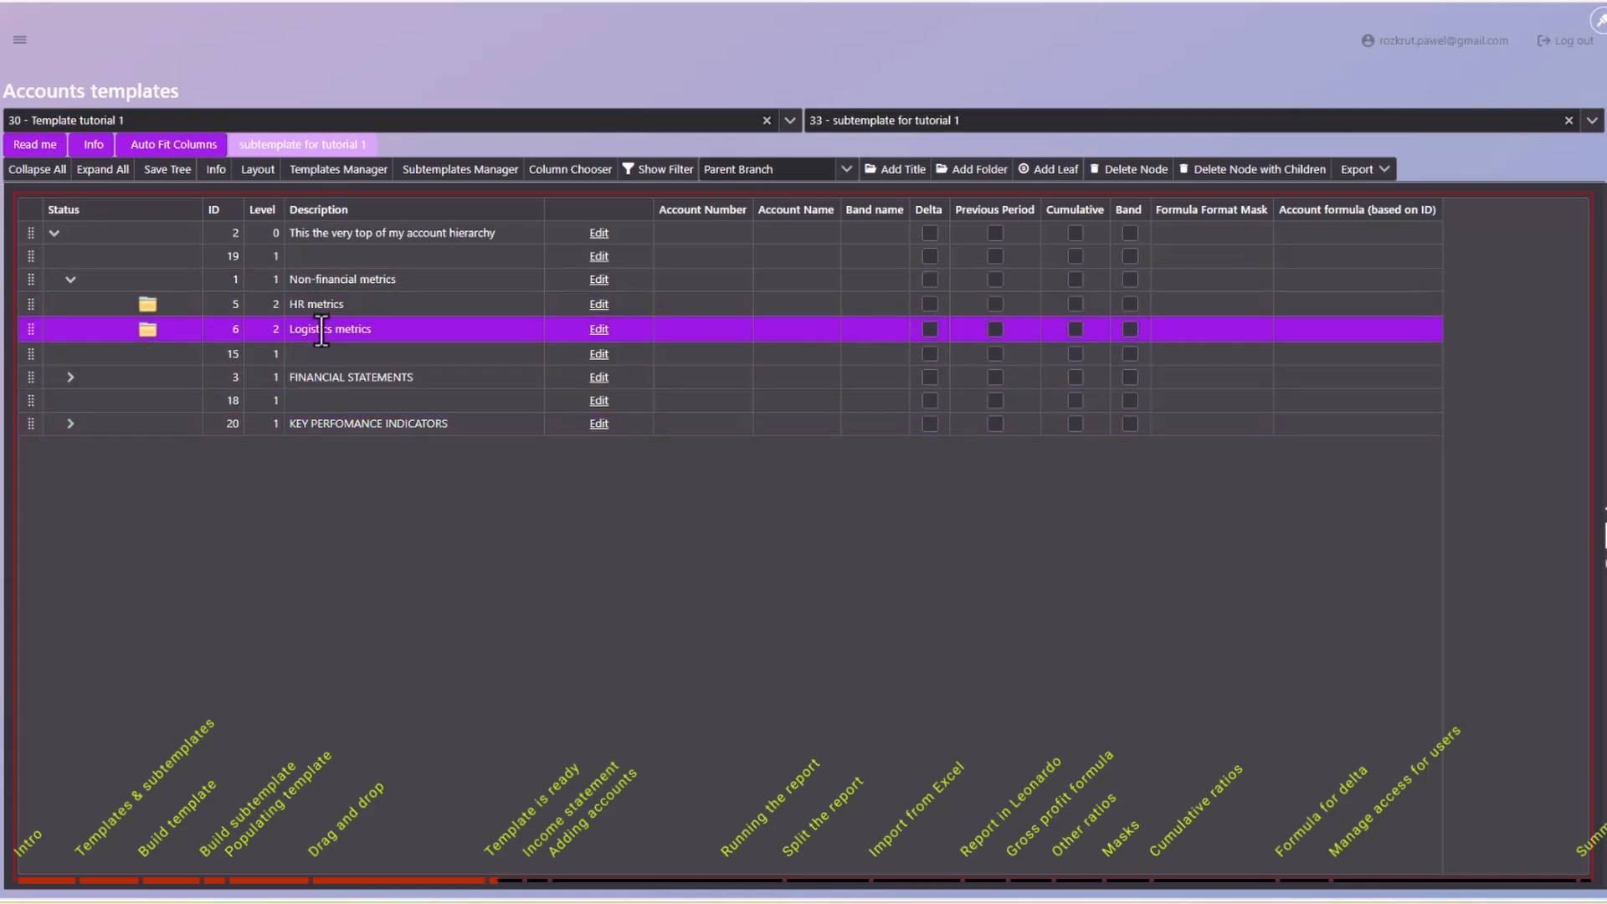
Examine the statement titles and blank spacer rows under FINANCIAL STATEMENTS, and the contents of the KEY PERFOMANCE INDICATORS branch, collapsing each after review.
left_click(67, 381)
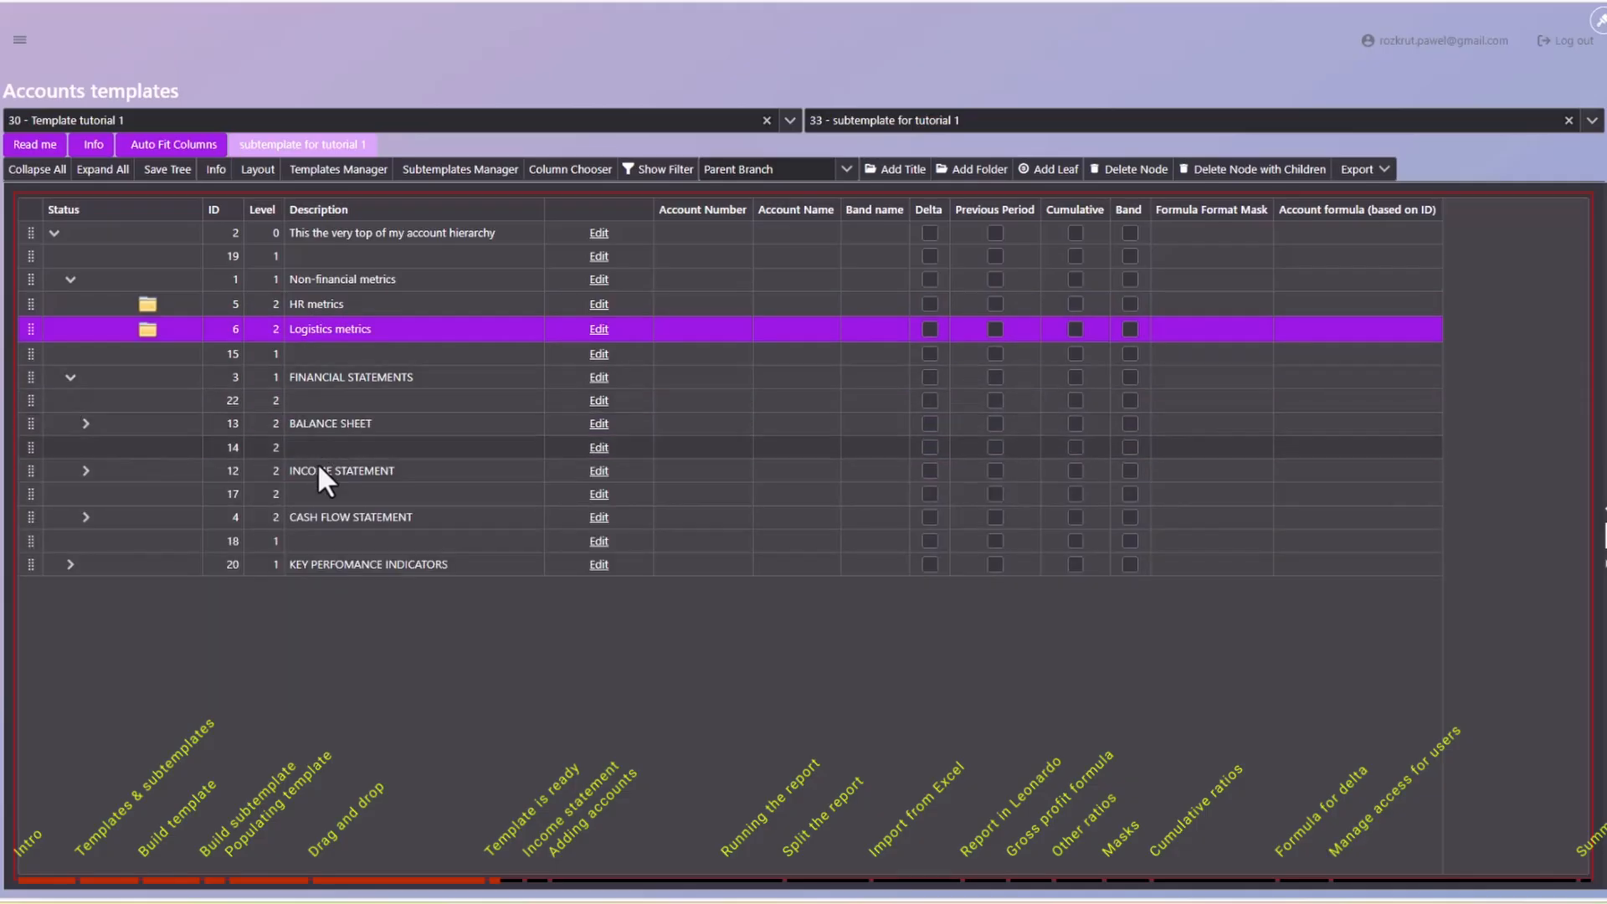
left_click(302, 524)
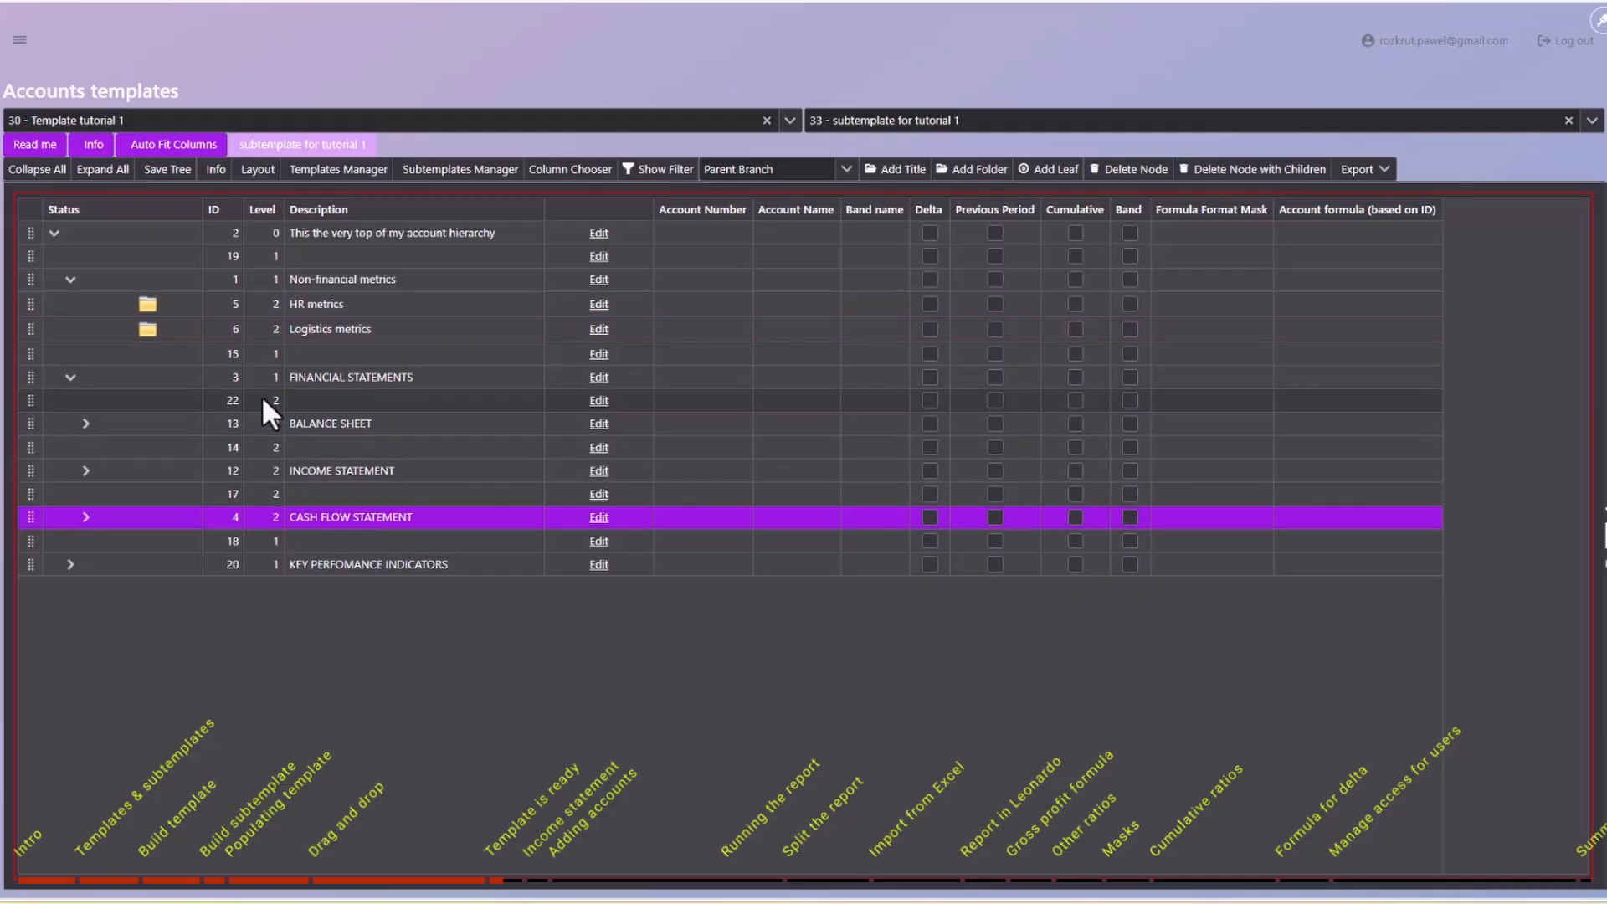
left_click(298, 398)
left_click(300, 452)
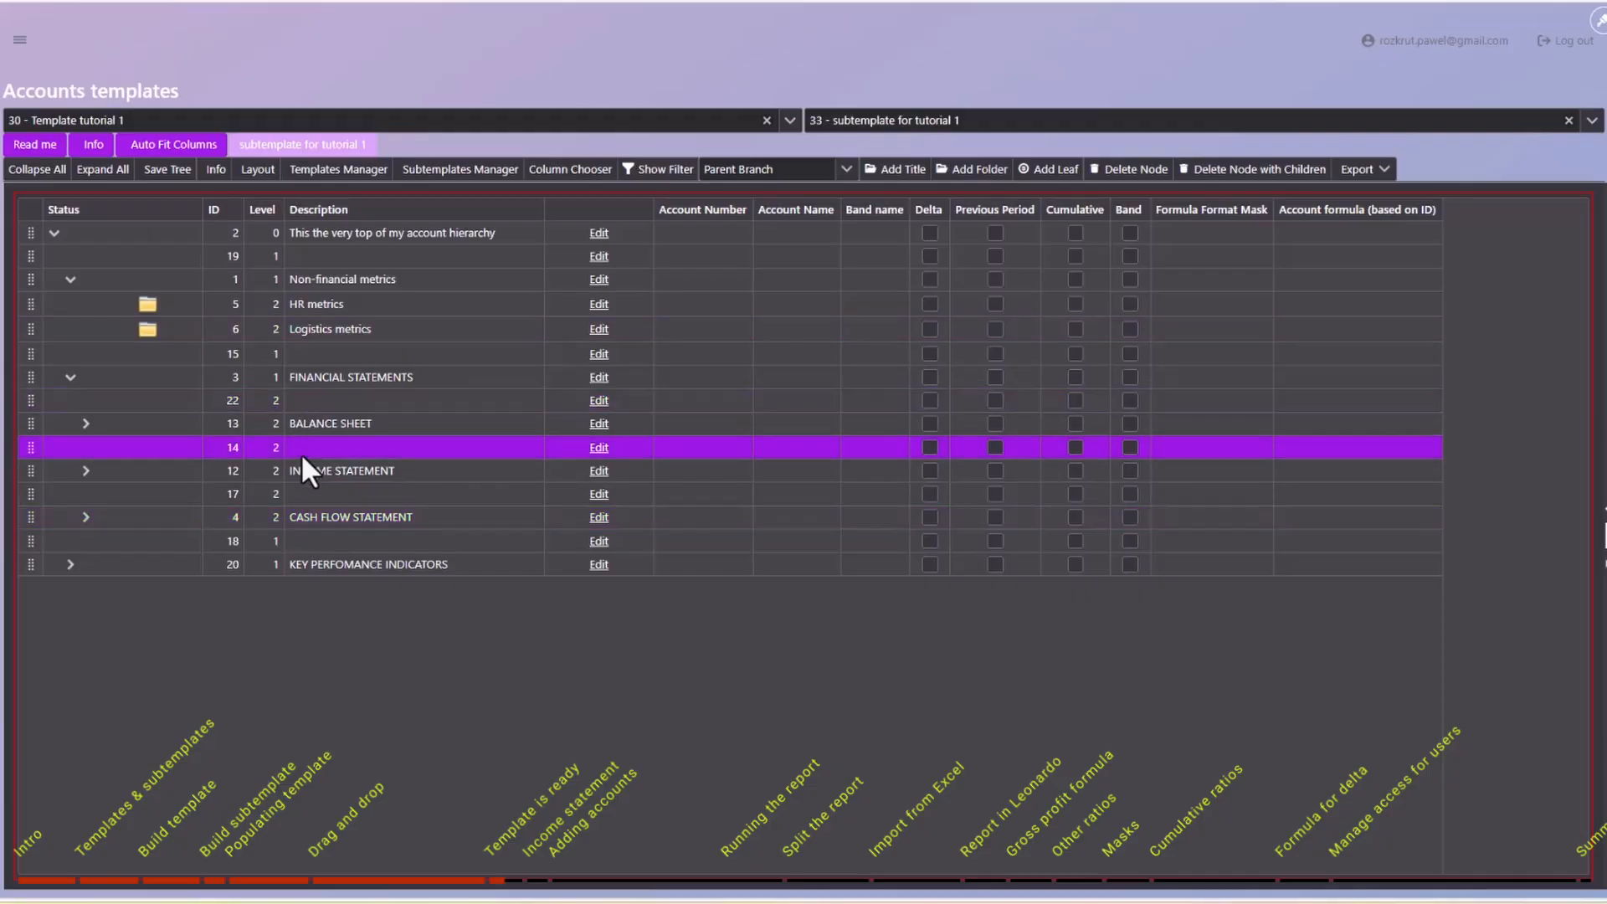
left_click(303, 492)
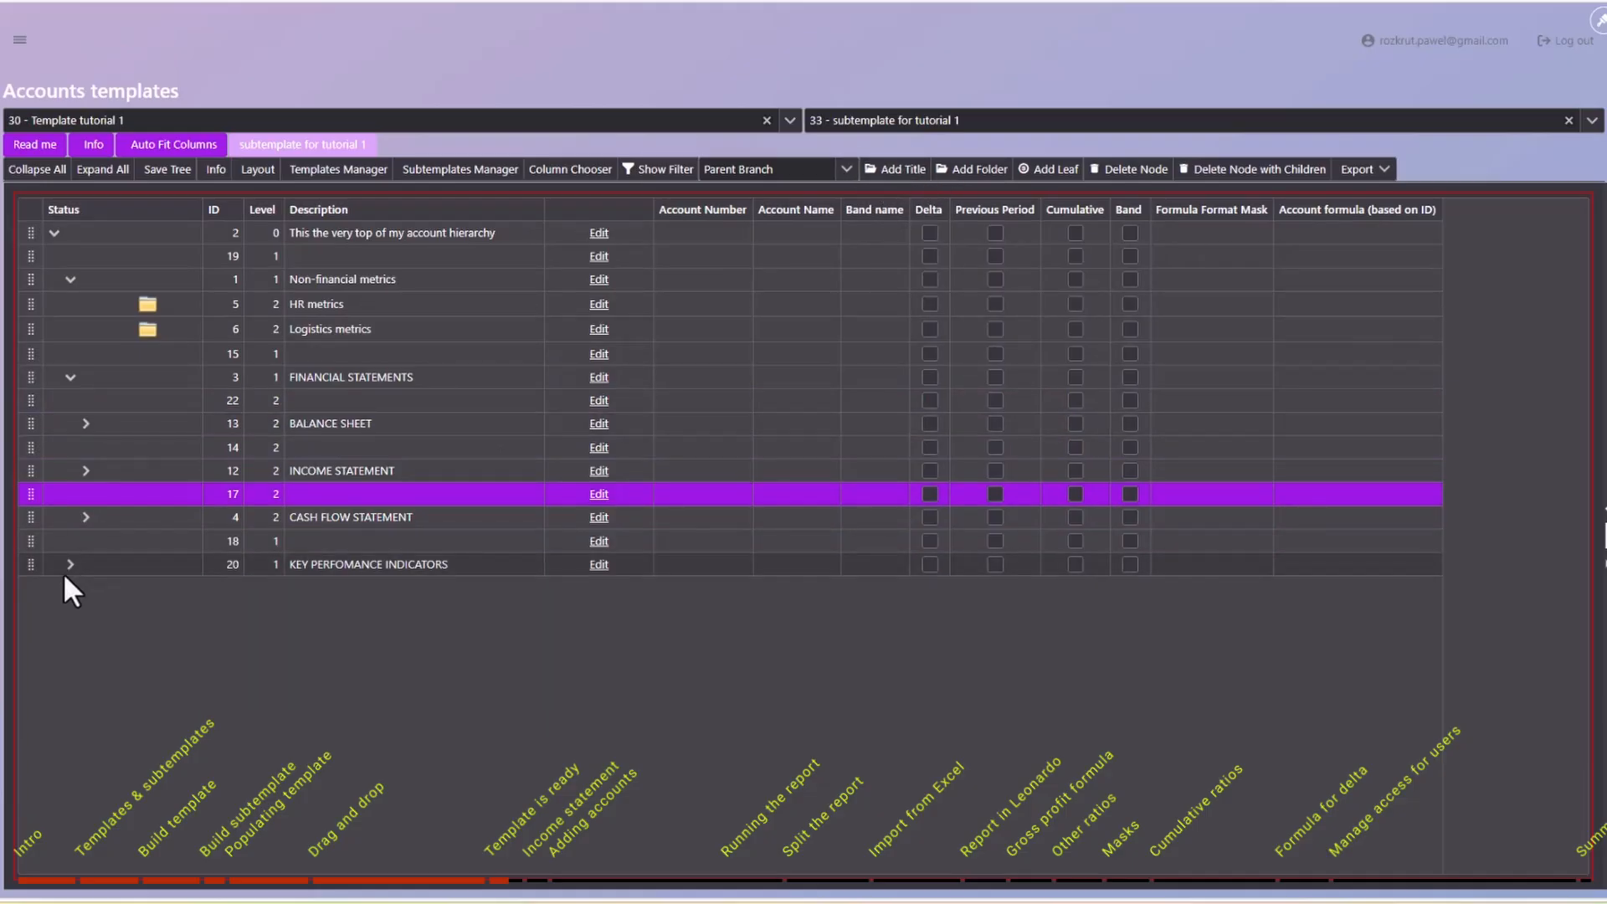
left_click(70, 379)
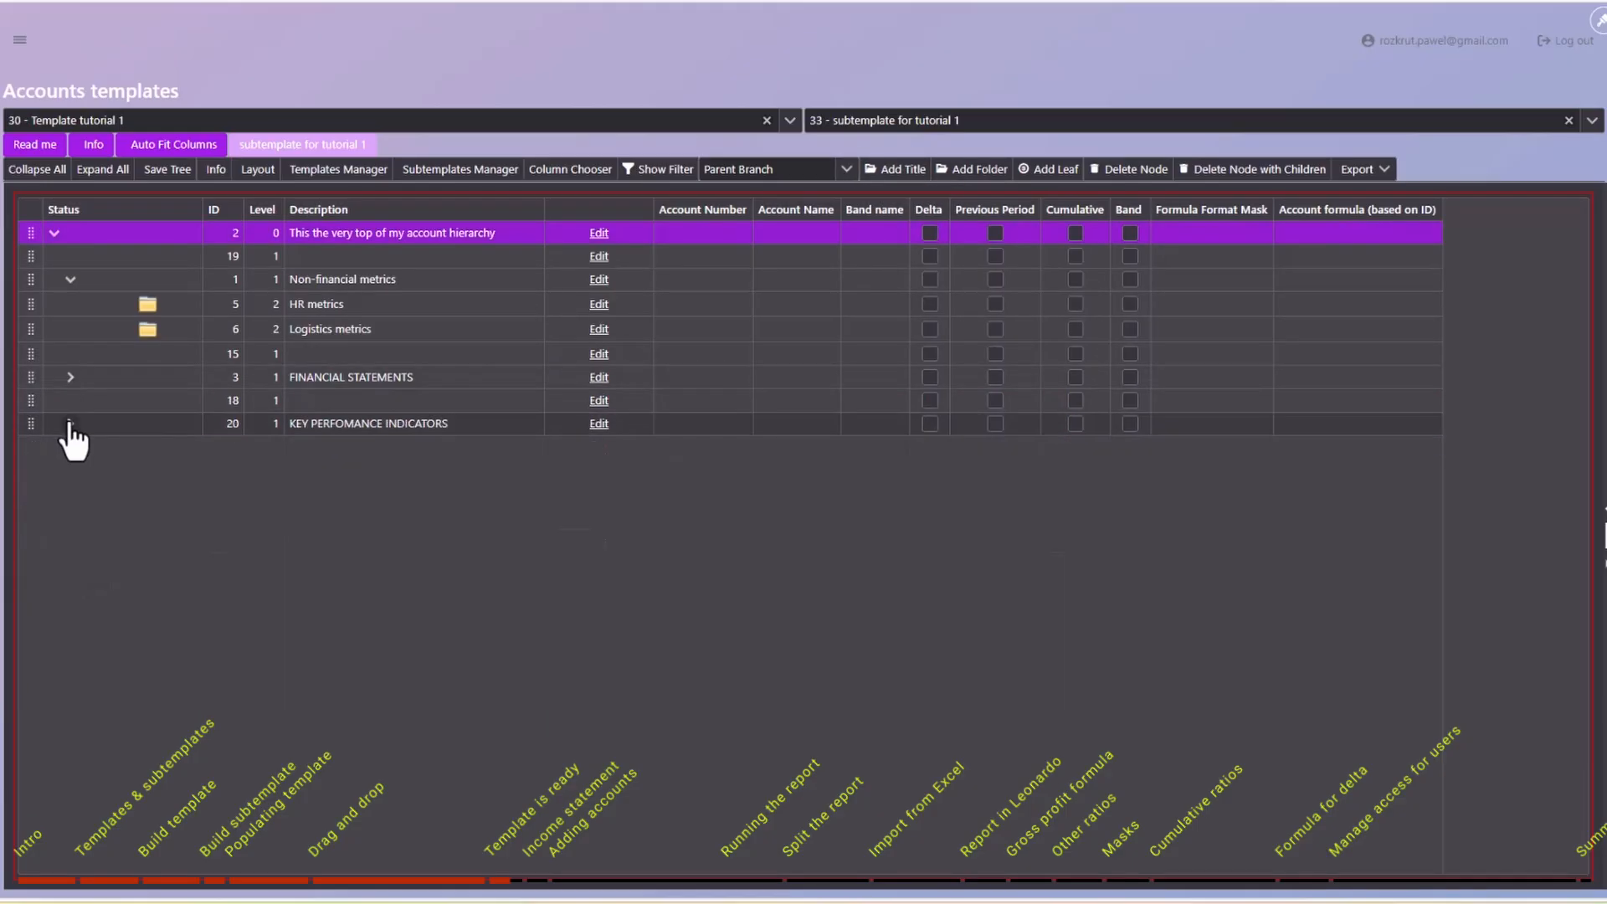
left_click(69, 425)
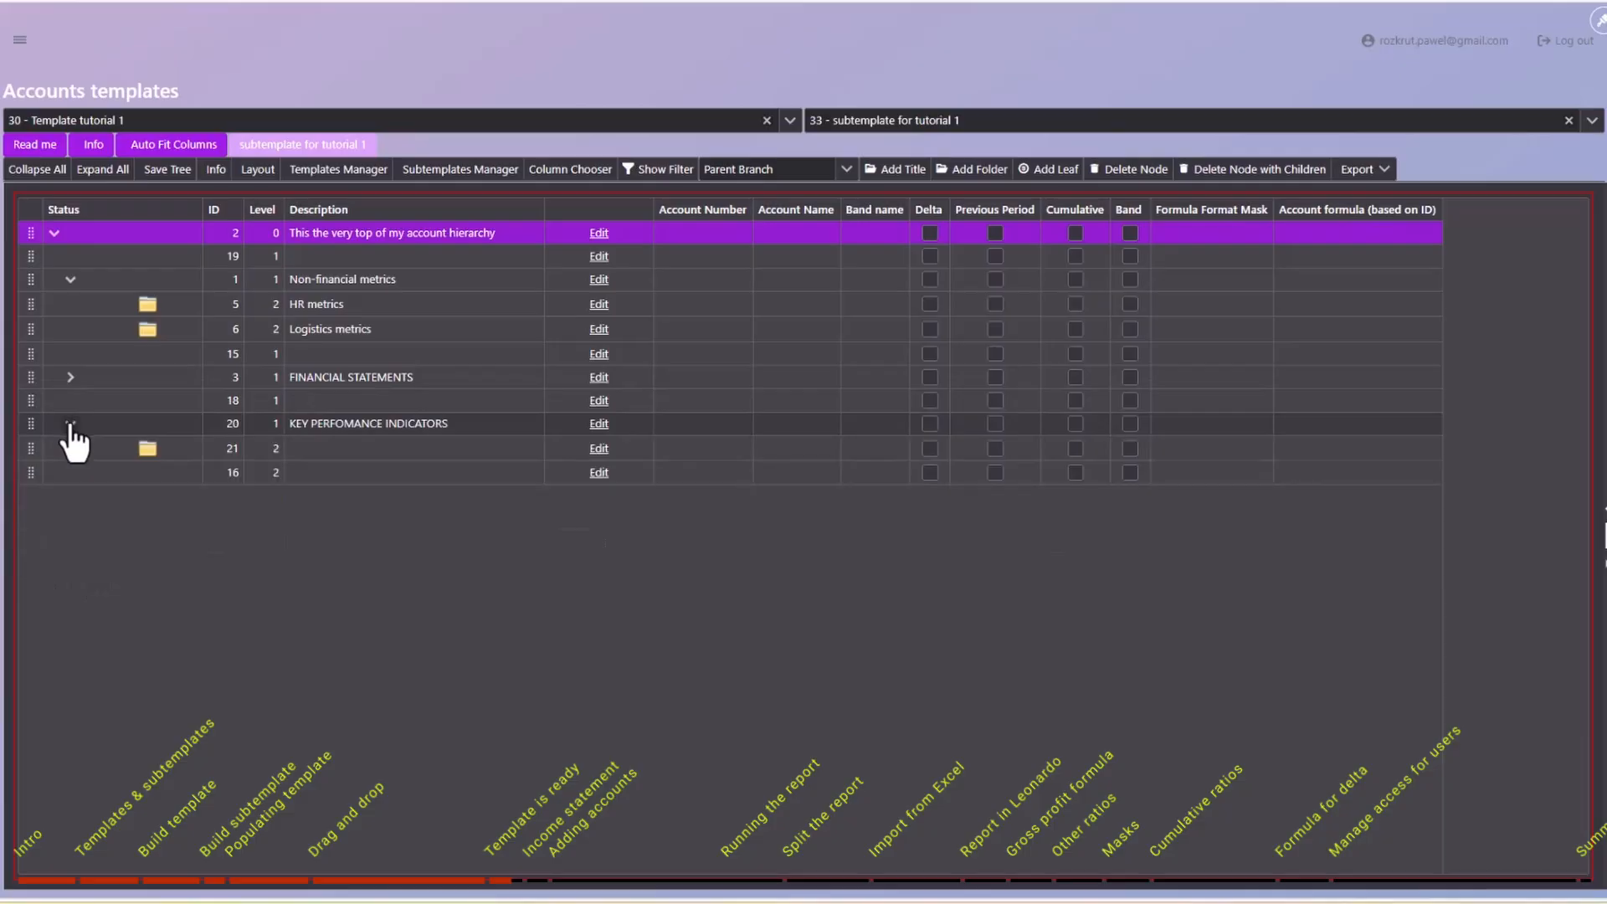
left_click(350, 451)
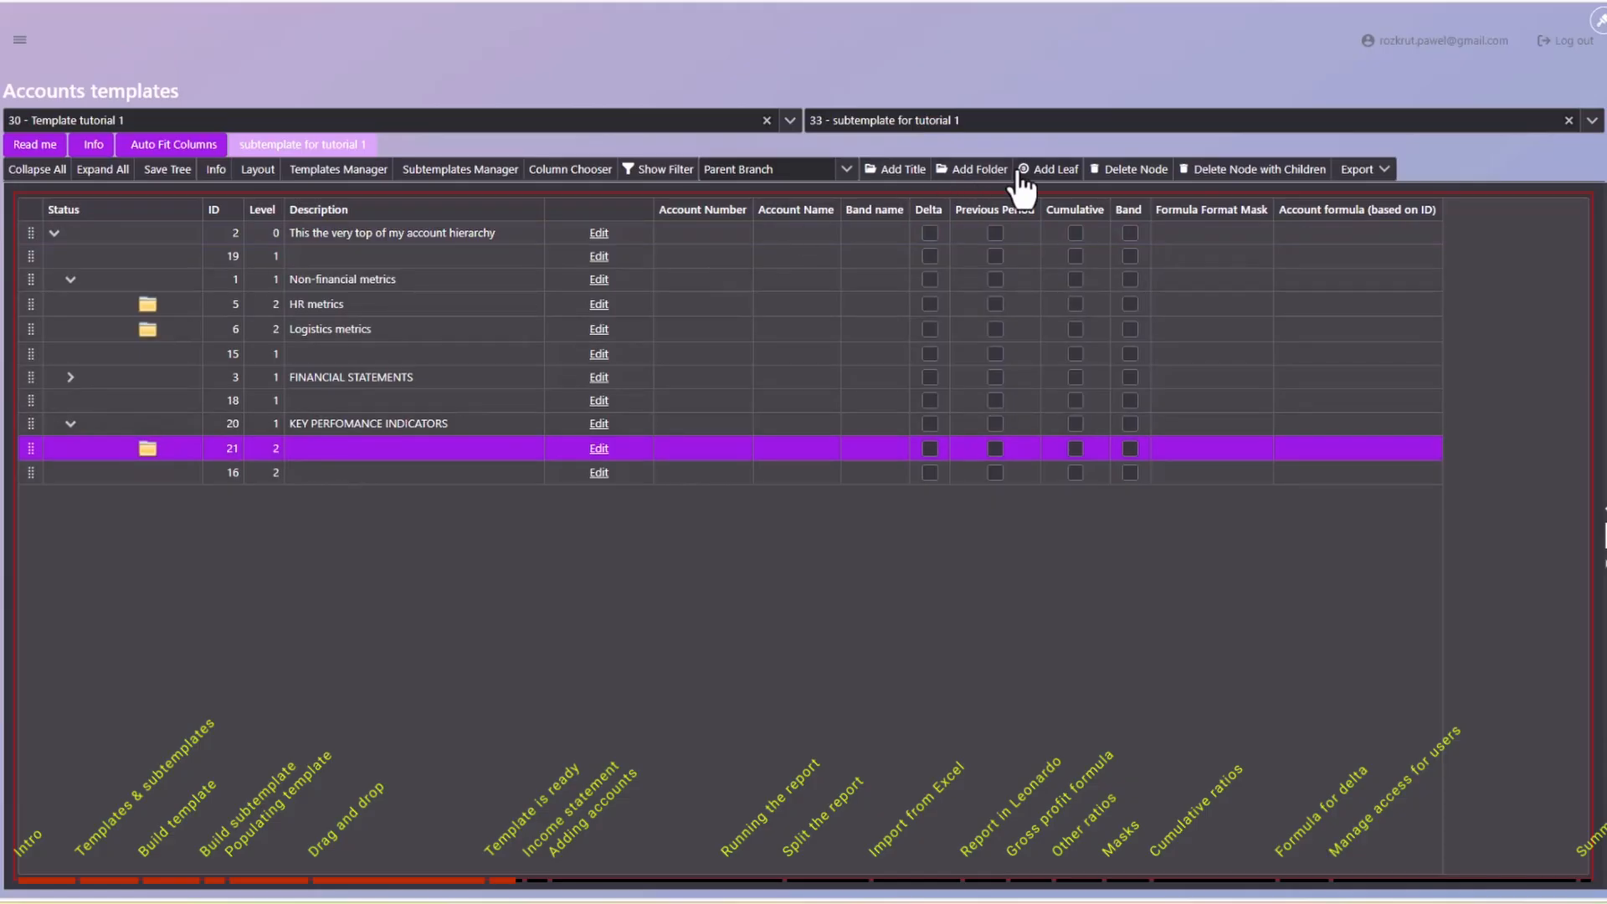
left_click(301, 424)
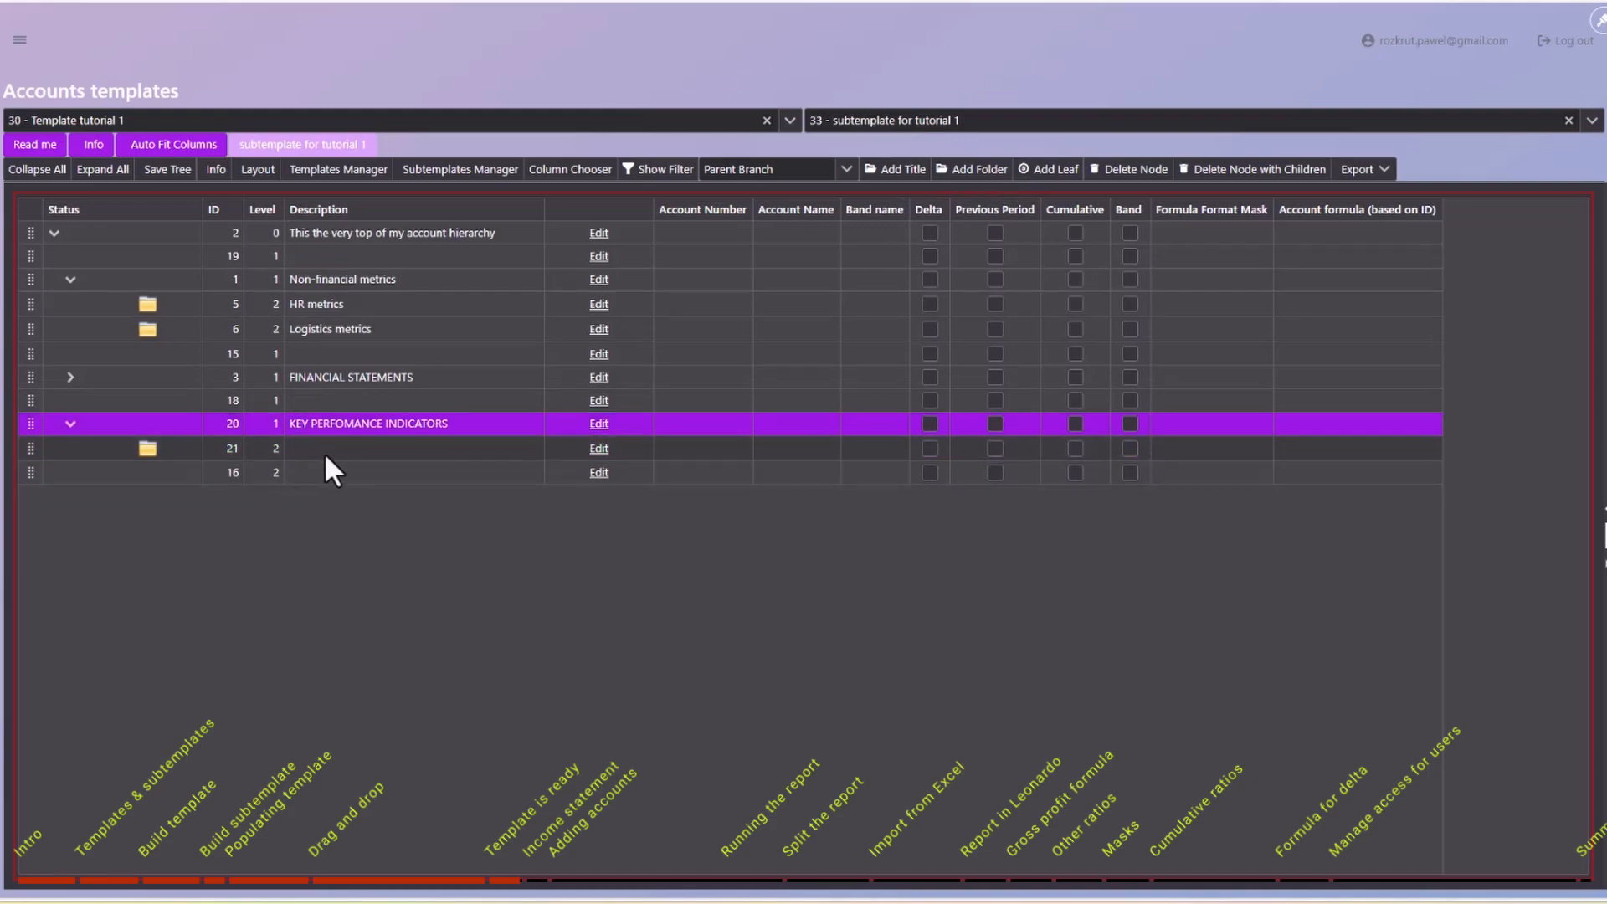
left_click(71, 425)
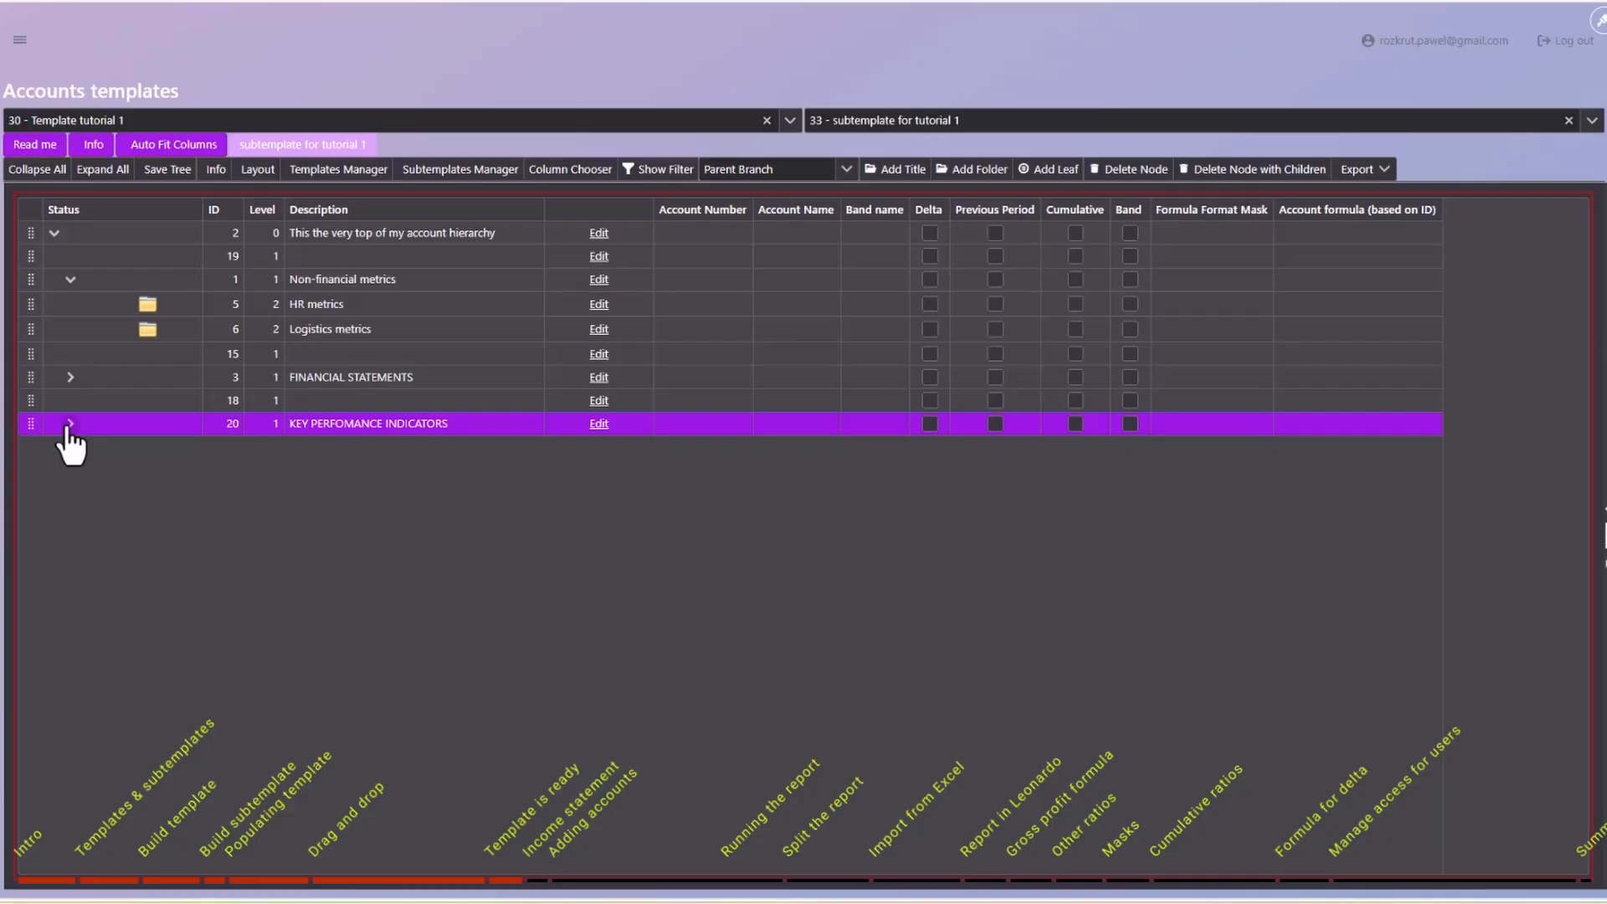
Add a folder under INCOME STATEMENT and describe it as "Gross profit".
left_click(70, 378)
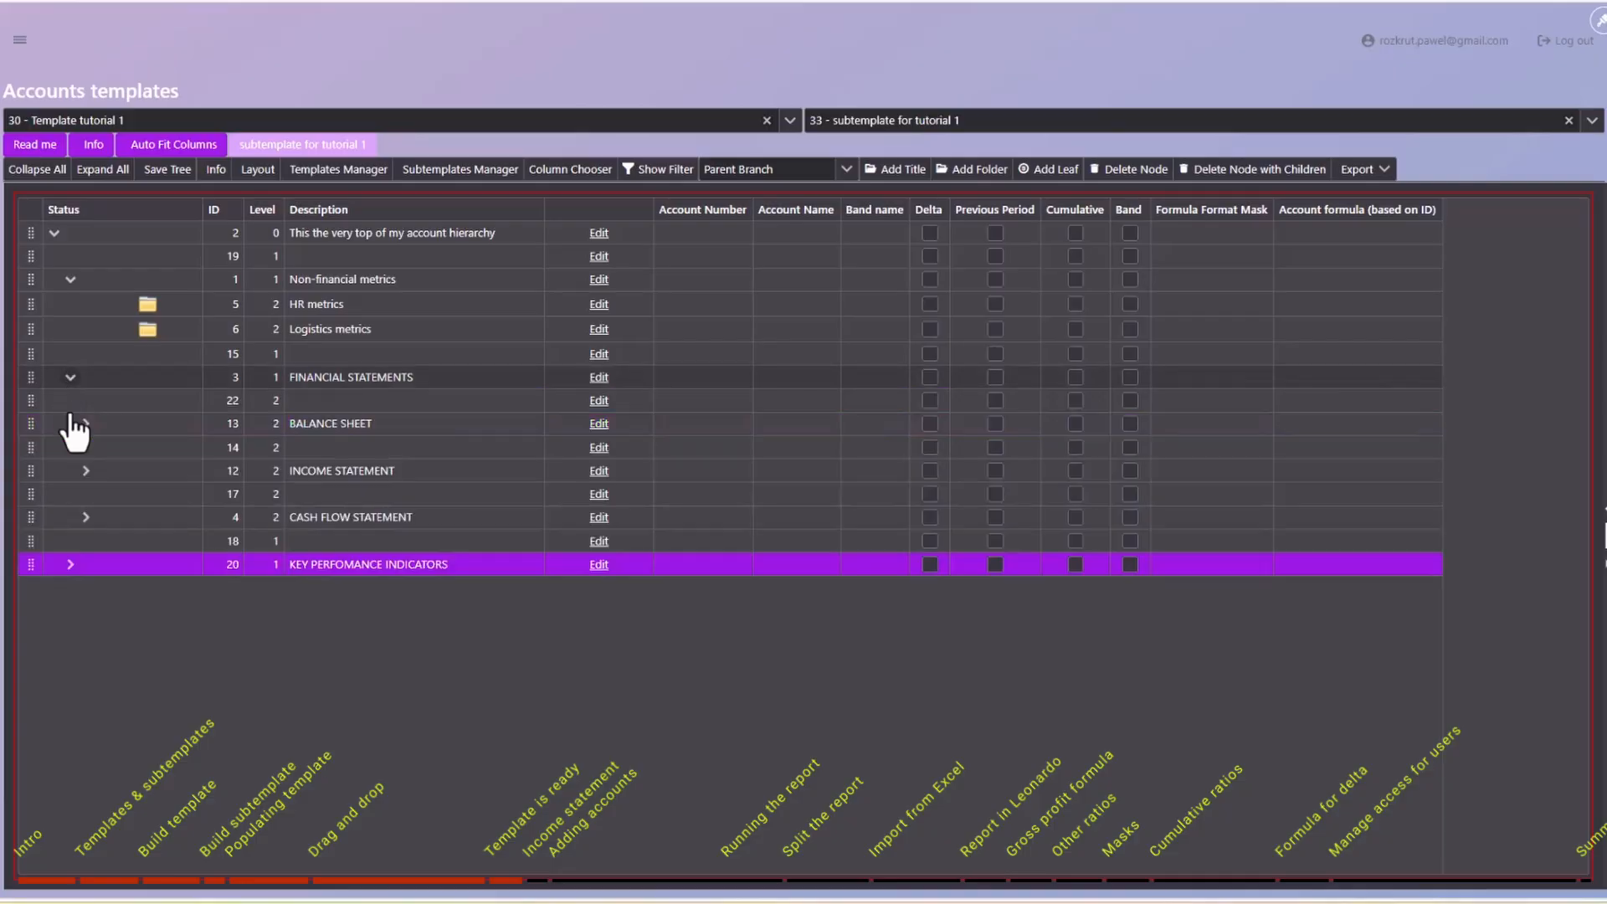
left_click(86, 471)
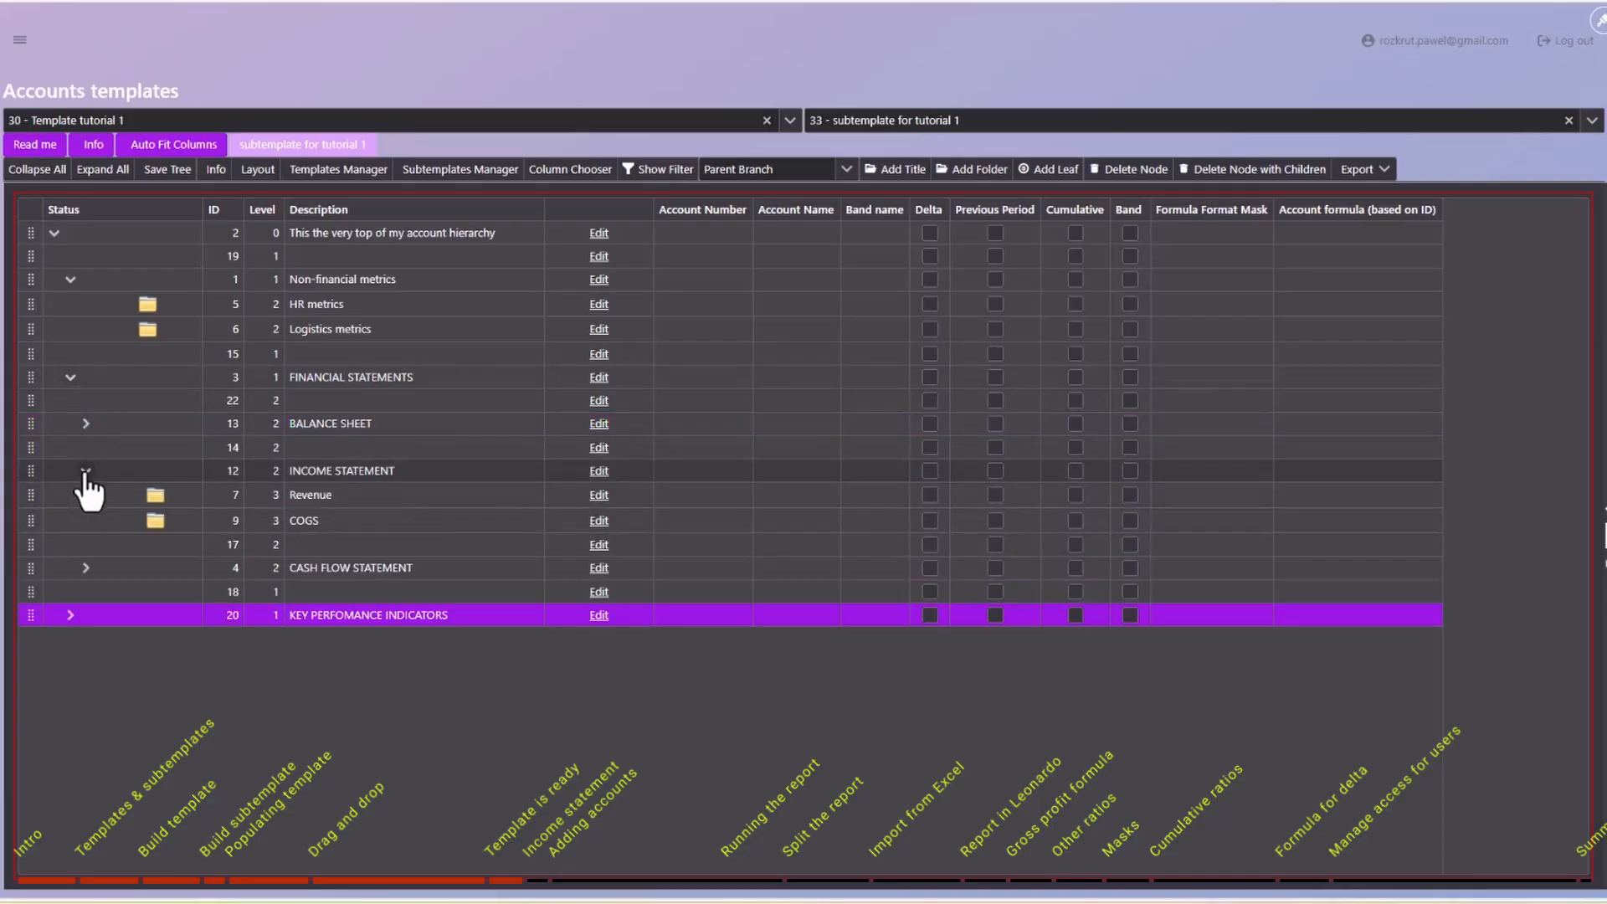
left_click(323, 520)
left_click(337, 471)
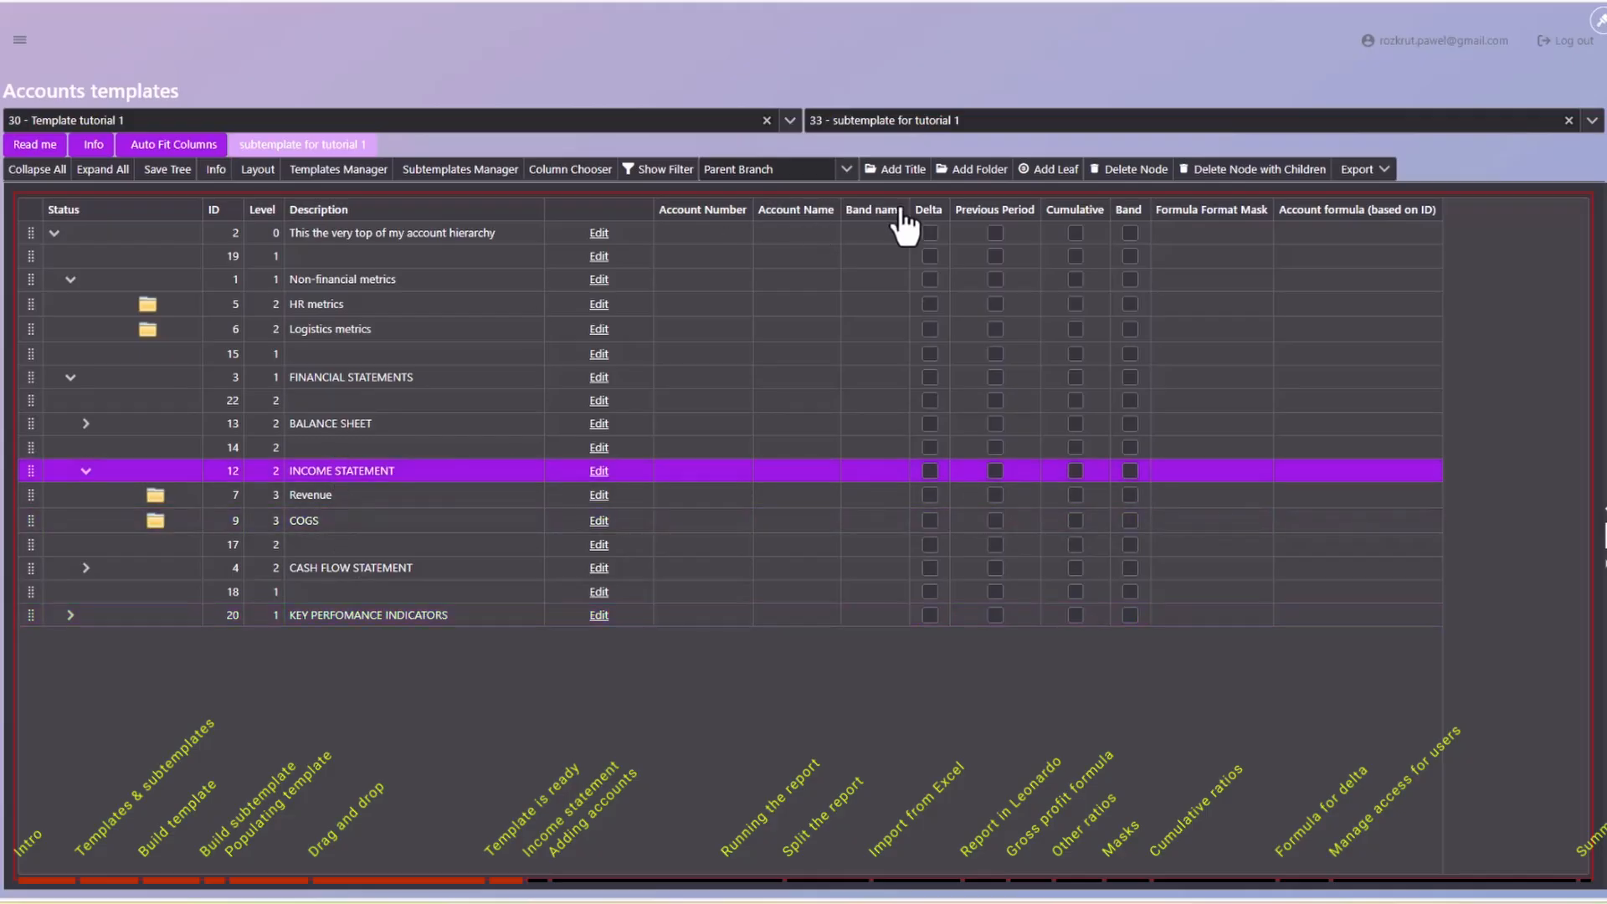
left_click(976, 170)
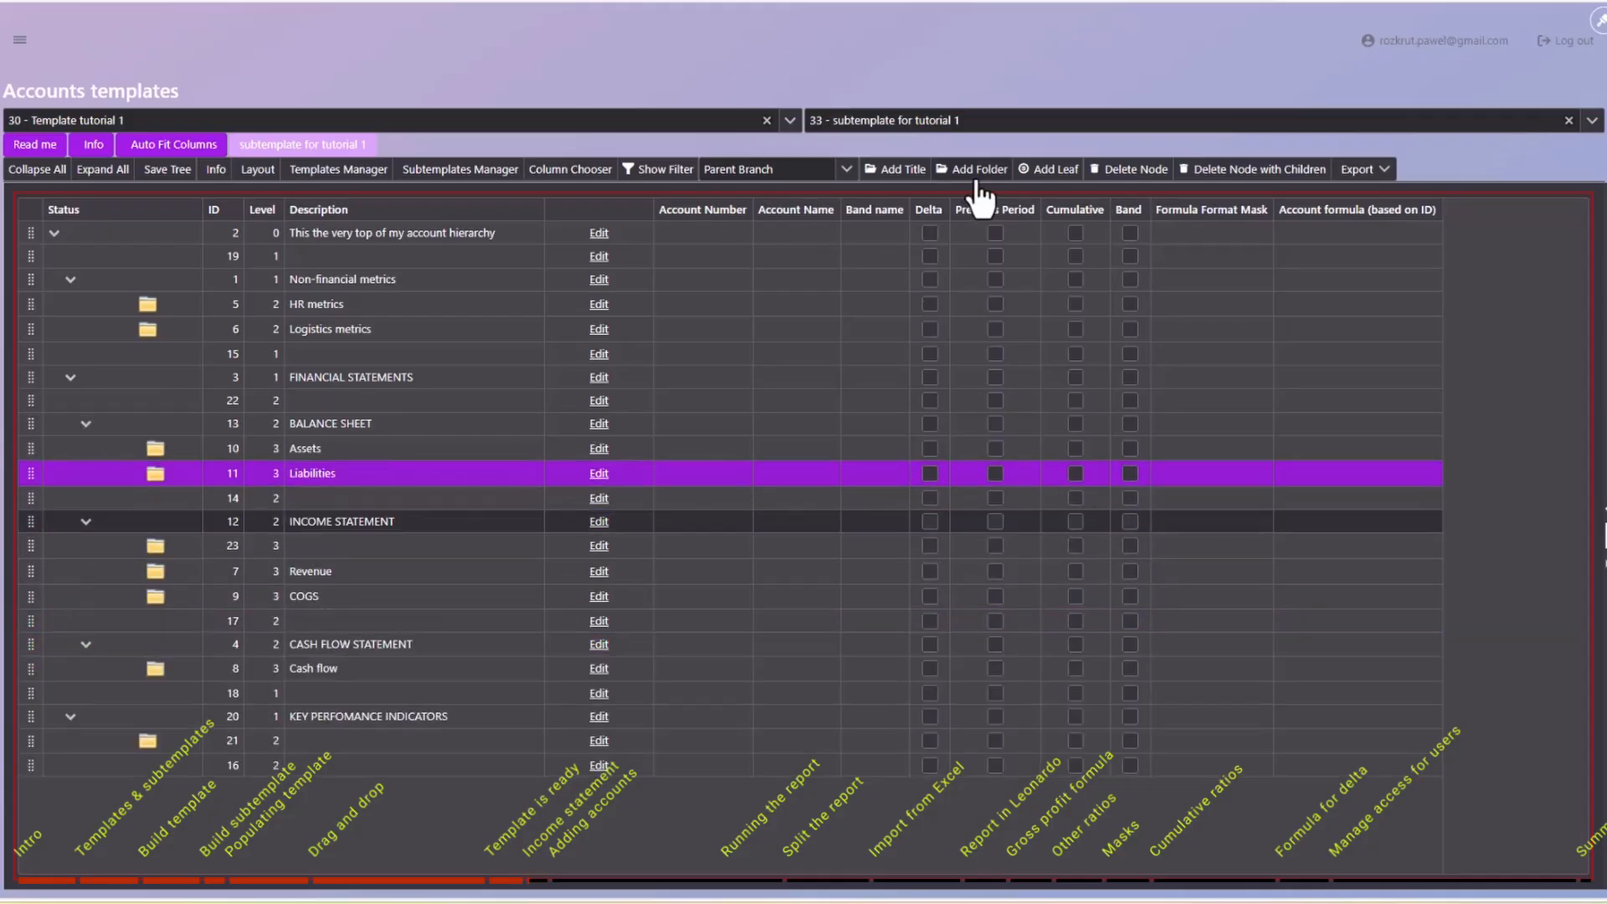
left_click(416, 549)
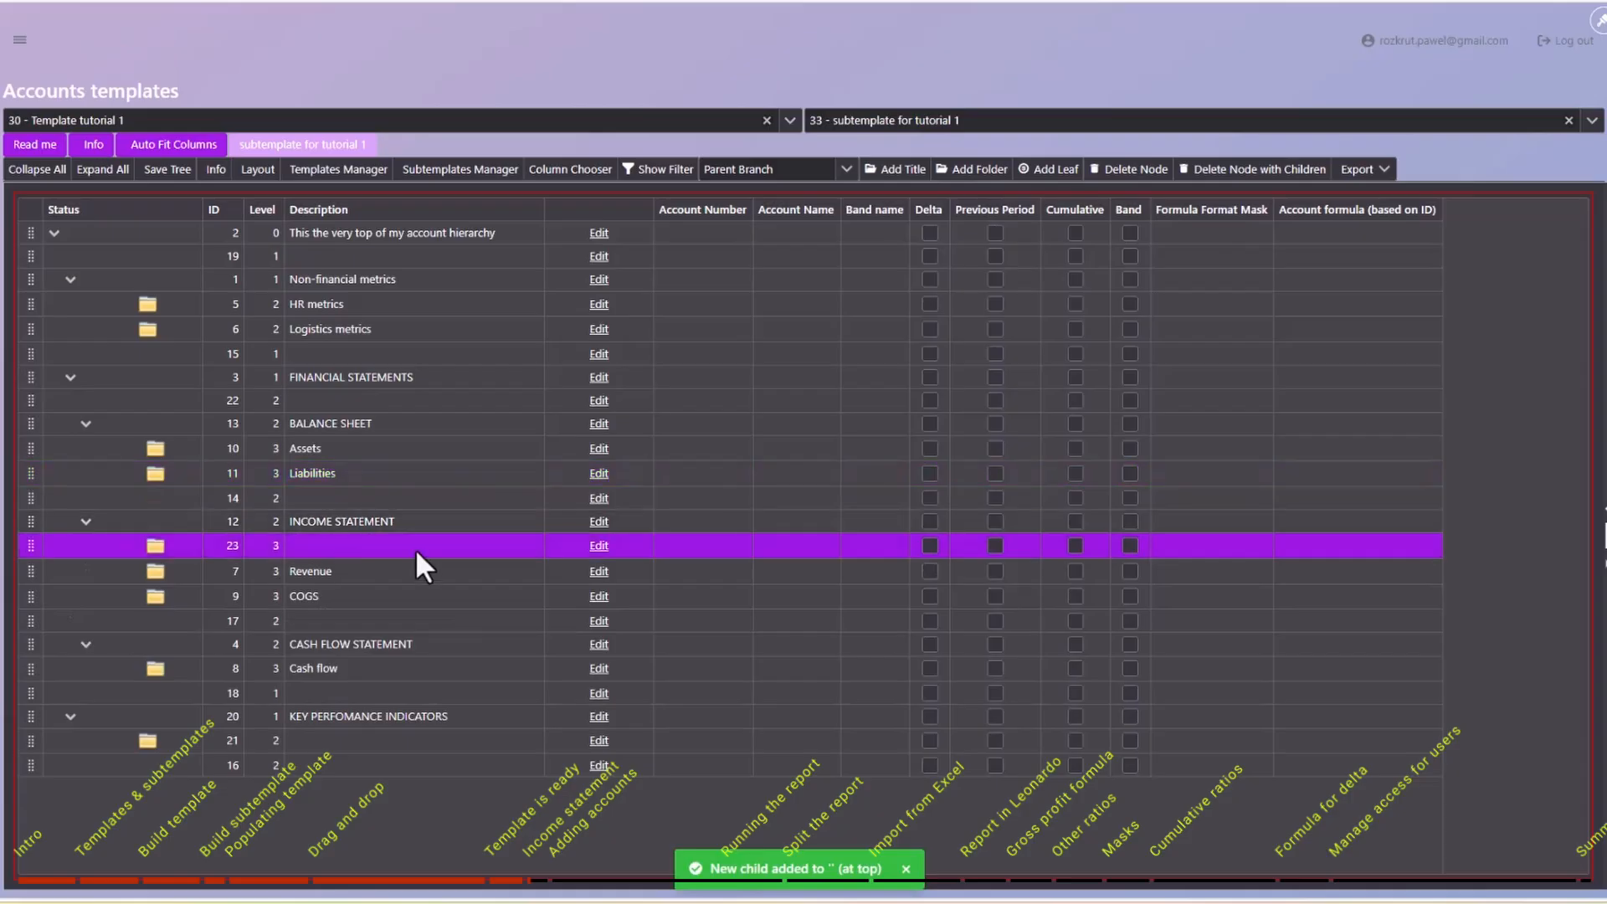
left_click(601, 547)
left_click(462, 540)
type("G")
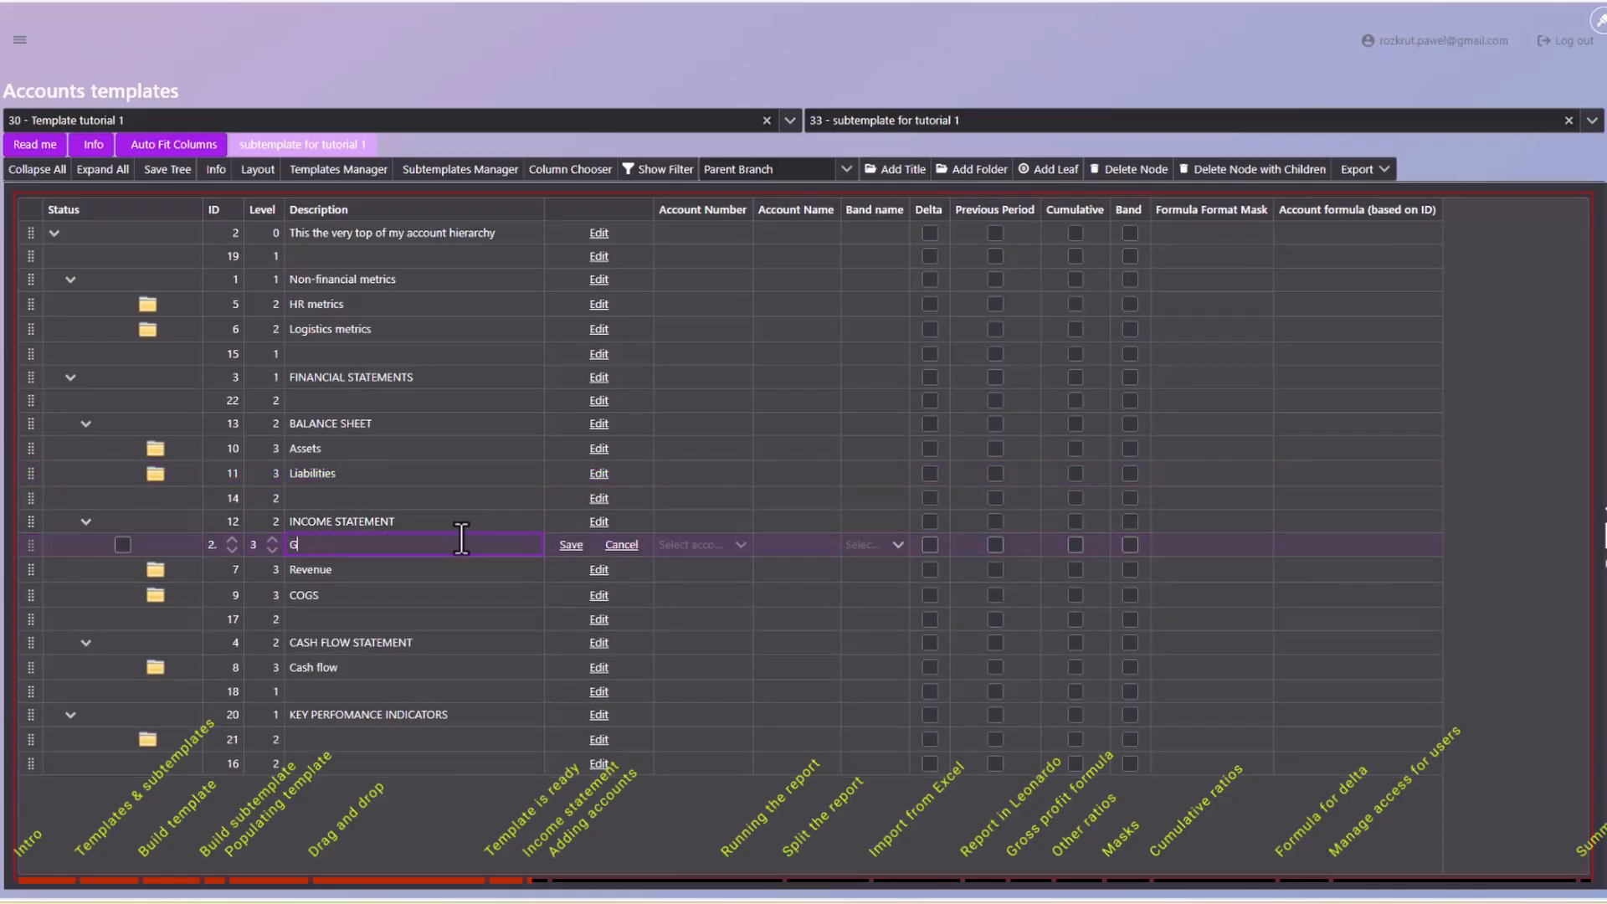
type("ross profit")
key("Return")
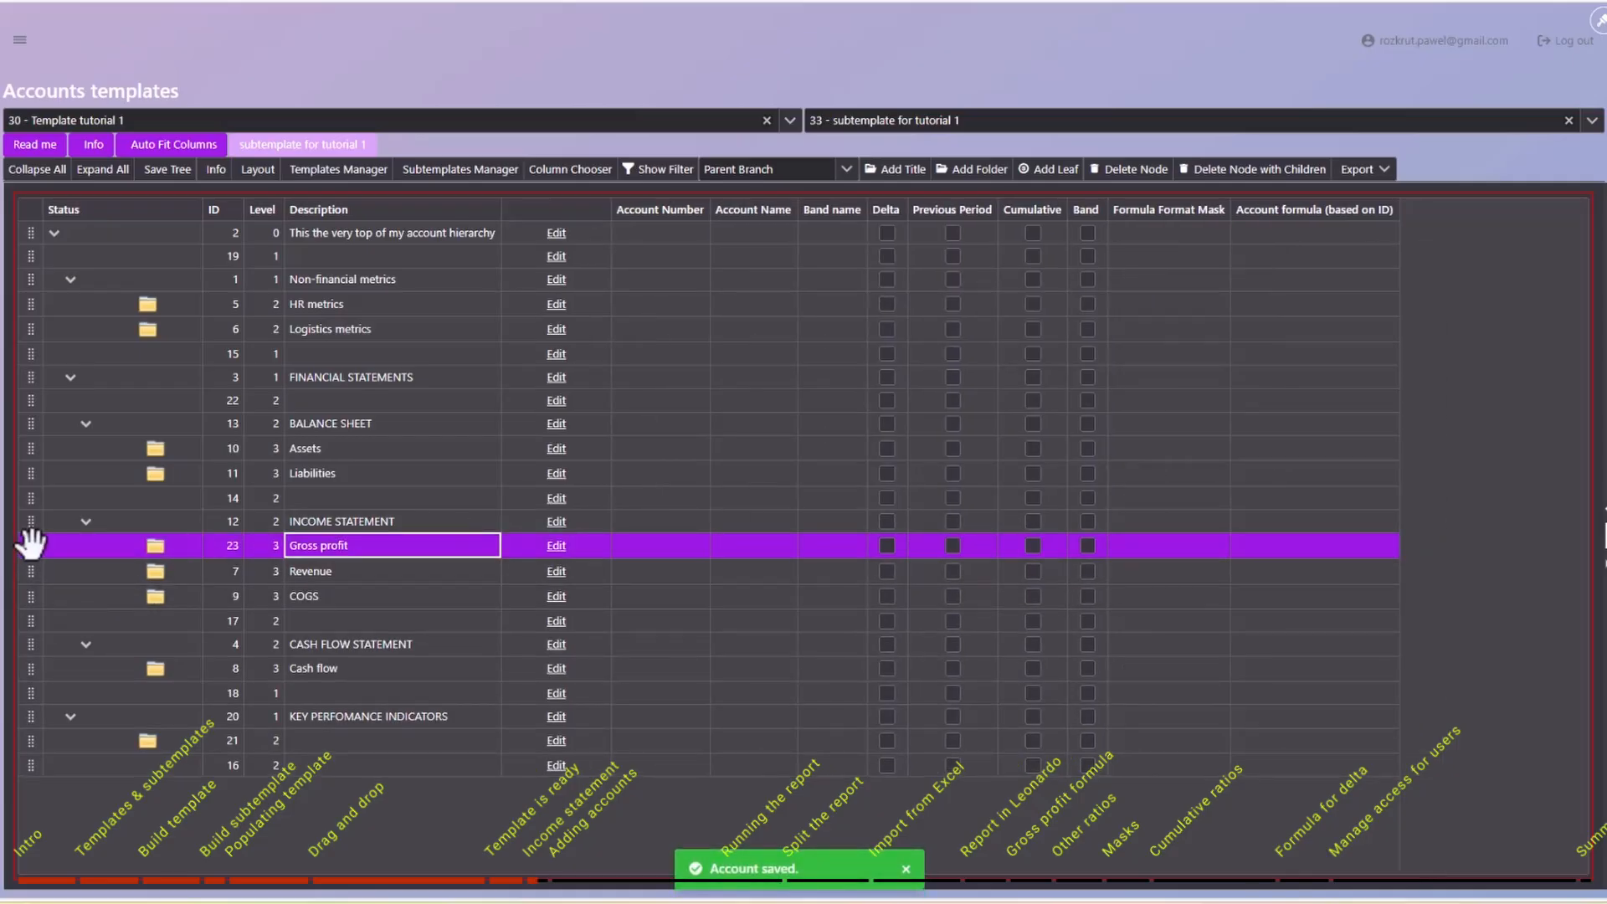
Reorder the INCOME STATEMENT folders so that Revenue comes first, COGS second and Gross profit last.
left_click_drag(30, 578, 118, 532)
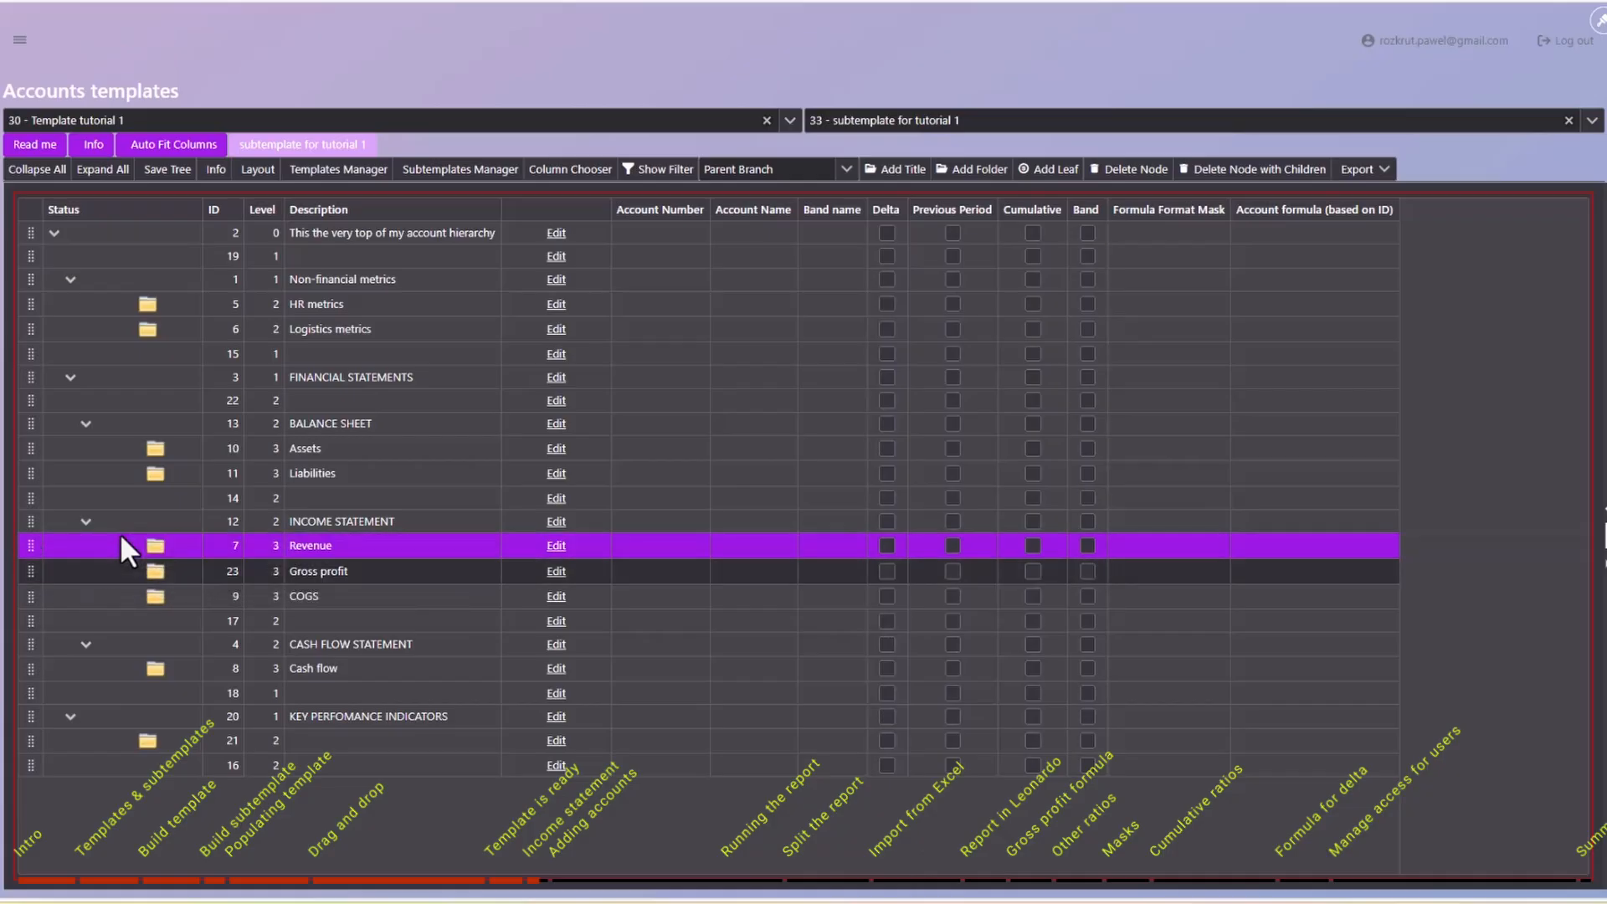
left_click(310, 578)
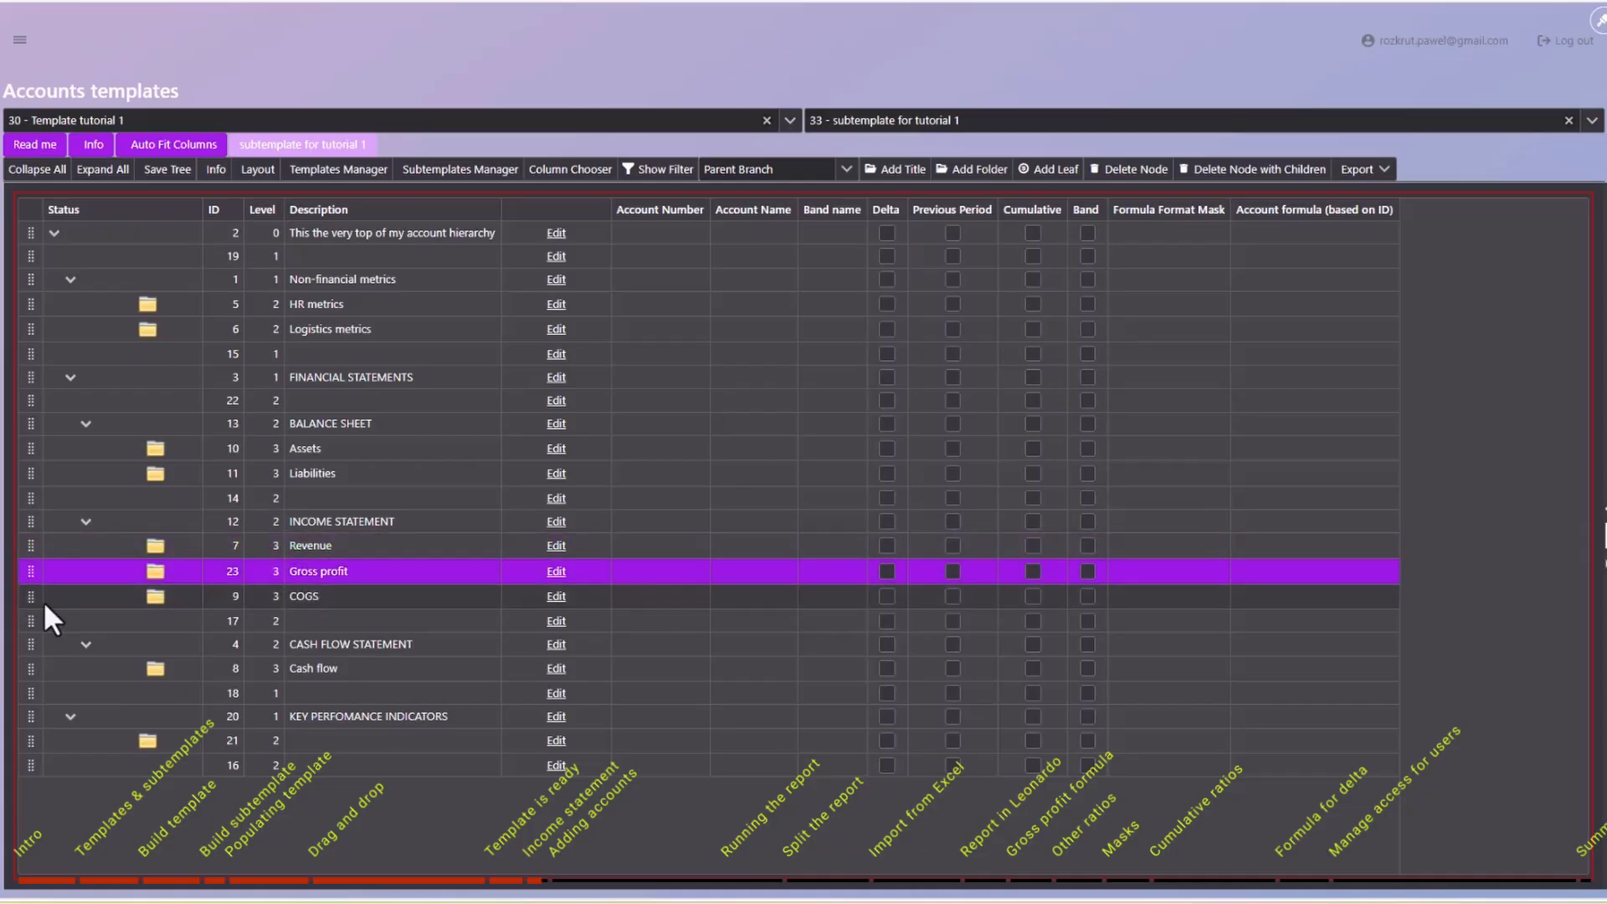
left_click(31, 599)
left_click_drag(31, 598, 93, 557)
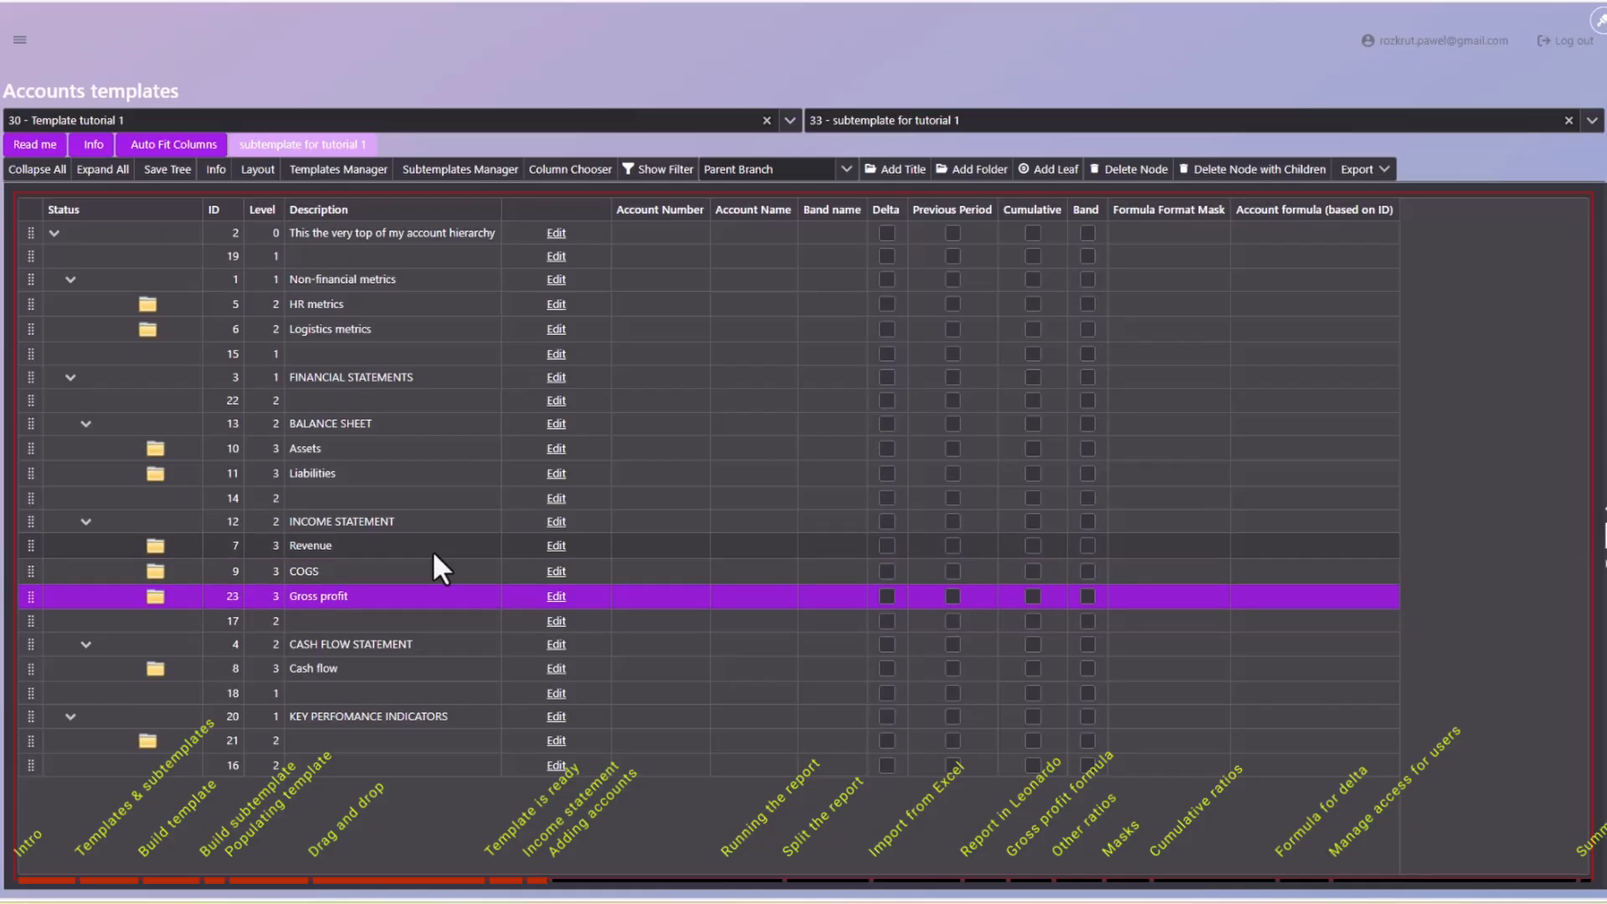
left_click(311, 549)
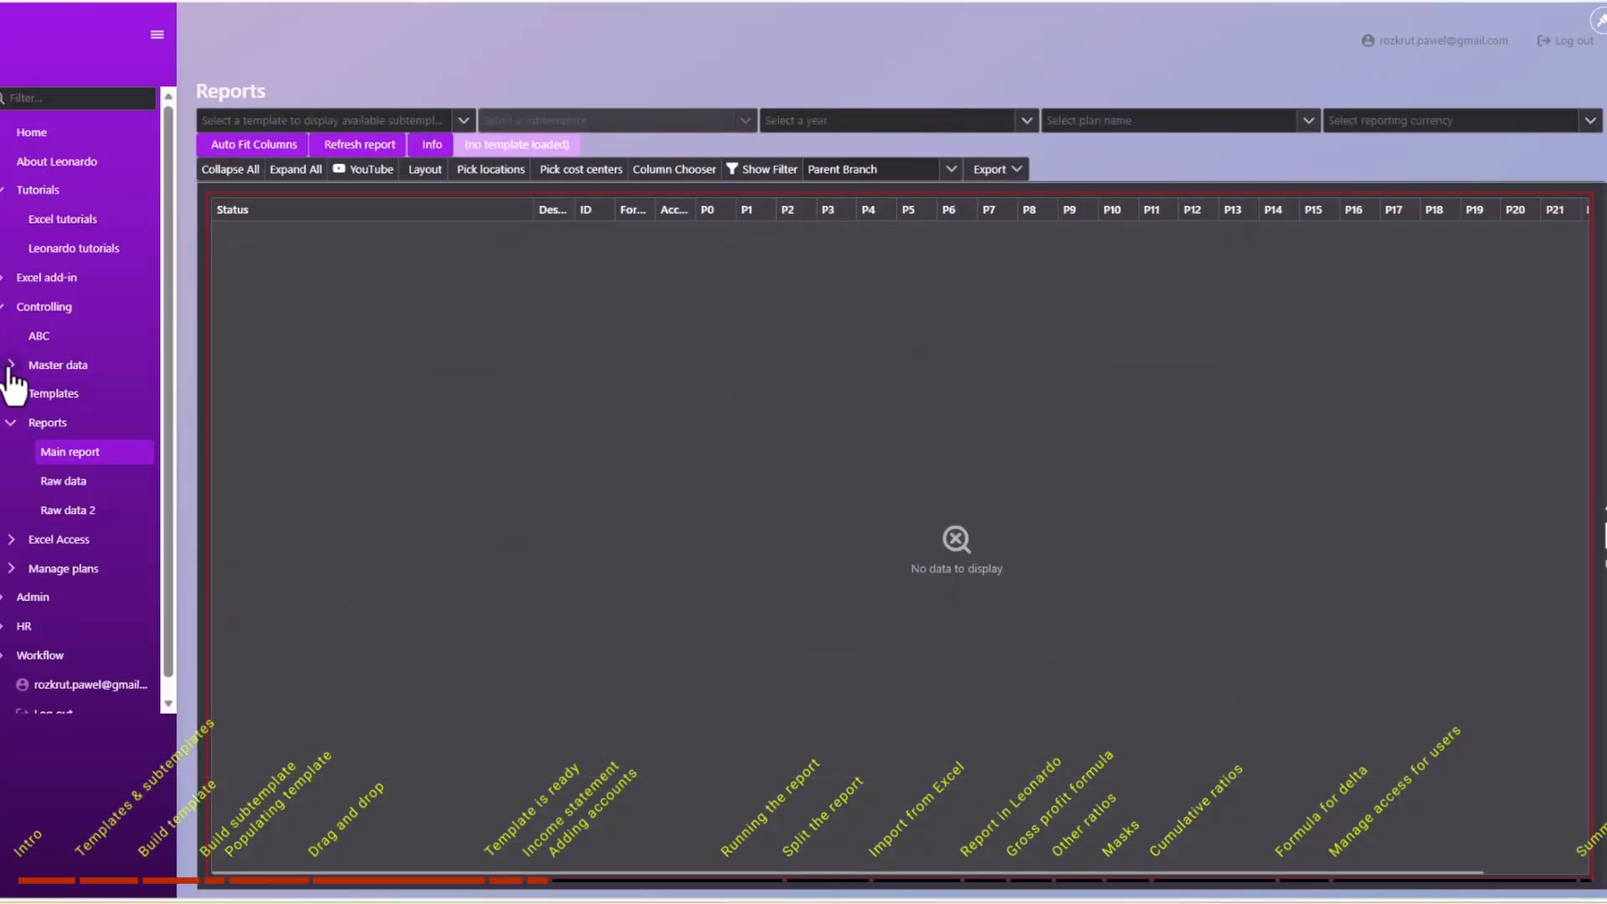
Open the master data lists of accounts and sub-accounts in separate browser tabs.
left_click(12, 369)
left_click(60, 427)
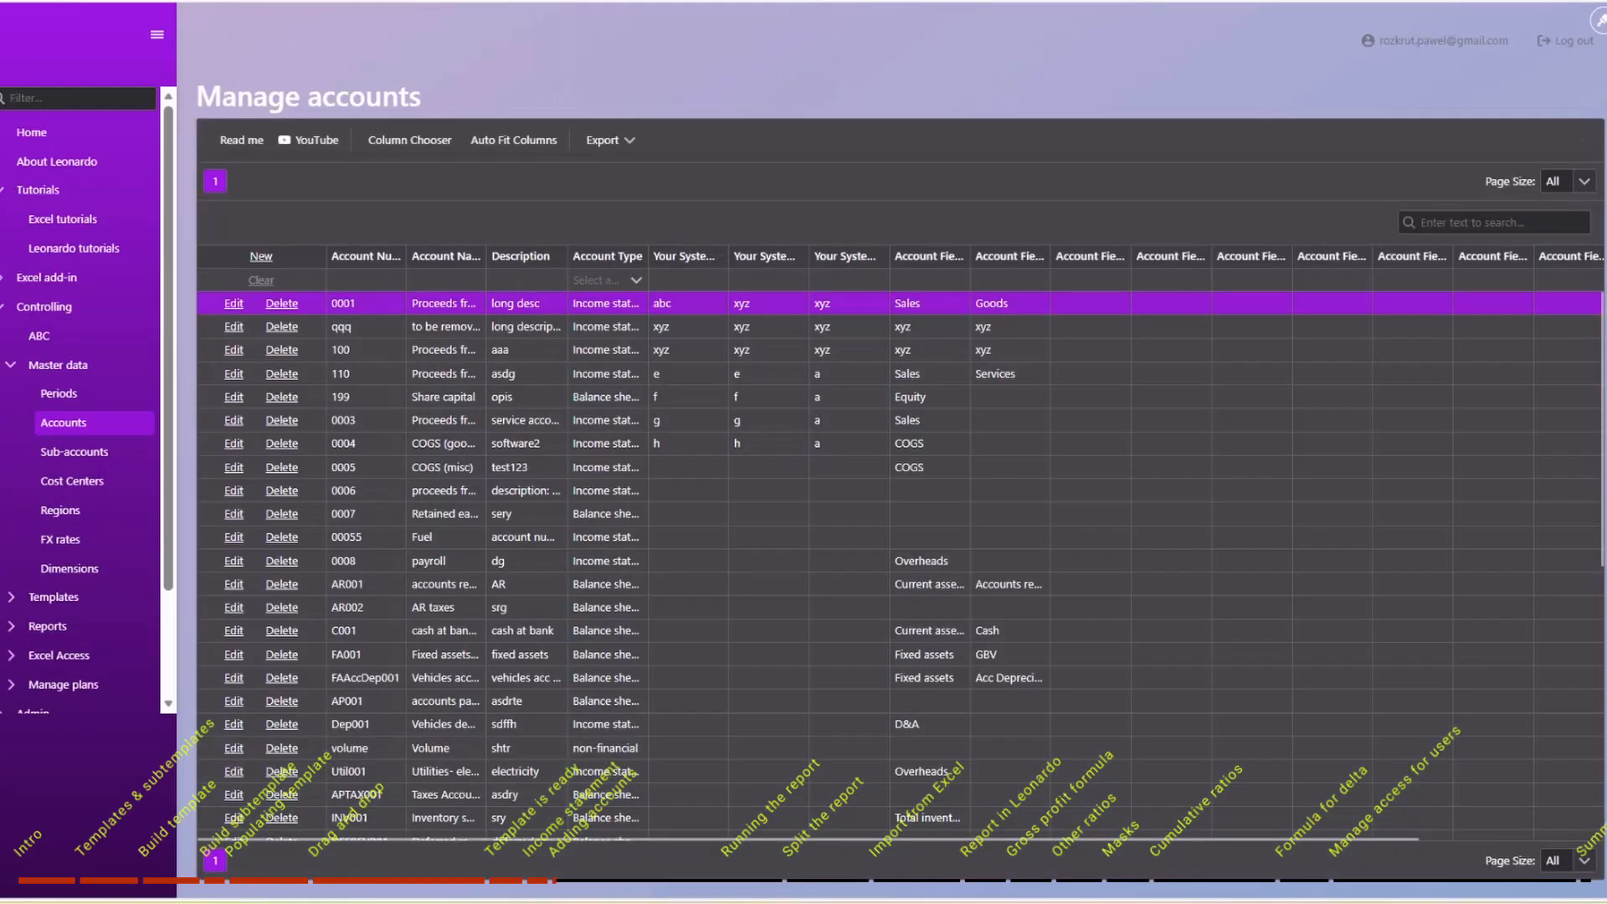
left_click(63, 456)
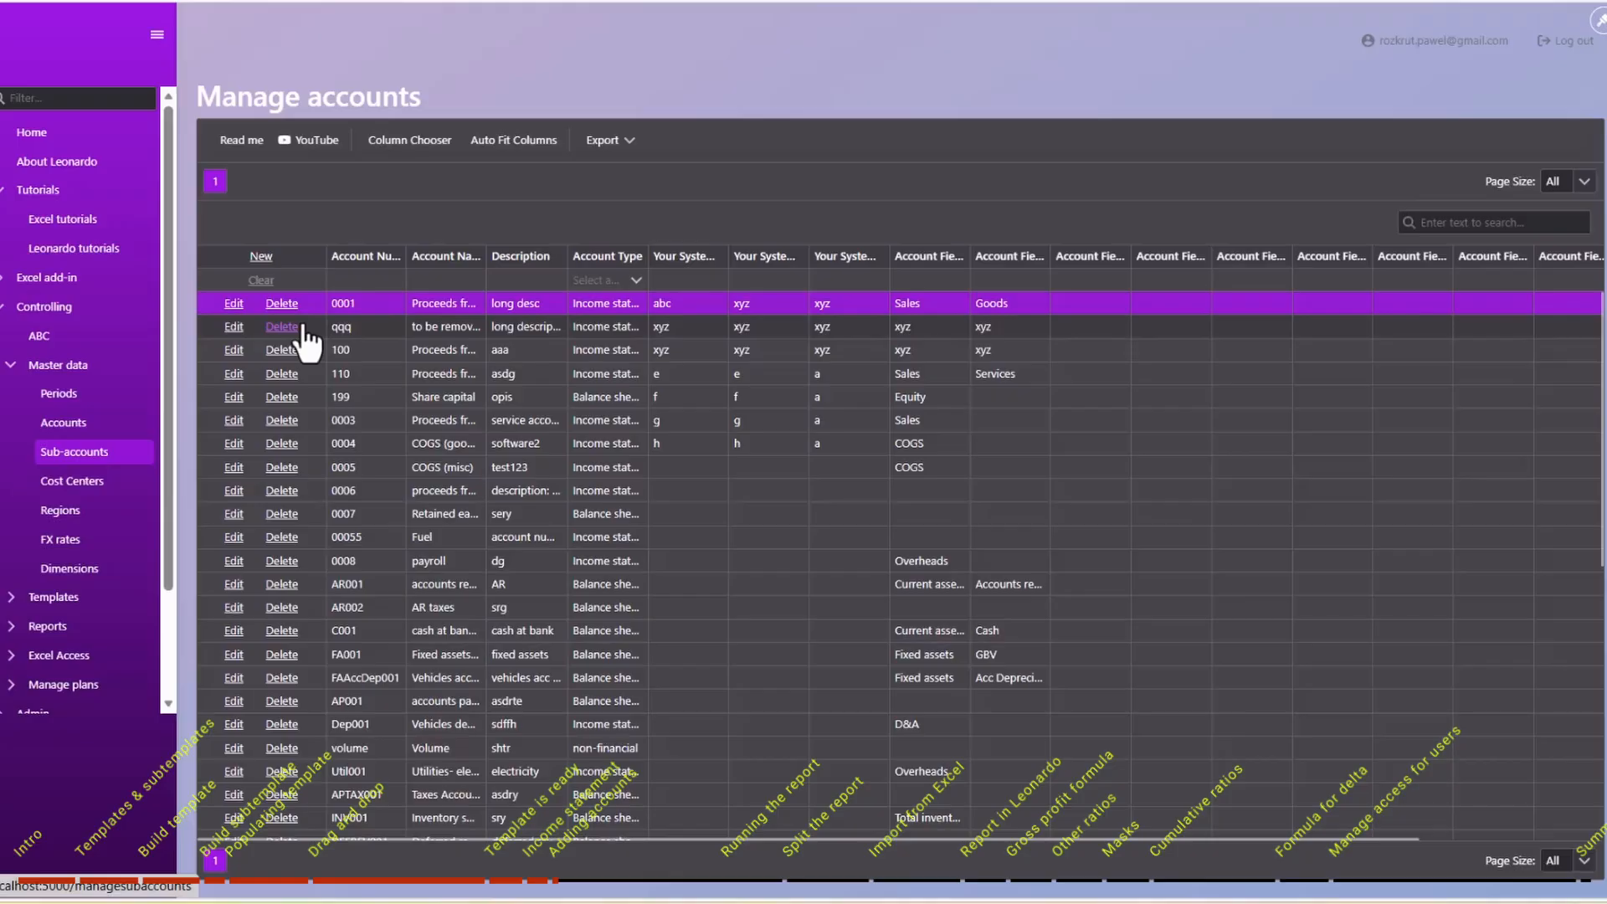
key("alt+Left")
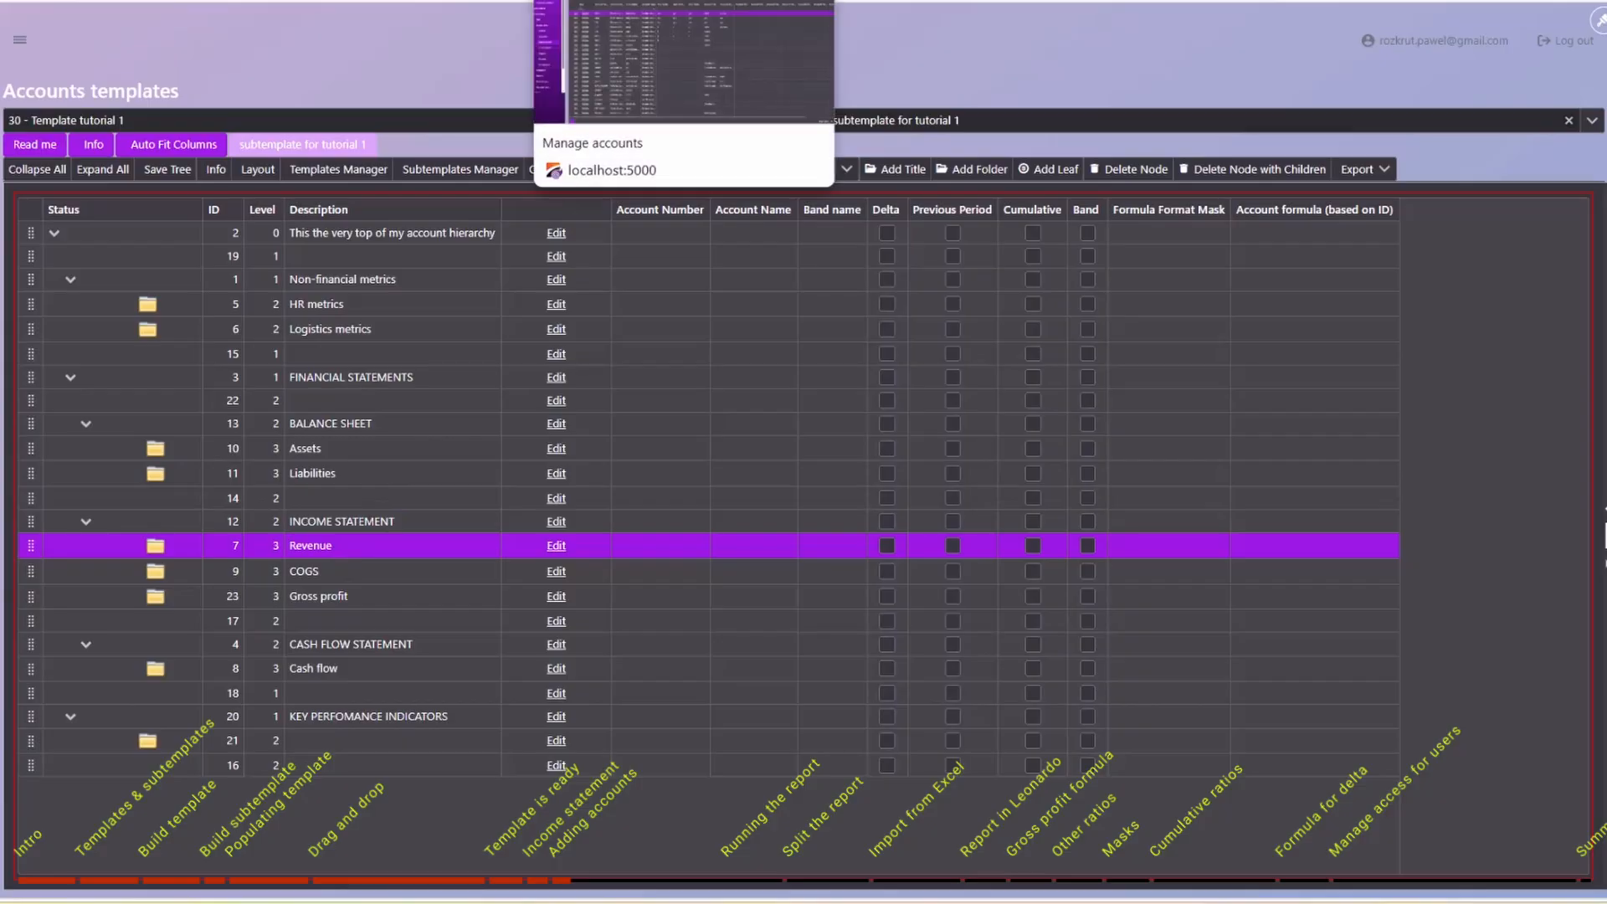
Auto-fit the columns of the sub-accounts list and examine the sub-accounts belonging to Sales (major), such as Sales_product_A.
left_click(619, 1)
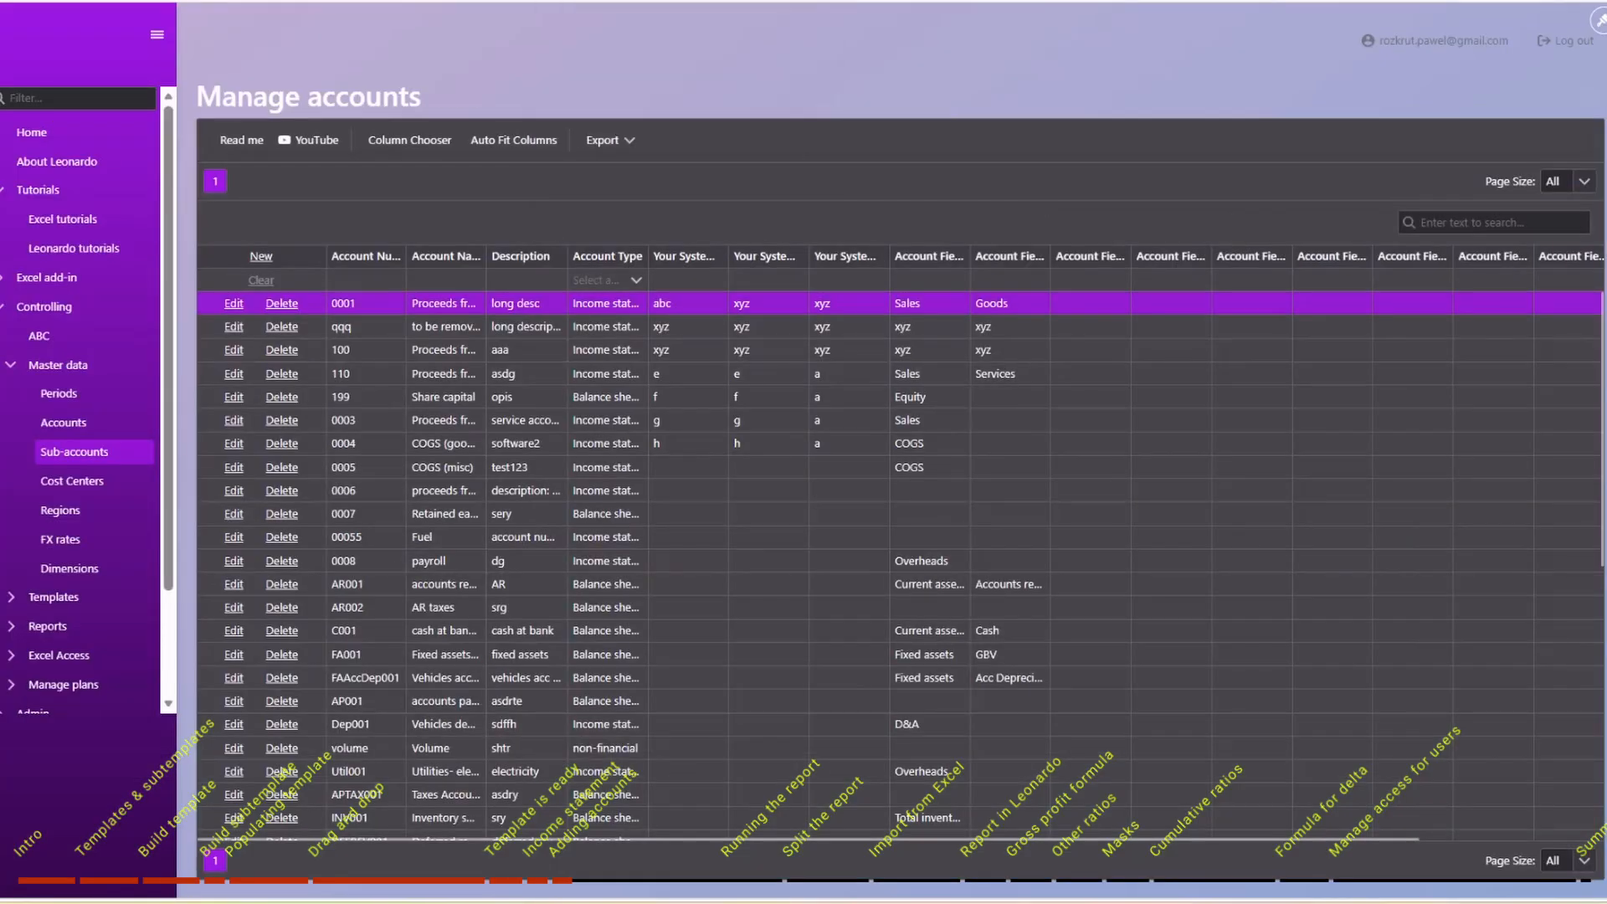
left_click(753, 1)
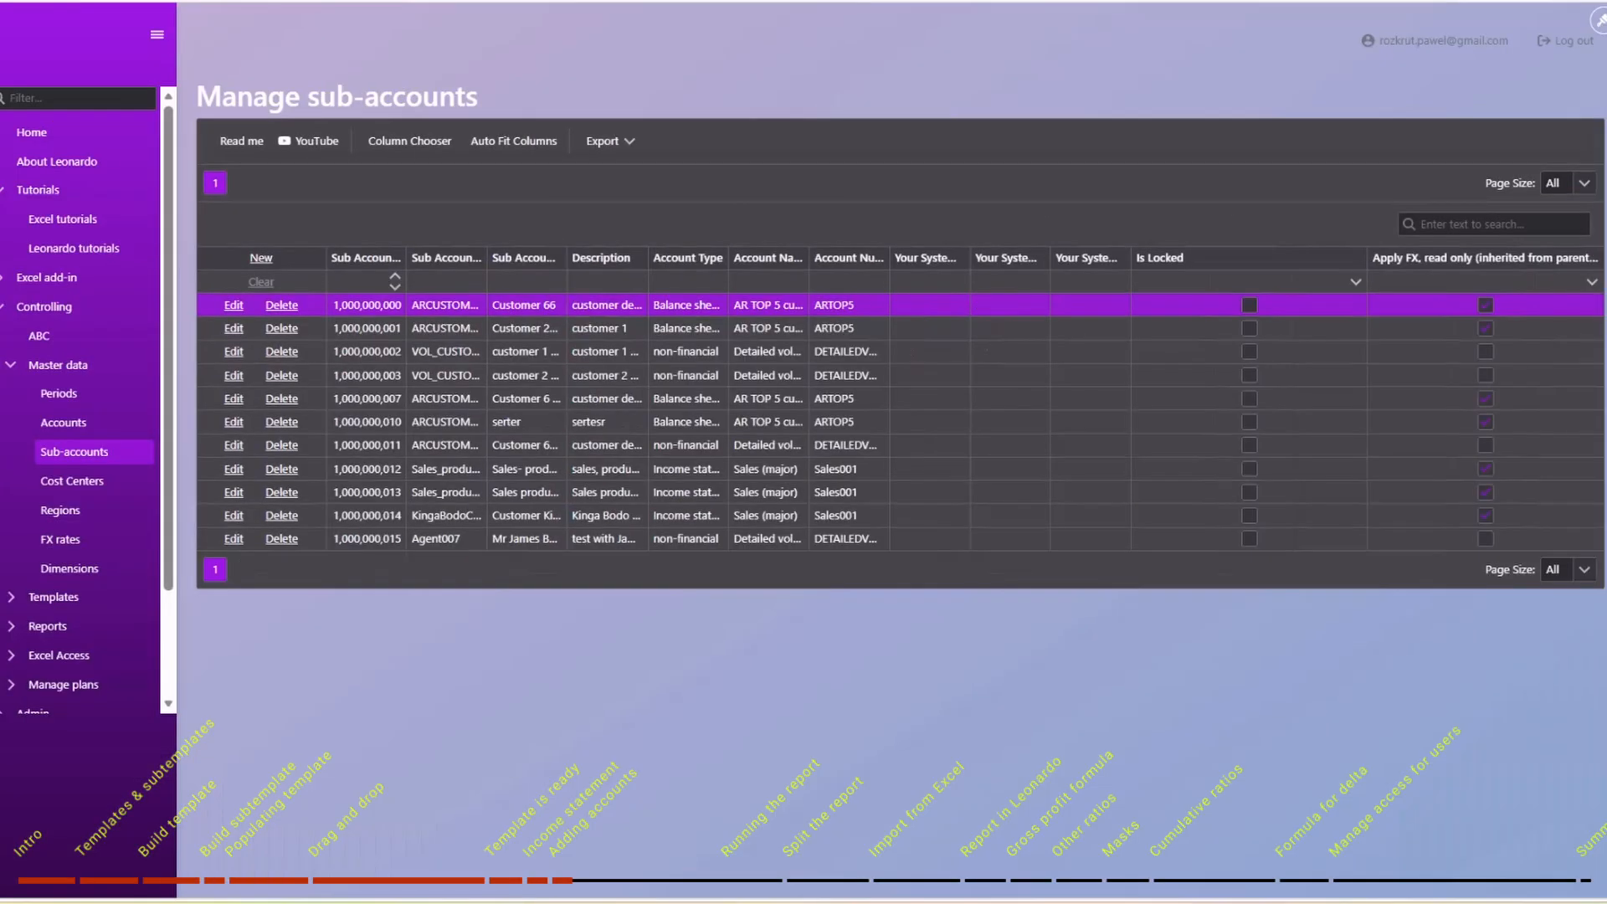
left_click(489, 161)
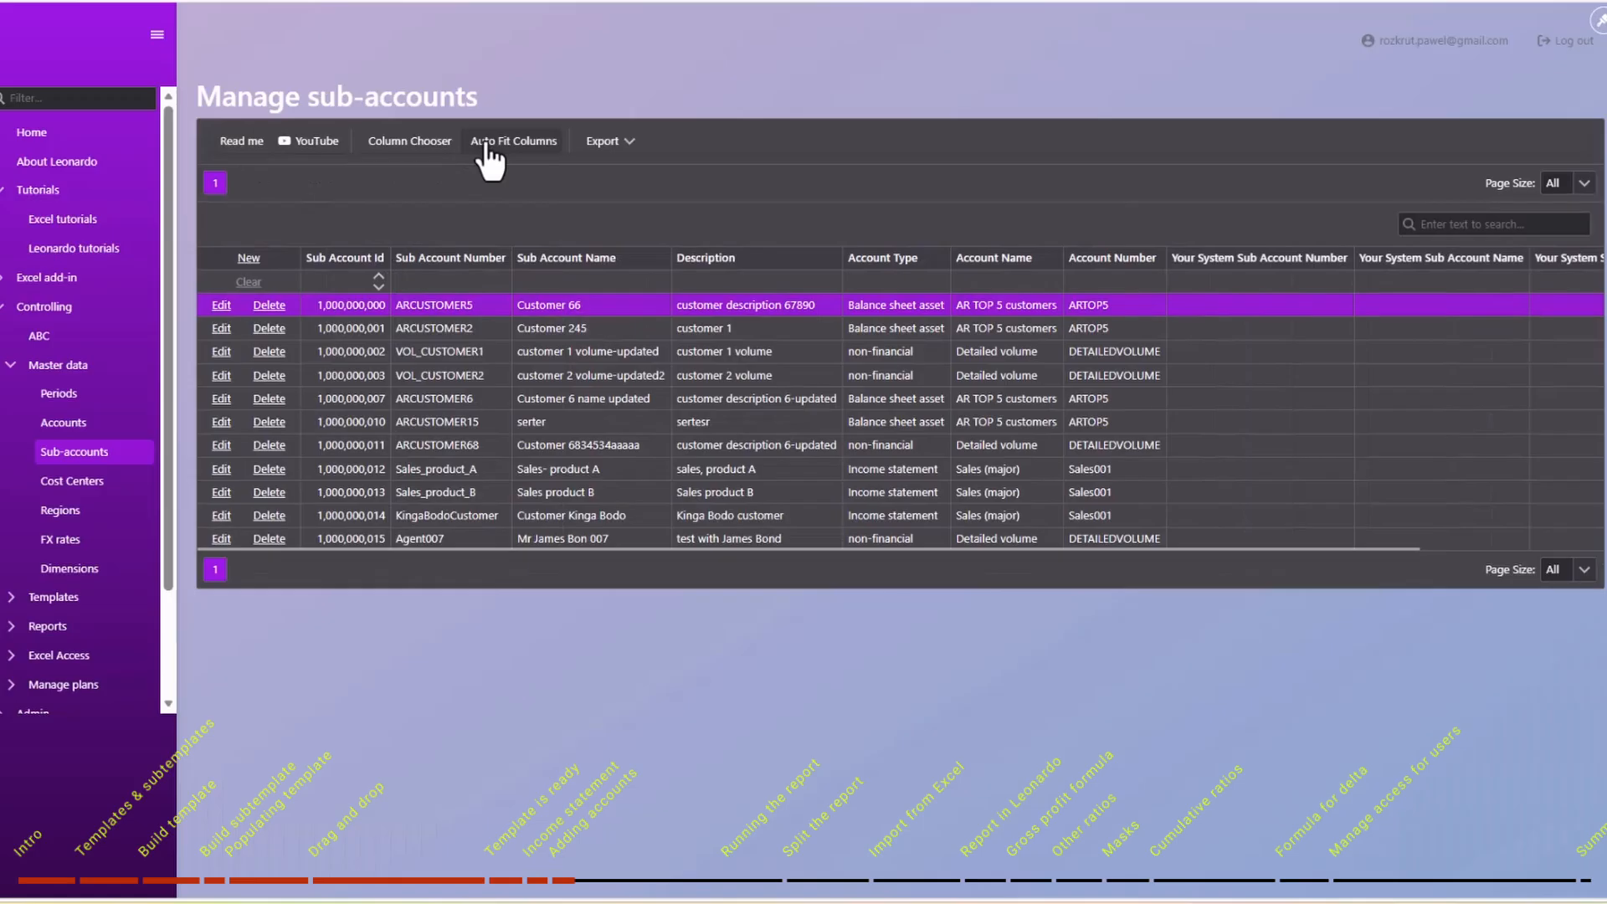
left_click(553, 471)
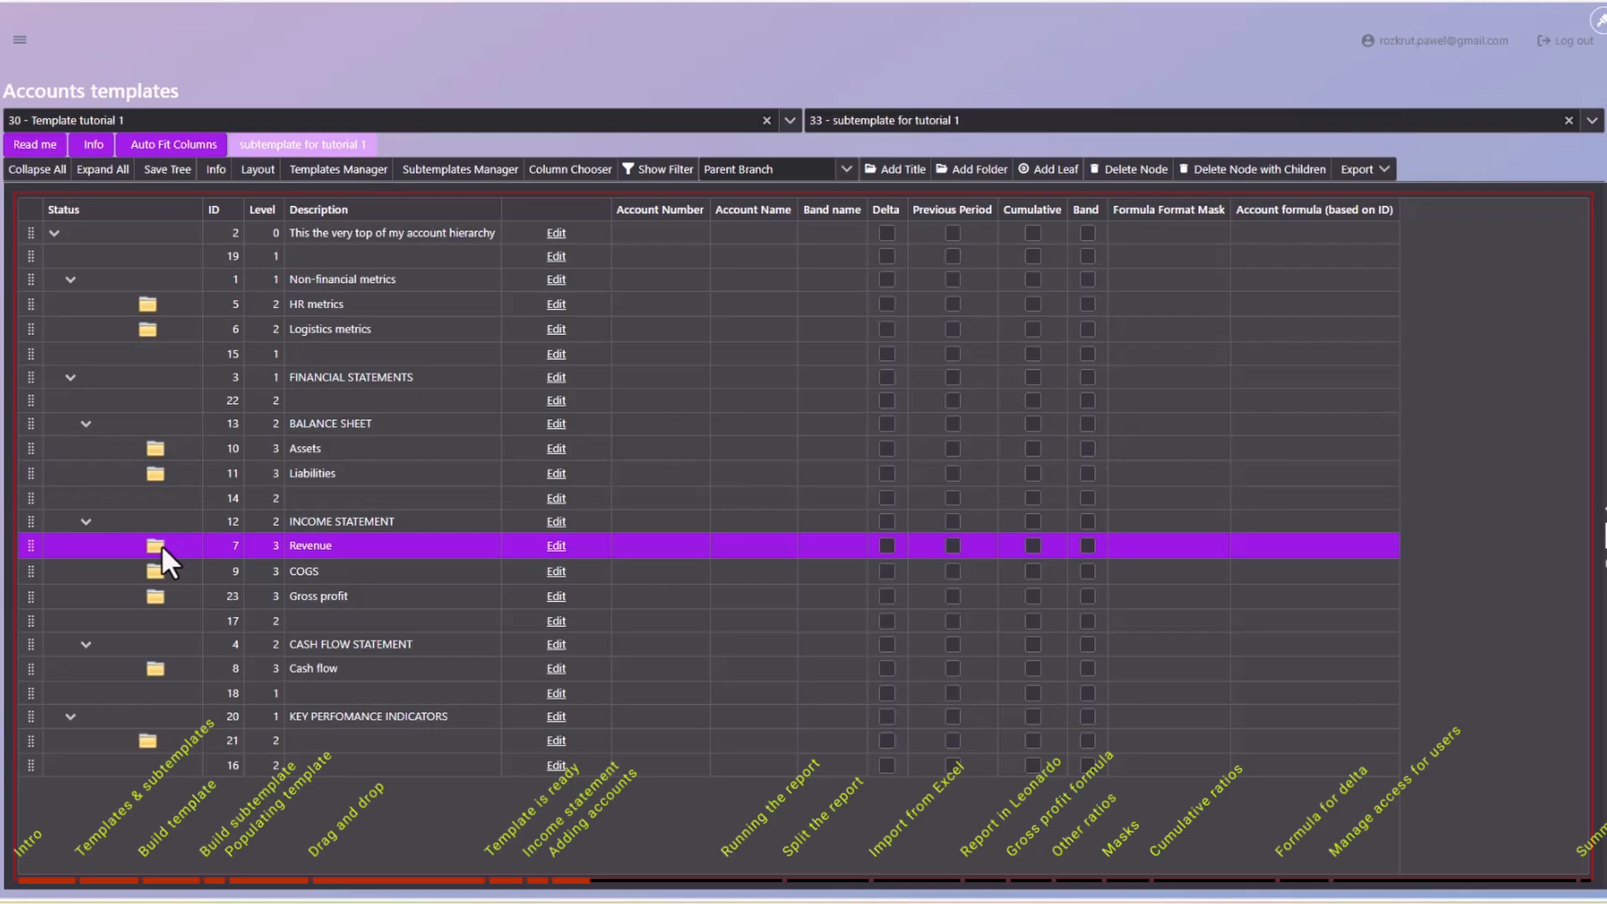
Add a leaf under the Revenue folder of the template and open its row for editing.
left_click(1038, 171)
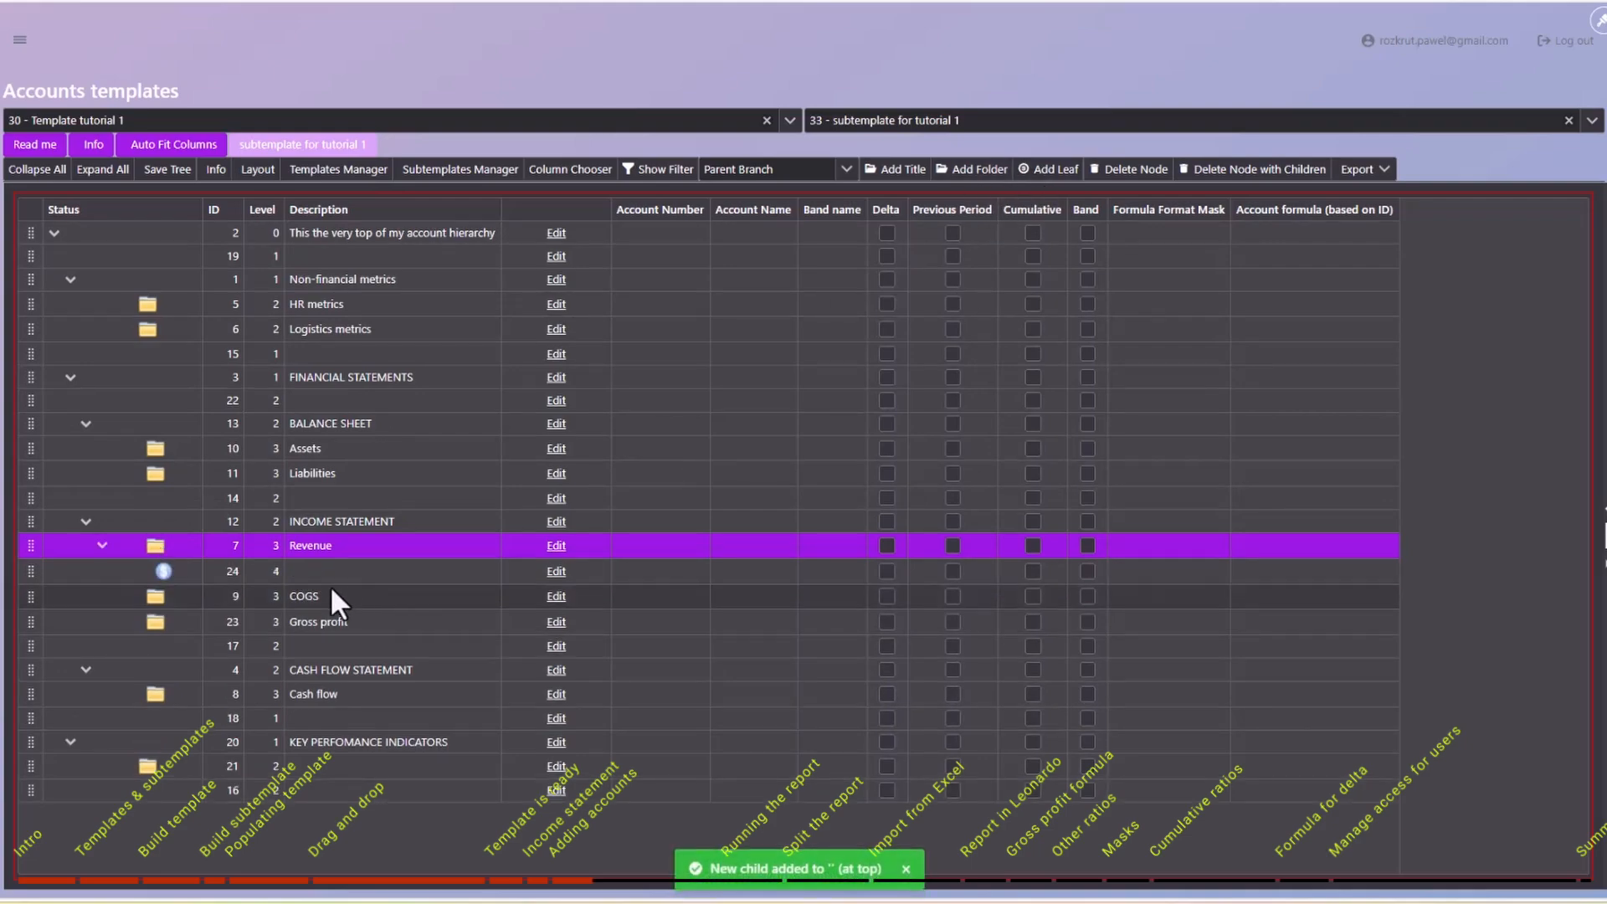
left_click(404, 569)
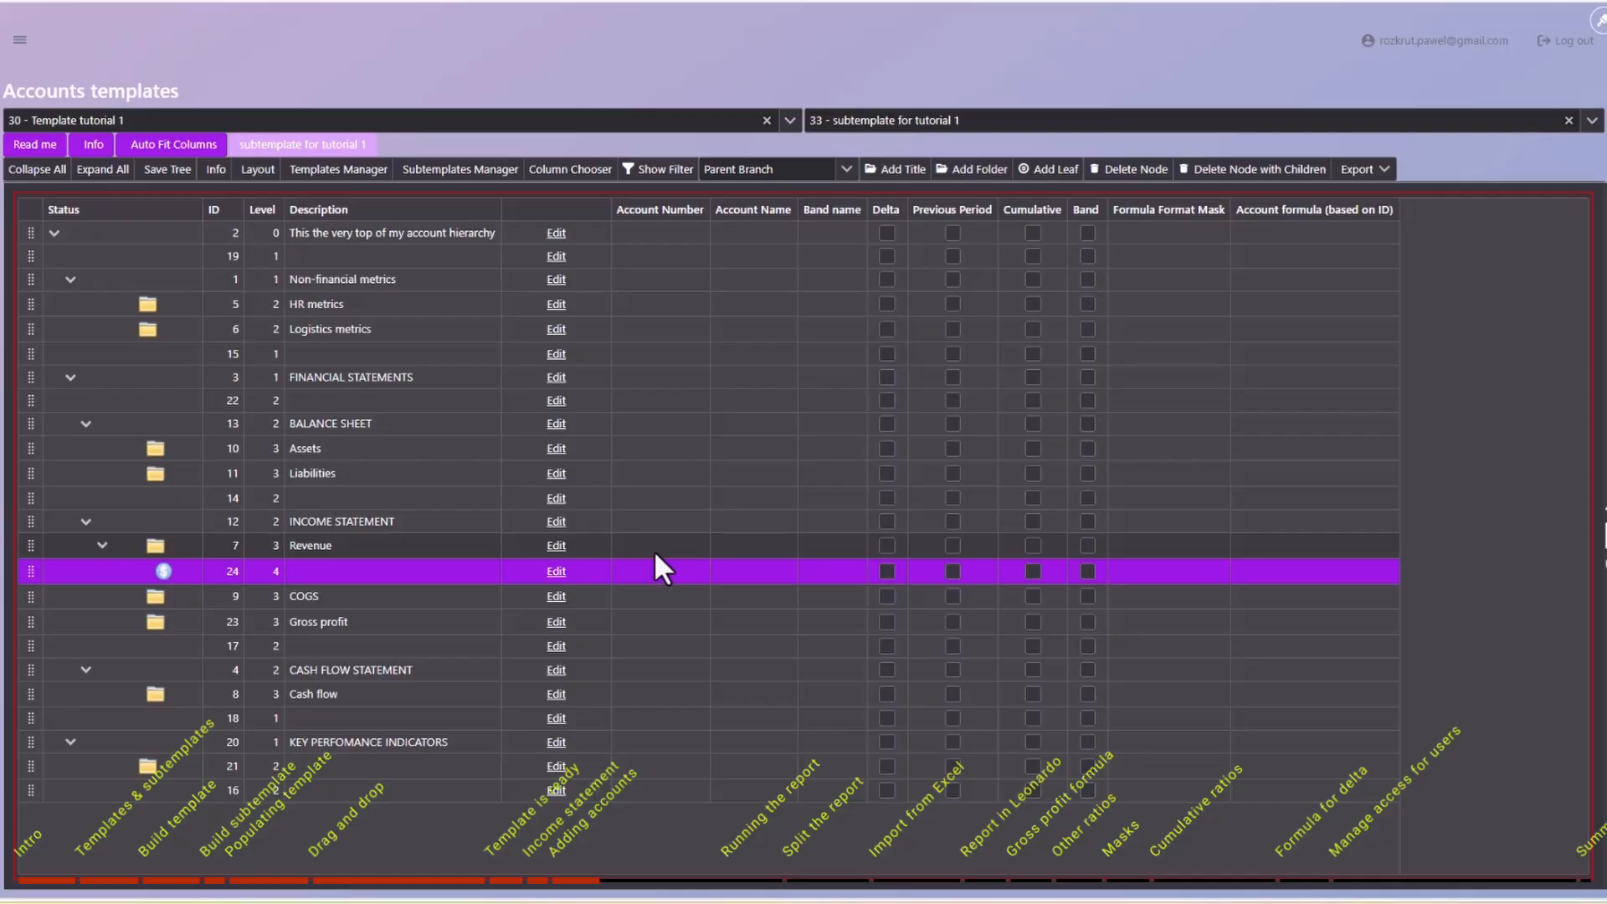
left_click(556, 573)
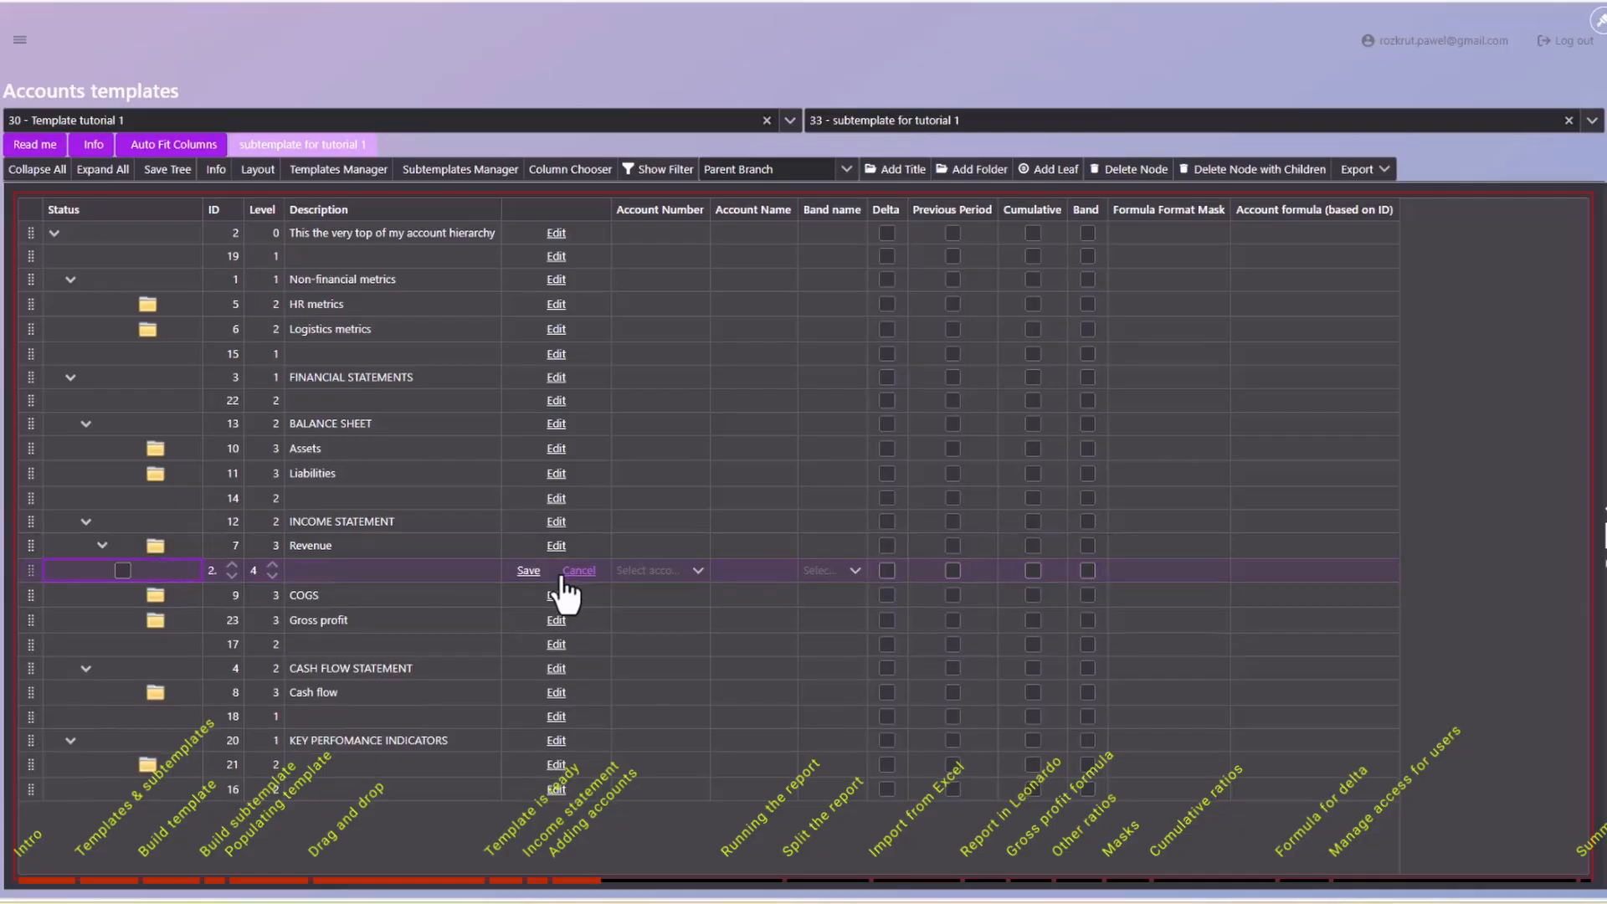
type("Sale")
key("BackSpace")
key("BackSpace")
key("BackSpace")
key("BackSpace")
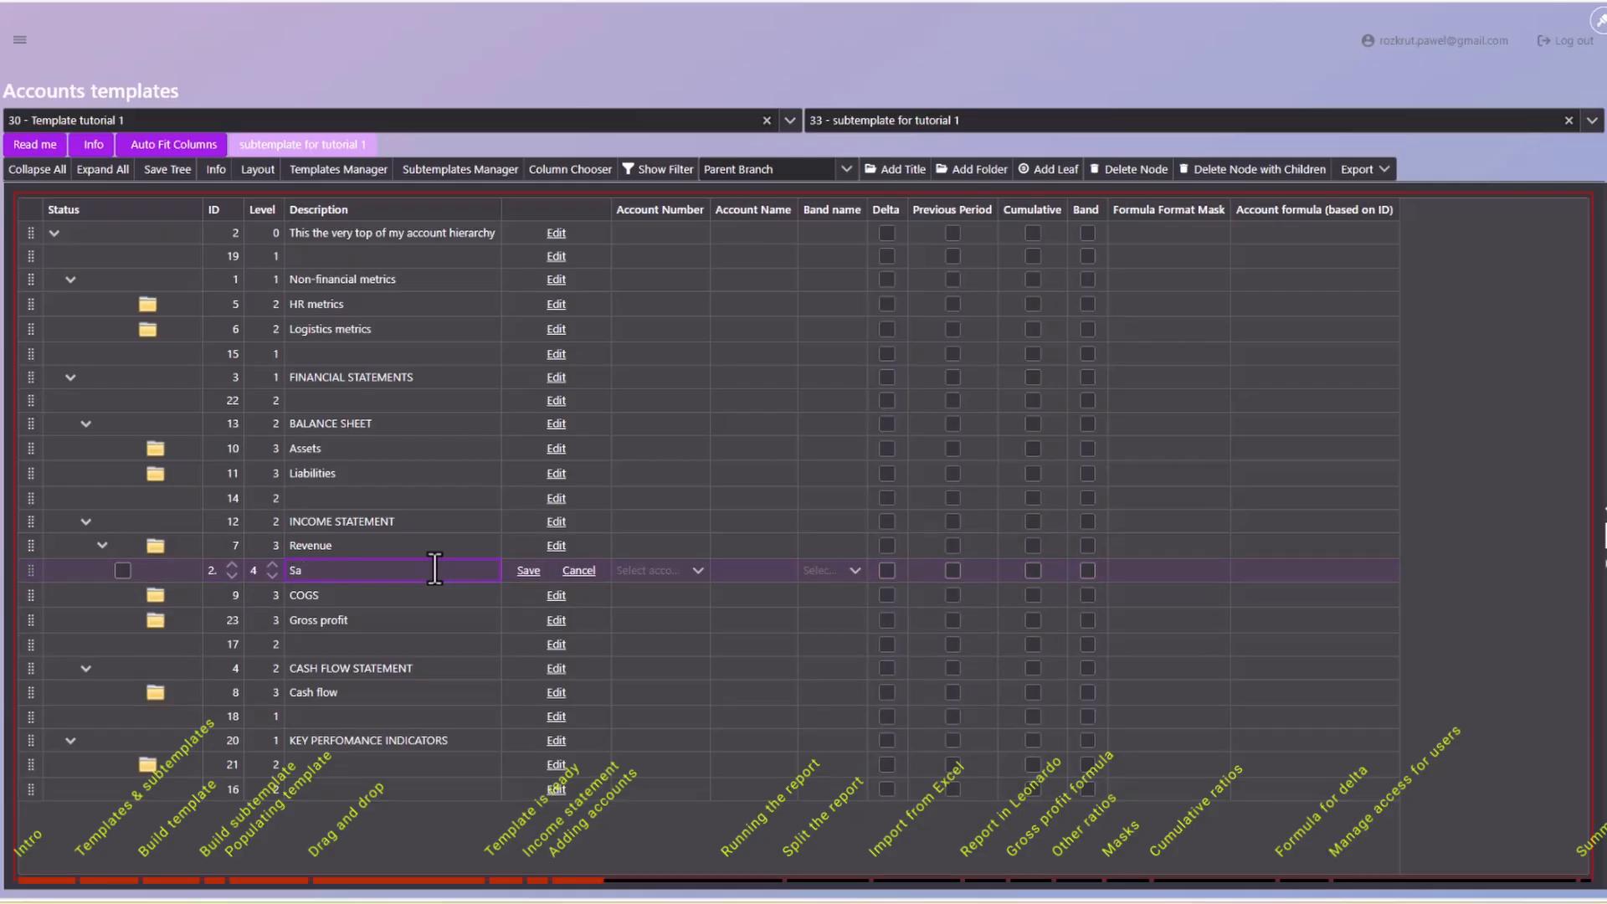
Assign account "Sales001 - Sales (major)" to the new leaf under Revenue and save the row.
left_click(700, 576)
type("Sales")
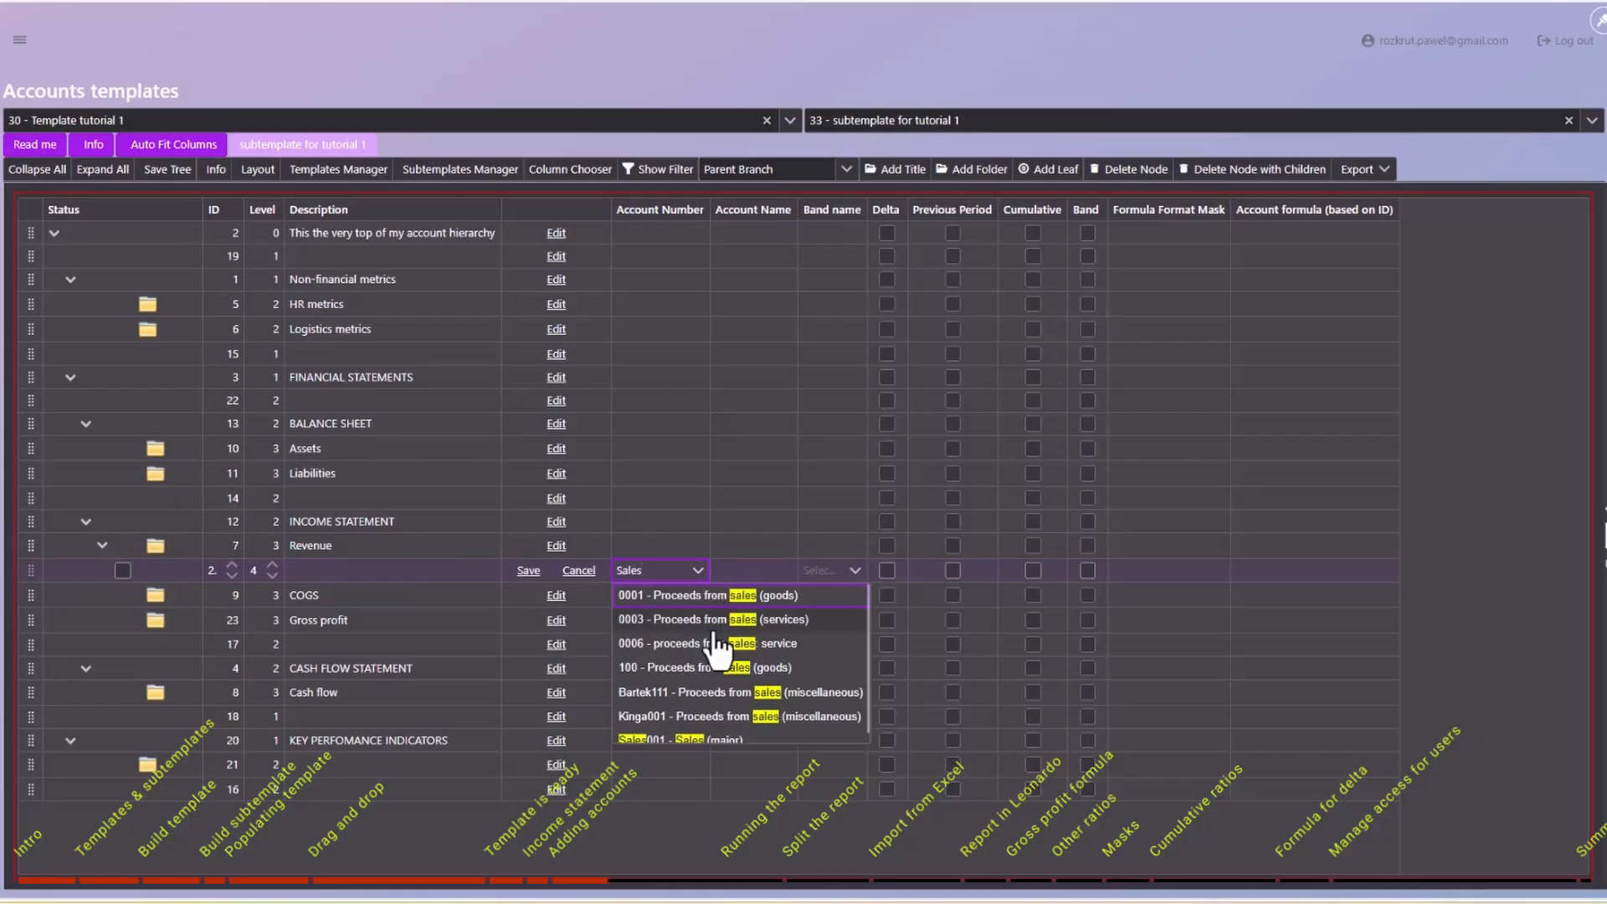
type("001")
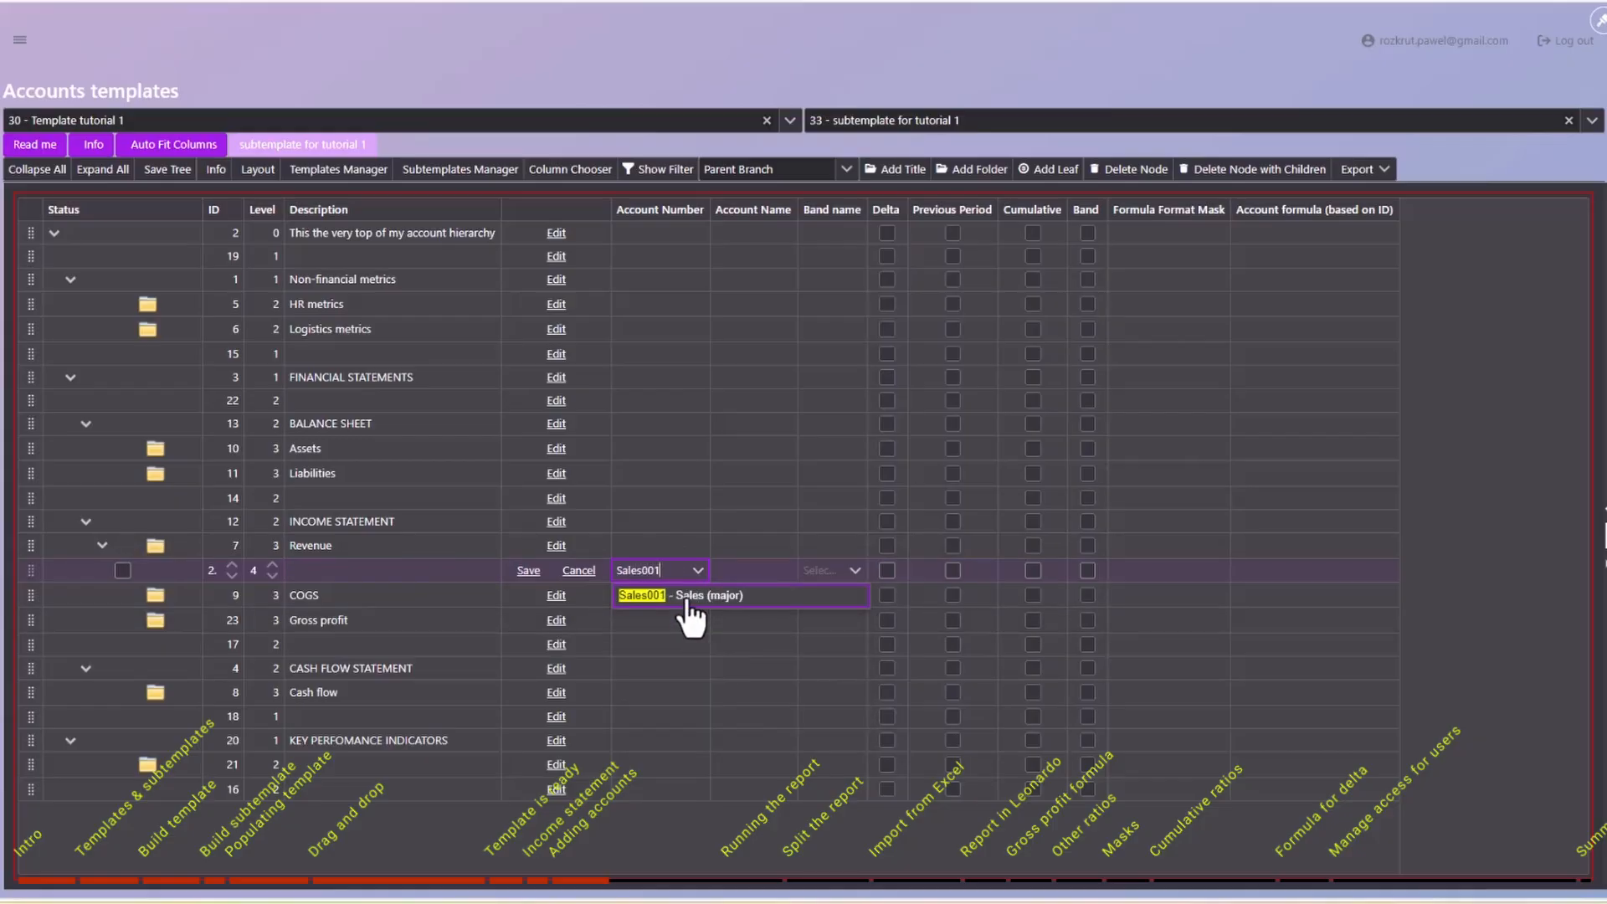
left_click(690, 611)
key("Return")
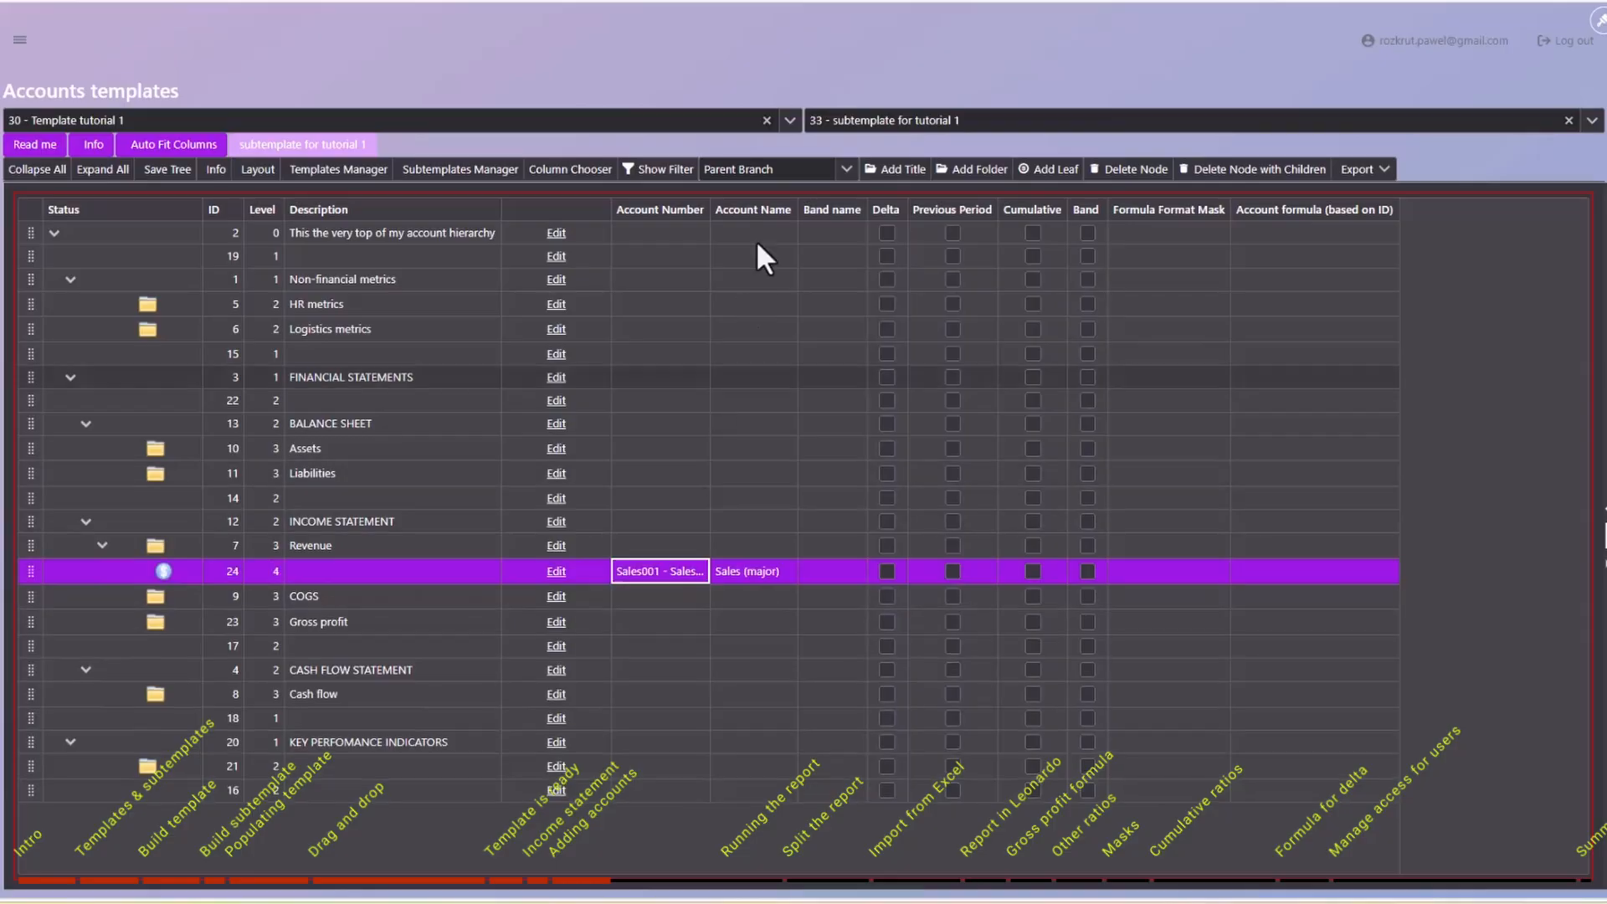
Widen the Account Number column and describe the Sales001 leaf as "Sales (parent) account".
left_click_drag(710, 213, 823, 219)
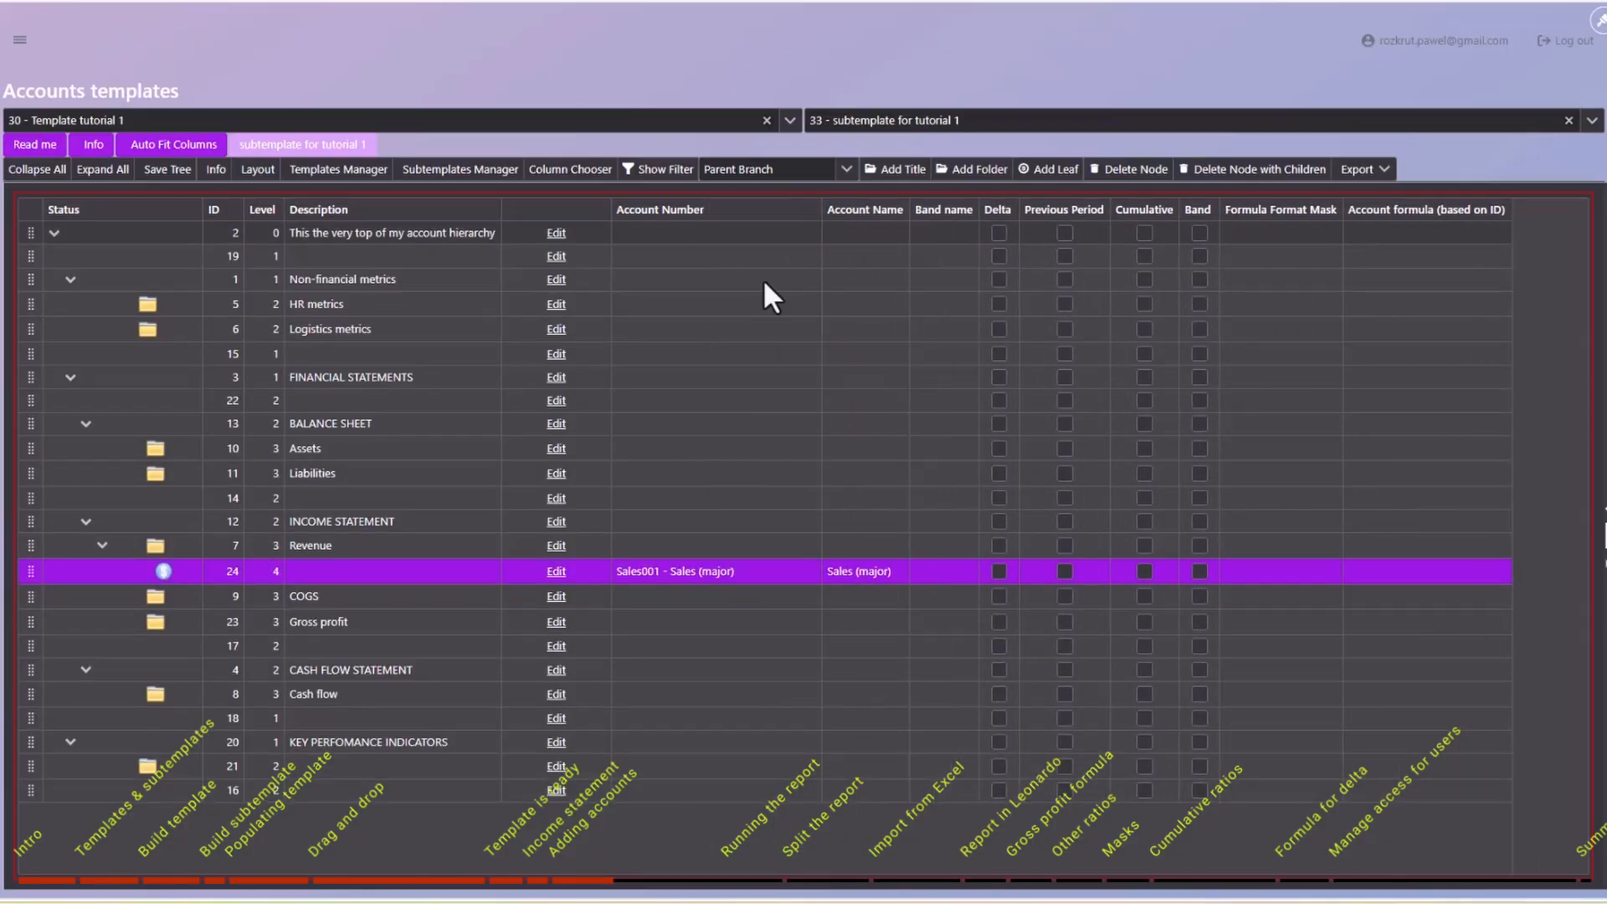
left_click(556, 571)
left_click(422, 571)
type("S")
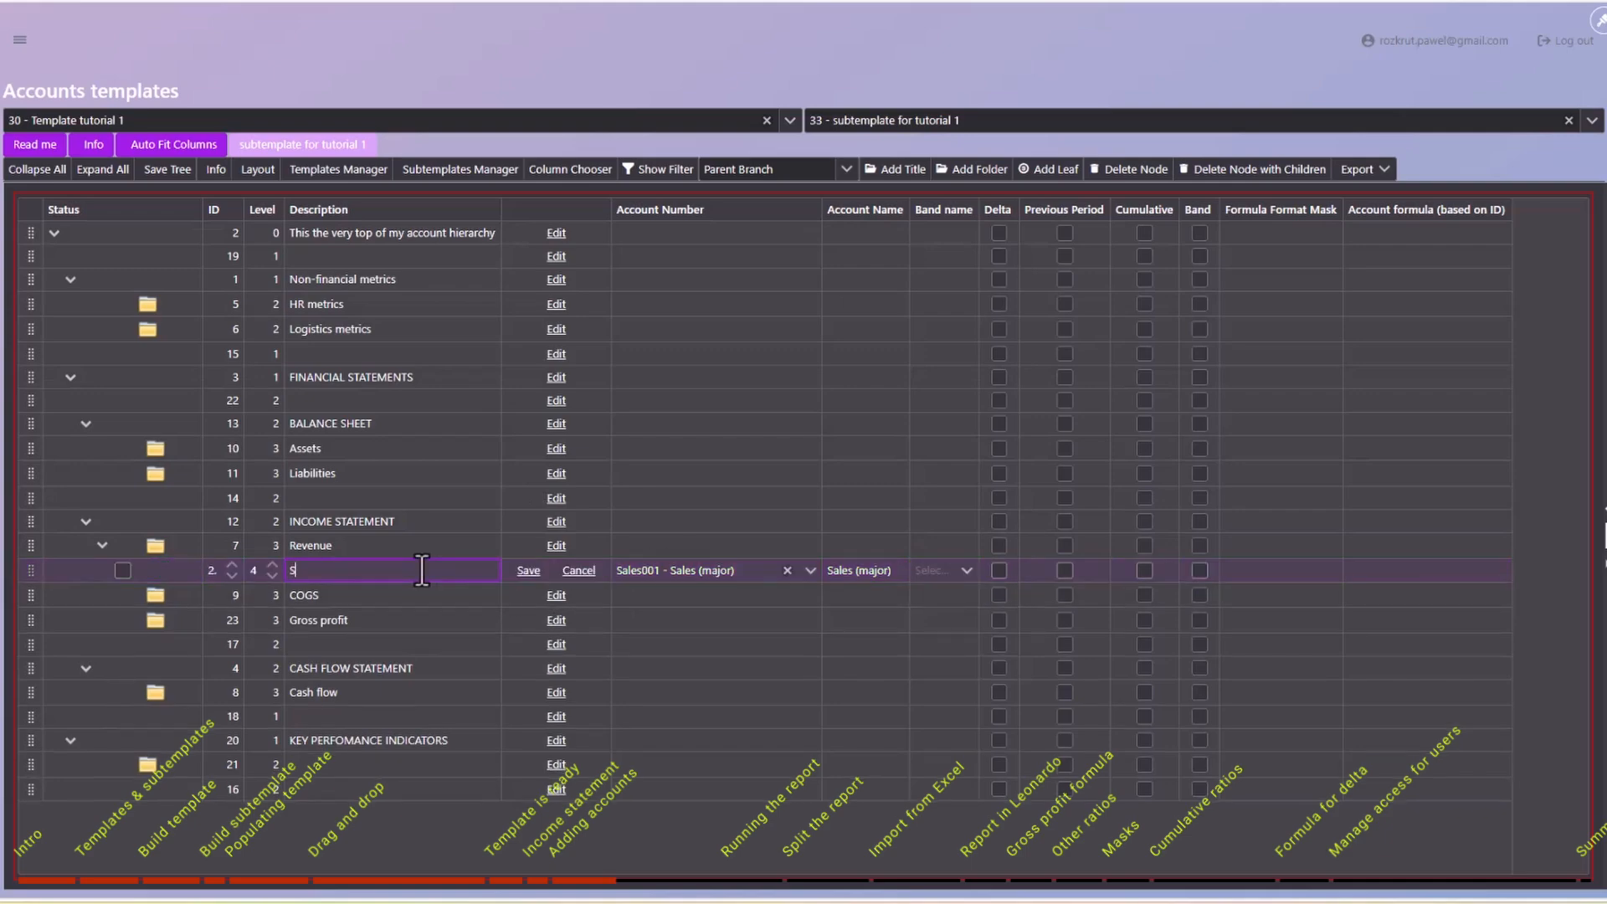
type("ales (parent) account")
key("Return")
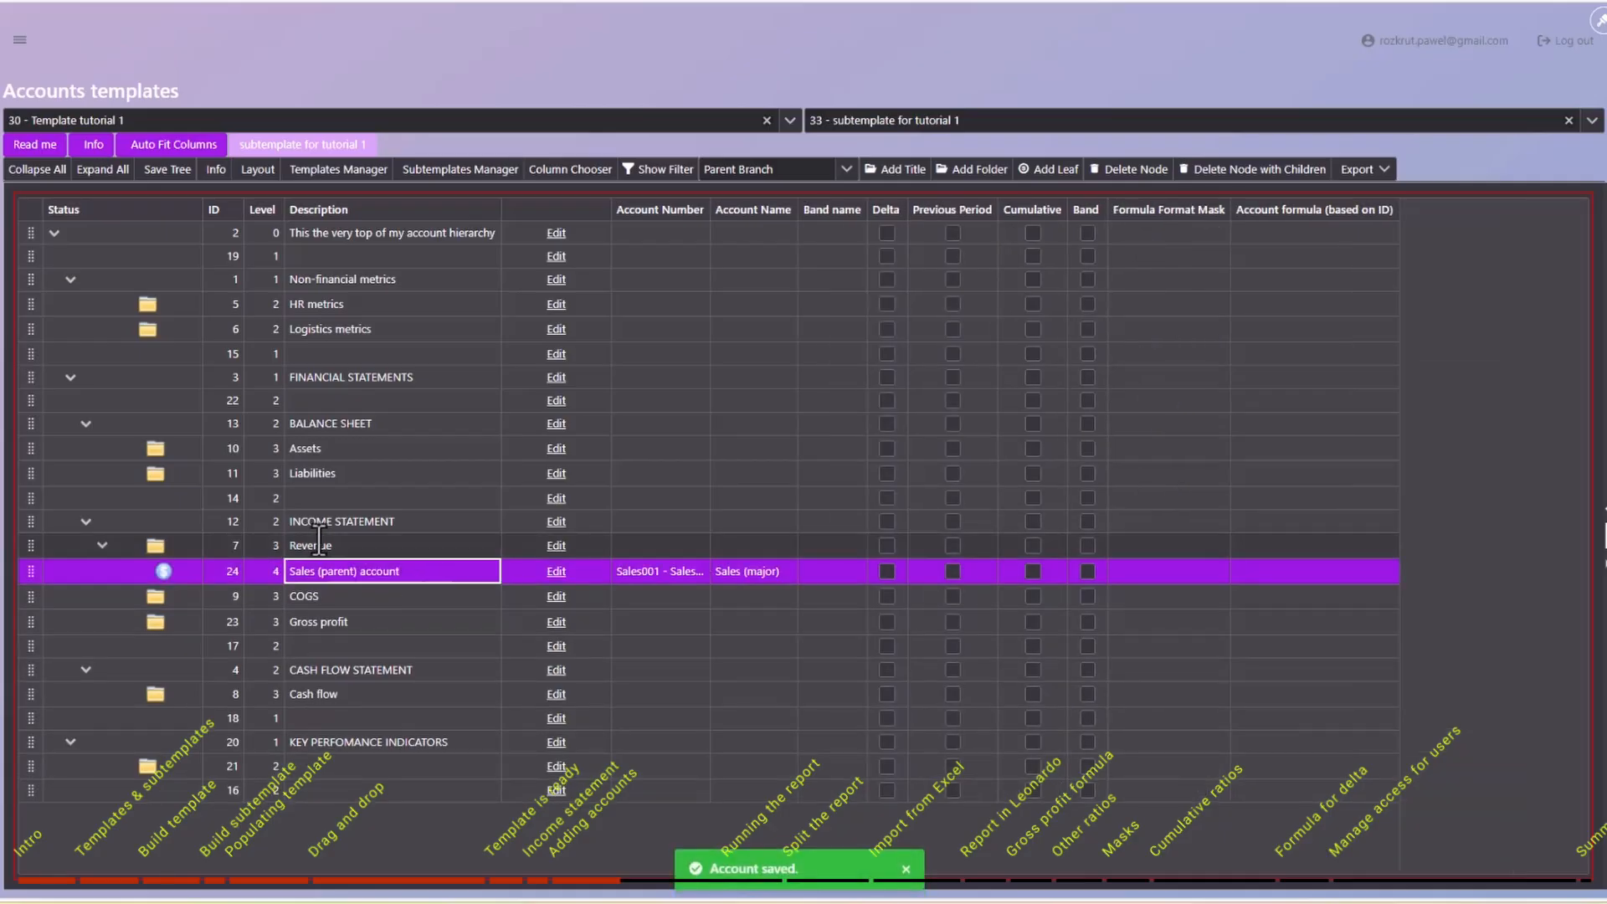
Switch to the accounts master data list, widen its Account Name column and select account 0003.
left_click(318, 545)
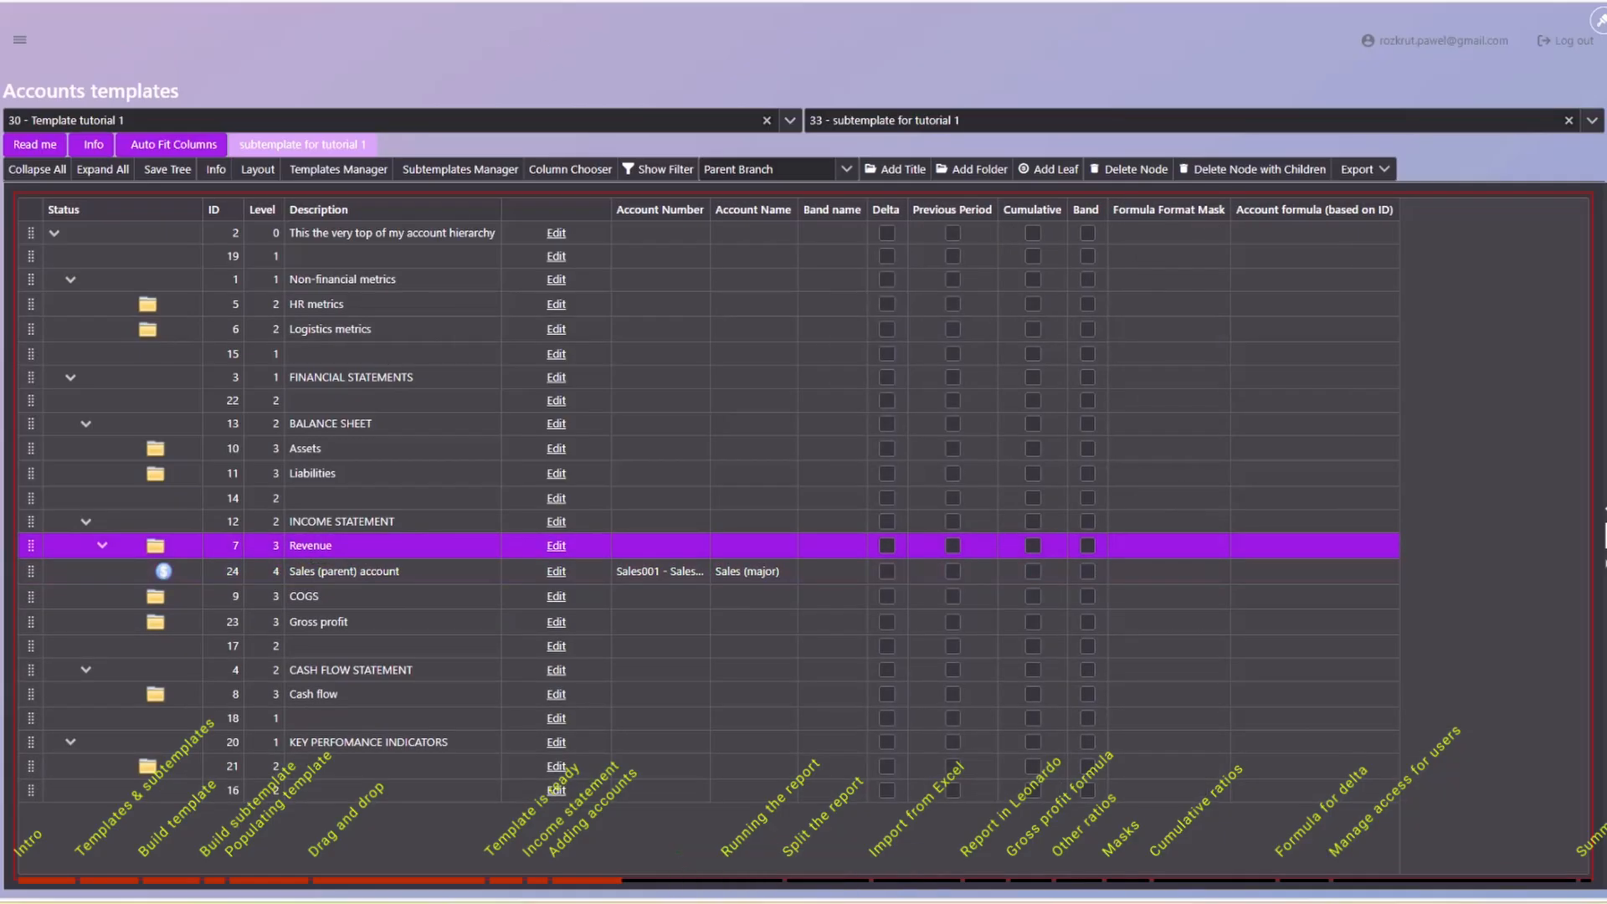
left_click(653, 2)
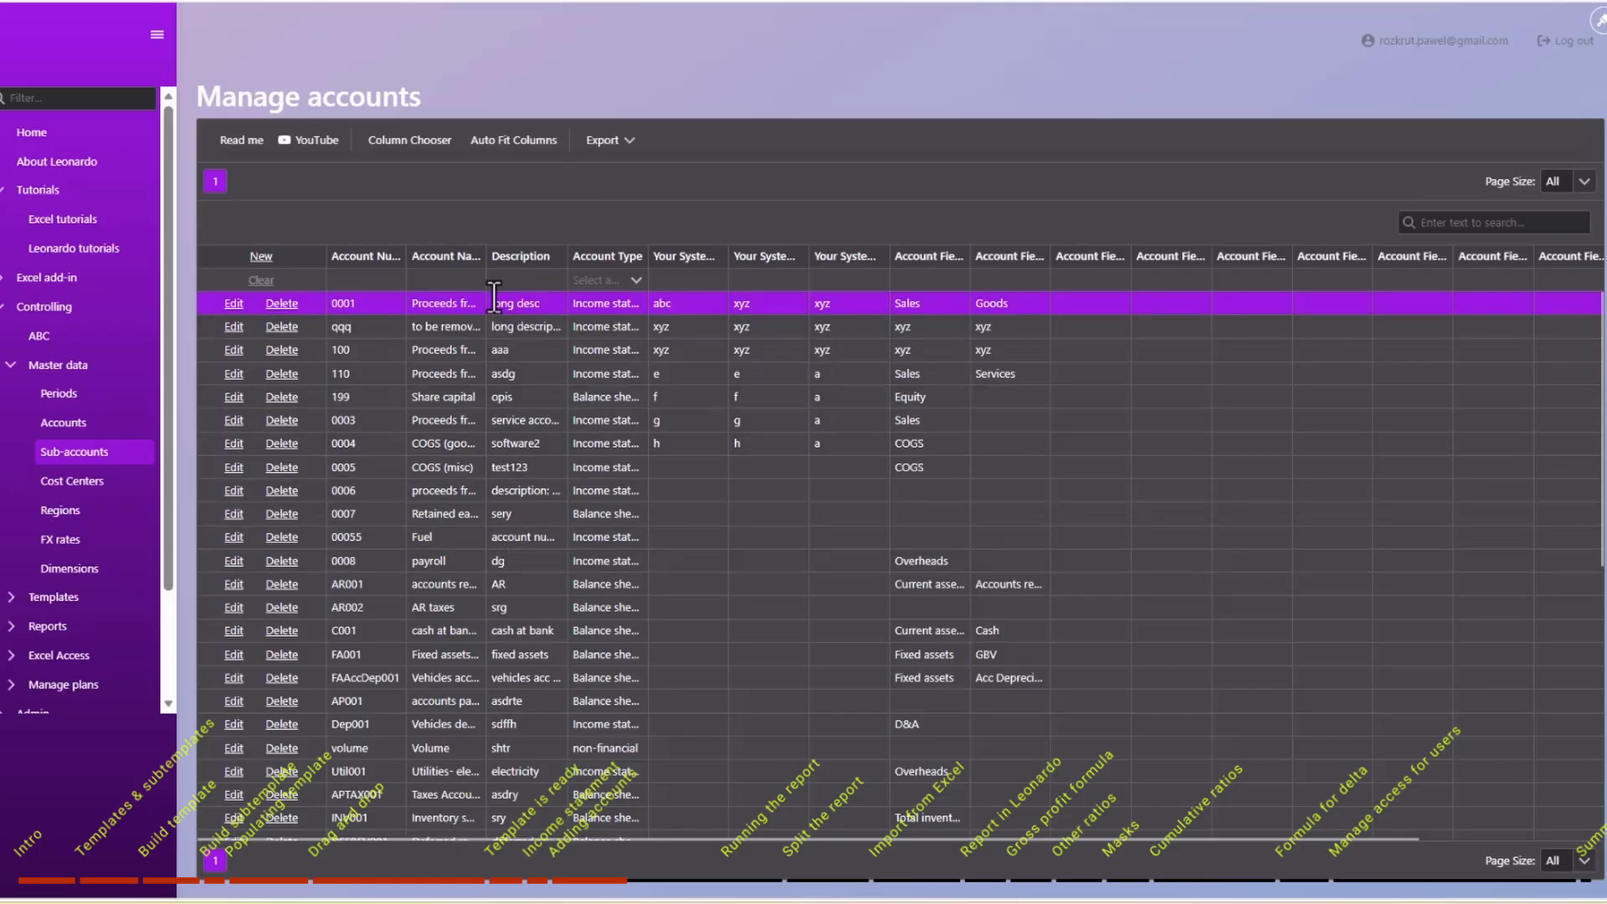
left_click_drag(486, 257, 640, 257)
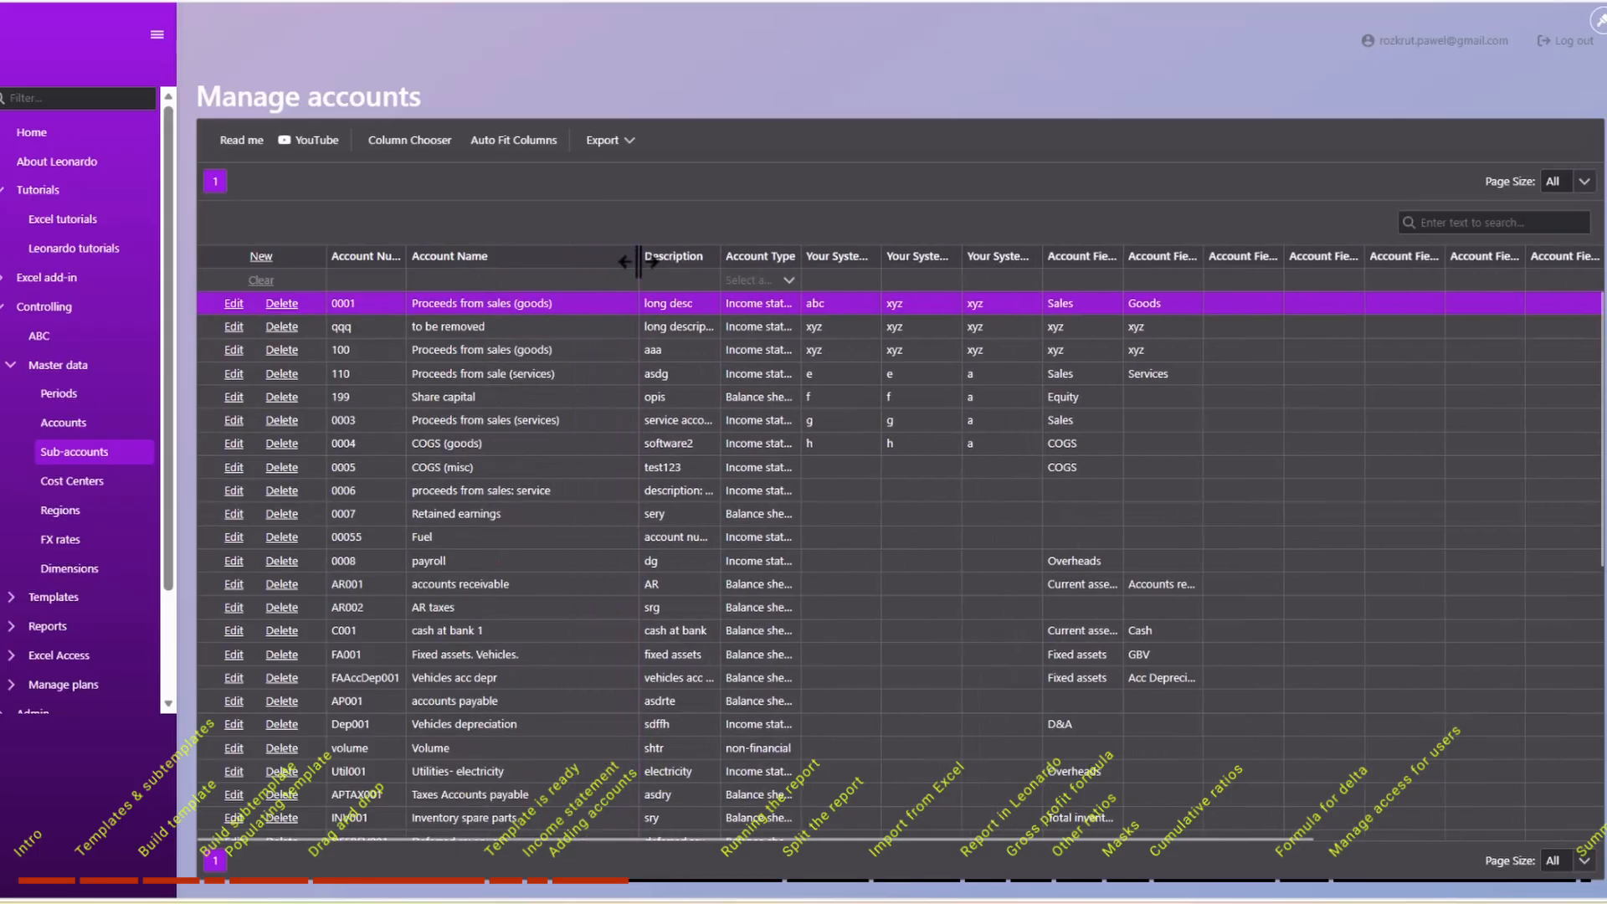
left_click(496, 421)
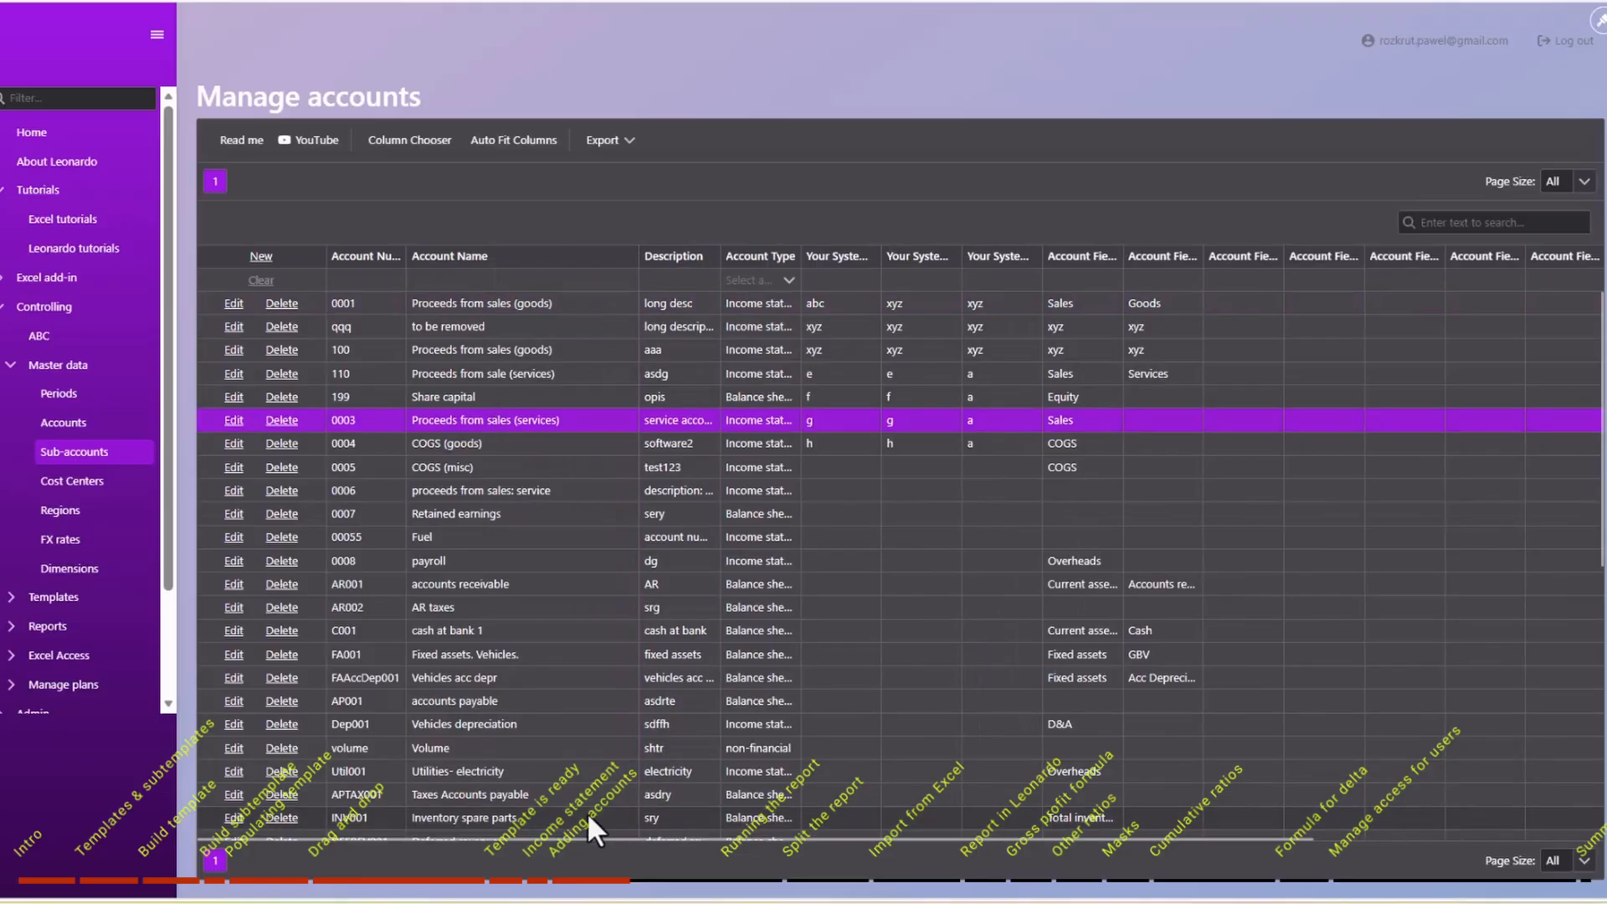
Move the No Direct Postings column in front of the first Account Field column and widen it to show its full heading.
left_click_drag(599, 836, 981, 856)
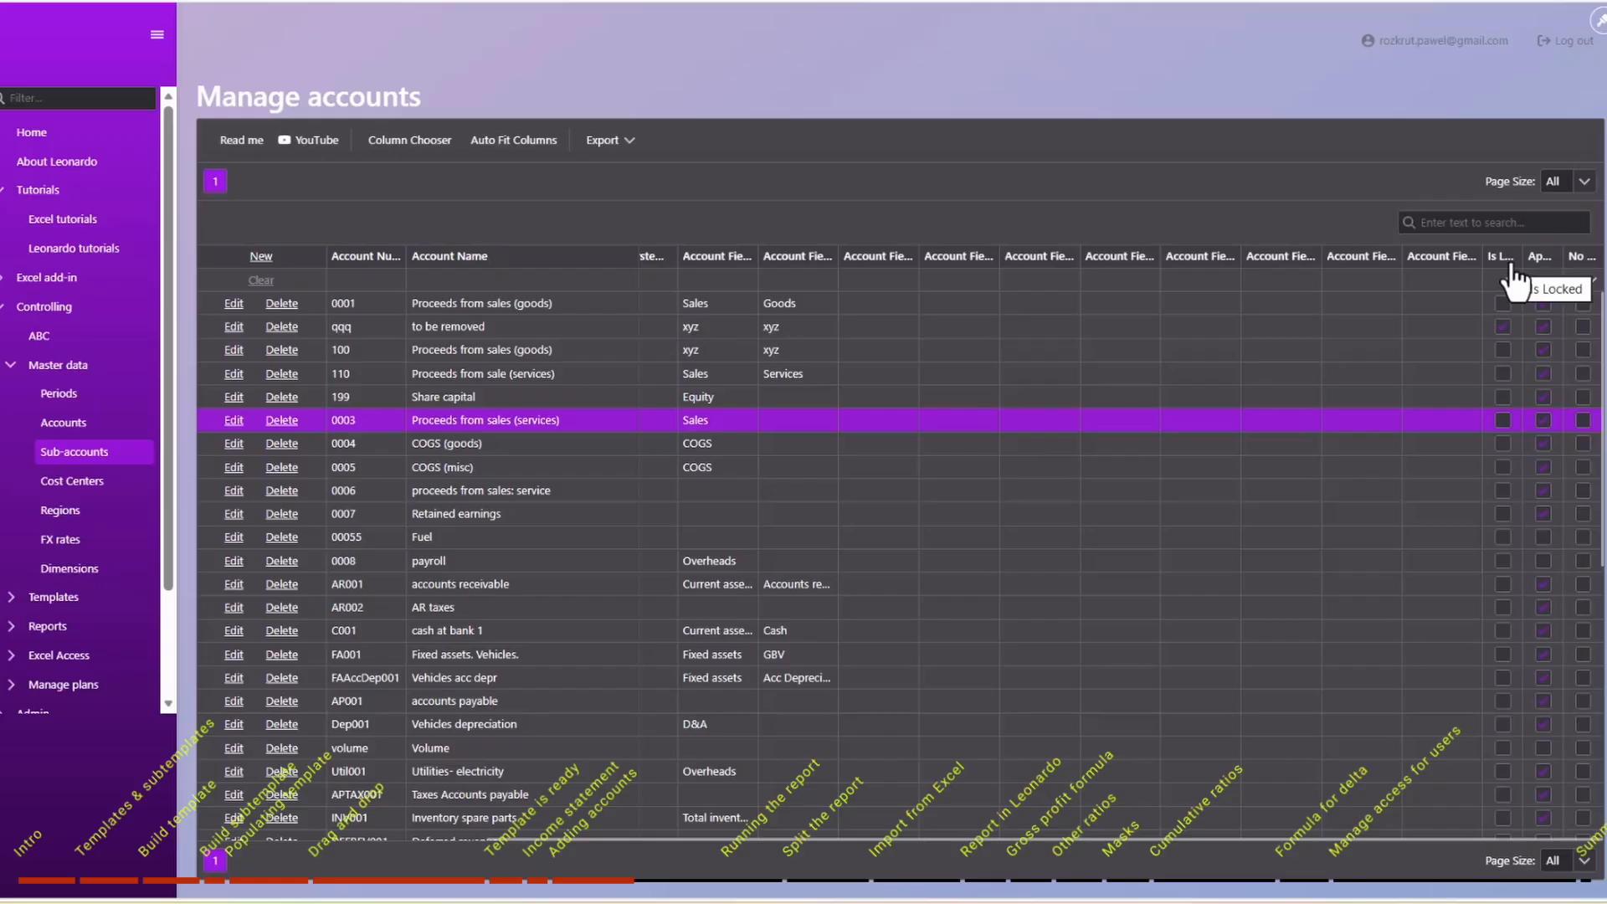
left_click_drag(1582, 276, 697, 266)
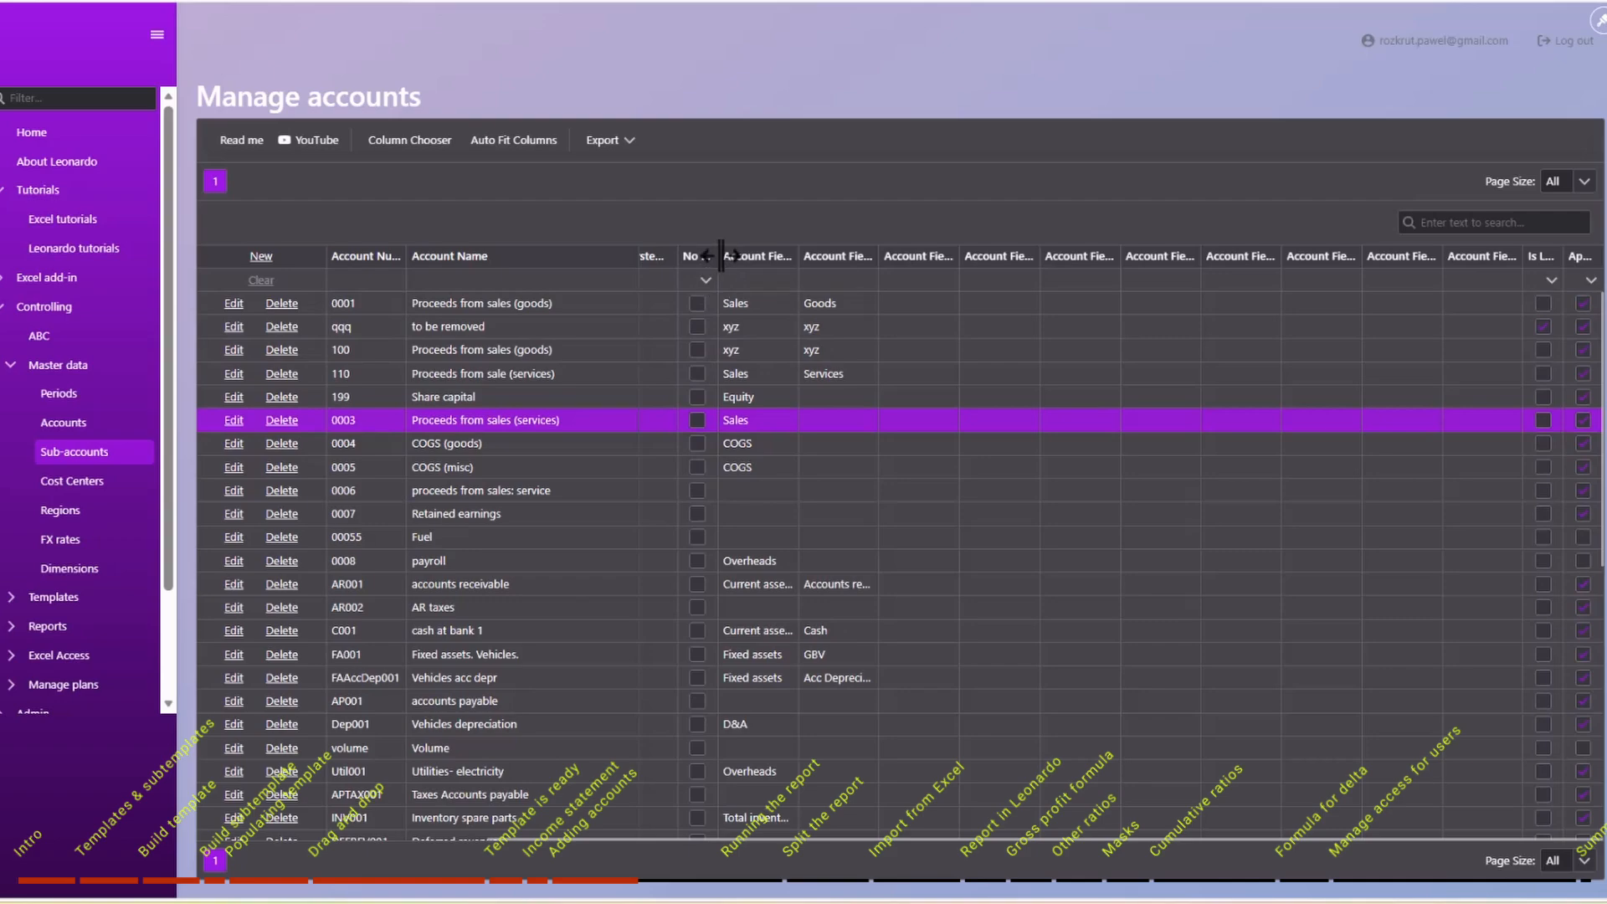
left_click_drag(718, 256, 924, 261)
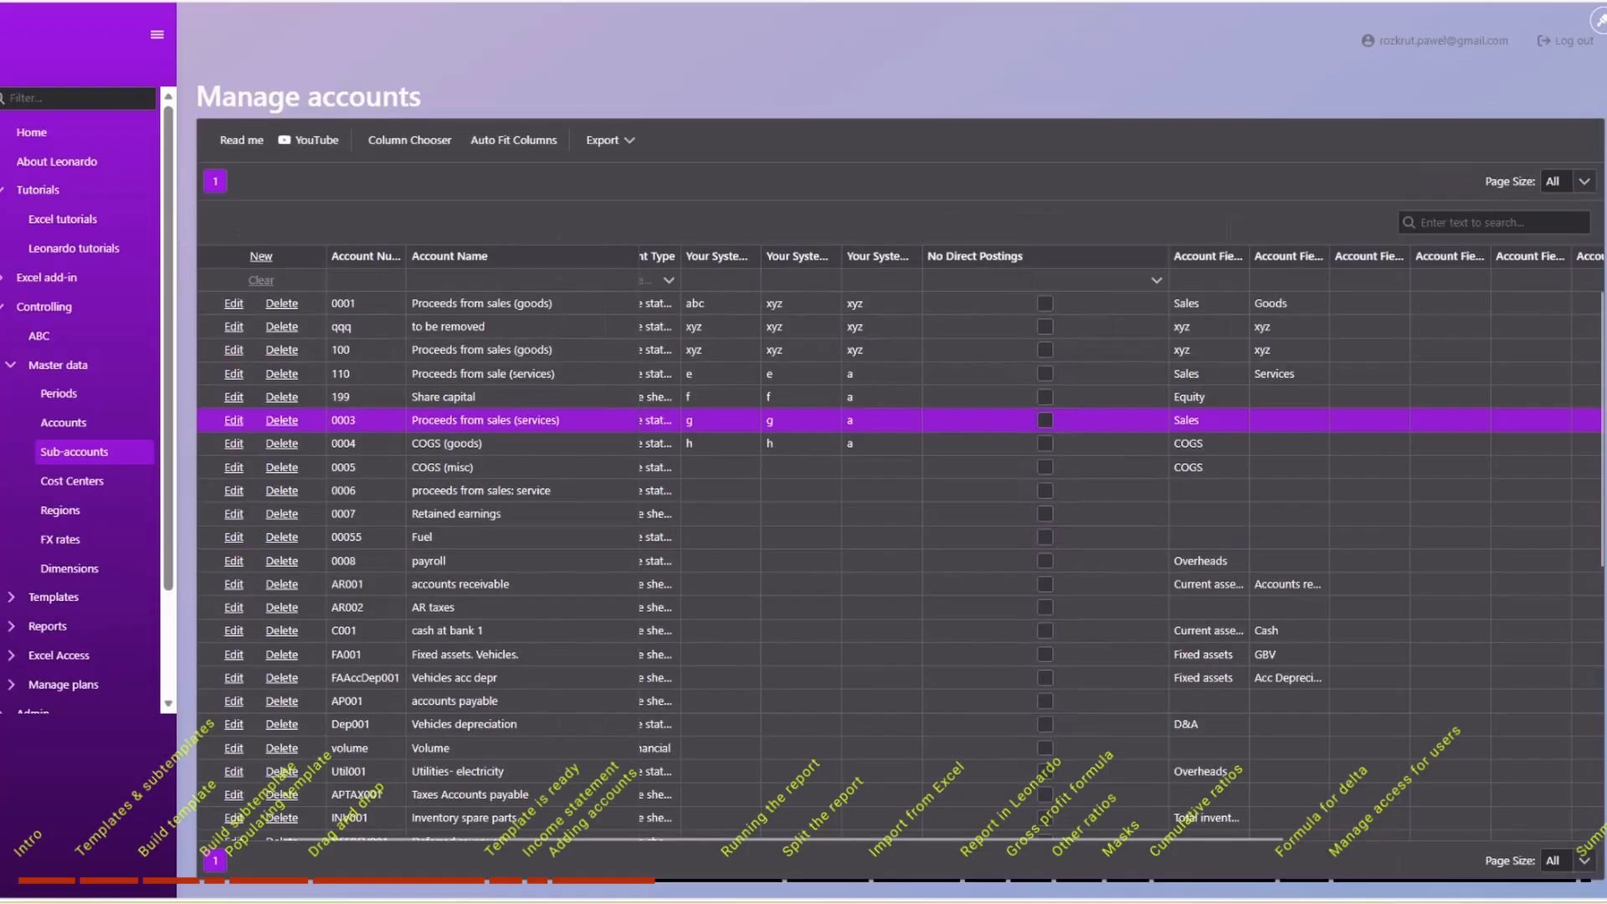
Search the accounts list for "Sales" and check the No Direct Postings flag of Sales001 against accounts 0001 and 0003.
left_click(1523, 223)
type("Sales")
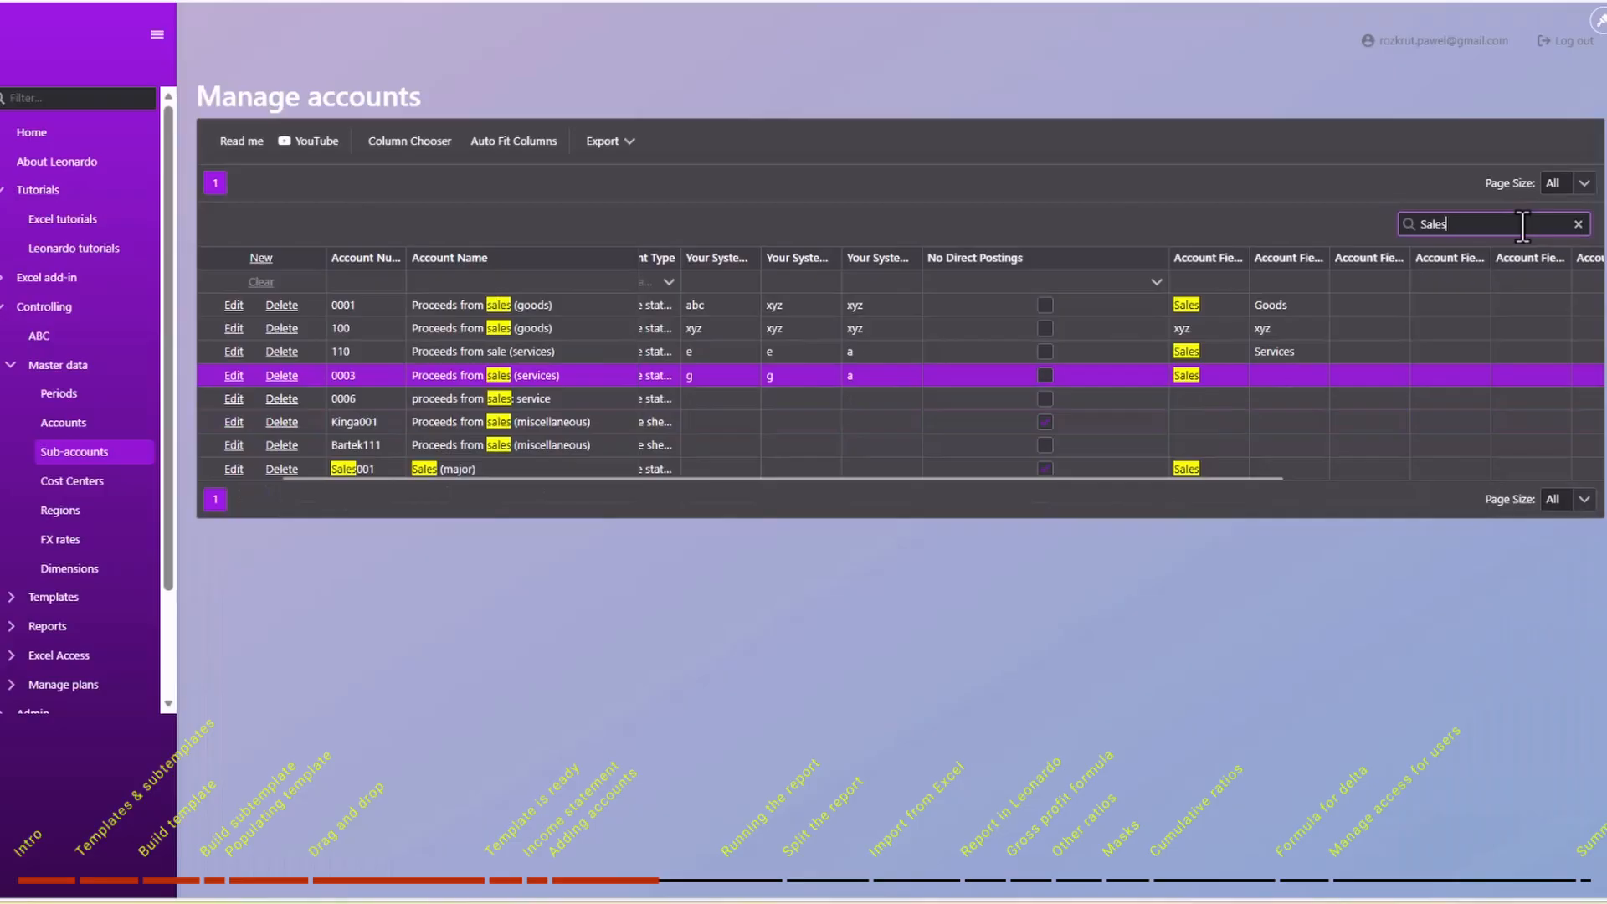
left_click(1009, 467)
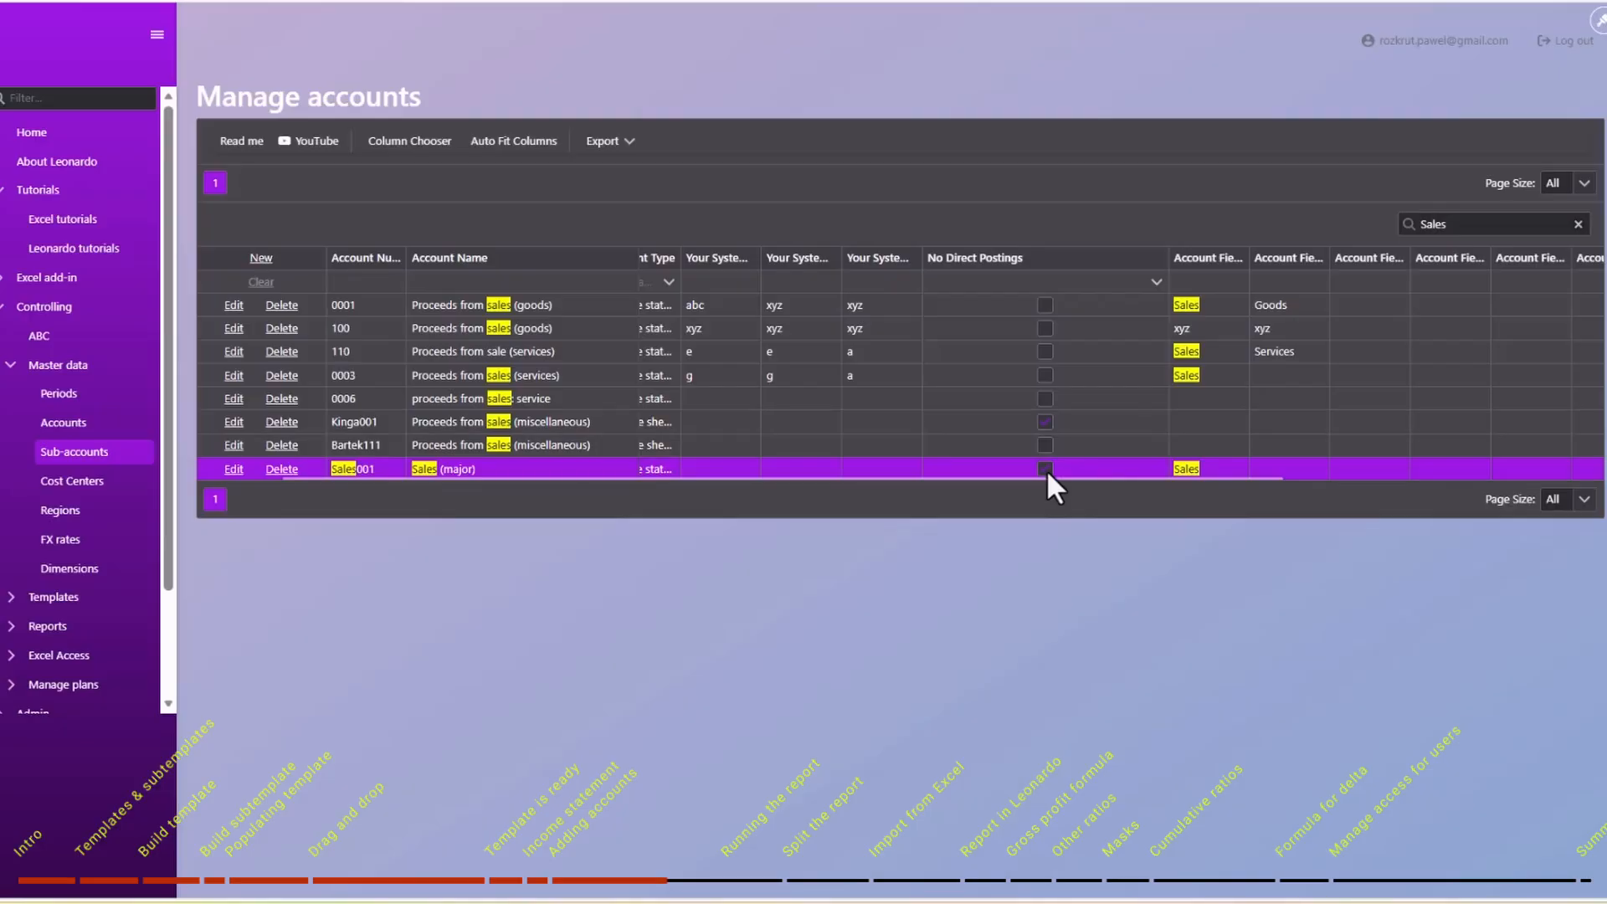
left_click(1047, 470)
scroll(727, 361, "left", 3)
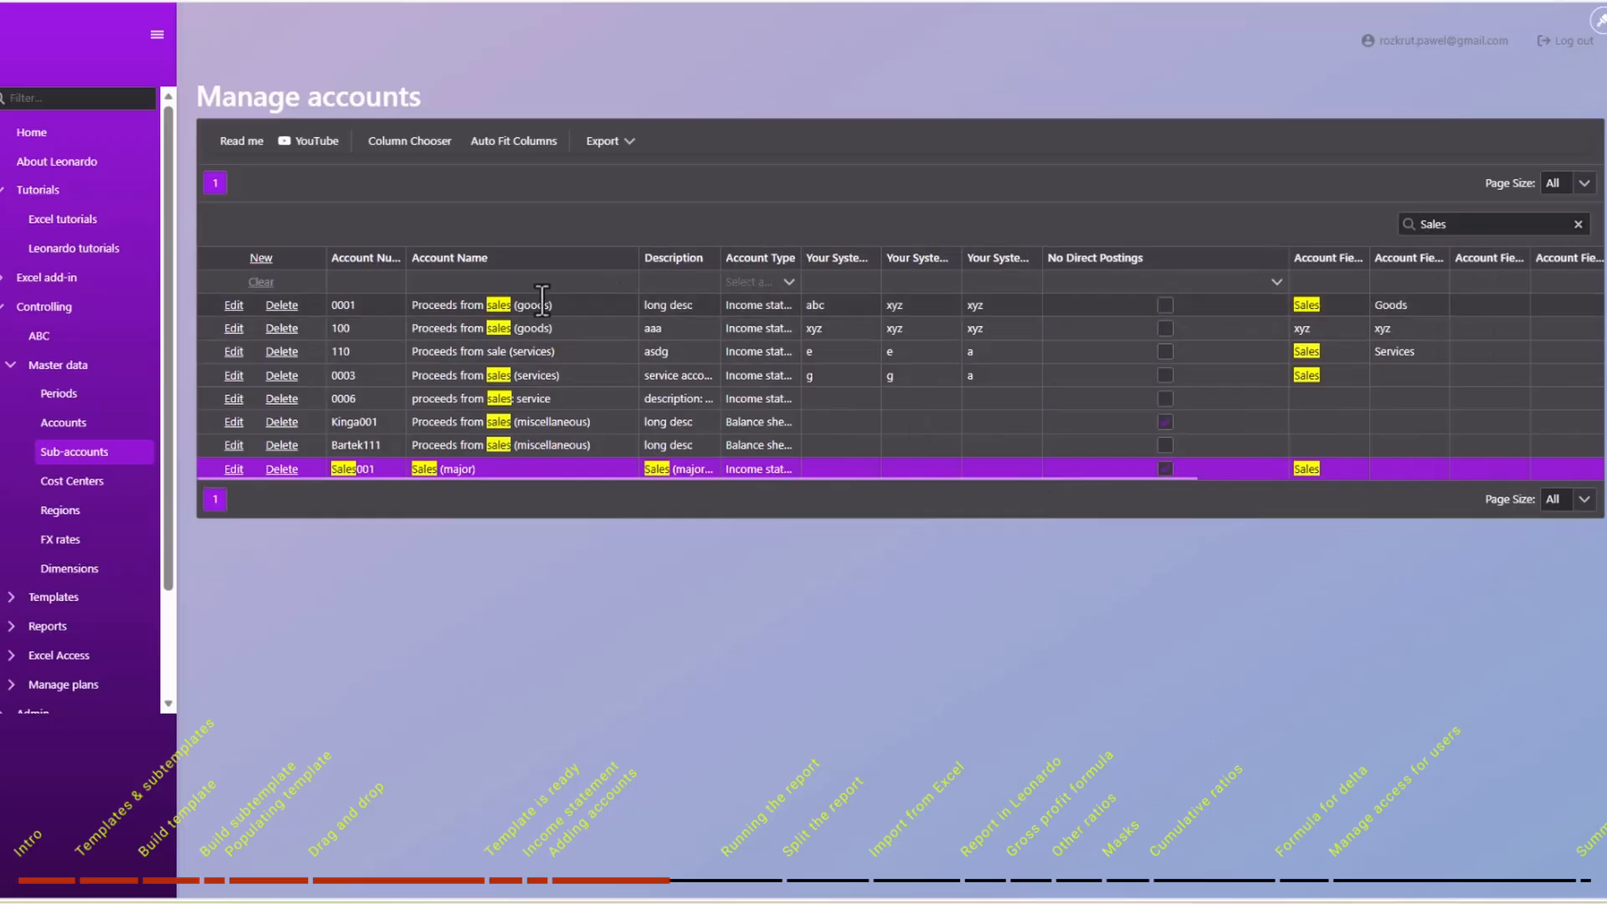
left_click(373, 309)
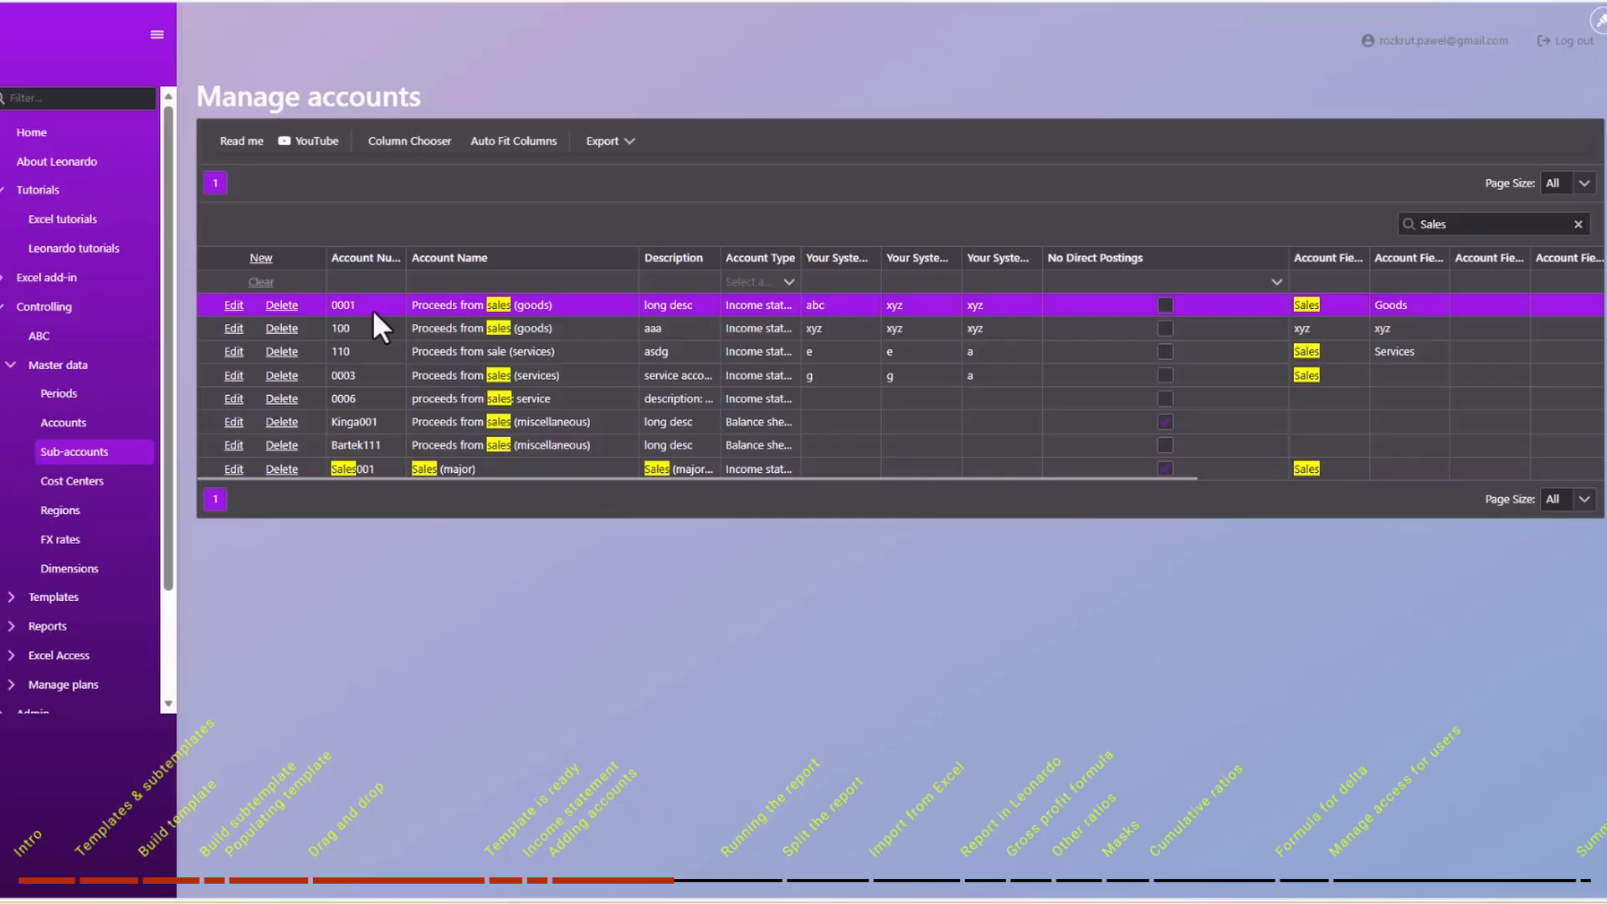
left_click(360, 379)
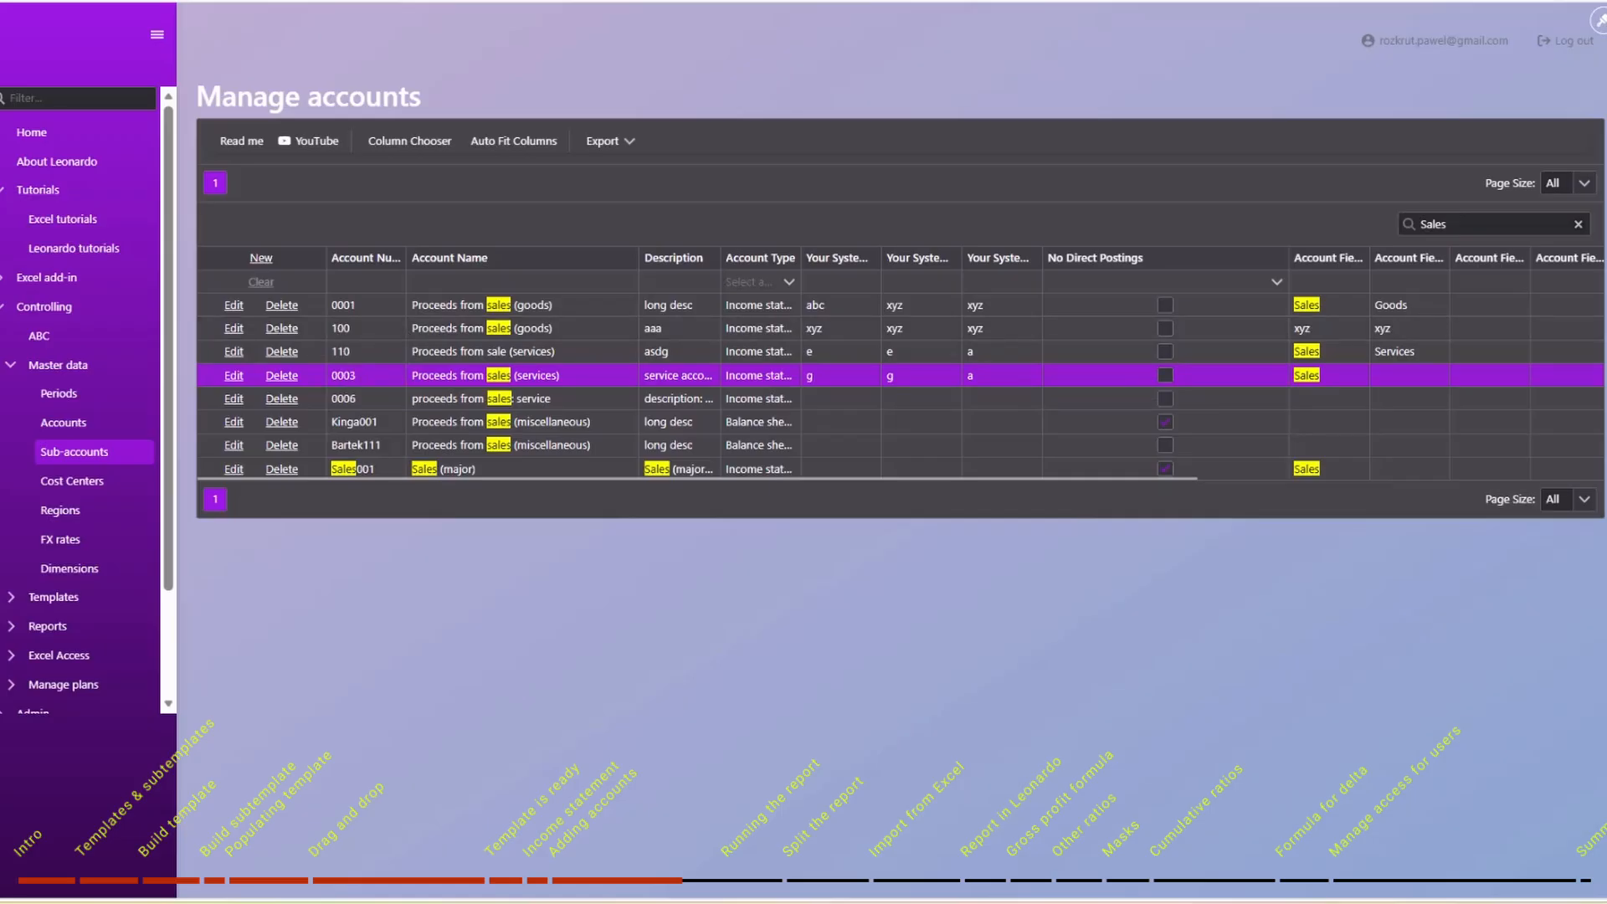
Return to the accounts template, add a leaf under Revenue and assign it account "0003 - Proceeds from sales (services)", saving the row.
left_click(377, 1)
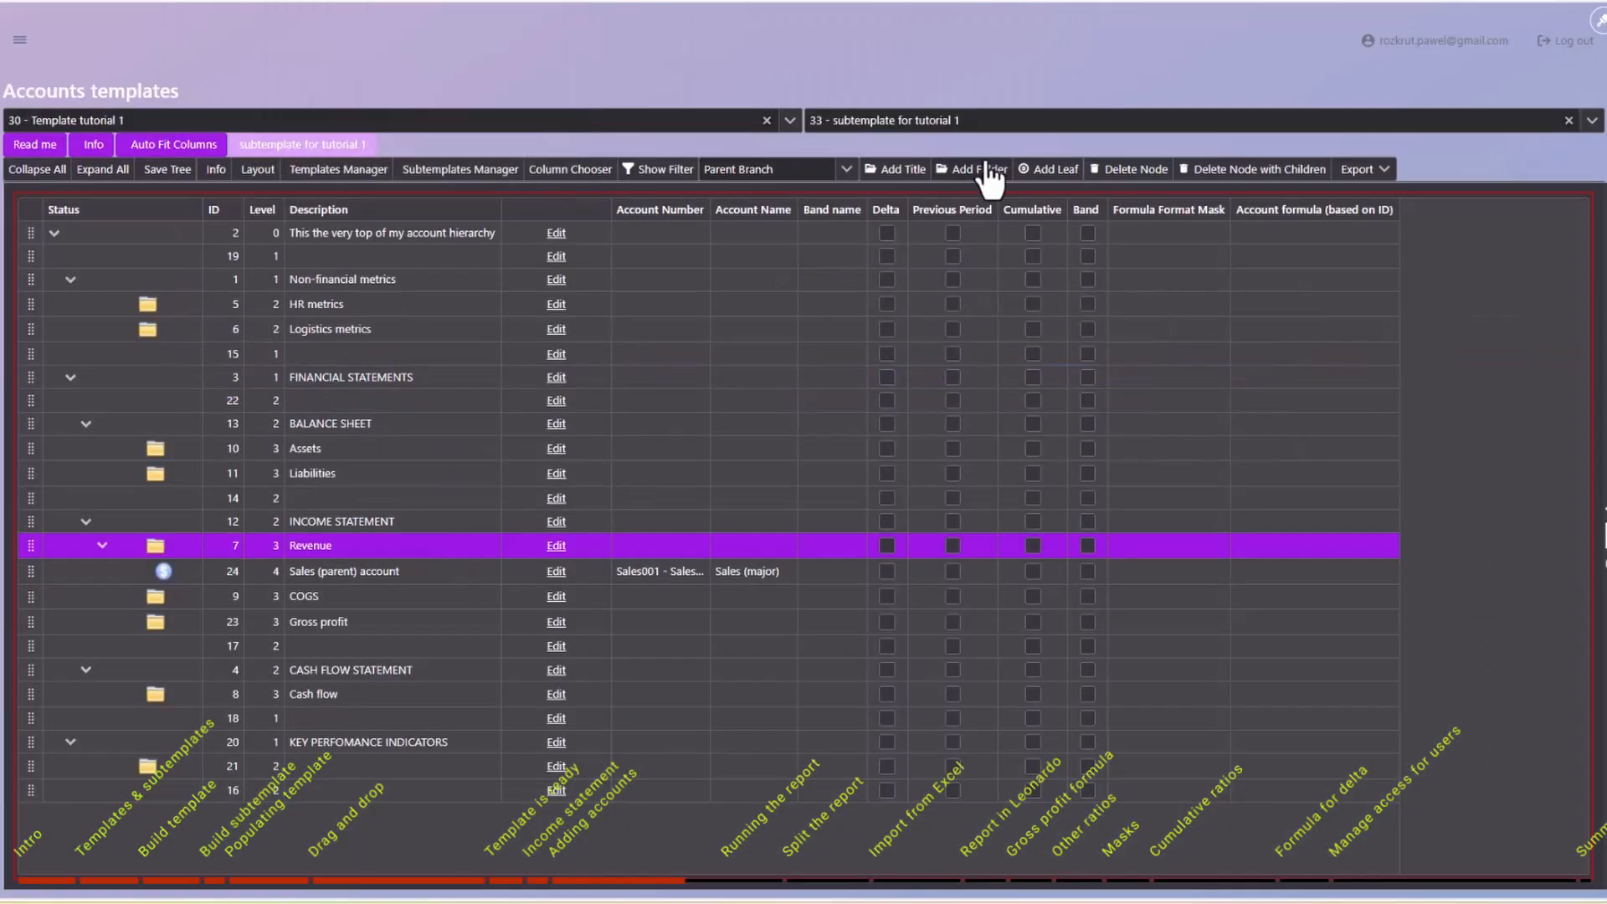
left_click(1048, 171)
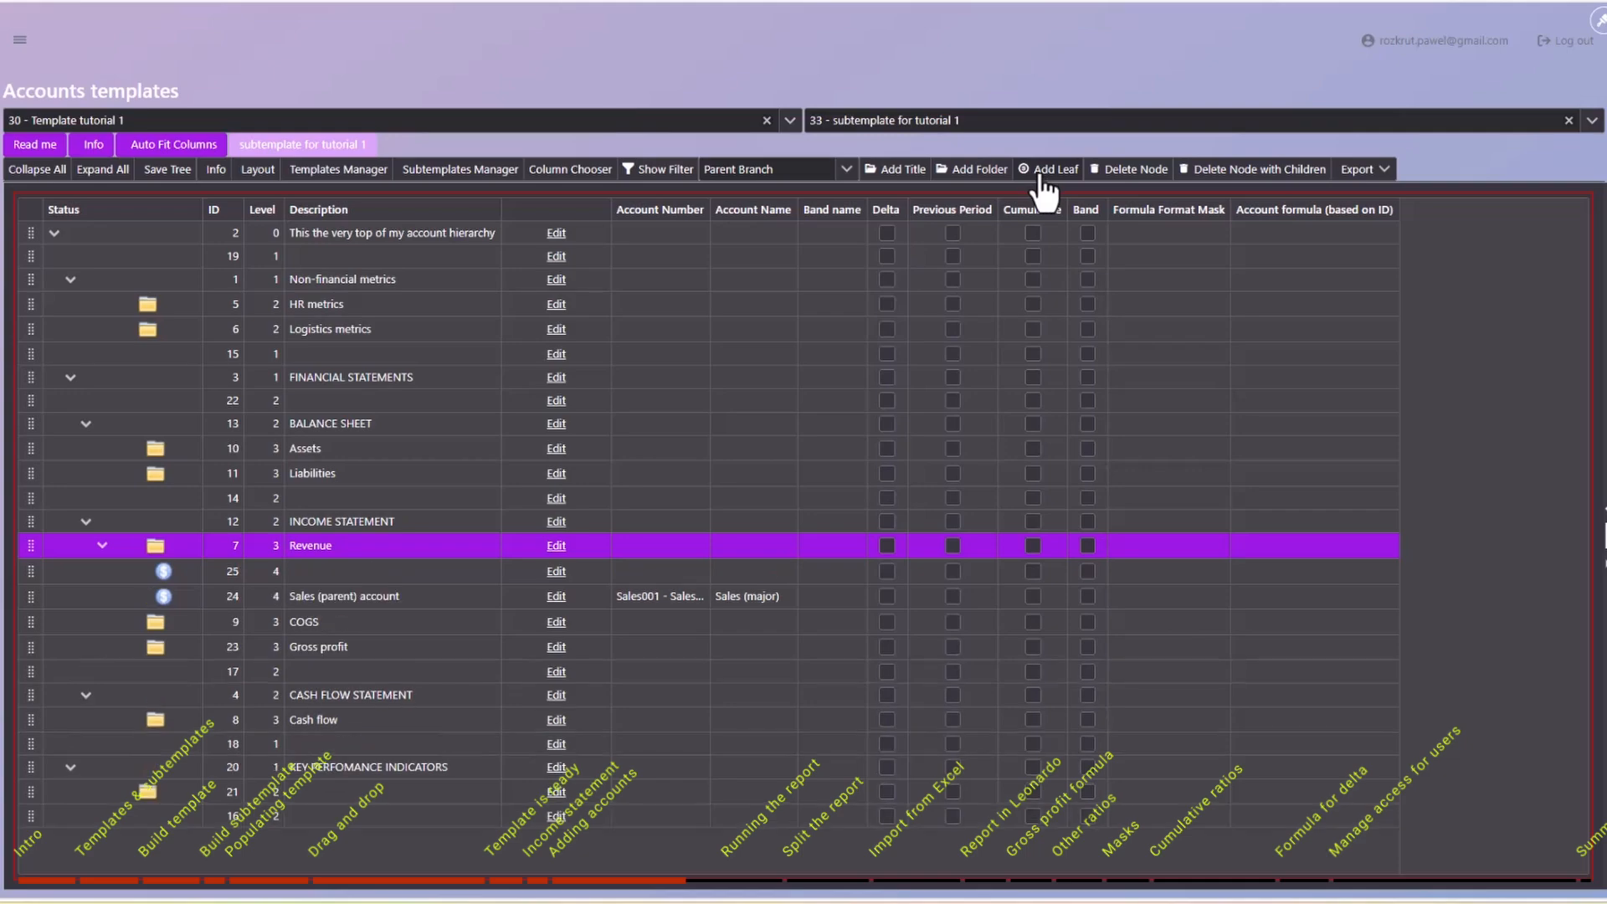
left_click(681, 572)
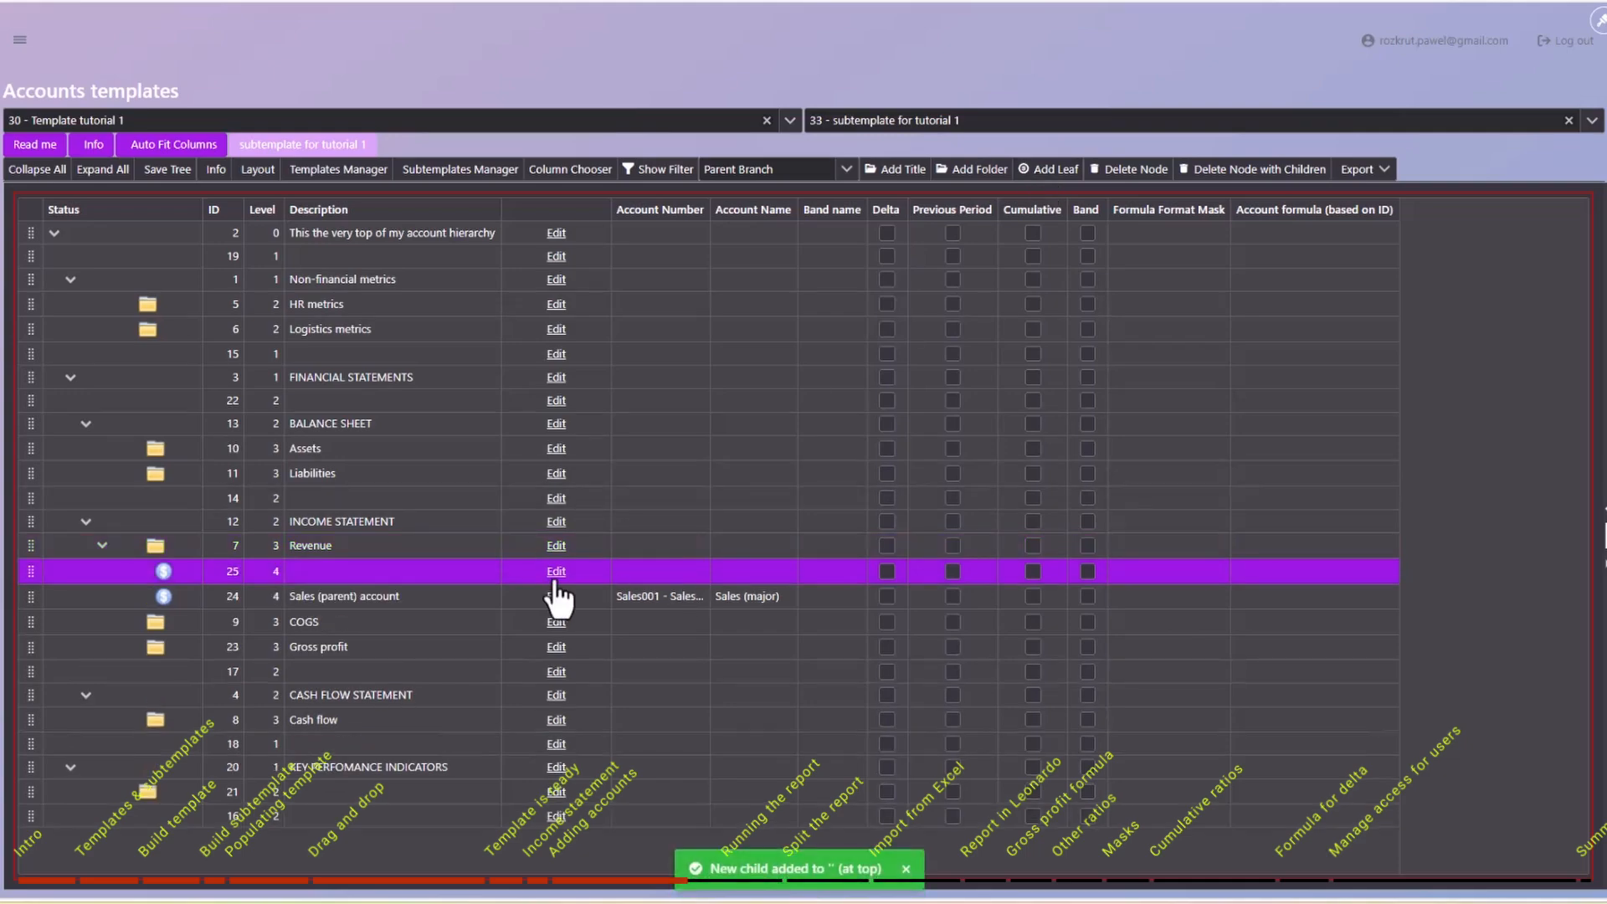
left_click(556, 572)
left_click(645, 570)
type("0003")
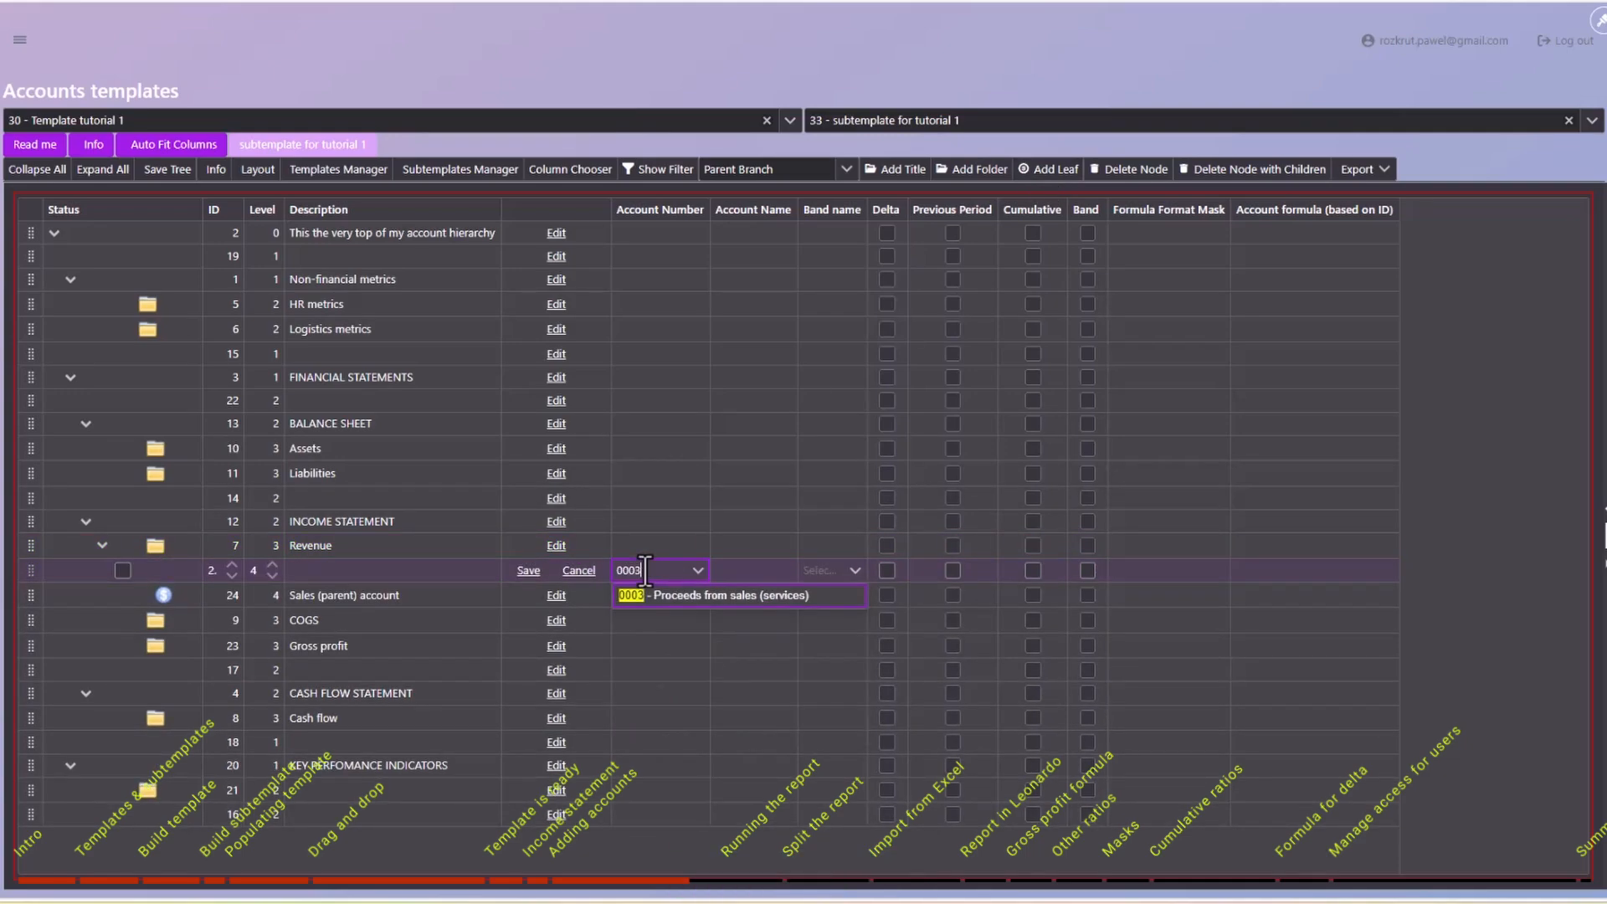
key("Return")
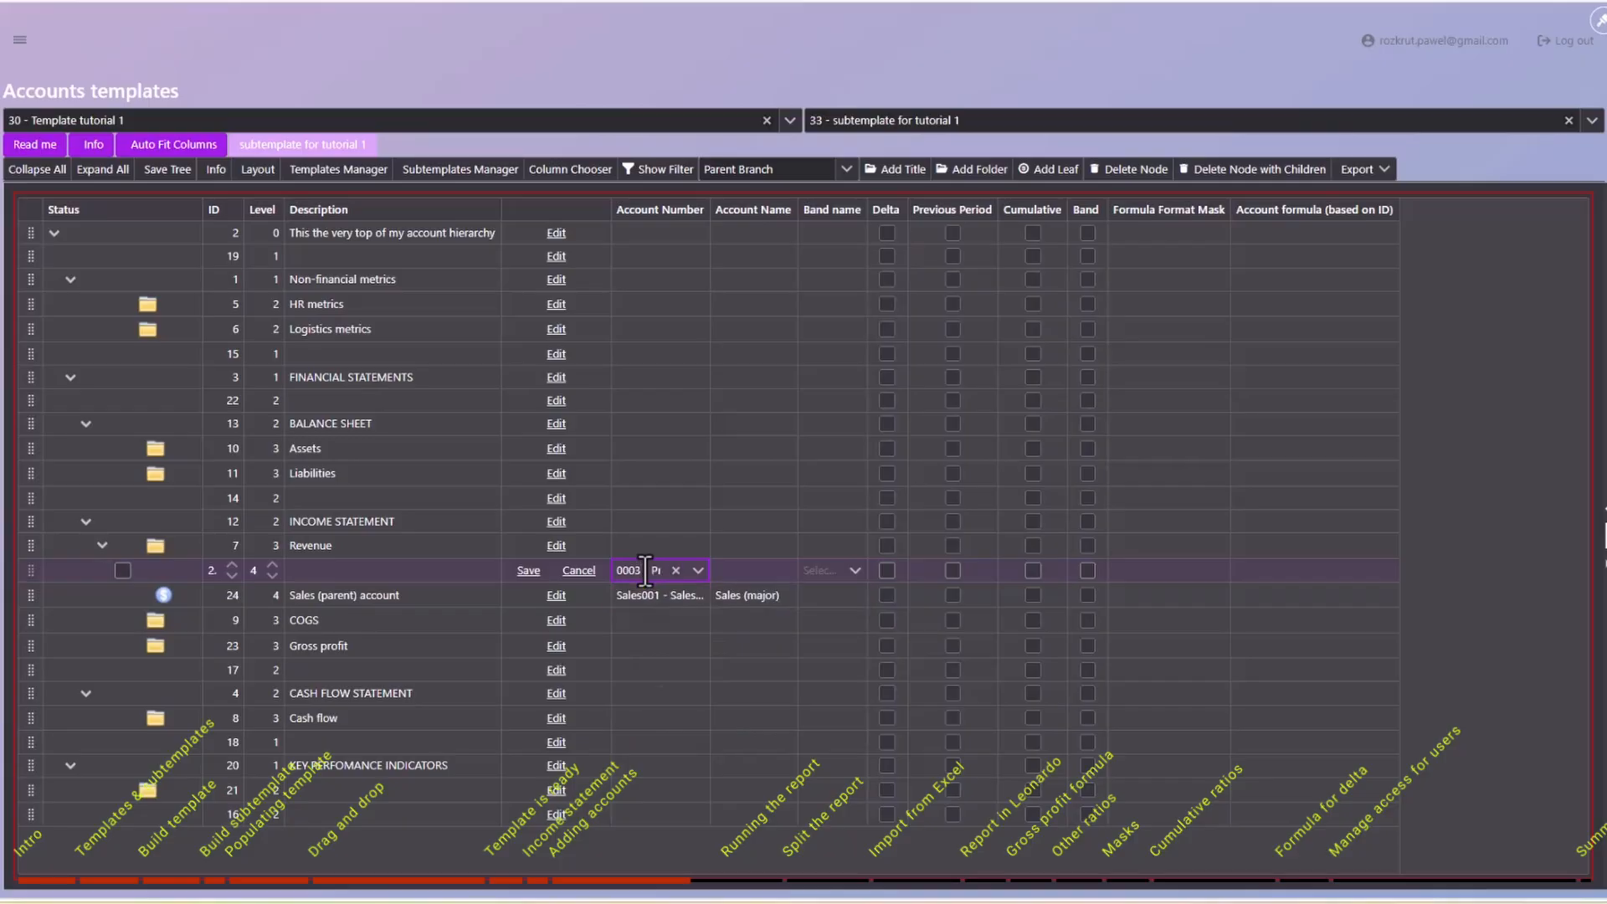
left_click(529, 574)
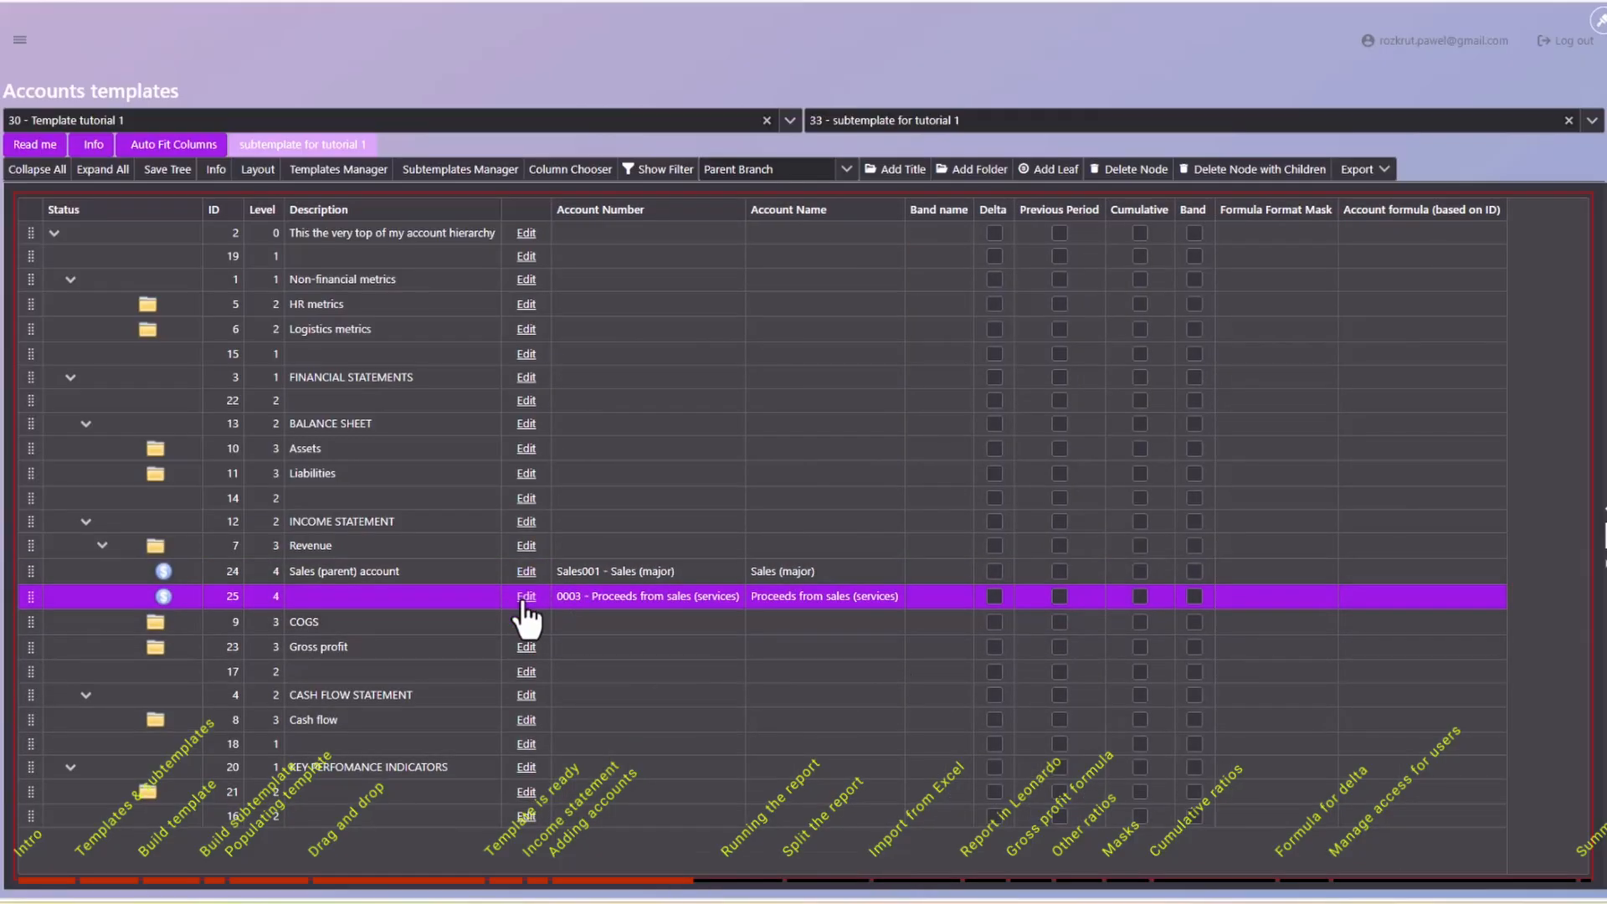
Describe the account 0003 leaf under Revenue as "Service revenue" and save the row.
left_click(526, 596)
left_click(409, 603)
type("Service revenue")
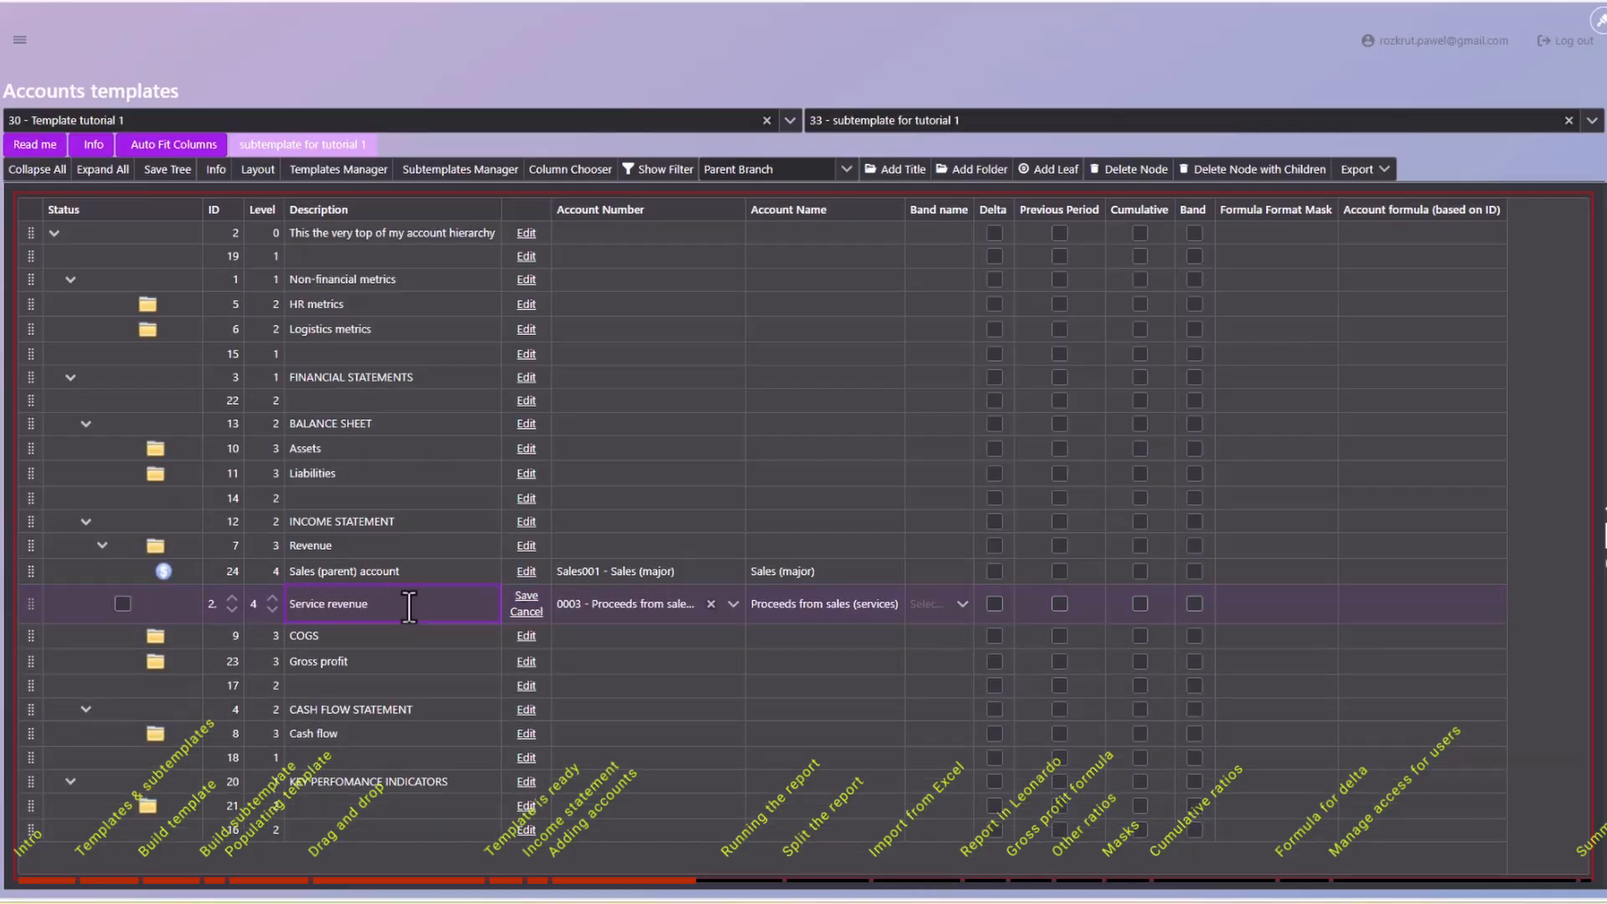
key("Return")
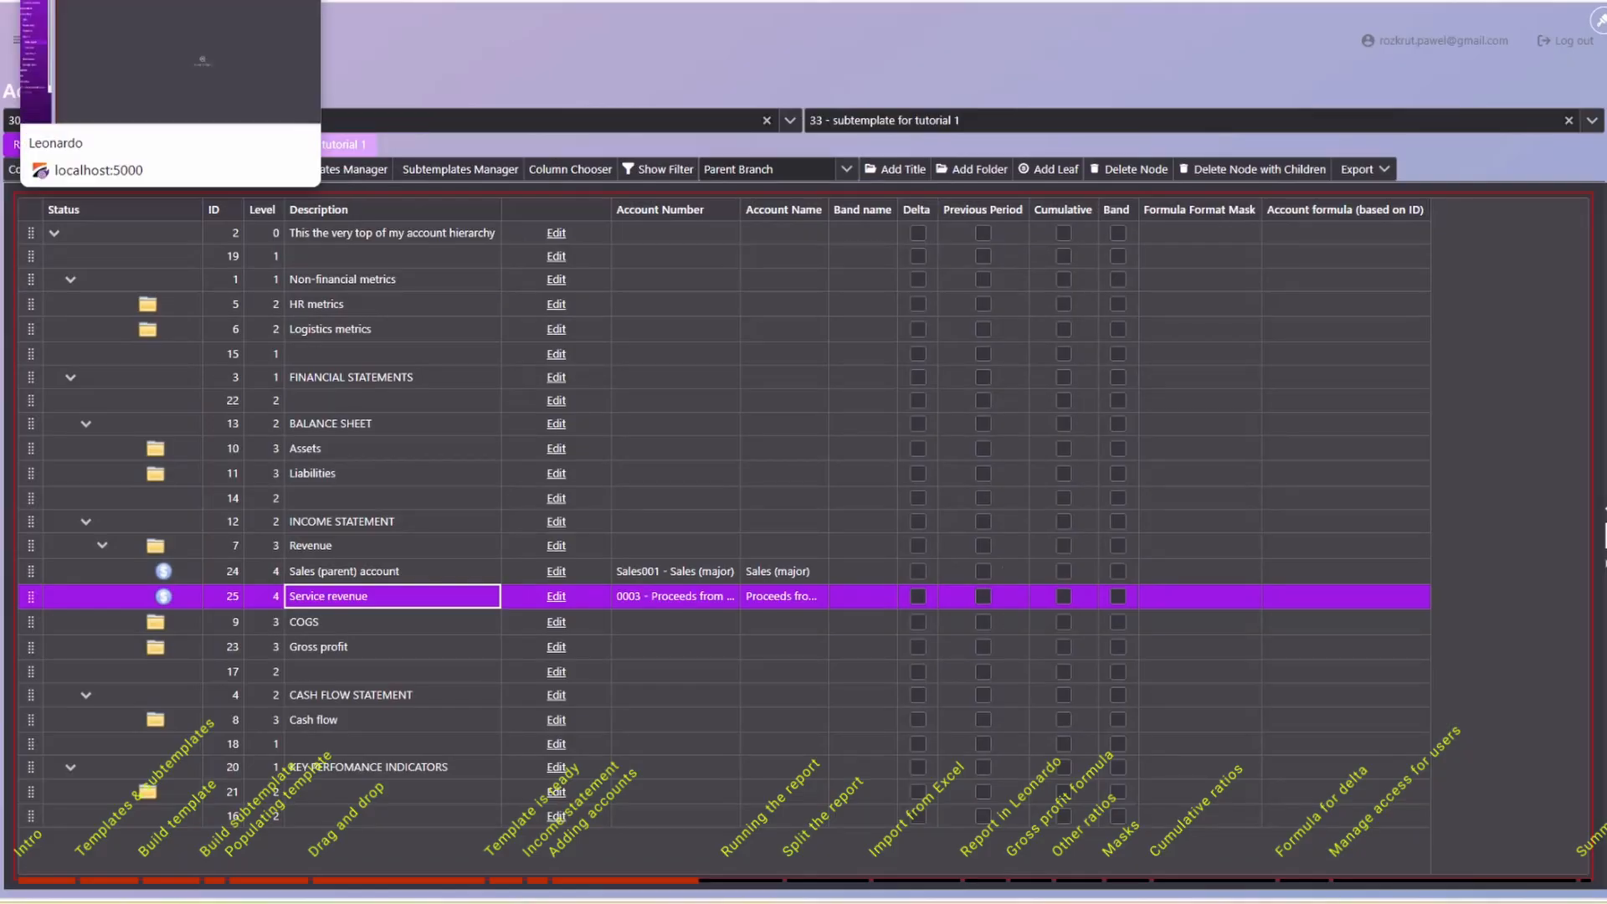
Switch to the main report and choose template "30 - Template tutorial 1" with subtemplate "33 - subtemplate for tutorial 1".
left_click(109, 2)
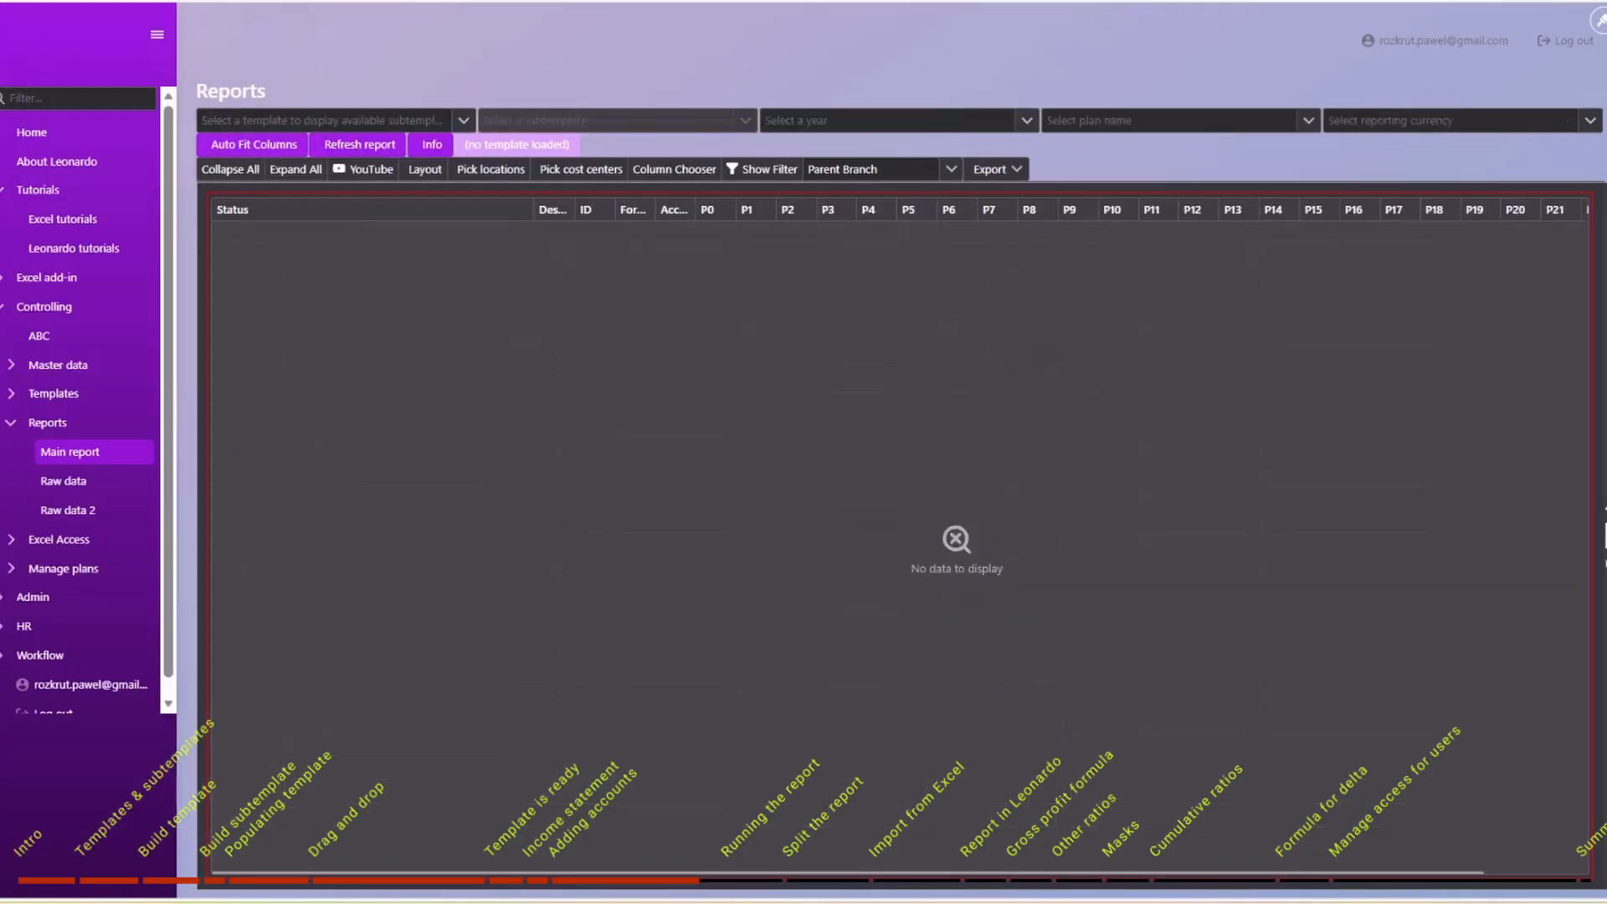
left_click(459, 128)
scroll(368, 205, "down", 1)
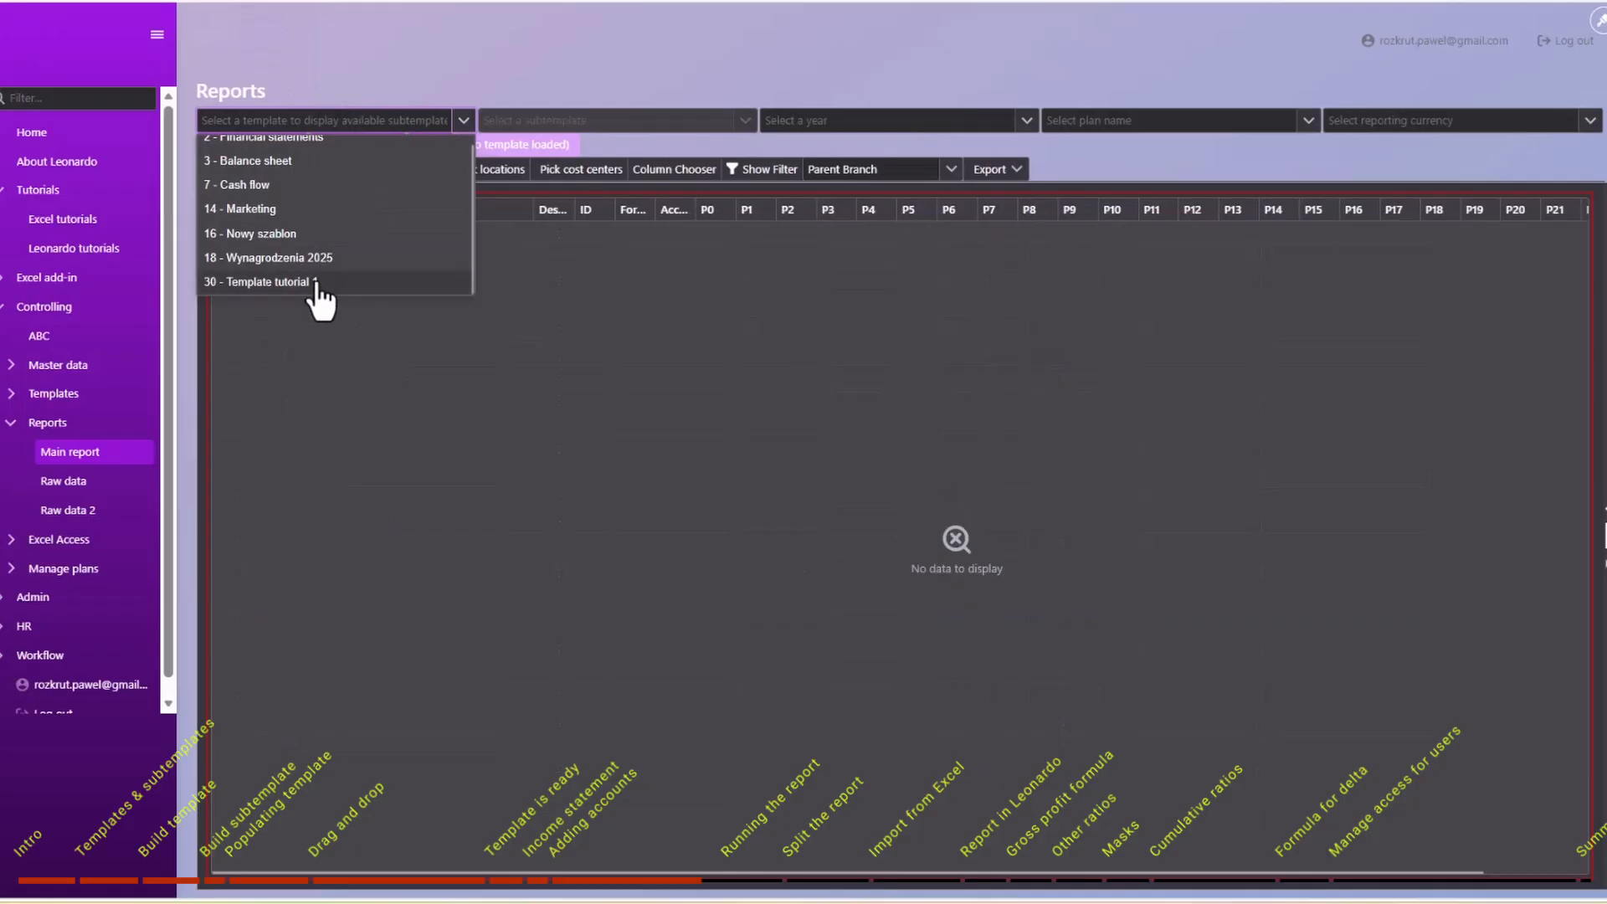
left_click(314, 282)
left_click(744, 120)
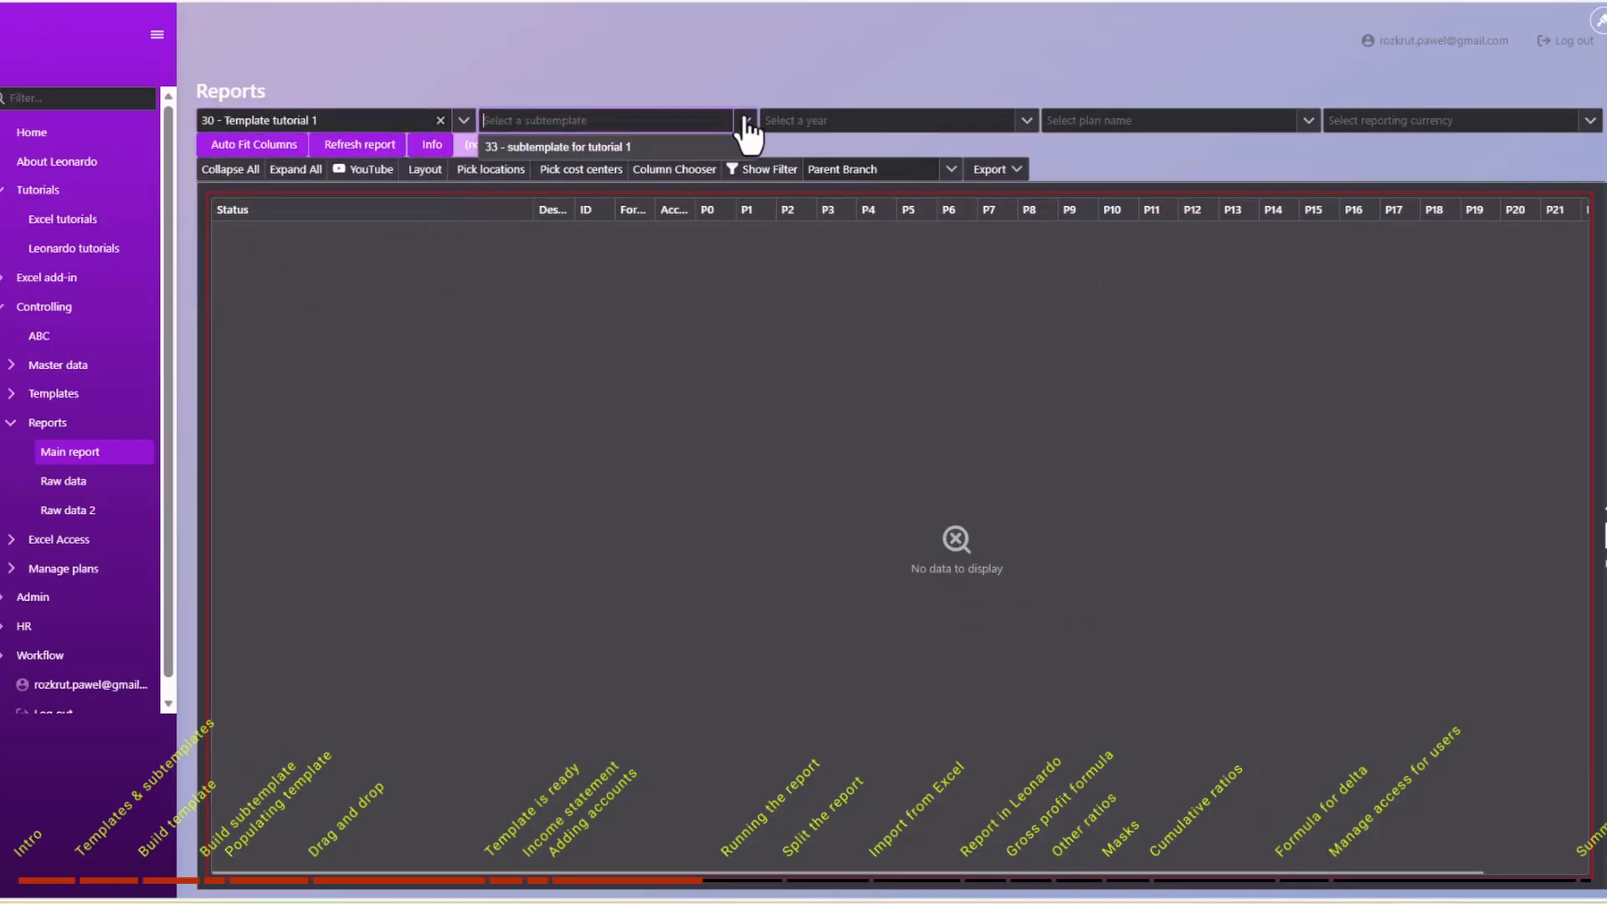
left_click(602, 150)
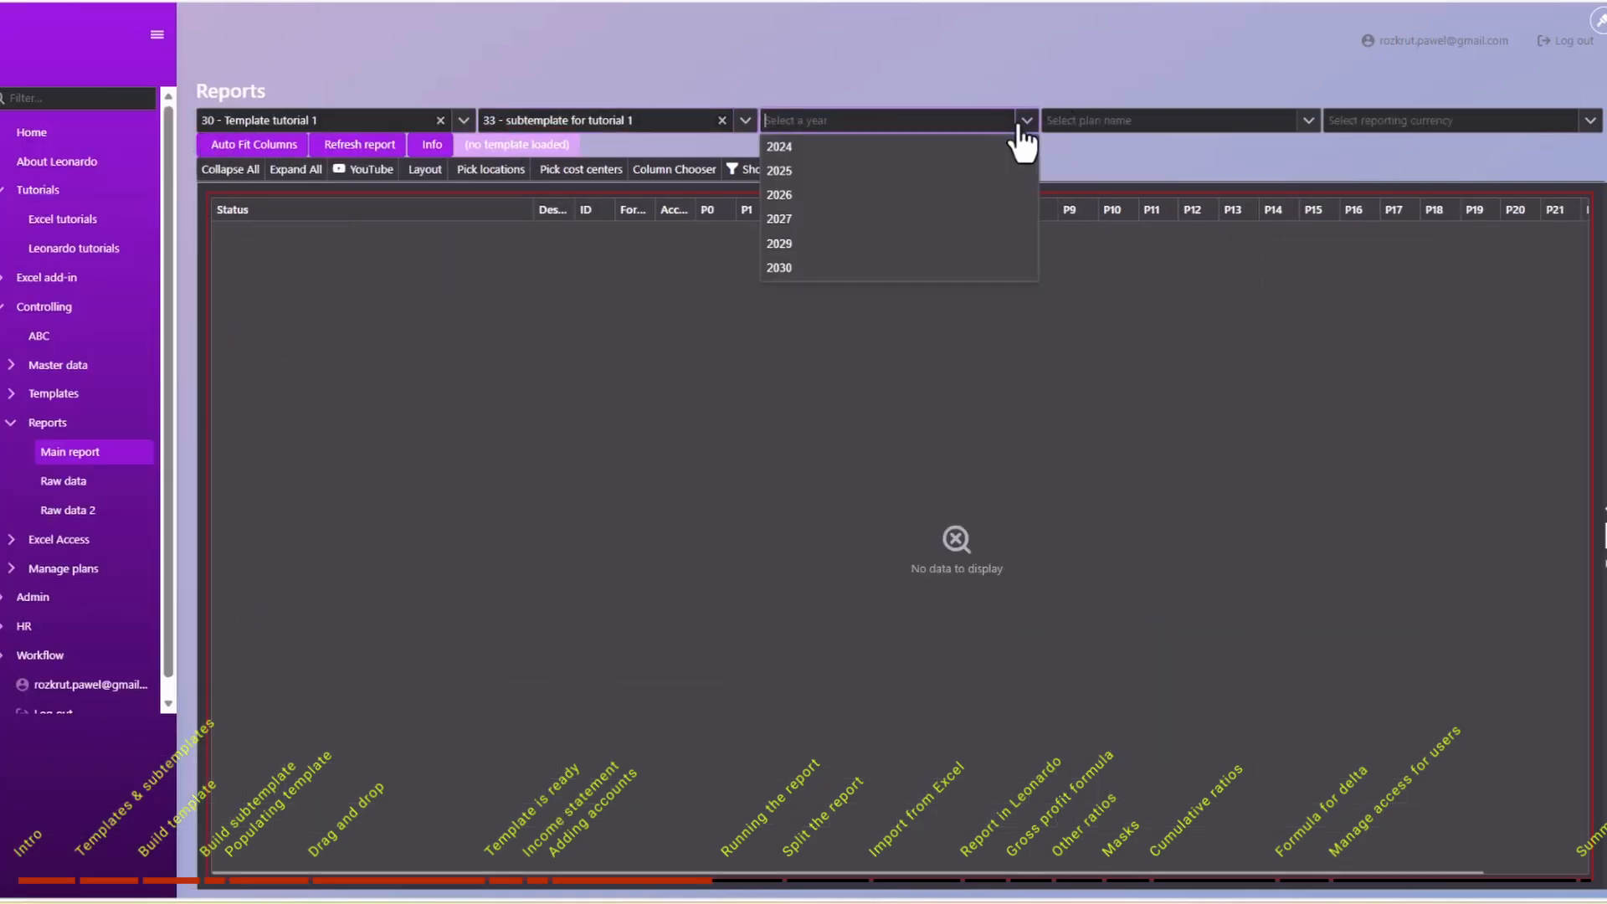
Set the report's year to 2025, its plan name to 0 and its reporting currency to USD.
left_click(870, 172)
left_click(1109, 126)
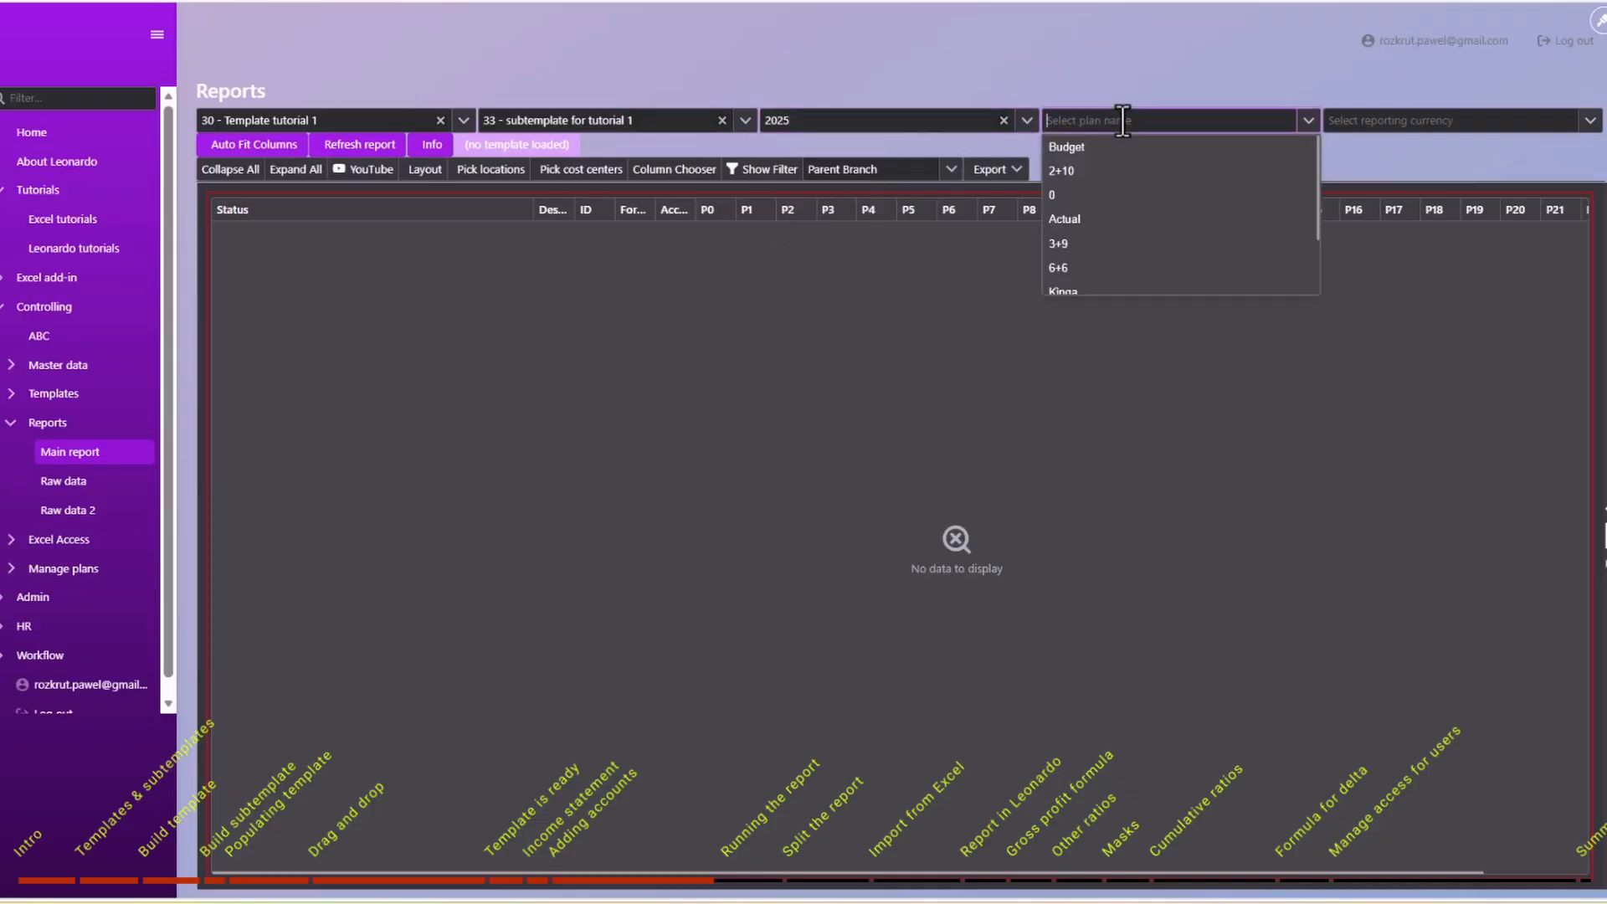
left_click(1069, 175)
left_click(1422, 125)
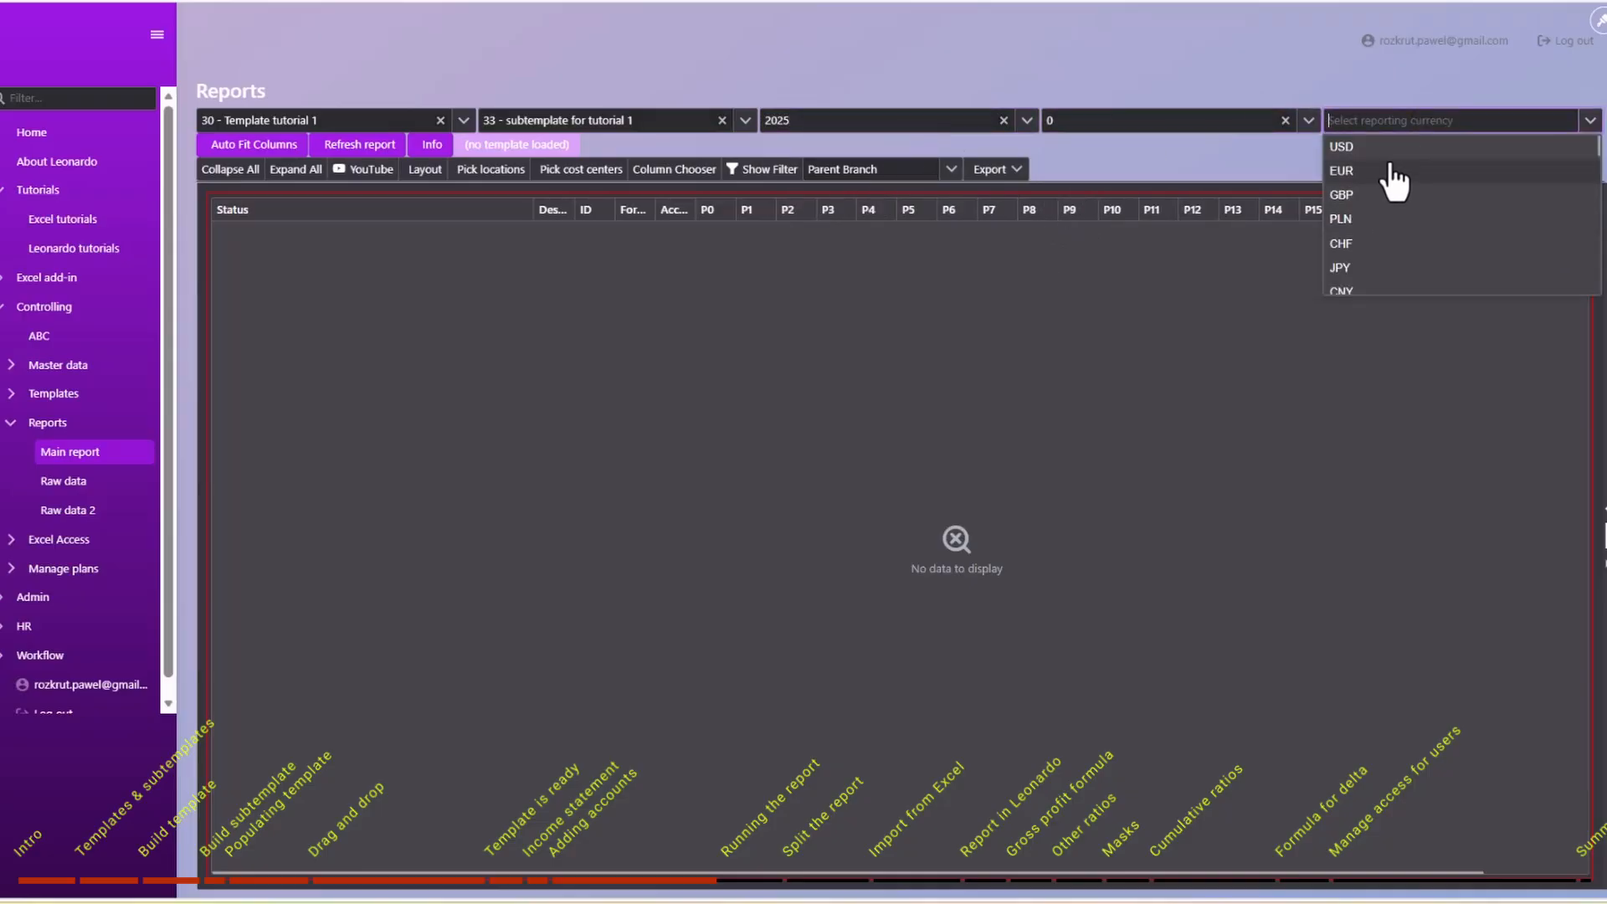
left_click(1393, 149)
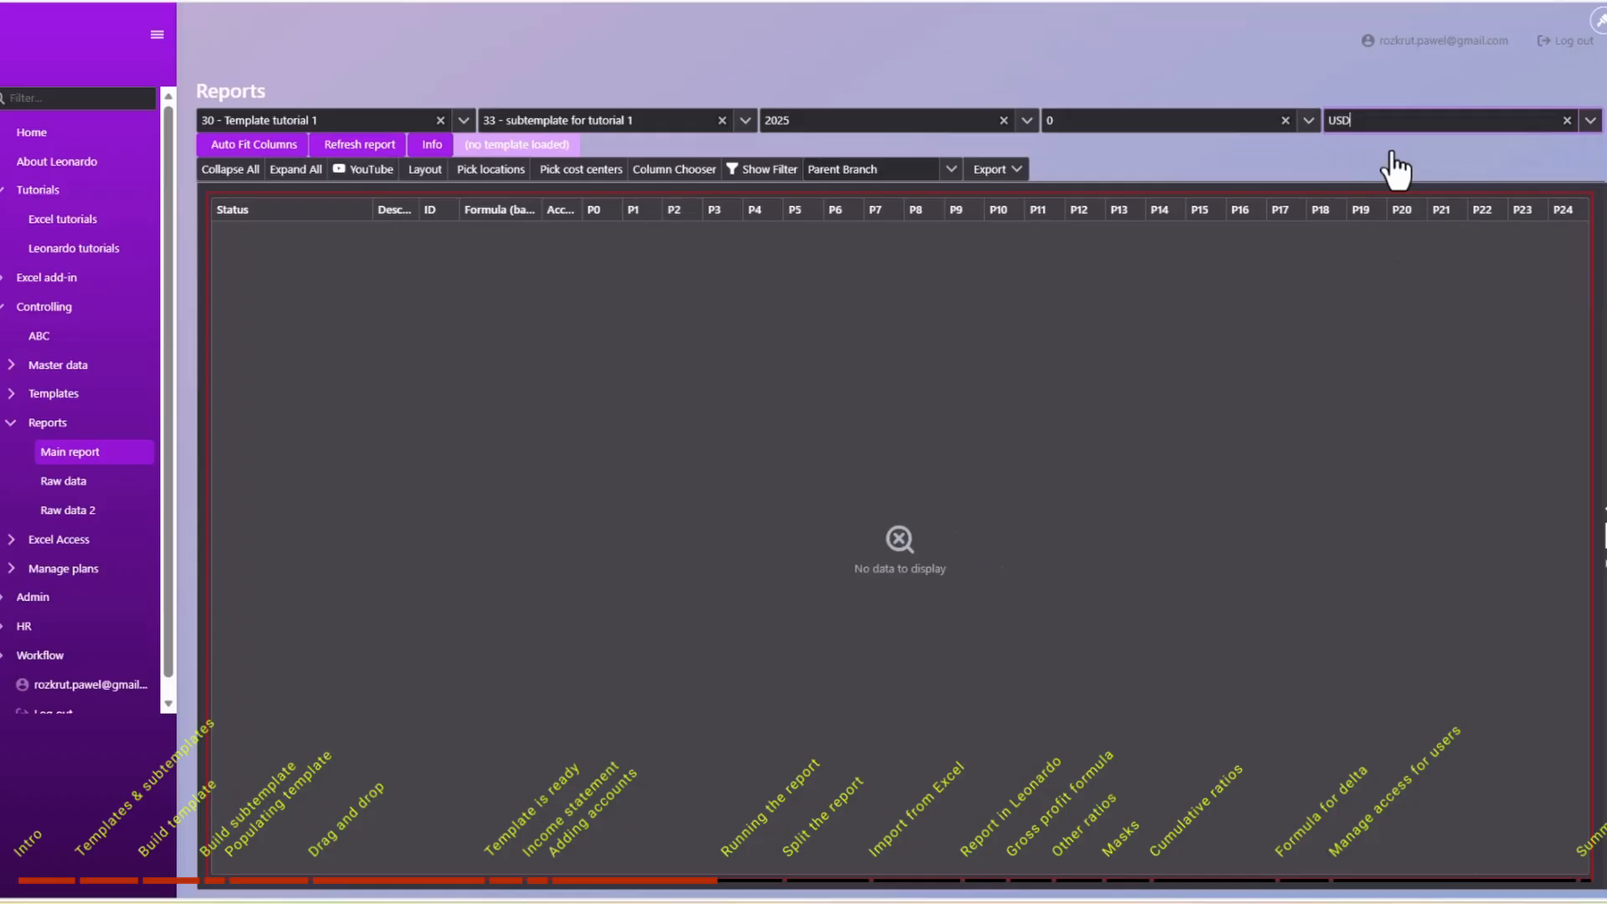
Pick the HUF location 0004 under Hungary from "10 - Hierarchy 1", subtemplate "11 - A world map", and submit it for the report.
left_click(511, 171)
left_click(591, 278)
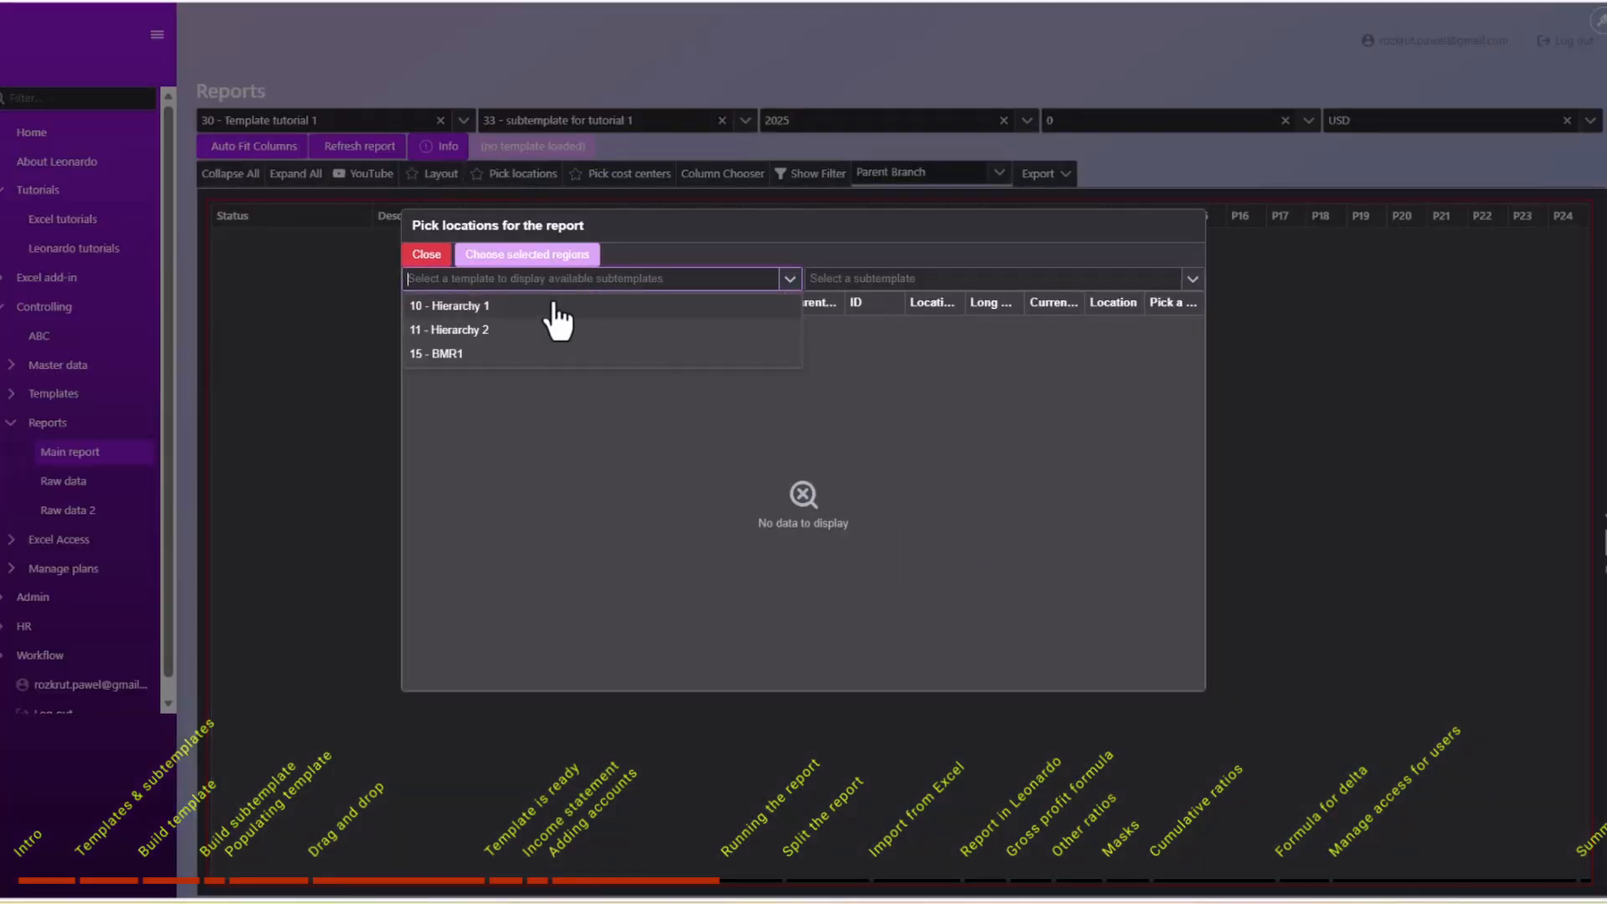
left_click(557, 306)
left_click(868, 278)
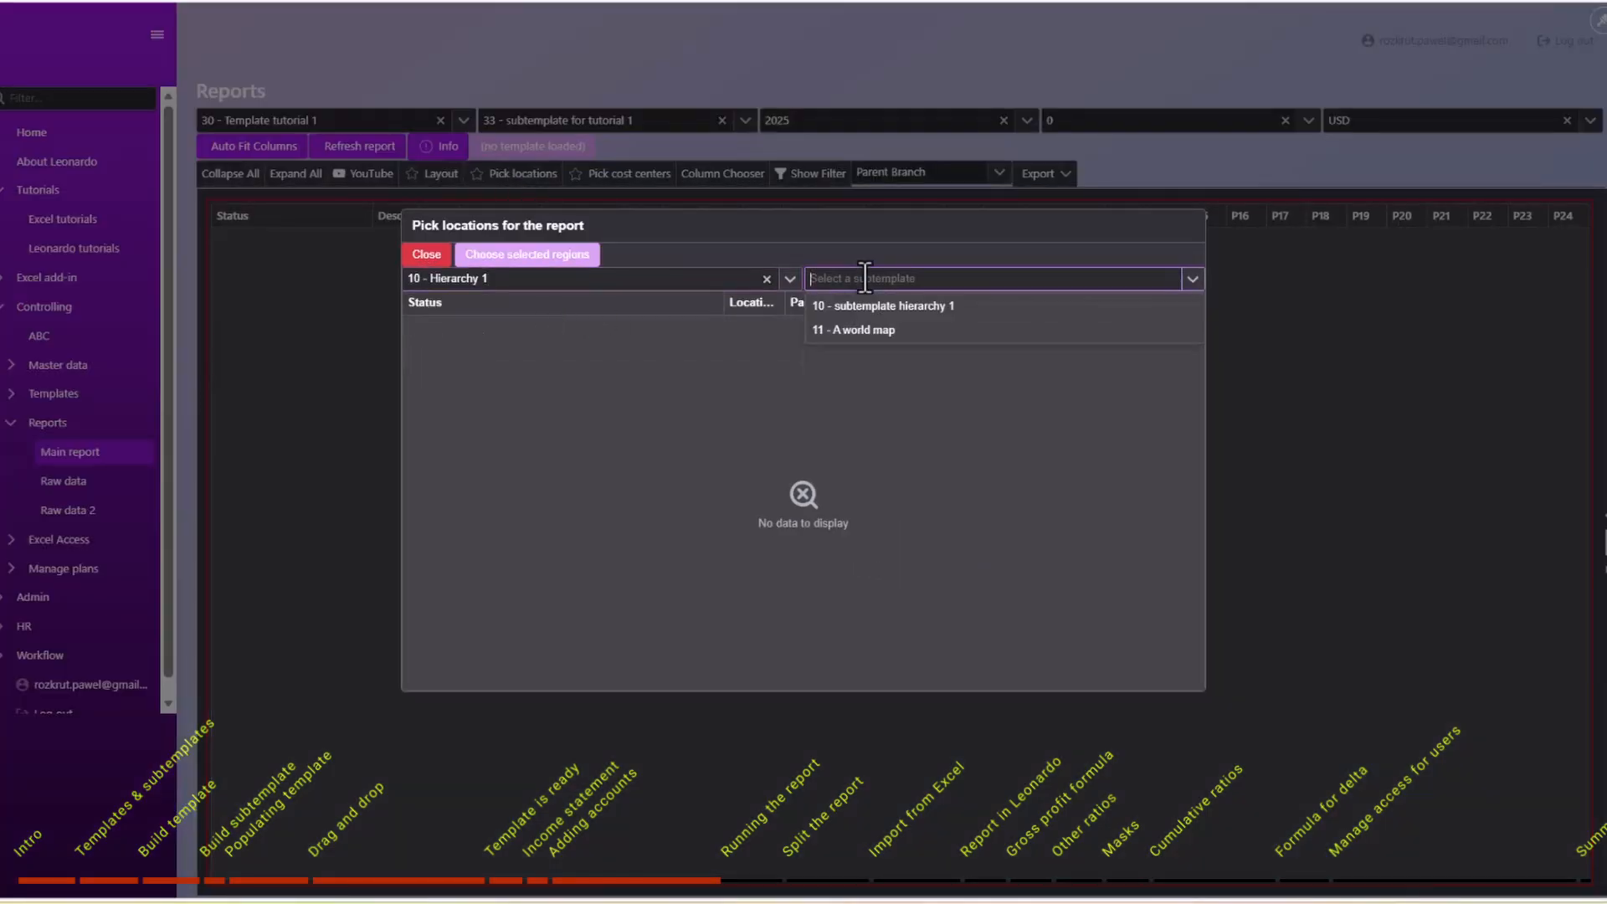
left_click(851, 332)
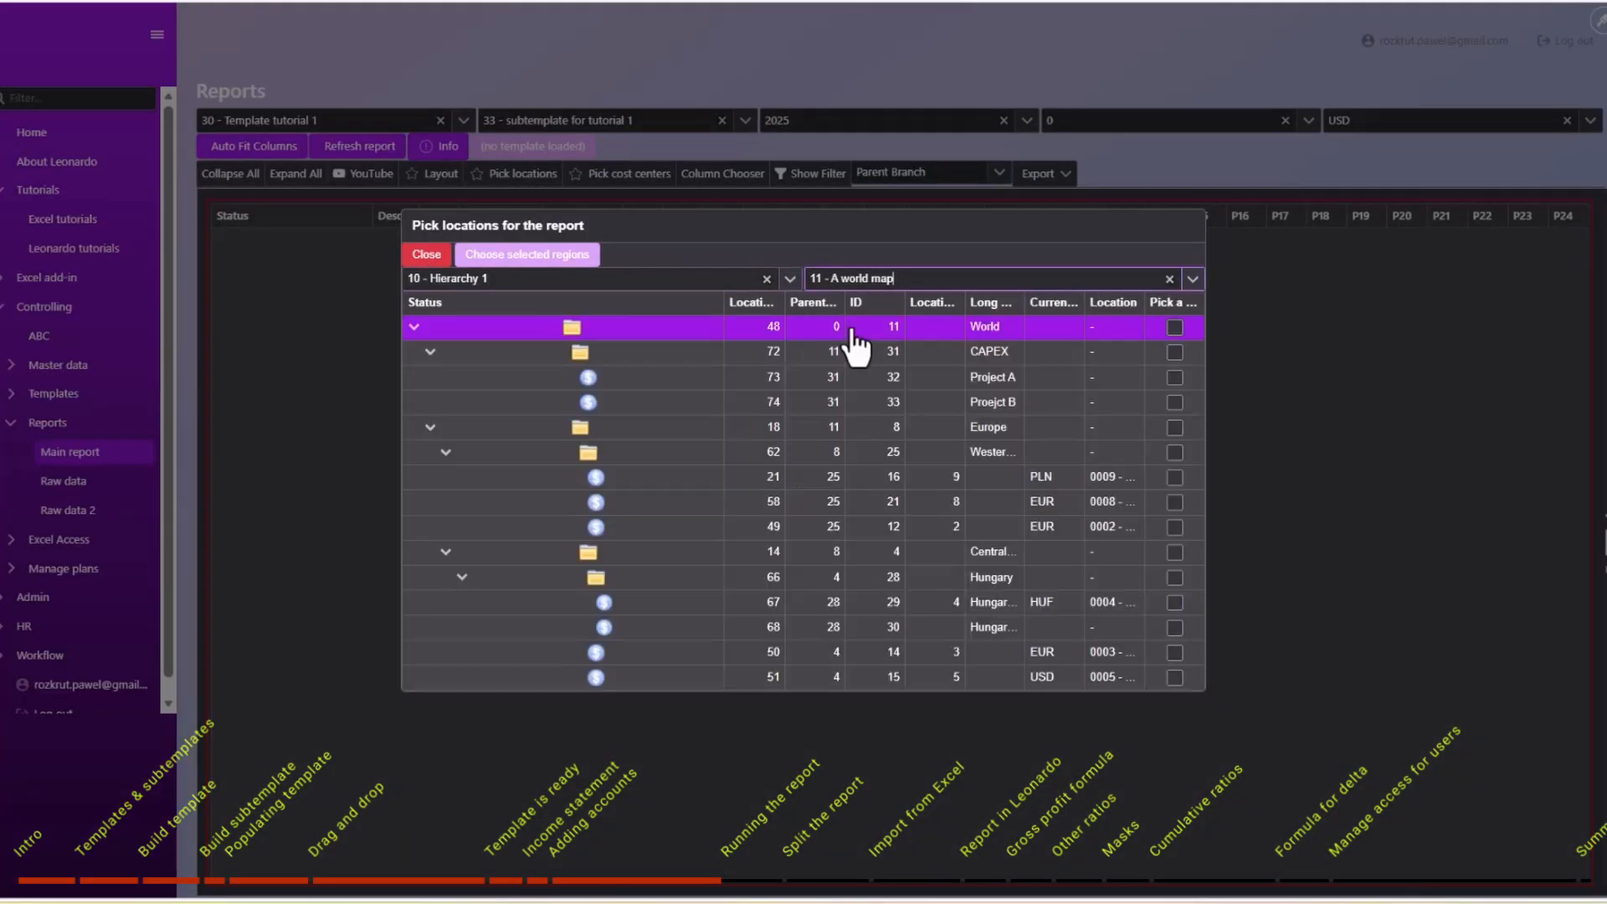
left_click(1161, 602)
left_click(502, 260)
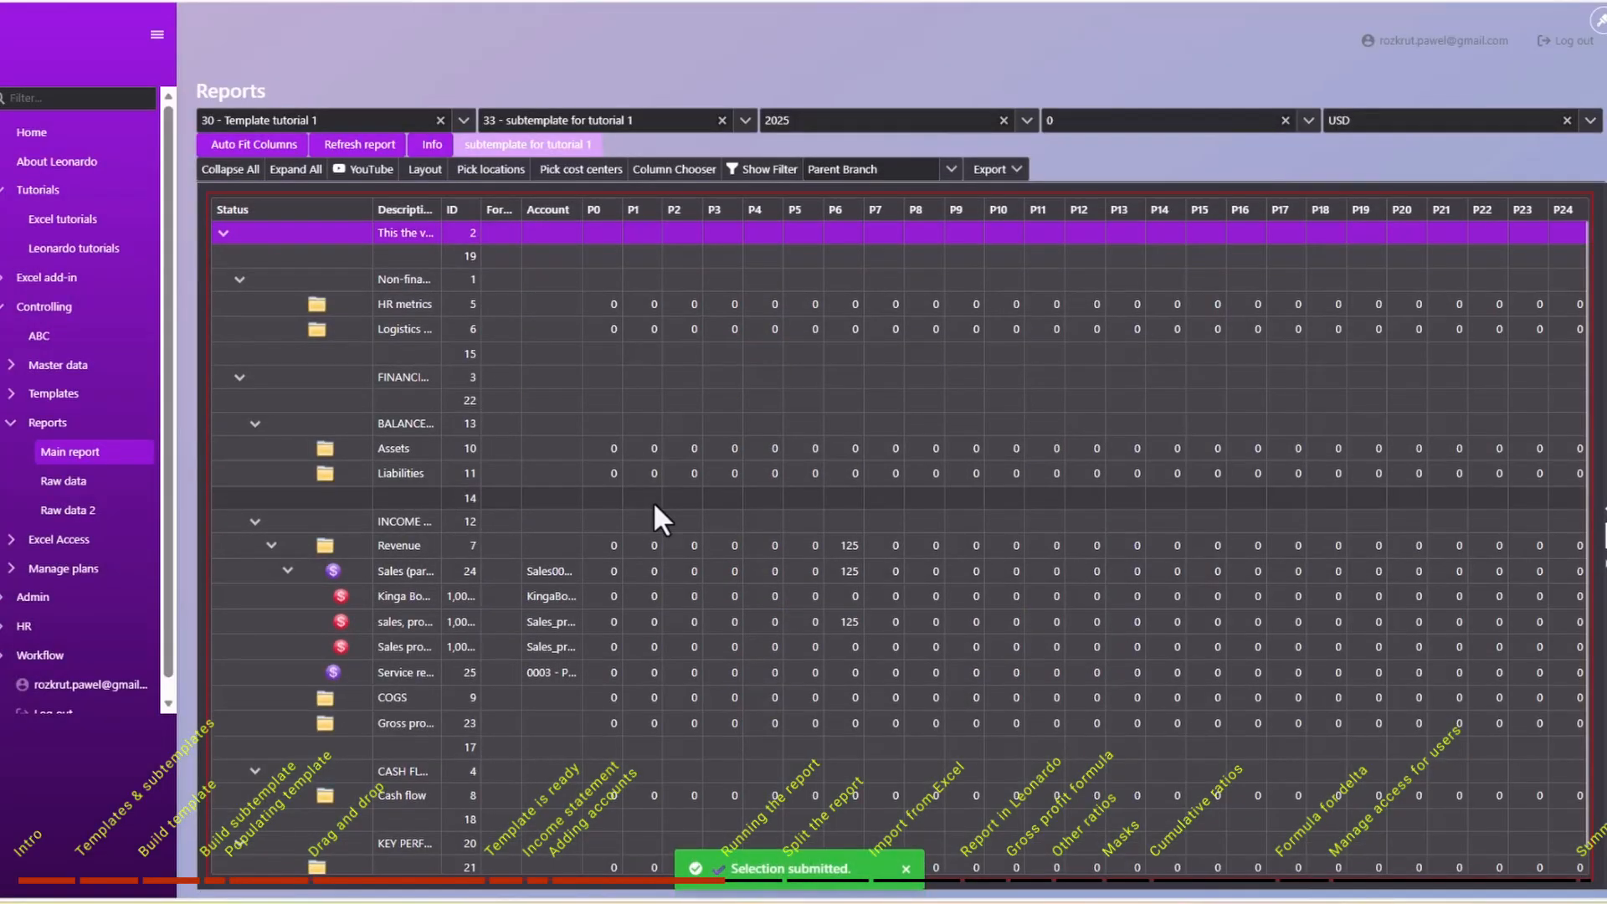
Auto-fit the report columns and collapse the navigation sidebar to widen the report.
left_click(656, 453)
left_click(242, 150)
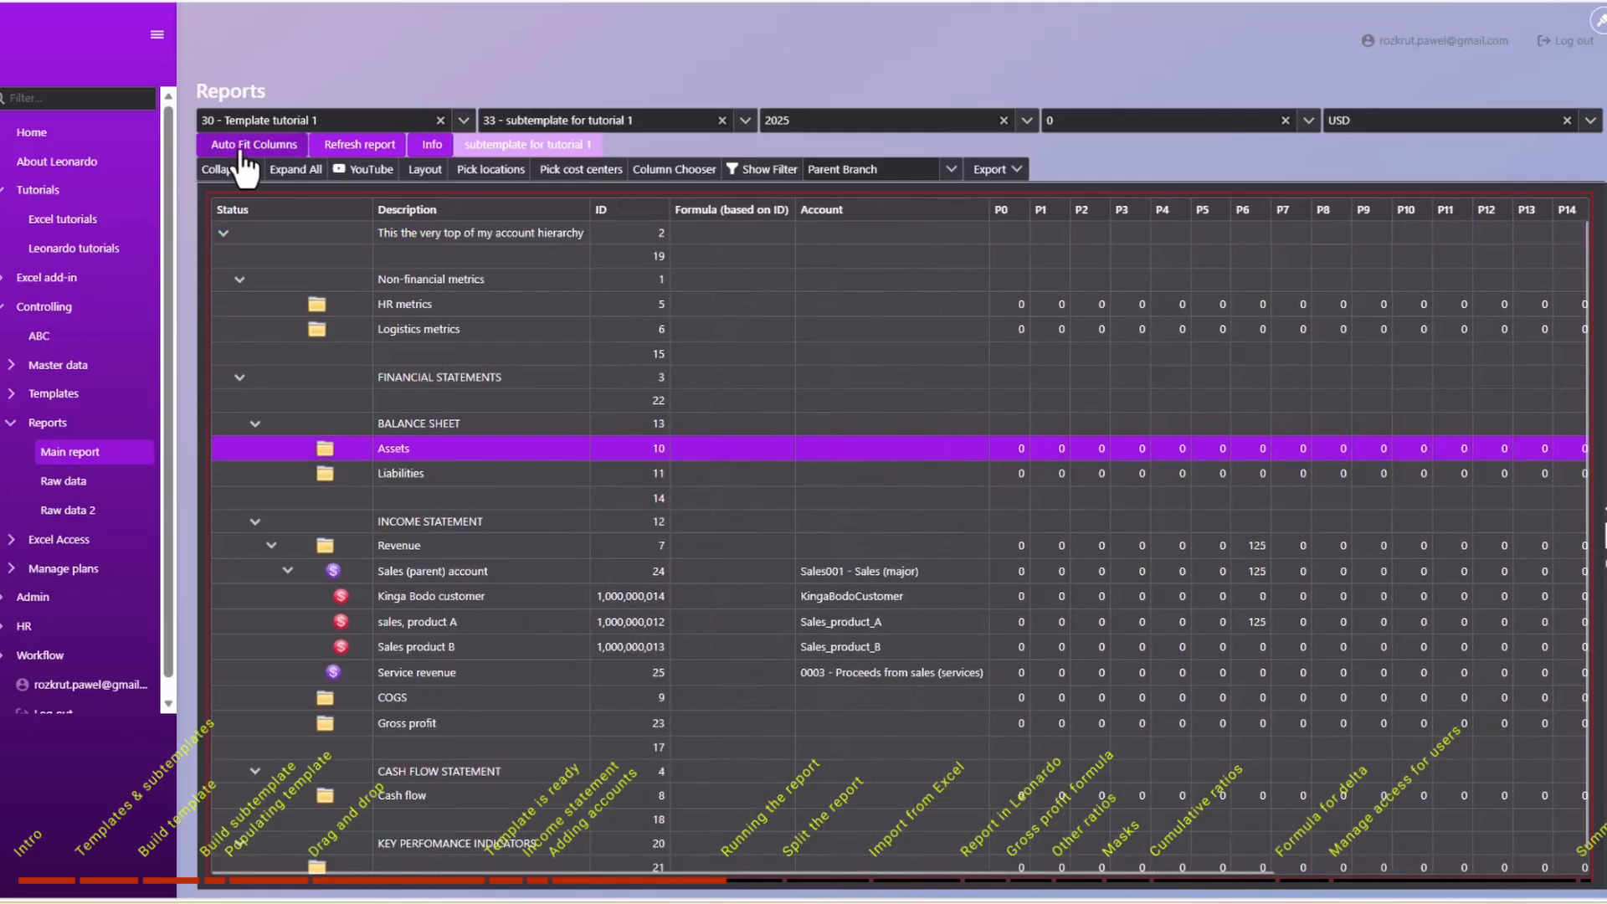
left_click(157, 36)
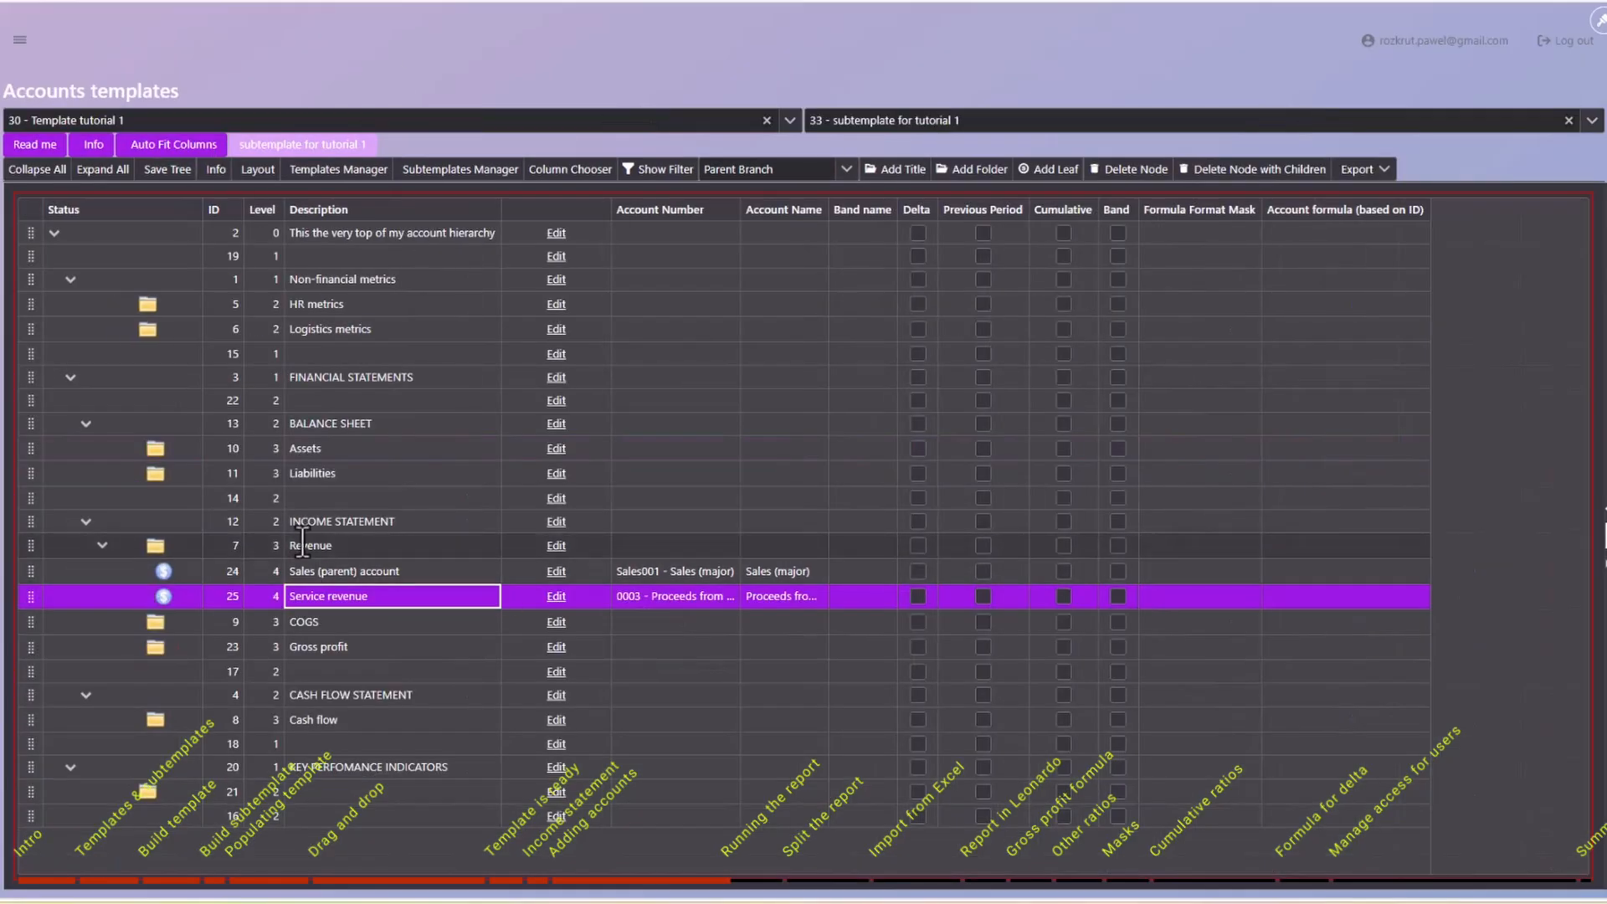
Compare the Revenue leaves in the accounts template with their rows and sub-accounts in the report, and check Sales001 in the accounts list.
left_click(302, 543)
left_click(310, 576)
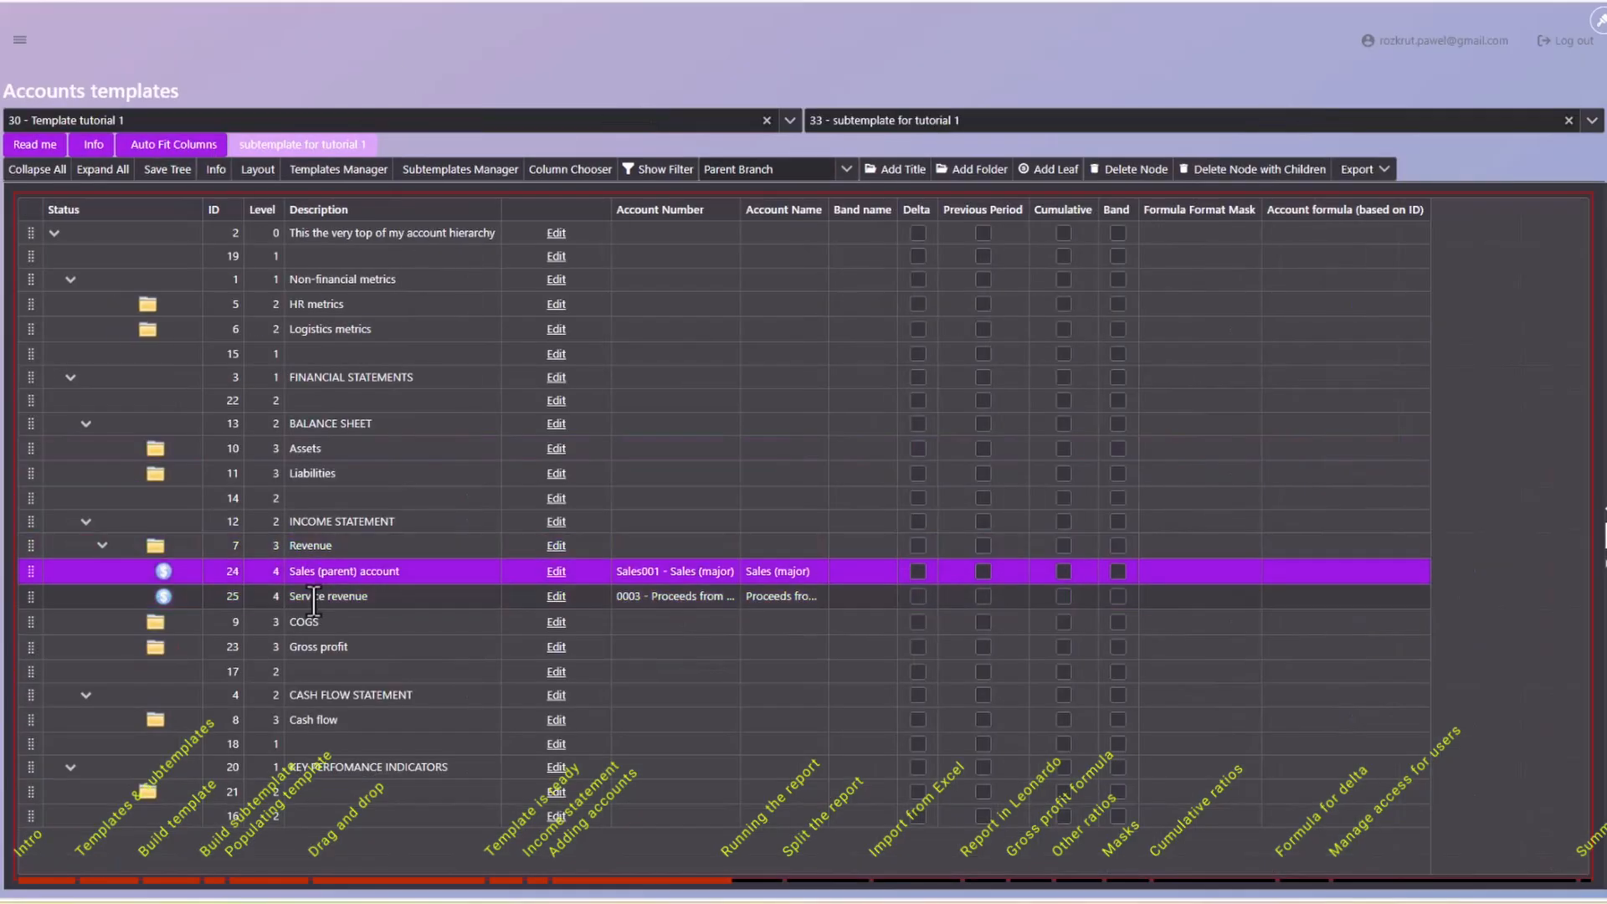
left_click(314, 597)
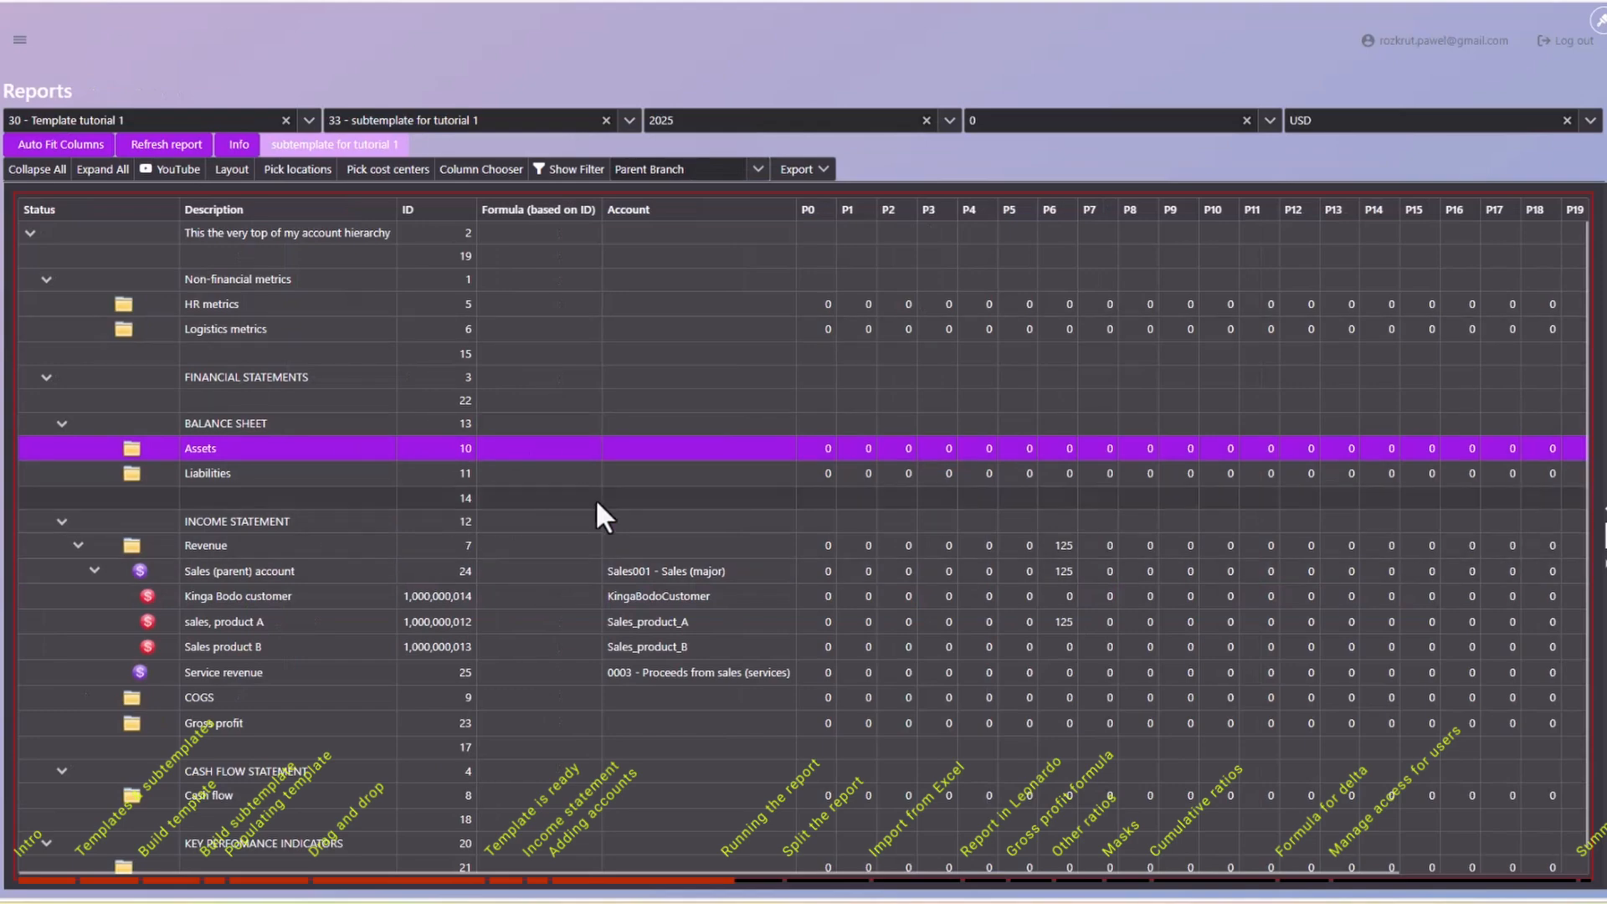
left_click(746, 628)
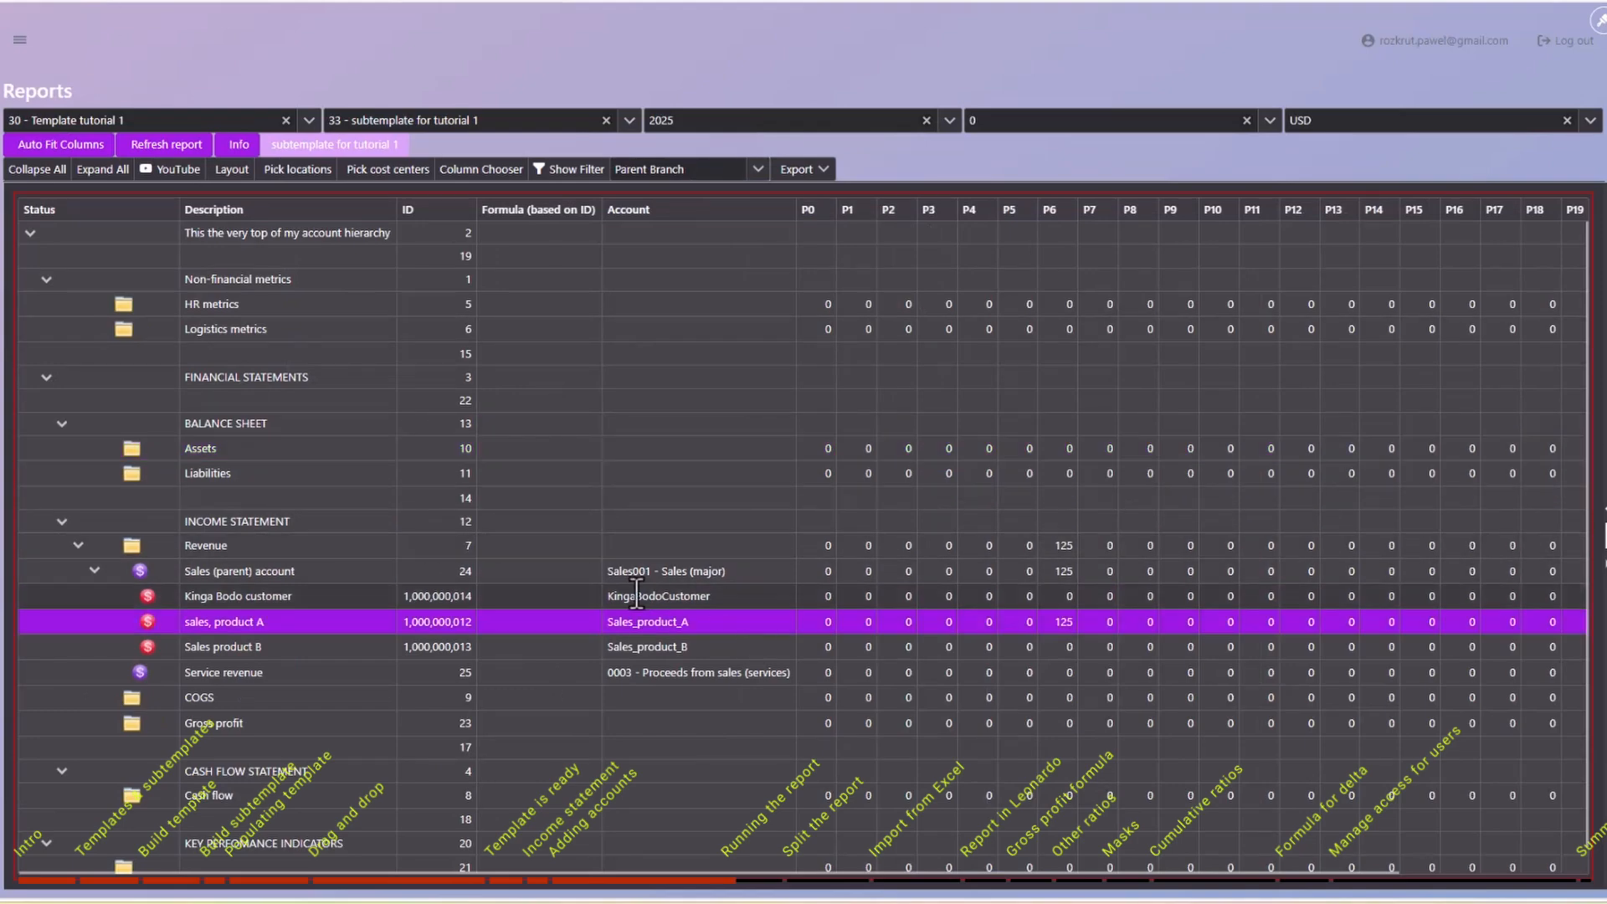
left_click(298, 574)
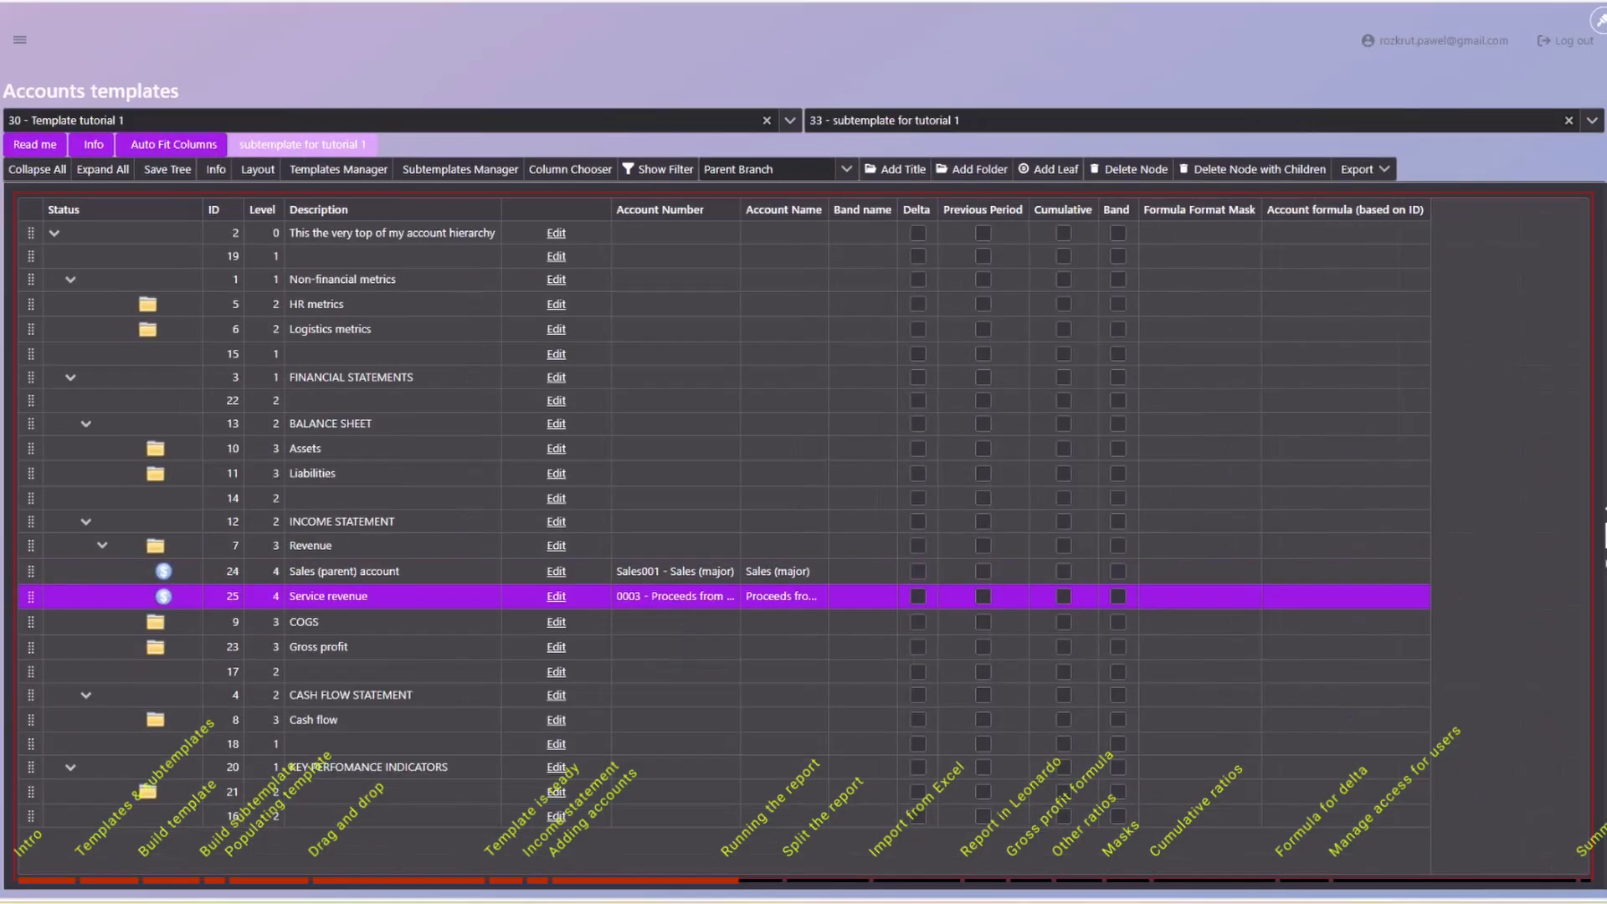
left_click(426, 567)
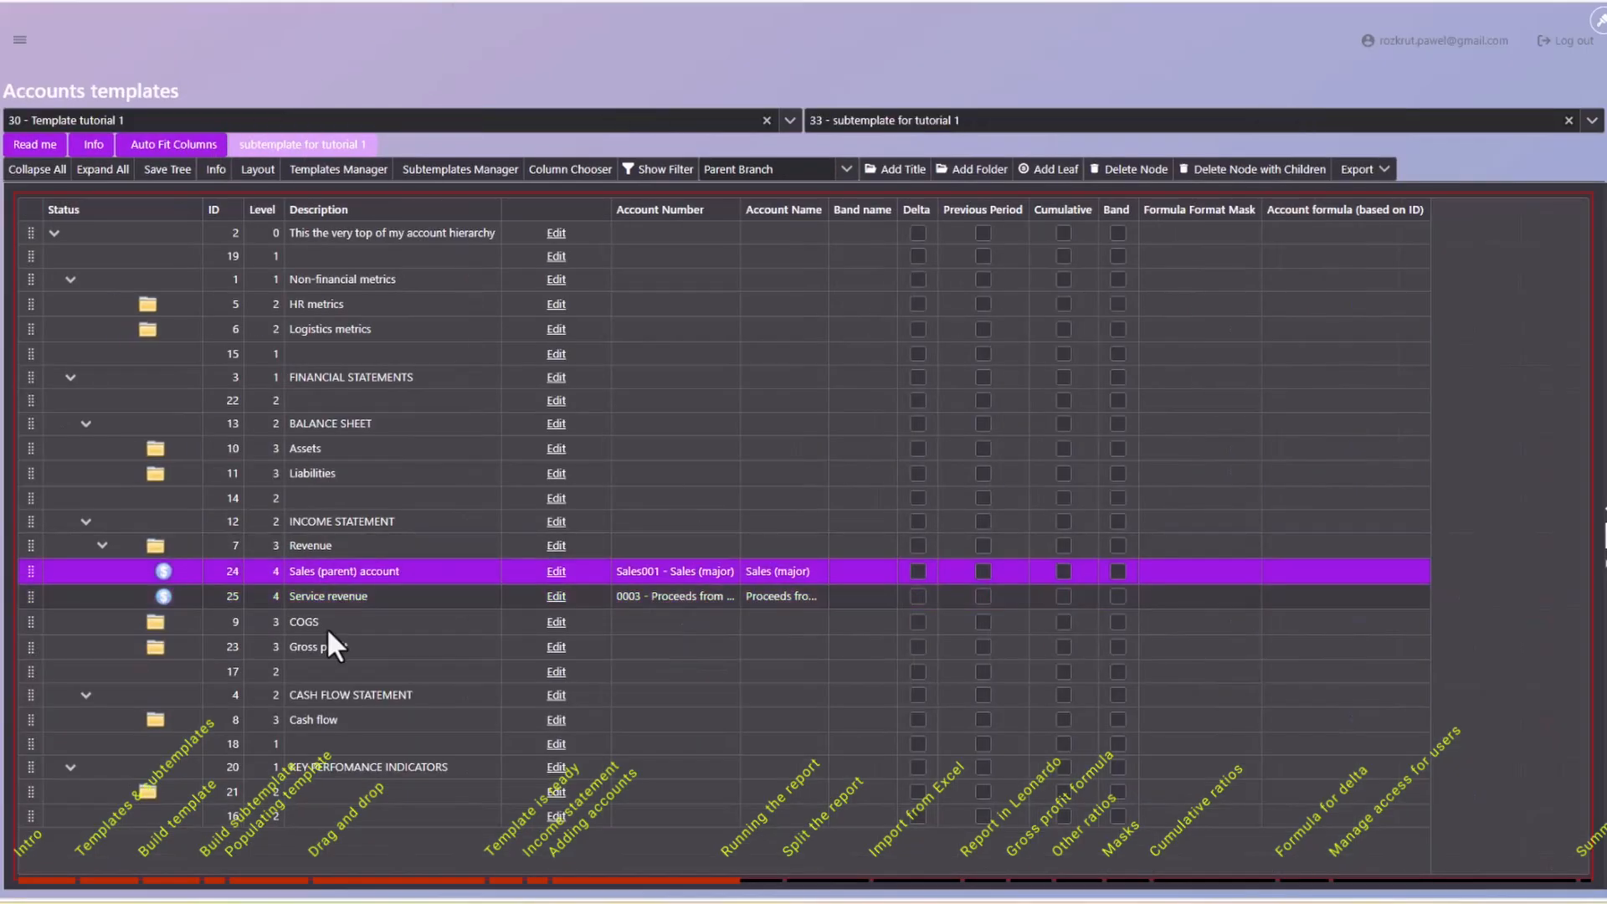
left_click(356, 597)
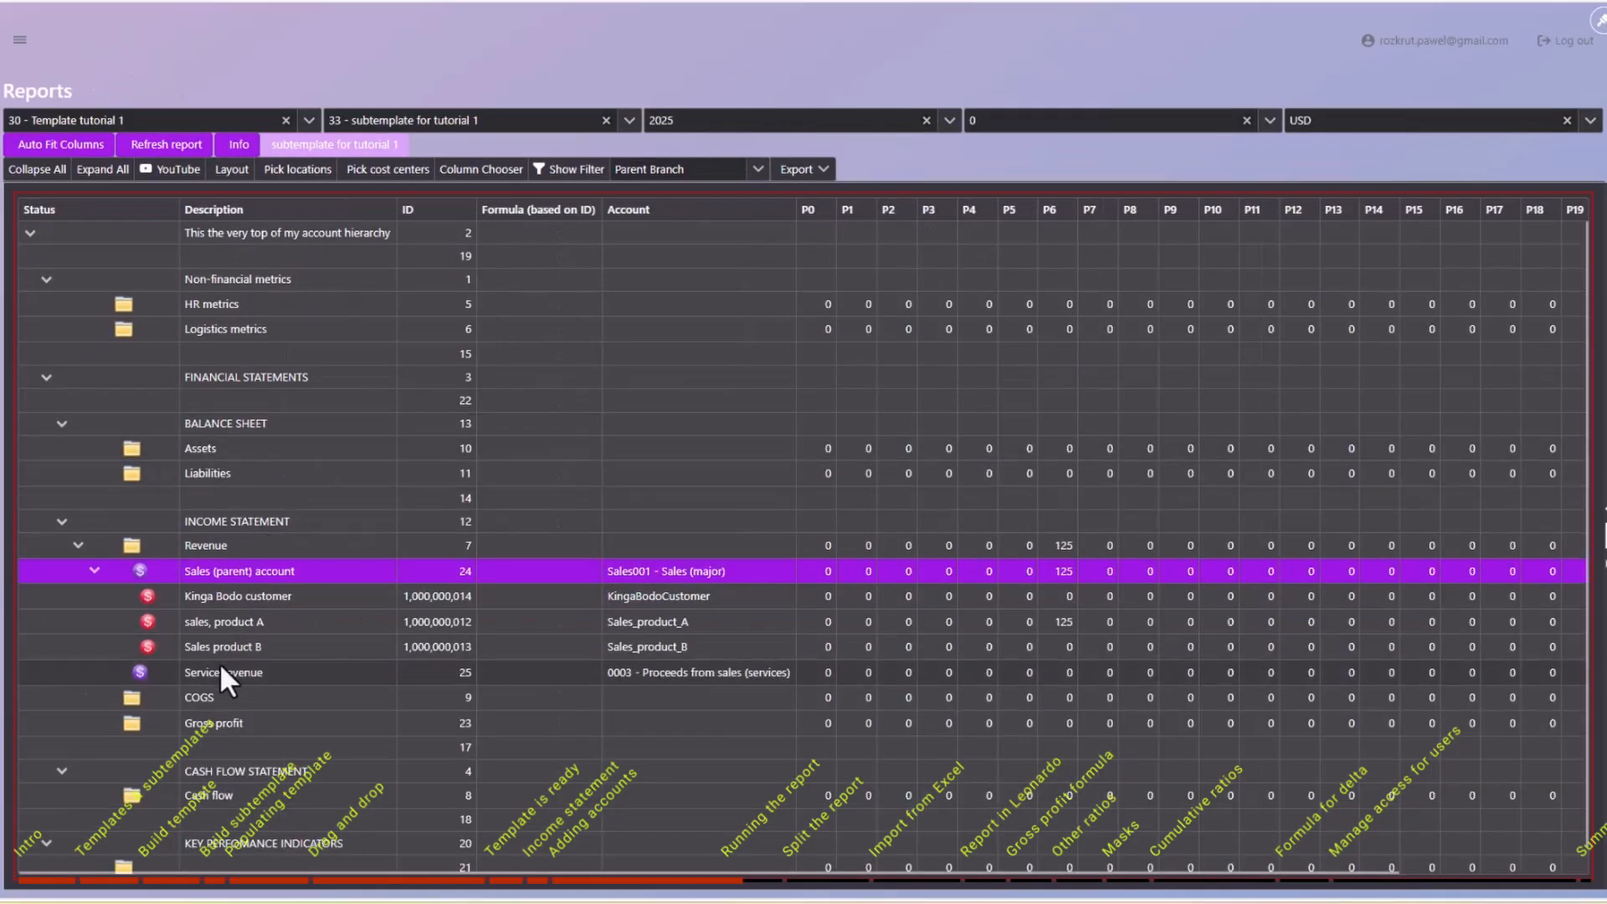
left_click(220, 670)
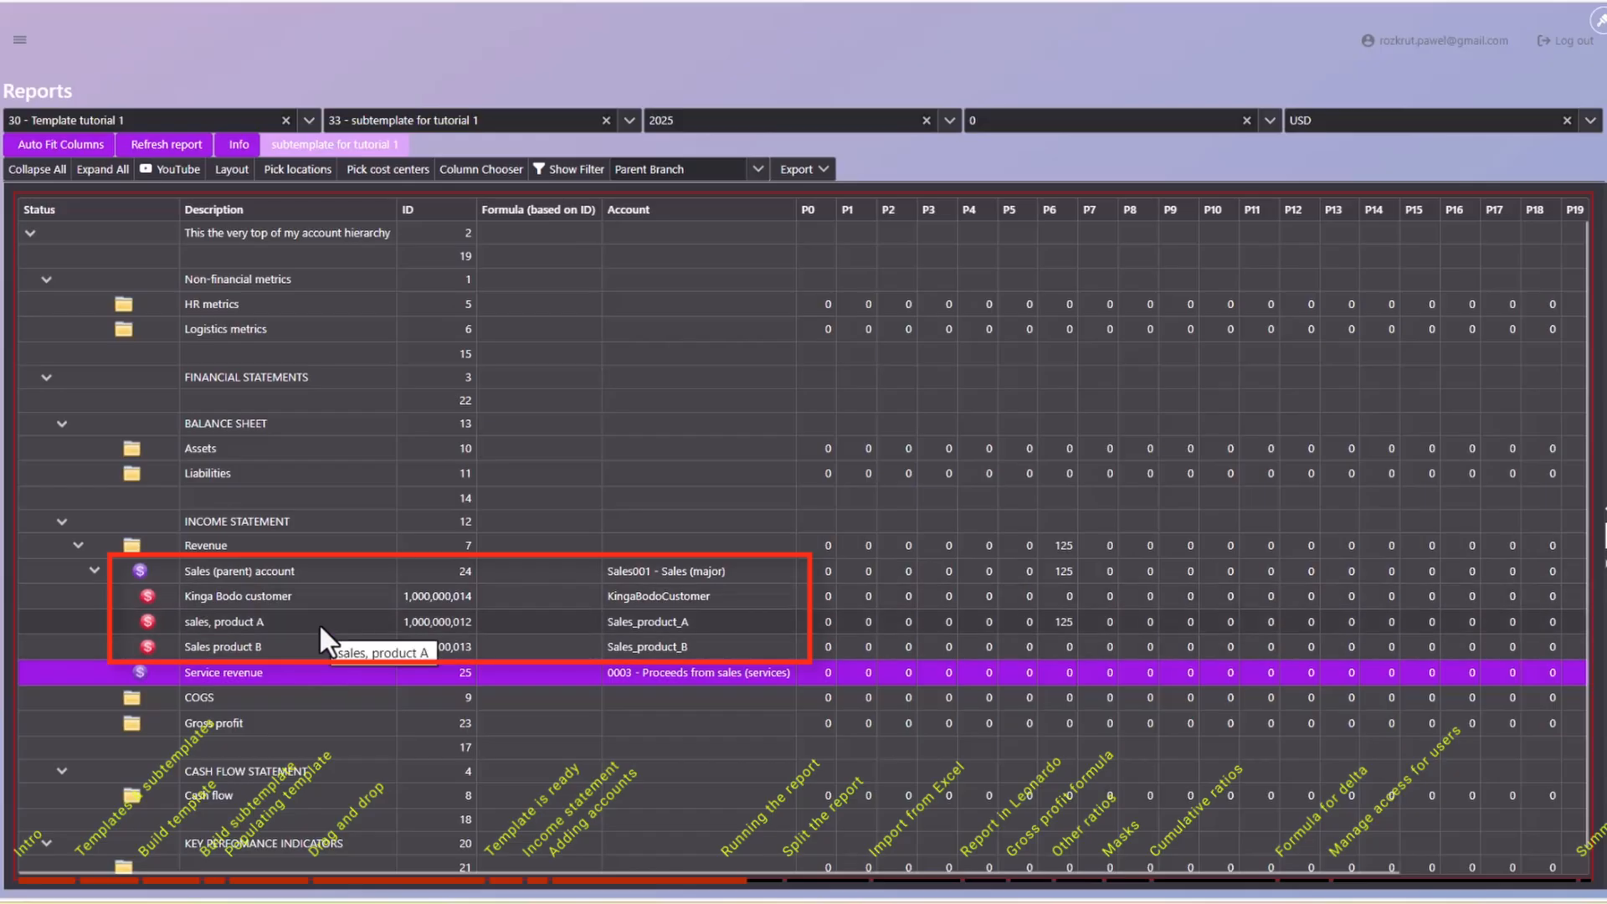
left_click(239, 575)
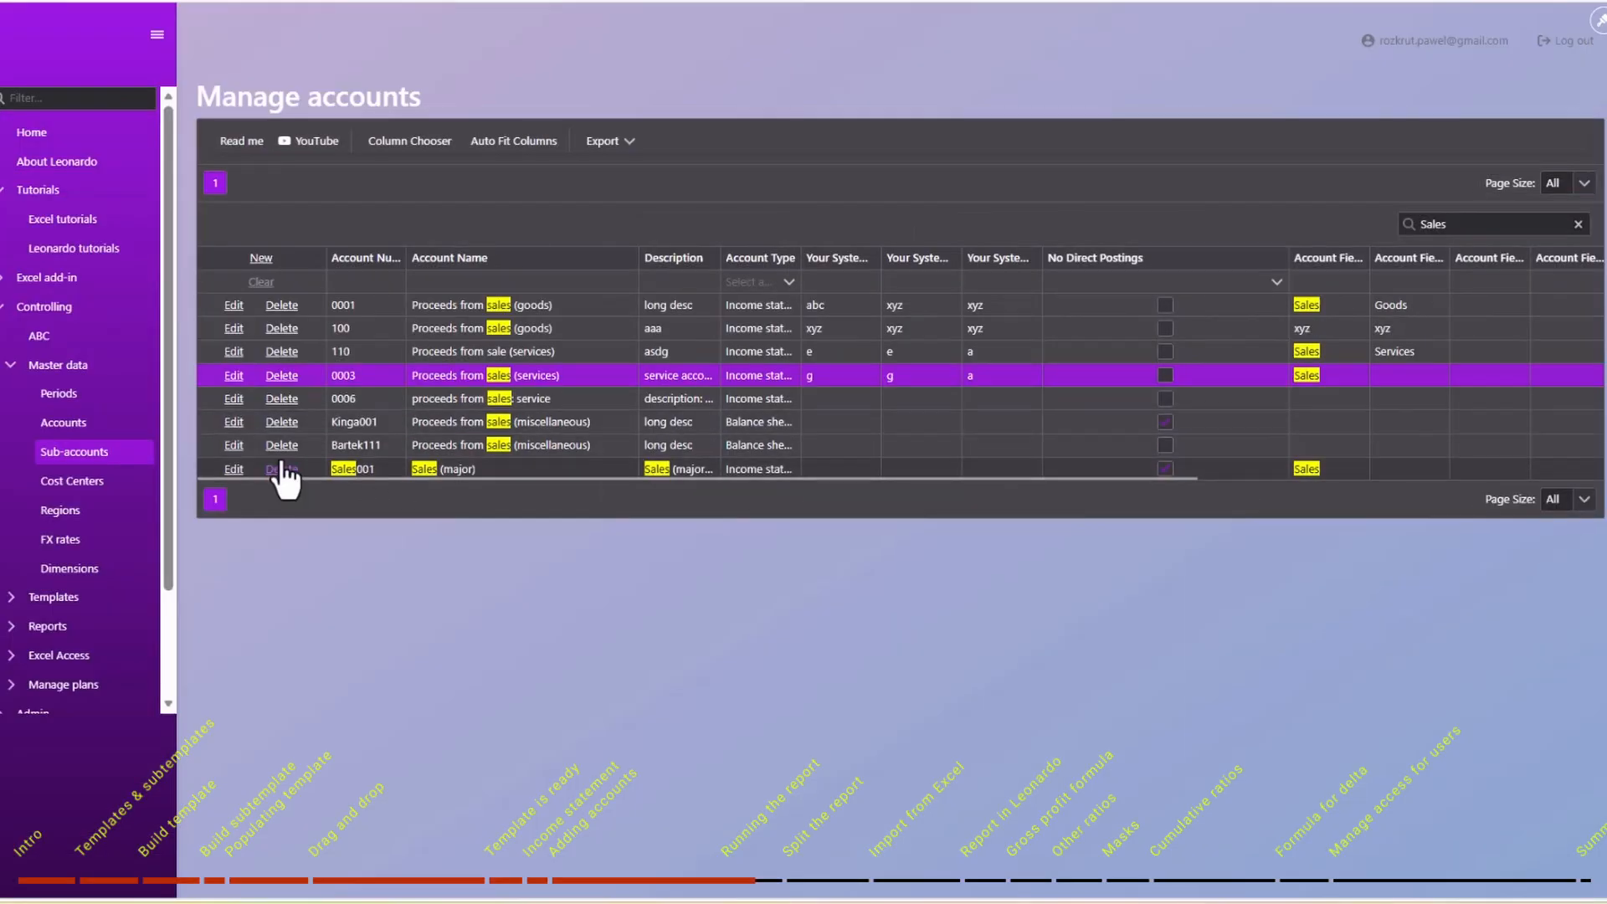
left_click(511, 466)
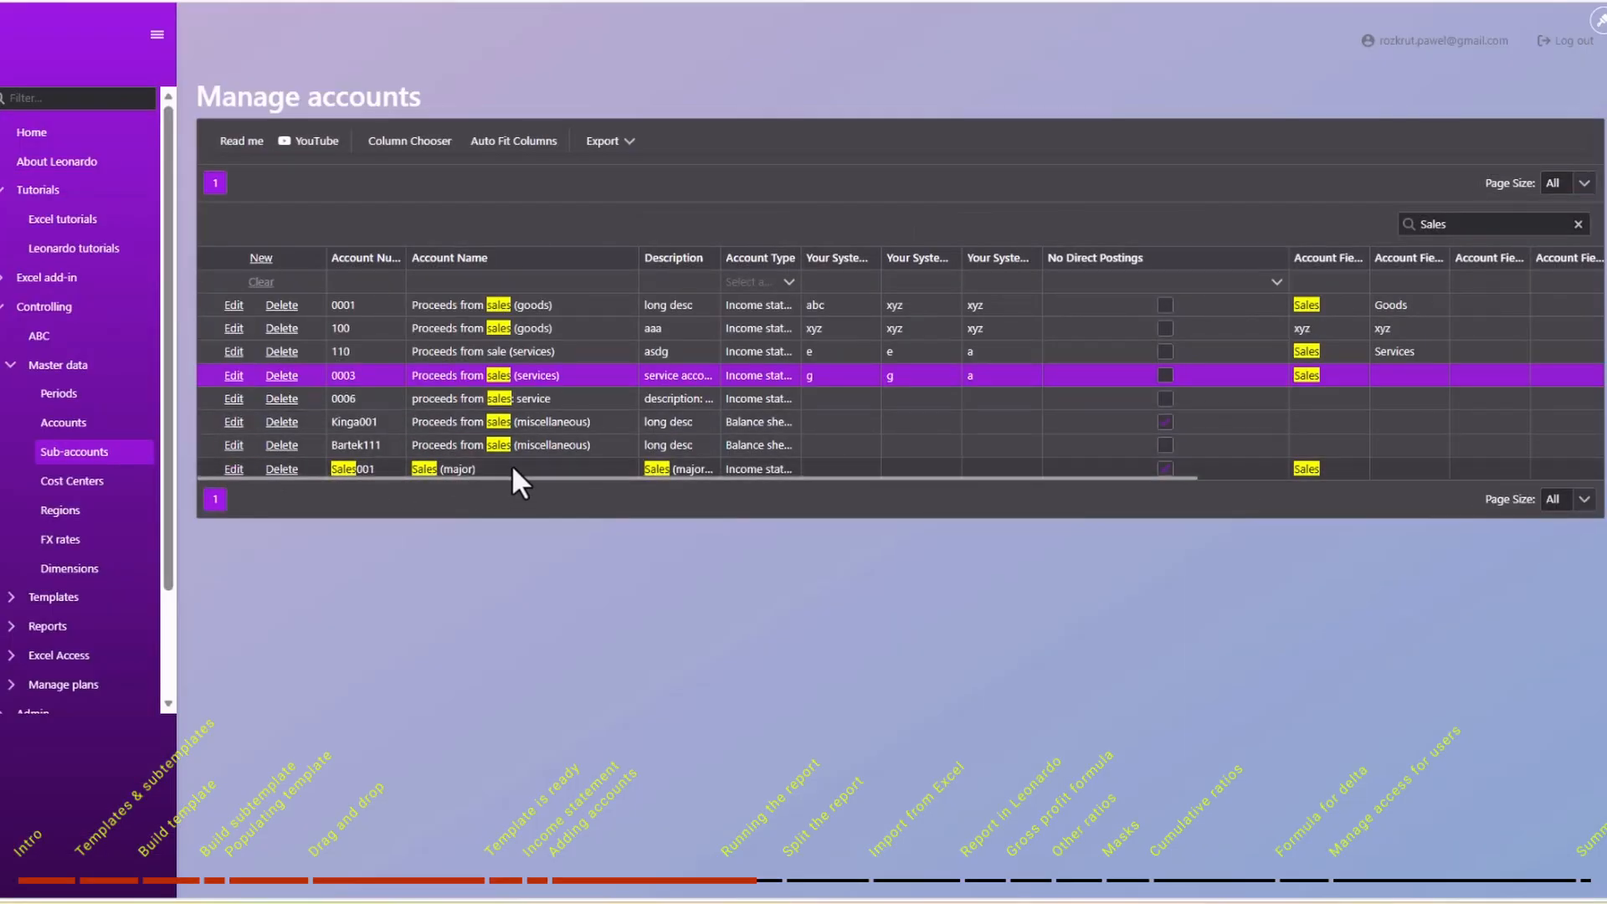
Clear the Sales search in the accounts list and check the No Direct Postings setting of Sales001 against the other accounts.
left_click(1573, 228)
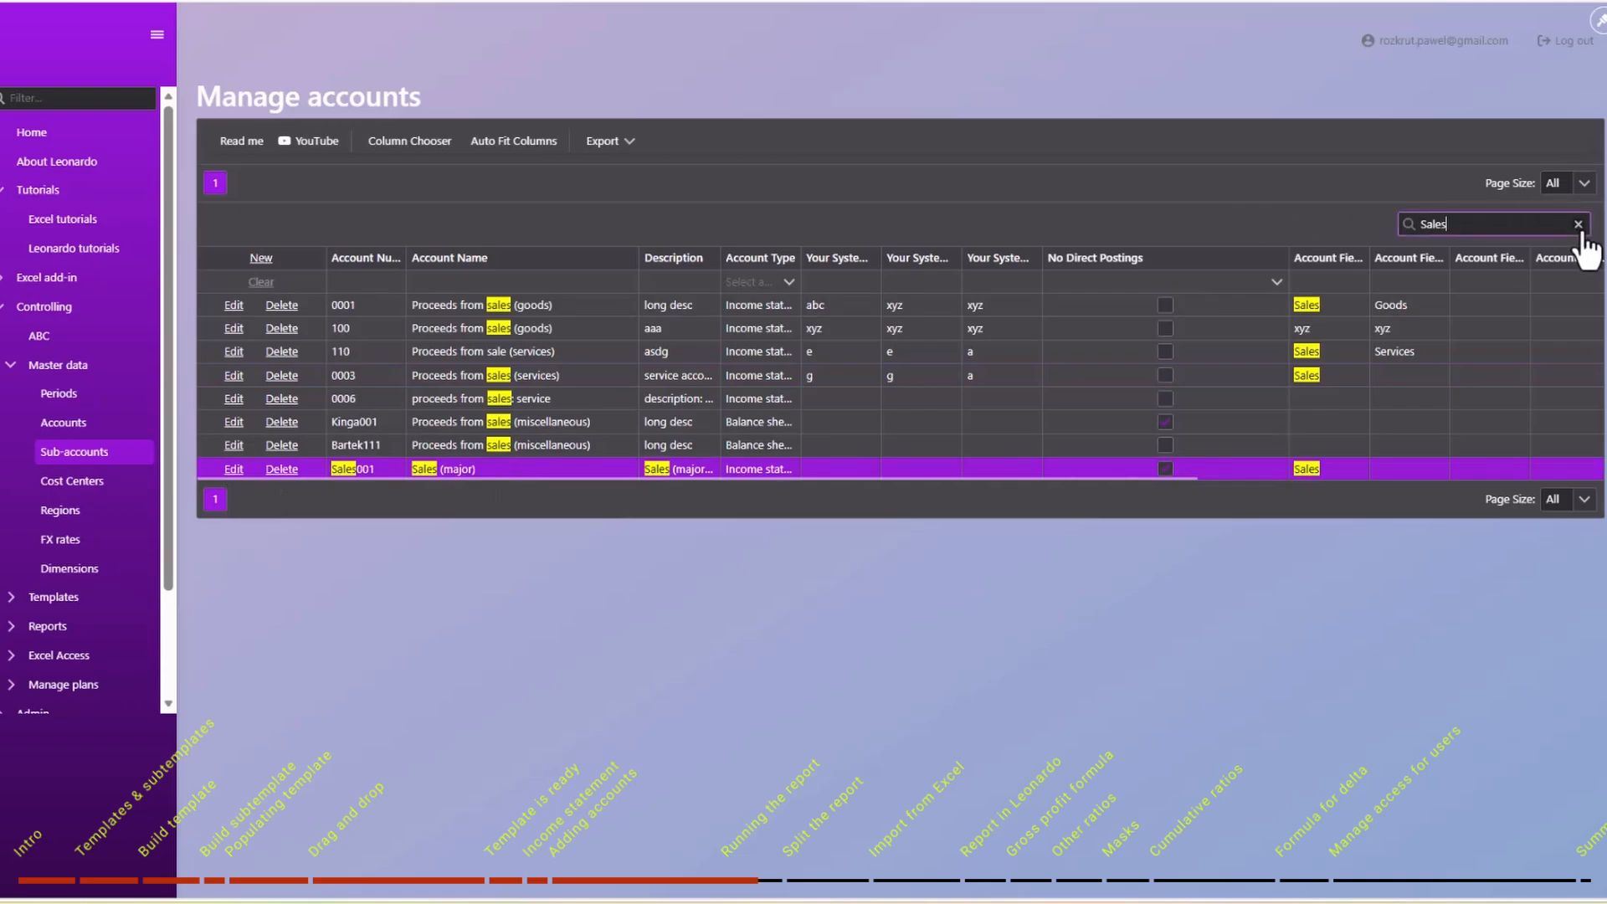
scroll(1192, 484, "down", 1)
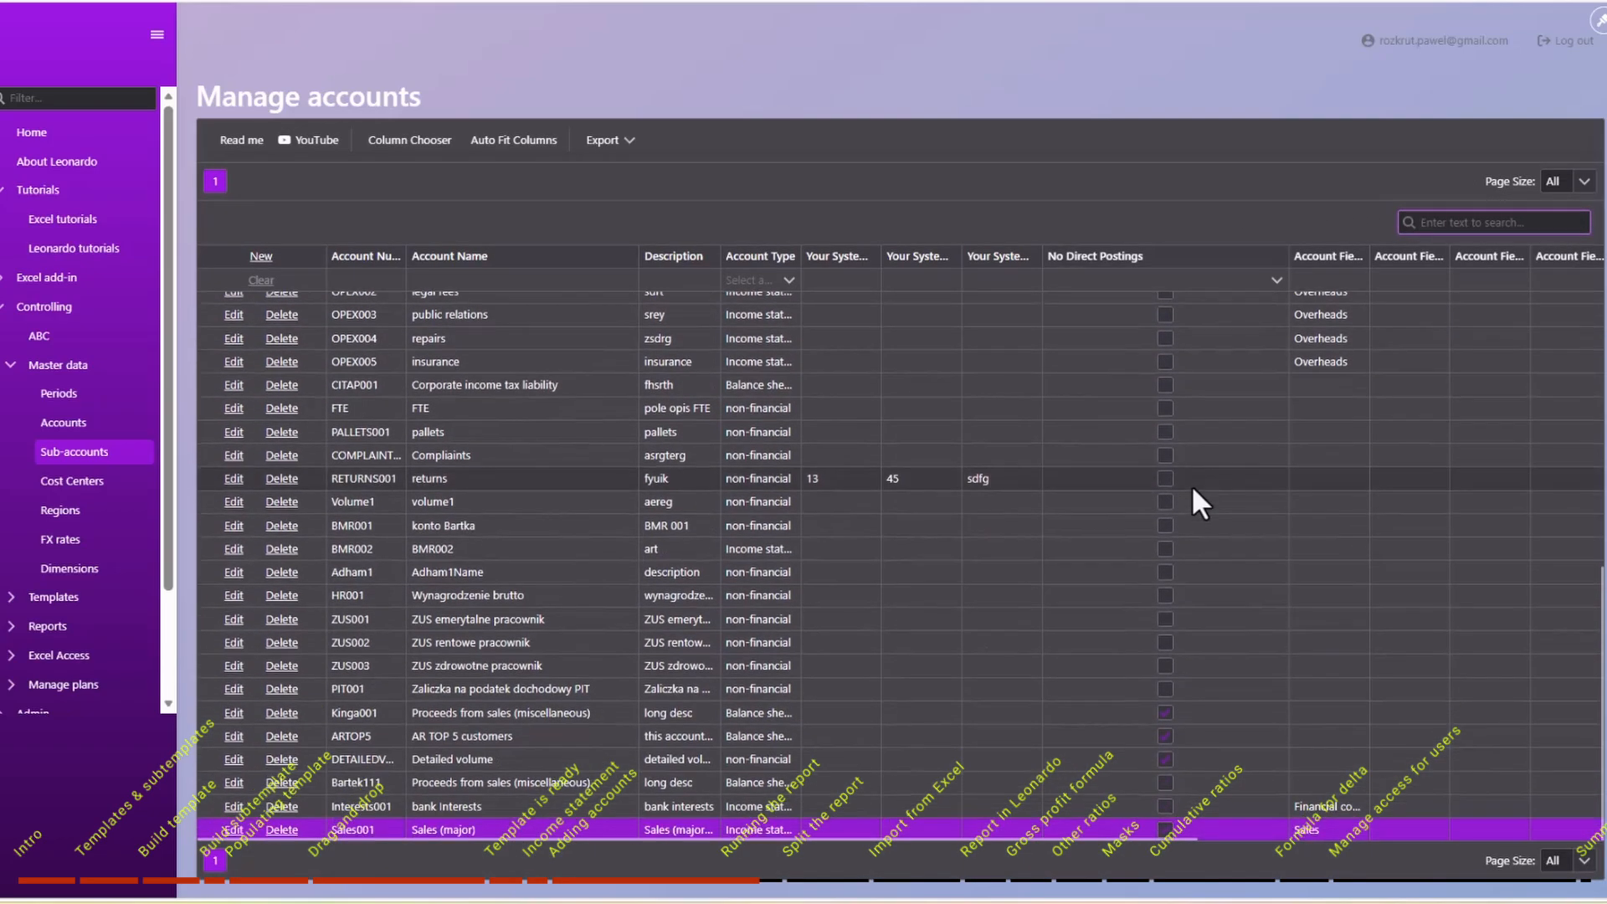
scroll(1192, 485, "up", 6)
scroll(1192, 485, "down", 7)
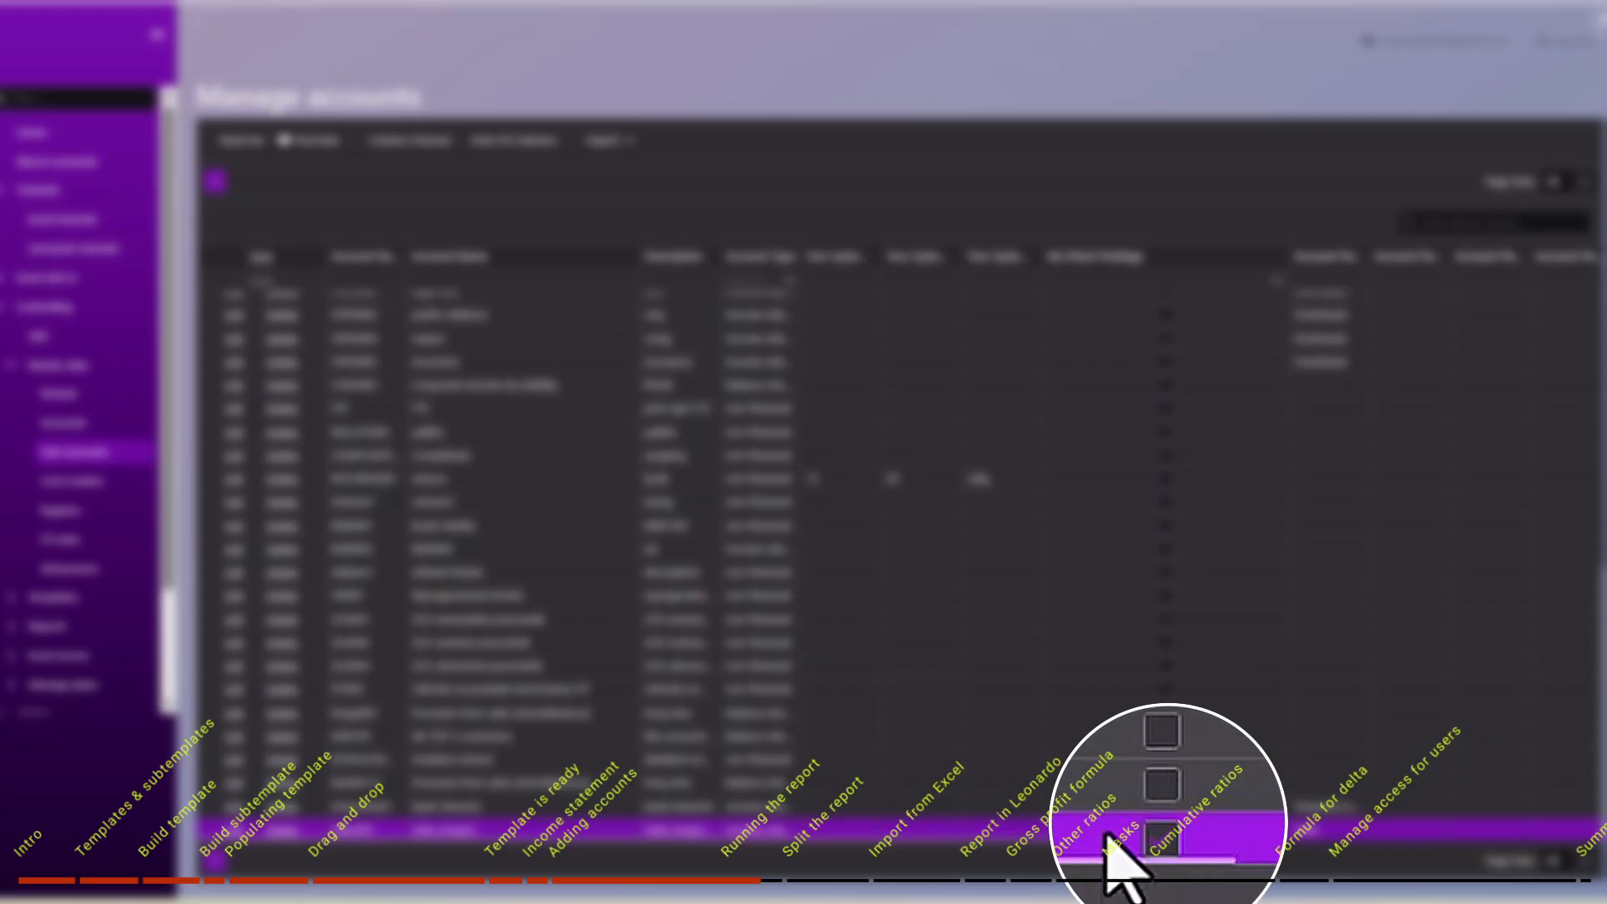
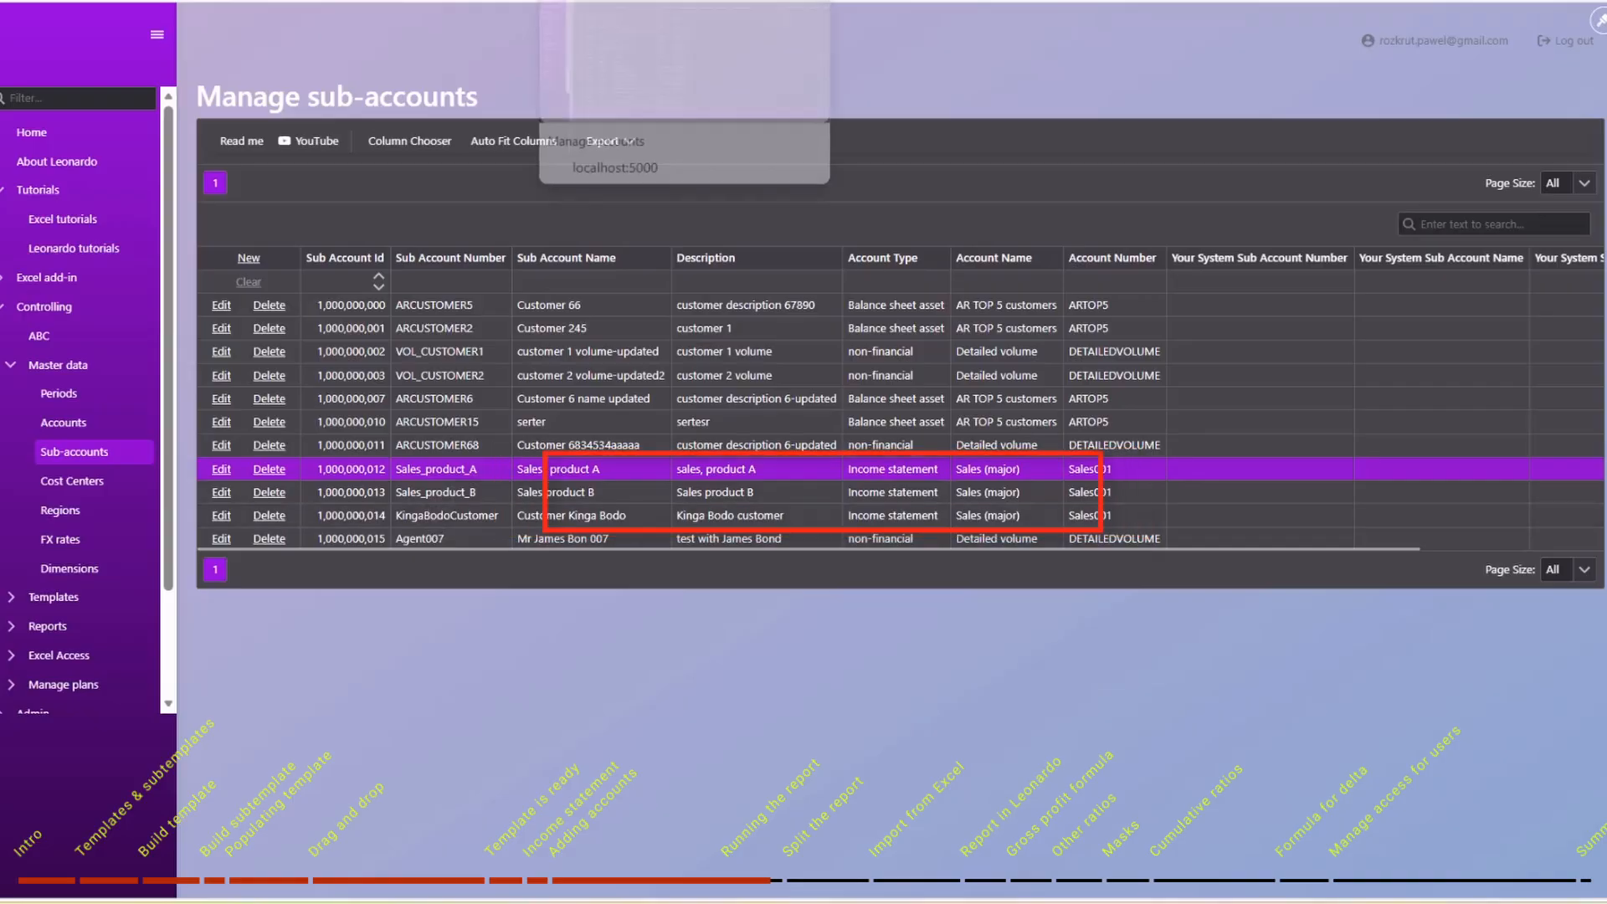
Return to the report and examine the sub-accounts under Sales (parent) account, collapsing and re-expanding that branch.
left_click(620, 1)
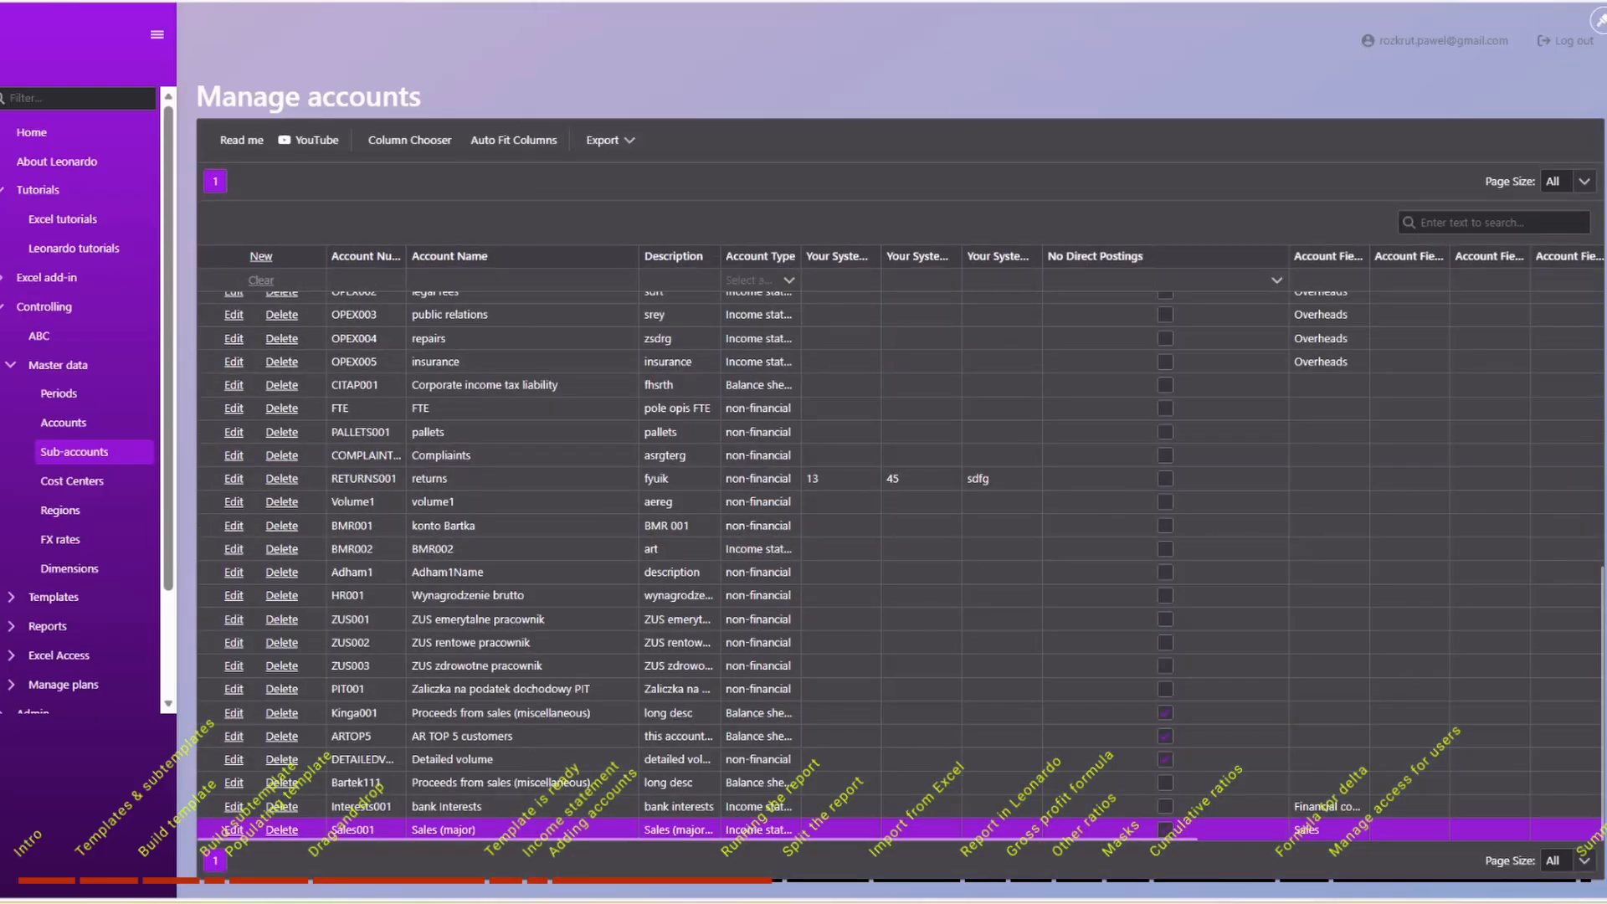
left_click(419, 1)
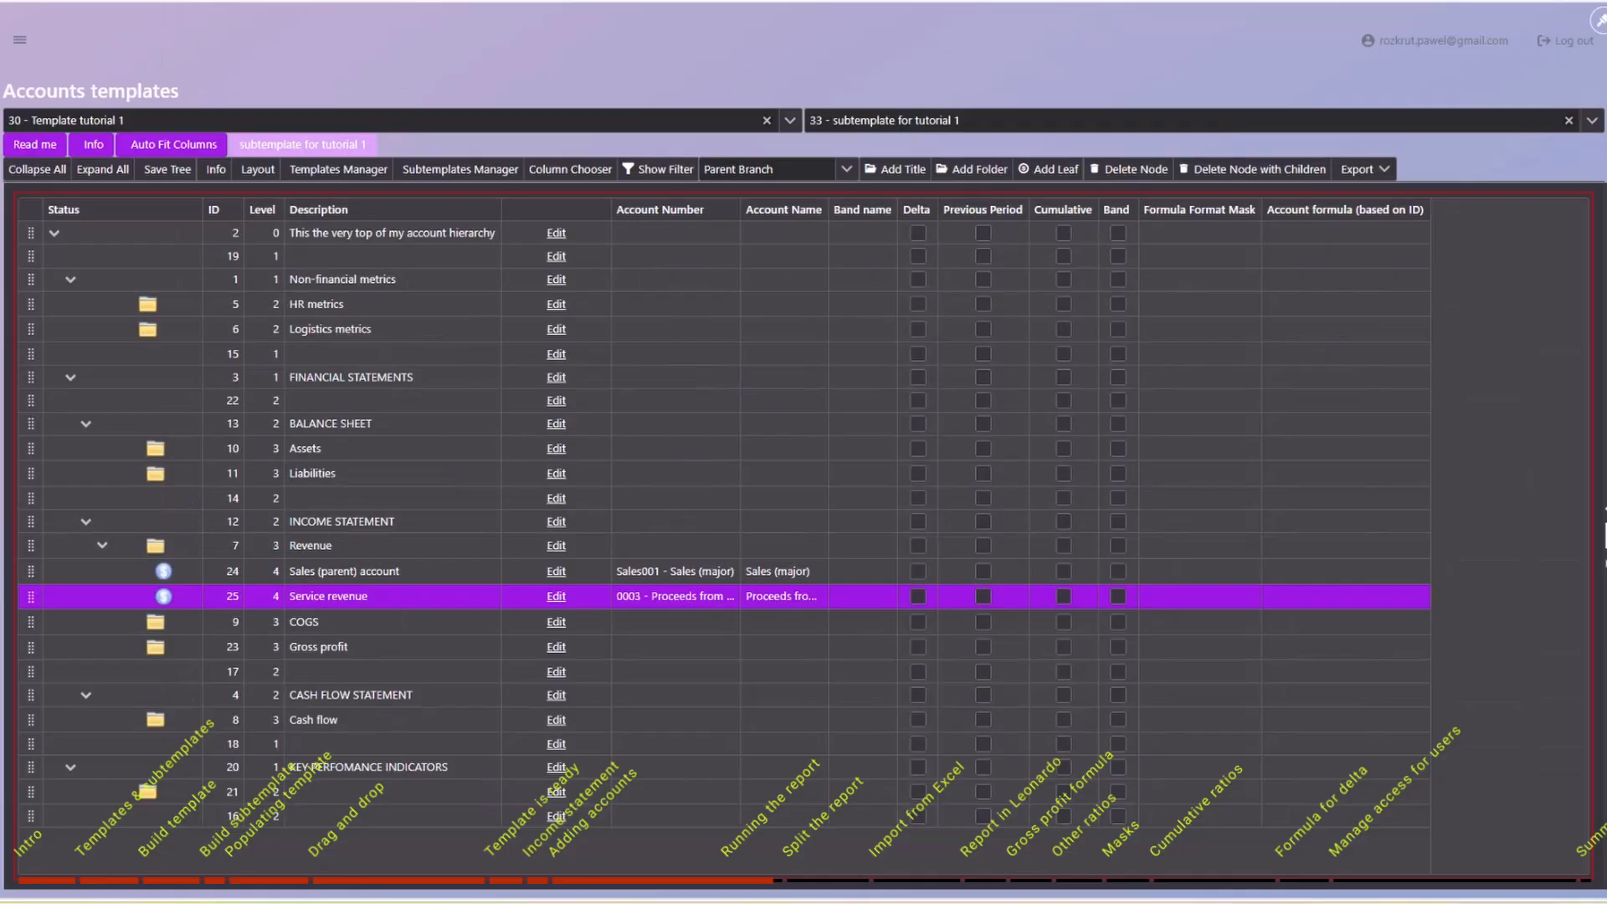
left_click(218, 2)
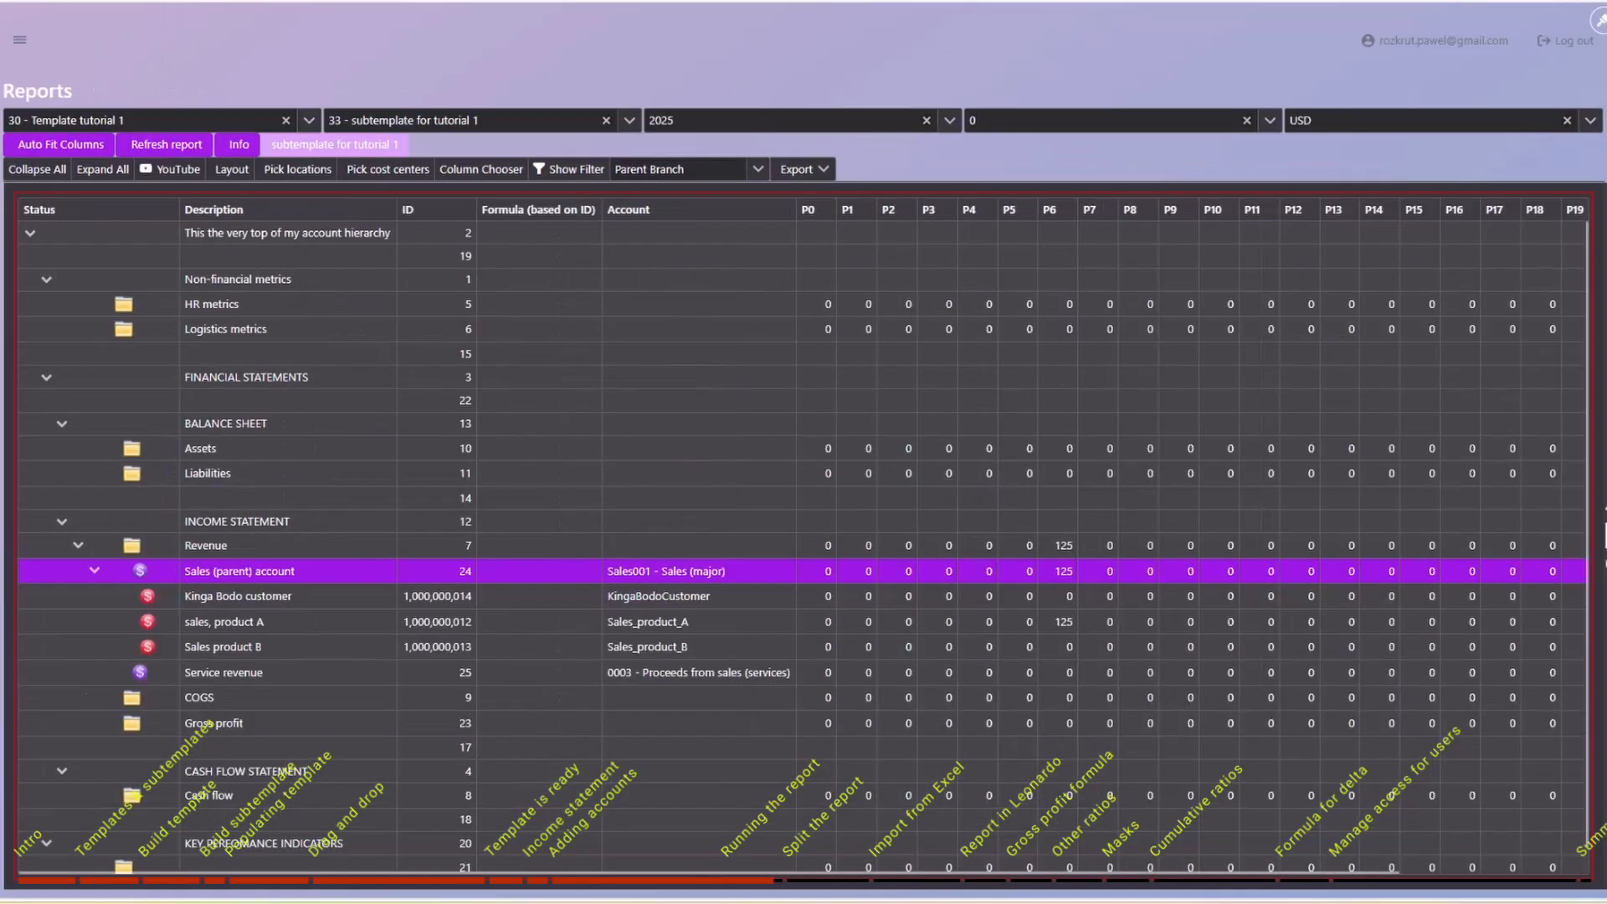
left_click(218, 599)
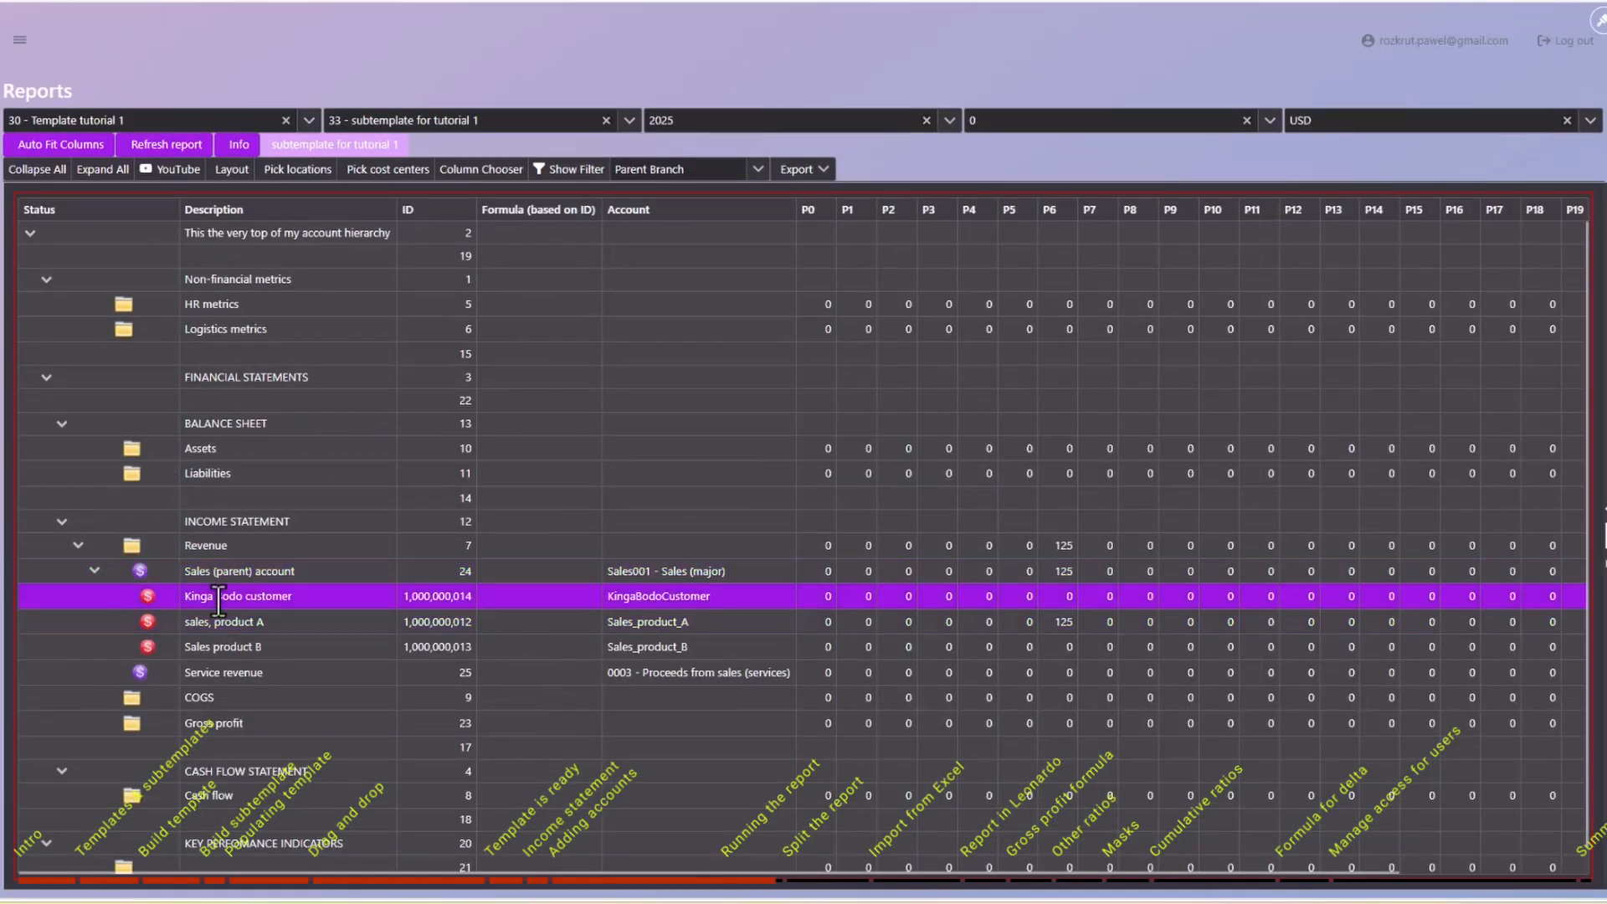
left_click(212, 649)
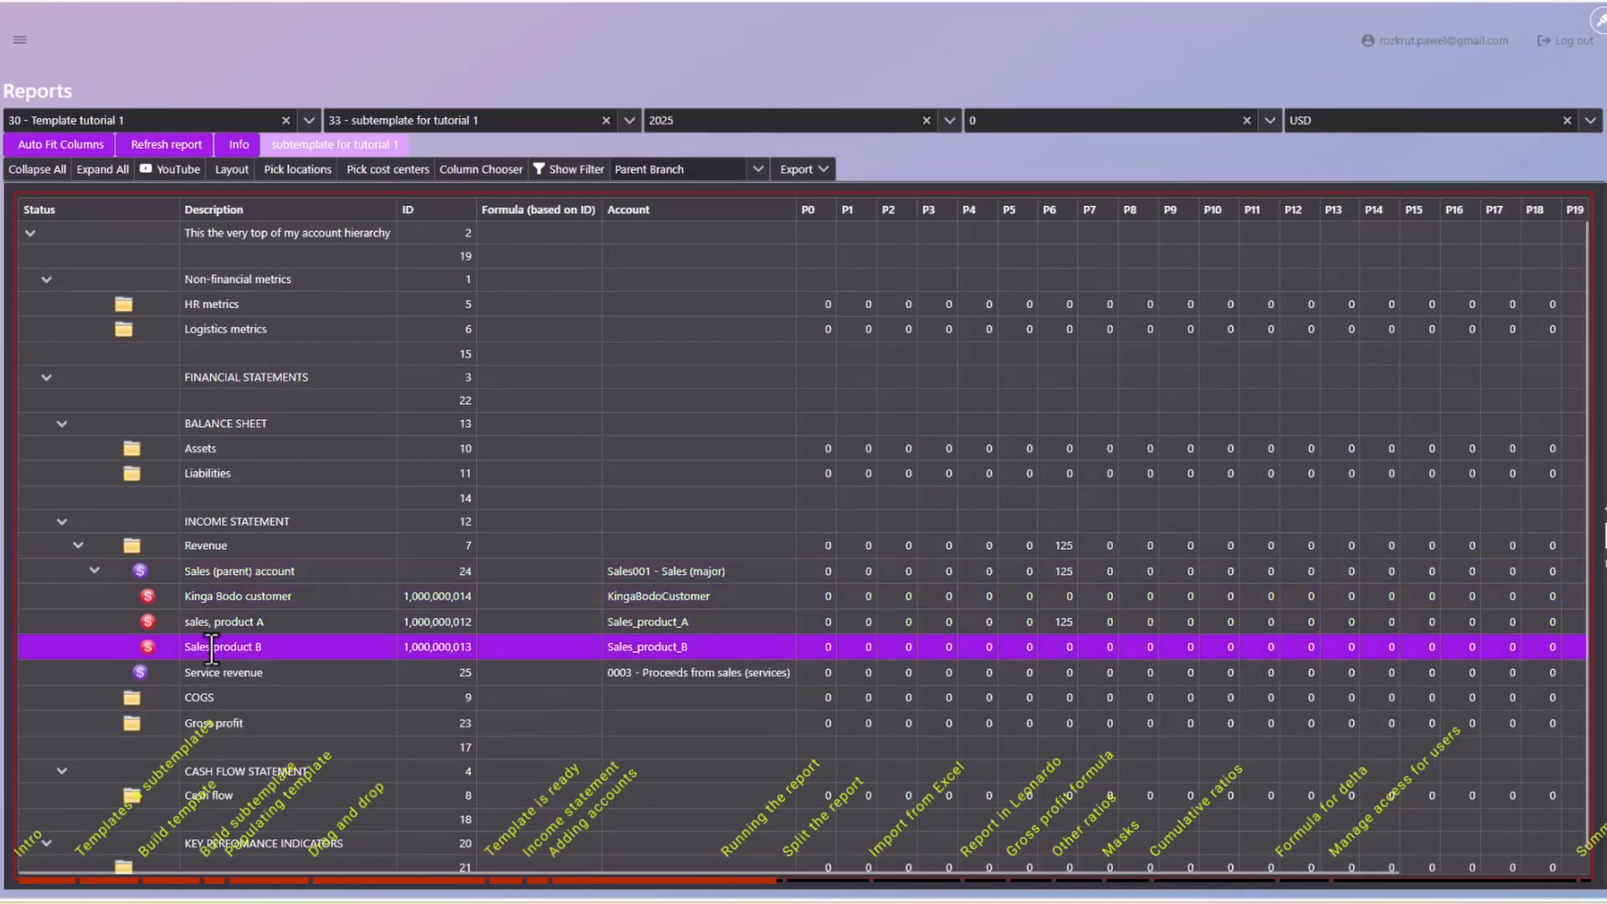
left_click(95, 572)
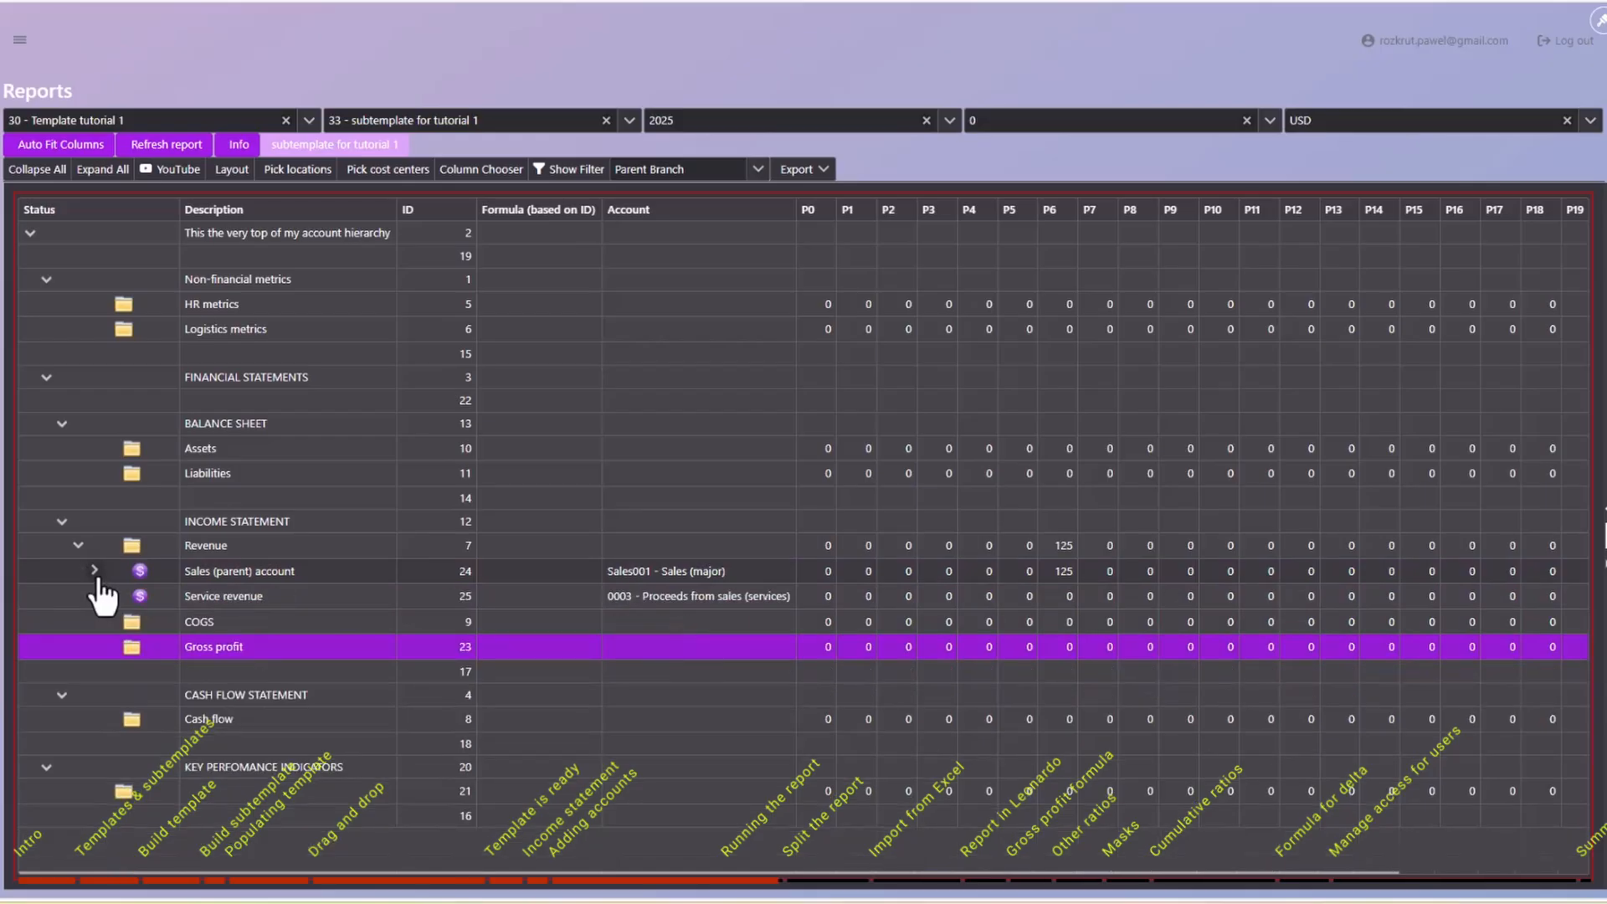
left_click(94, 571)
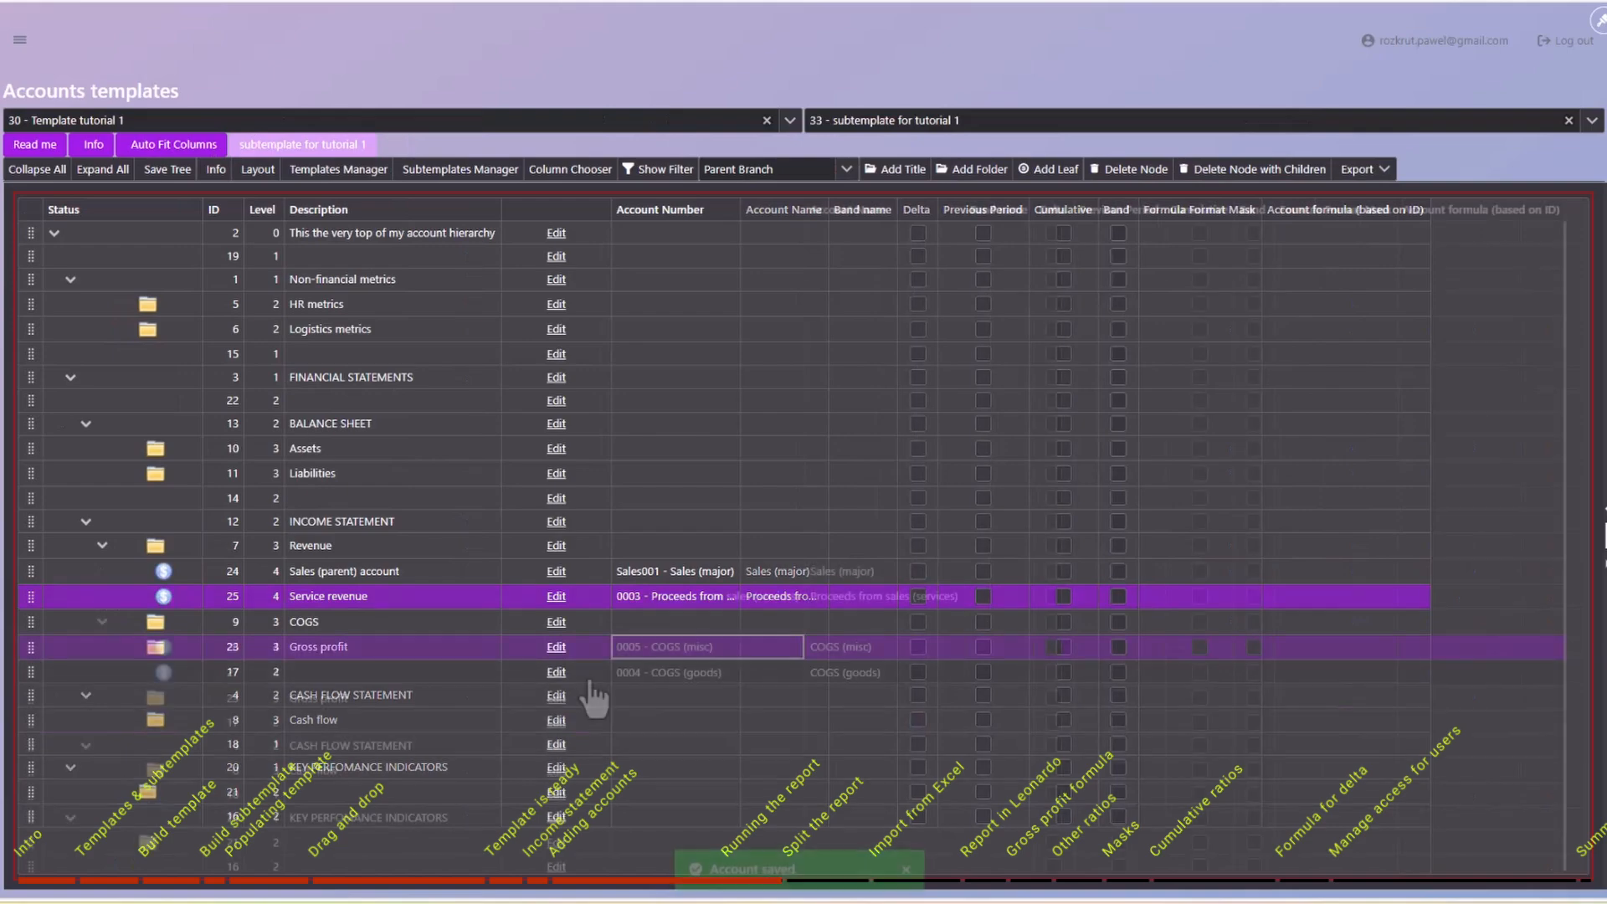
Split the Reports view into two panes and run the current report in the new pane.
left_click(592, 681)
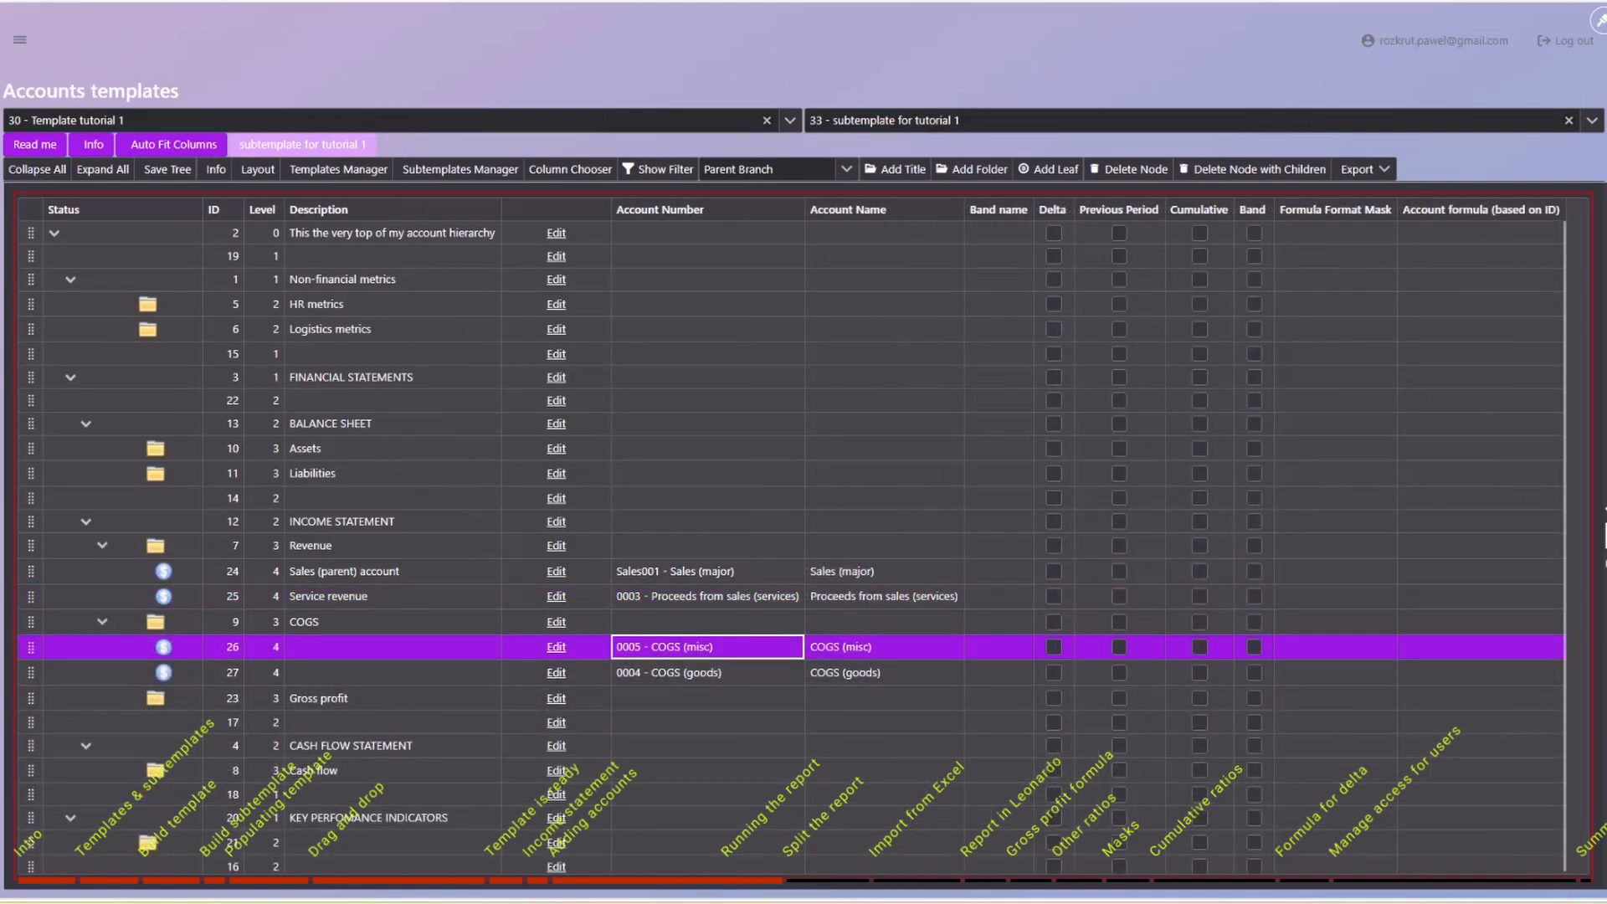
left_click(126, 1)
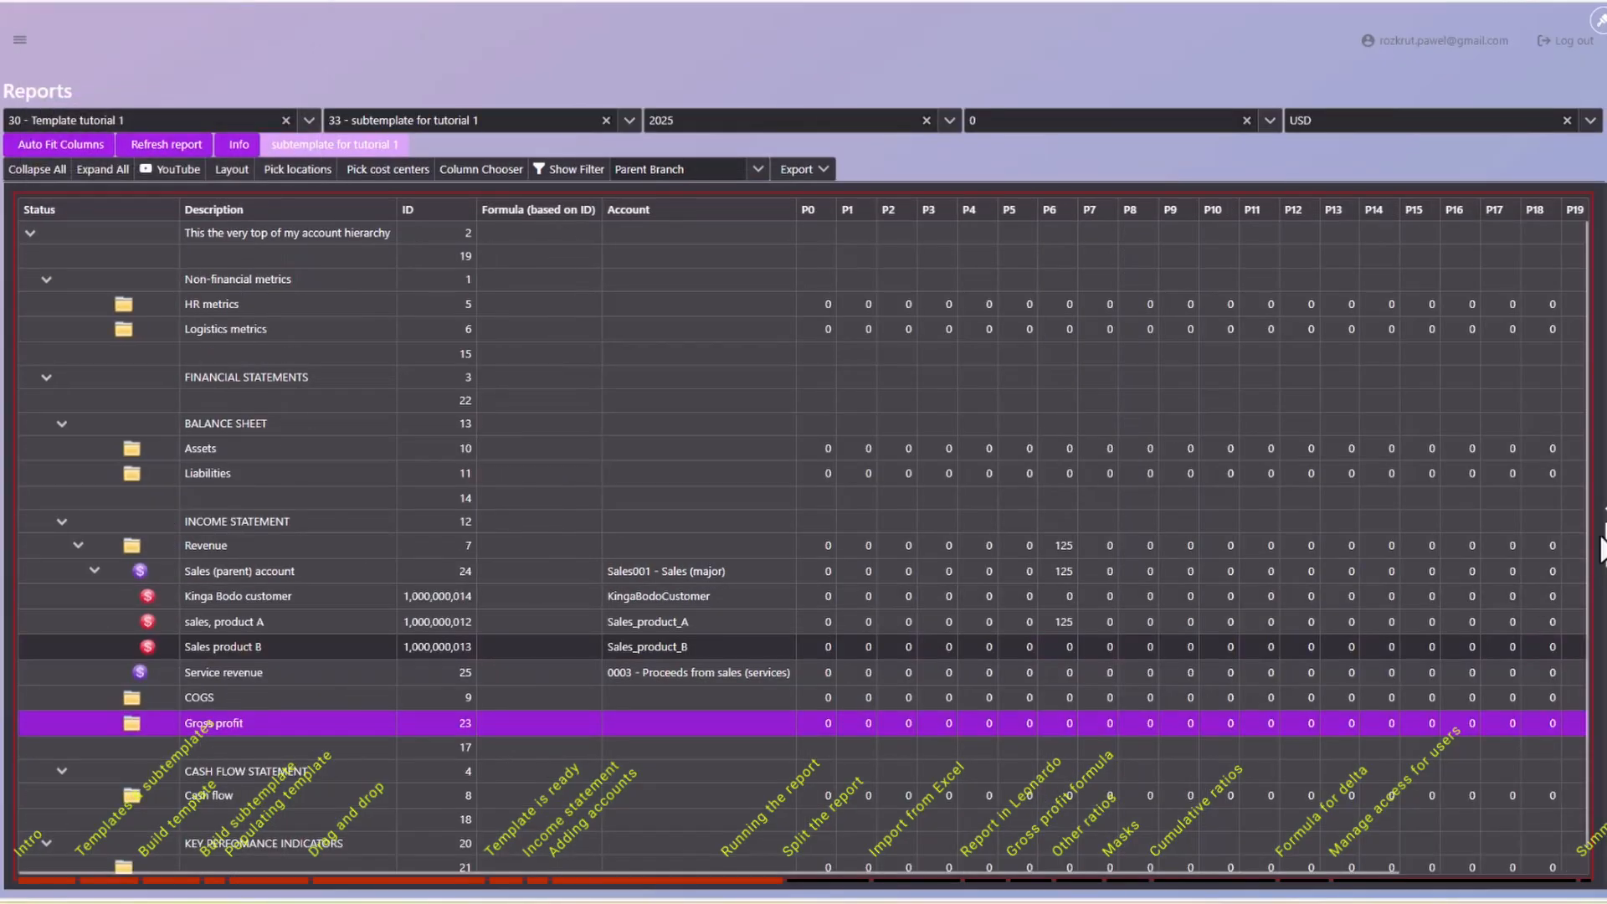
left_click_drag(1593, 535, 581, 540)
left_click(946, 531)
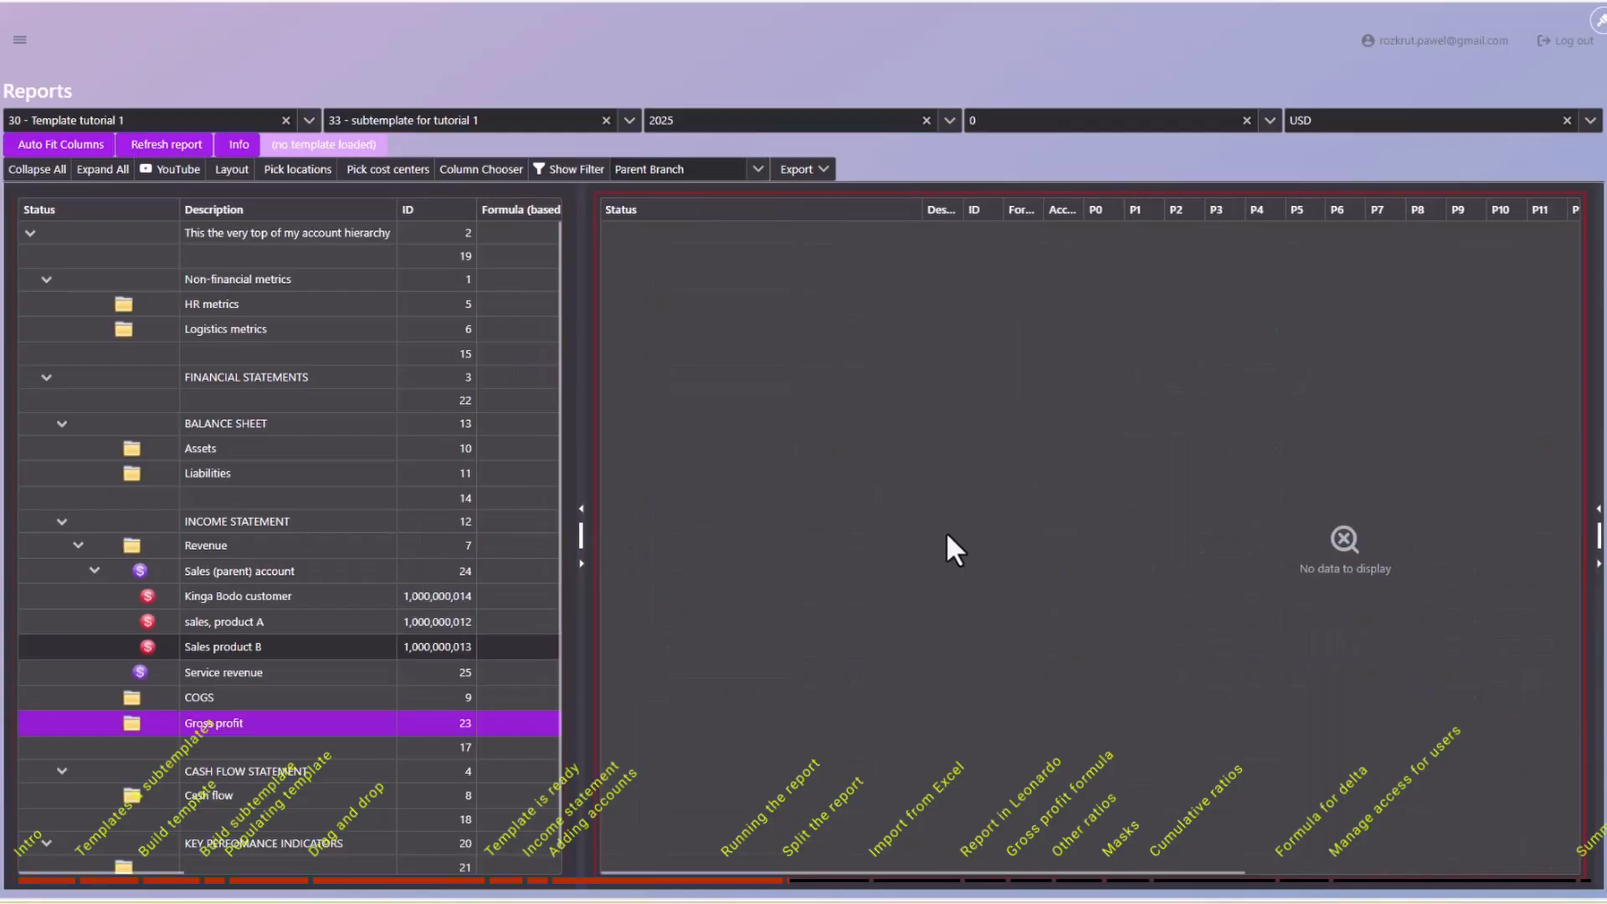
left_click(155, 150)
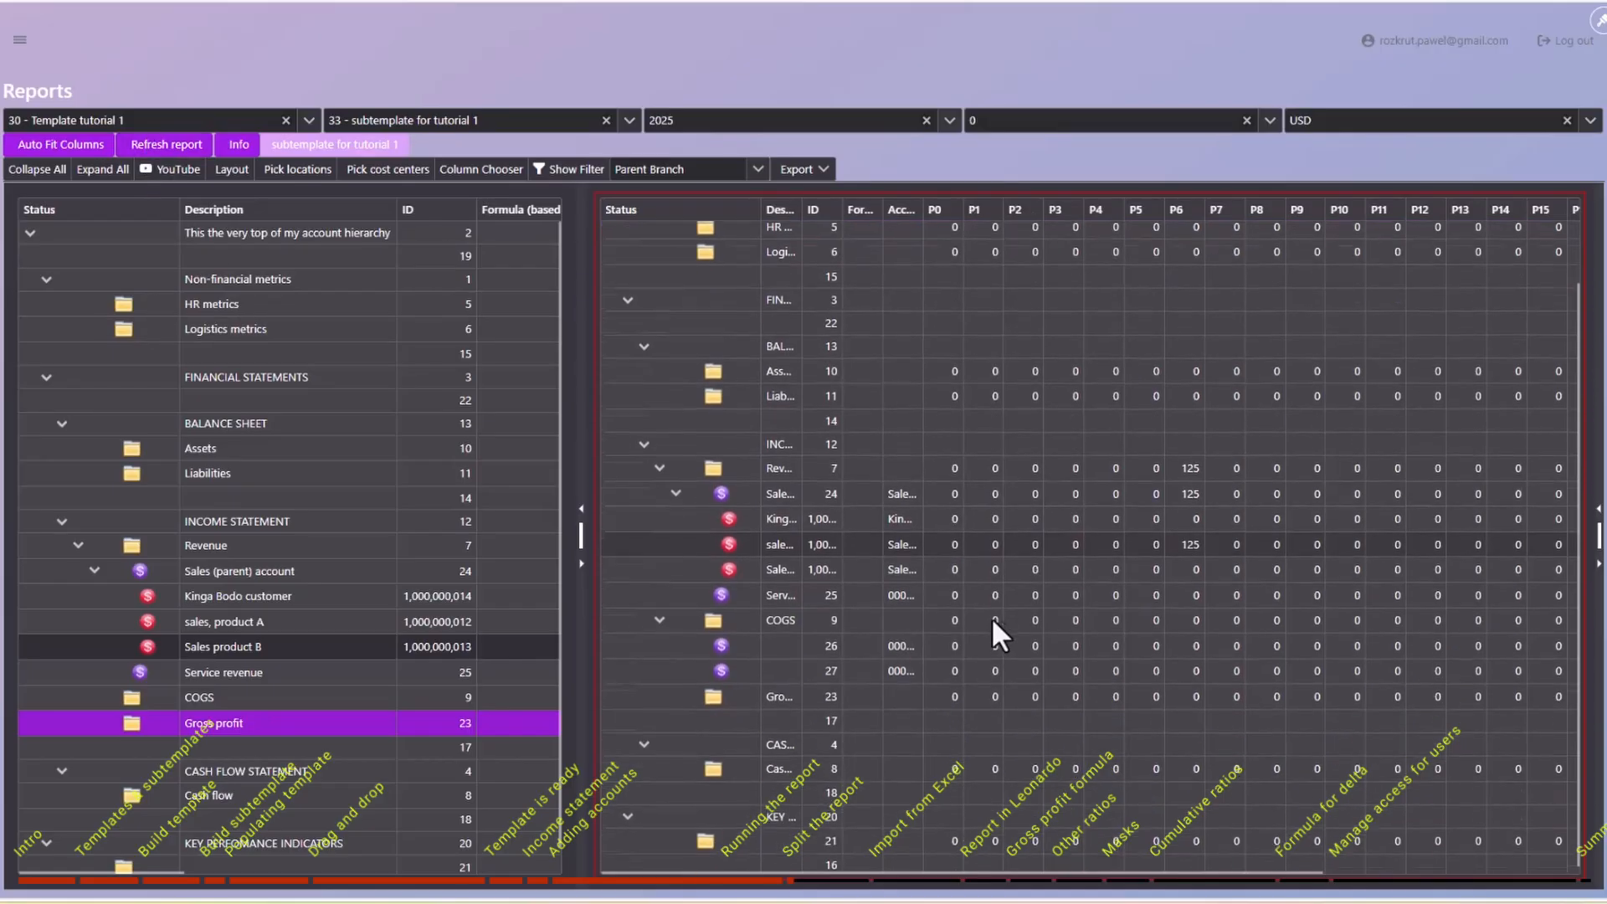
Widen the Description column in the new report pane and auto-fit all its columns.
left_click(993, 620)
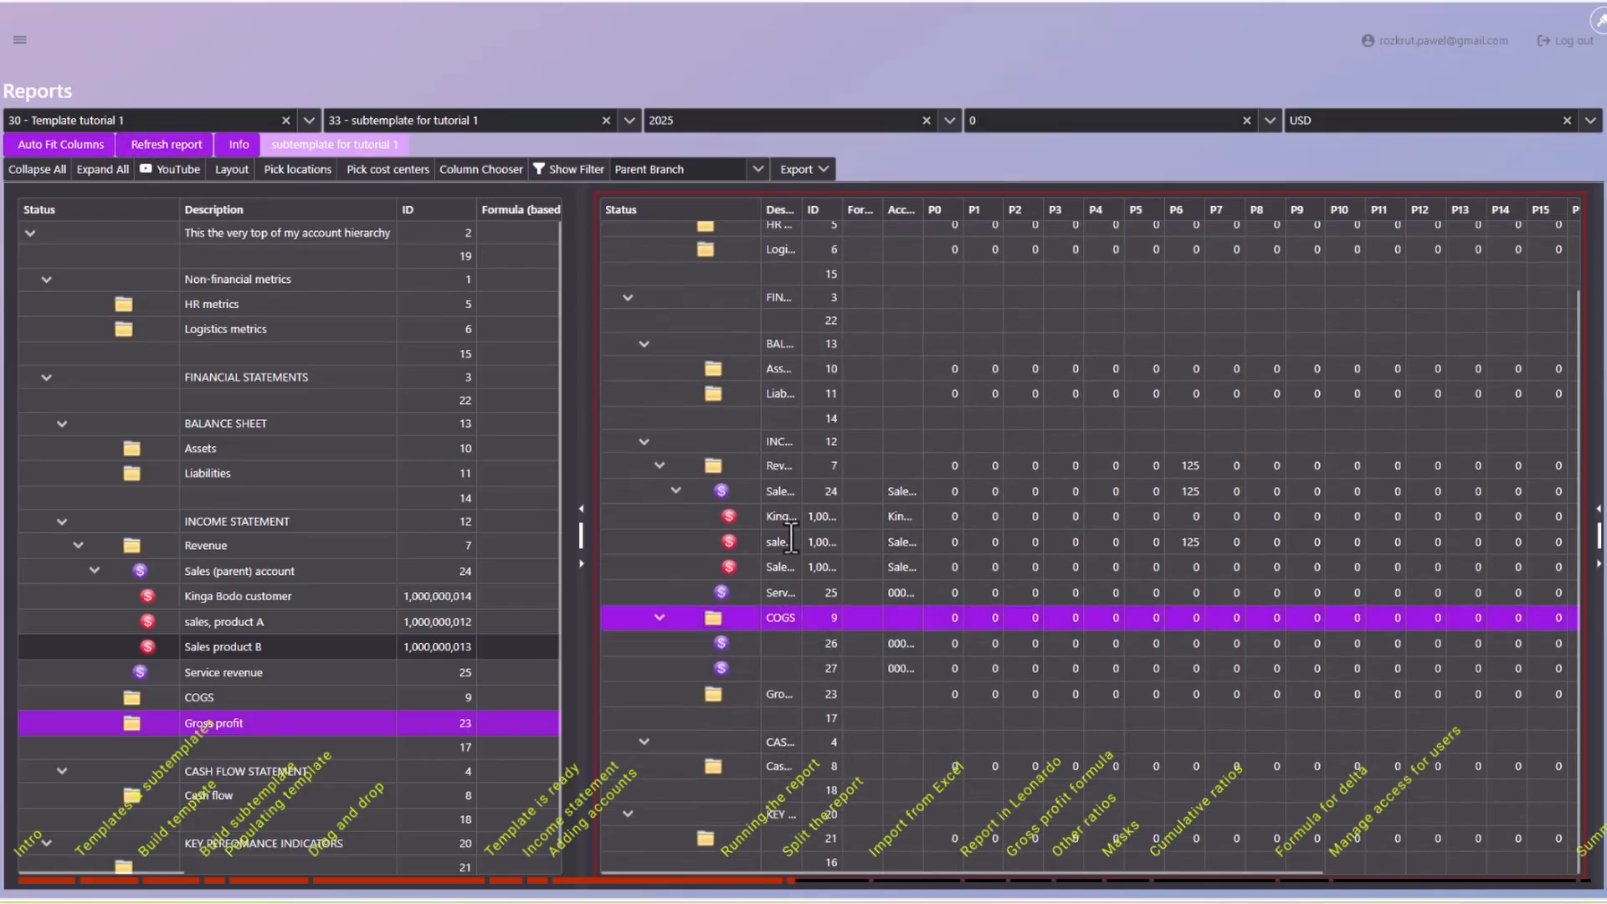
left_click_drag(804, 209, 931, 205)
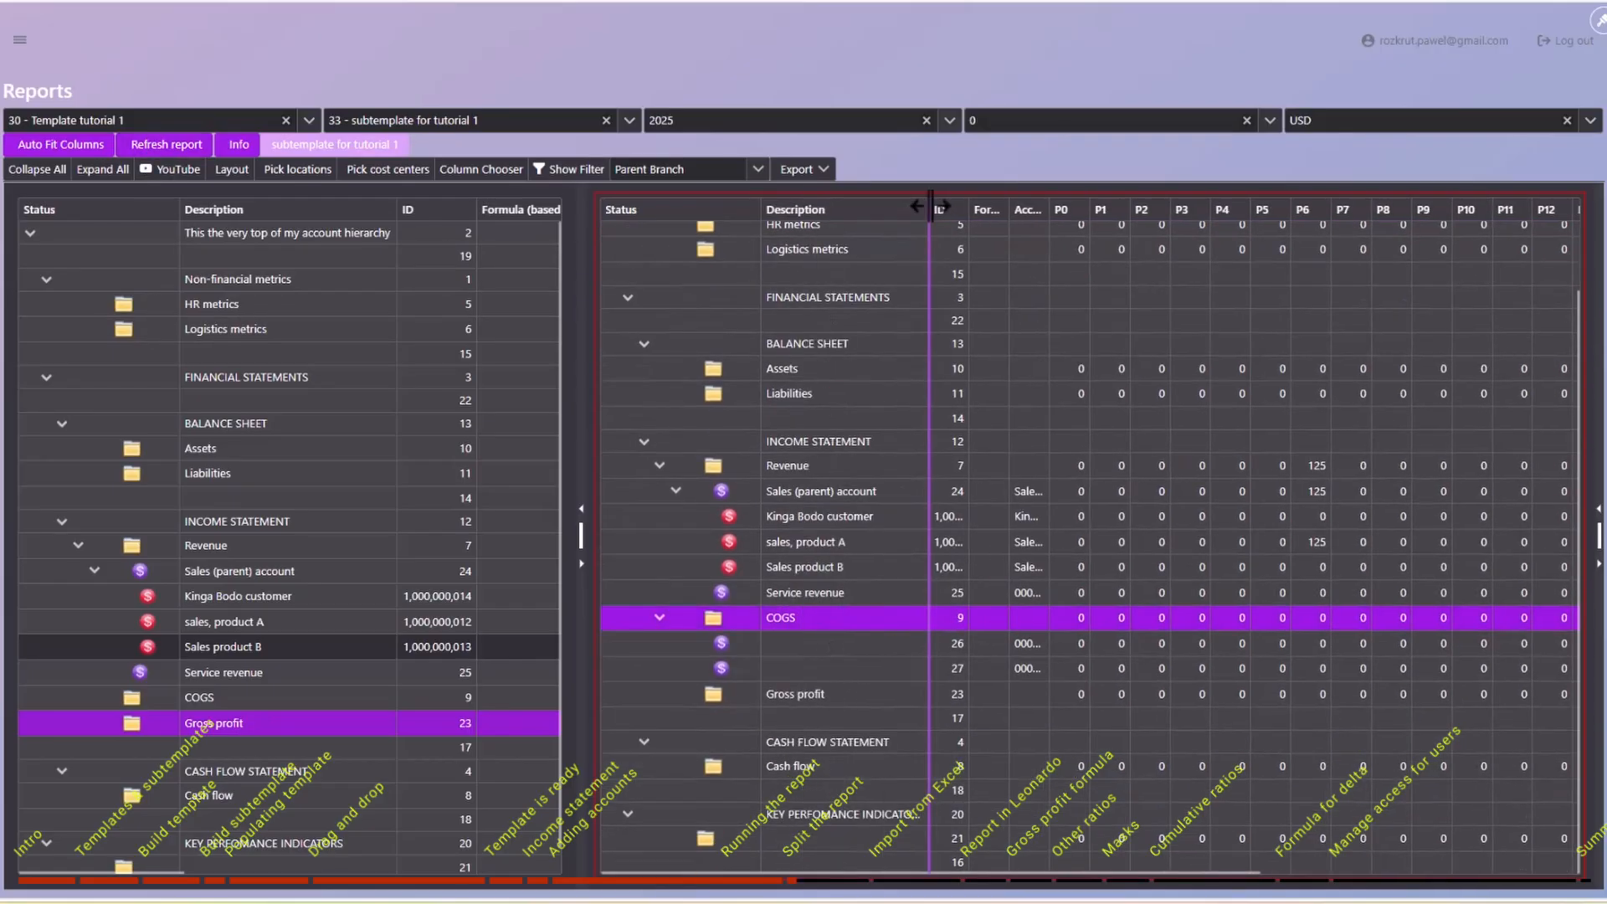
left_click(837, 592)
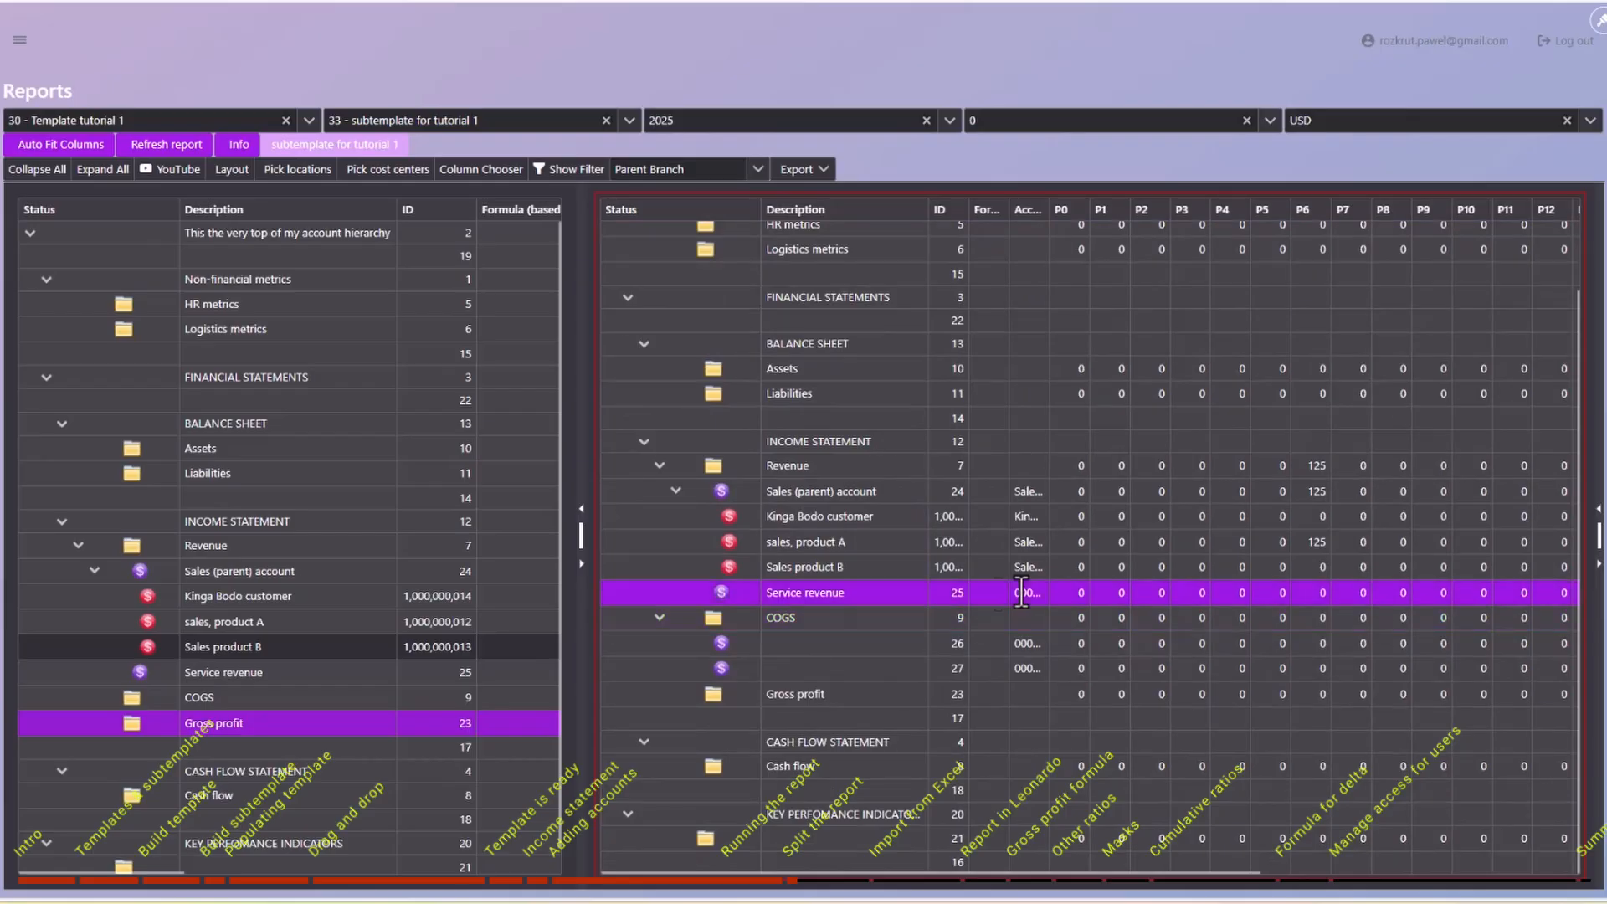
left_click(69, 148)
Compare the COGS rows of both reports, widening the older report's pane to show its Account column.
left_click(792, 643)
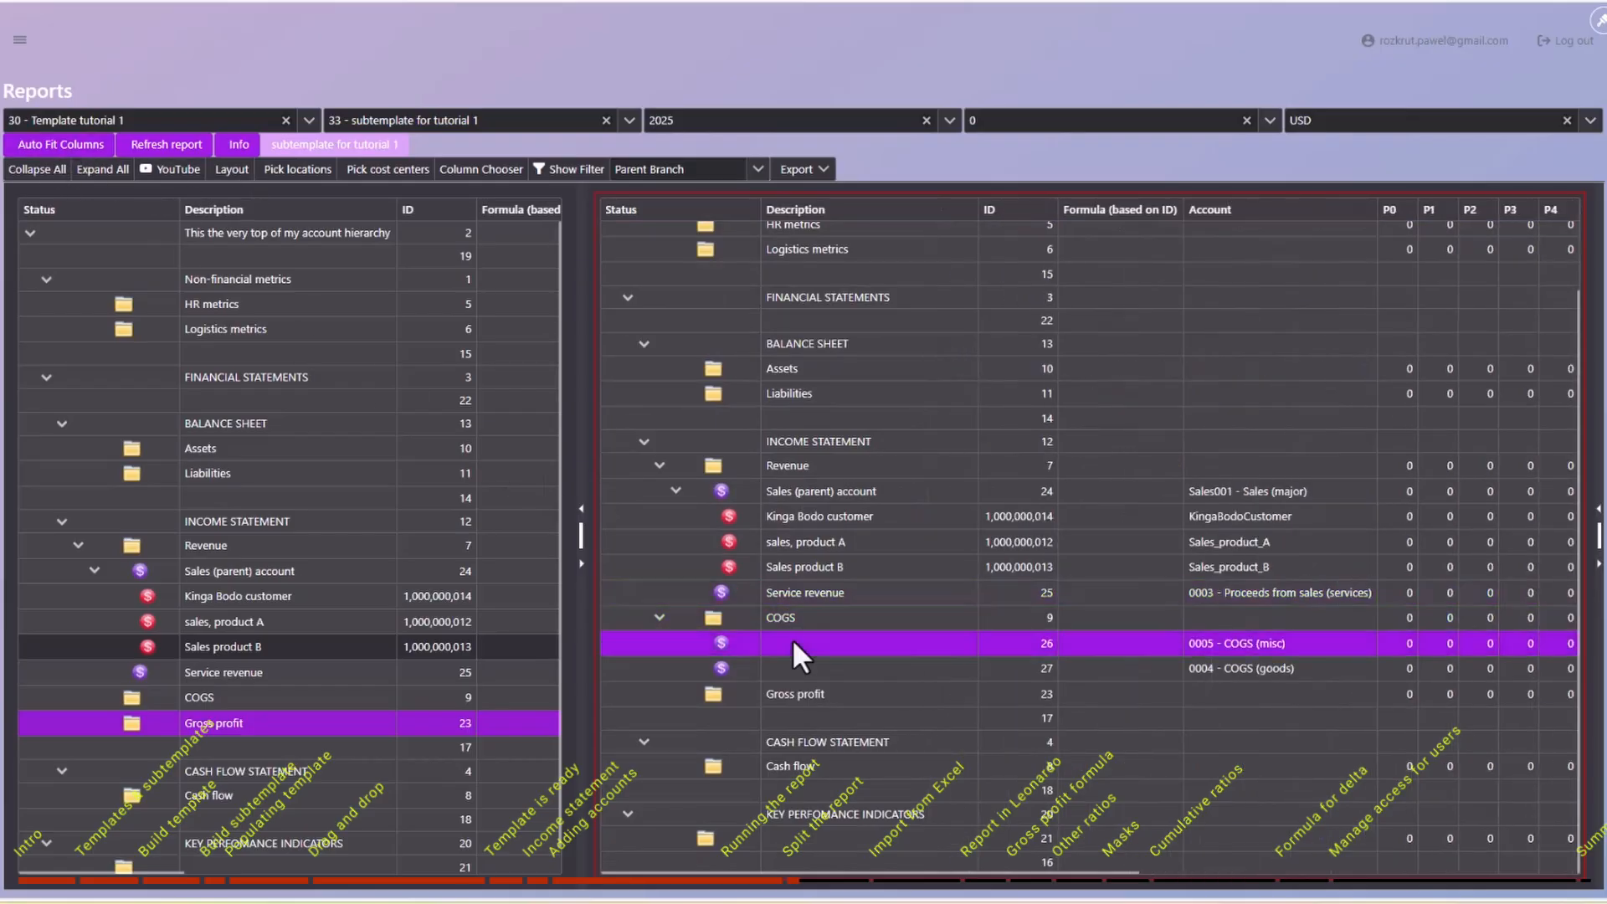
left_click(789, 662)
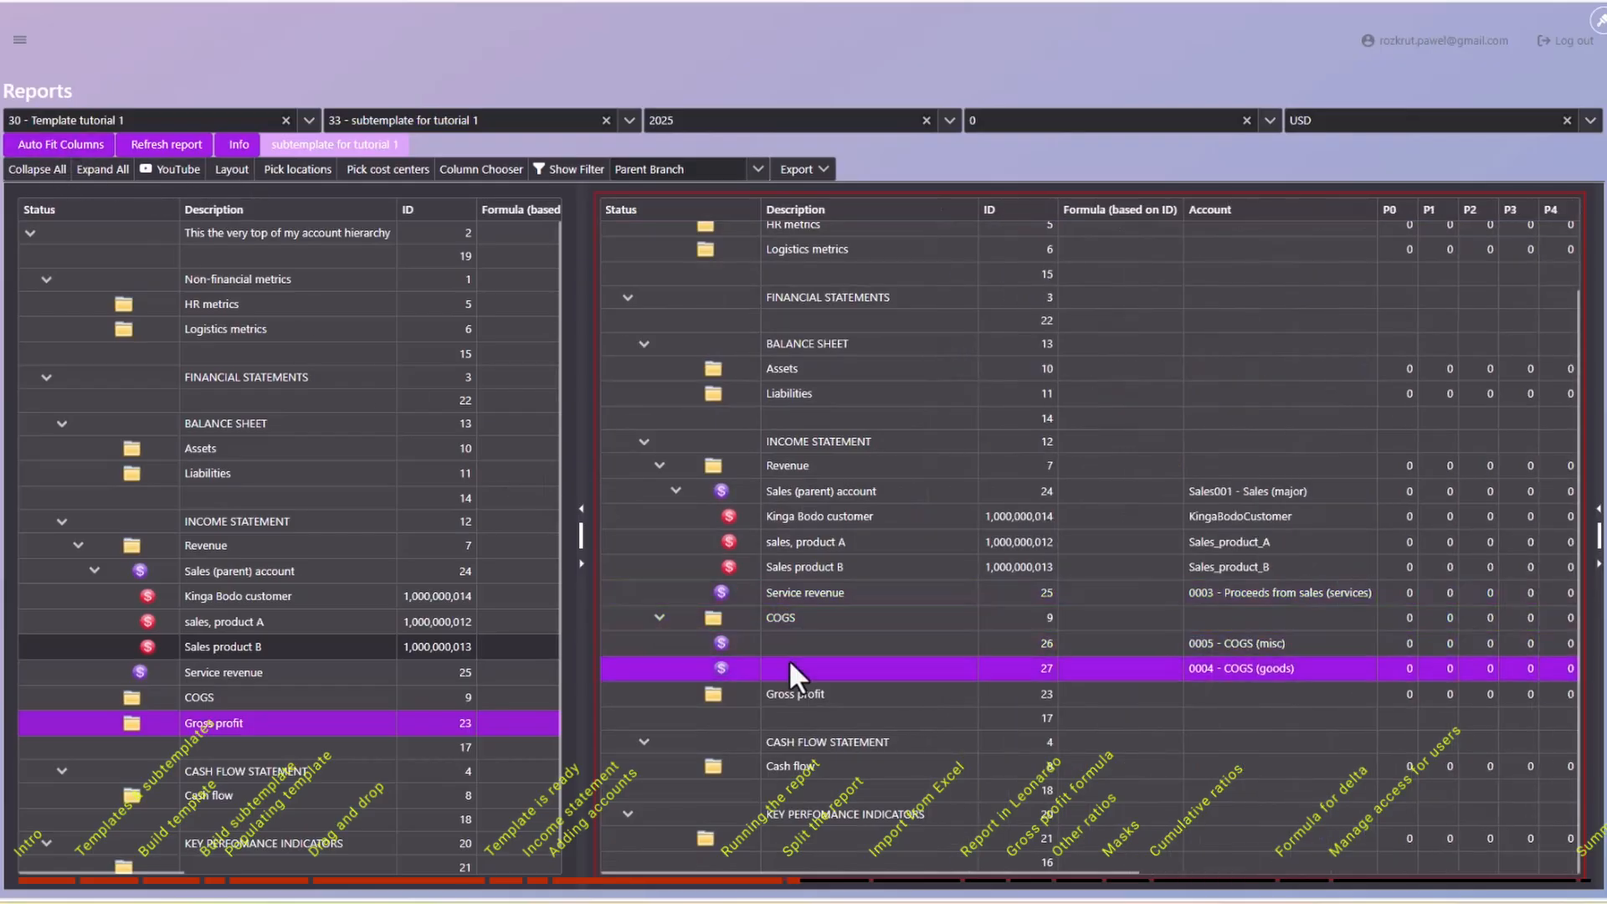
left_click(199, 696)
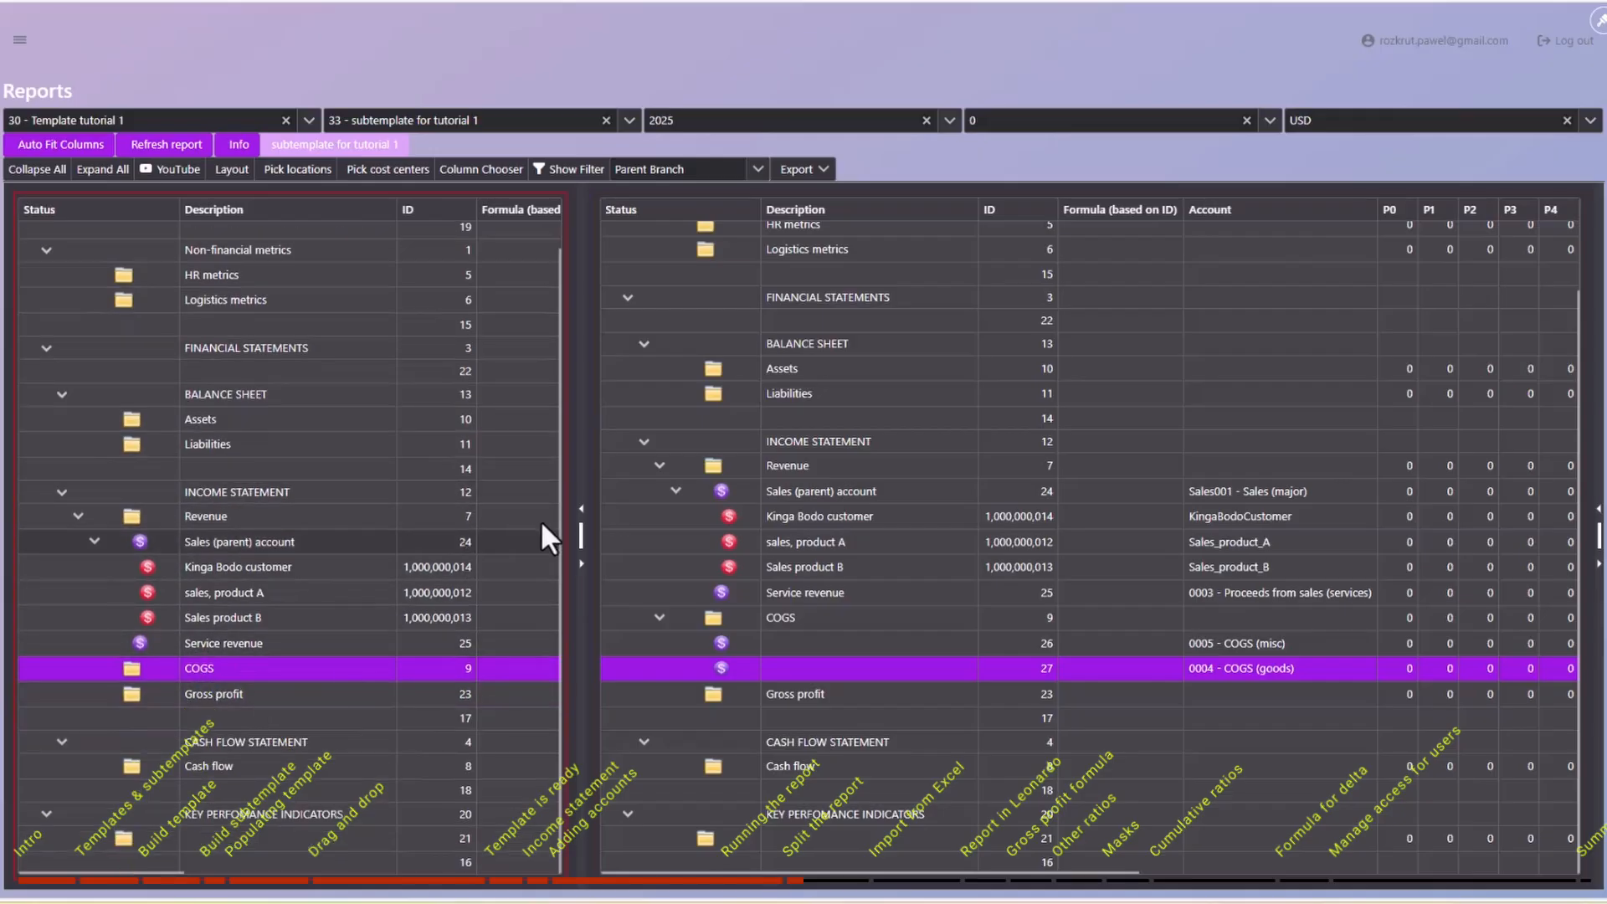
left_click_drag(582, 536, 809, 566)
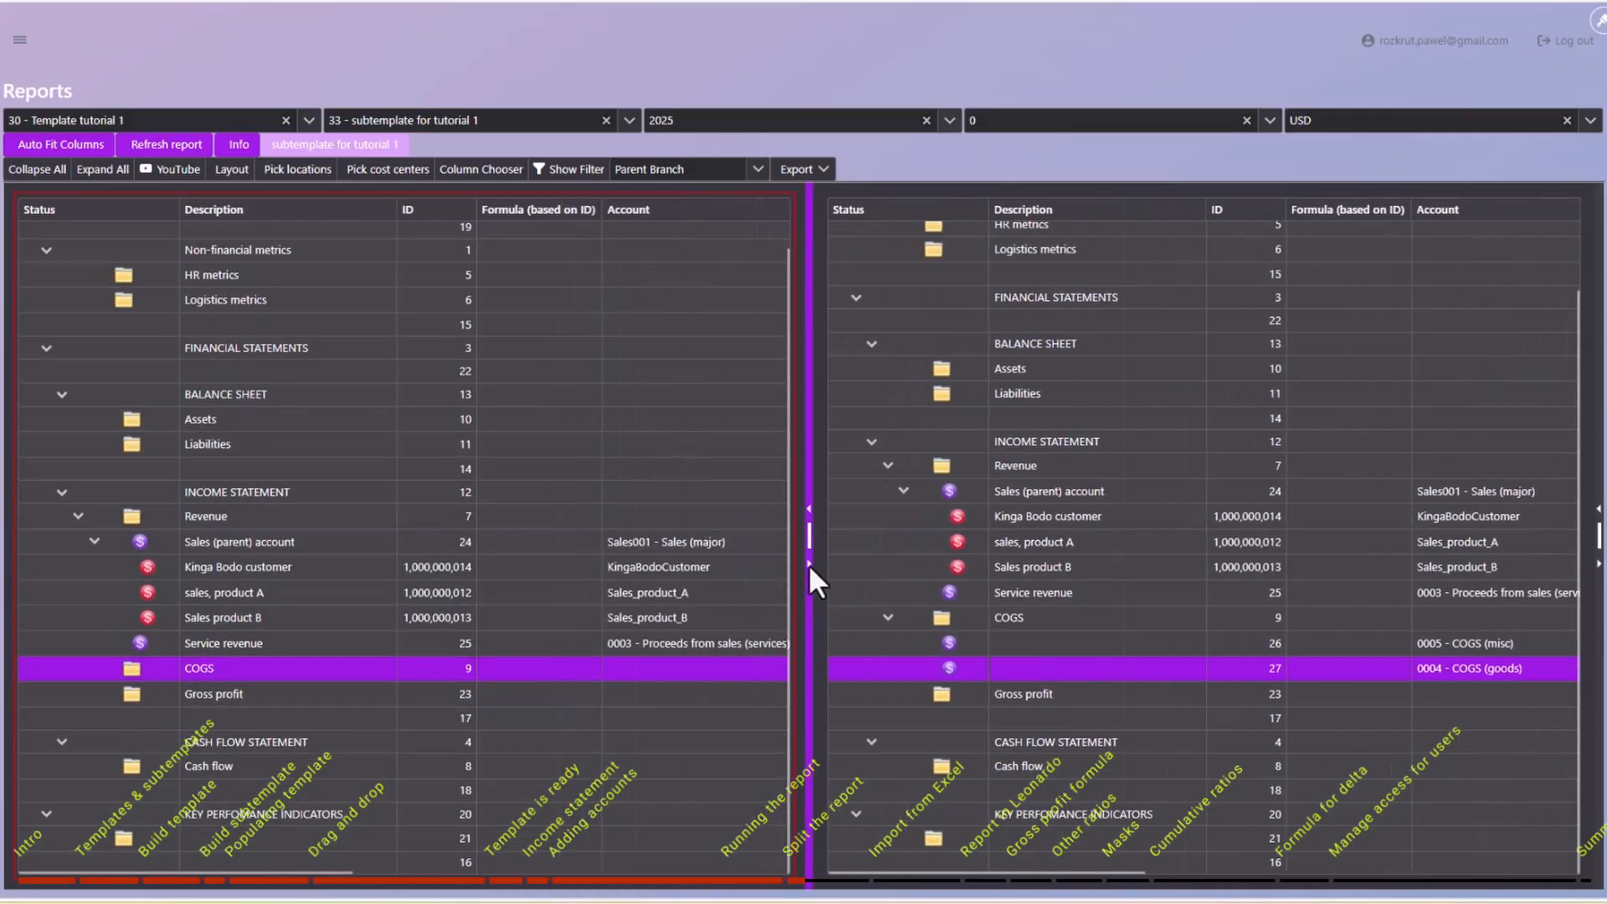
left_click(1071, 634)
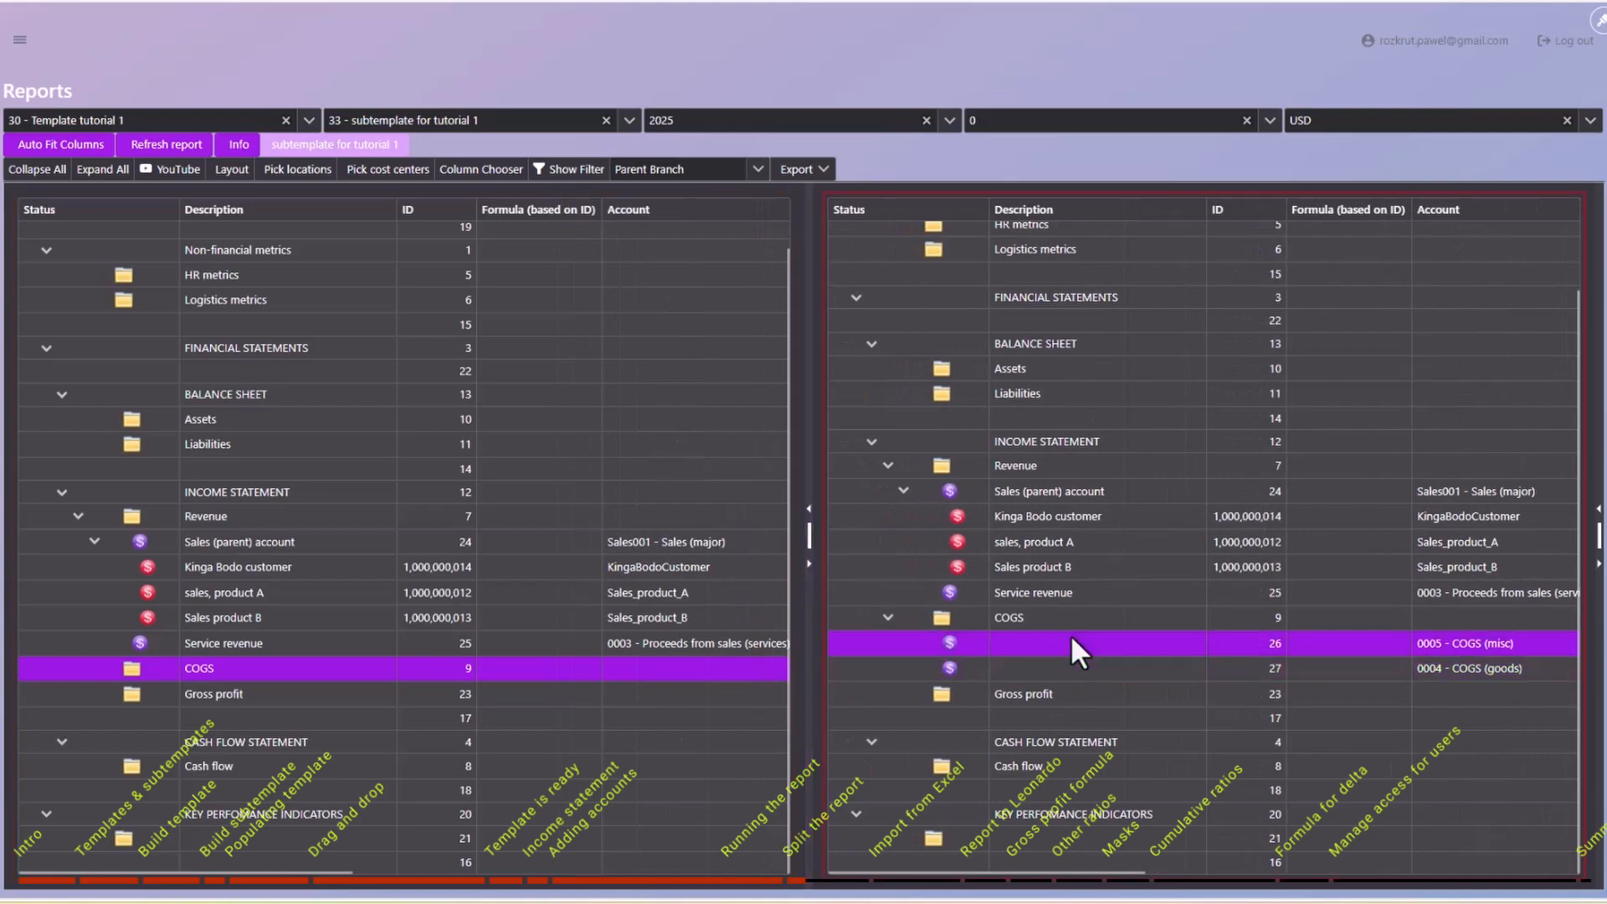
left_click(319, 648)
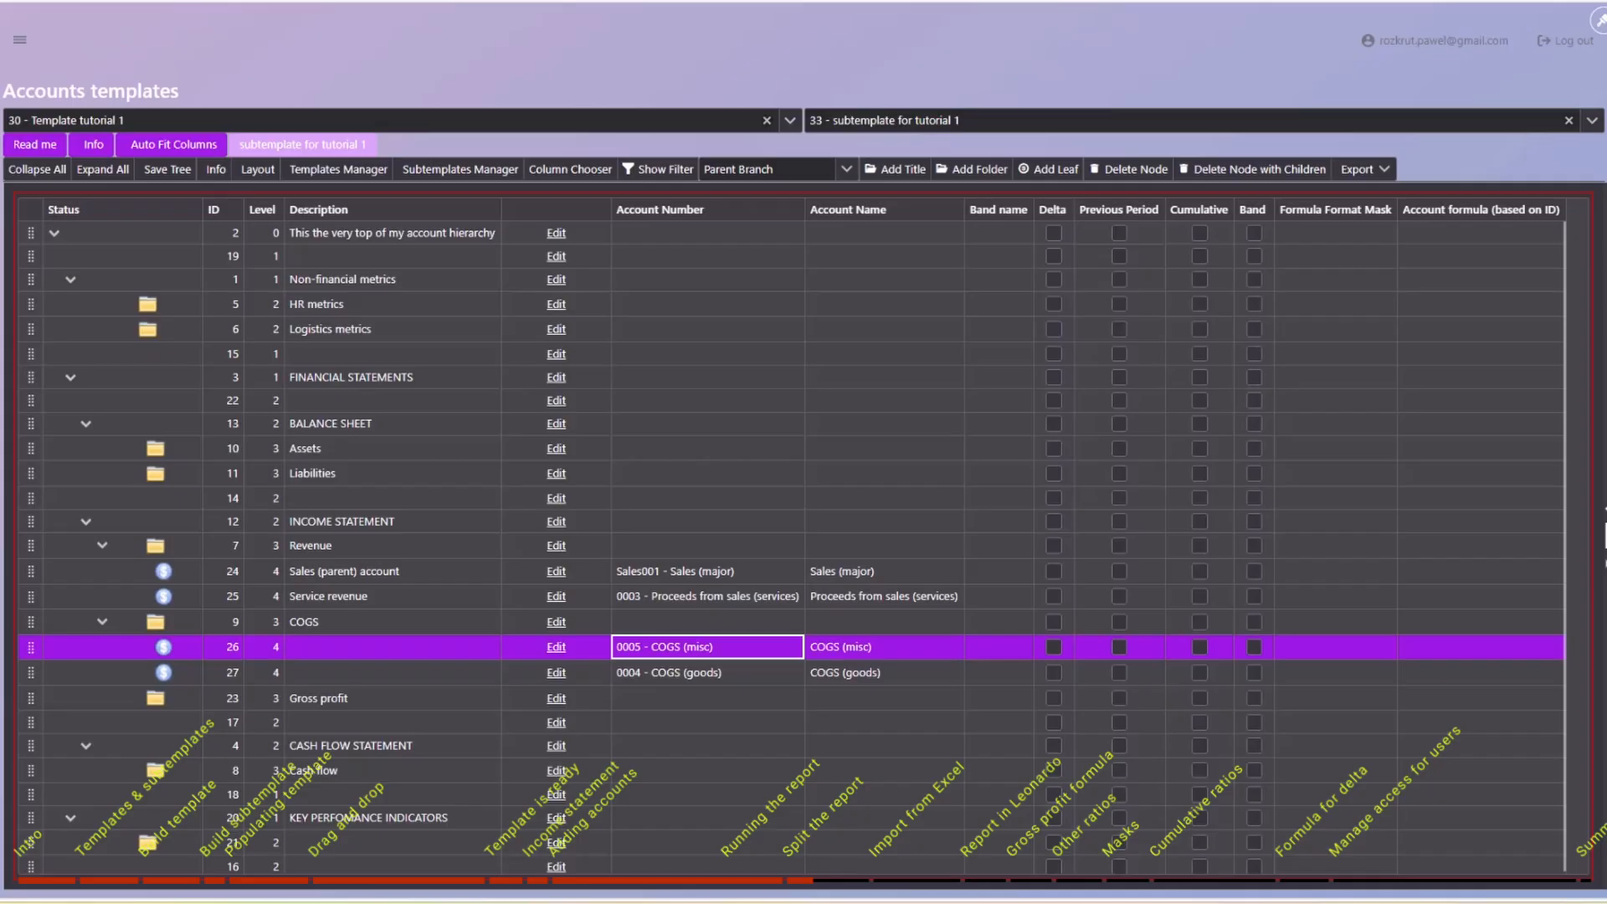
Review the Revenue, COGS and Gross profit folders and the account leaves under Revenue and COGS in the accounts template.
left_click(663, 699)
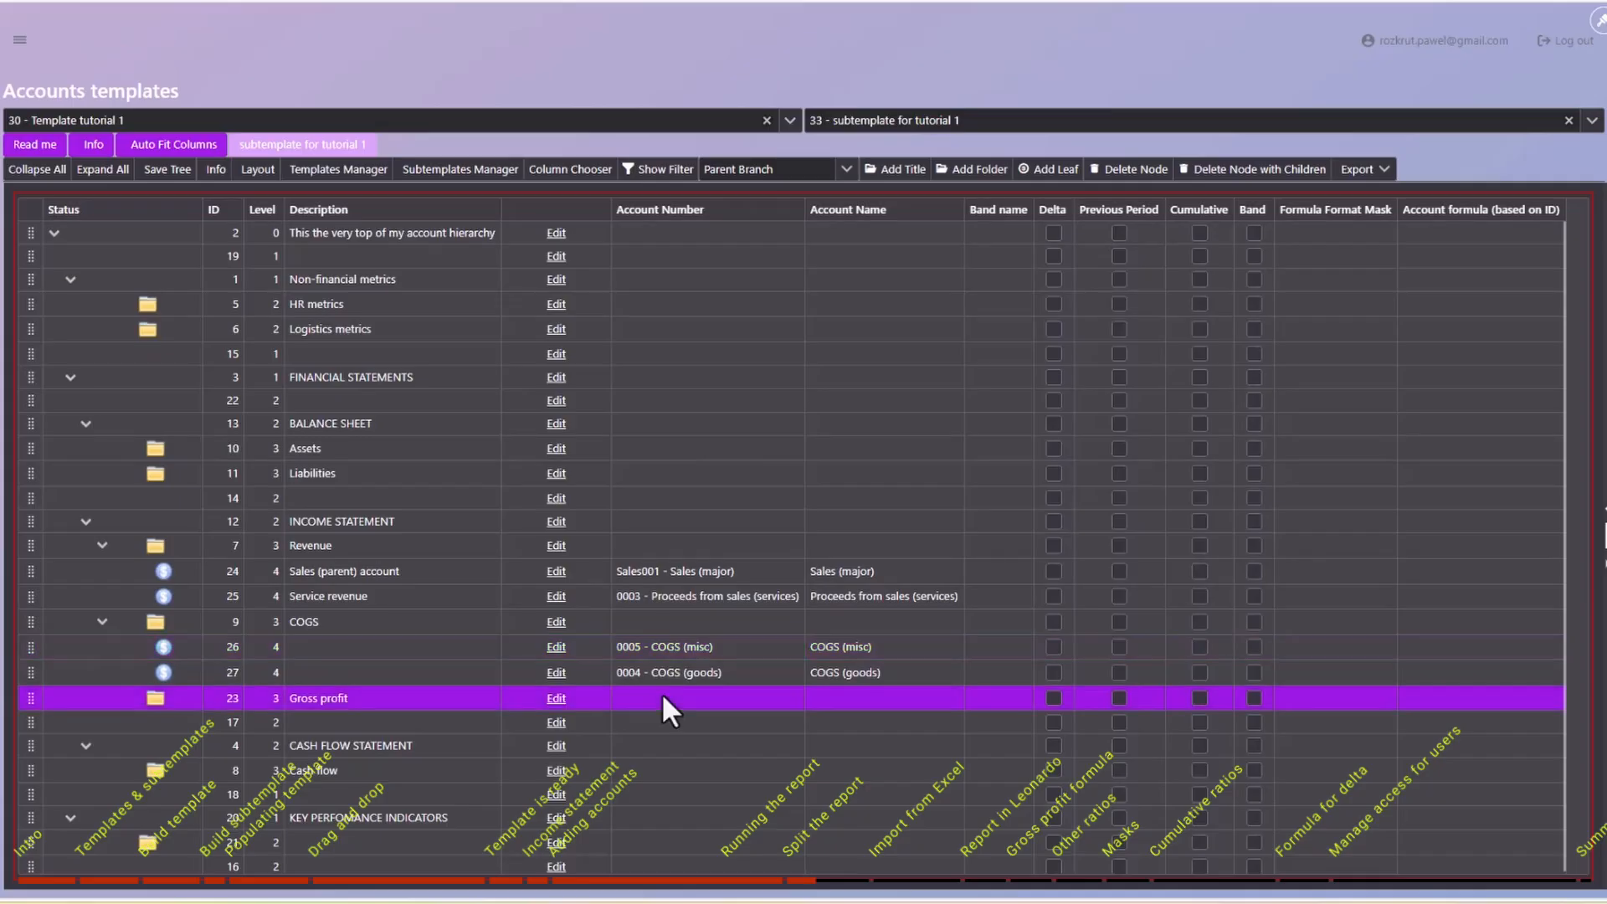
left_click(646, 551)
left_click(631, 576)
left_click(628, 597)
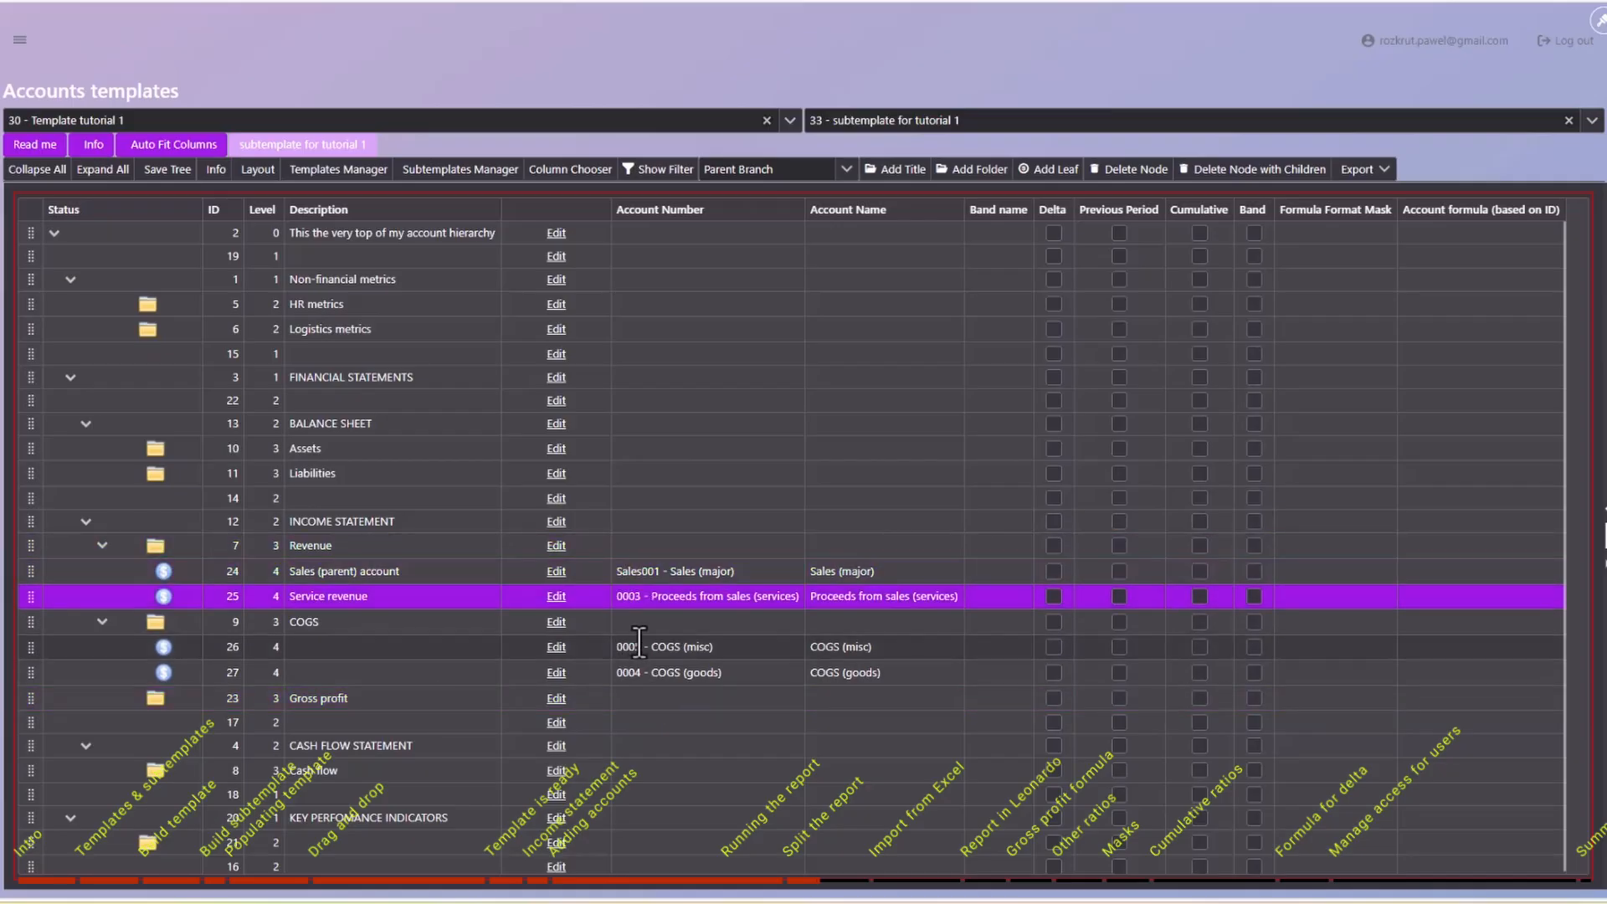
left_click(645, 626)
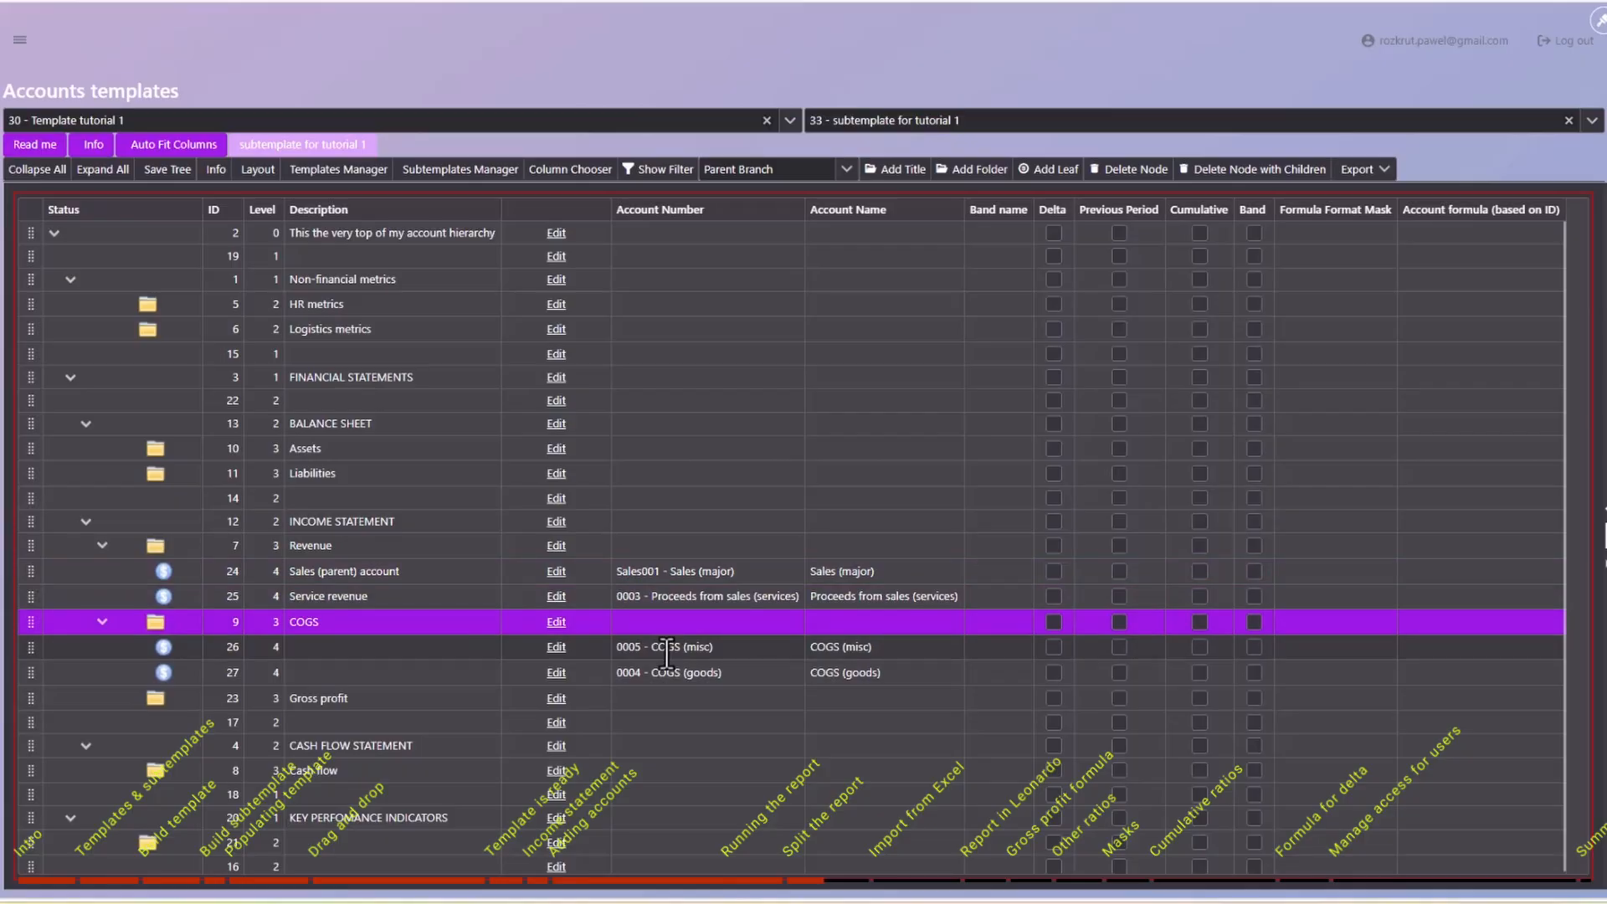
left_click(666, 649)
left_click(660, 674)
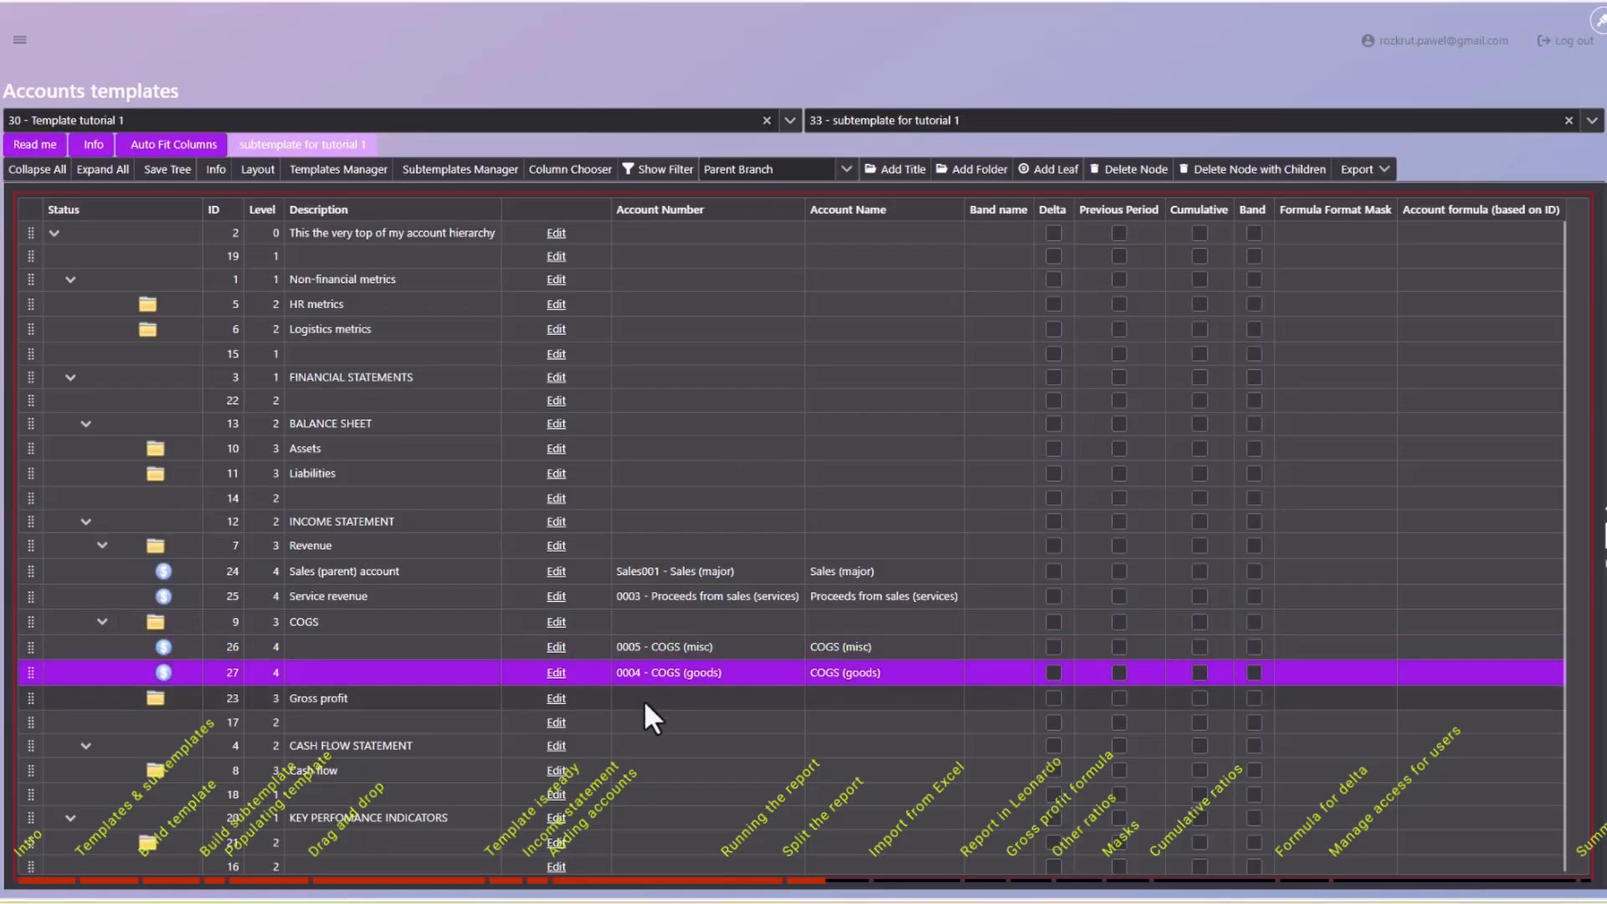
left_click(645, 702)
left_click(333, 545)
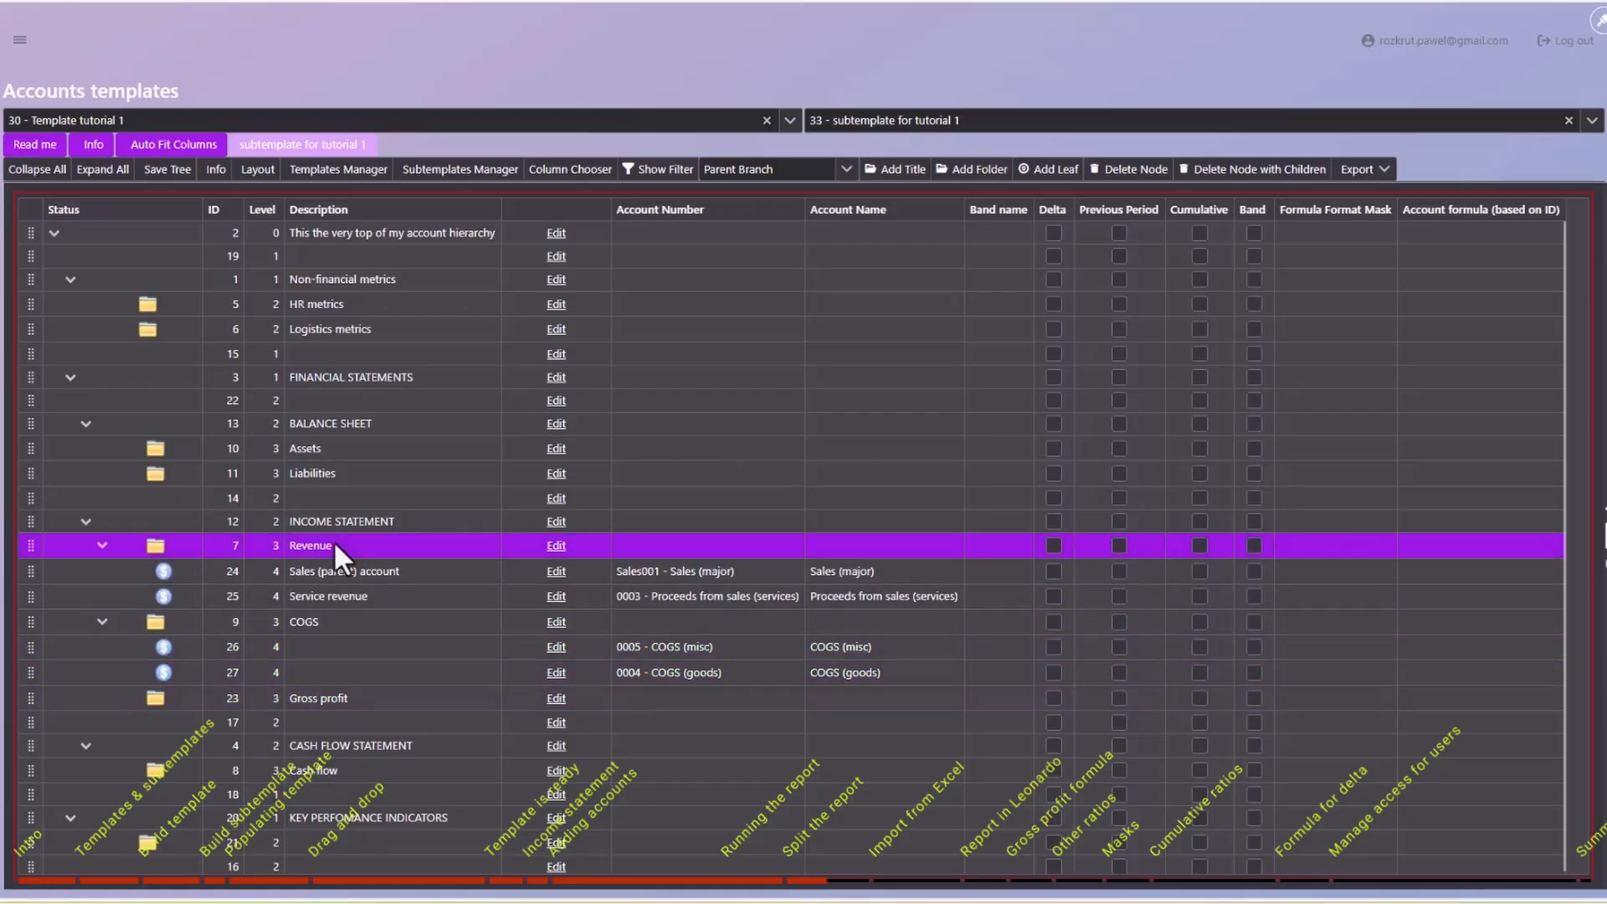
left_click(310, 620)
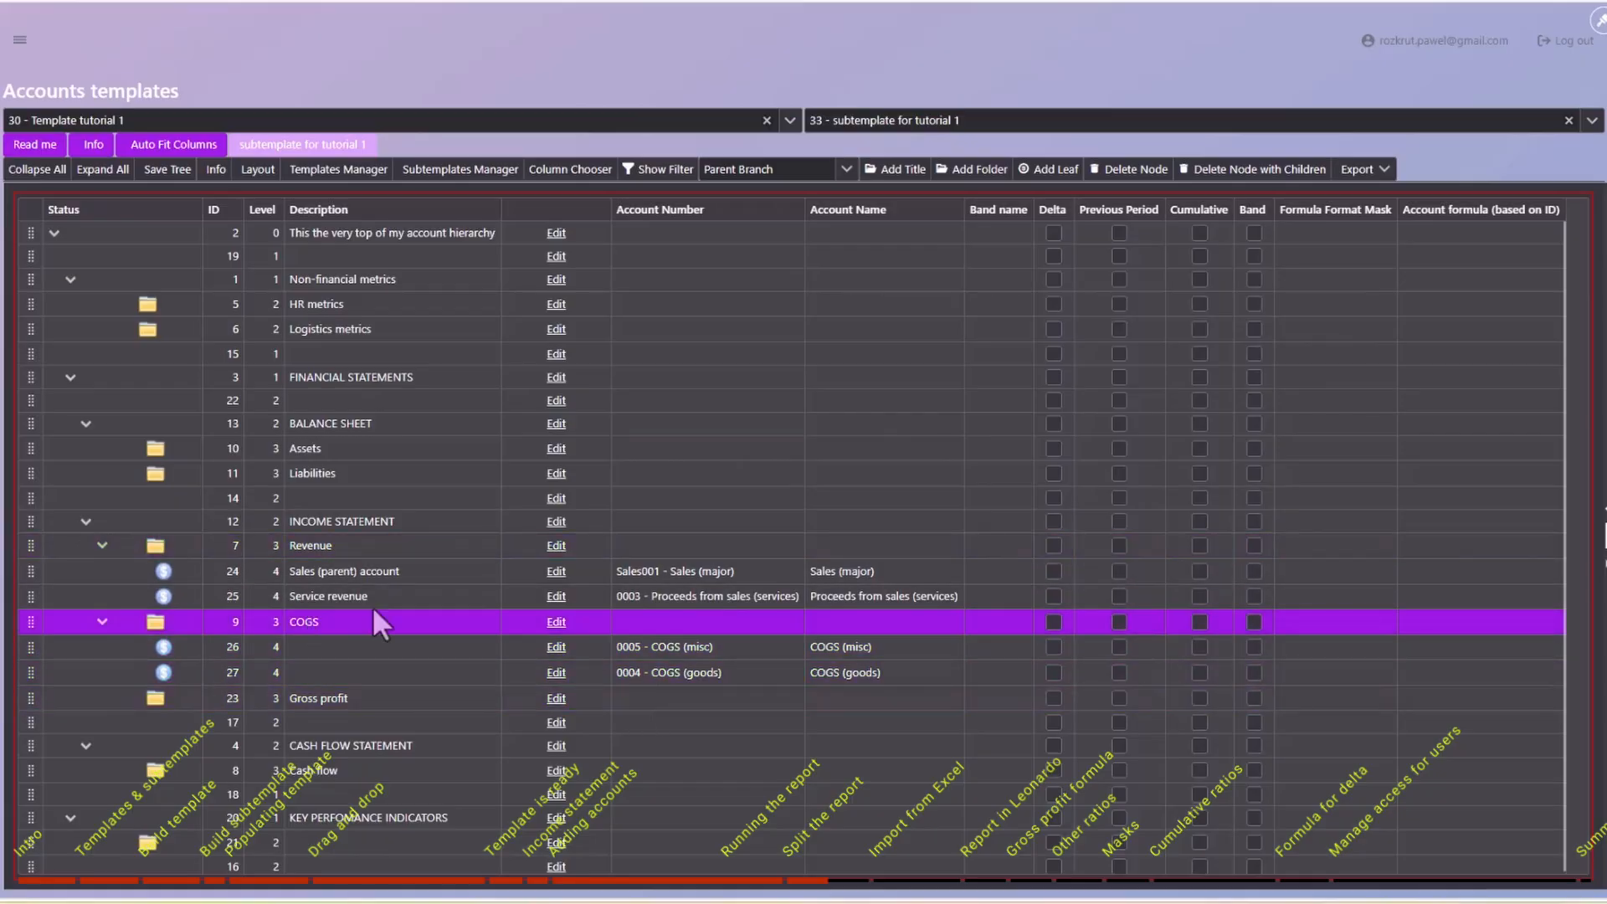
left_click(544, 521)
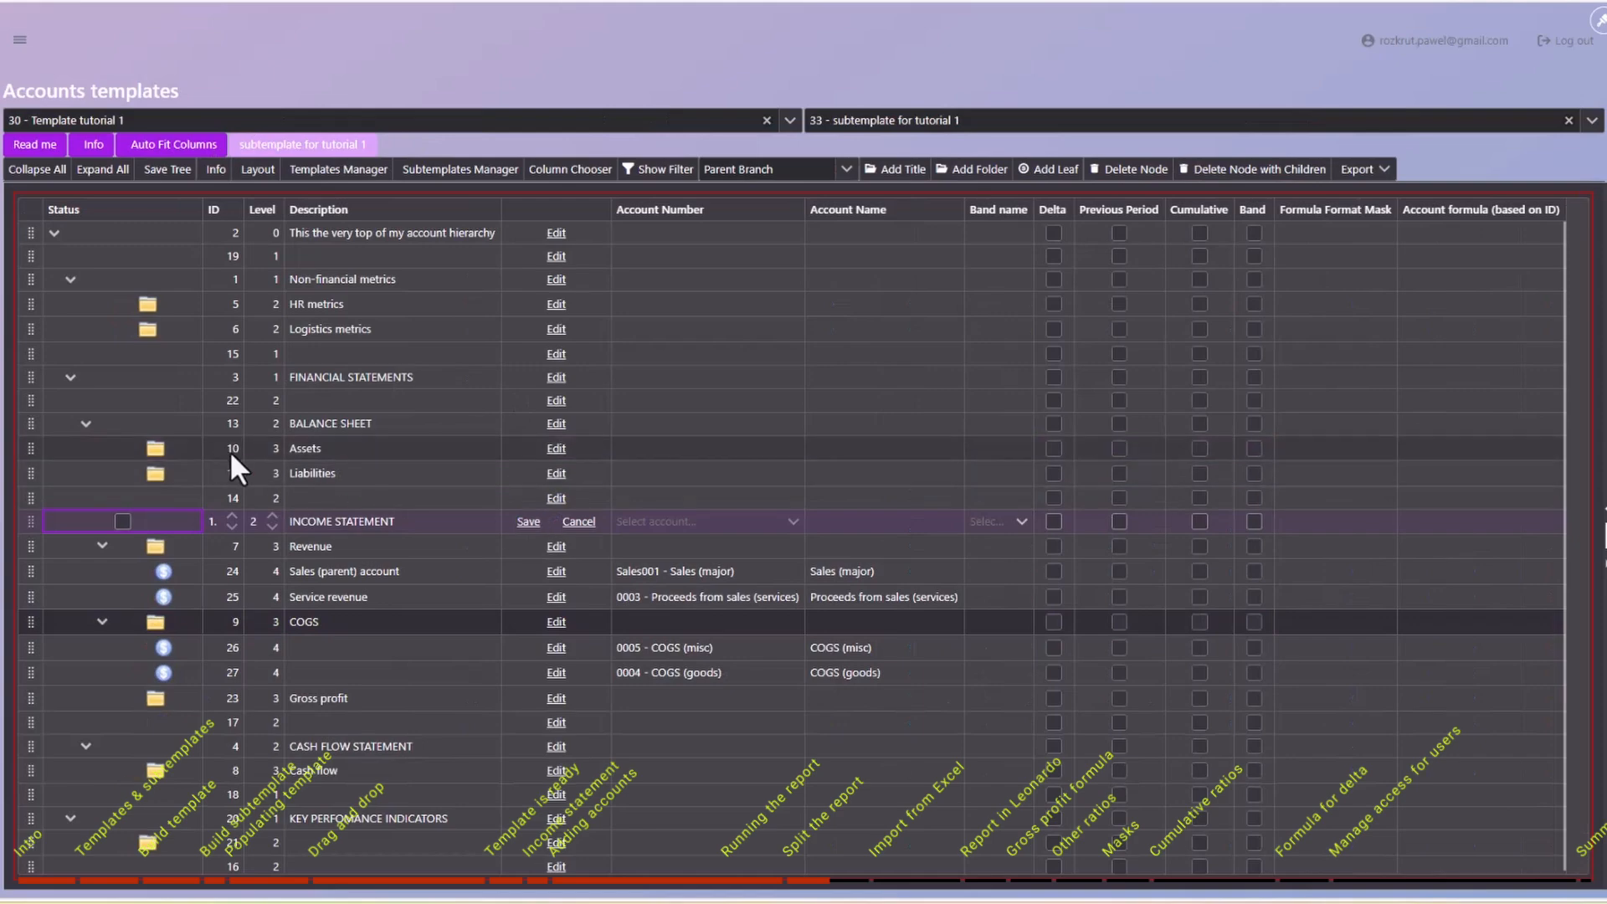
Add a leaf under Assets, assign it account "C001 - cash at bank 1" and save it.
left_click(306, 452)
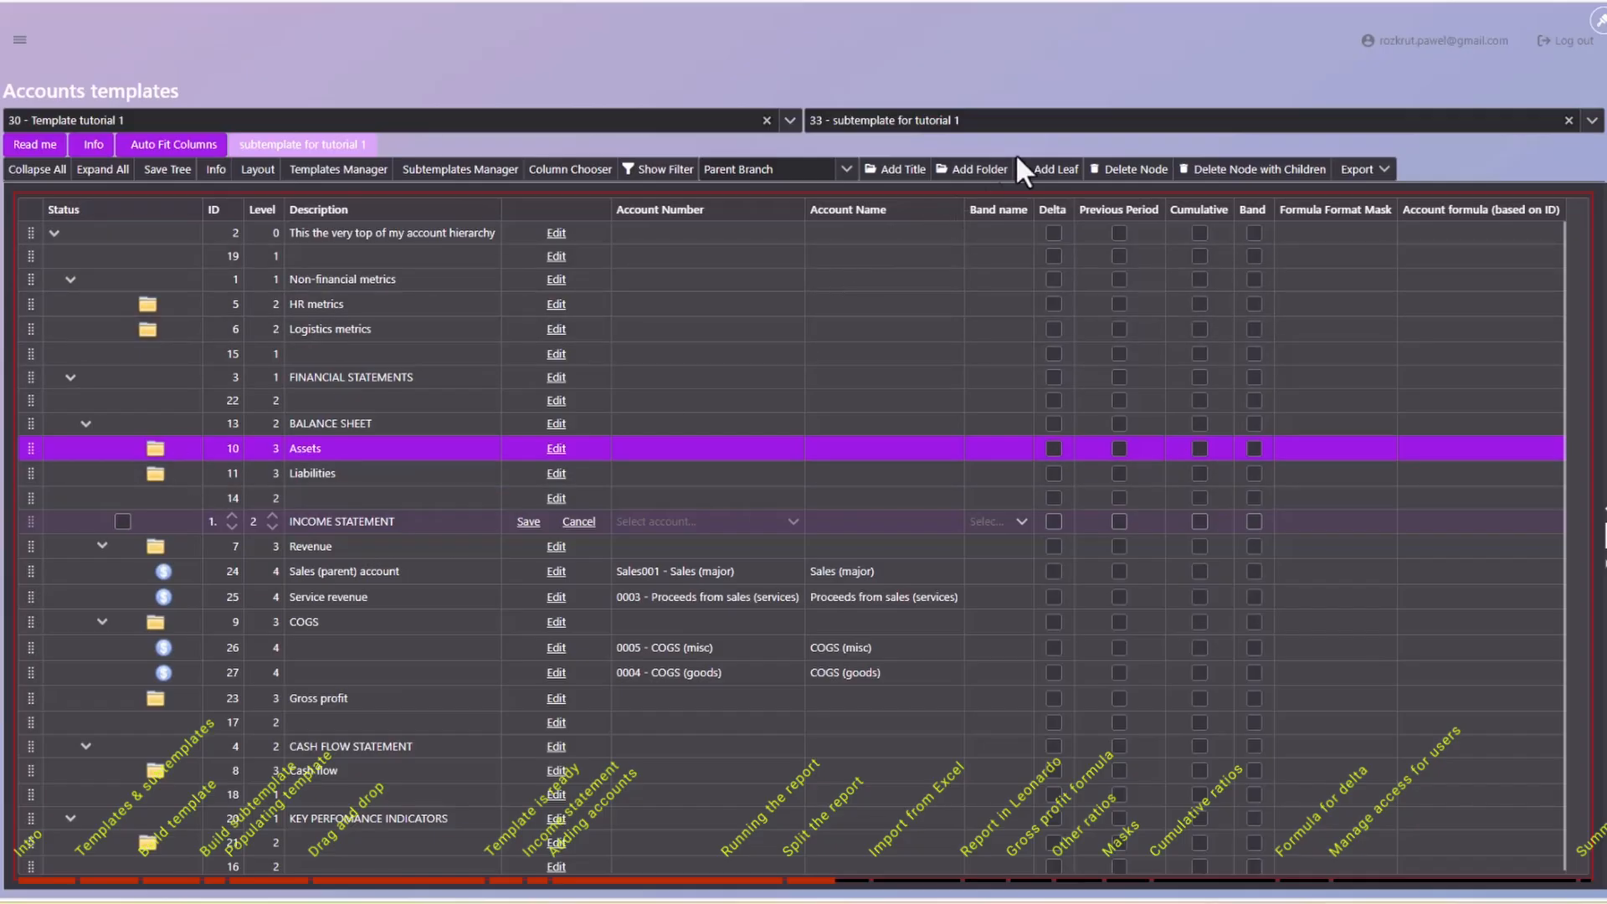
left_click(1046, 170)
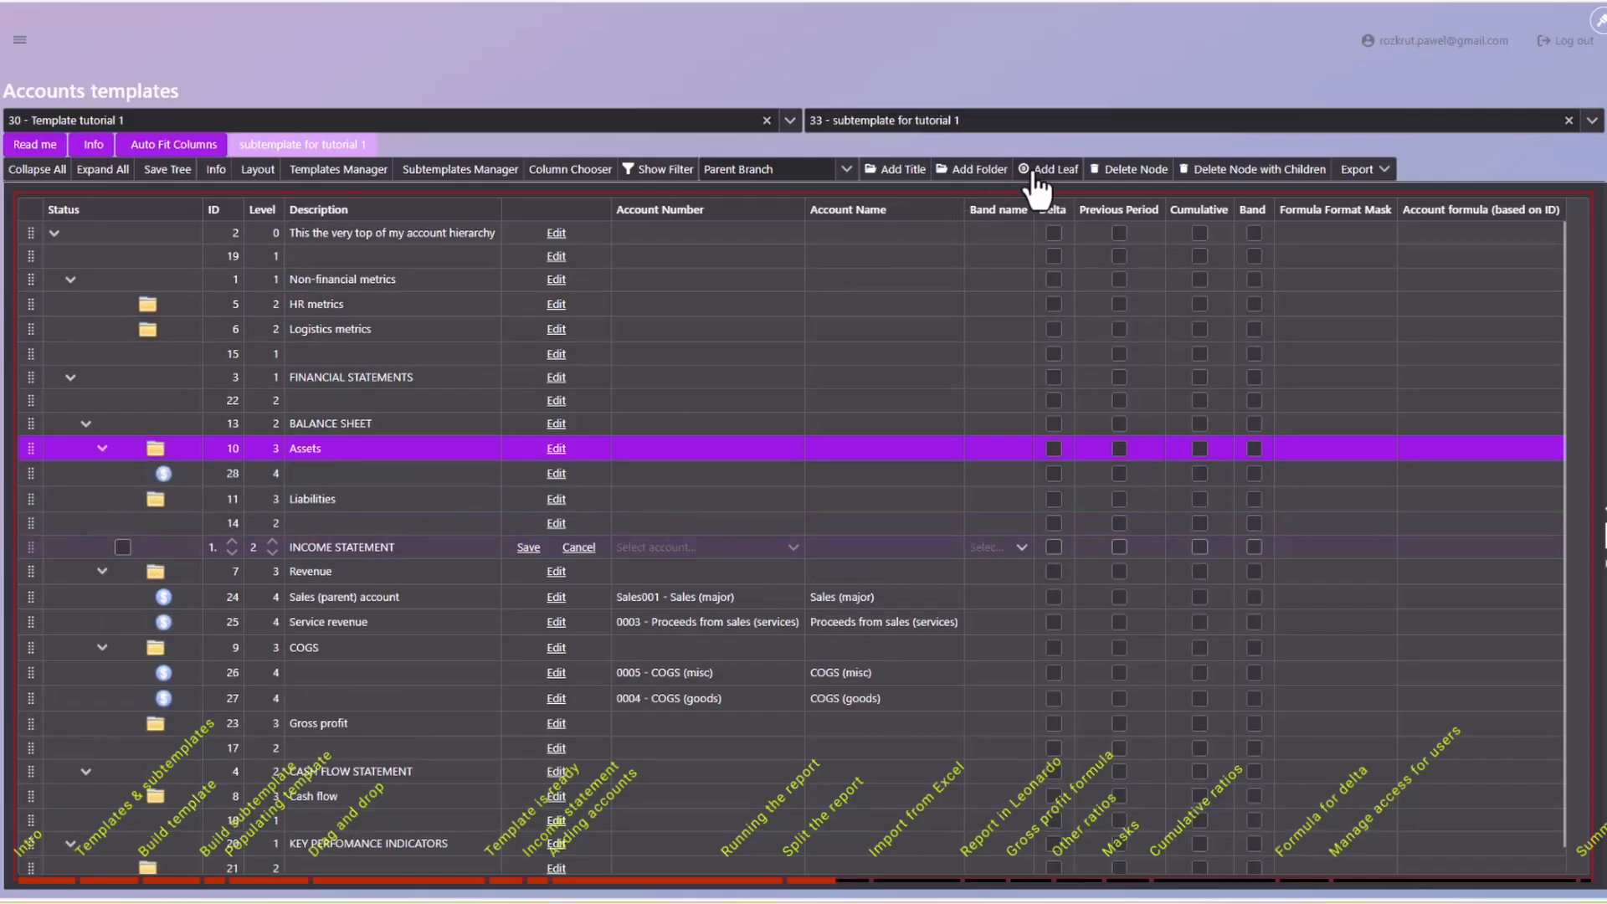
left_click(556, 474)
type("C001")
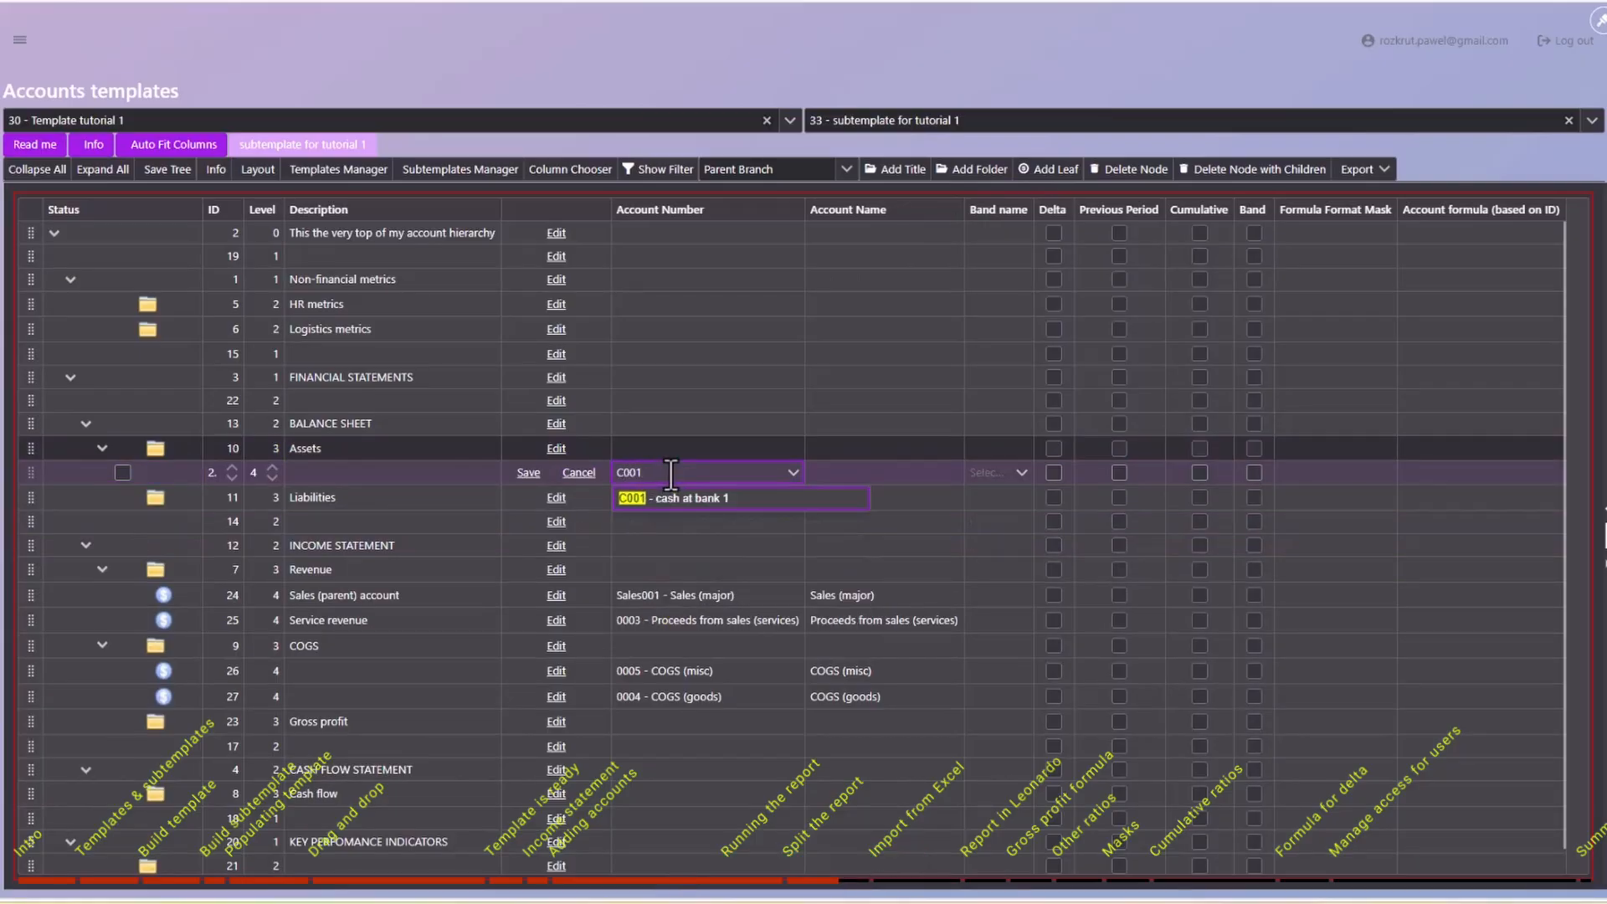
key("Return")
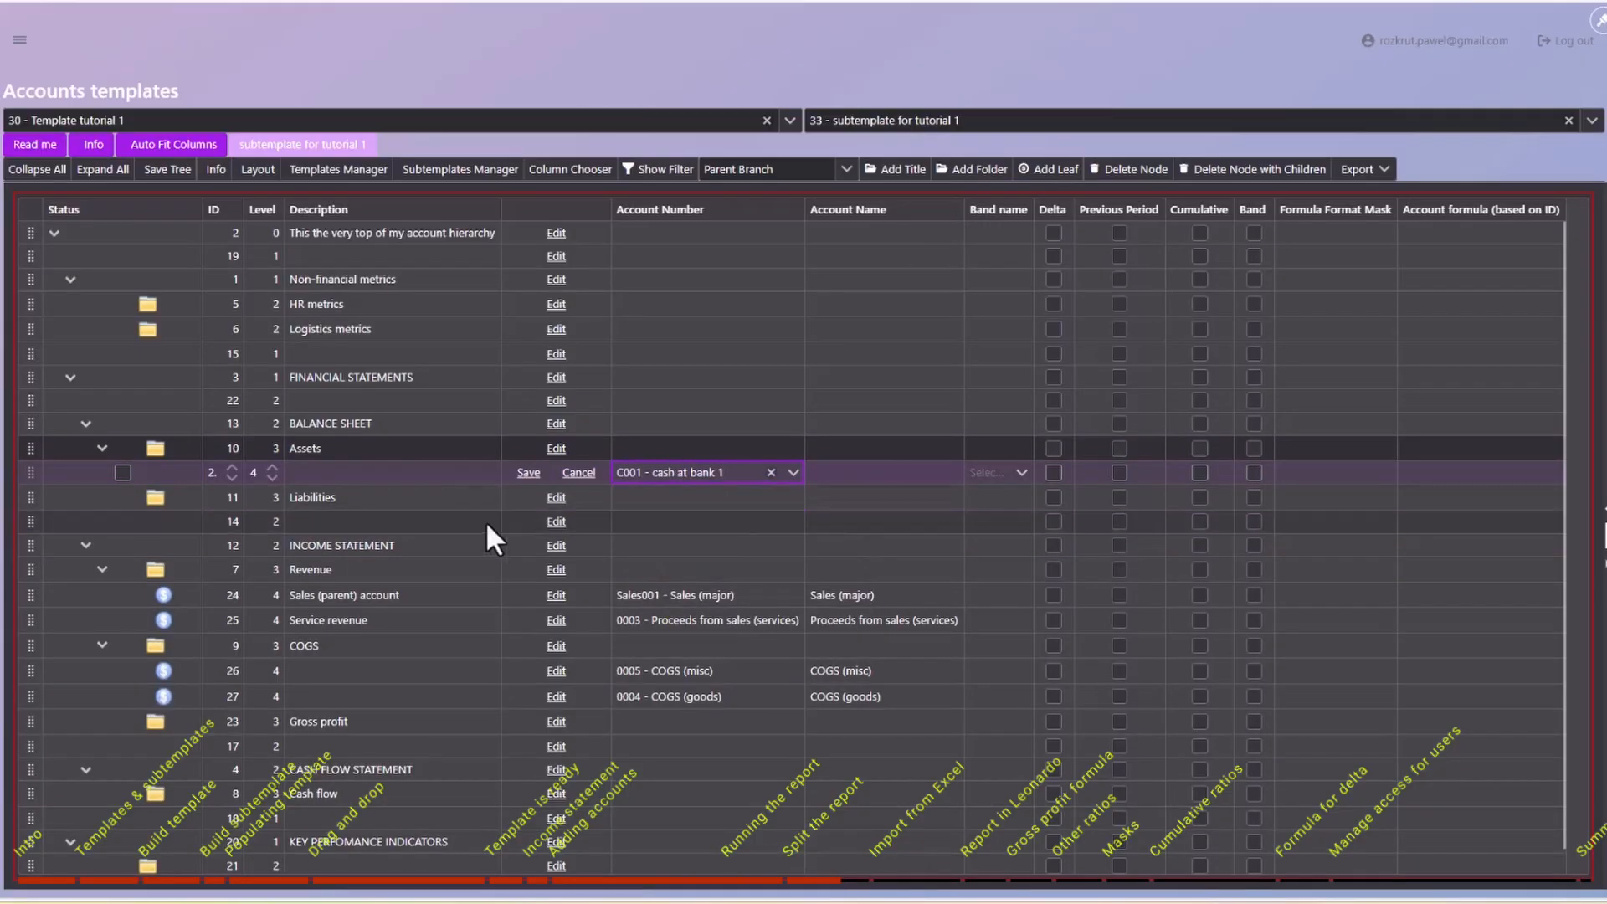
left_click(529, 473)
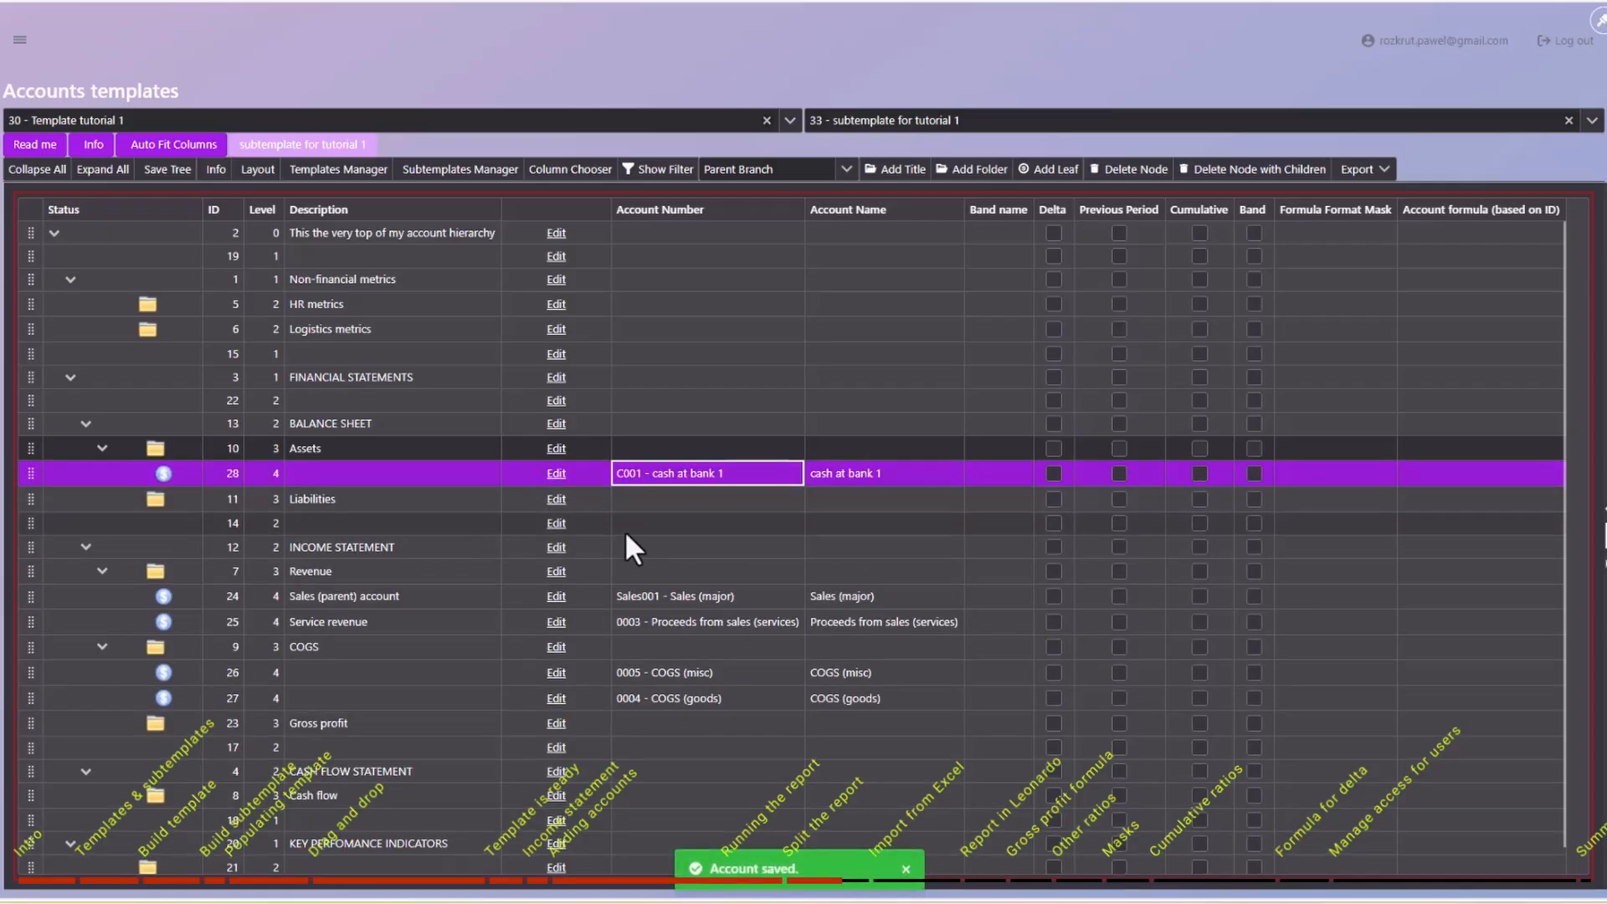
Add an account leaf under the Assets folder and assign it account INV001 - Inventory spare parts.
left_click(156, 450)
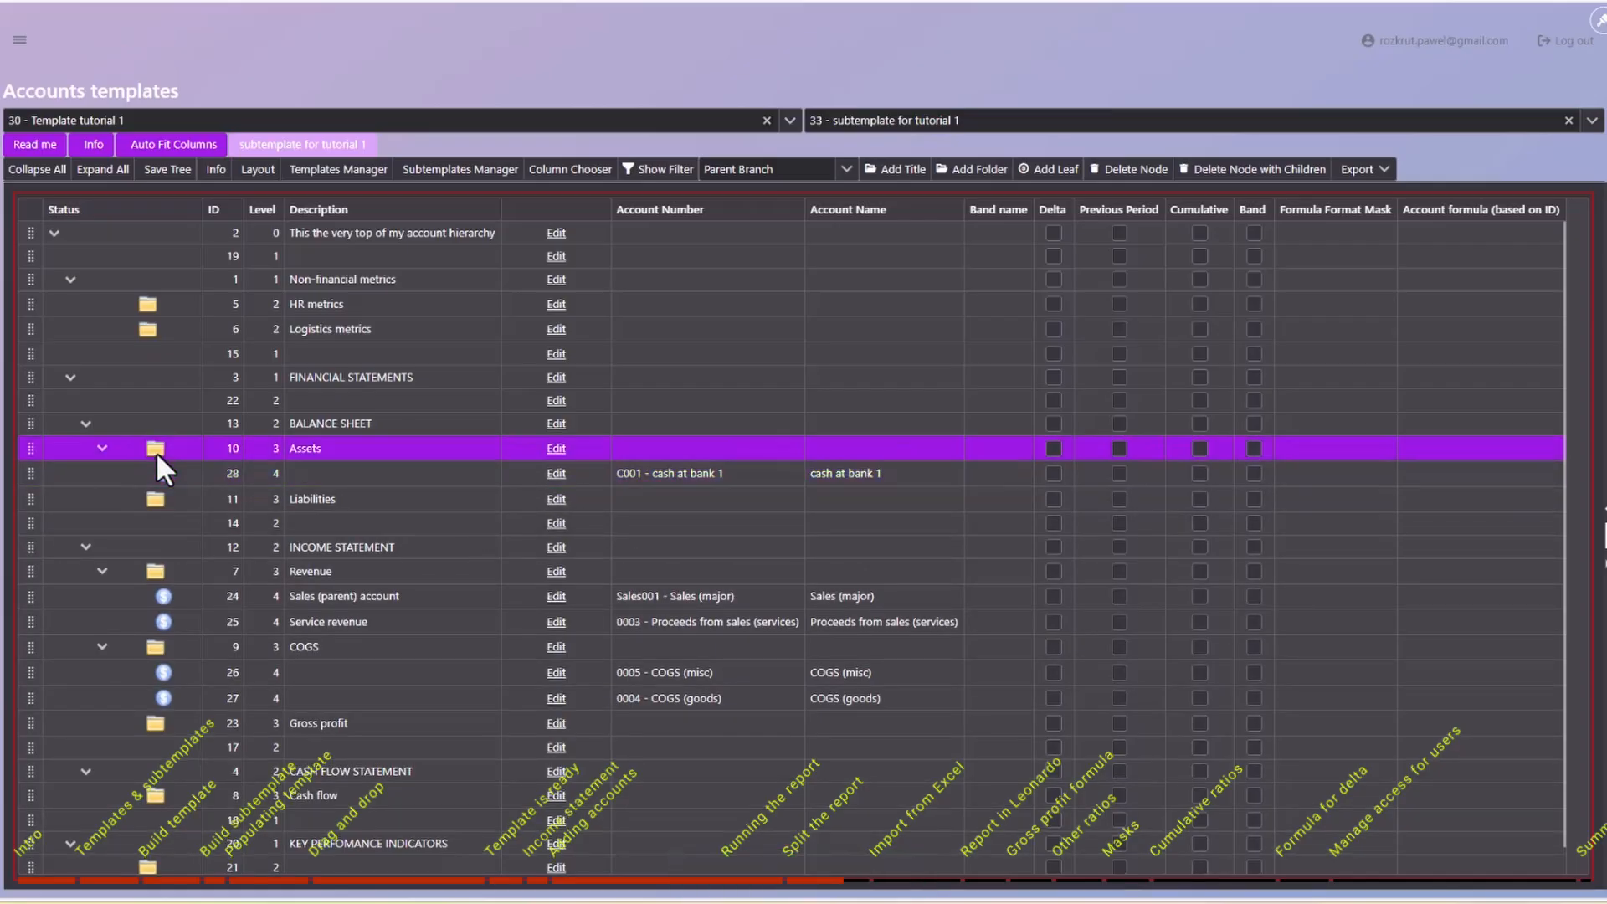
left_click(1043, 174)
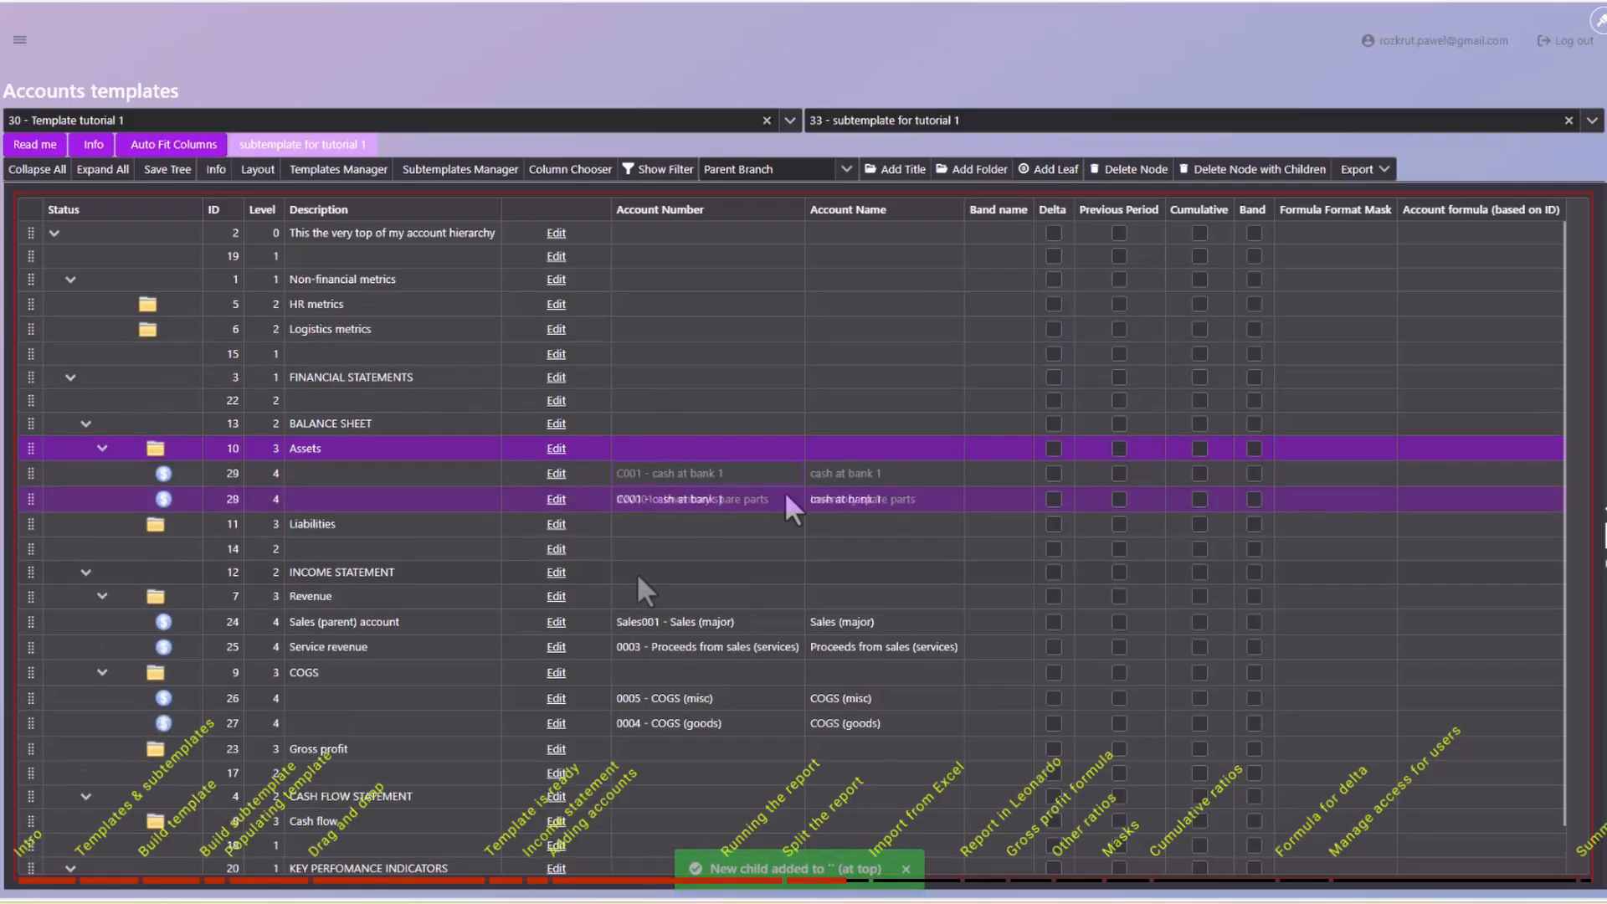
left_click(686, 624)
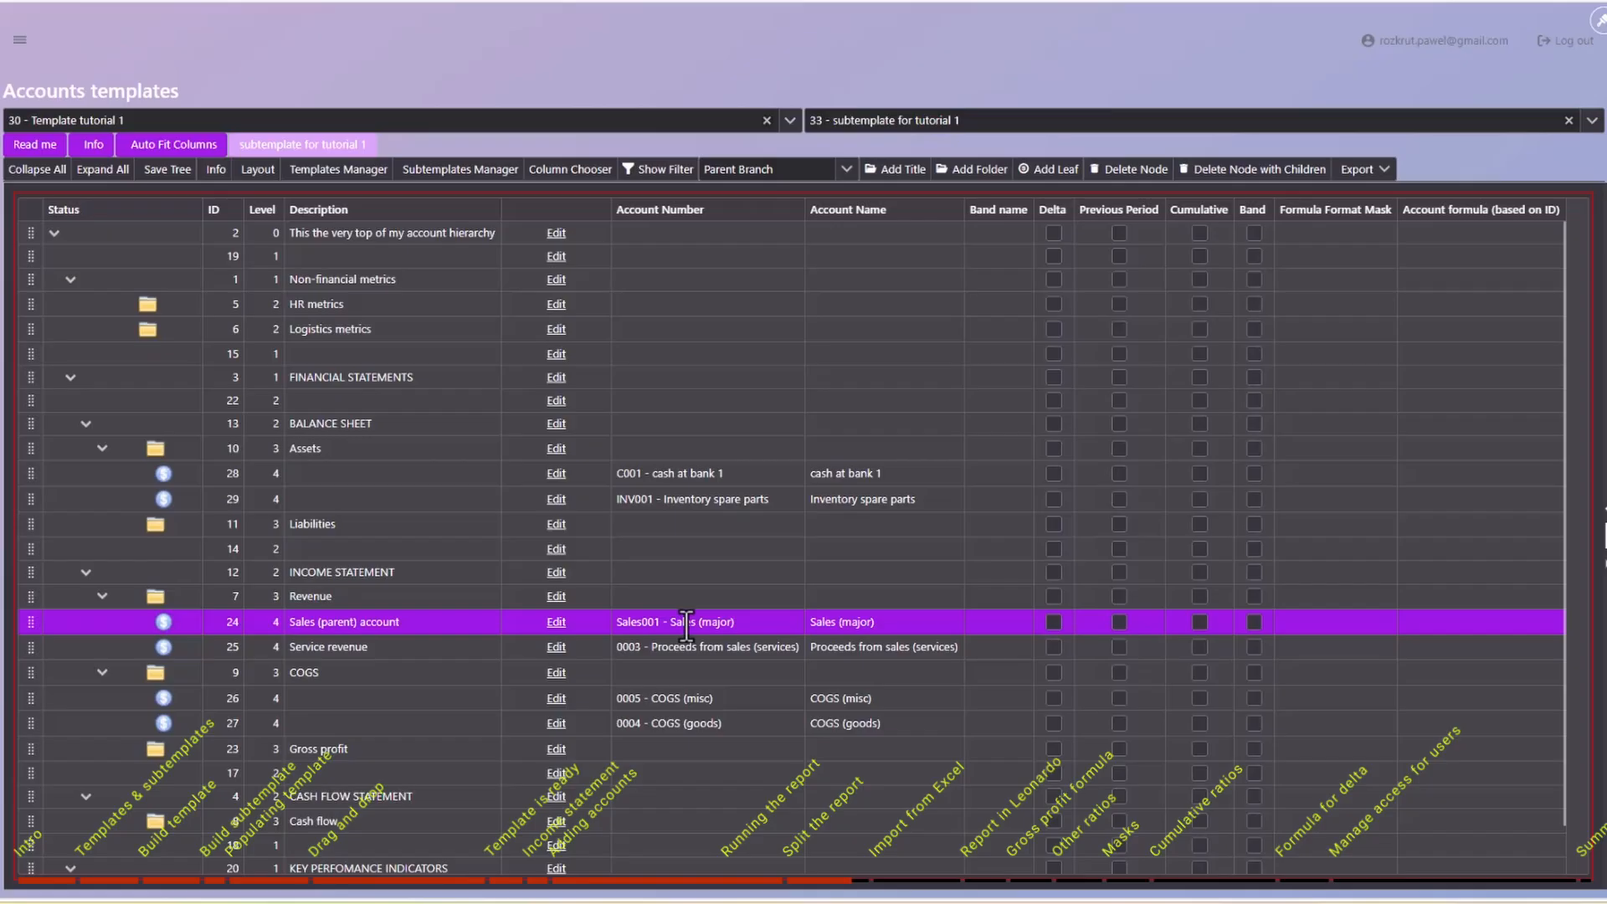
left_click(810, 653)
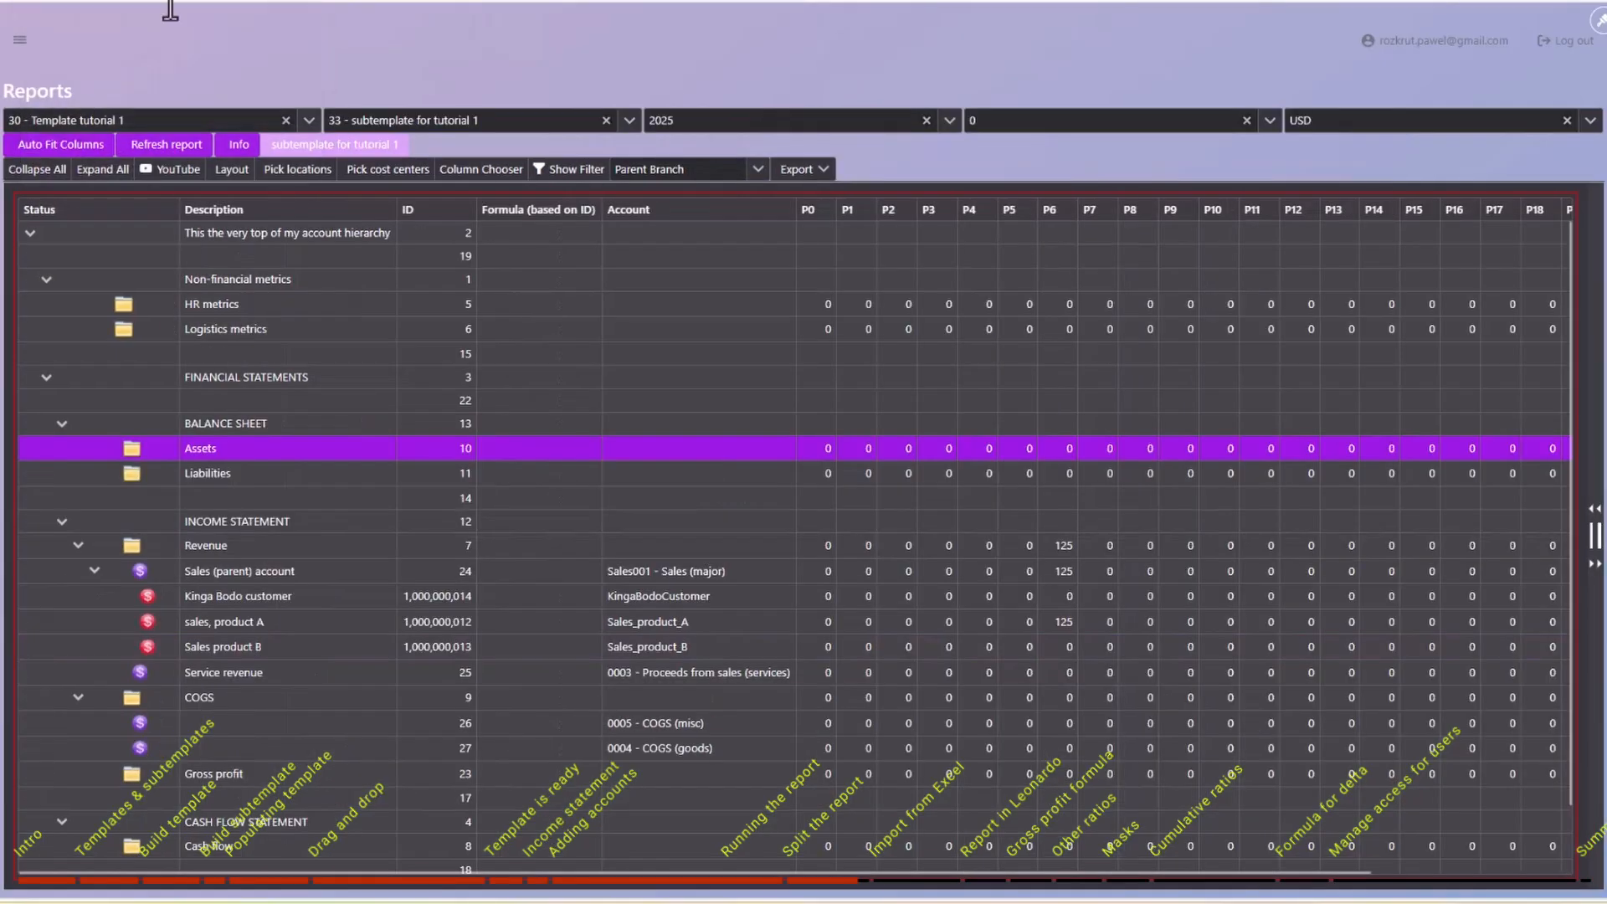
Refresh the report for subtemplate for tutorial 1 and set its year to 2029.
left_click(397, 569)
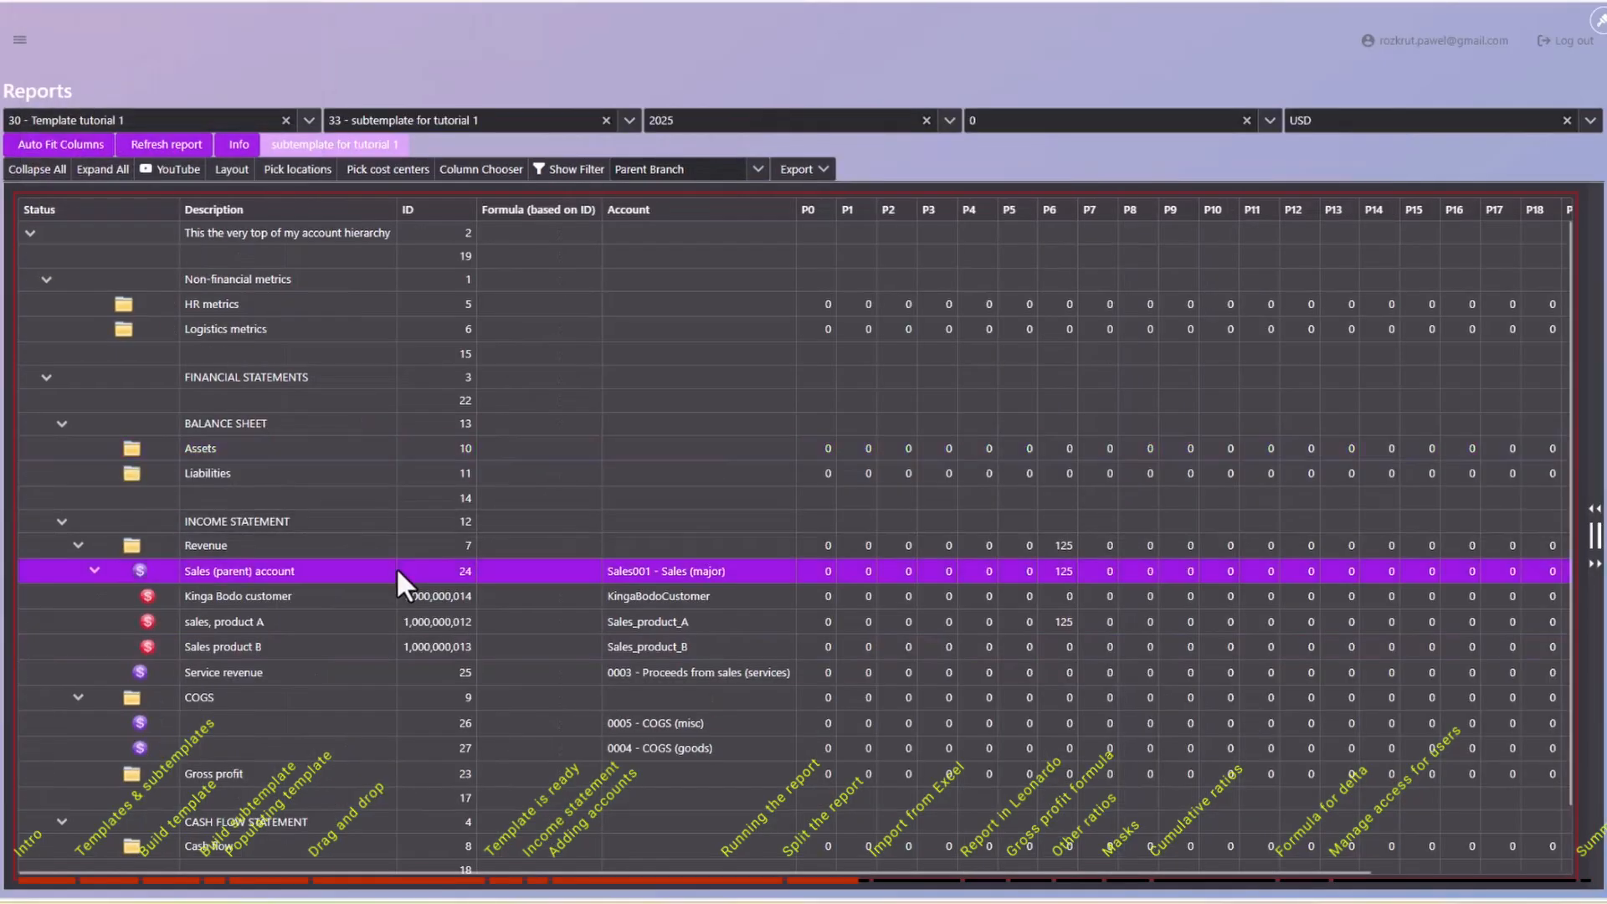
left_click(168, 149)
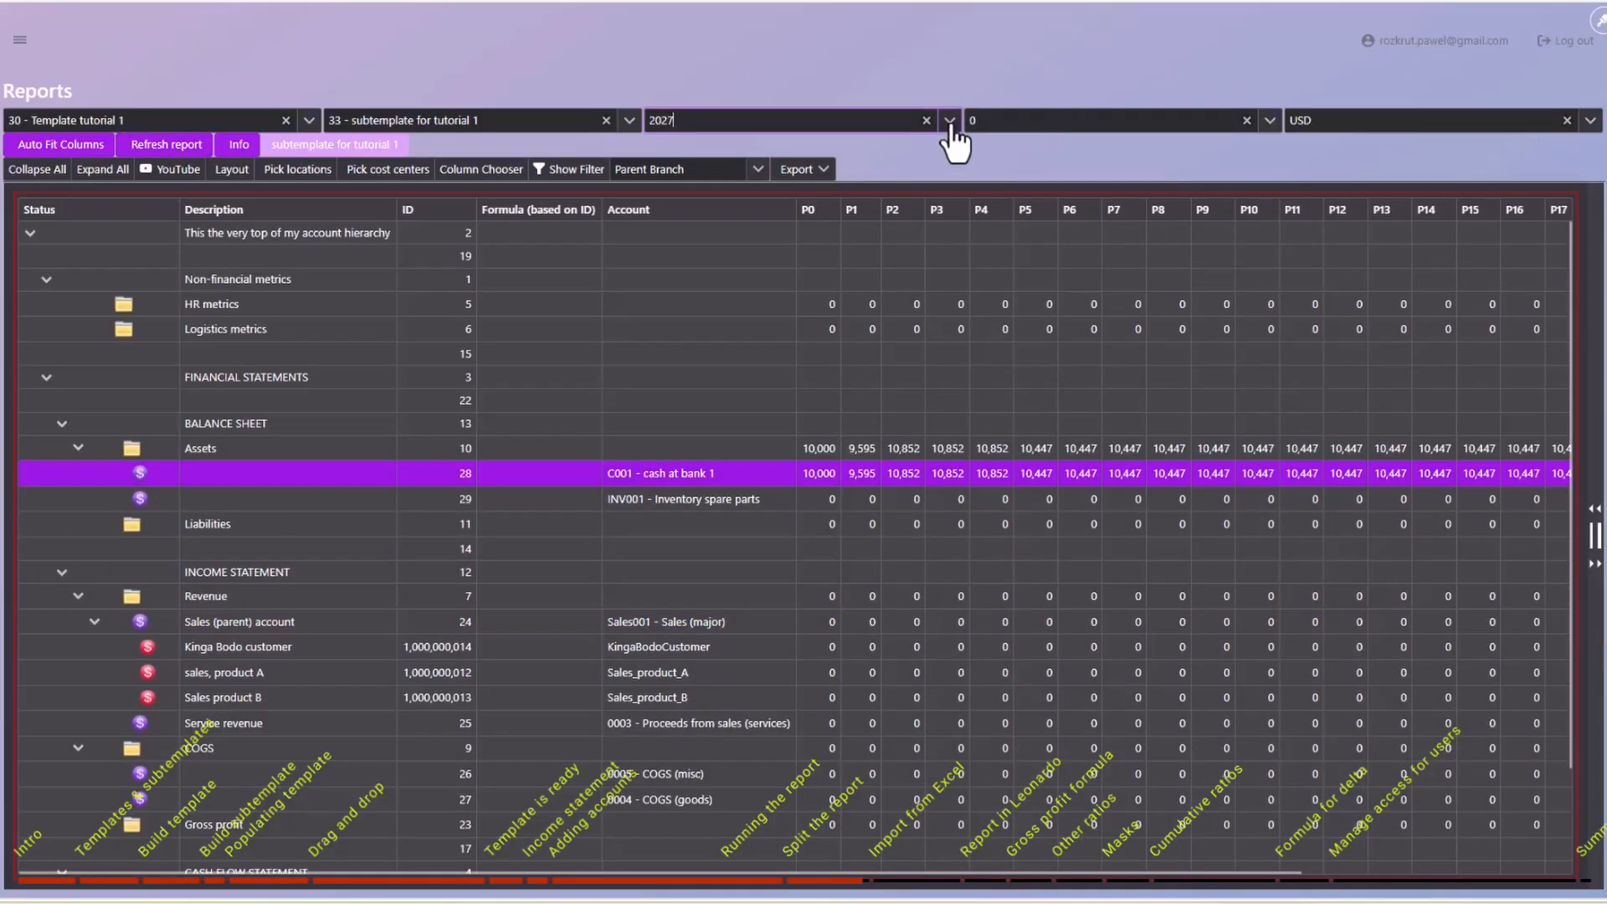
left_click(950, 125)
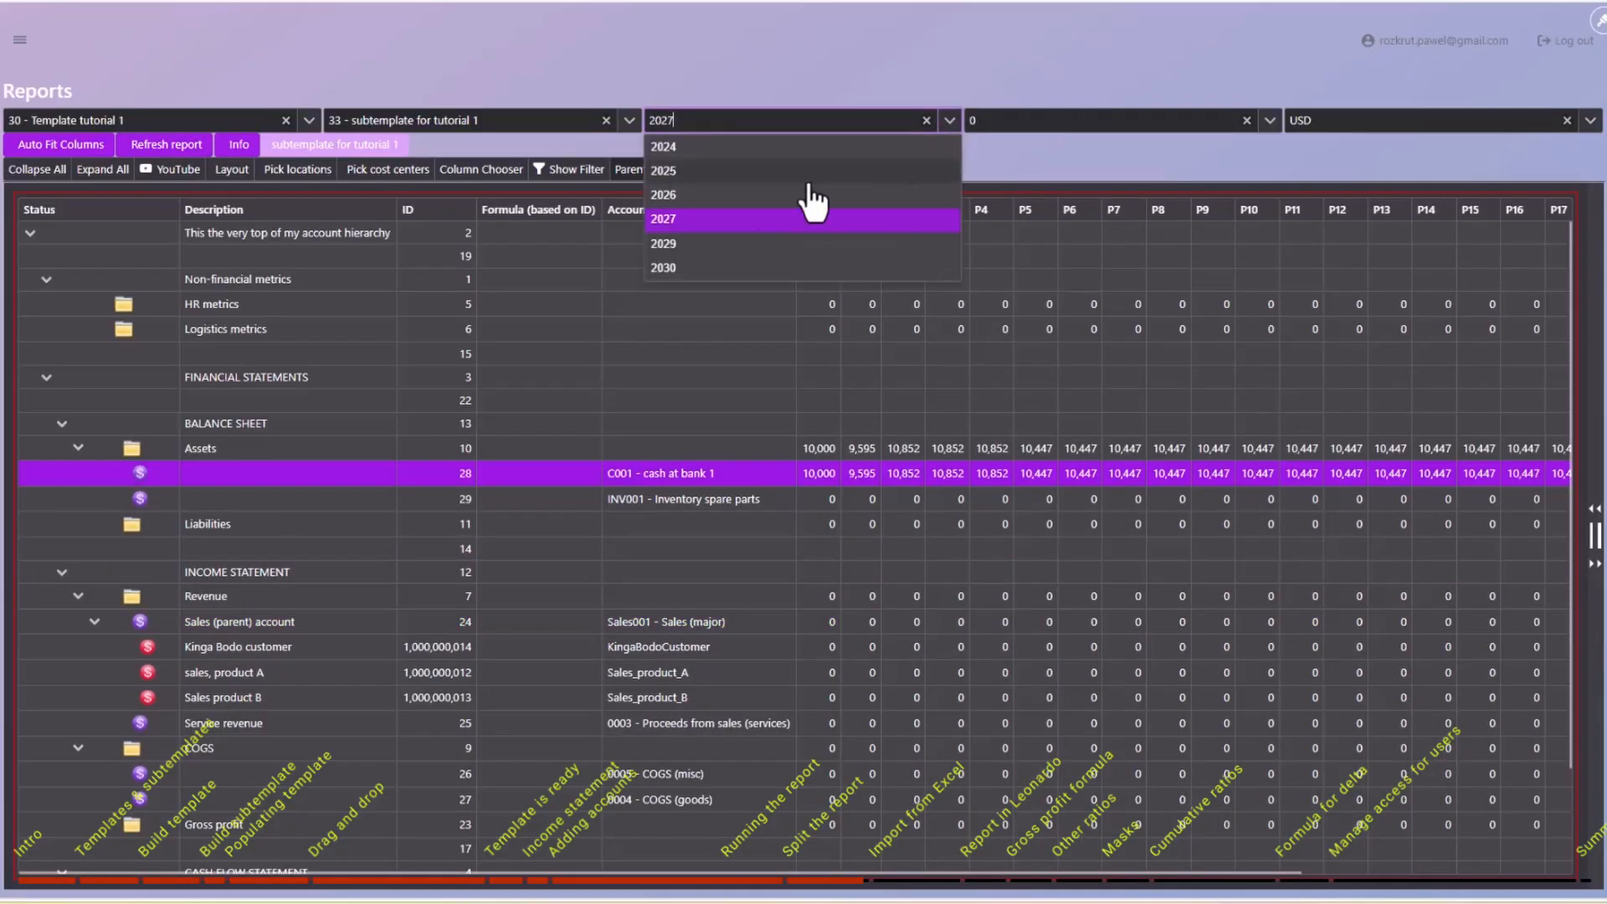
left_click(693, 245)
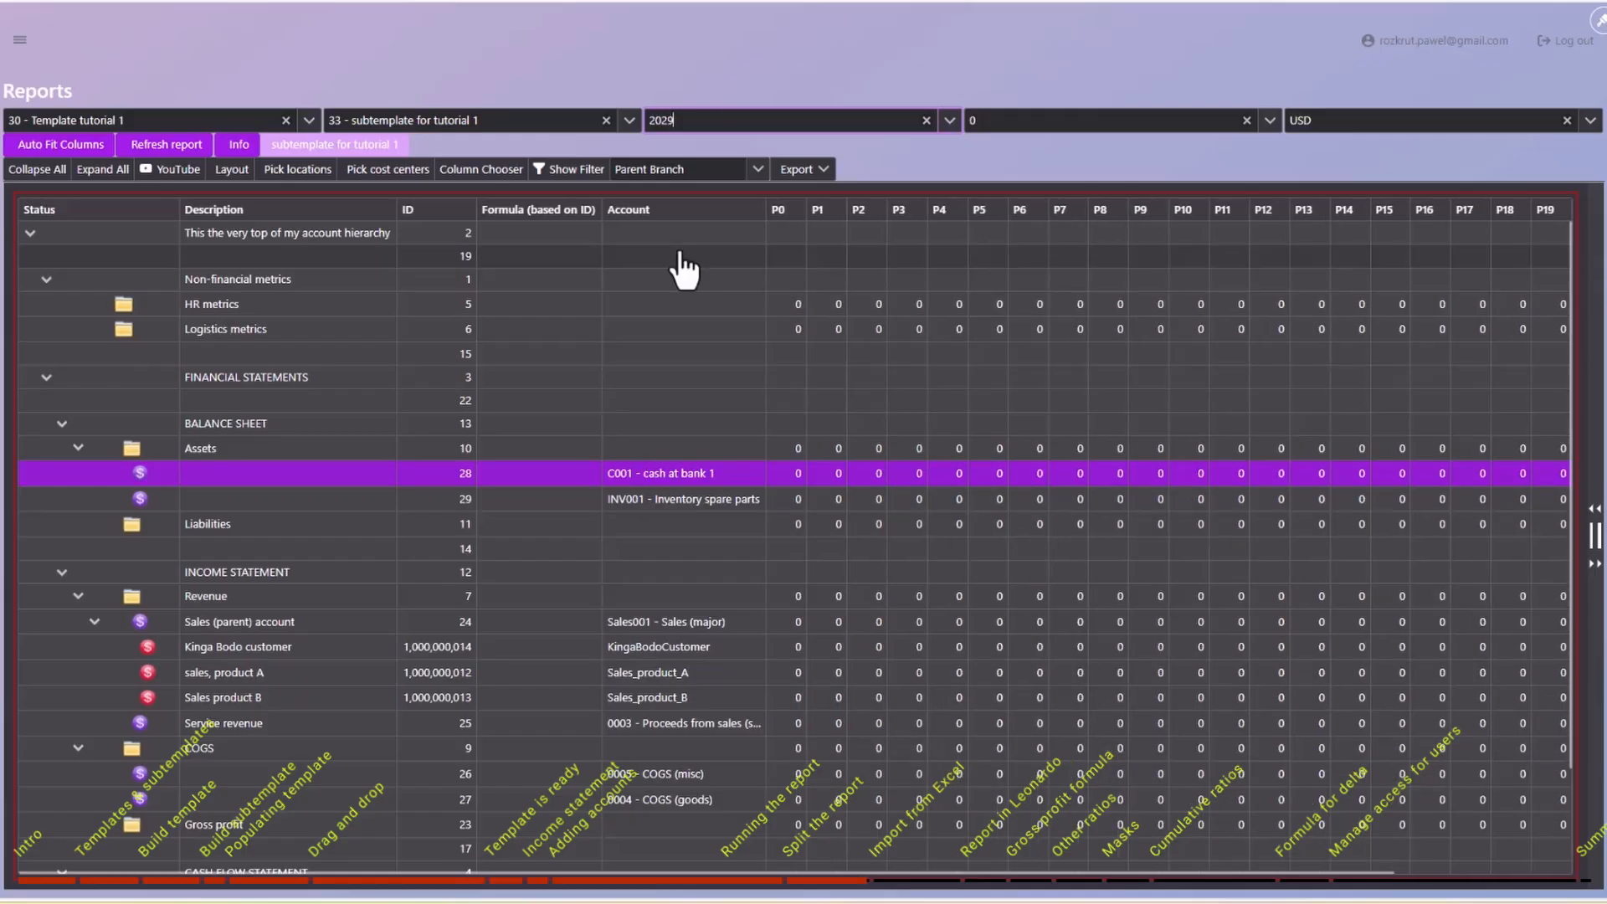
left_click(782, 674)
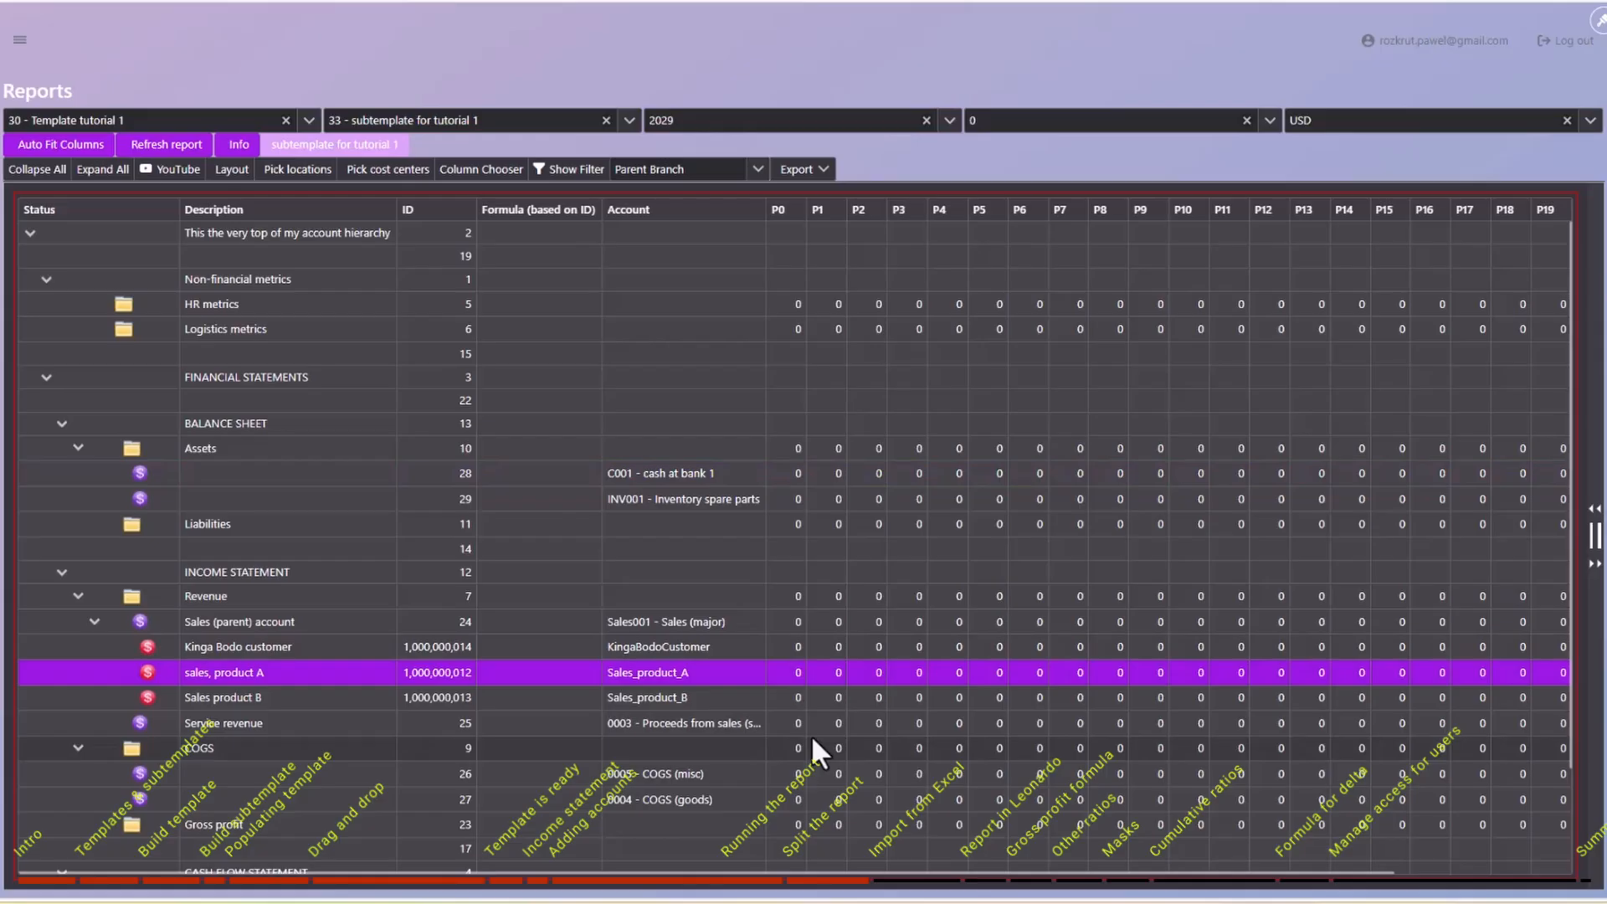
Switch to the Leonardo templates workbook in Excel.
key("alt+Tab")
key("alt+Tab")
key("alt+Tab")
key("alt+Tab")
key("alt+Tab")
key("alt+Tab")
key("alt+Tab")
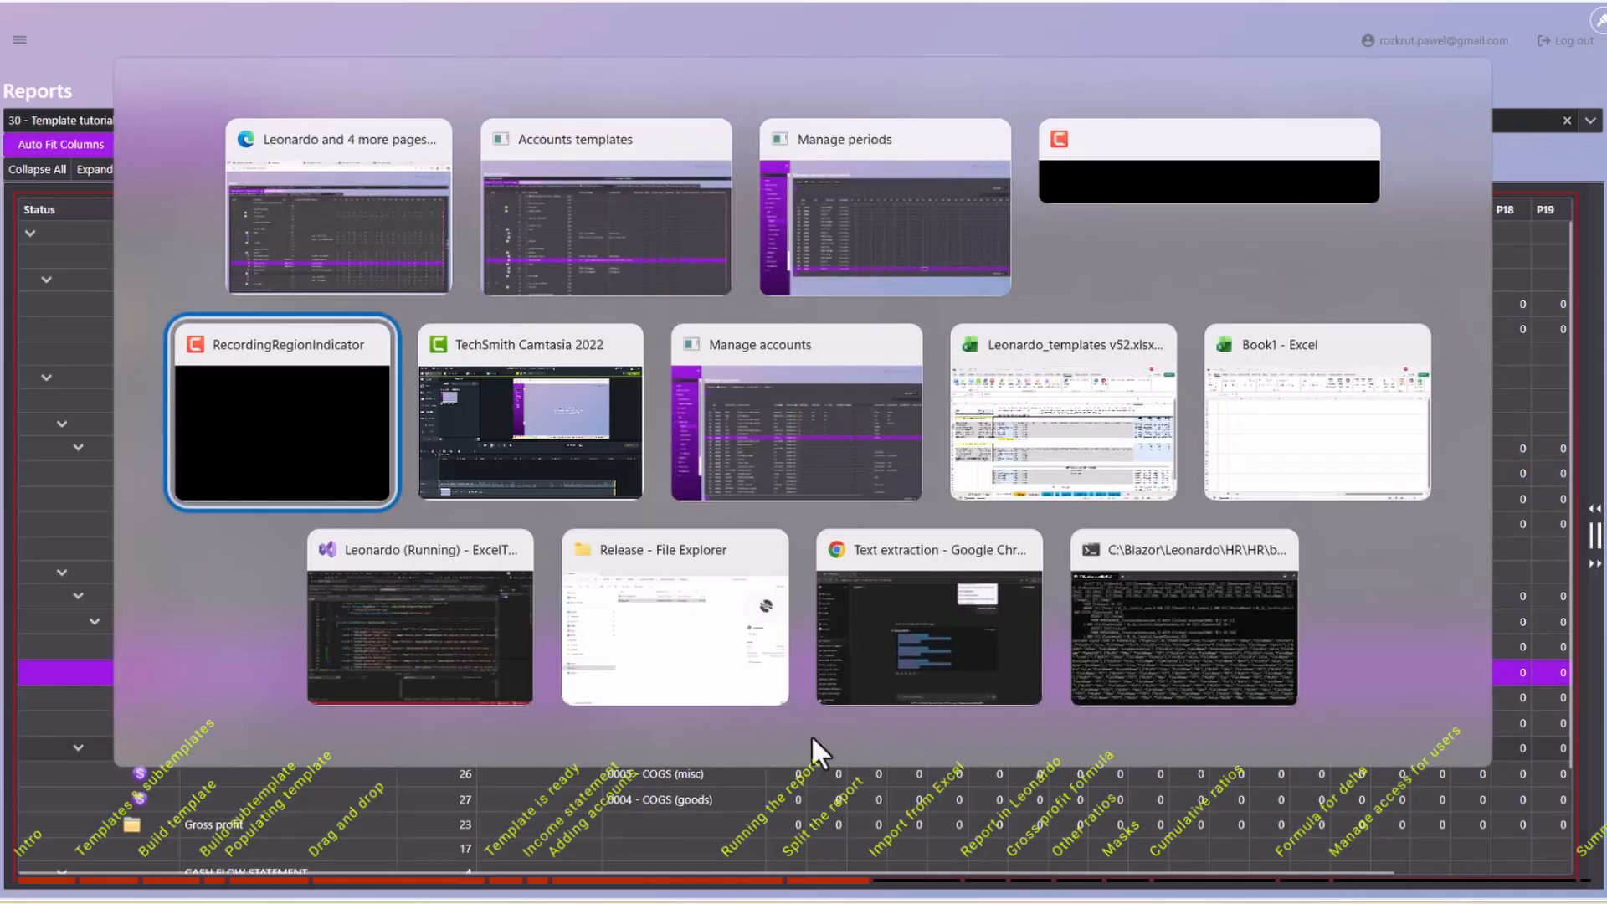
Fill the first three account cells of the upper volume table with Sales_product_A, Sales_product_B and C001.
type("pro")
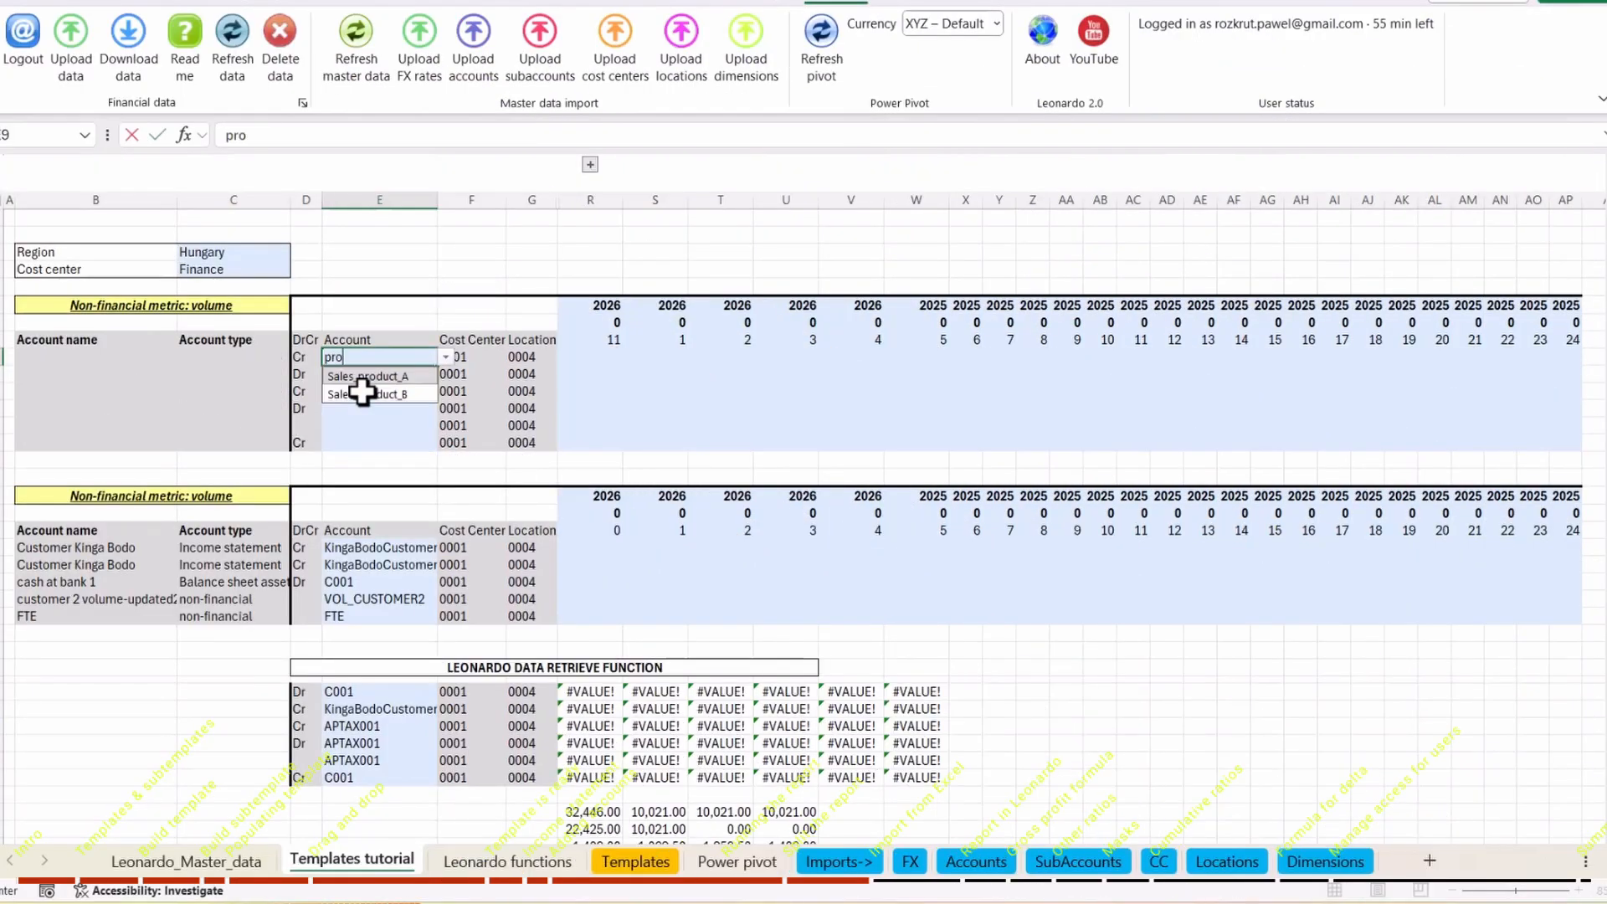
type("d")
key("Return")
type("pro")
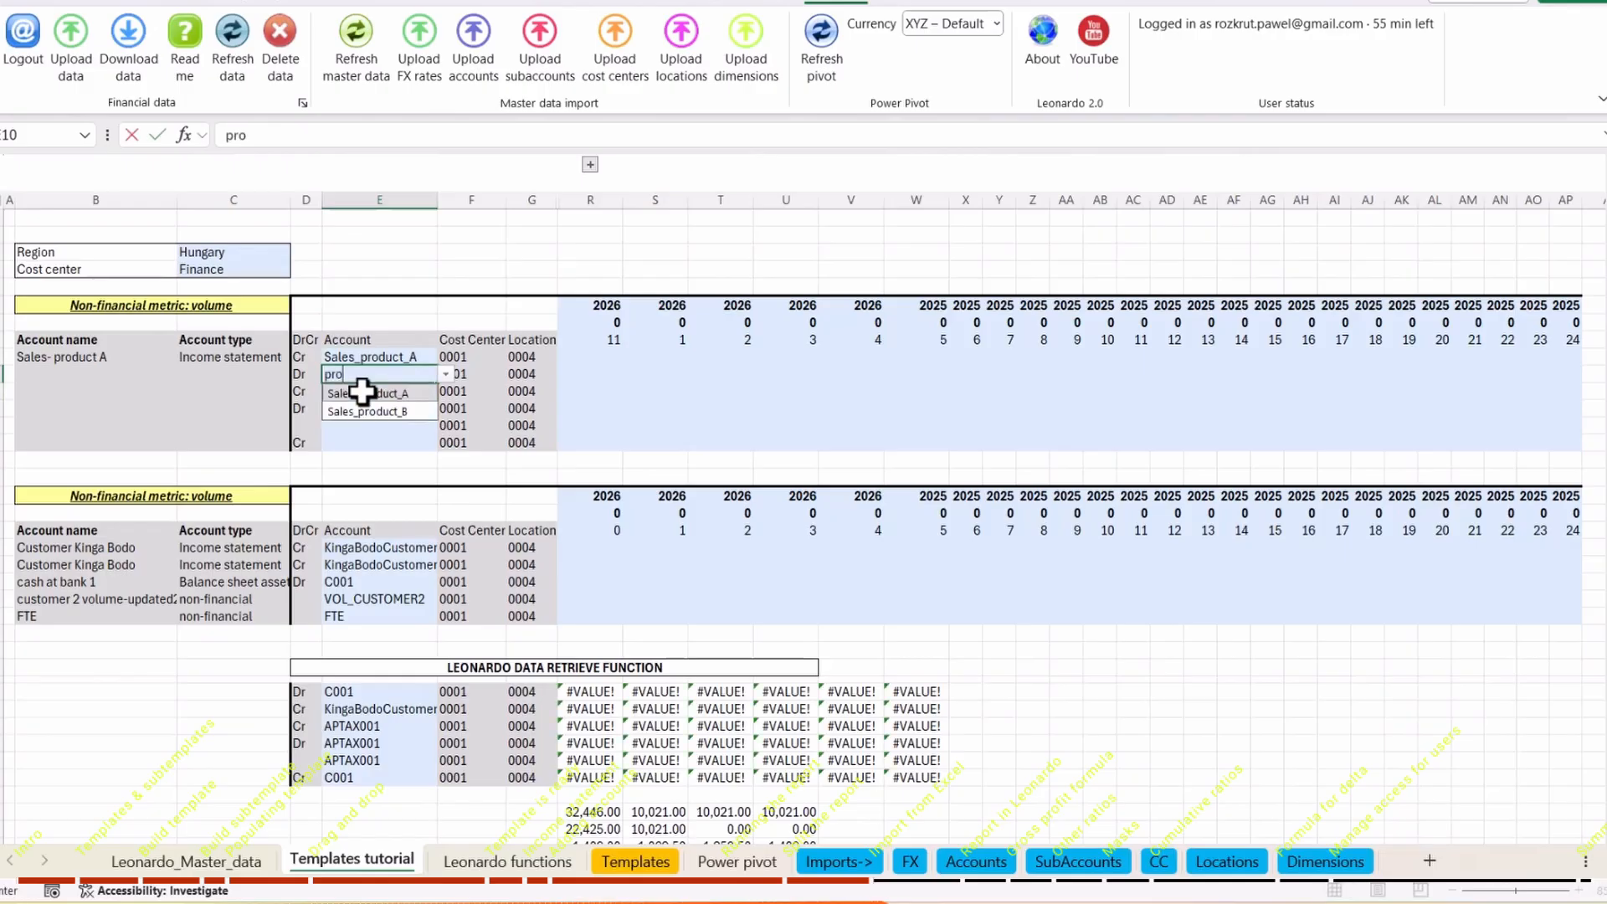
key("Down")
key("Return")
type("C")
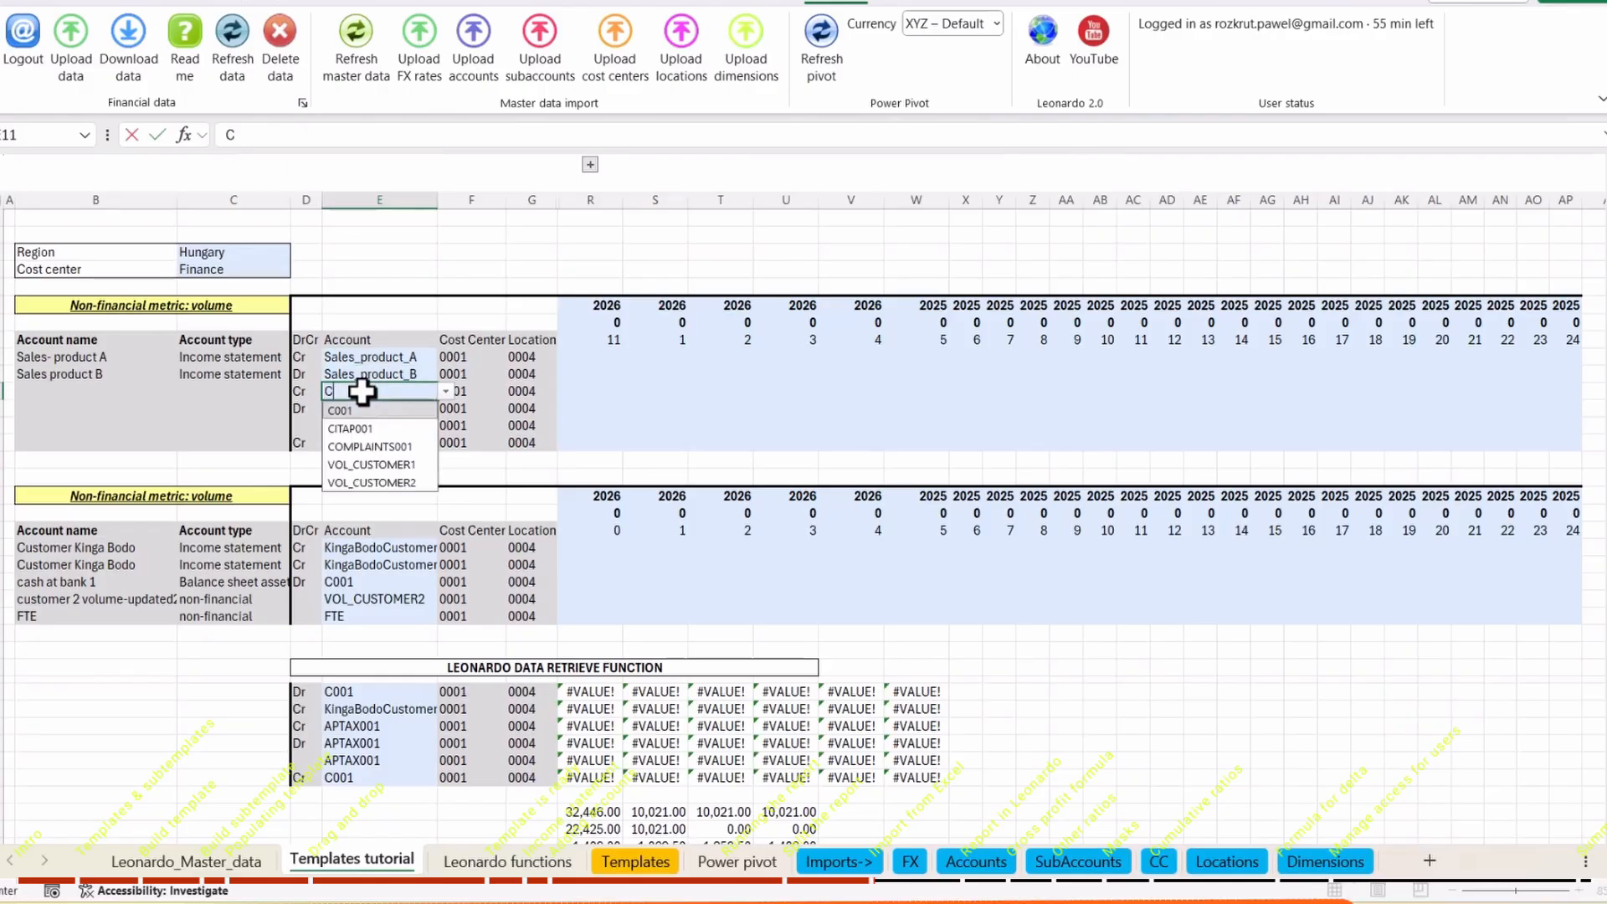
key("Return")
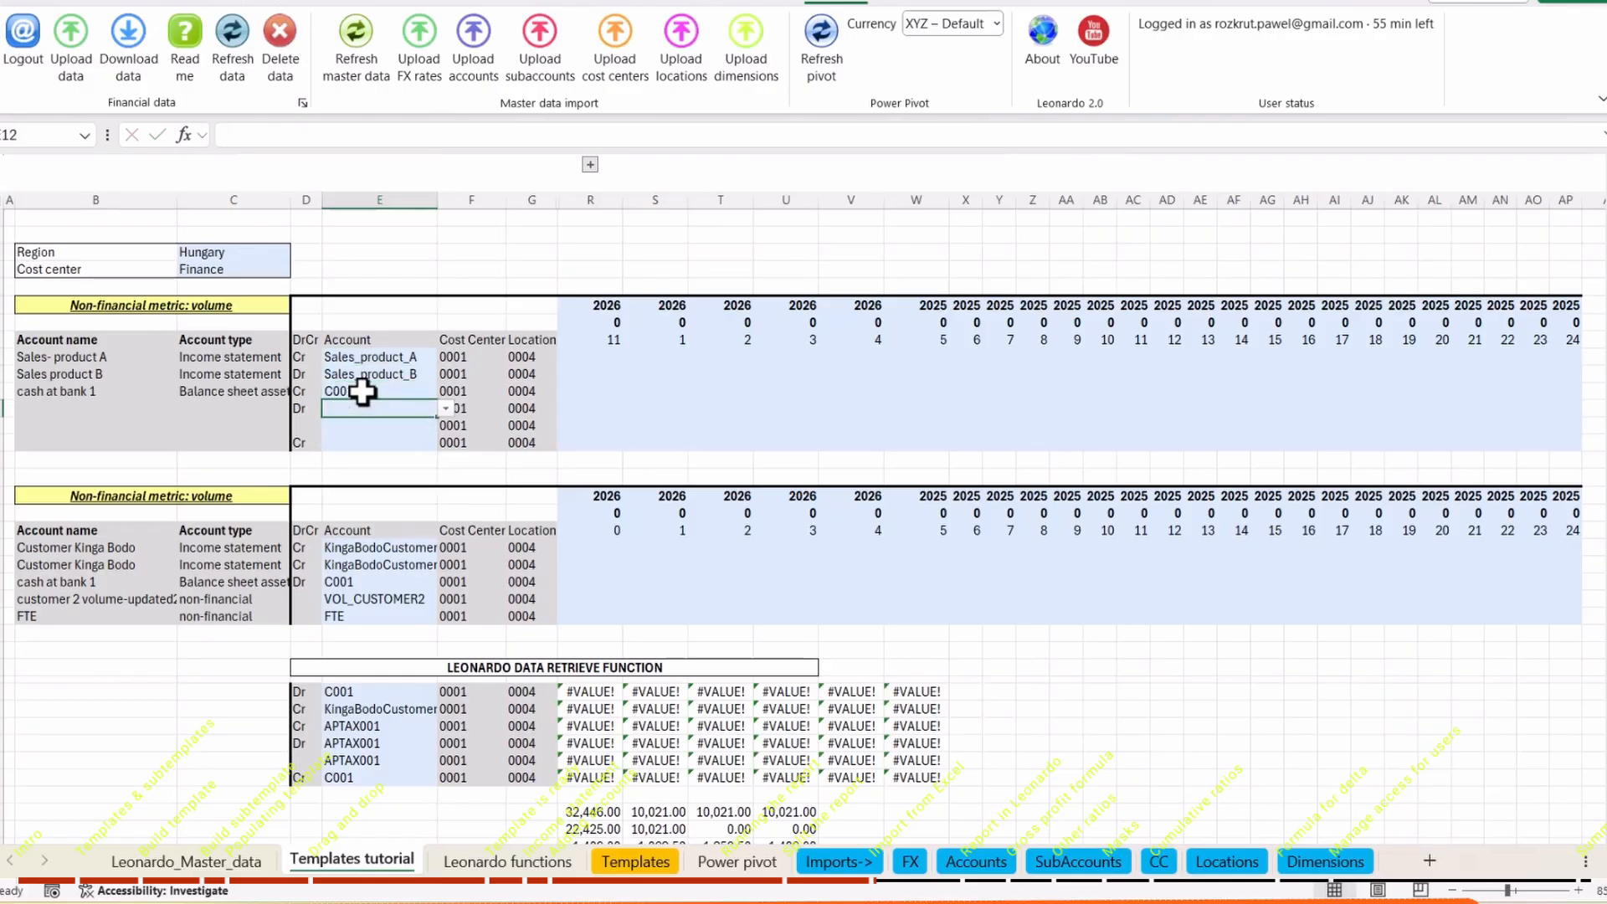
Set the first five period headers of the upper table to 1, 2, 3, 4 and 5.
left_click(603, 340)
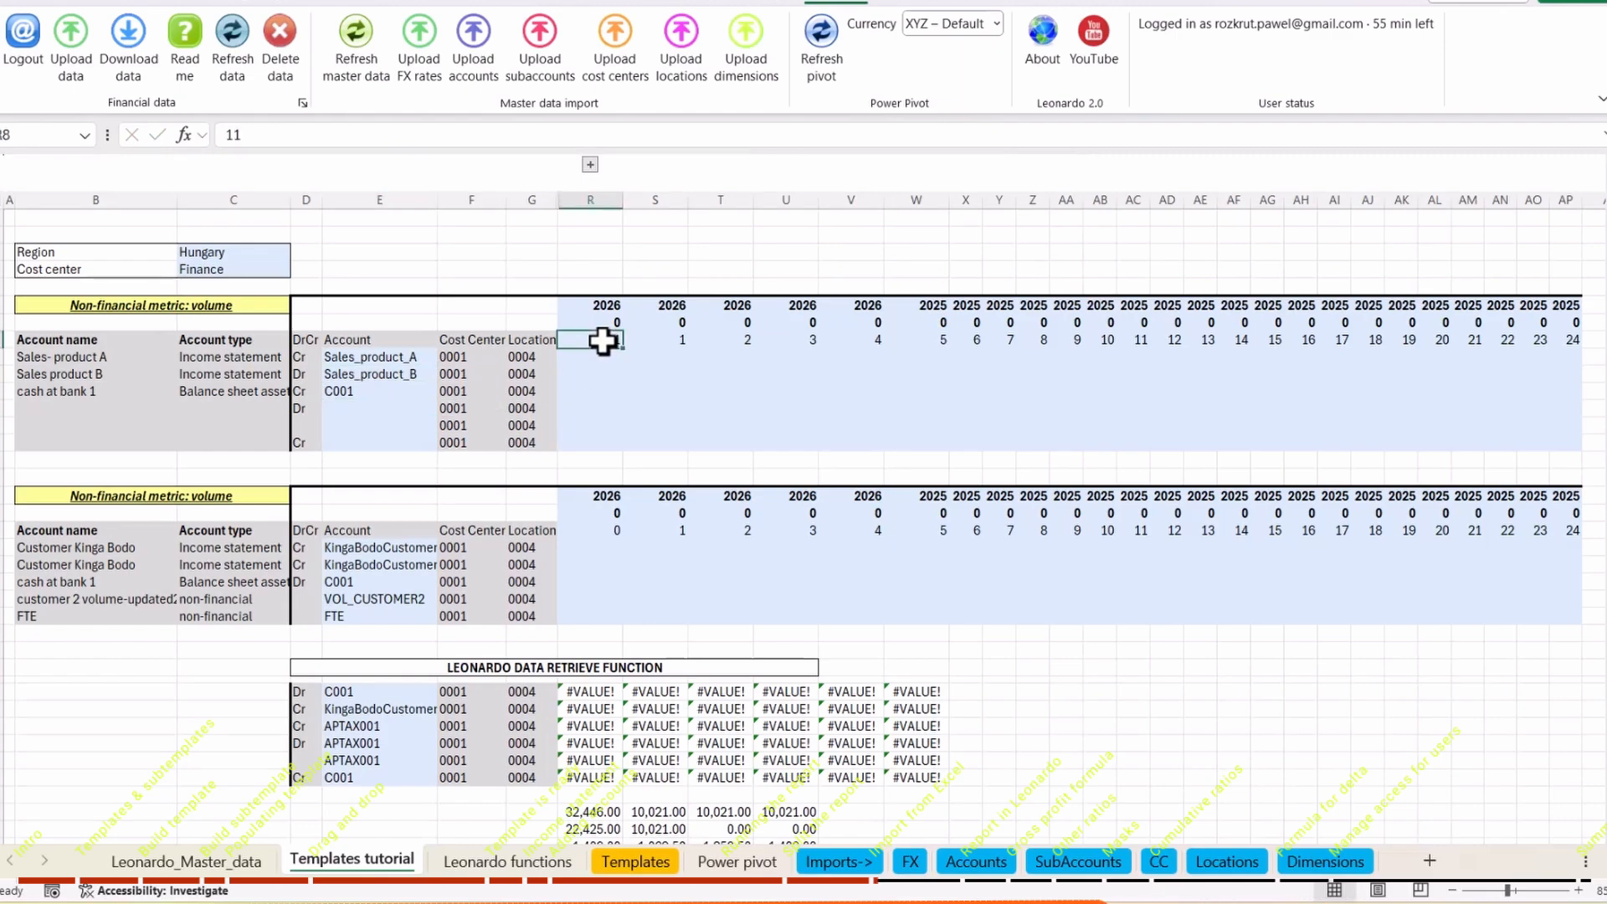
key("Tab")
type("2")
key("Tab")
type("3")
key("Tab")
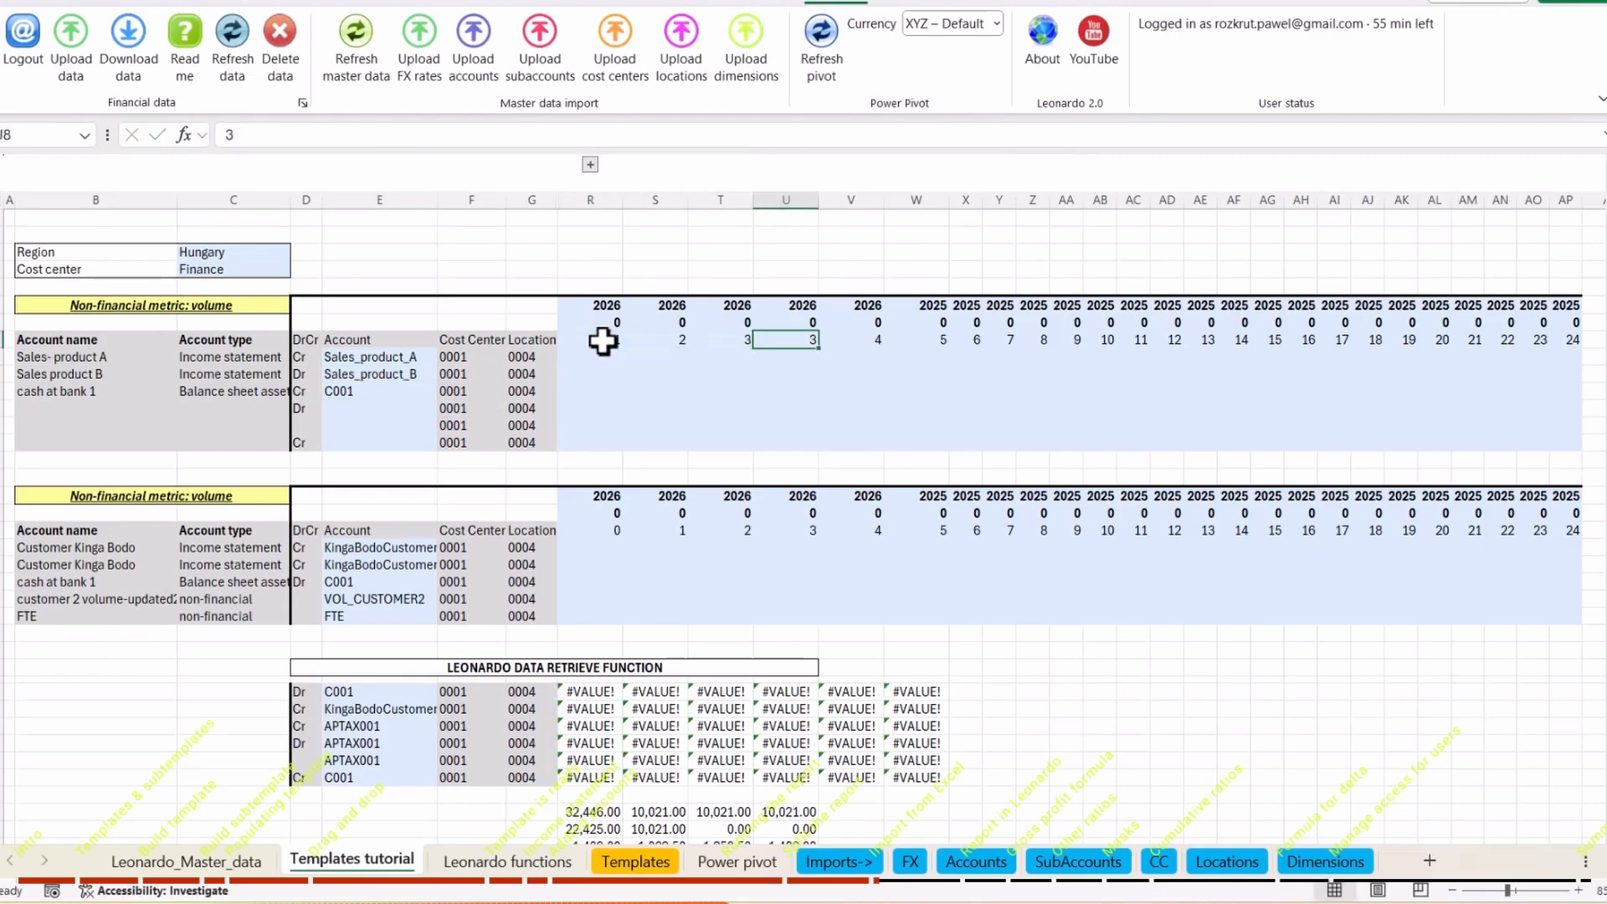
type("4")
key("Tab")
type("5")
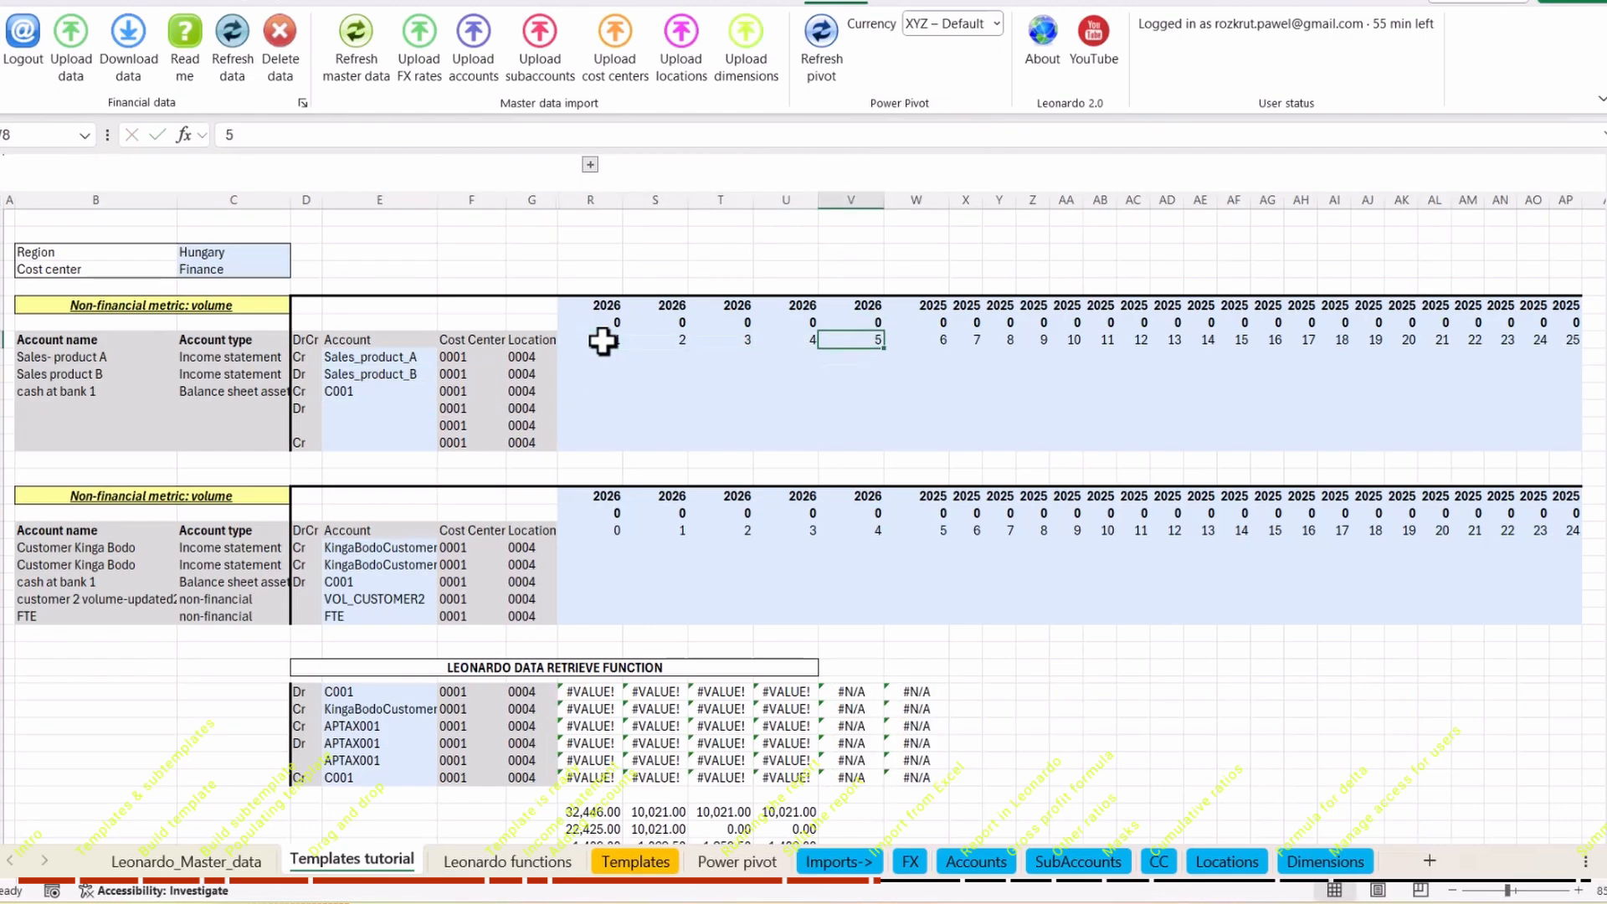
Set the year above periods 1 to 5 of the upper table to 2029.
key("Up")
key("Up")
type("2029")
key("Return")
key("Up")
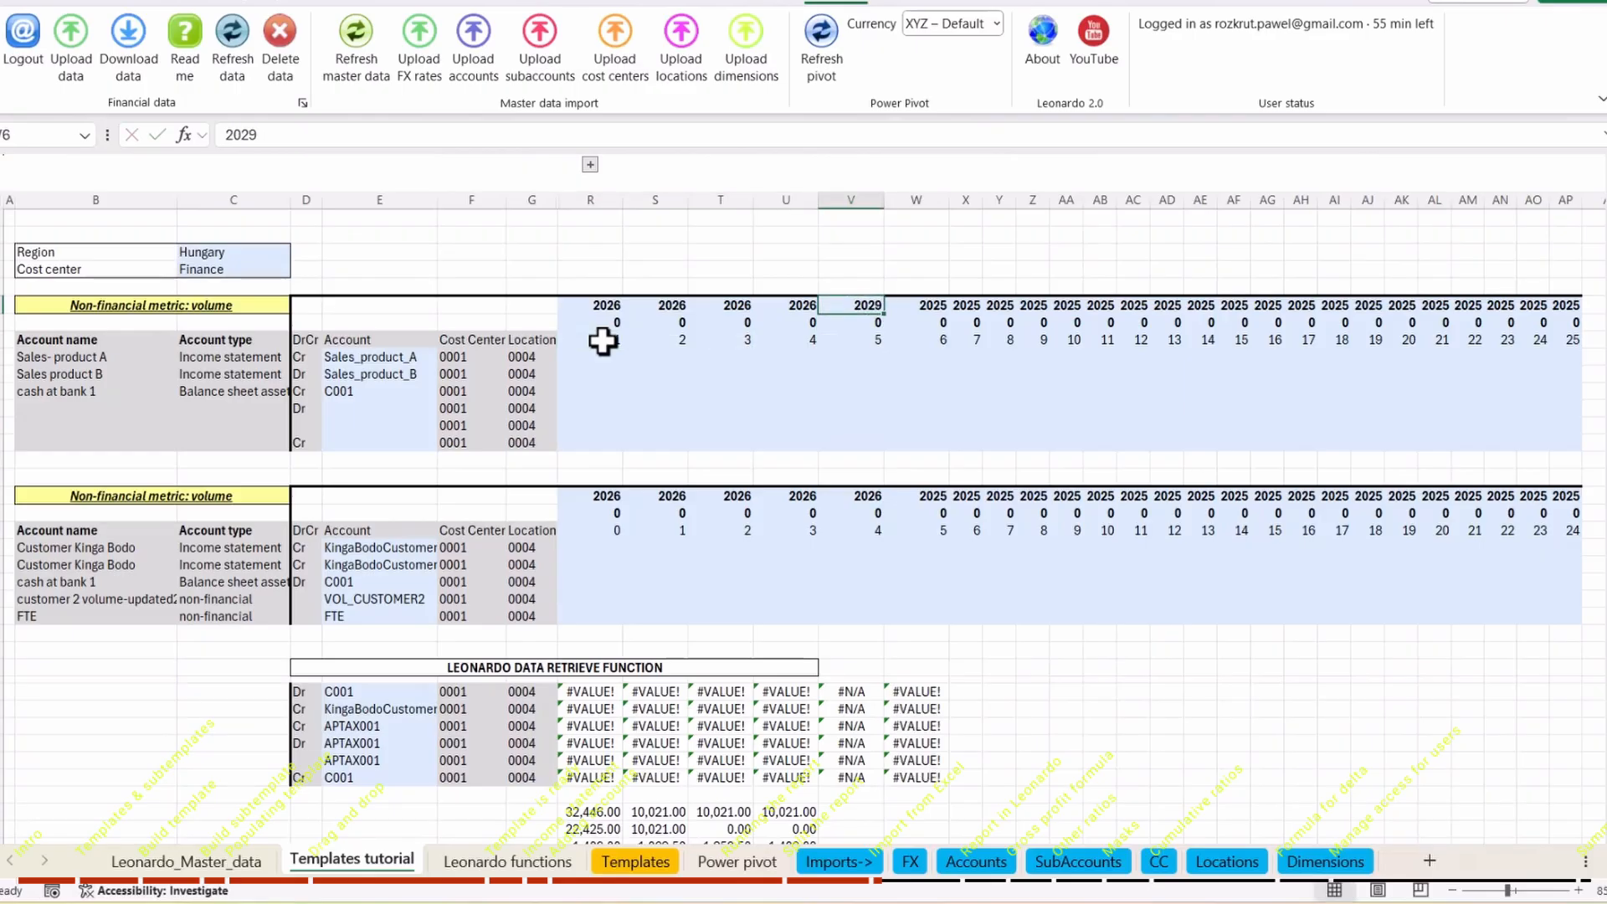
key("ctrl+c")
key("shift+Left")
key("shift+Left")
key("shift+Left")
key("shift+Left")
key("ctrl+v")
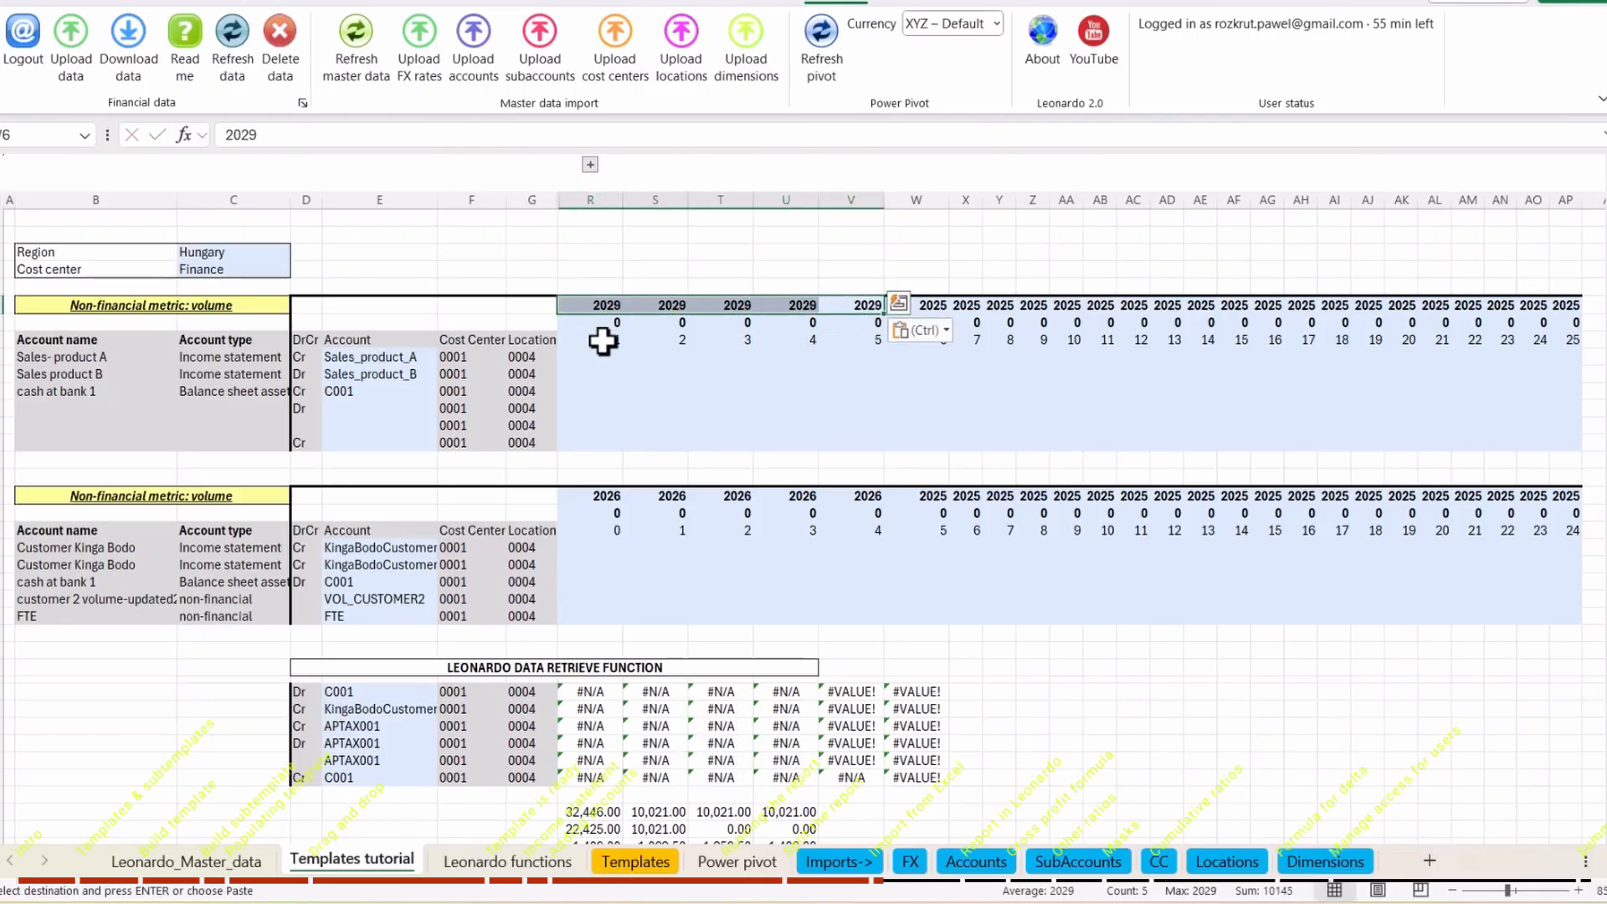
key("Escape")
Enter 10 for Sales_product_A and 20 for Sales_product_B in period 1 of 2029.
key("ctrl+Left")
key("Down")
key("Down")
key("Down")
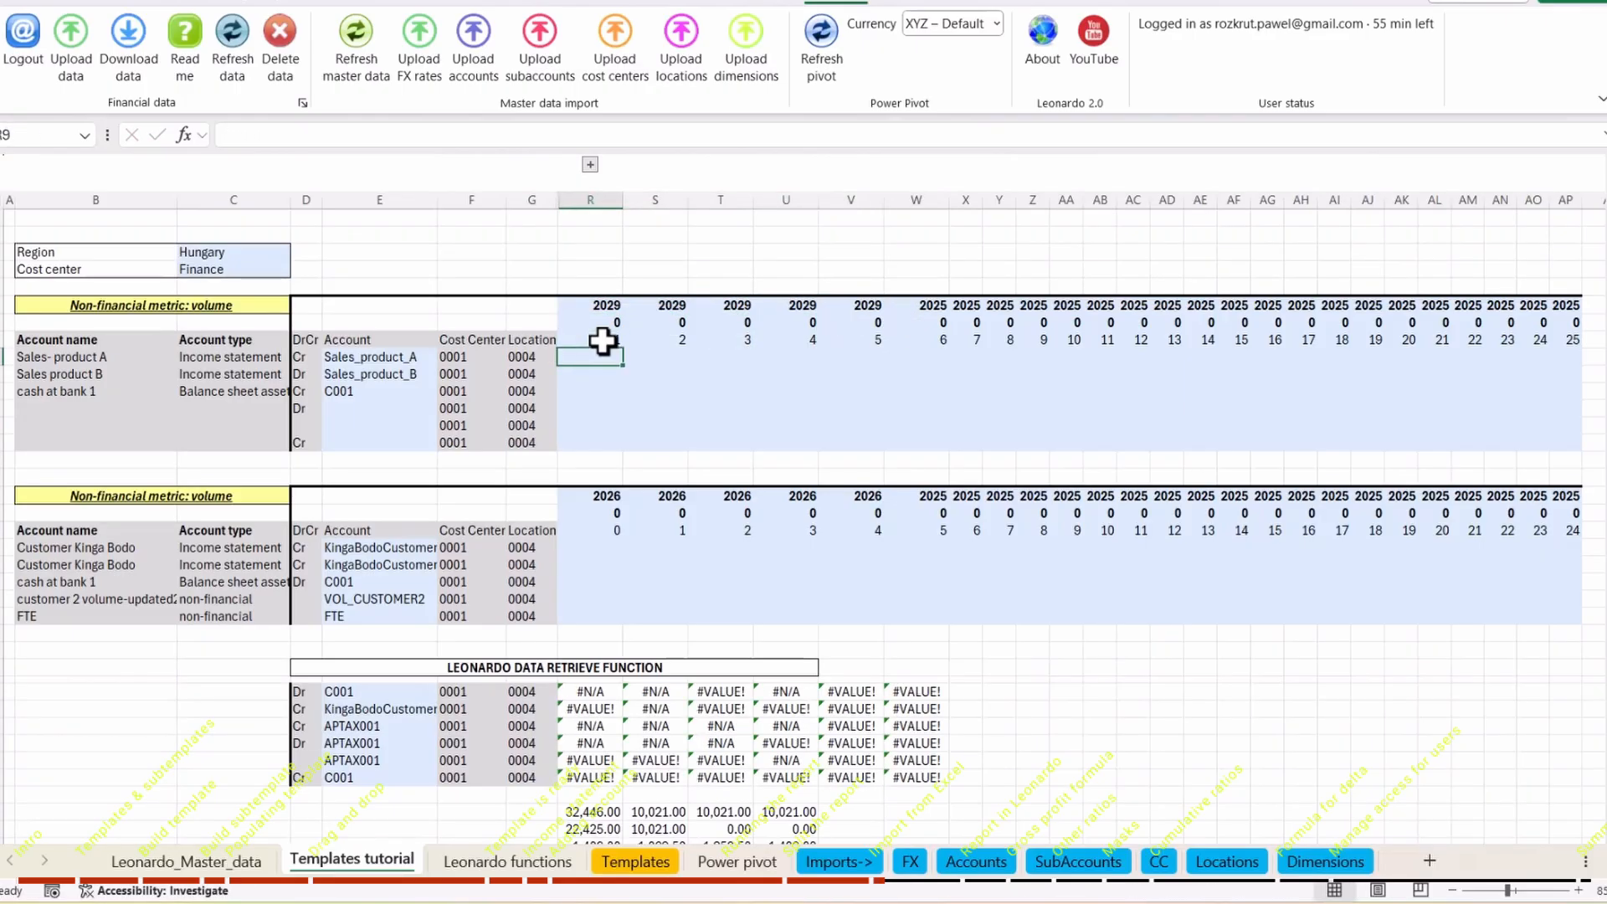
type("10")
key("Return")
type("20")
key("Return")
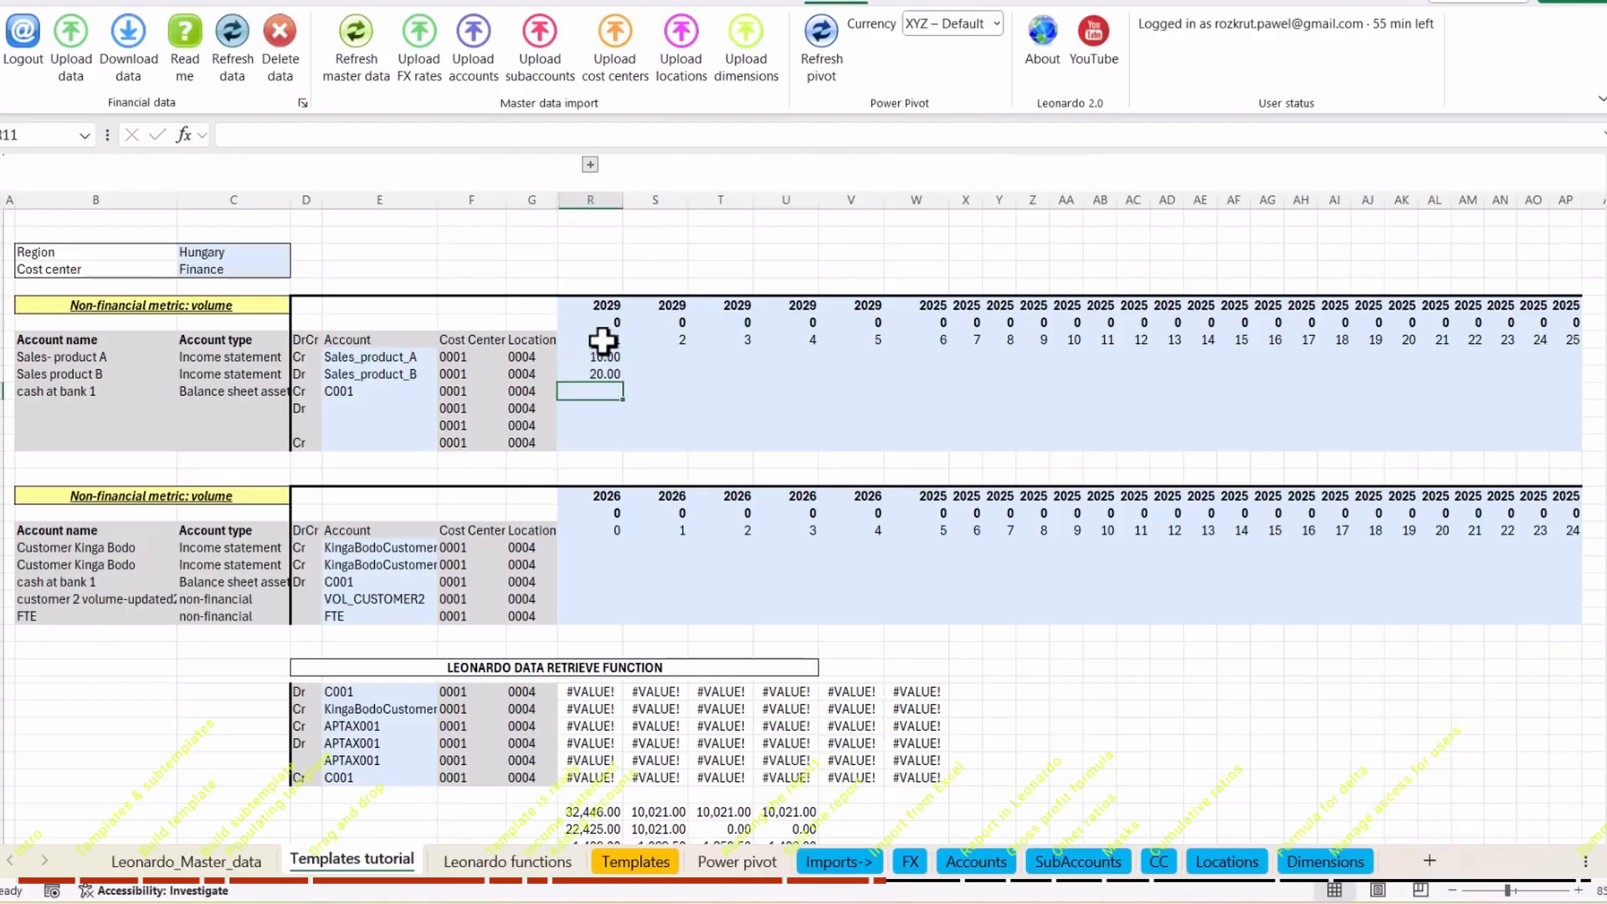
Calculate the C001 amount for period 2 with a SUM of S9:S10.
key("Right")
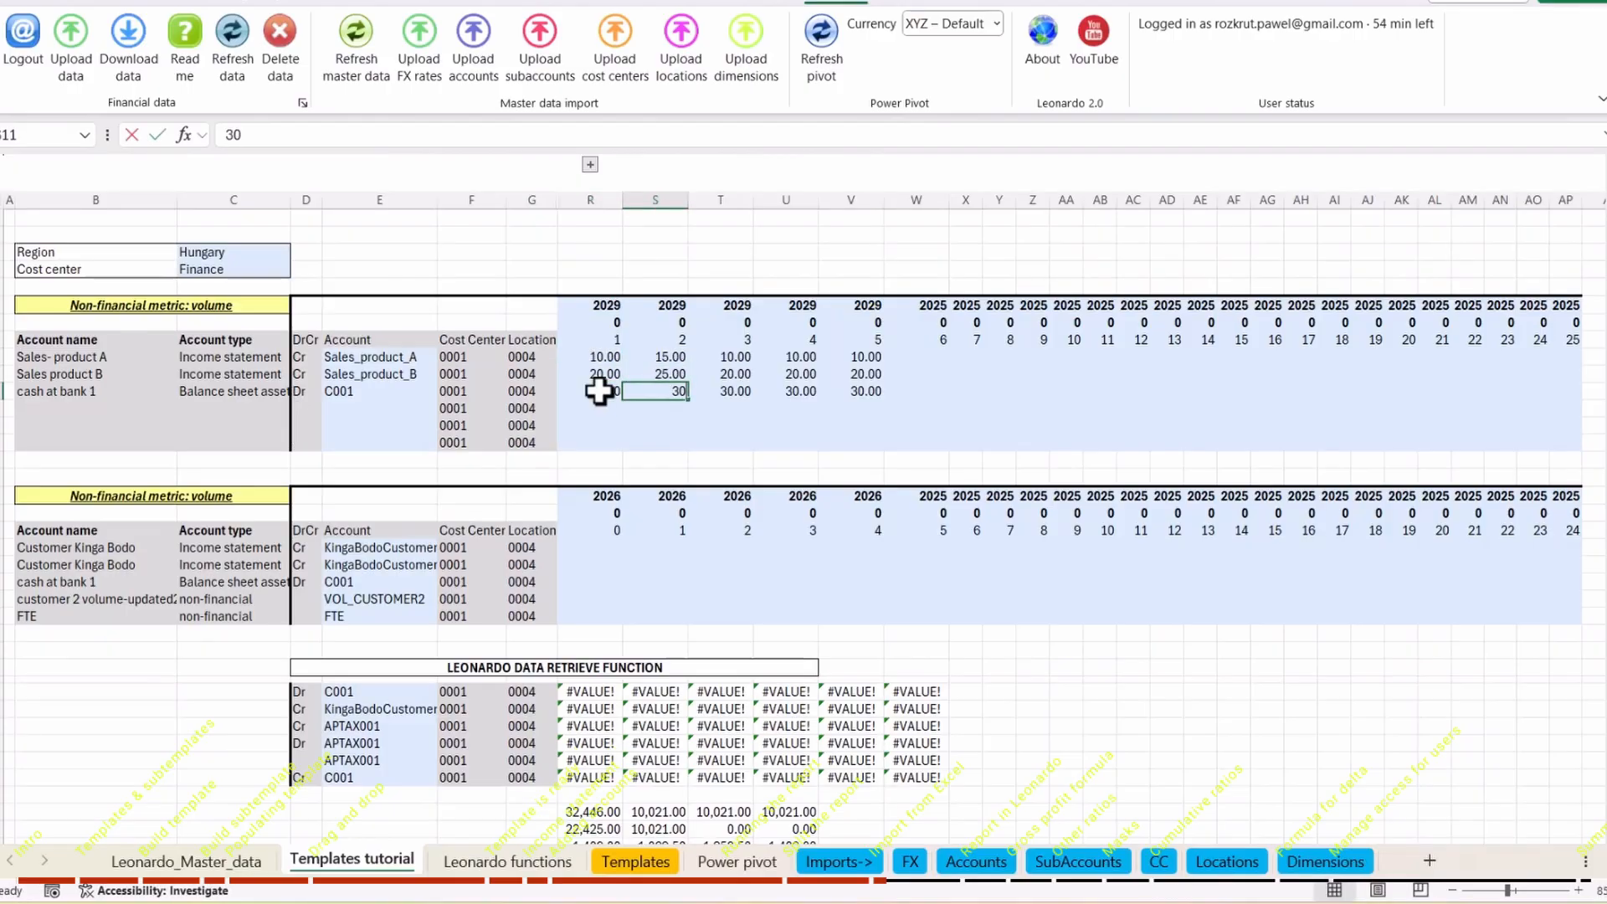
type("=sum(")
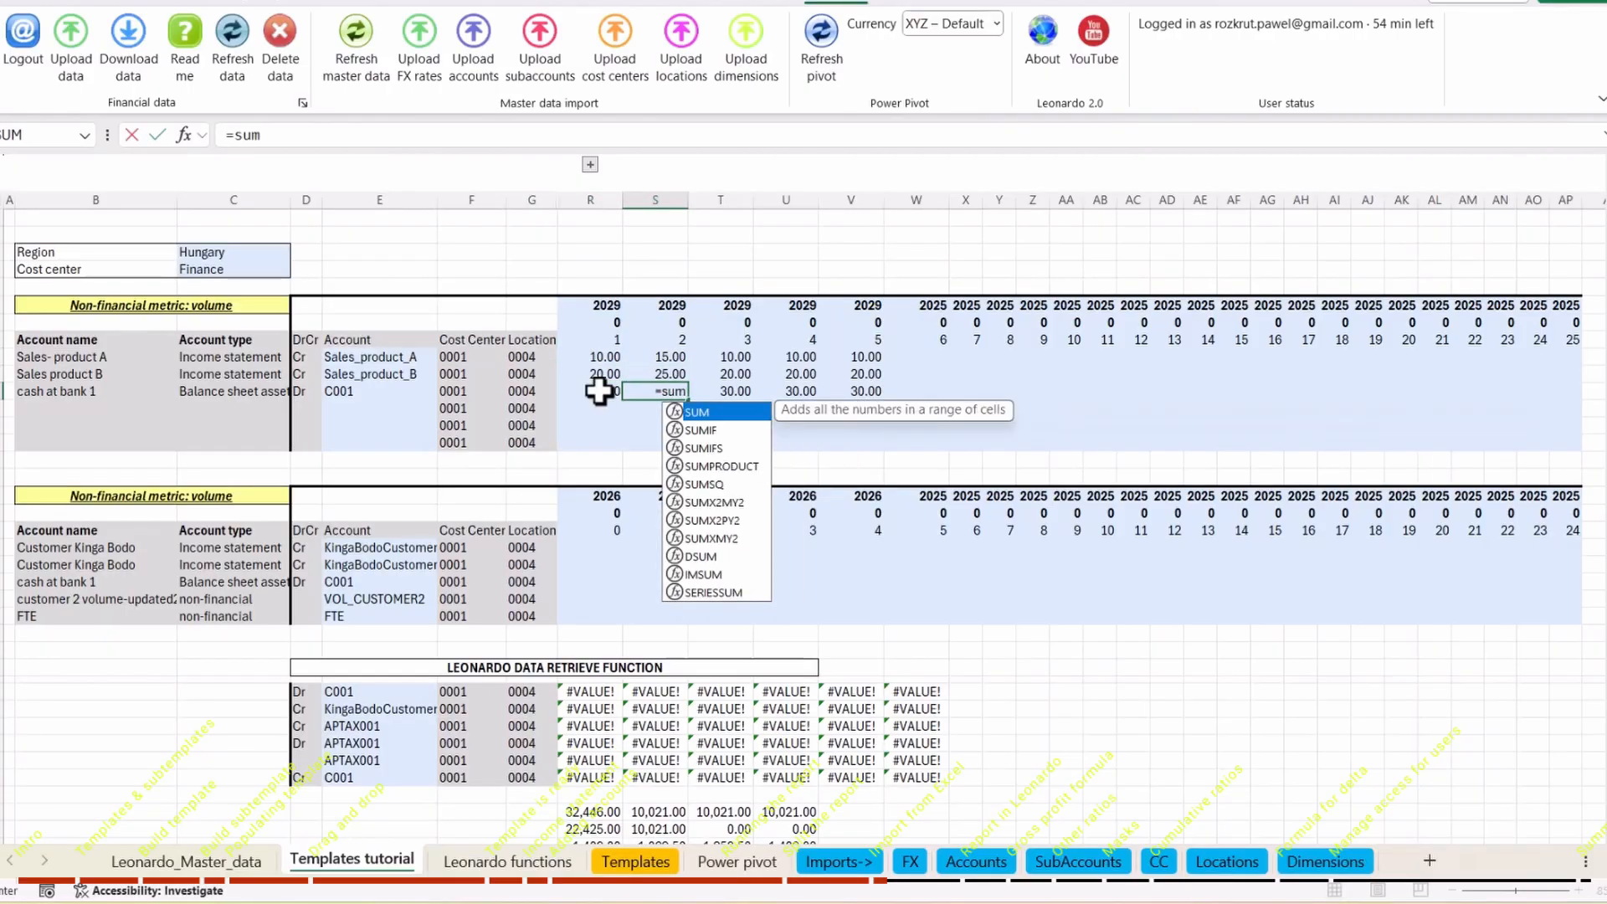
key("Up")
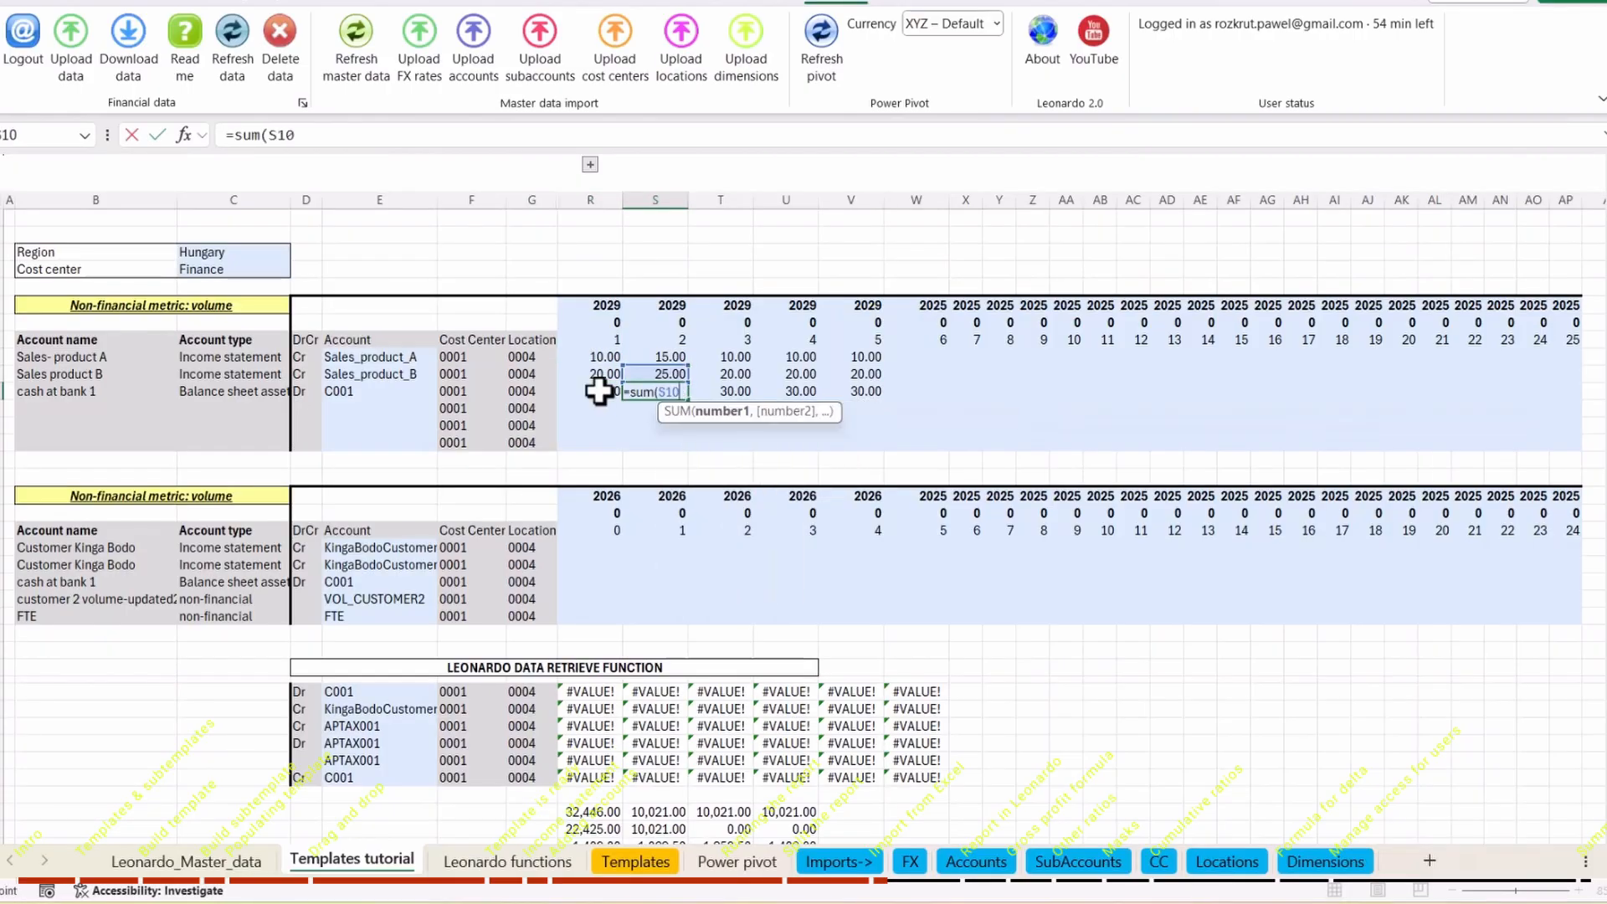
key("shift+Up")
key("Return")
key("Up")
Copy the SUM formula across the C001 row for periods 1 to 5.
key("ctrl+c")
key("Left")
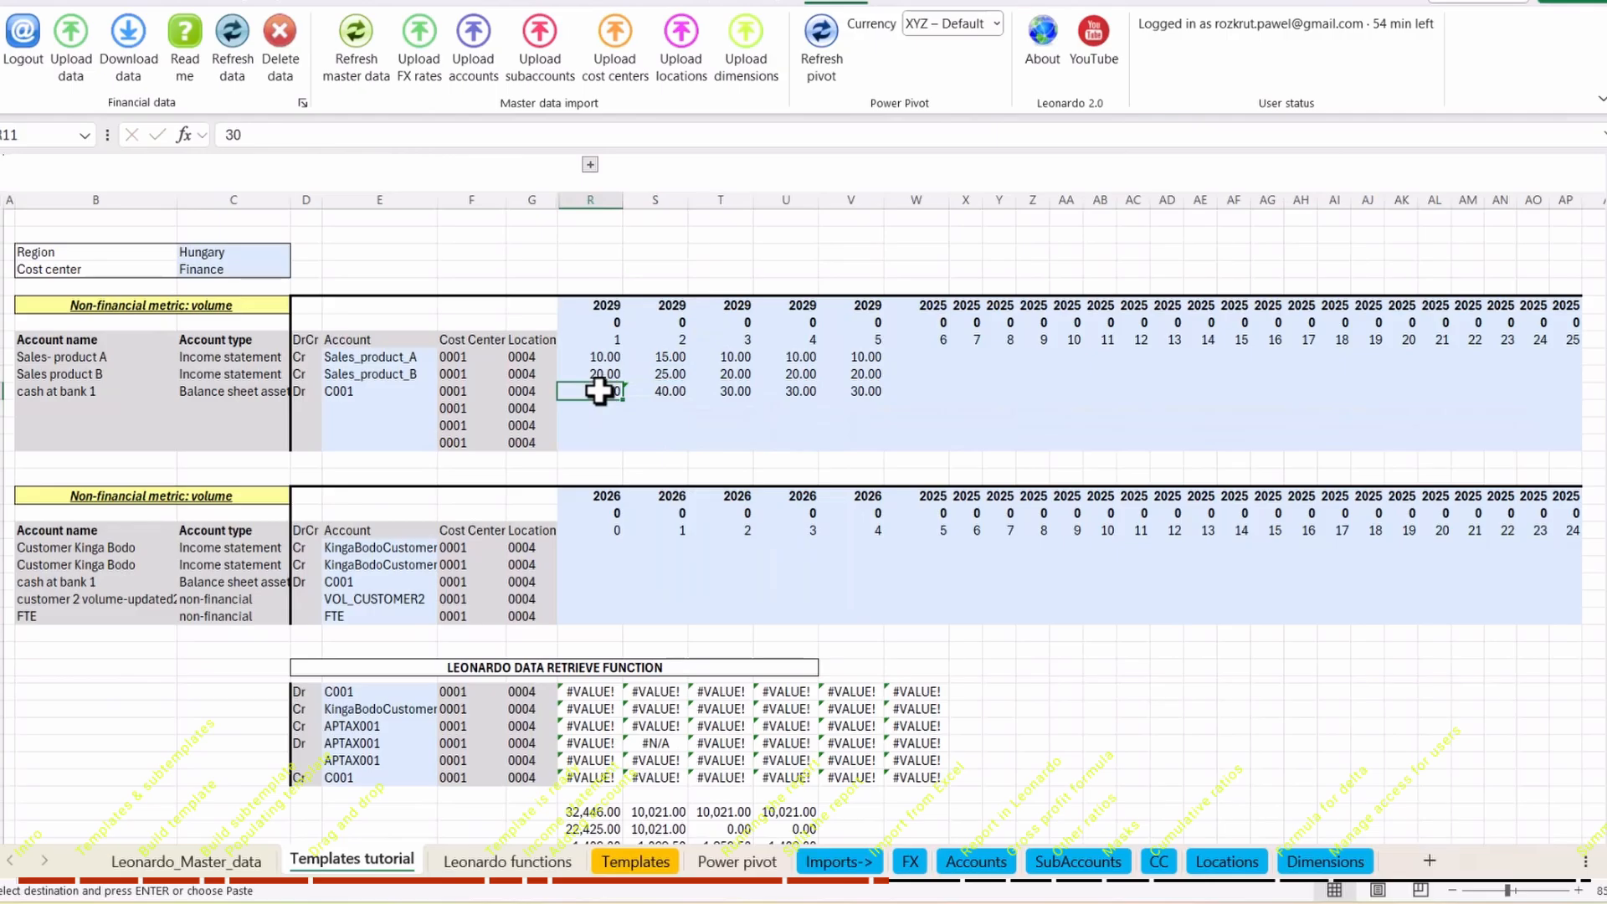
key("ctrl+v")
key("shift+Right")
key("shift+Right")
key("shift+Right")
key("shift+Right")
key("ctrl+v")
key("Right")
key("Right")
key("Right")
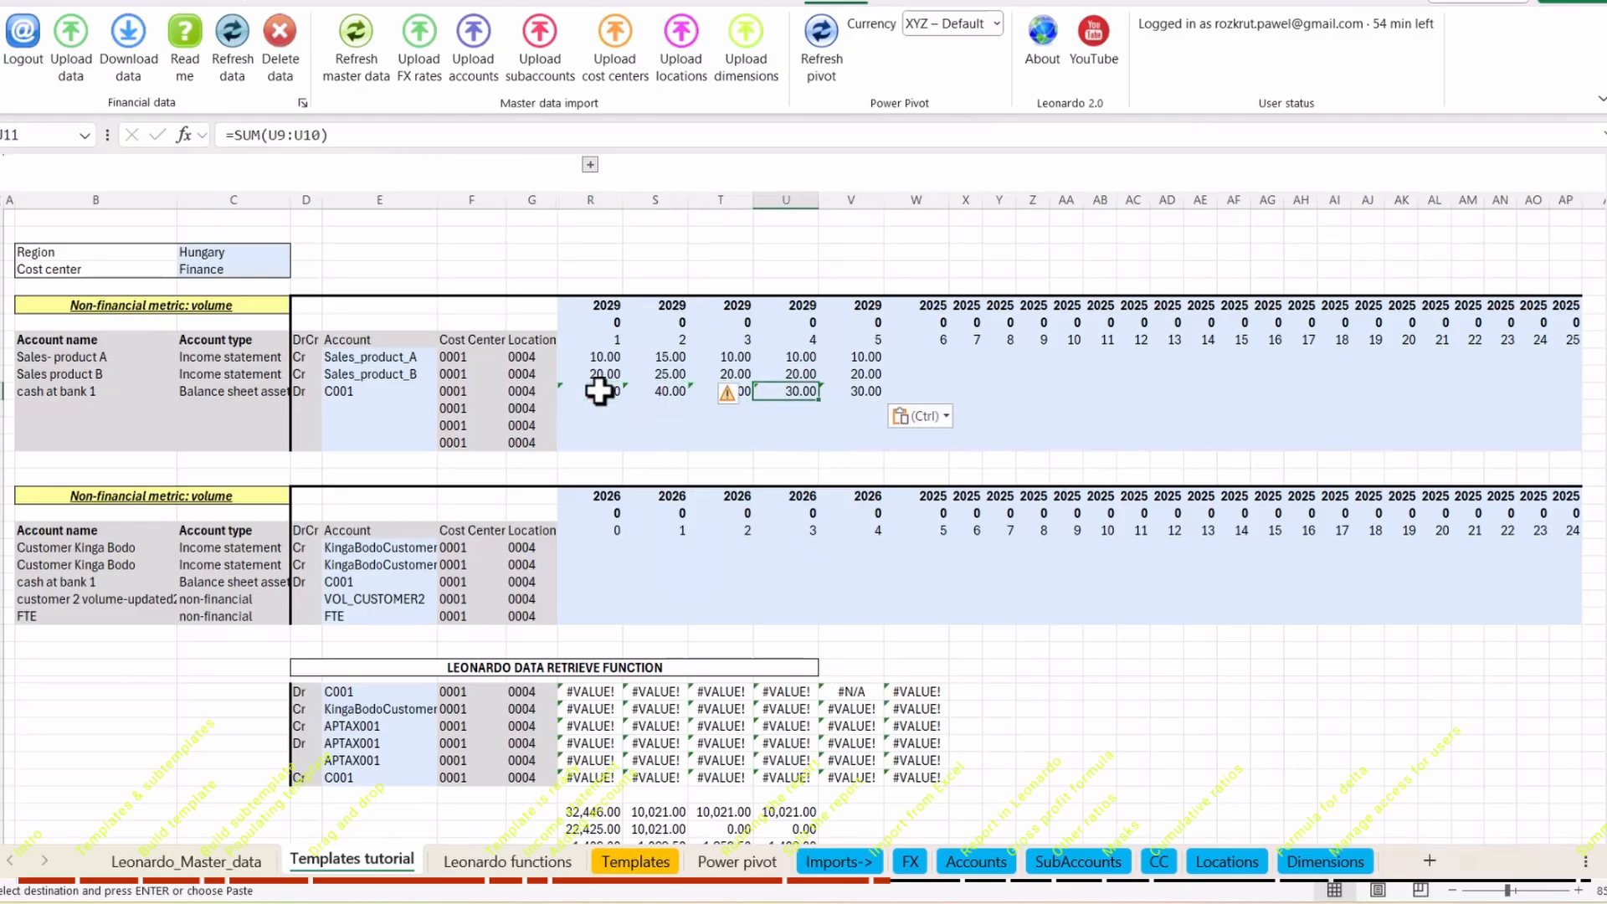
key("Escape")
Set Sales_product_A and Sales_product_B to 12 and 24 in period 3, 67 and 89 in period 4, and 111 and 123 in period 5.
key("Up")
key("Up")
key("Left")
type("12")
key("Return")
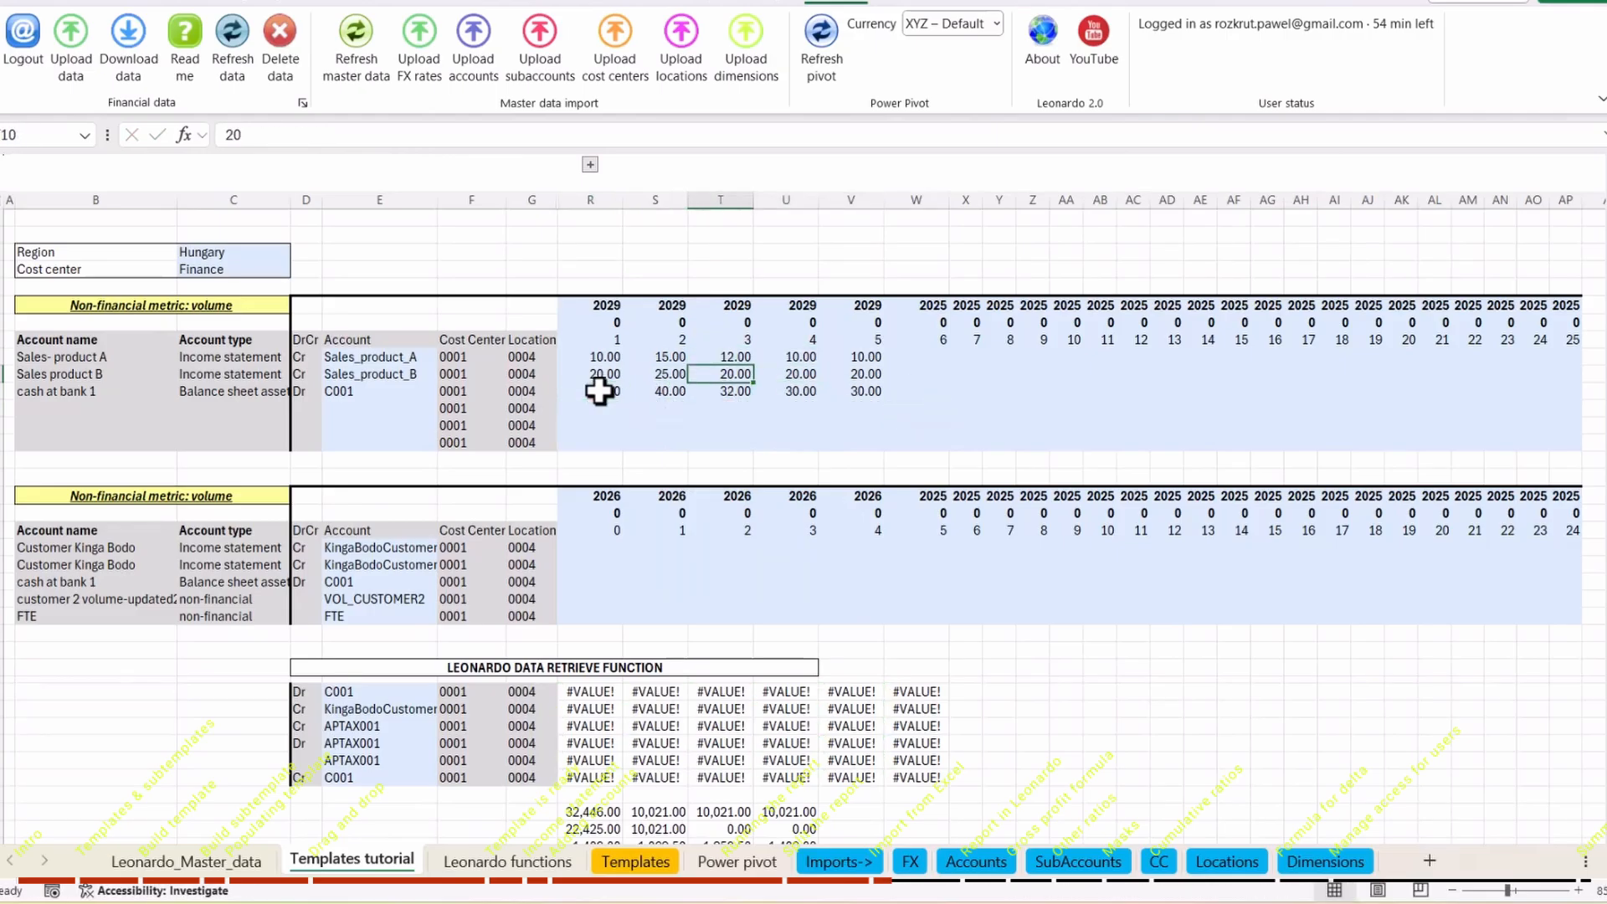
type("24")
key("Tab")
key("Up")
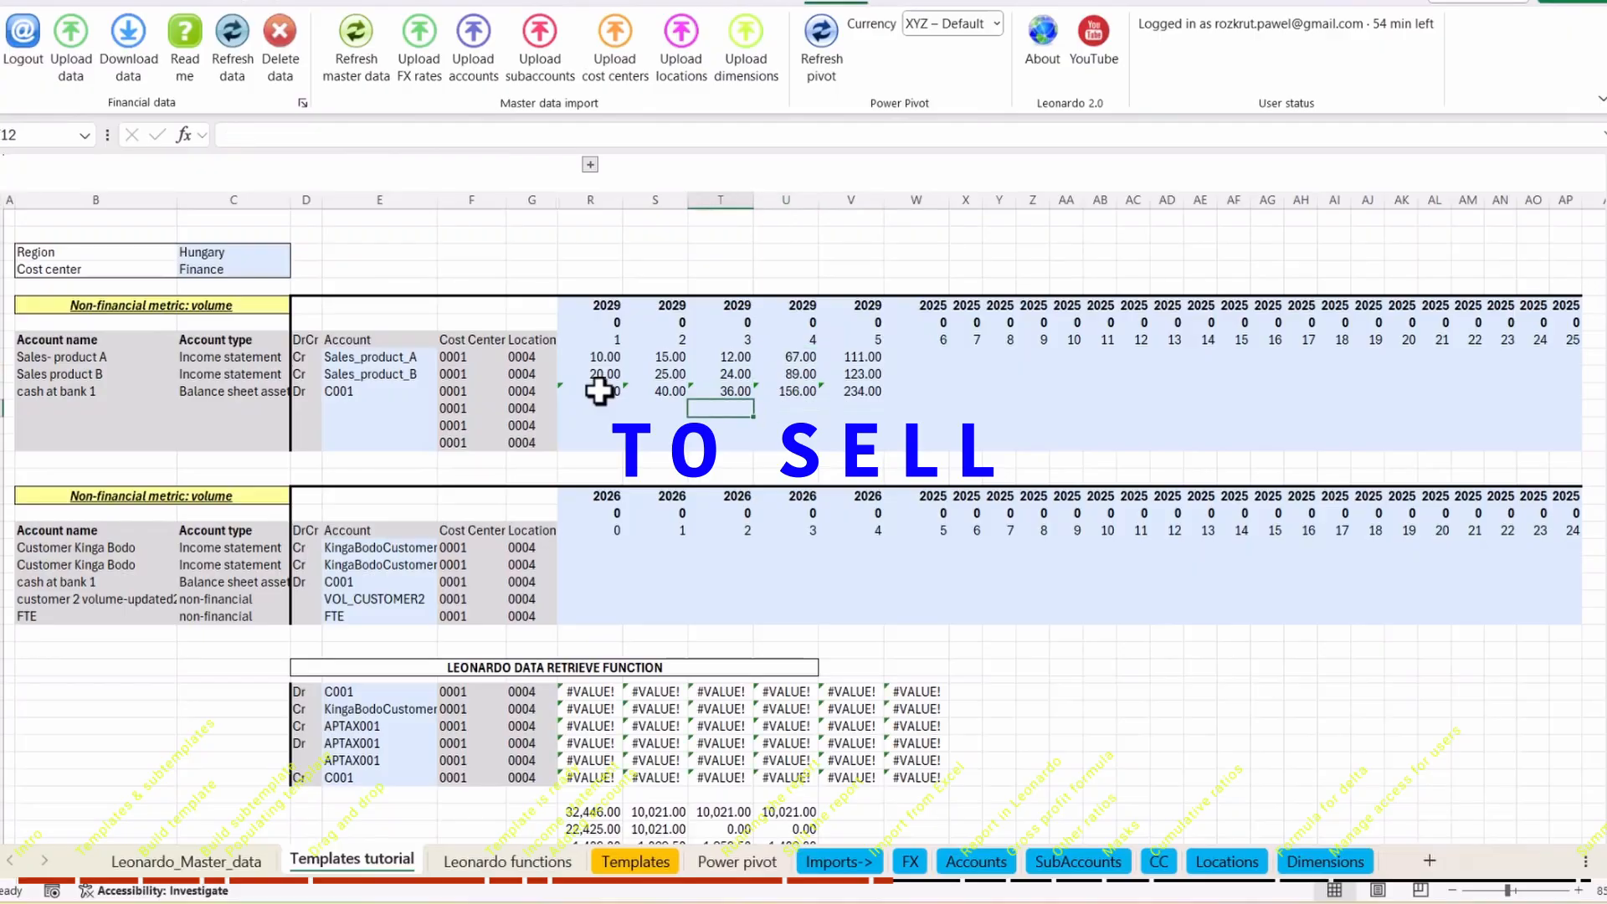
Set the DrCr flag to Dr for the C001 row and to Cr for the second row below it.
key("Left")
key("Left")
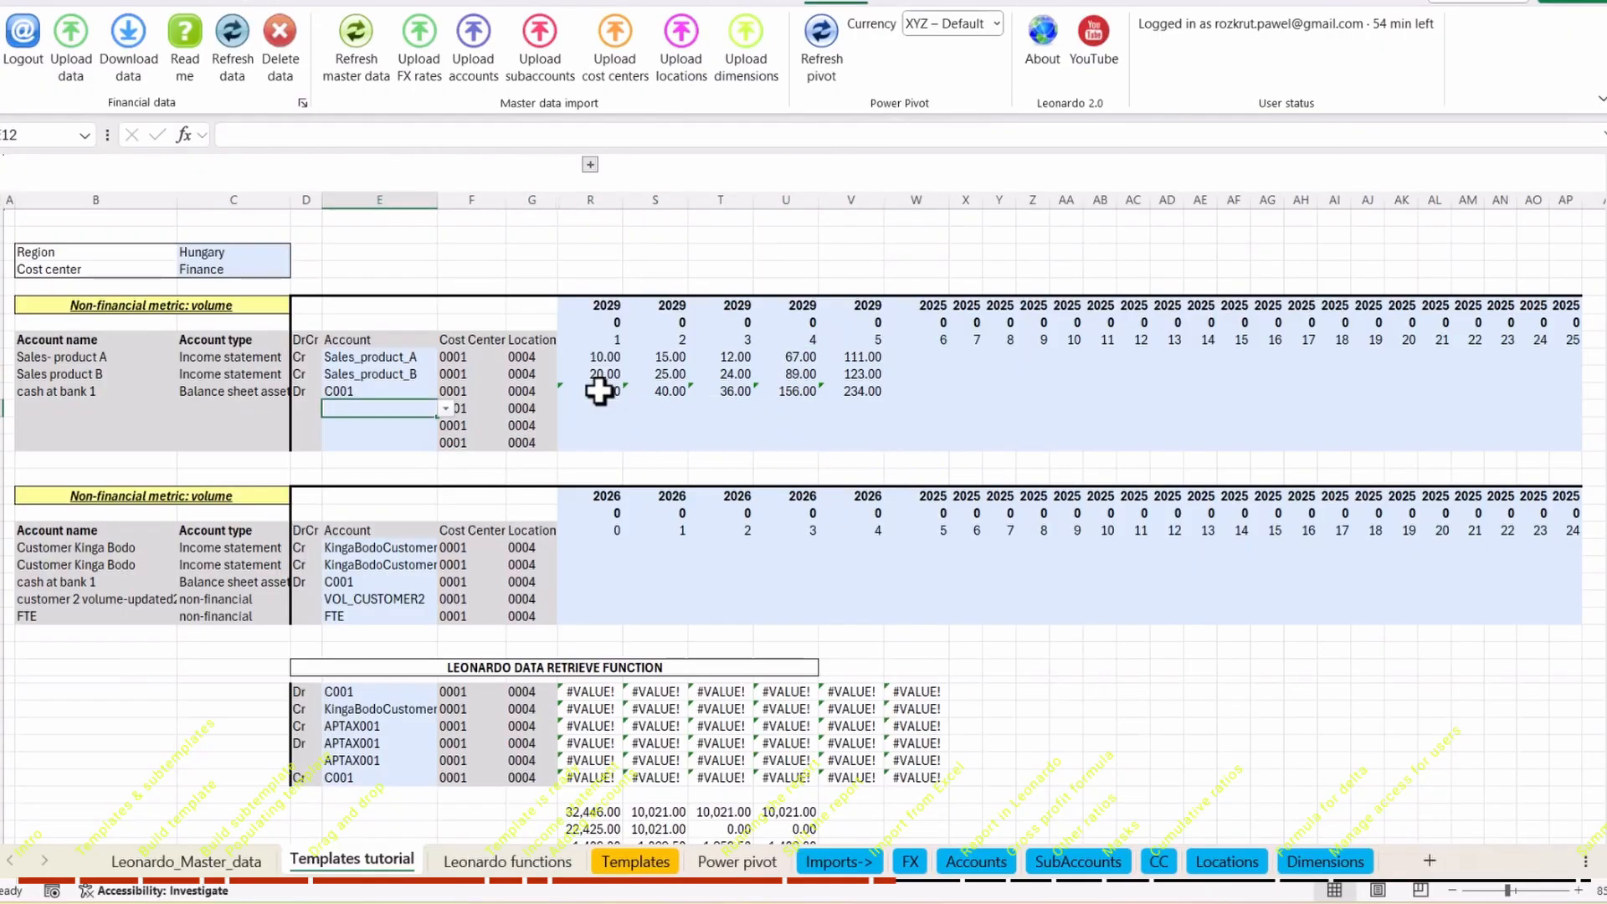
key("Left")
type("Dr")
key("Return")
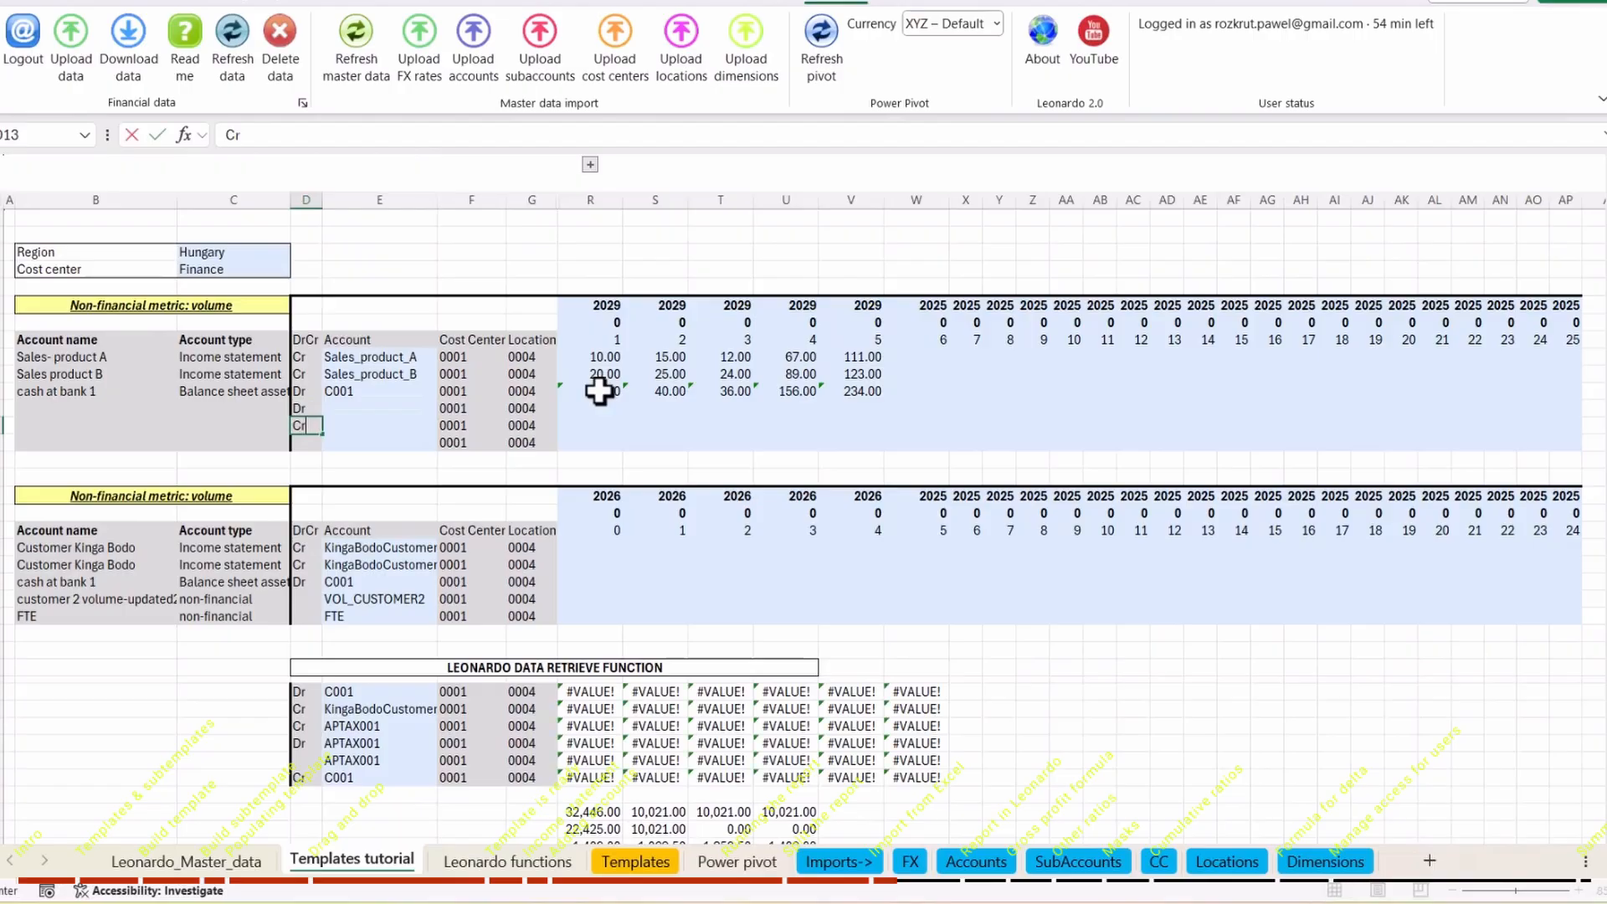
type("Cr")
key("Tab")
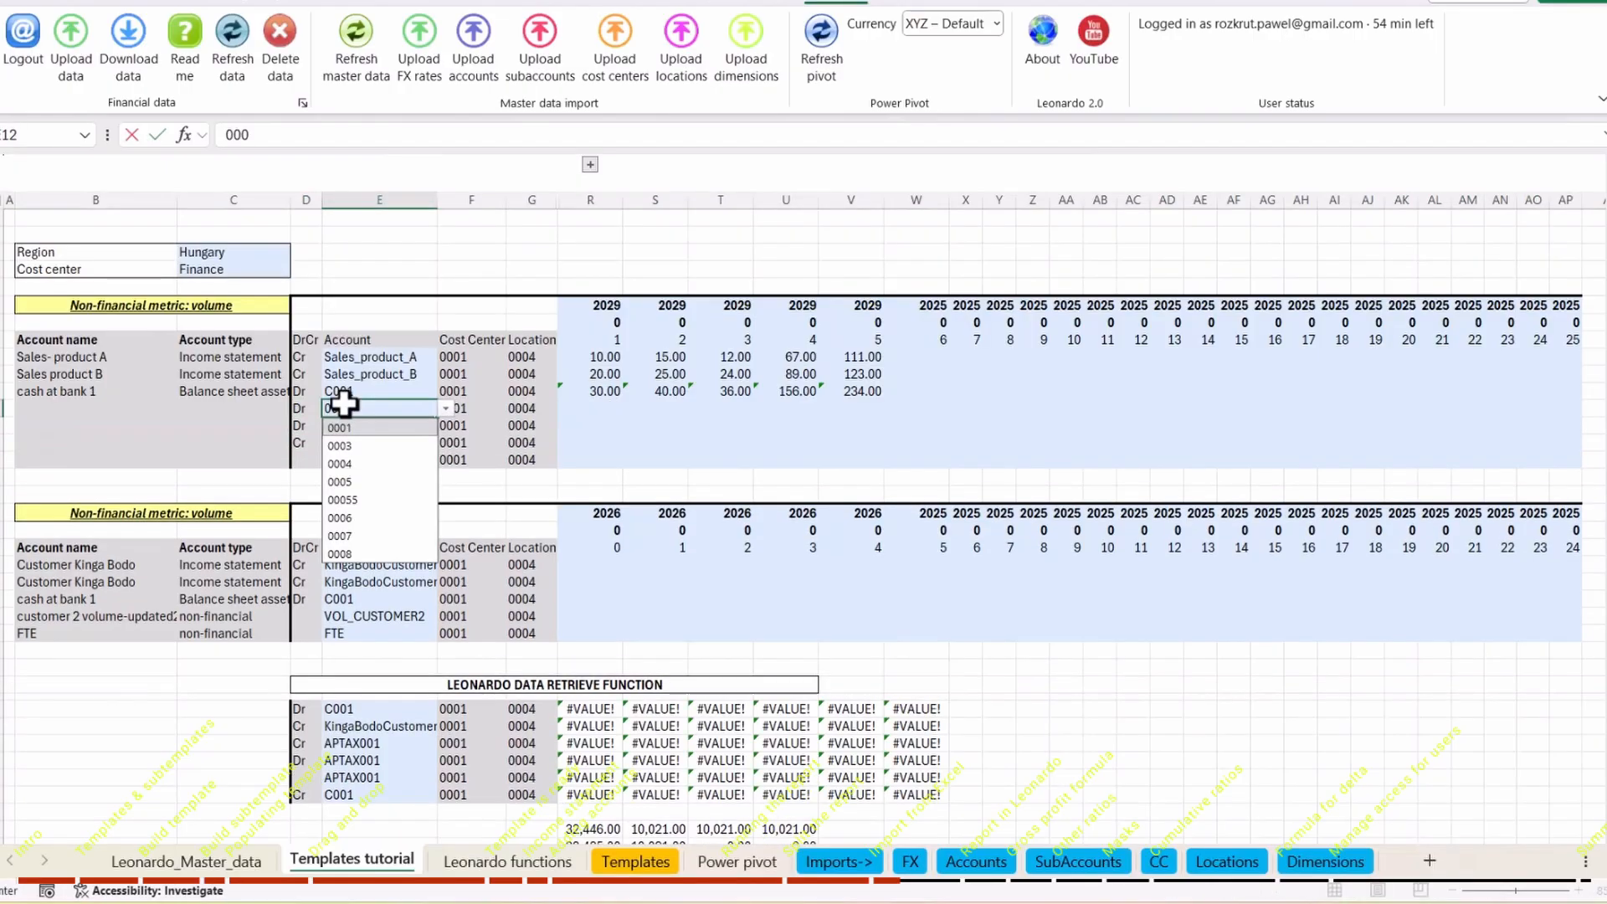
Enter COGS accounts 0004 and 0005 in the two Dr rows below C001.
key("Down")
key("Up")
key("Down")
key("Down")
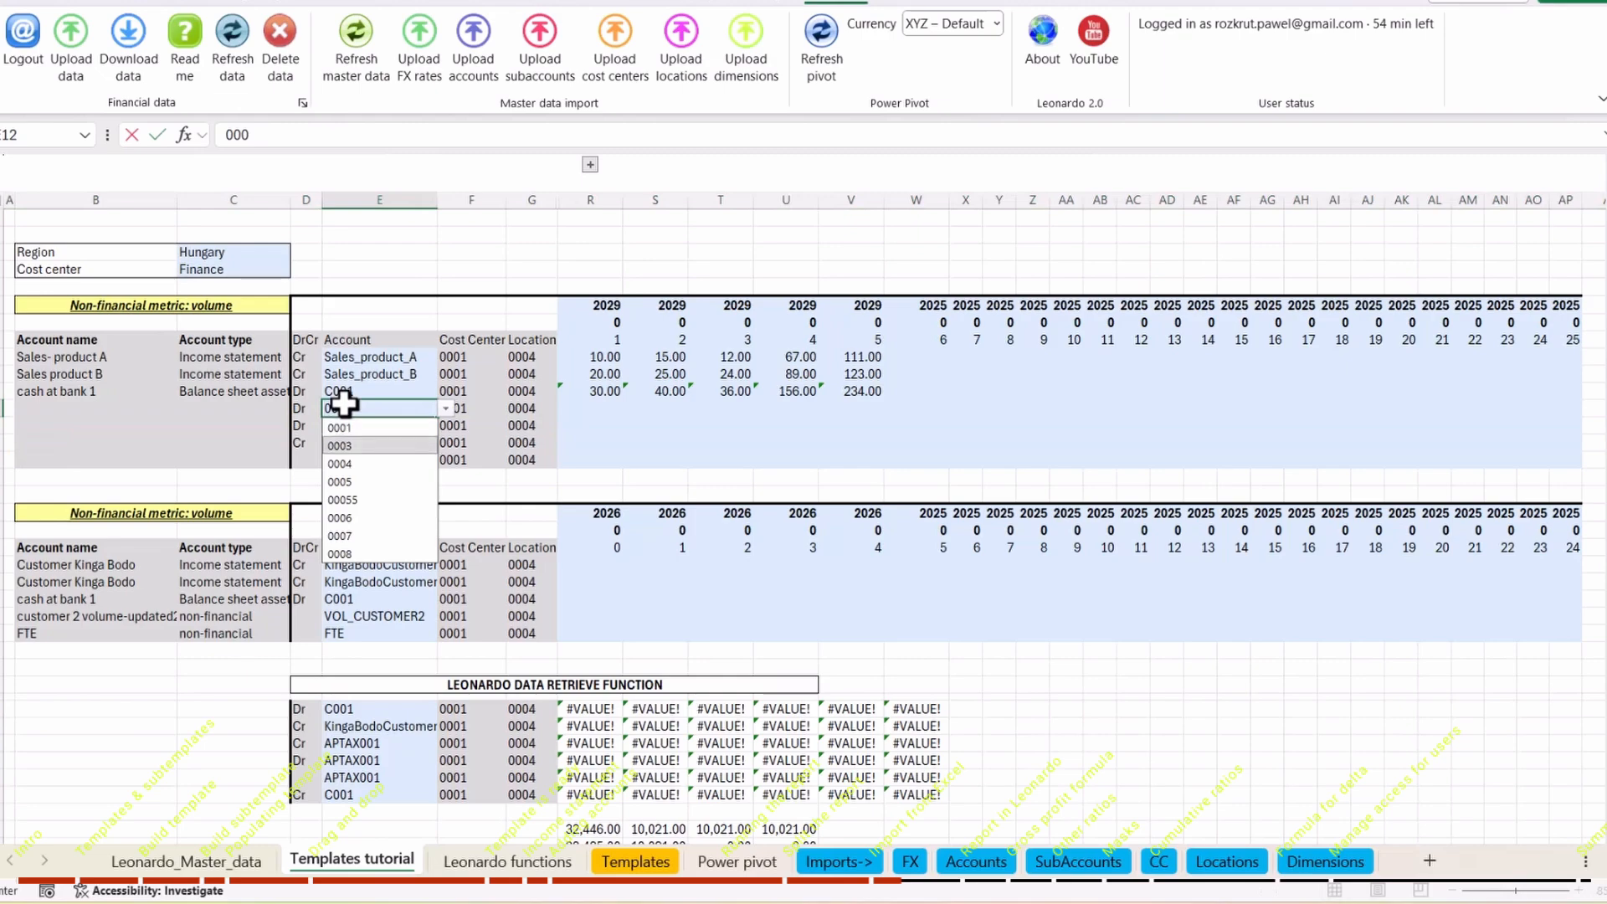
key("Return")
type("0005")
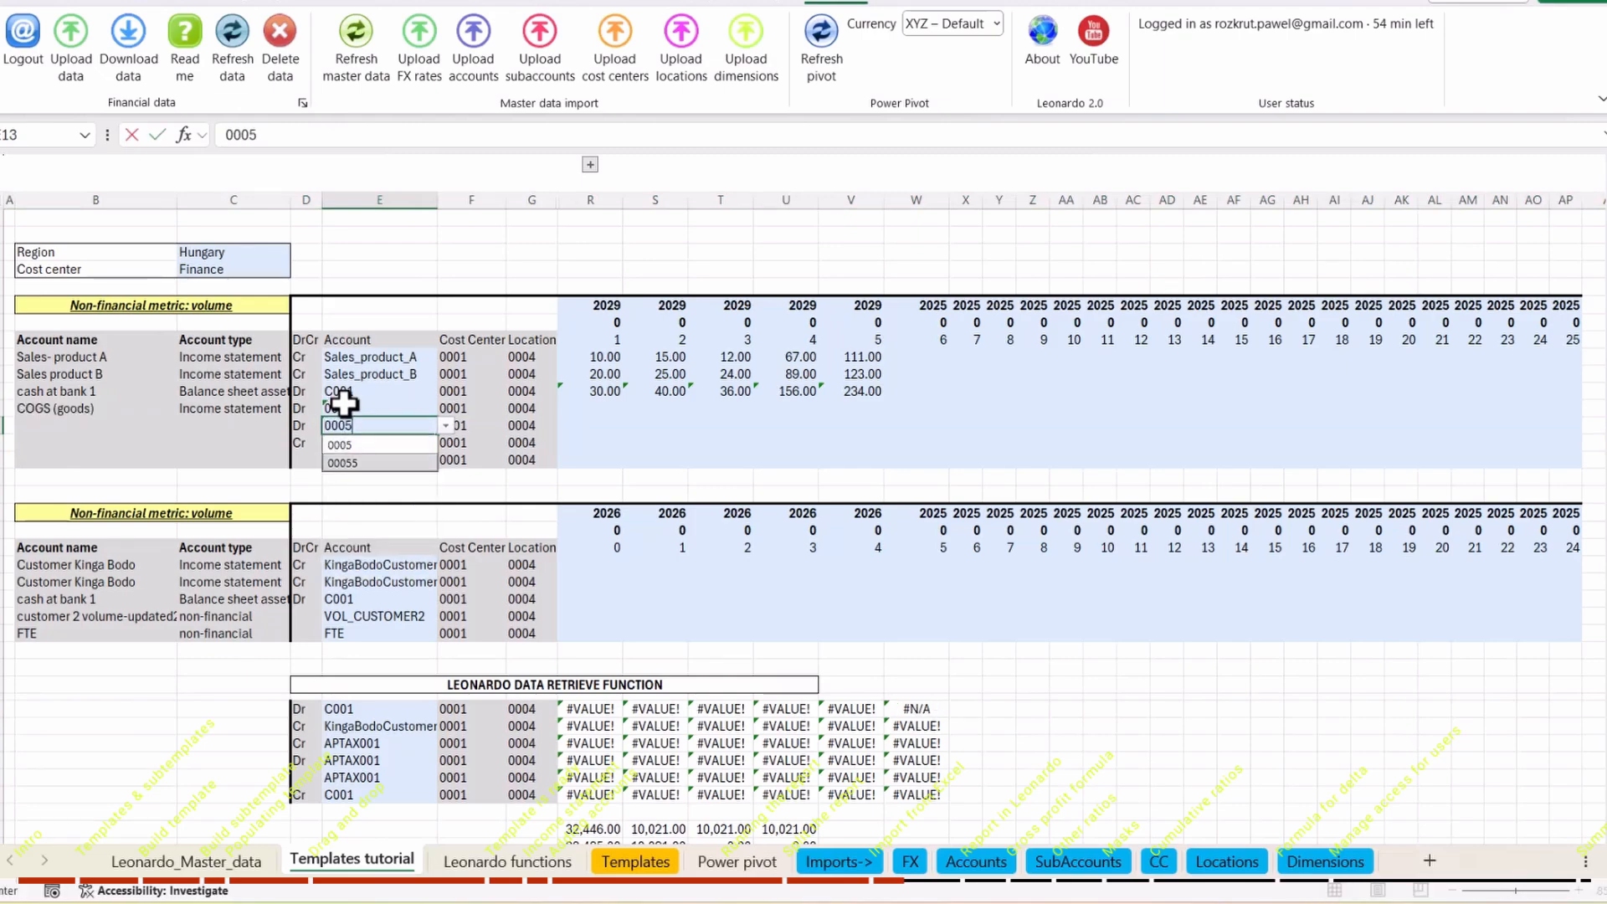
key("Return")
key("Up")
key("Up")
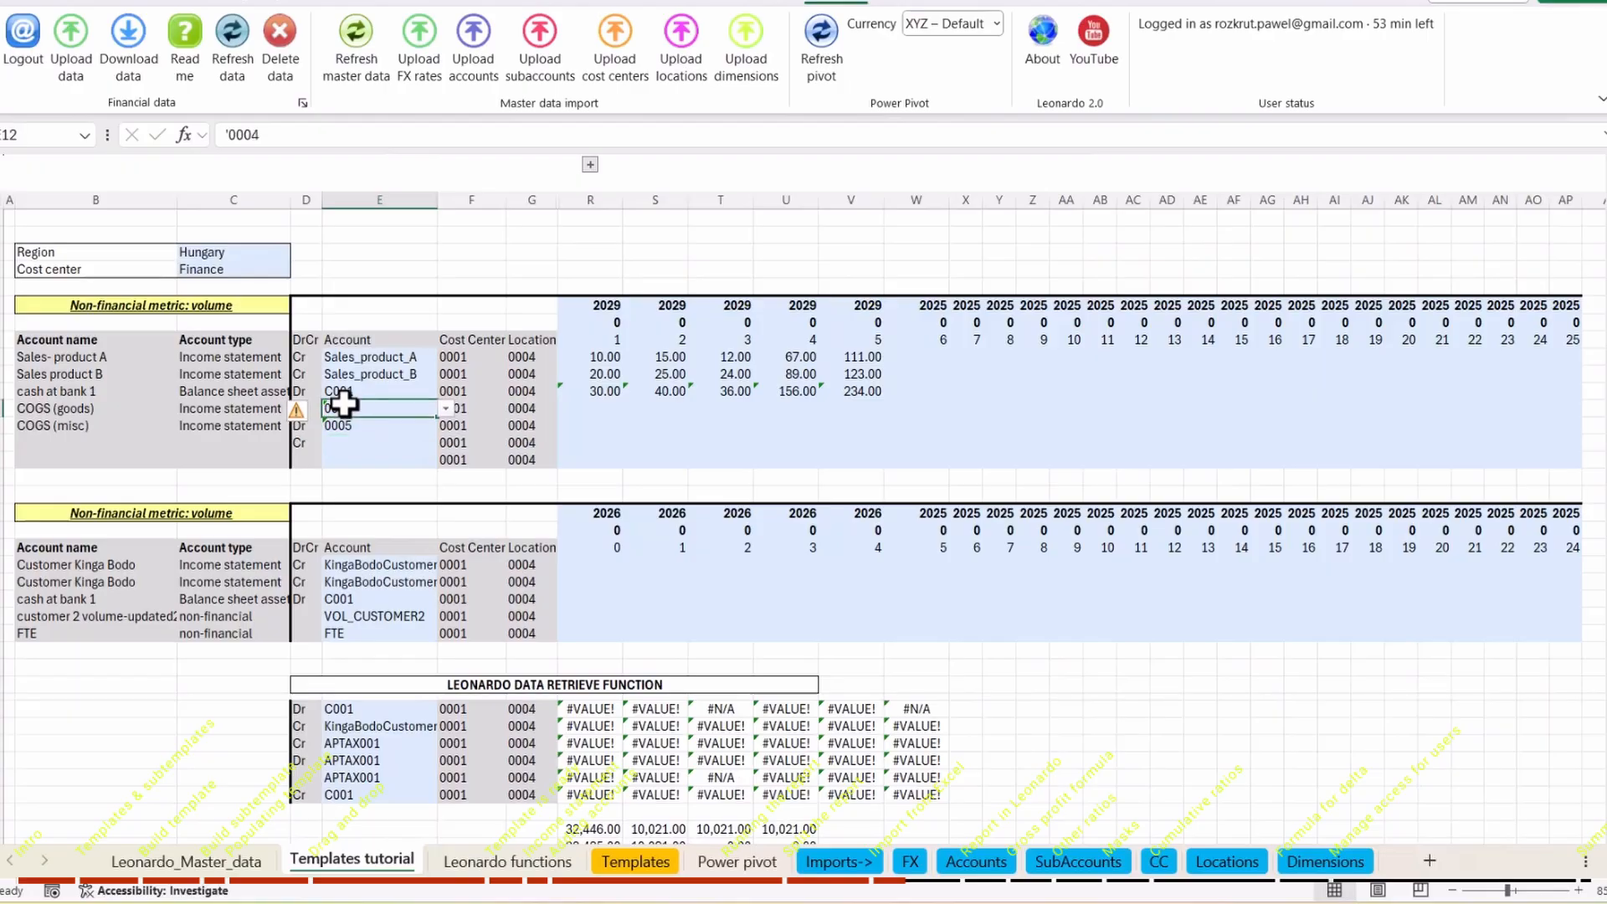
key("Down")
key("Down")
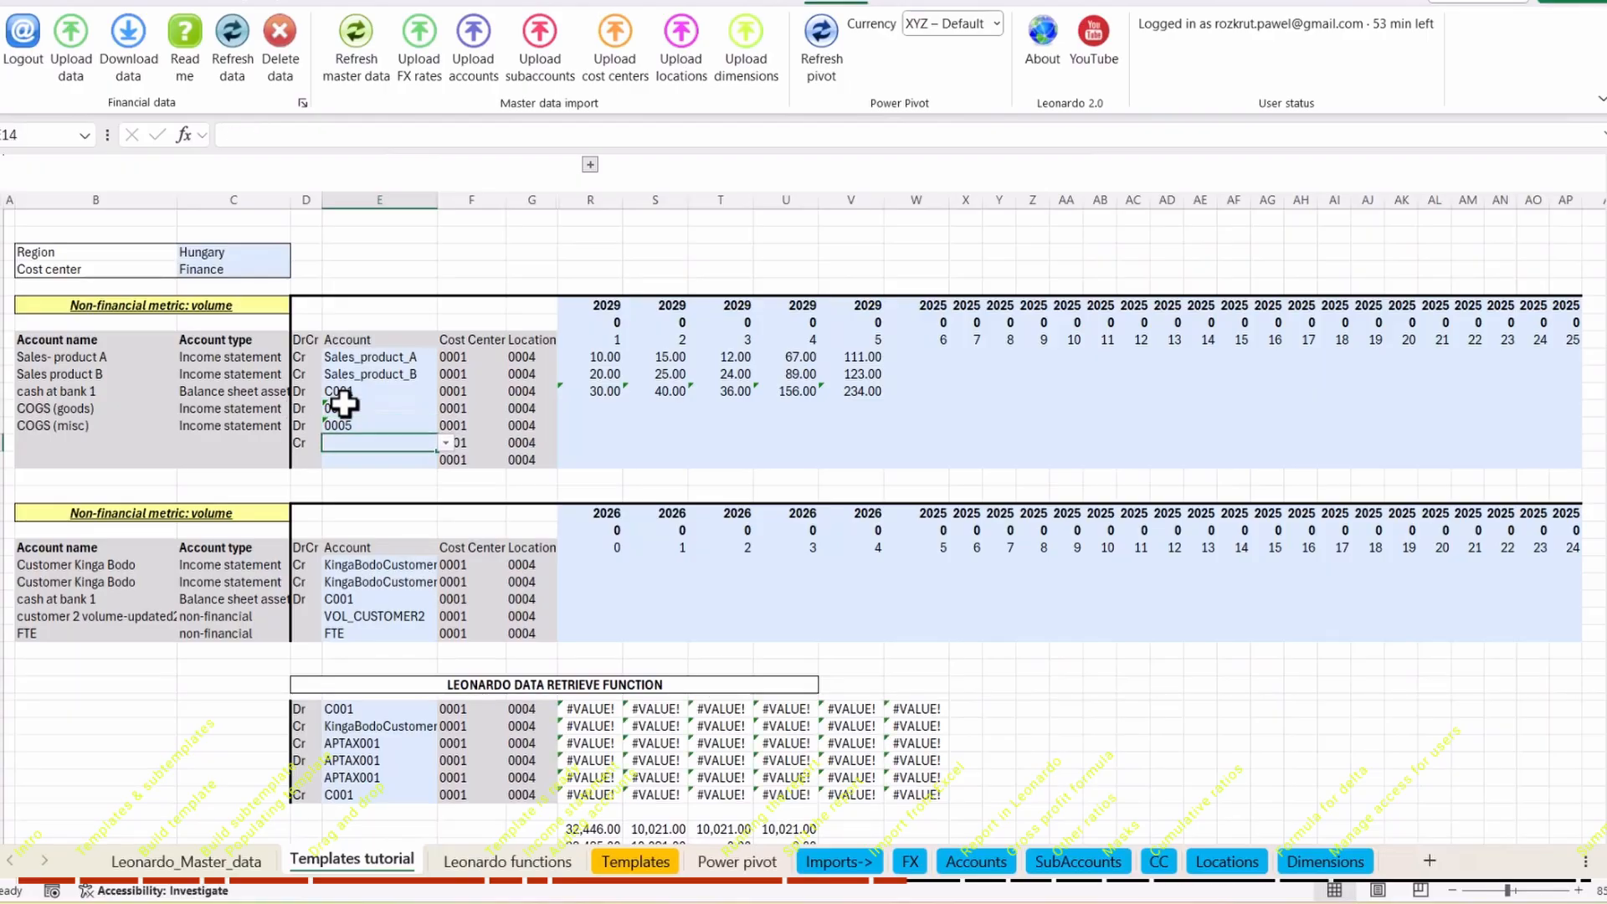
Enter account INV001 in the Cr row below the COGS accounts and view the list of available accounts.
type("inv")
key("Down")
key("Return")
key("Up")
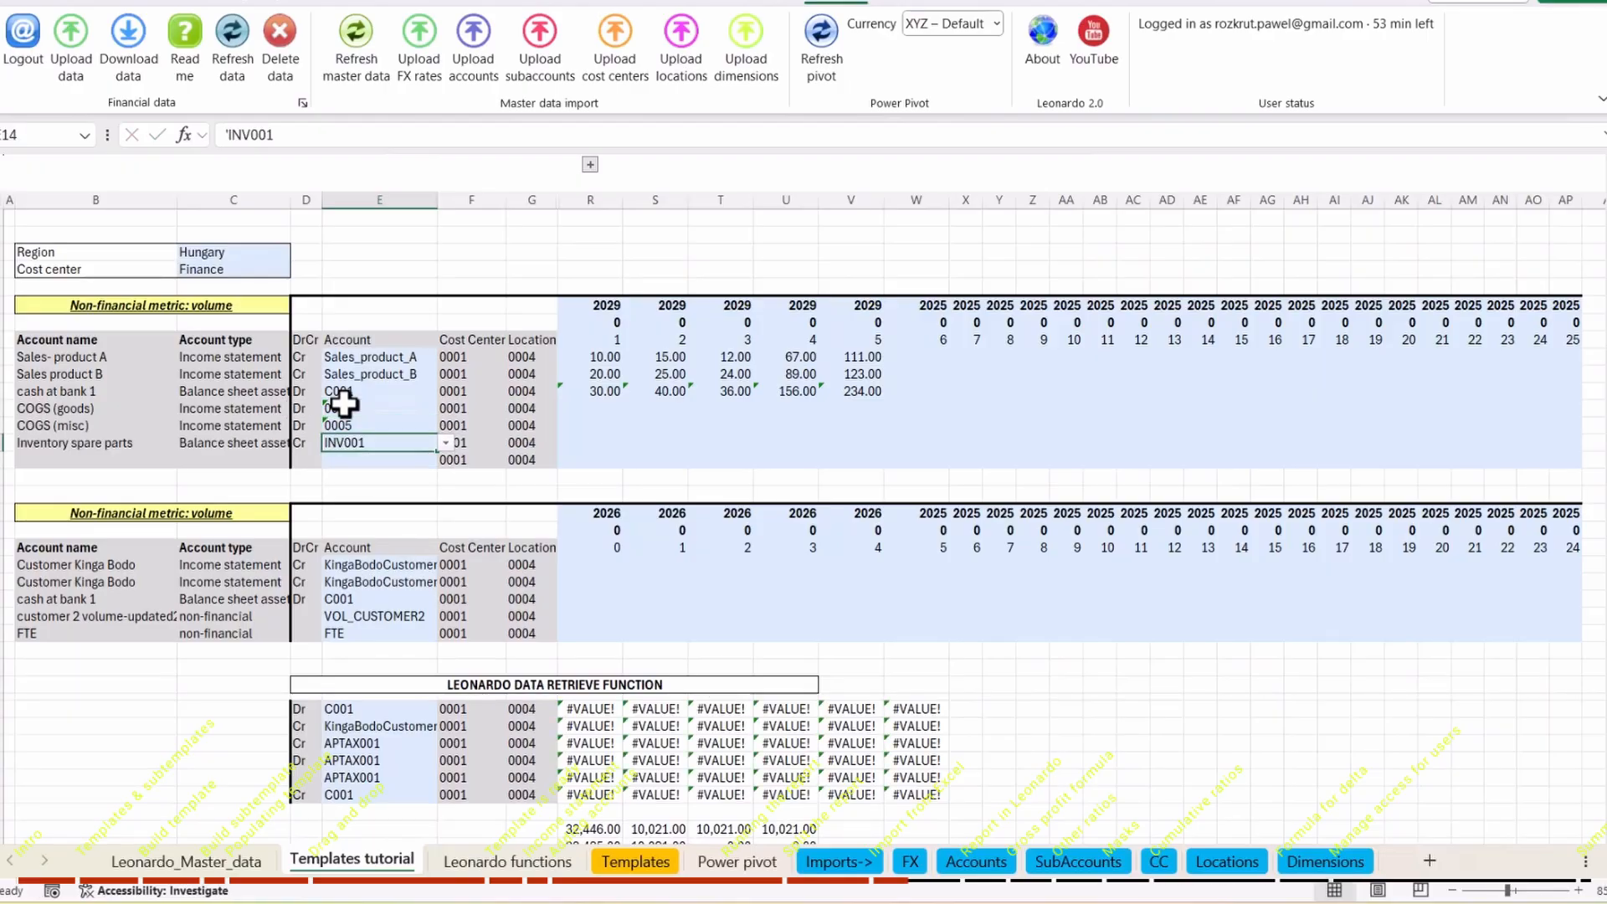
left_click(445, 444)
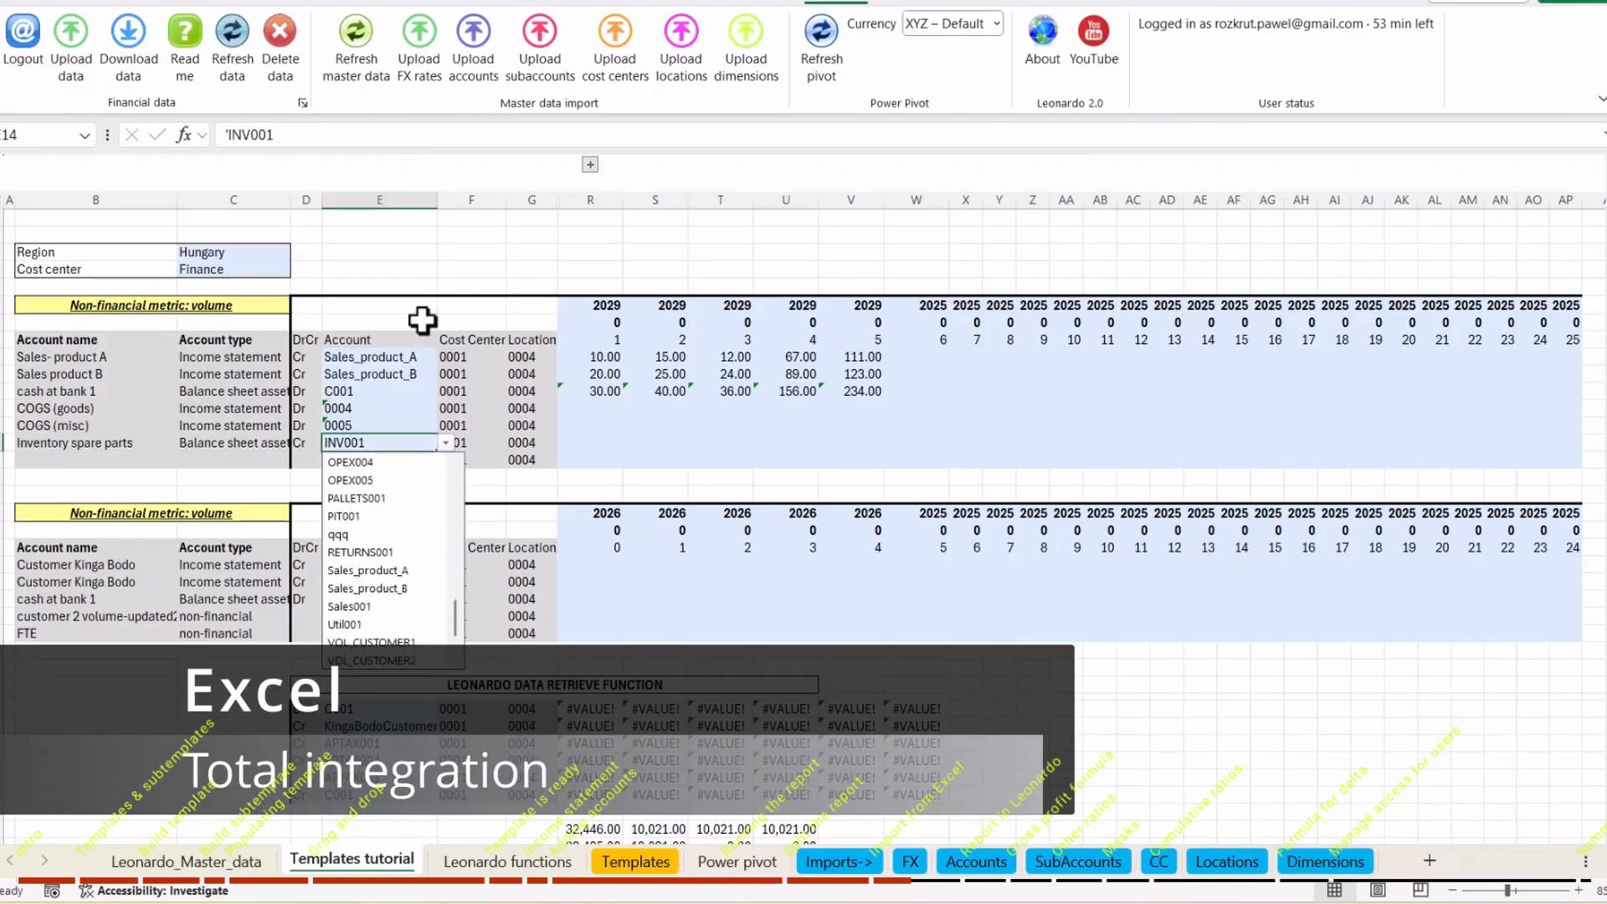
left_click(405, 410)
left_click(425, 441)
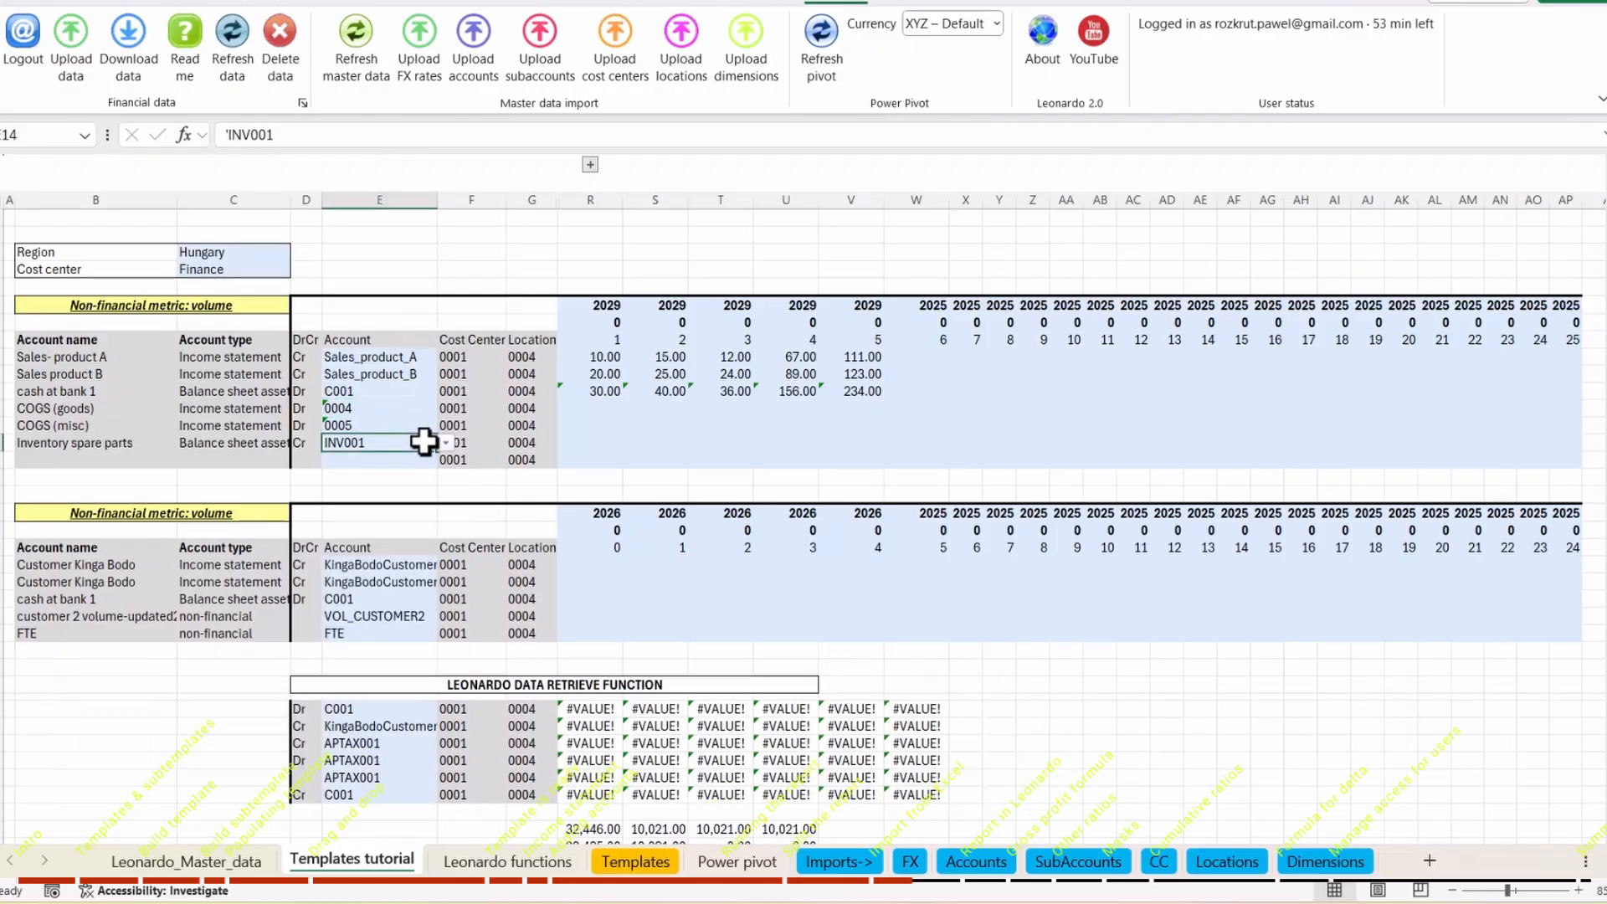
Enter amounts for periods 1 to 5: 5, 7, 9, 25, 500 for account 0004 and 4, 8, 6, 34, 700 for 0005.
left_click(594, 410)
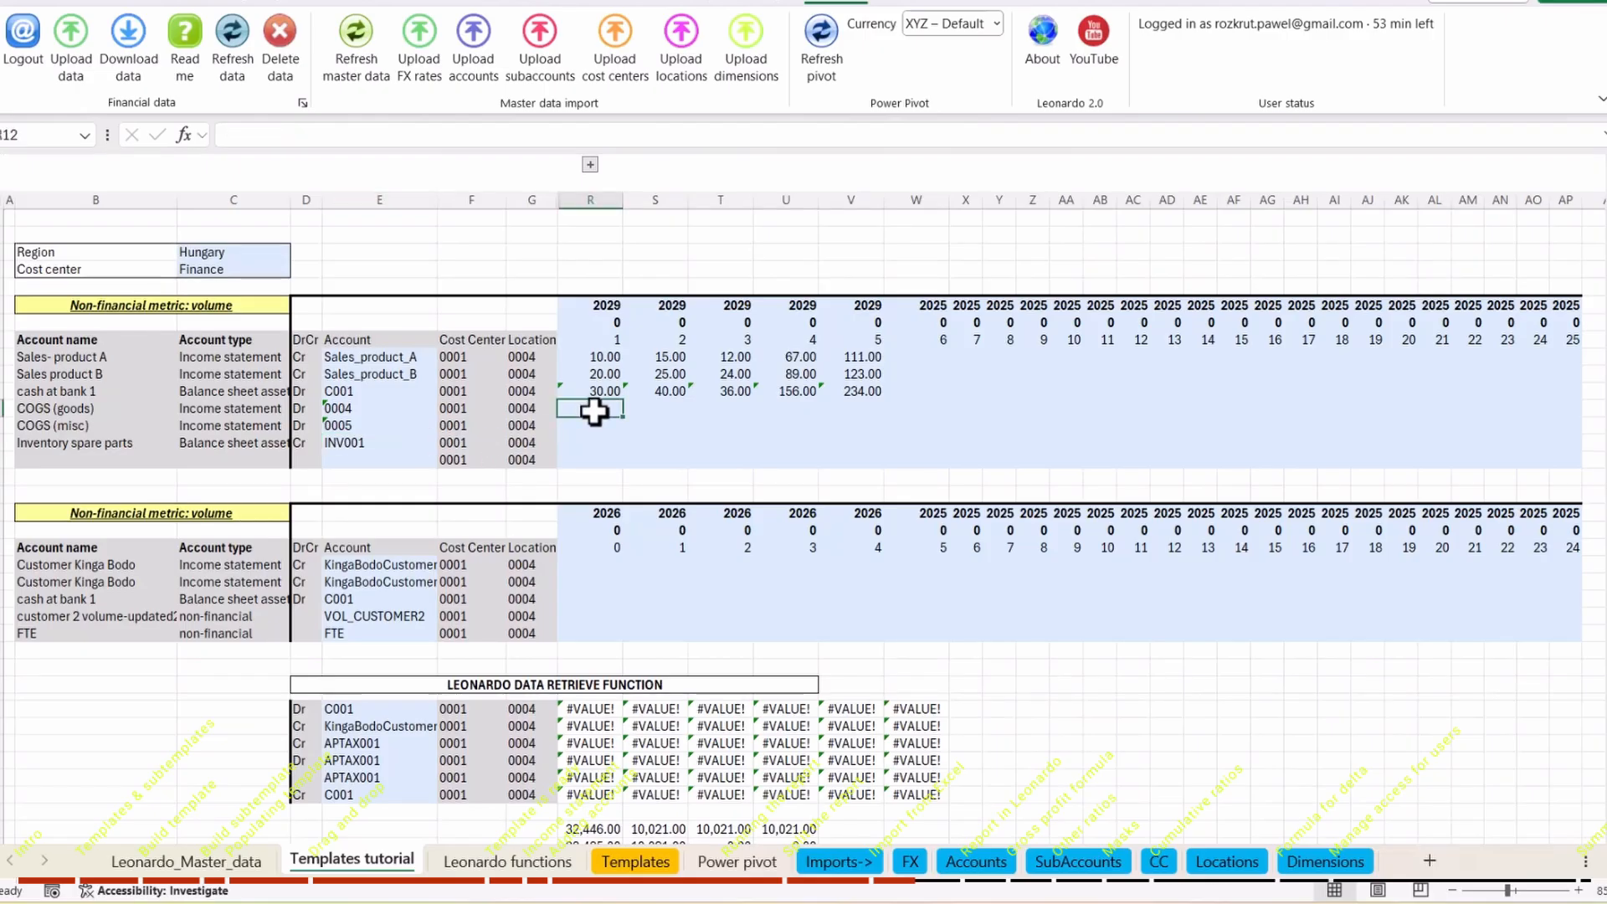
type("5")
key("Down")
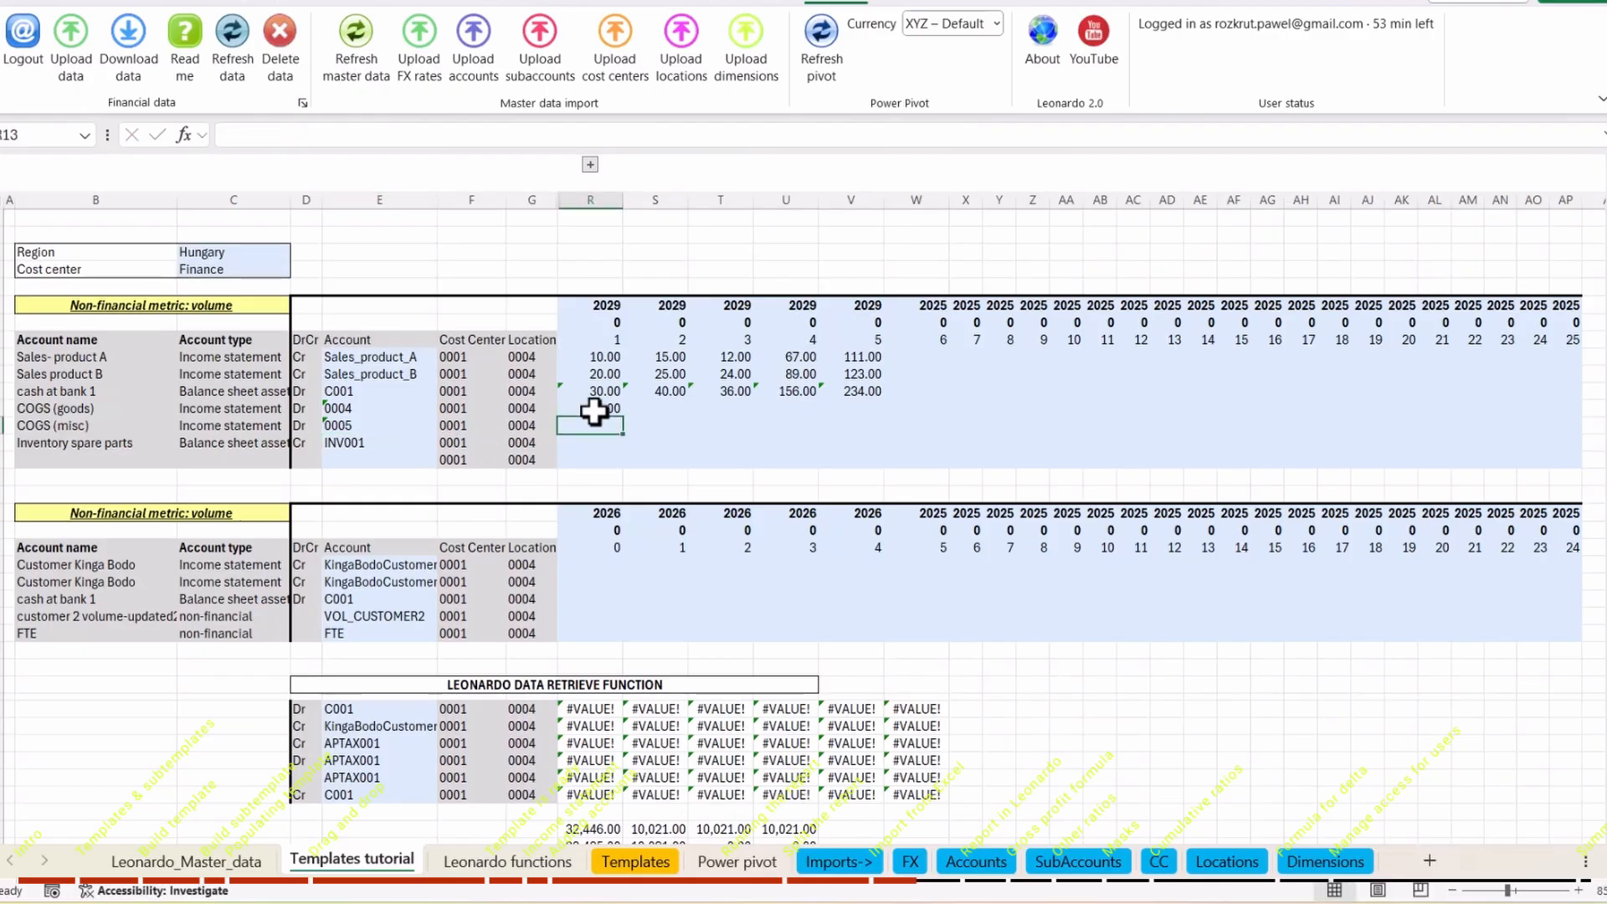
type("4")
key("Right")
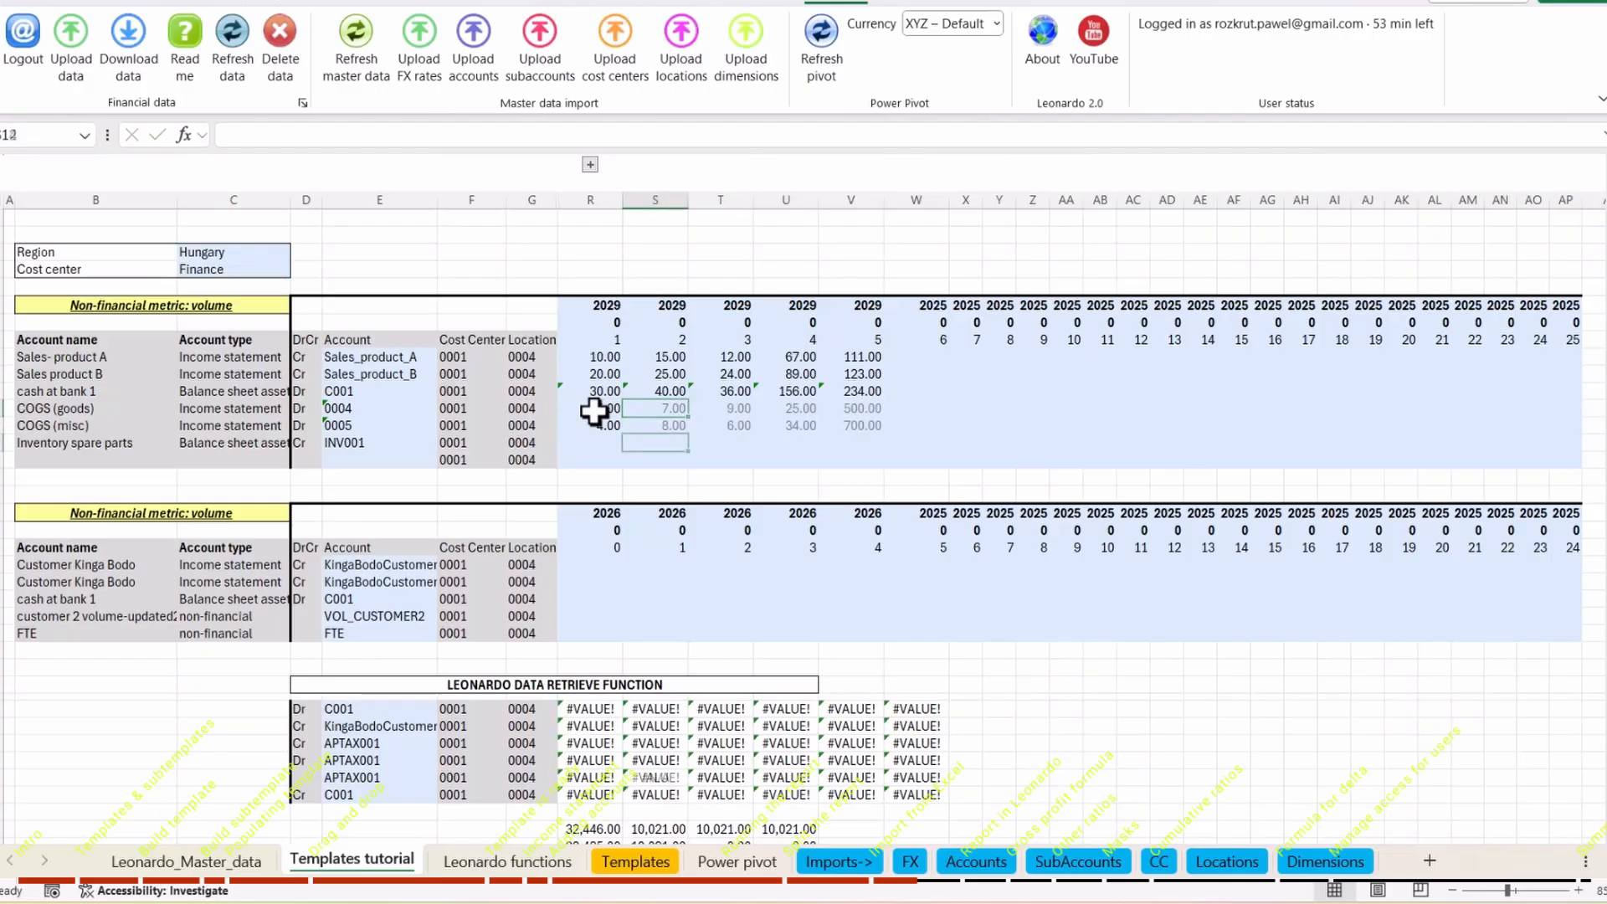
Sum the two COGS amounts in the INV001 row for period 1 with =SUM(R12:R13).
key("Down")
key("Left")
type("=")
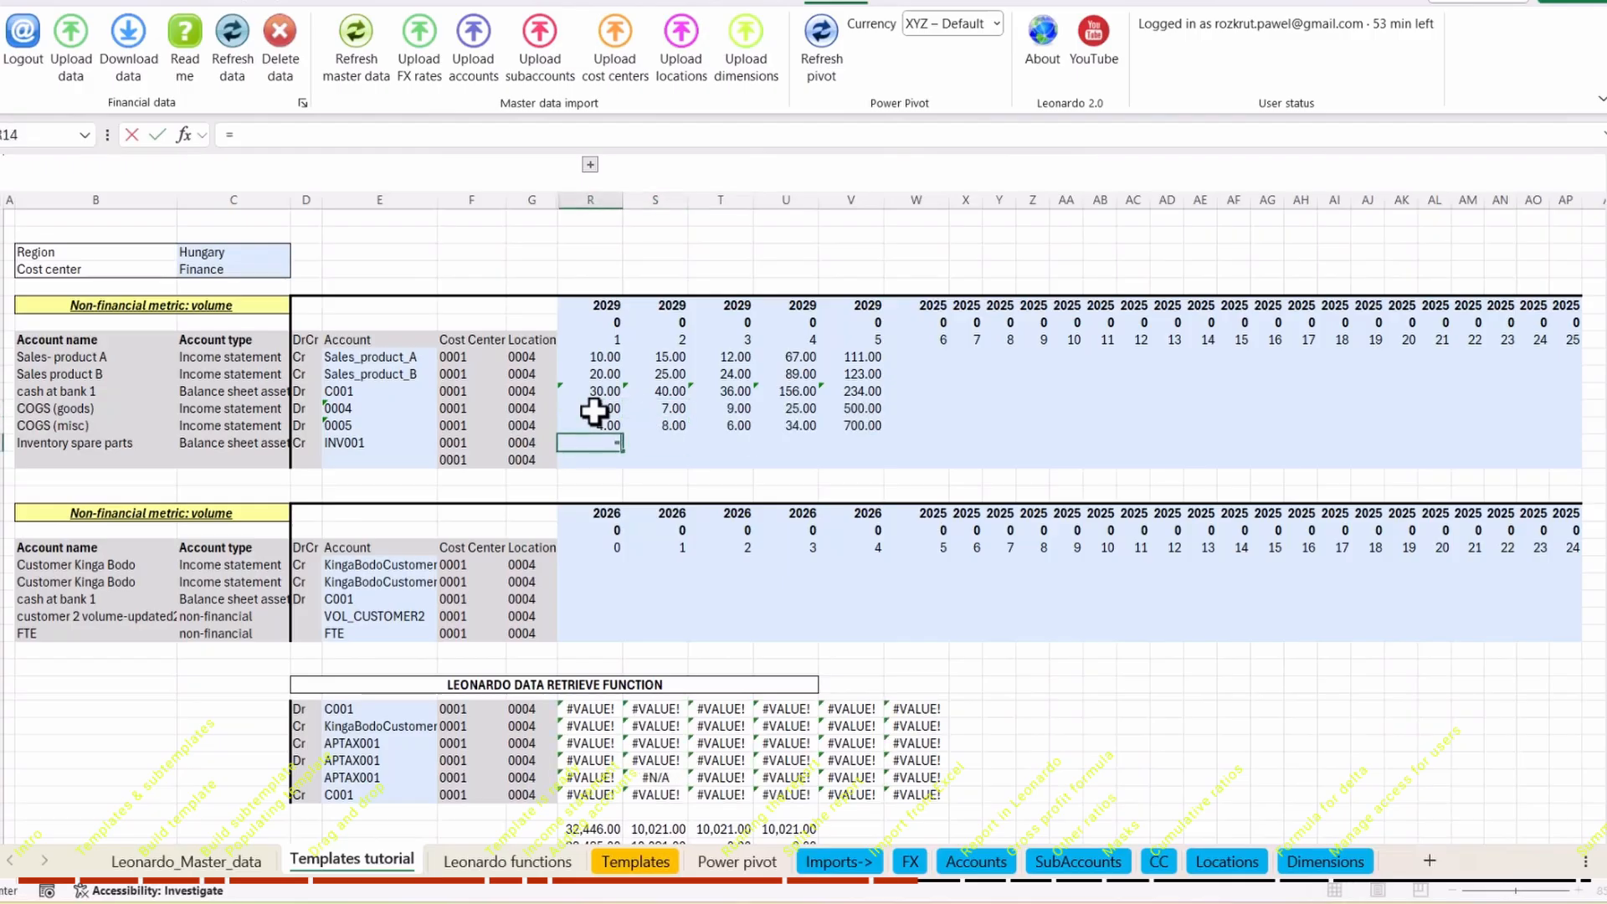
type("sum(")
key("Up")
key("shift+Up")
type(")")
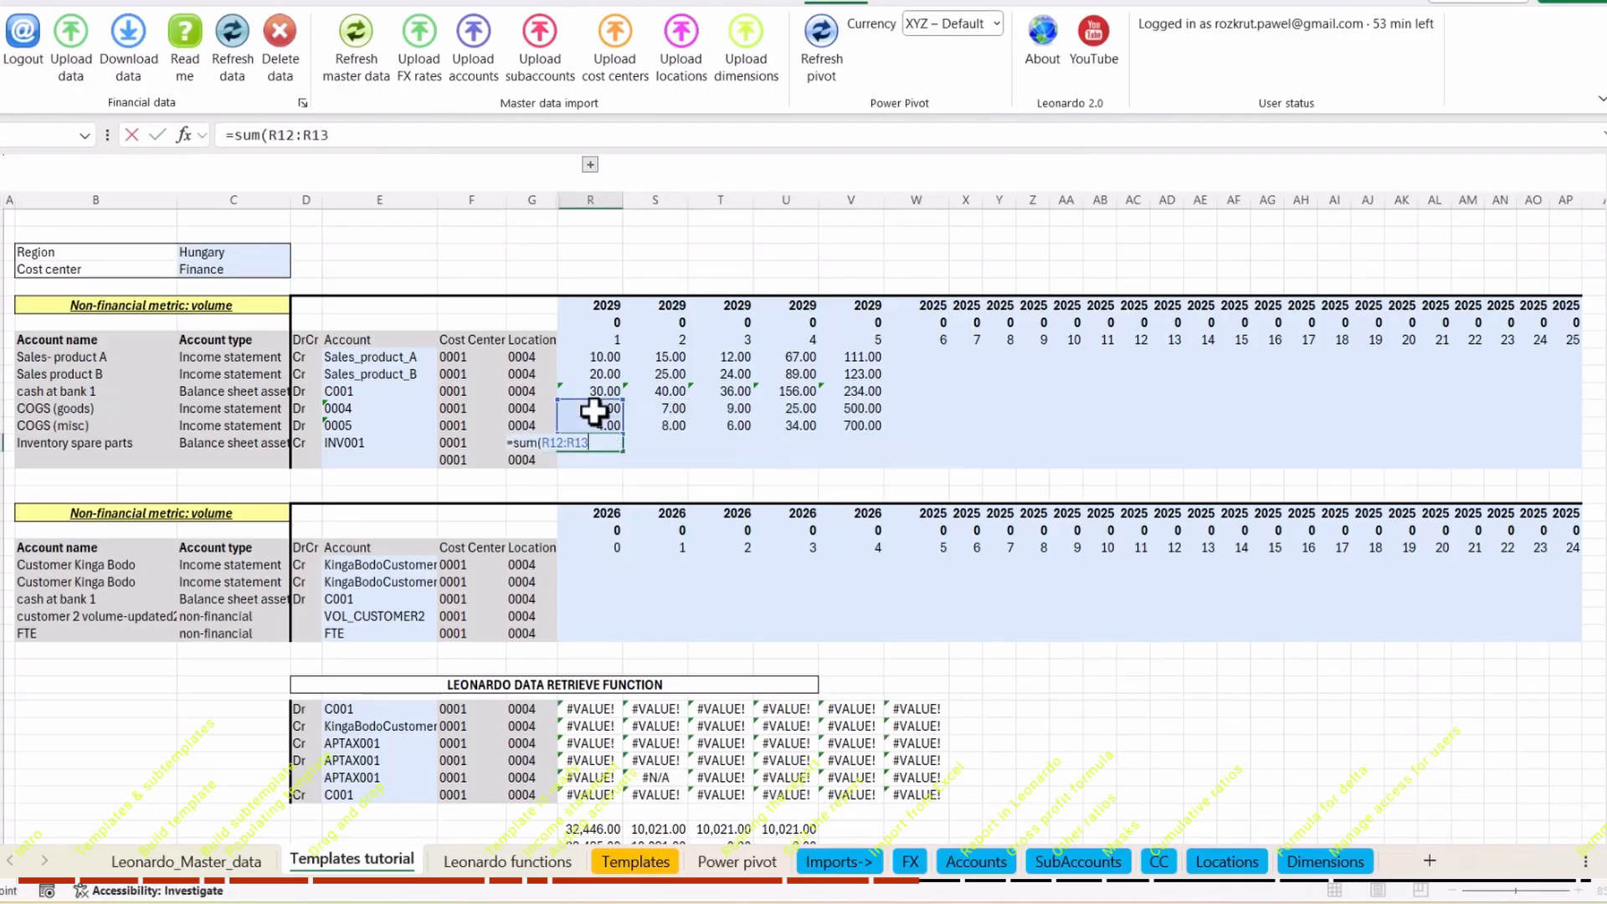
key("Return")
Copy the SUM formula across the INV001 row for periods 1 to 5.
key("Up")
key("shift+Right")
key("shift+Right")
key("shift+Right")
key("shift+Right")
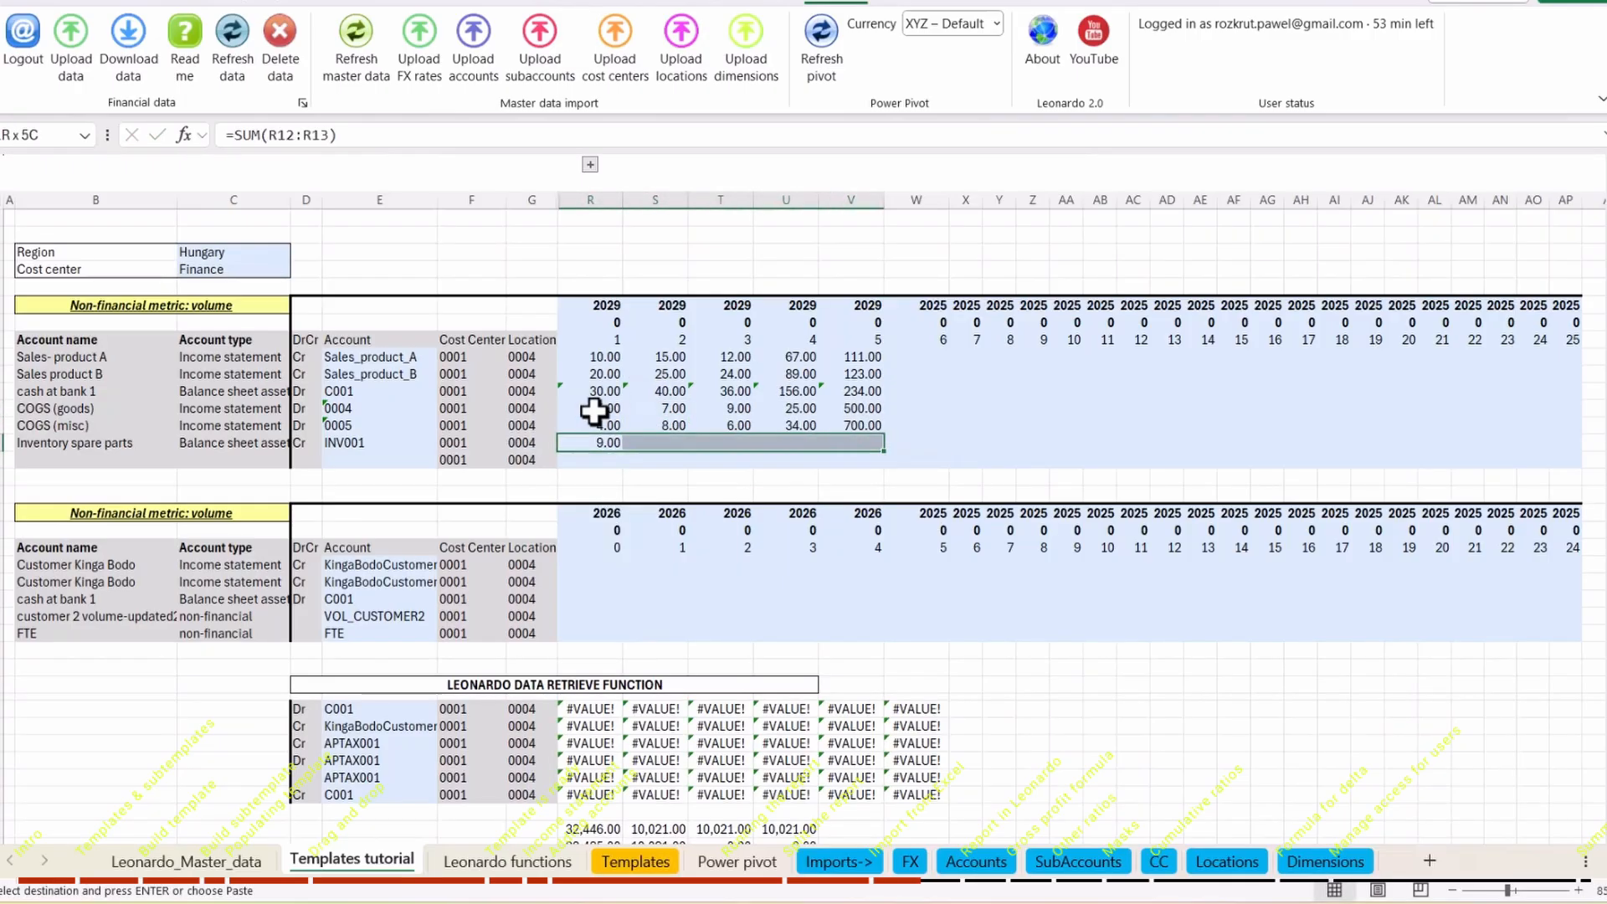
key("ctrl+r")
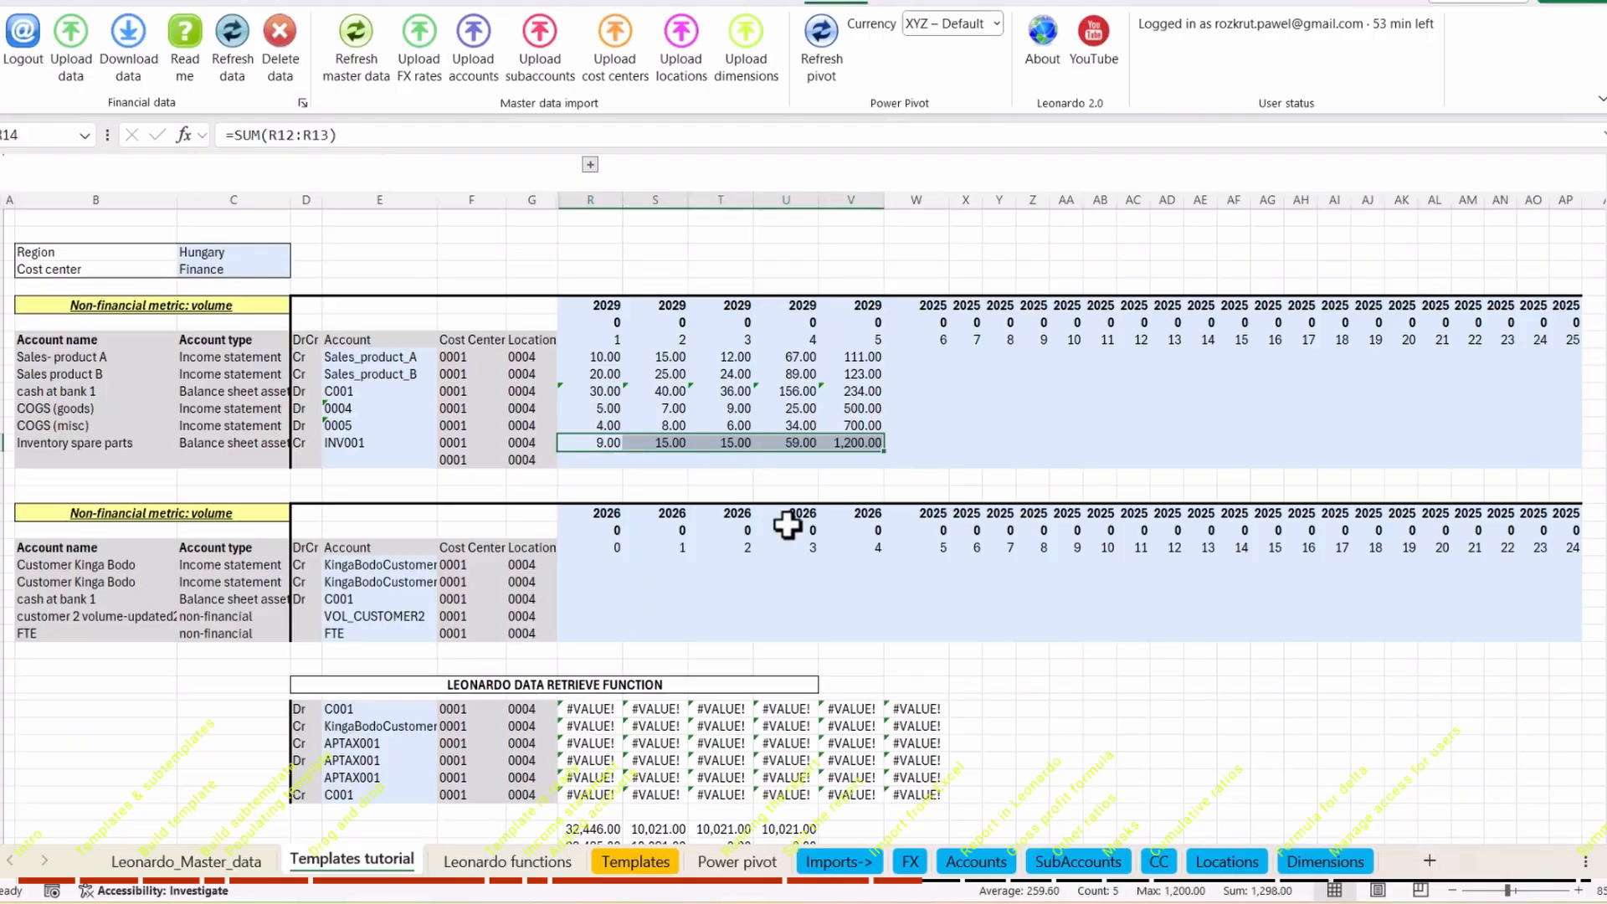
Expand the grouped dimension columns to view them, and collapse them again.
left_click(787, 529)
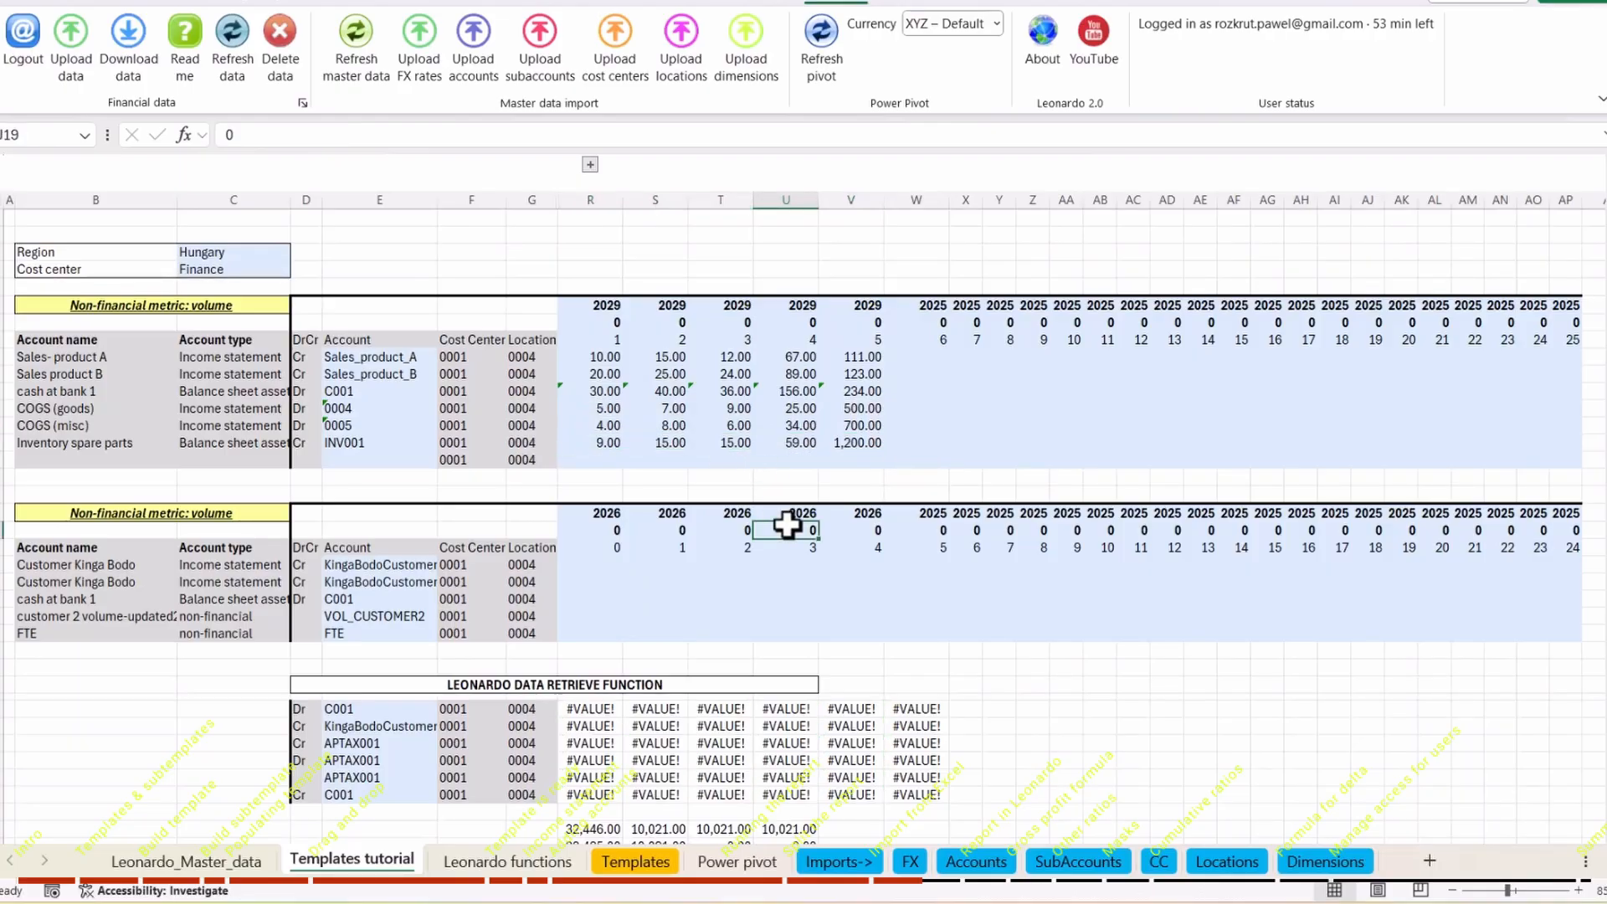
left_click(590, 164)
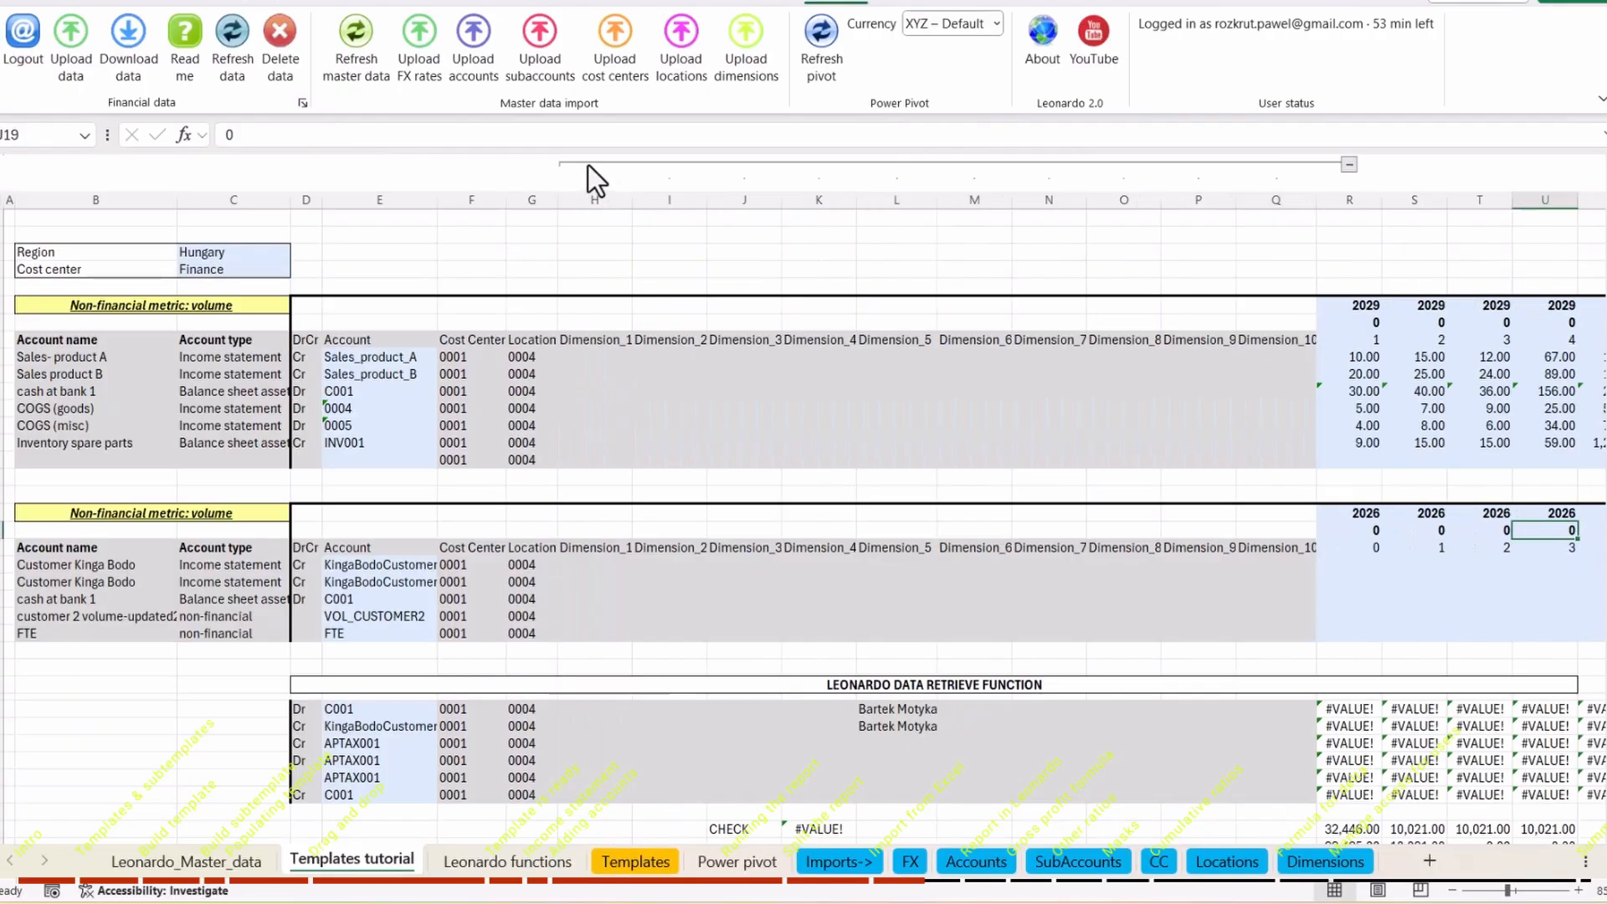
left_click(589, 164)
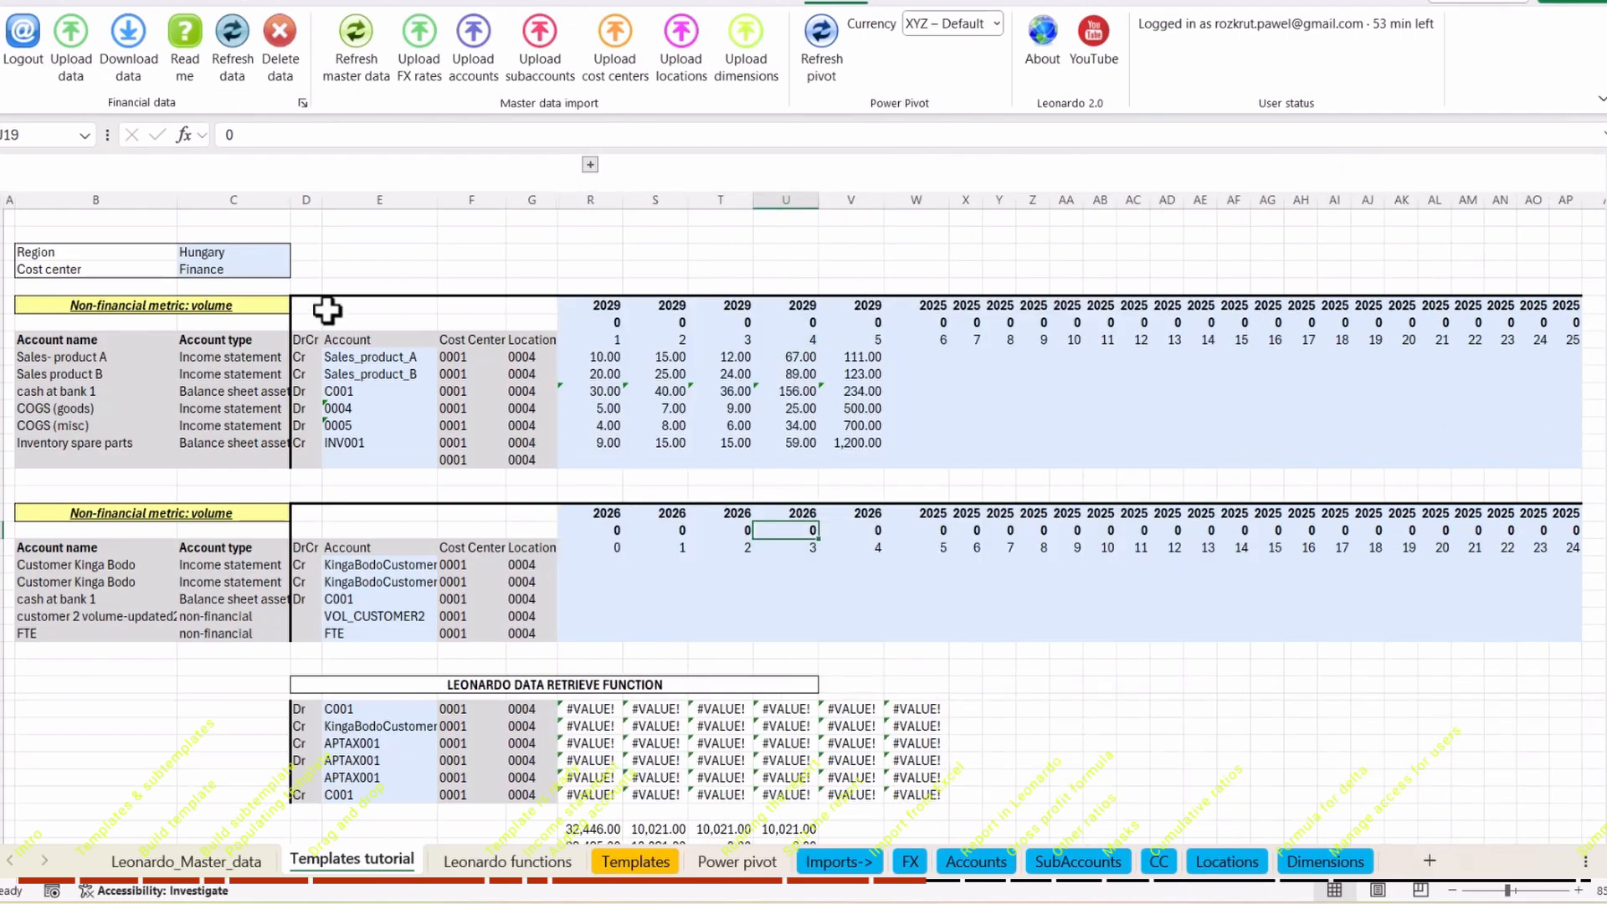
Upload the upper table's 2029 data, from the header rows to the INV001 row for periods 1 to 5, and copy the document ID.
left_click_drag(312, 305, 840, 443)
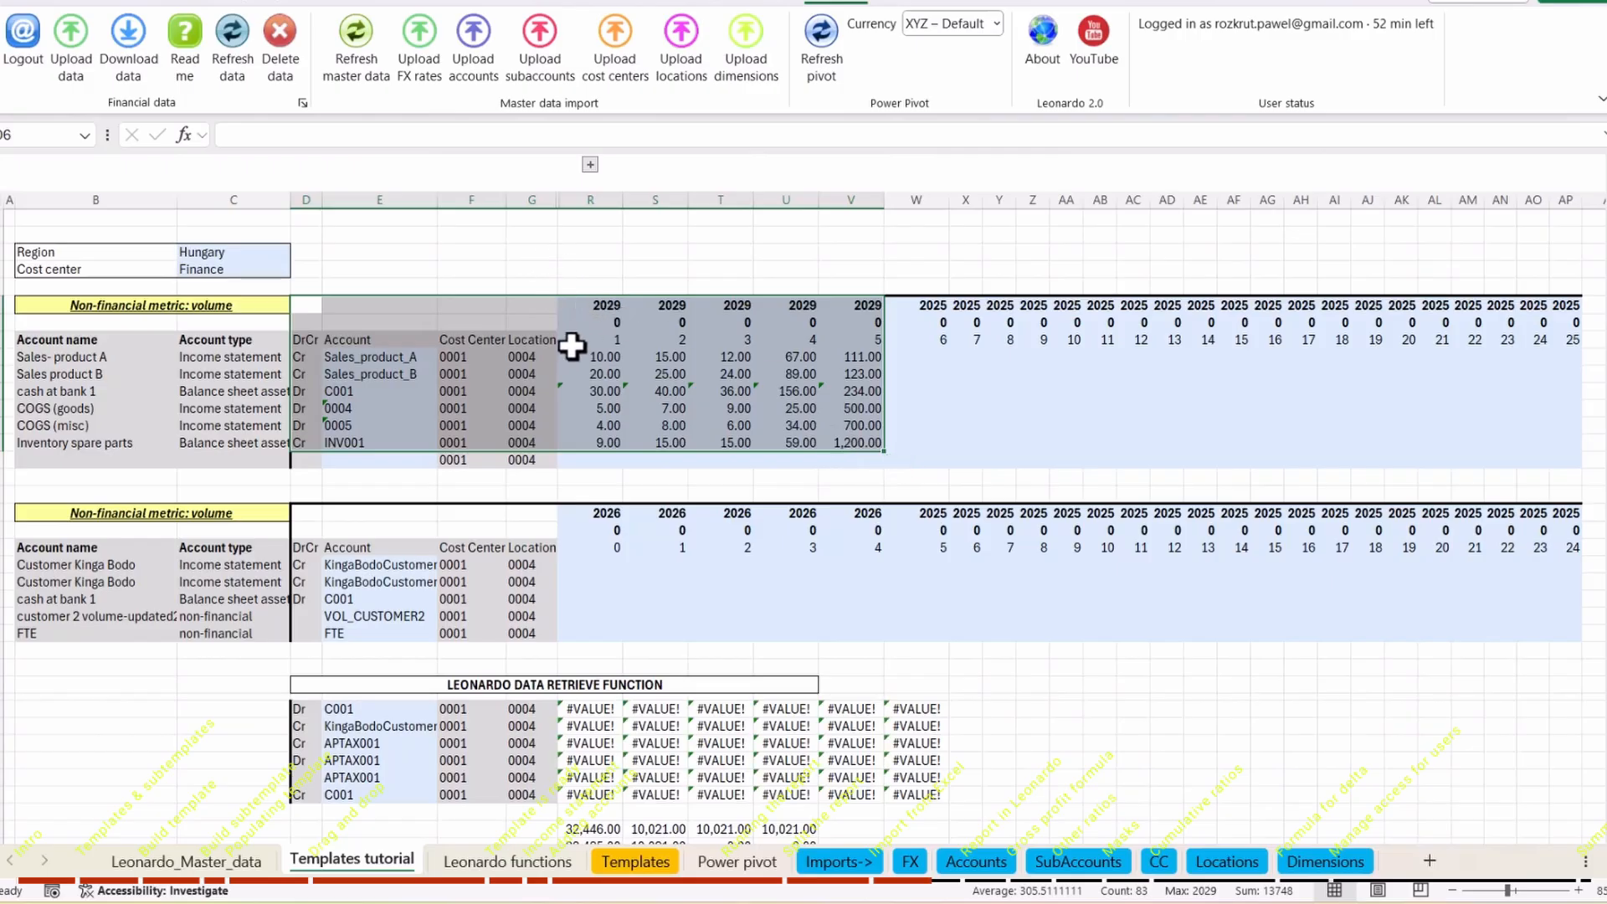
left_click(81, 49)
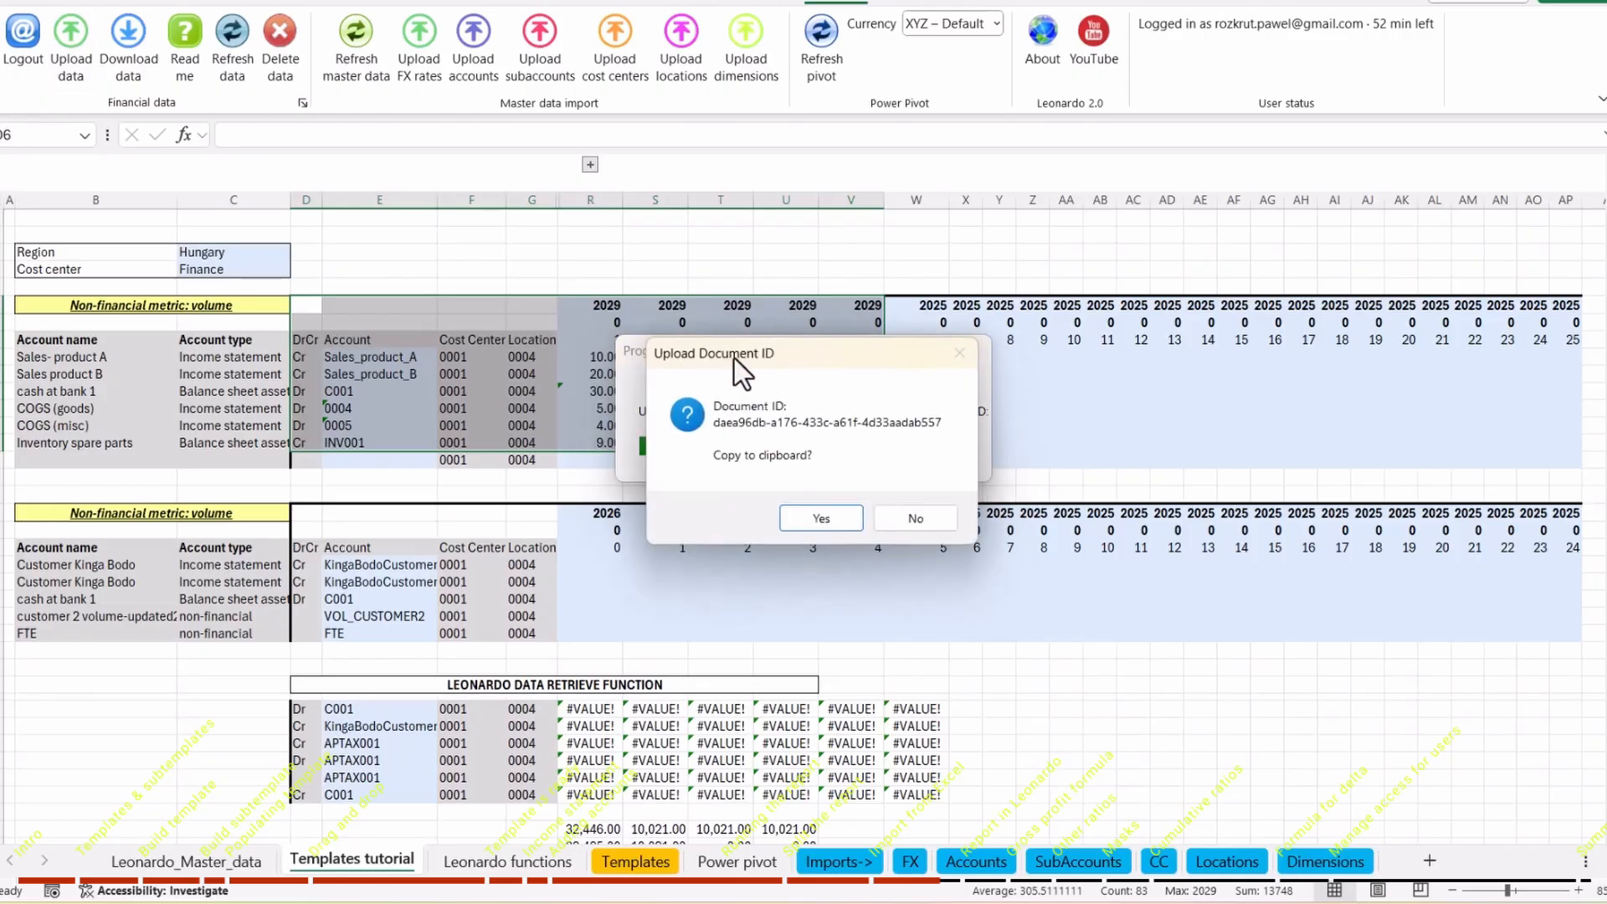
left_click_drag(735, 359, 695, 291)
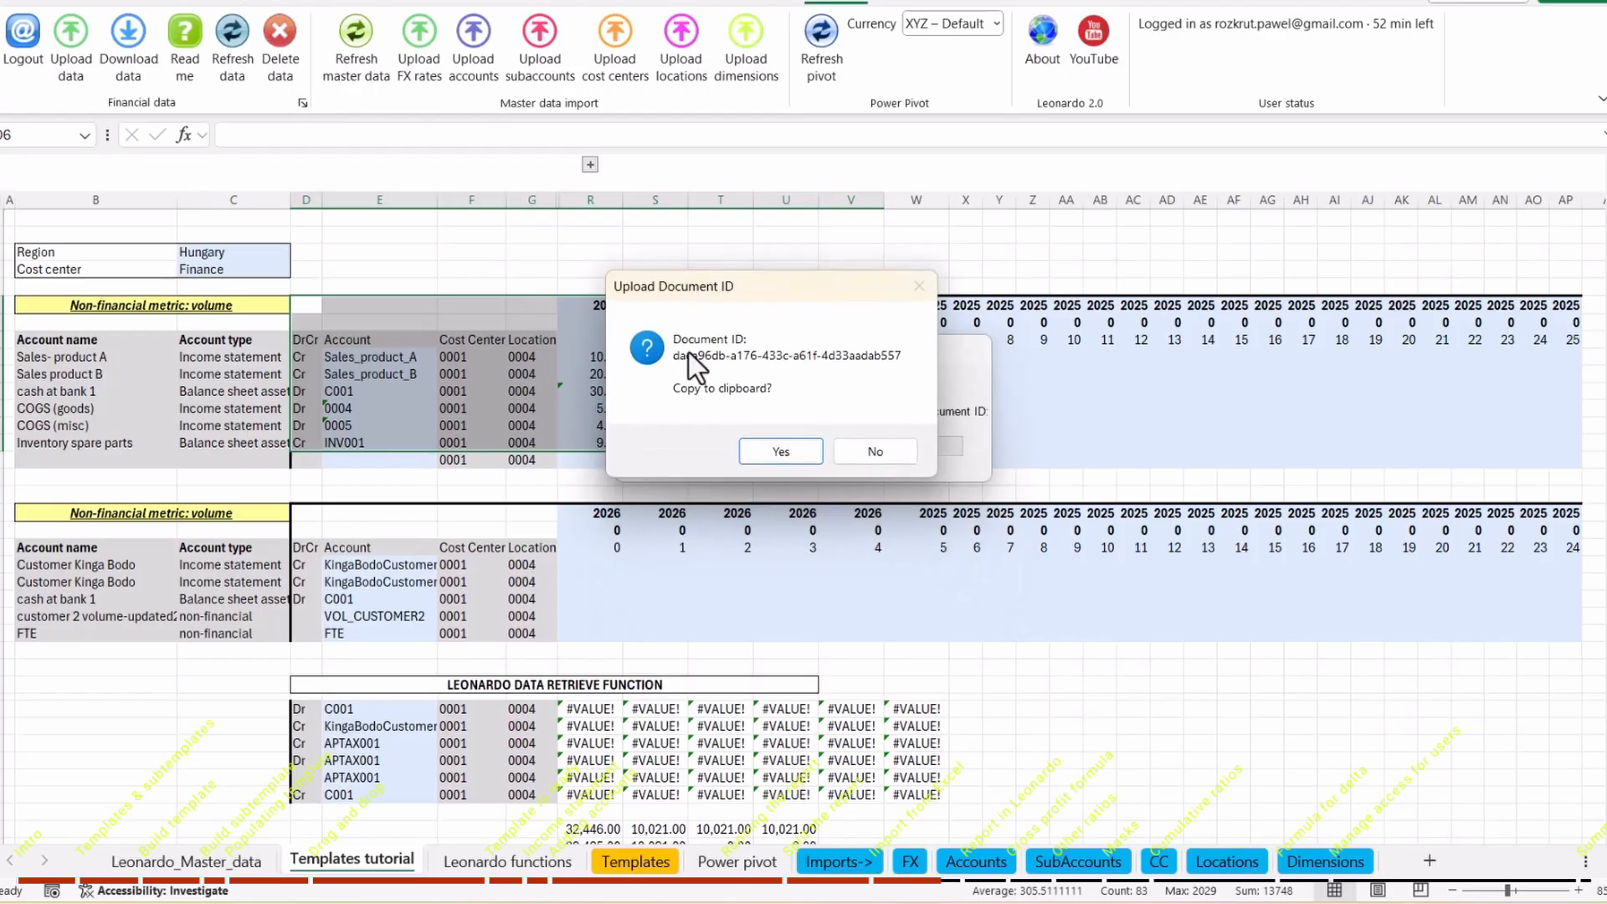
left_click(772, 456)
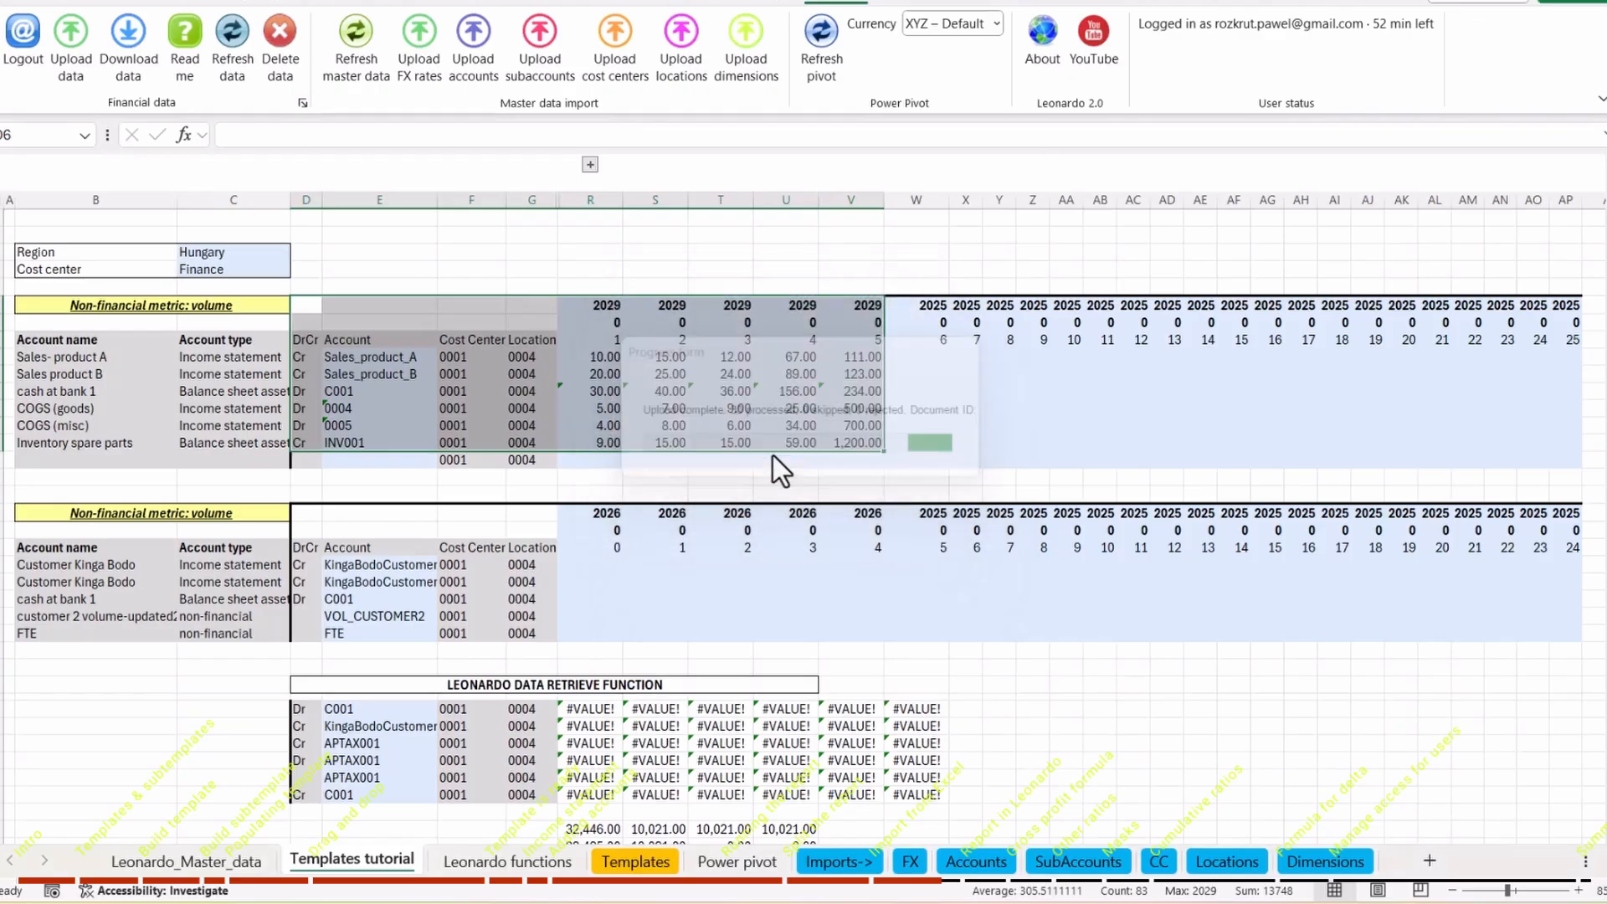
Paste the copied upload document ID into cell E3 above the upper table.
left_click(370, 251)
left_click(318, 139)
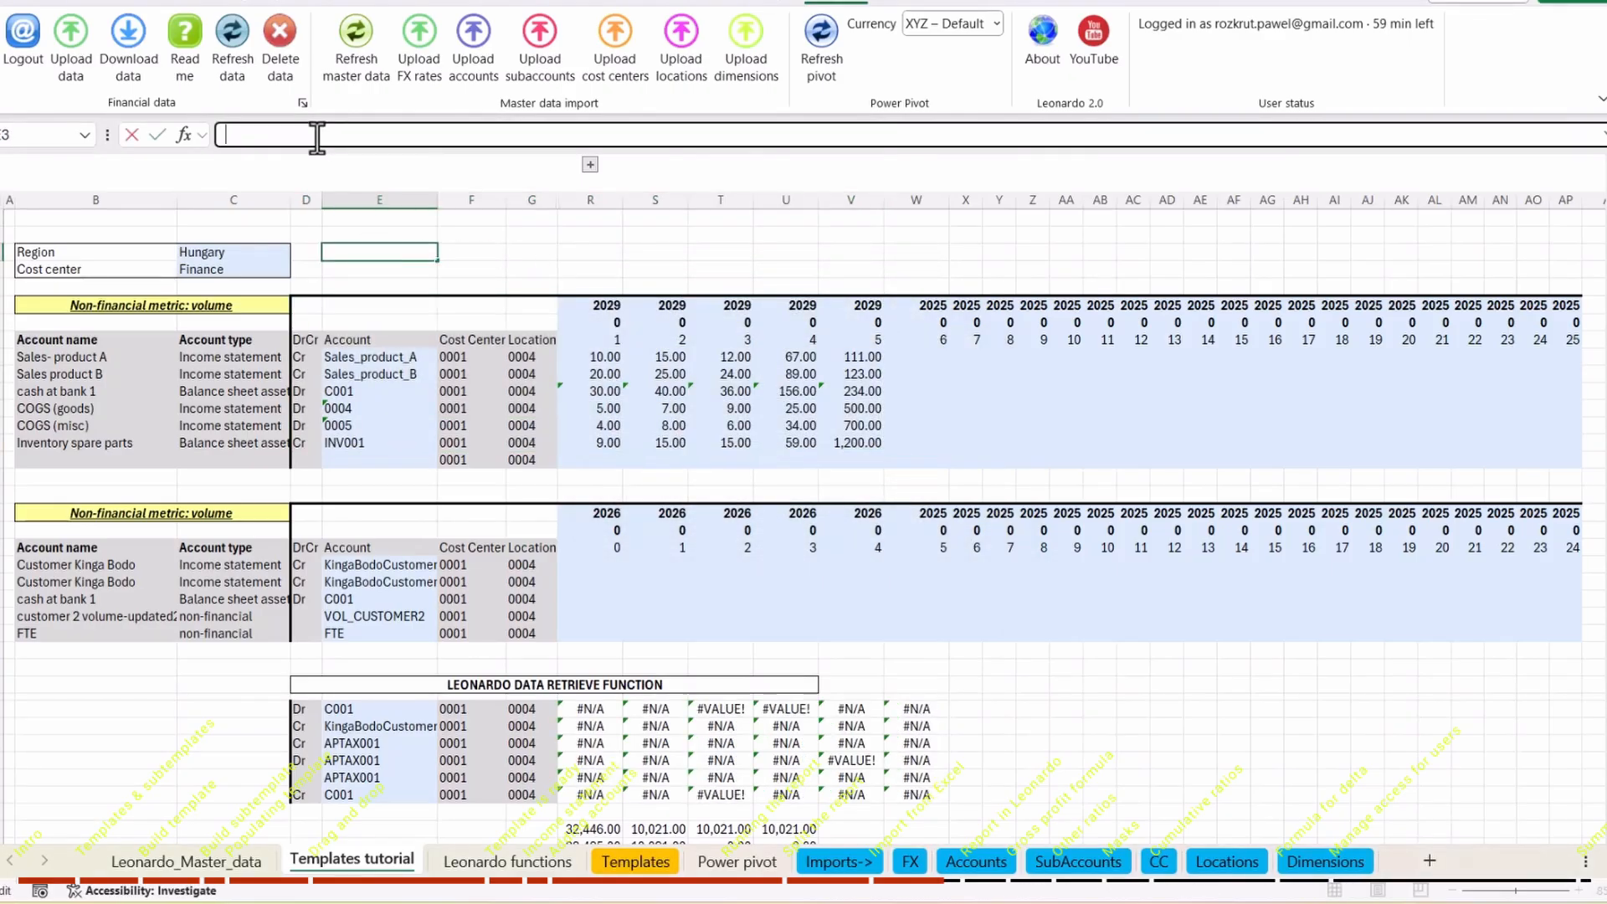
type("daea96db-a176-433c-a61f-4d33aadab557")
key("Return")
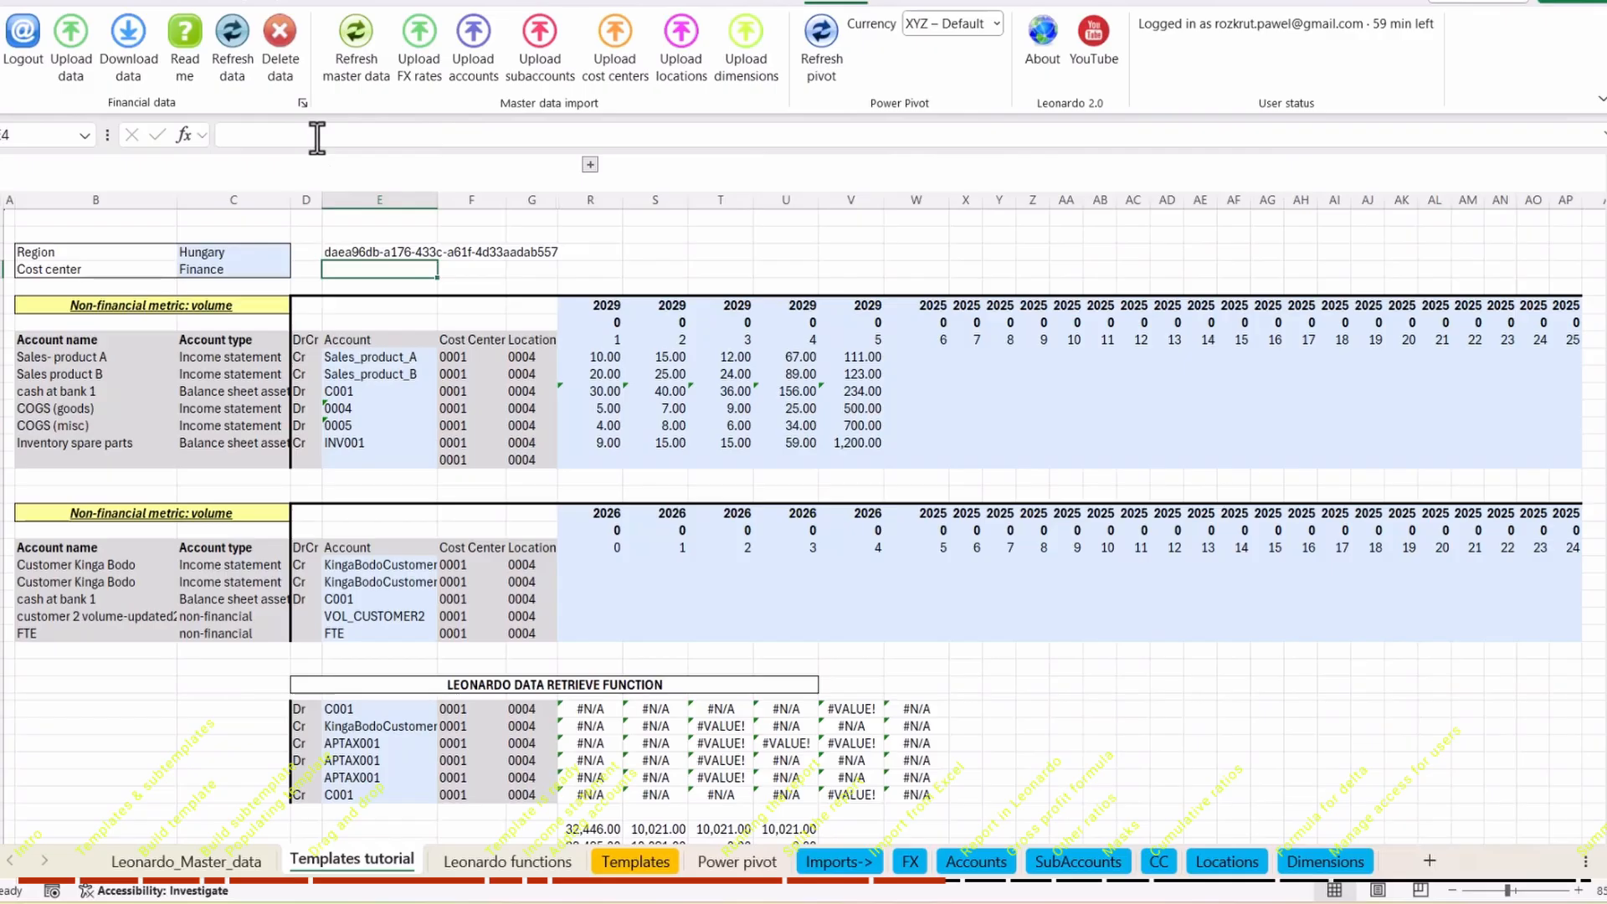
key("Up")
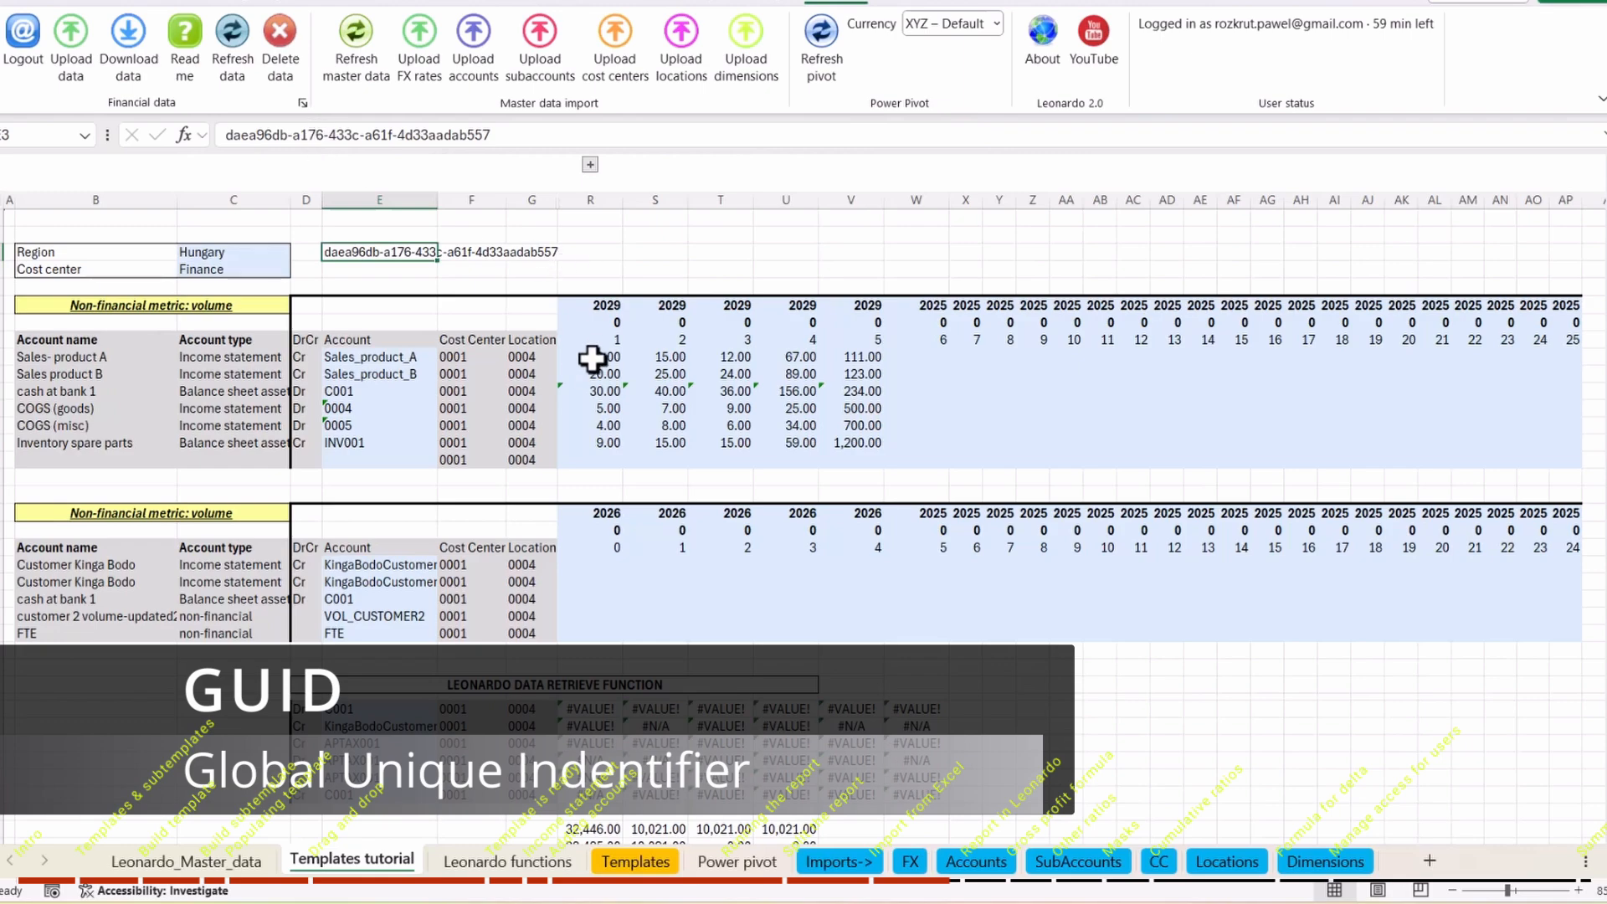
Switch to the Leonardo Reports page, split the report view and activate the empty second pane.
left_click_drag(592, 358, 843, 438)
key("alt+Tab")
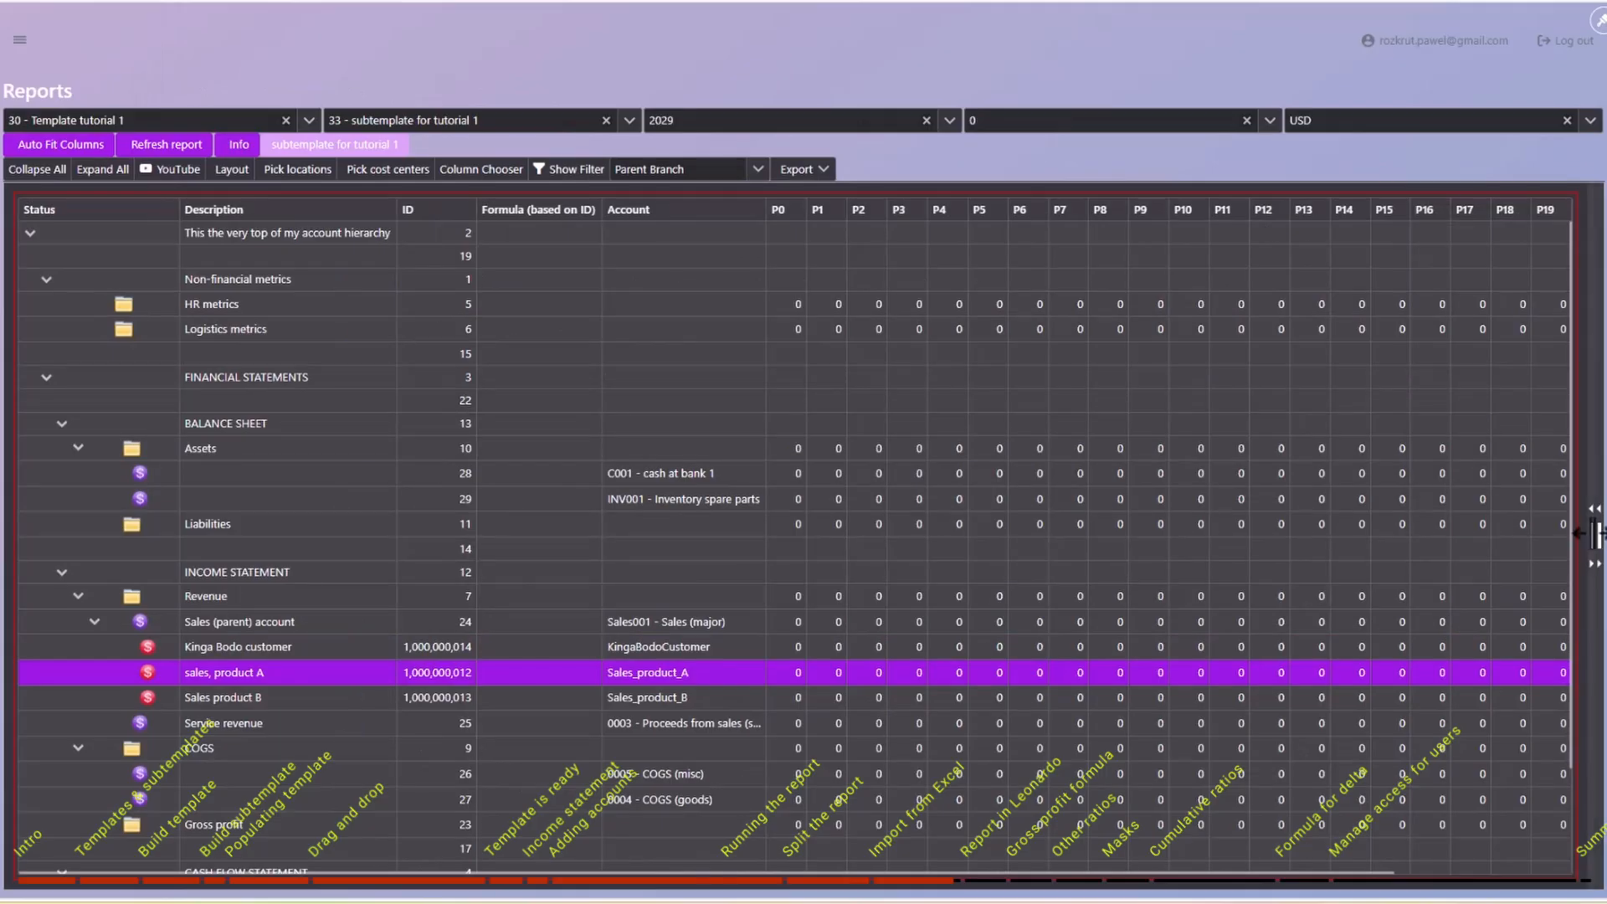
left_click_drag(1595, 534, 698, 509)
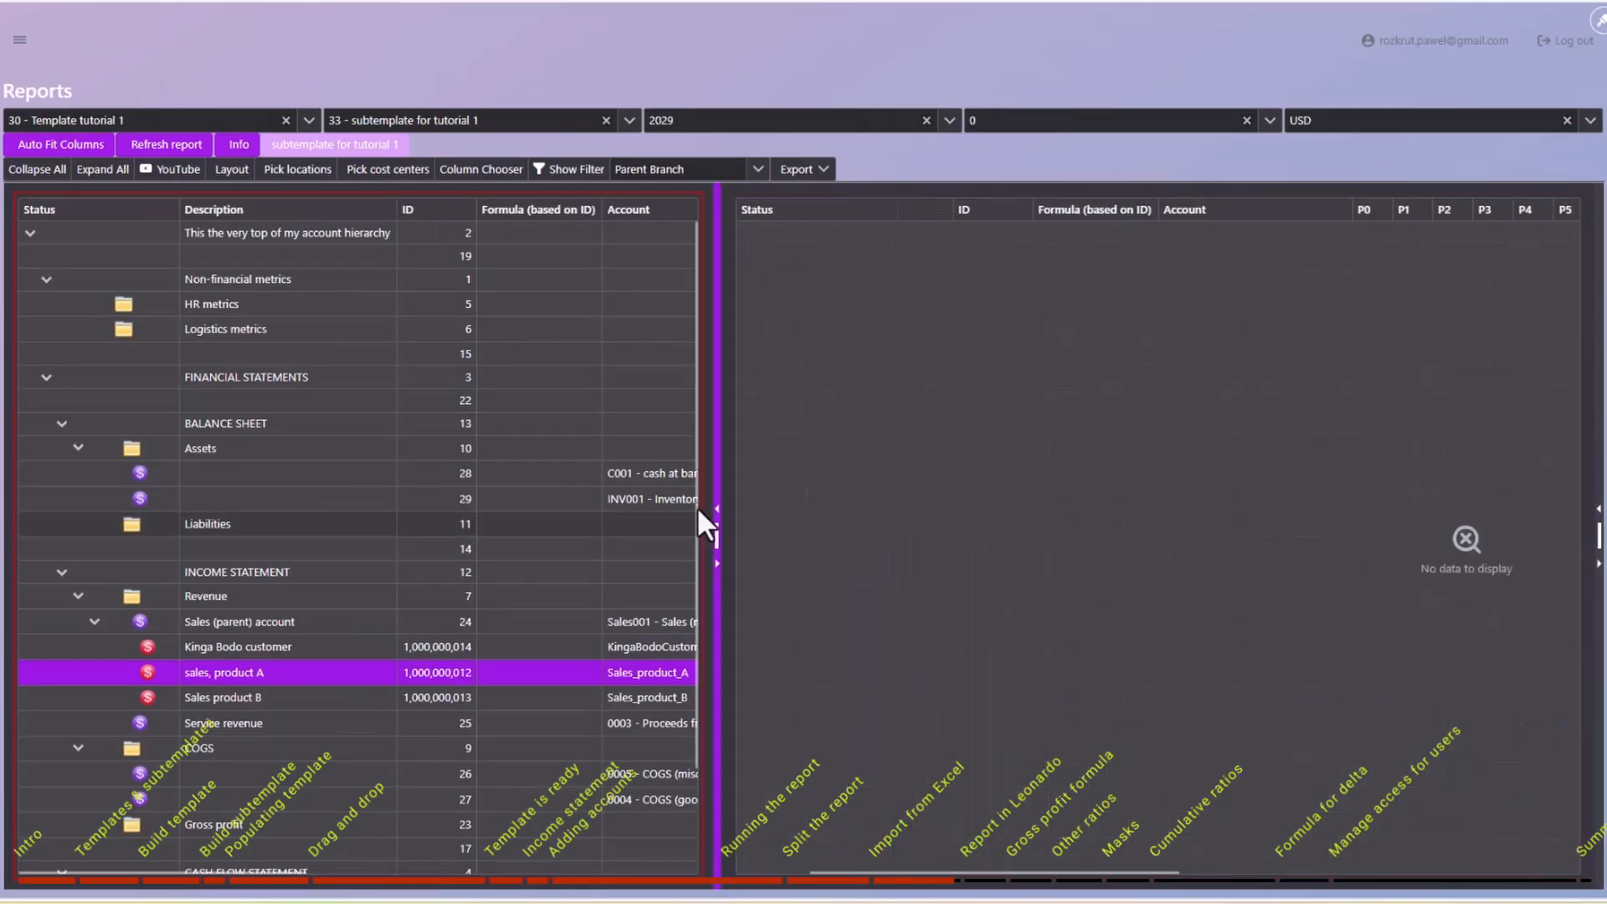
left_click(967, 363)
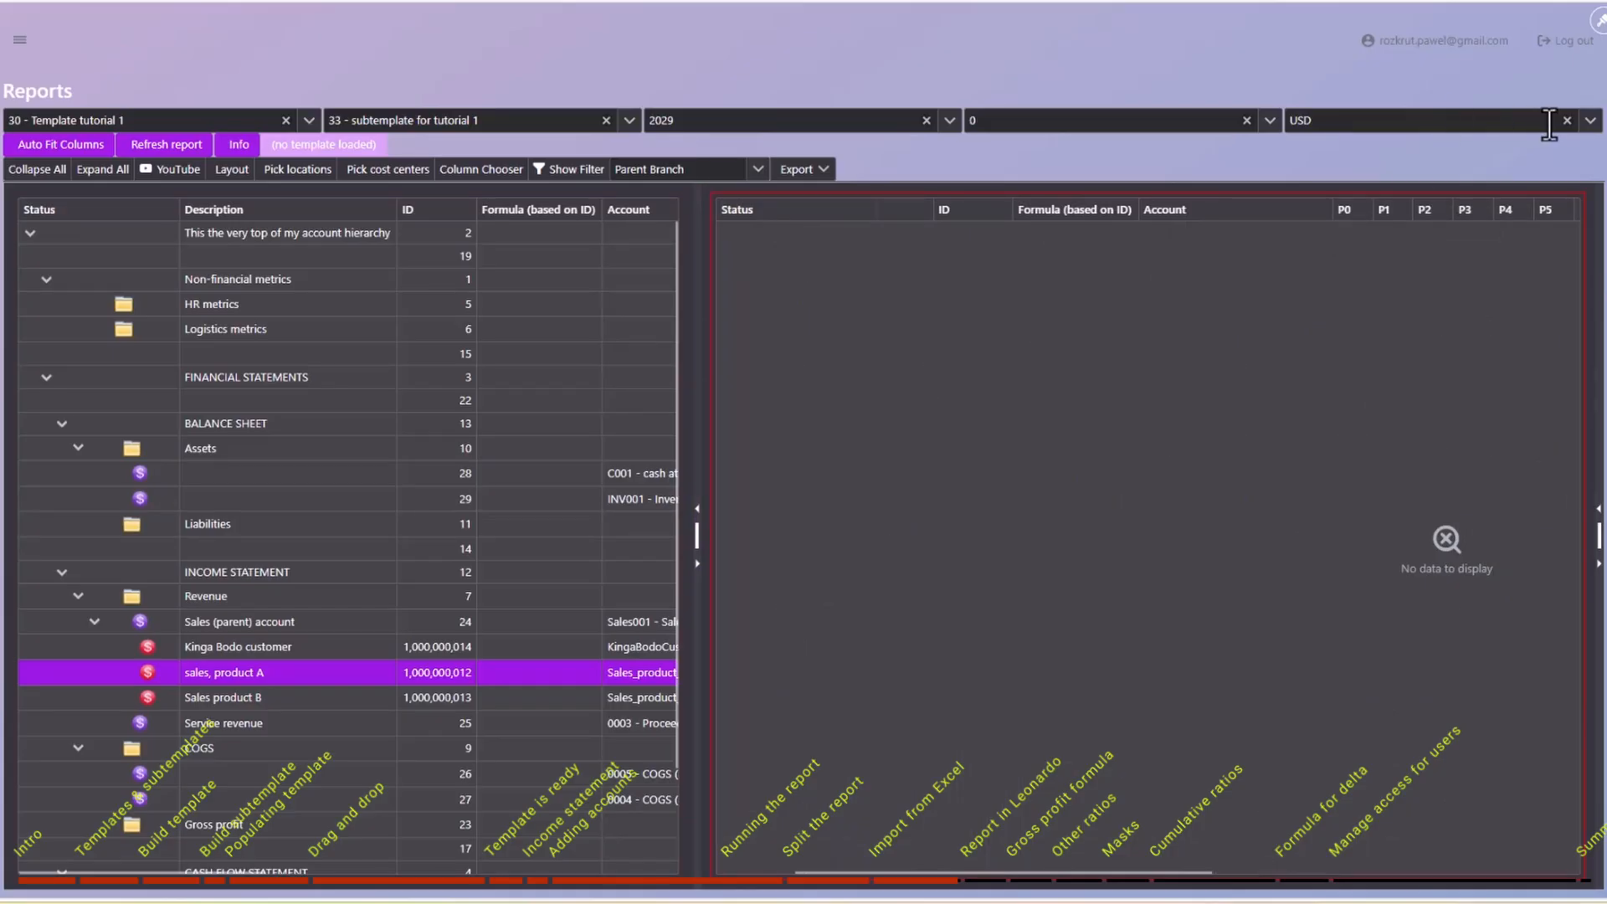
Set the report currency to HUF and load the report in the second pane.
left_click(1483, 120)
type("huf")
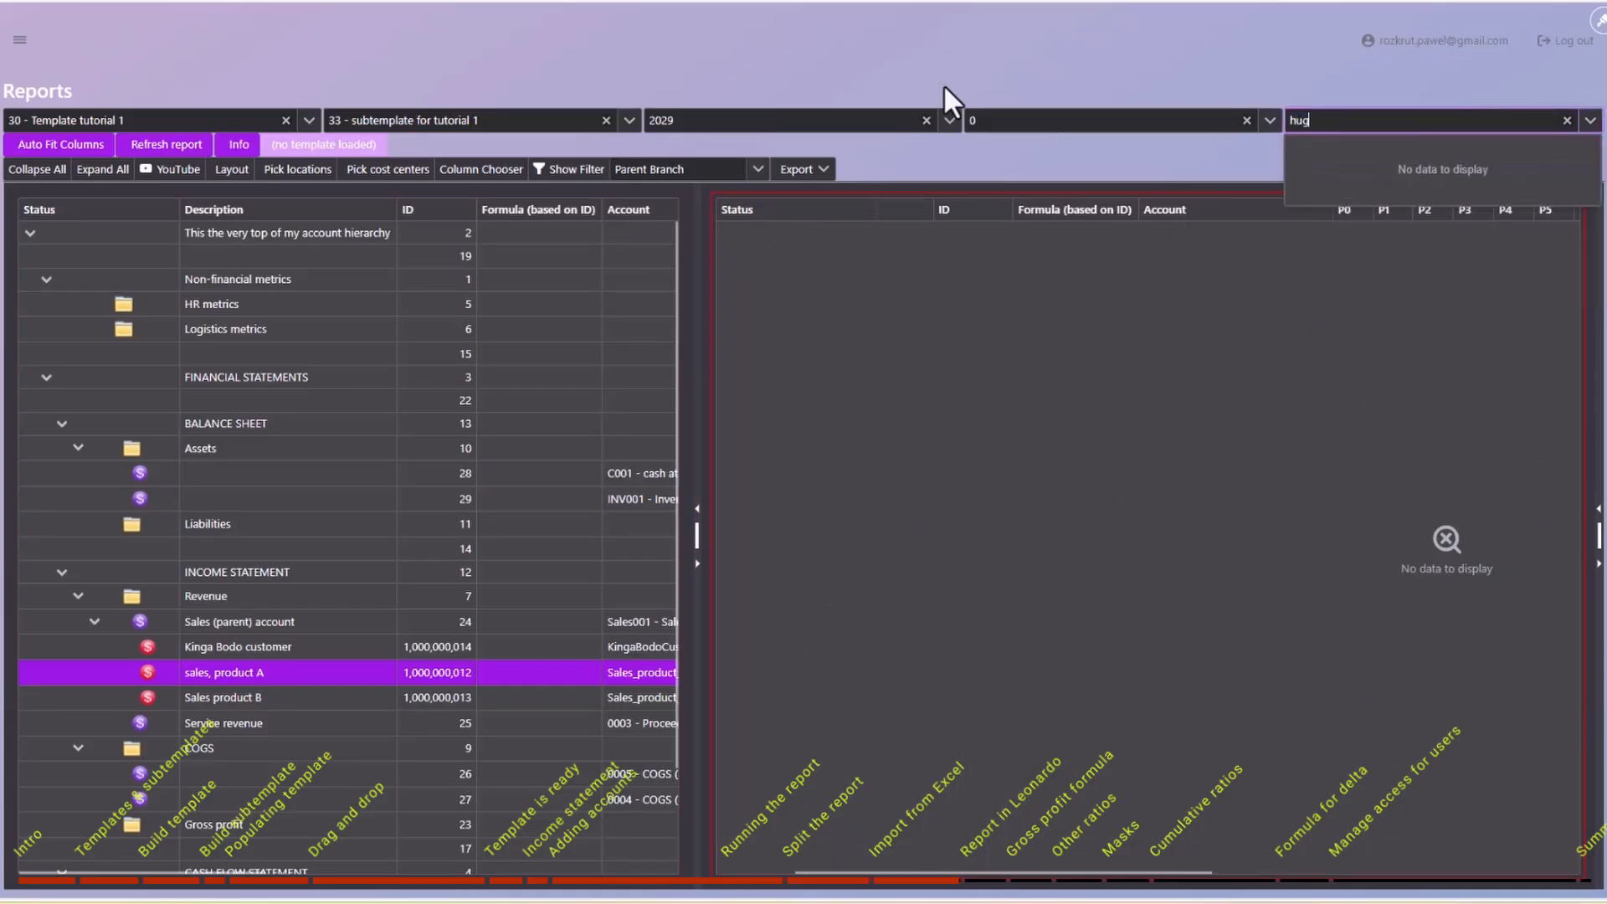
left_click(1310, 149)
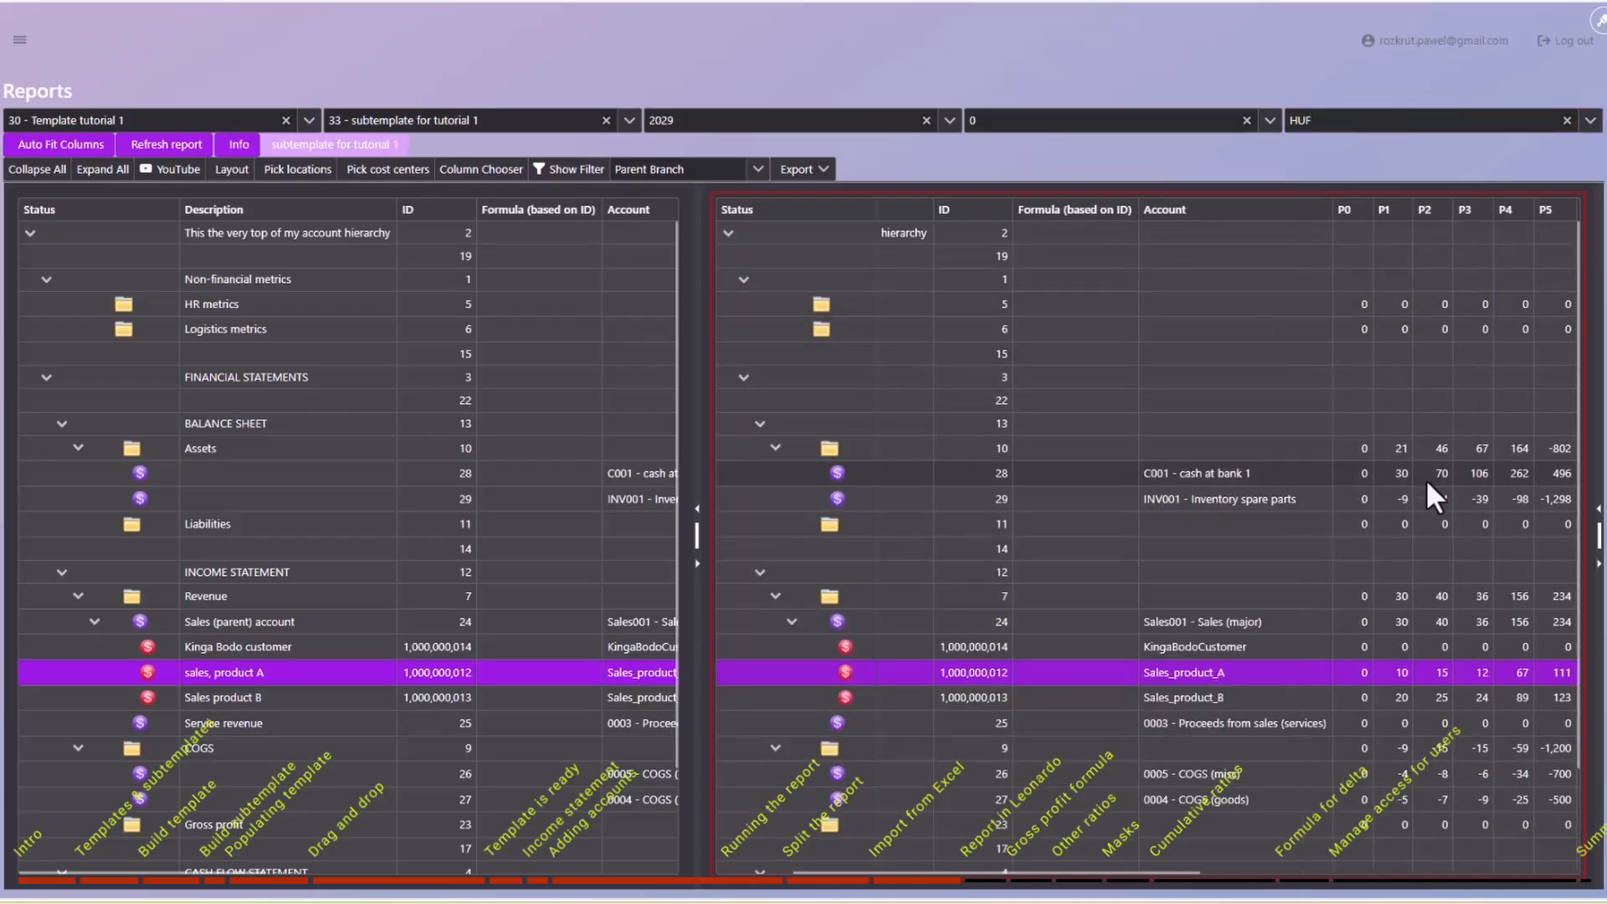
Widen the second report pane across the periods and check the Assets and Revenue rows.
left_click(1384, 448)
scroll(536, 490, "right", 5)
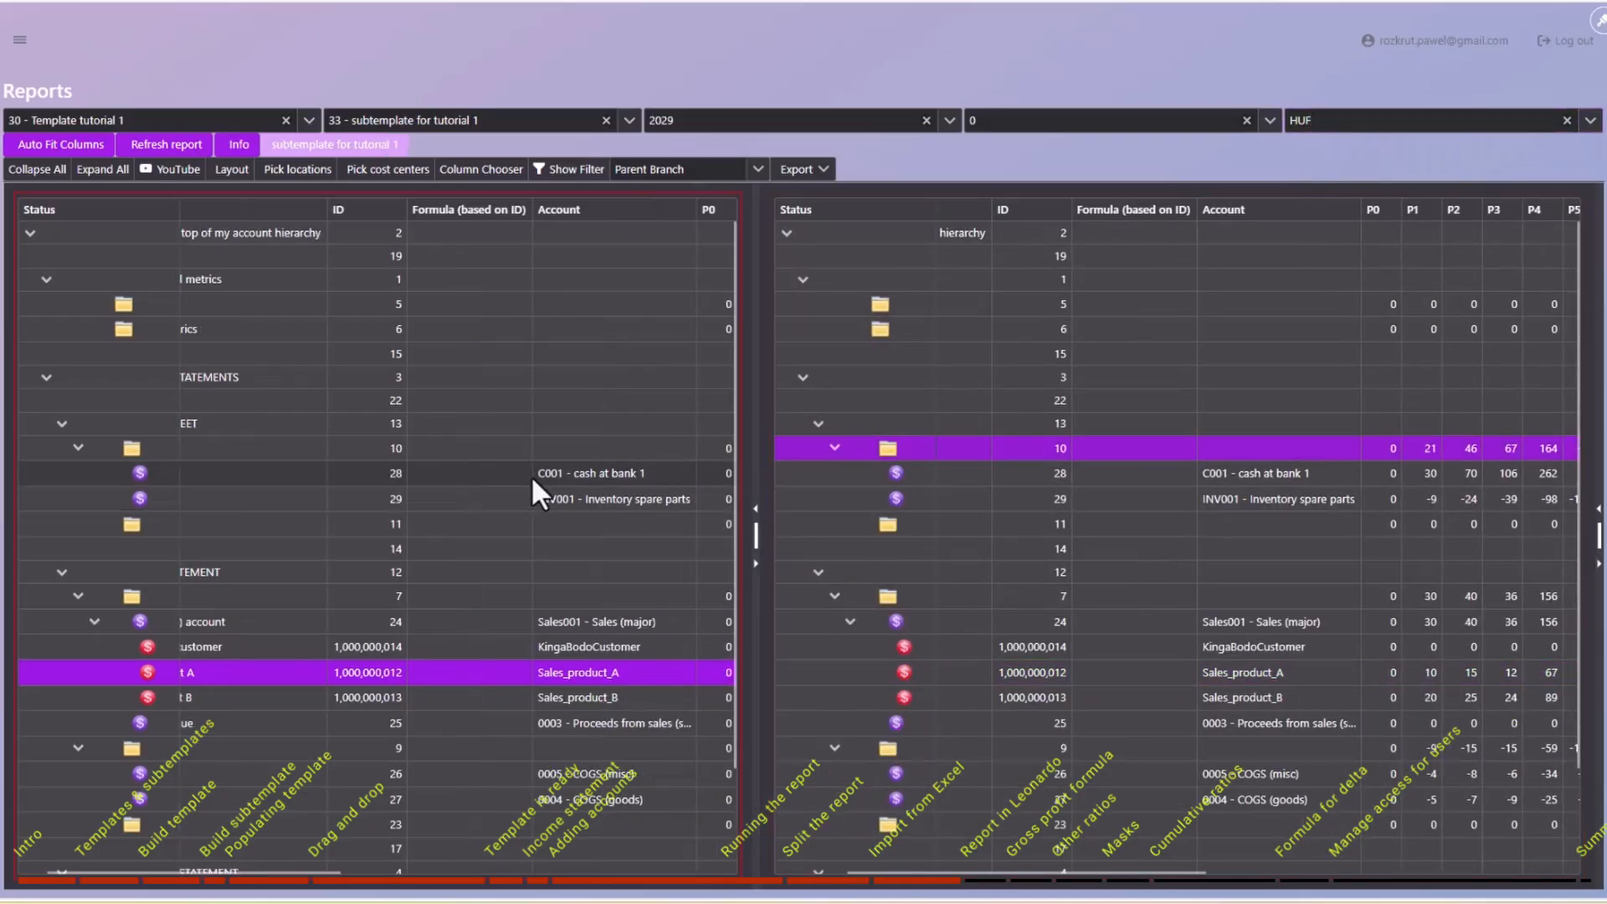
scroll(531, 474, "left", 5)
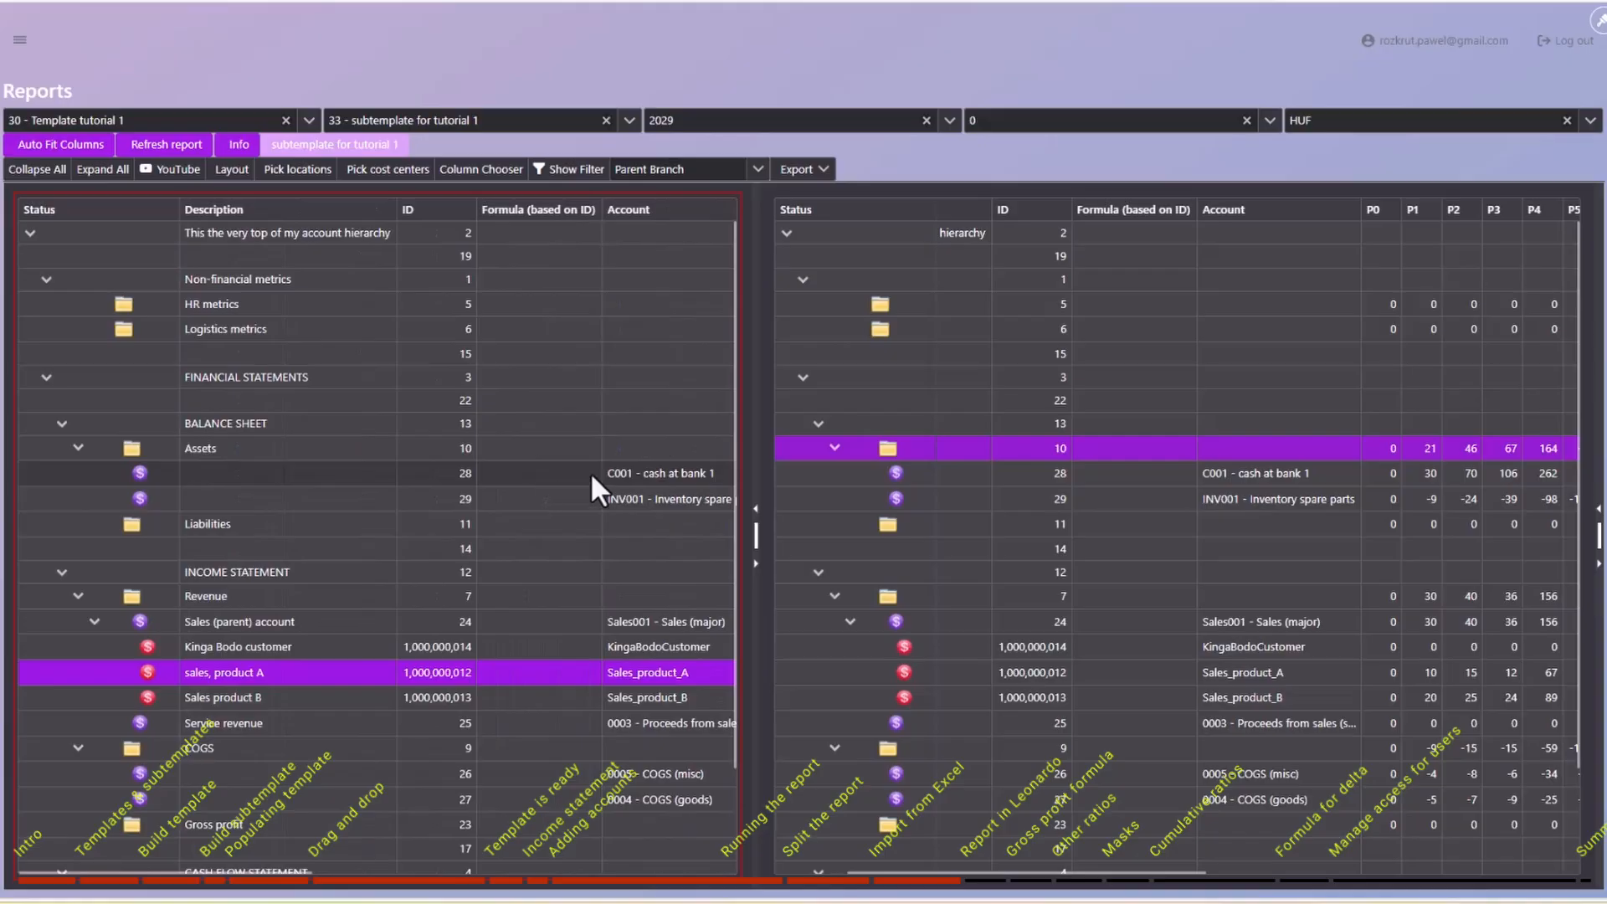
left_click_drag(754, 466, 207, 475)
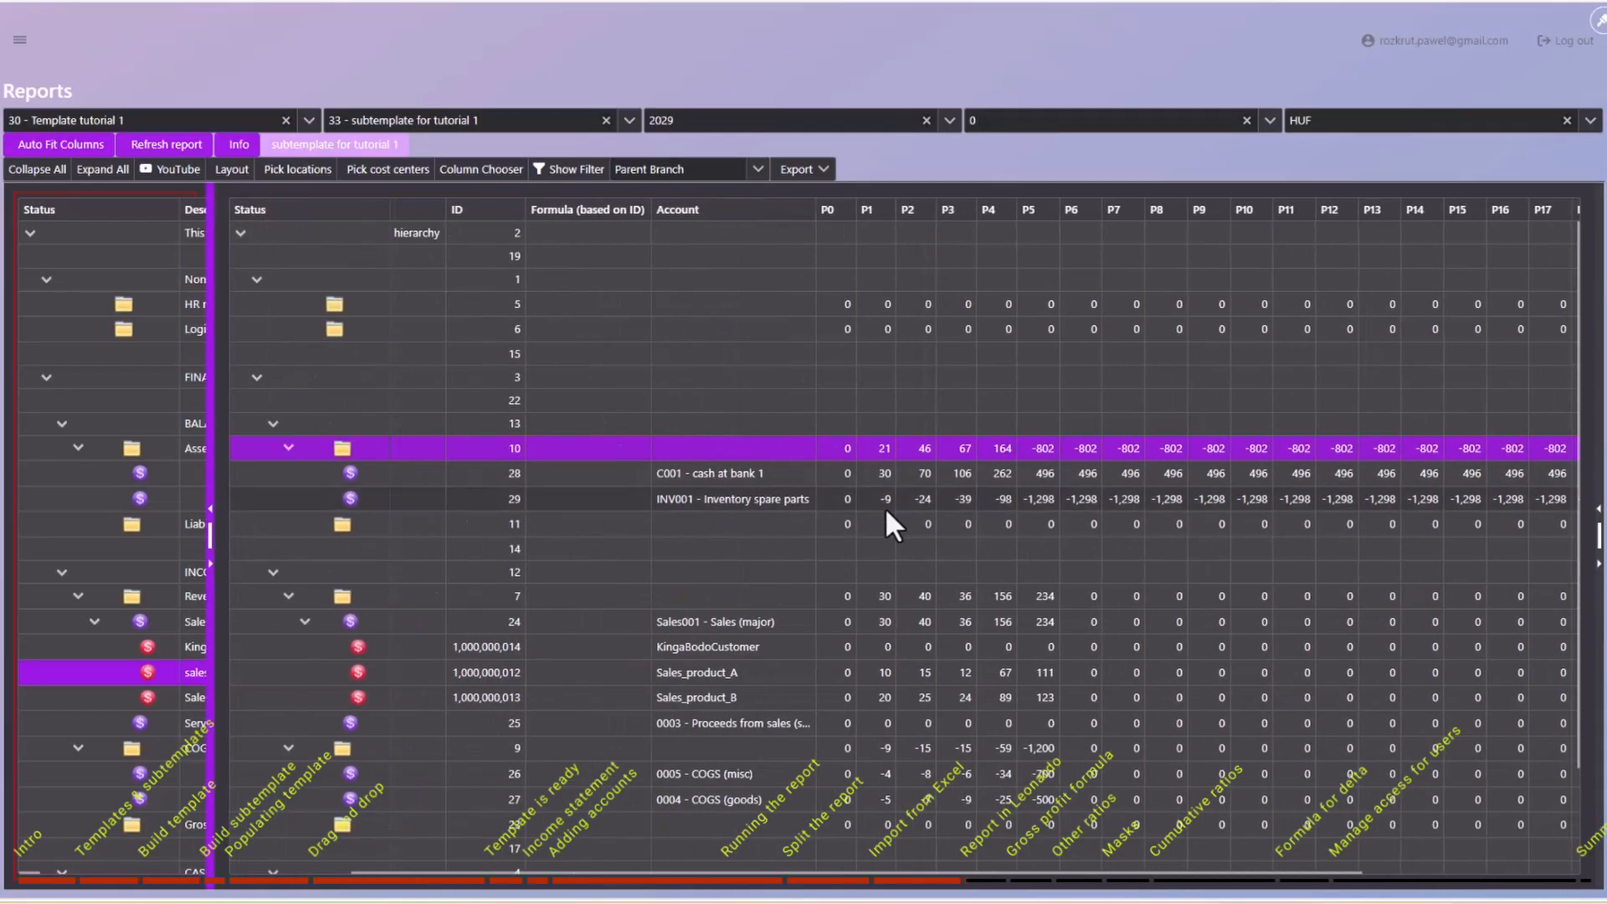
scroll(882, 473, "down", 2)
left_click(882, 467)
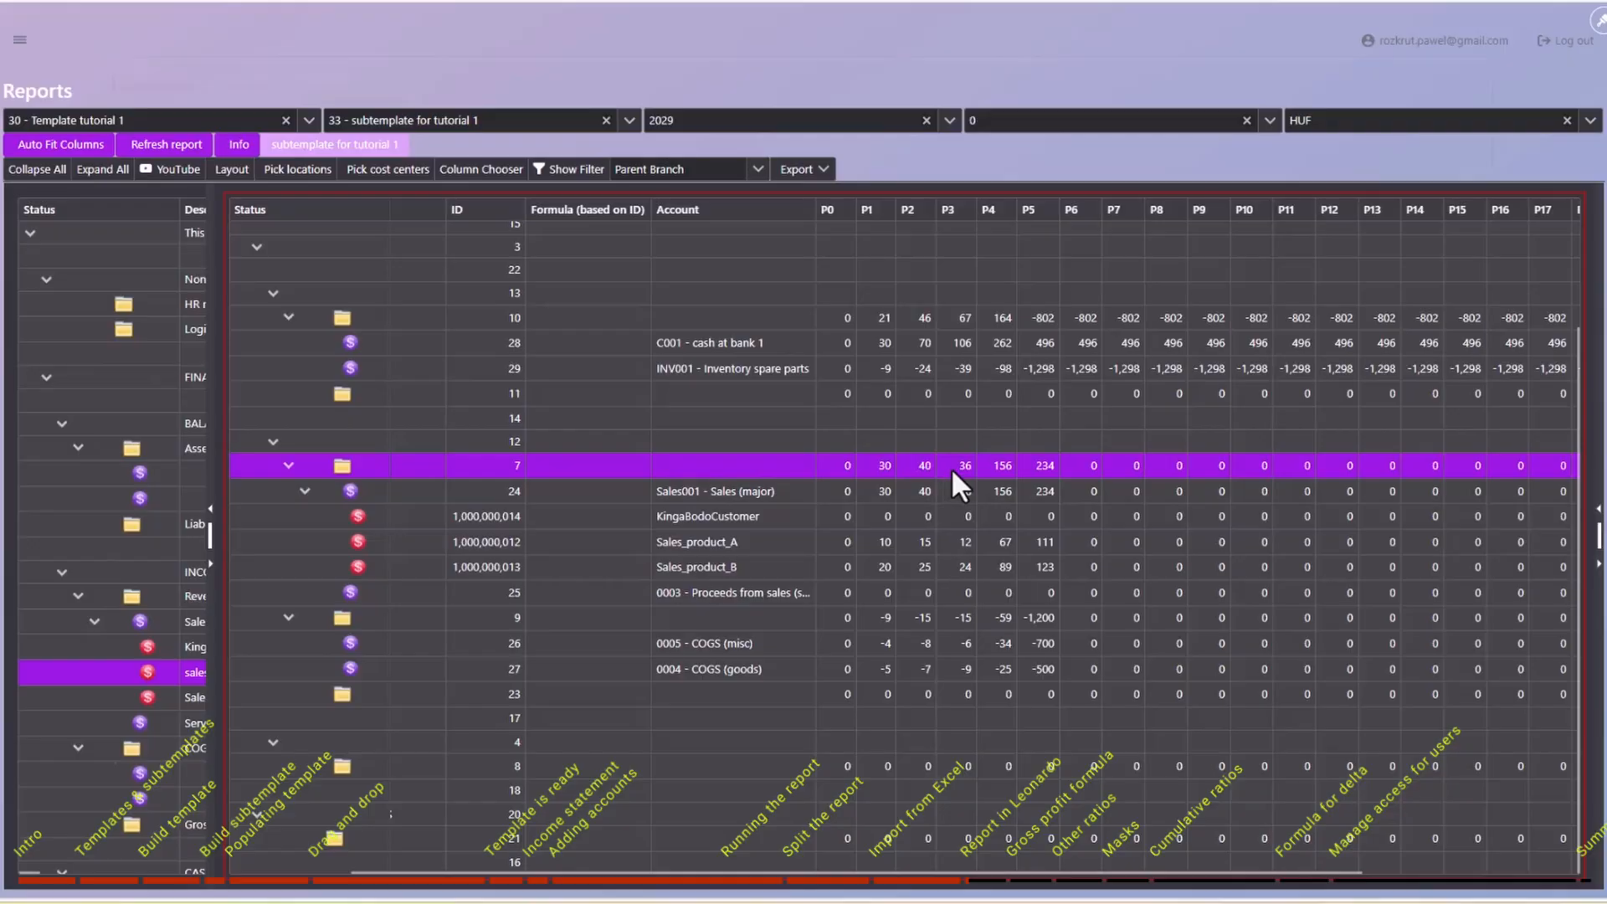
Switch to Excel and compare the Sales_product_A and Sales_product_B amounts per period with the report's revenue.
key("alt+Tab")
key("alt+Tab")
key("alt+Tab")
key("alt+Tab")
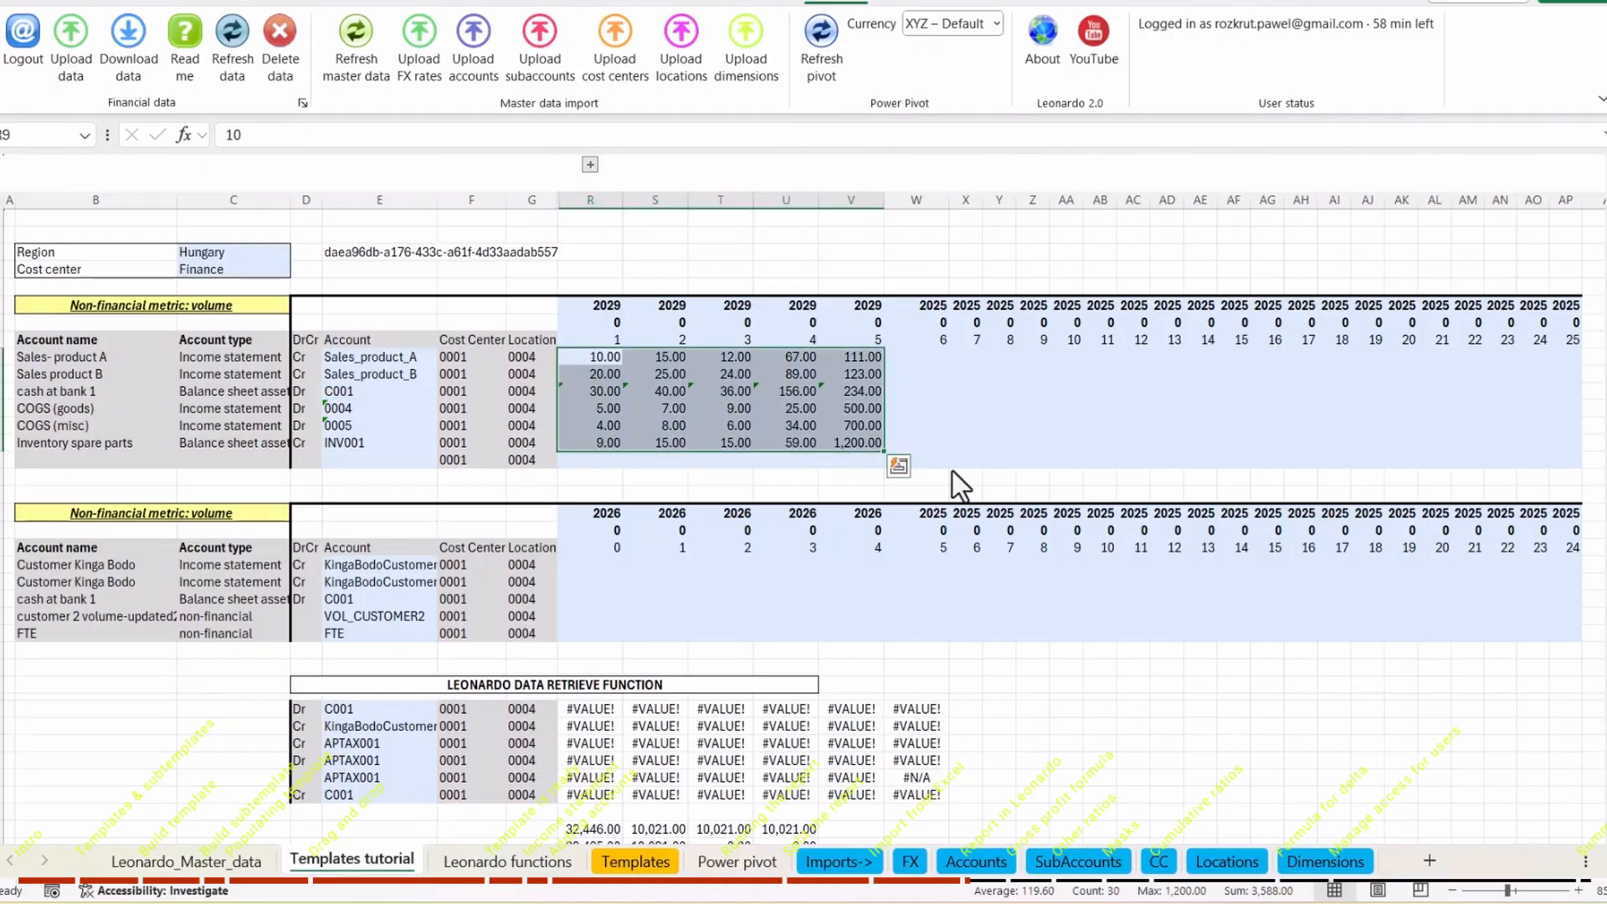
left_click_drag(599, 362, 597, 370)
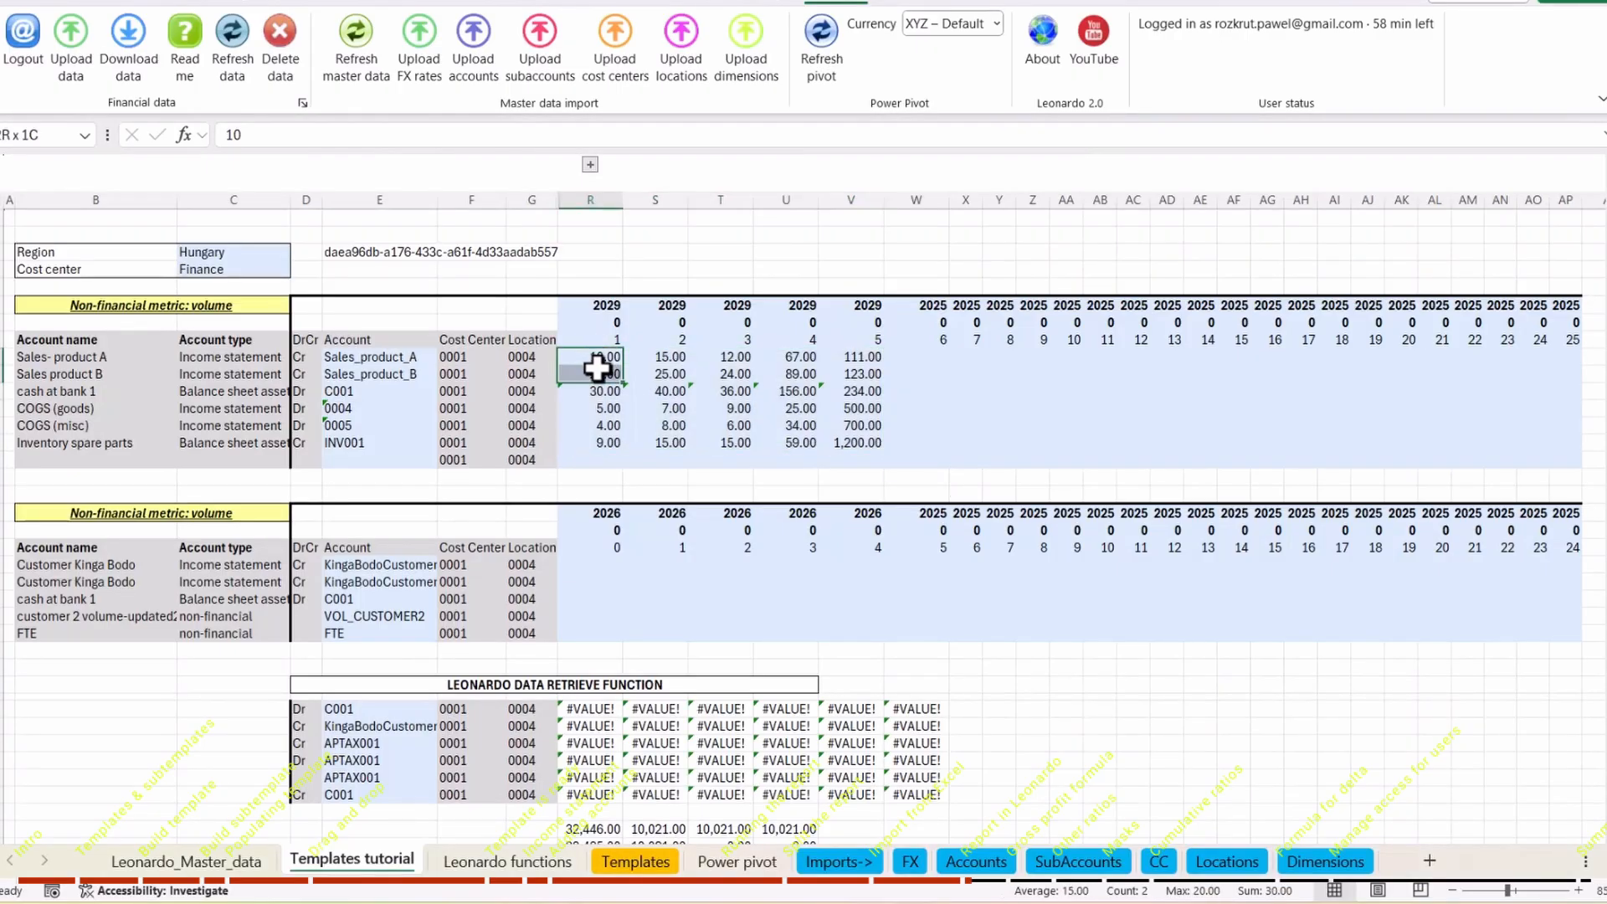
key("Right")
key("shift+Down")
key("Right")
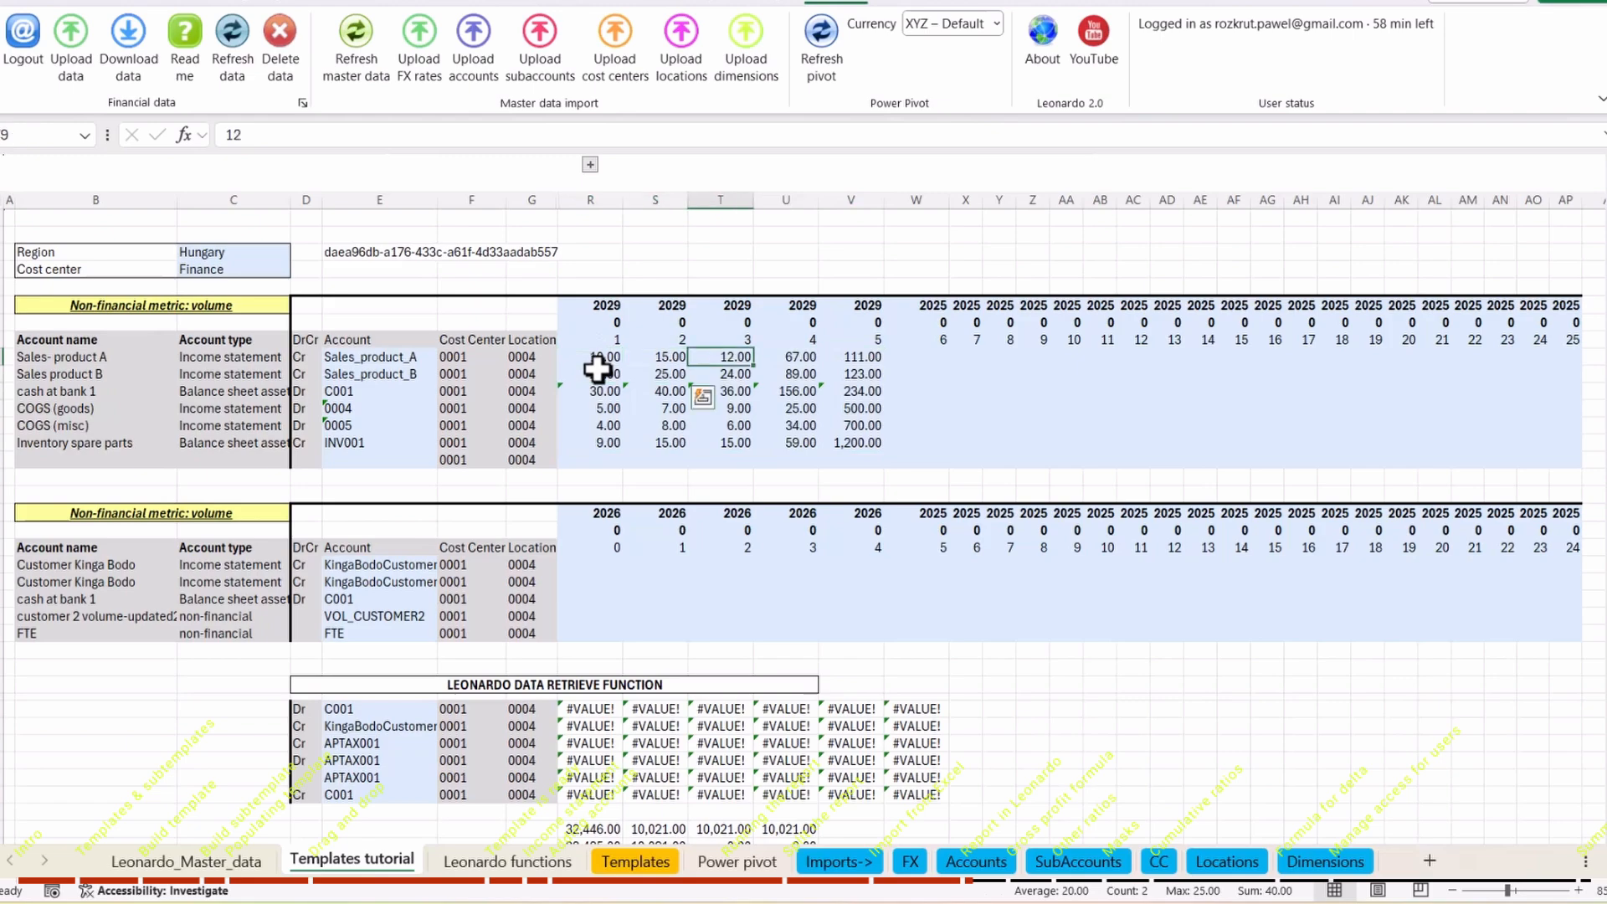
key("shift+Down")
key("Right")
key("Right")
key("shift+Down")
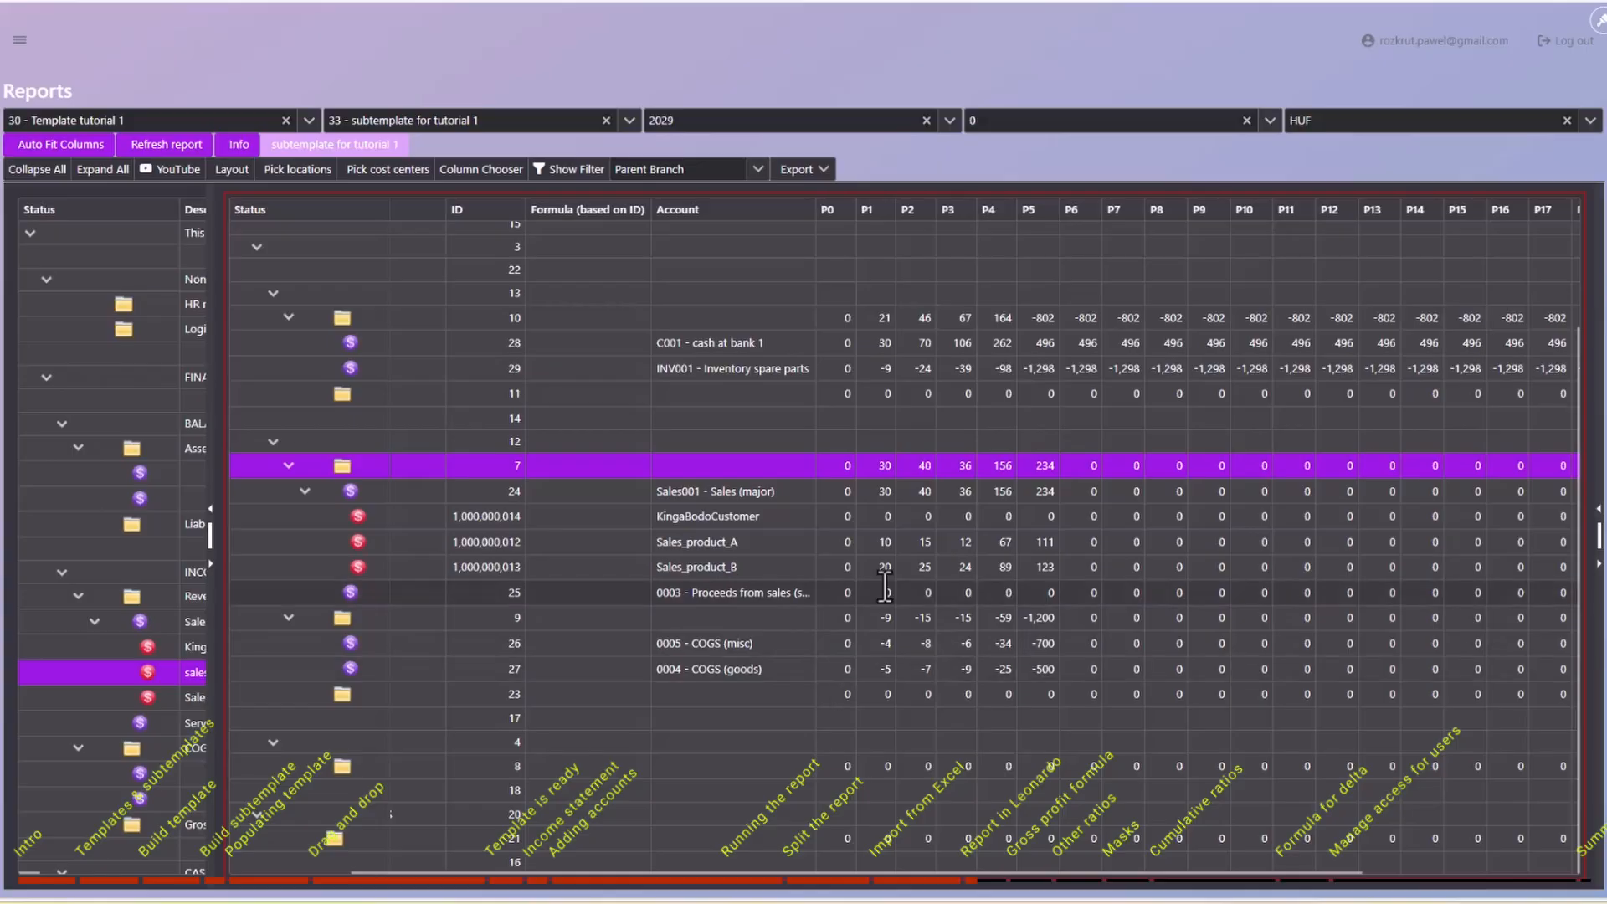
Compare the report's COGS row with the period 5 COGS (goods) and COGS (misc) amounts in Excel, and return to the report.
left_click(976, 620)
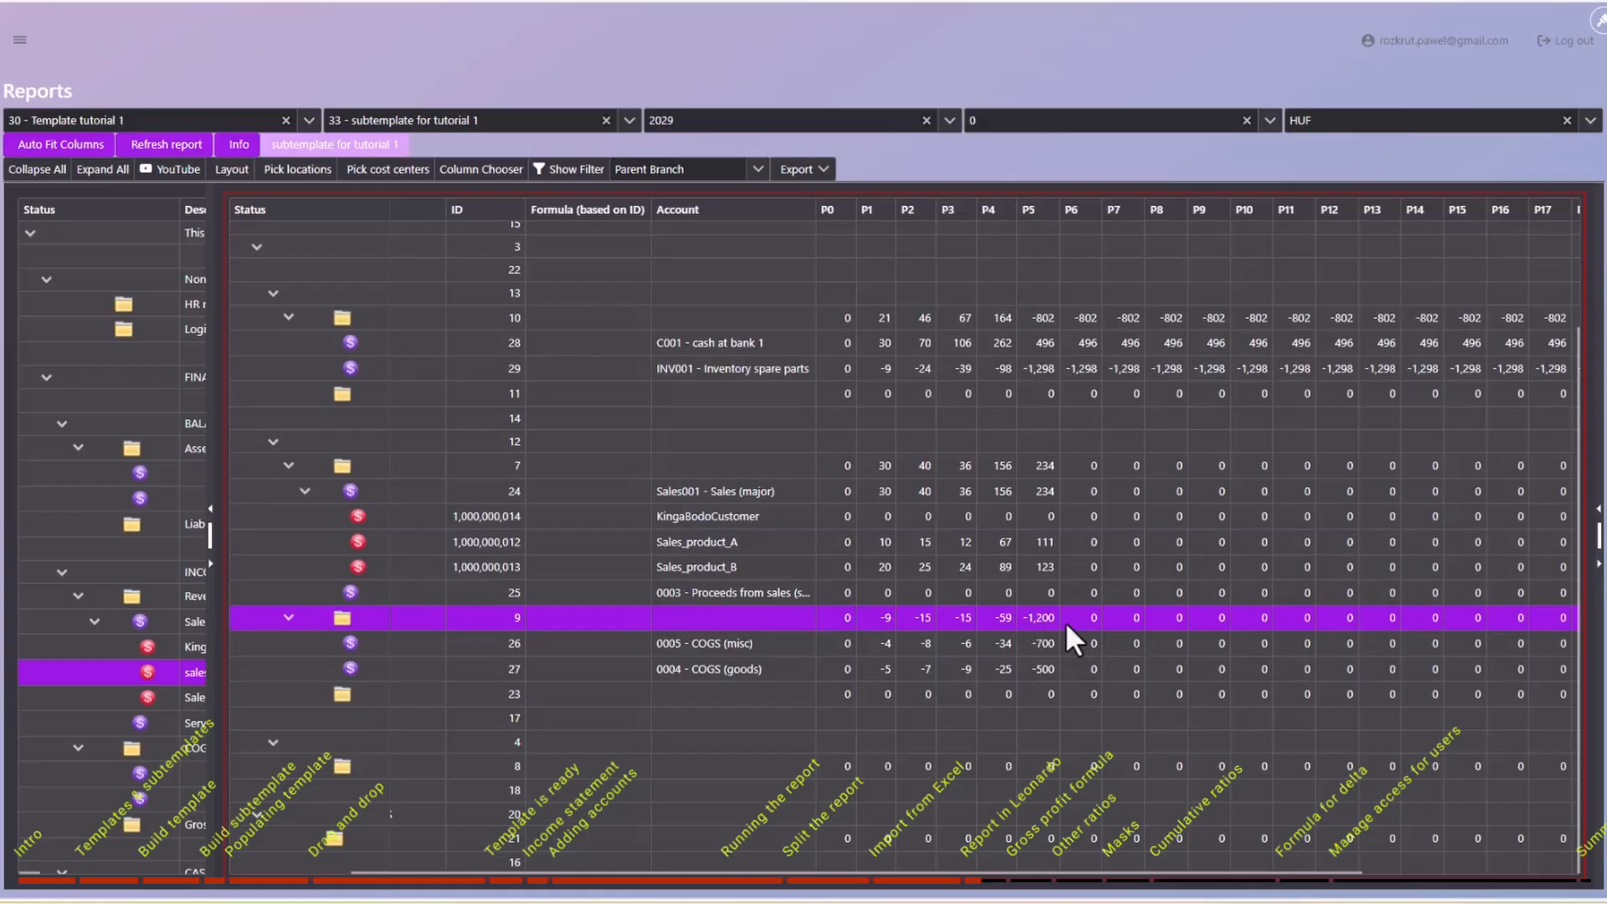
key("alt+Tab")
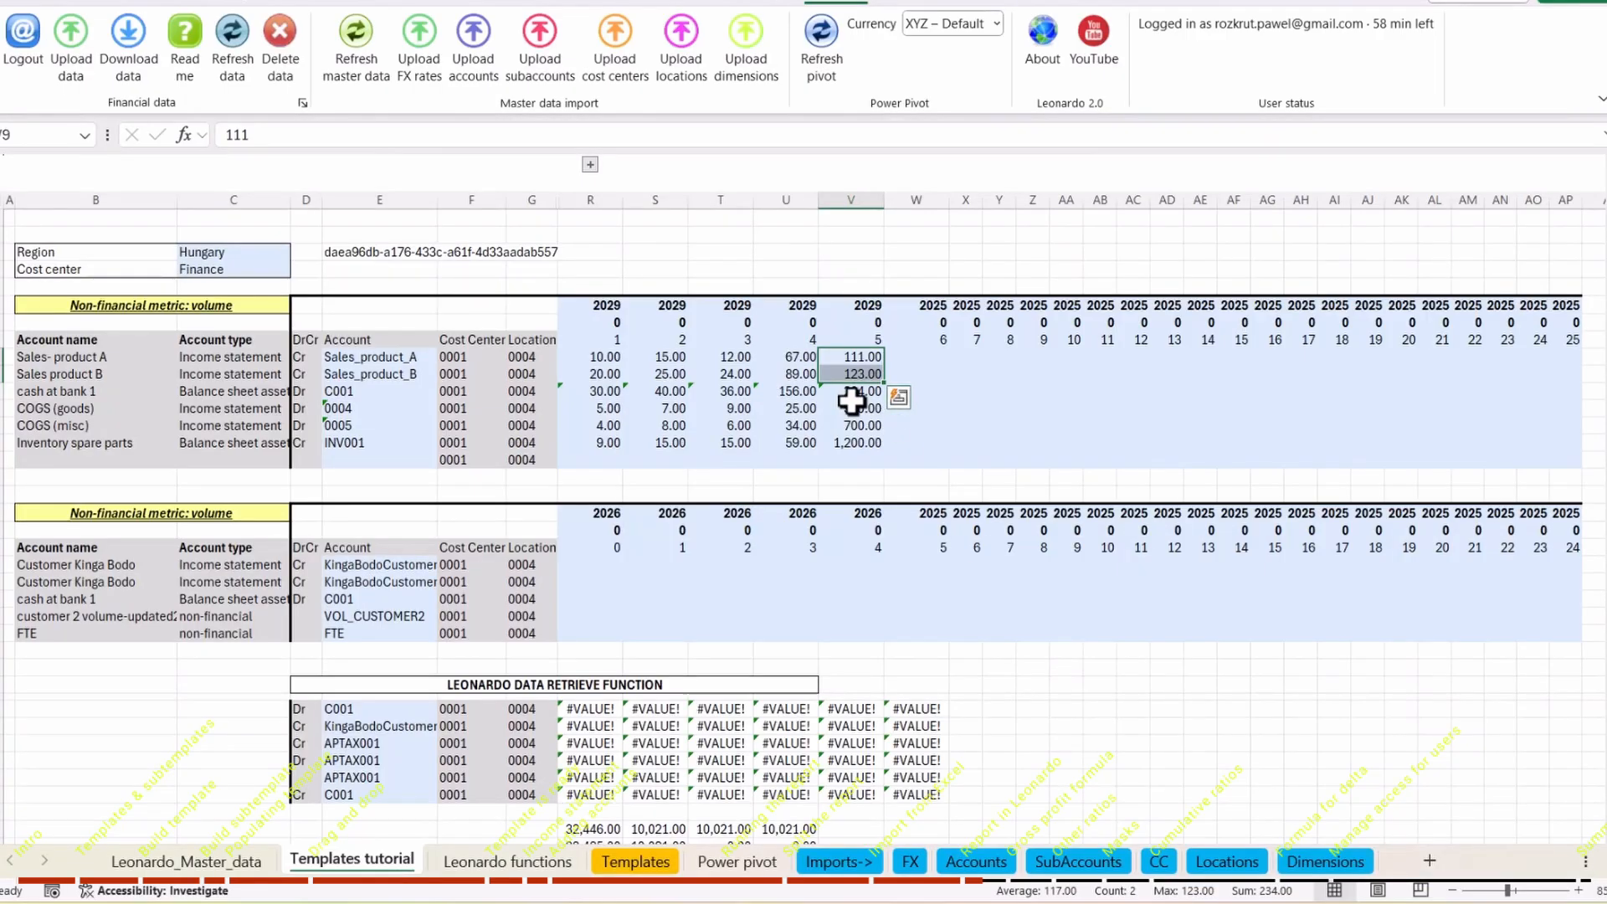
left_click(851, 411)
left_click_drag(851, 412, 855, 422)
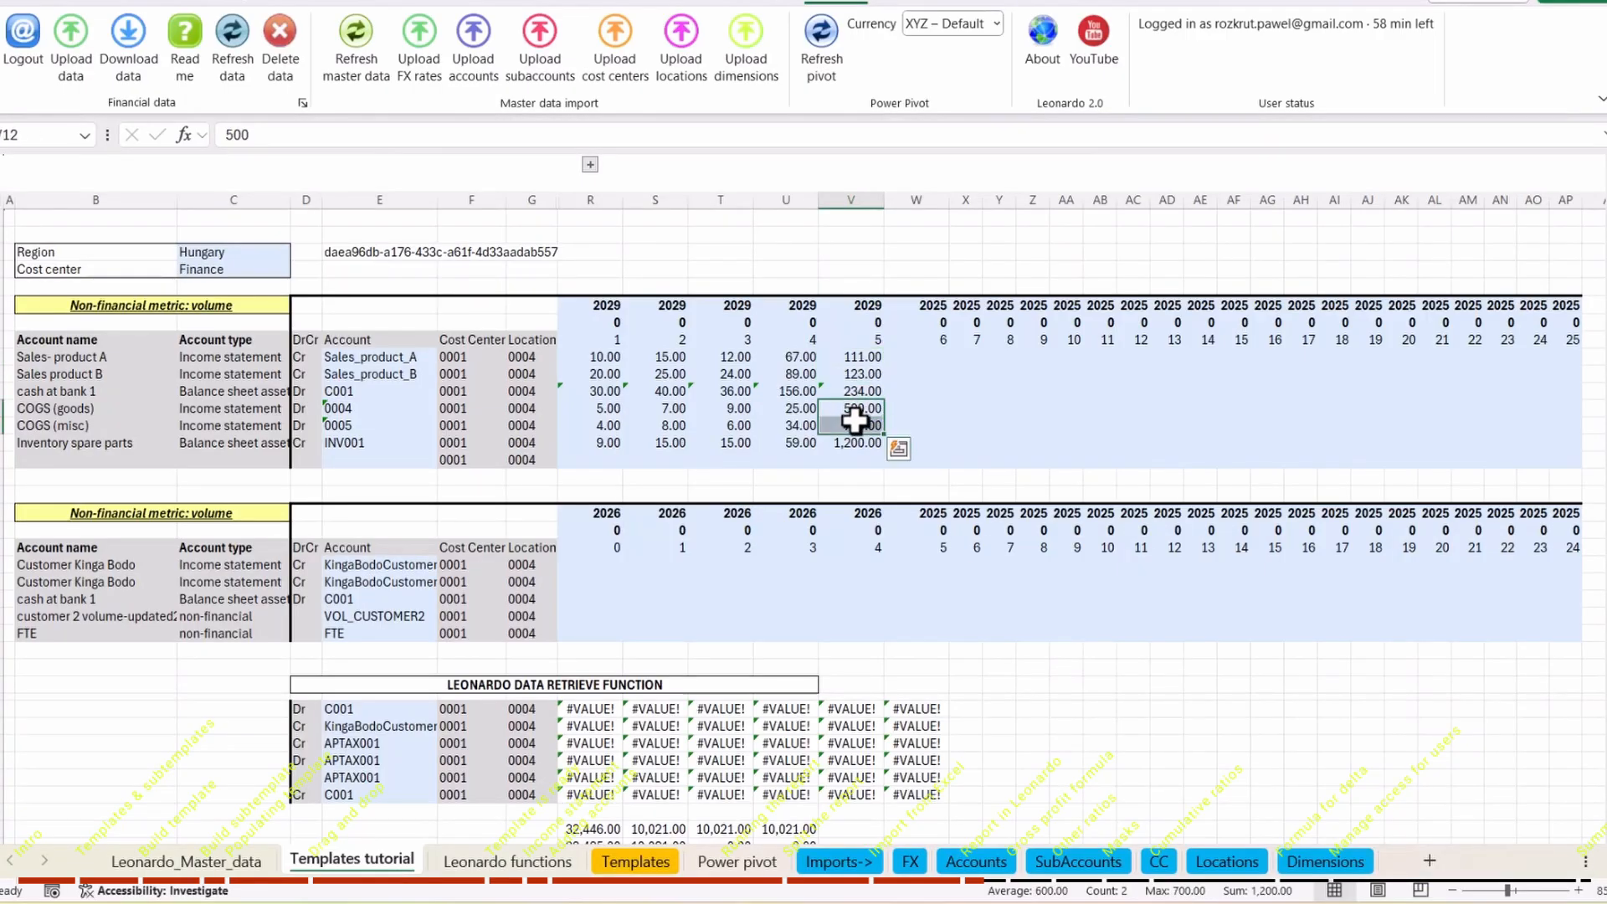
key("alt+Tab")
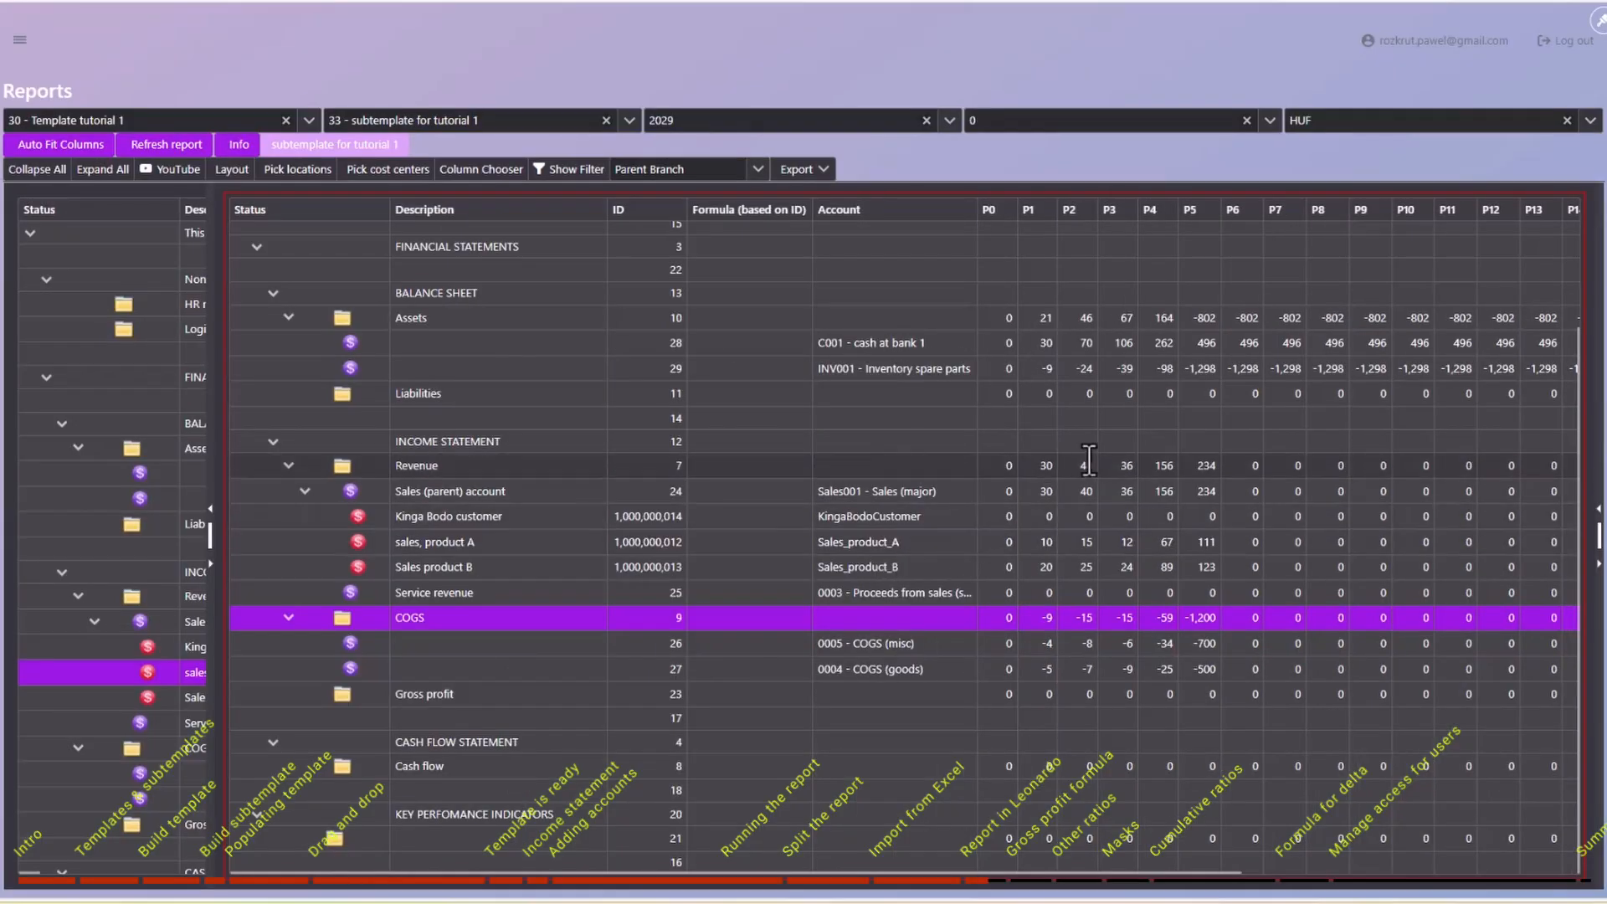
Collapse the Revenue and COGS folders and check the Gross profit row against the IDs of Revenue and COGS.
left_click(753, 465)
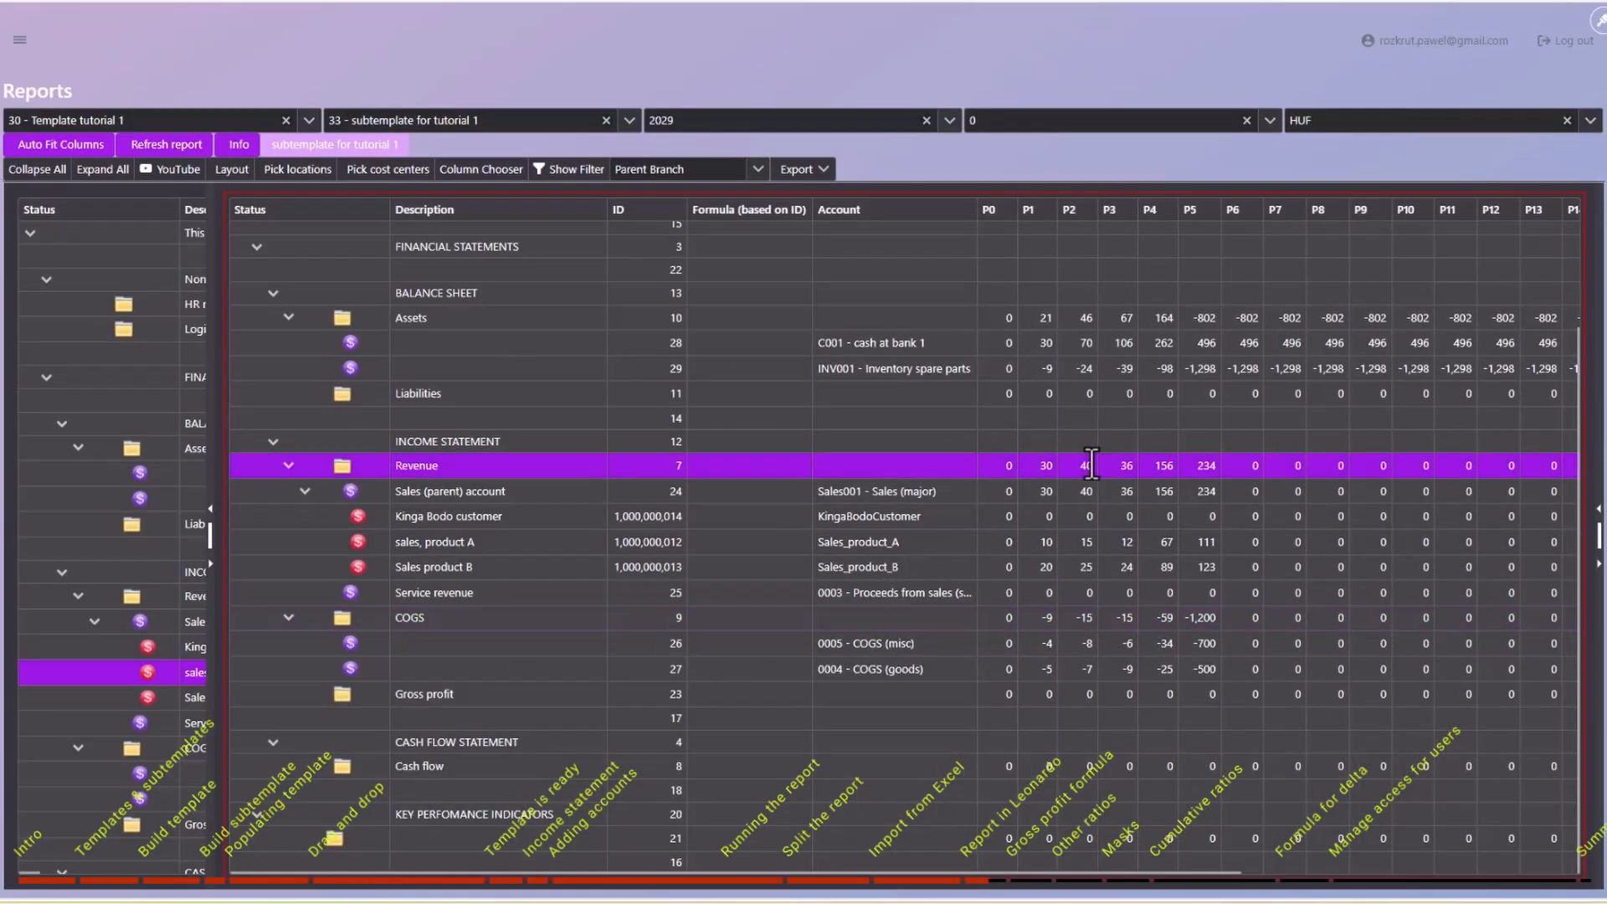
left_click(288, 466)
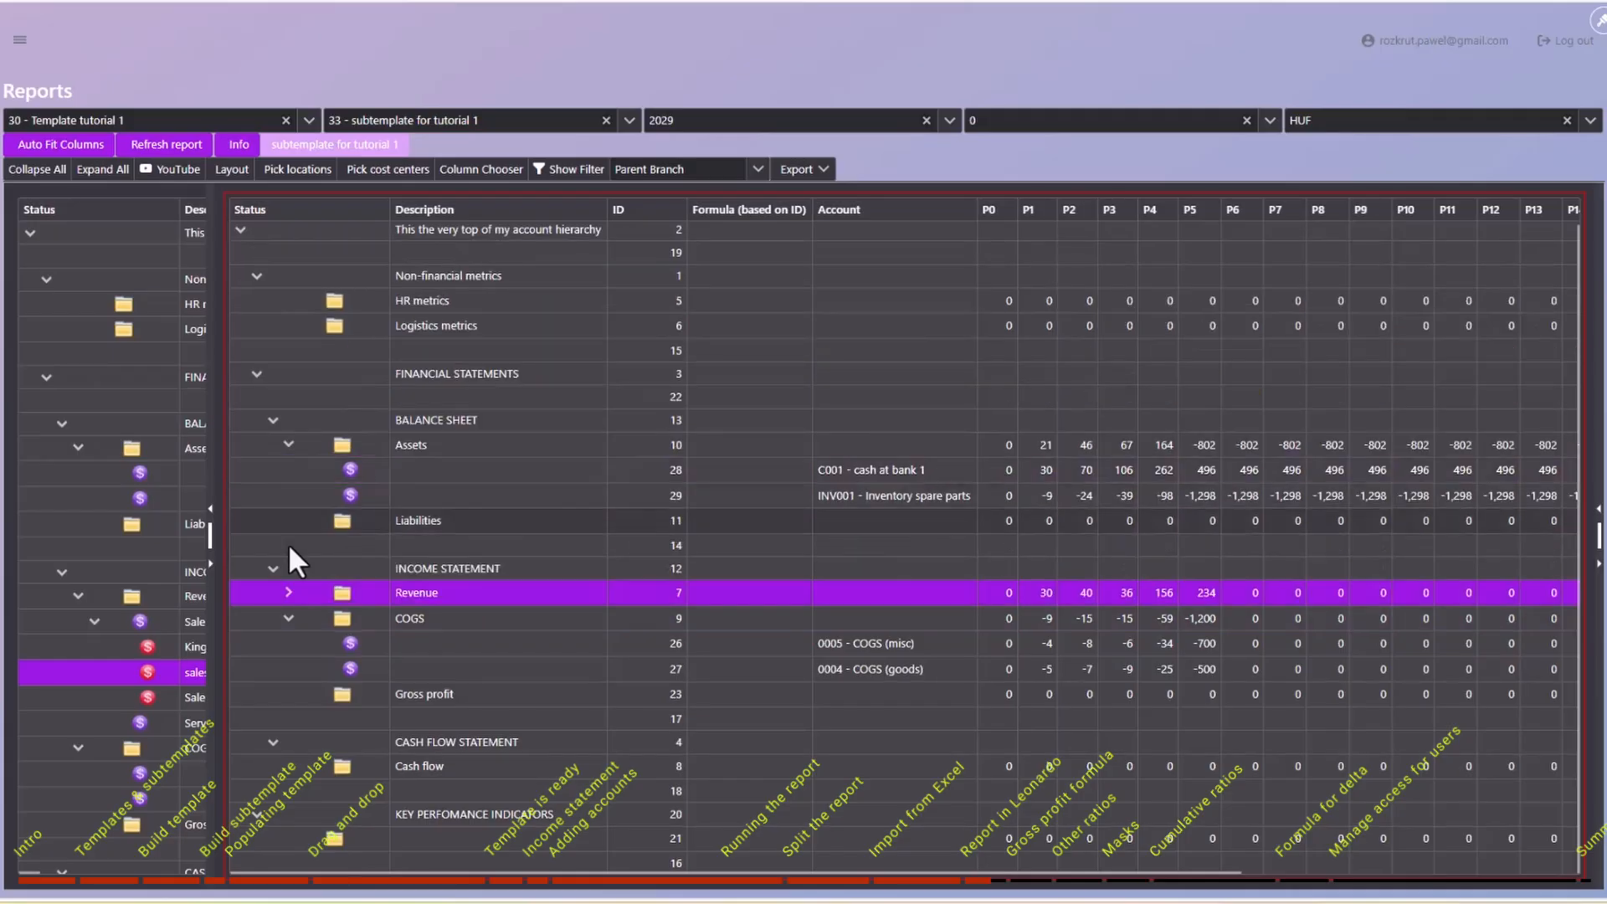
left_click(288, 618)
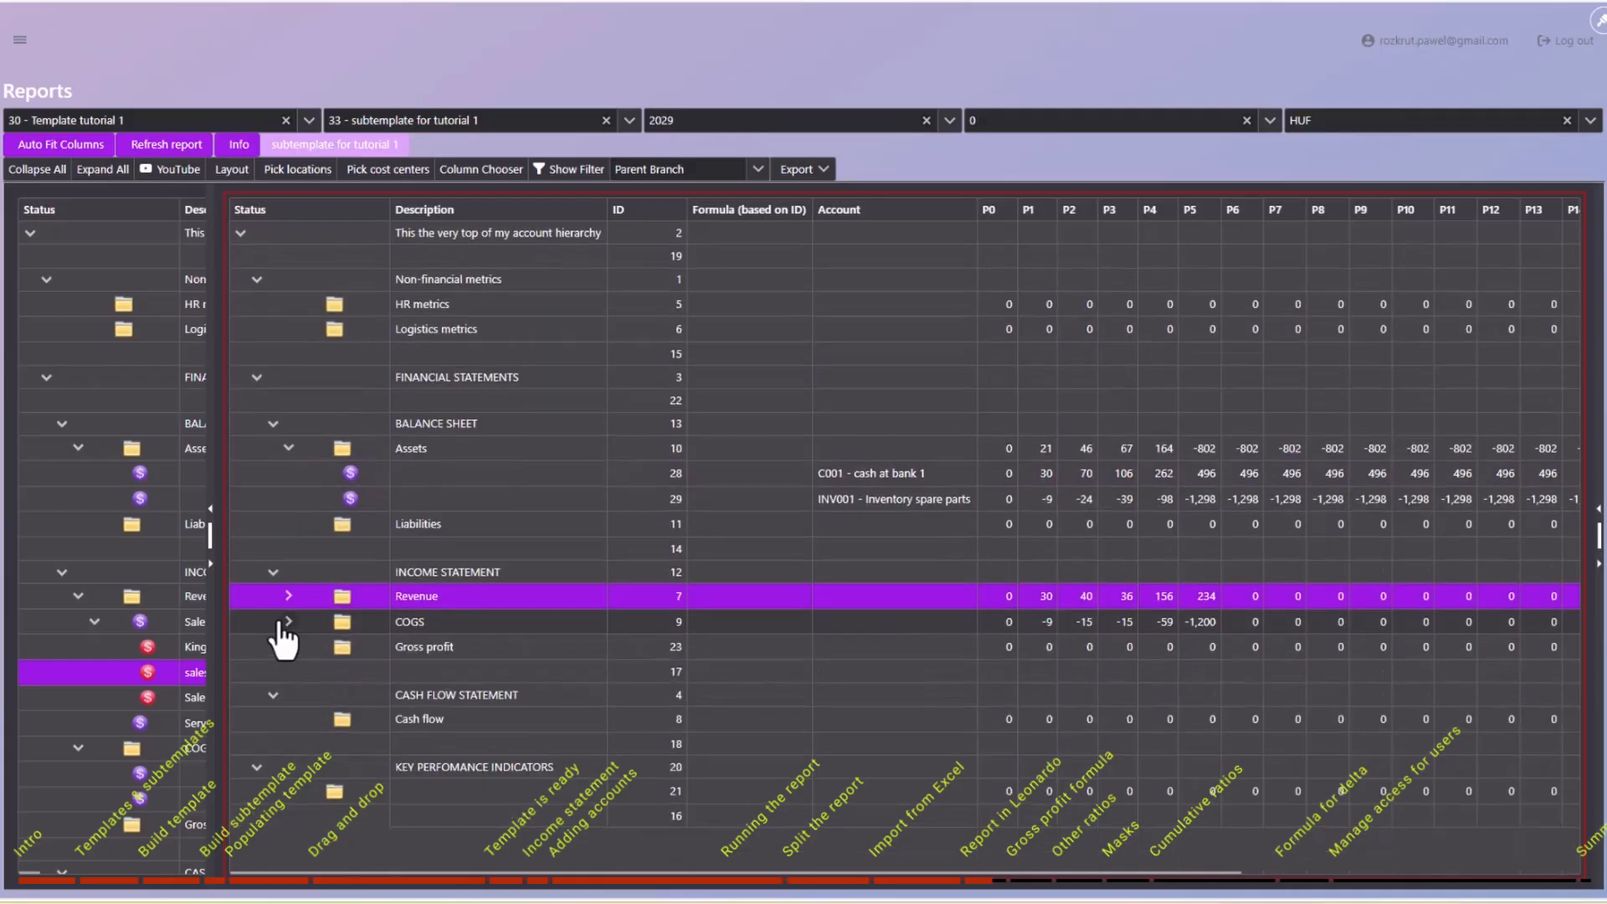
left_click(1091, 643)
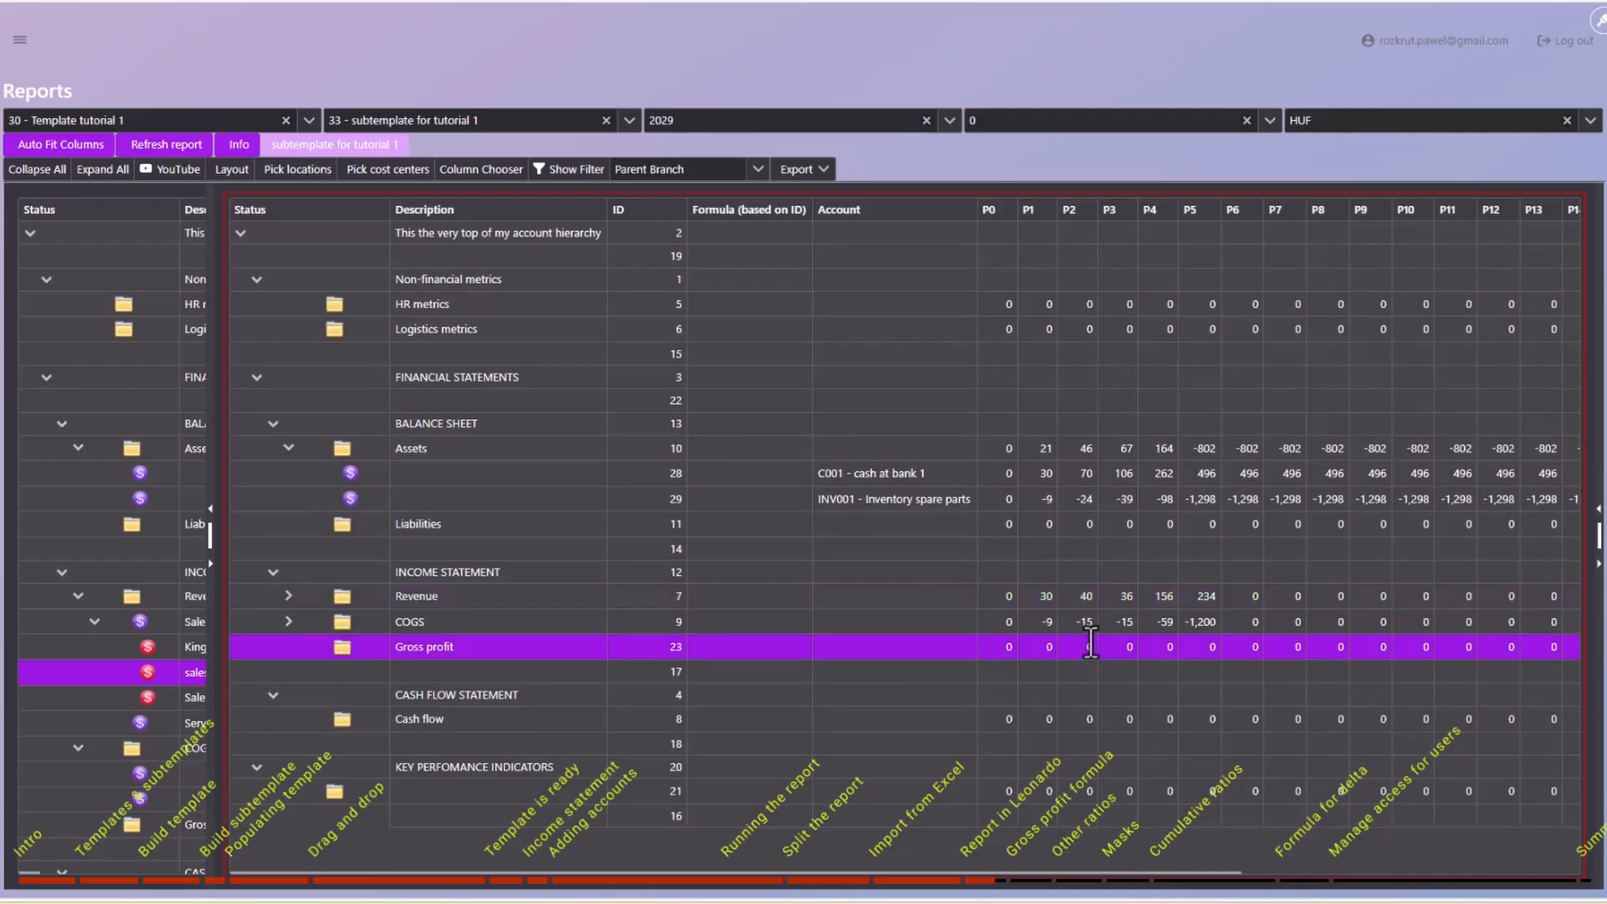
left_click(655, 591)
left_click(648, 621)
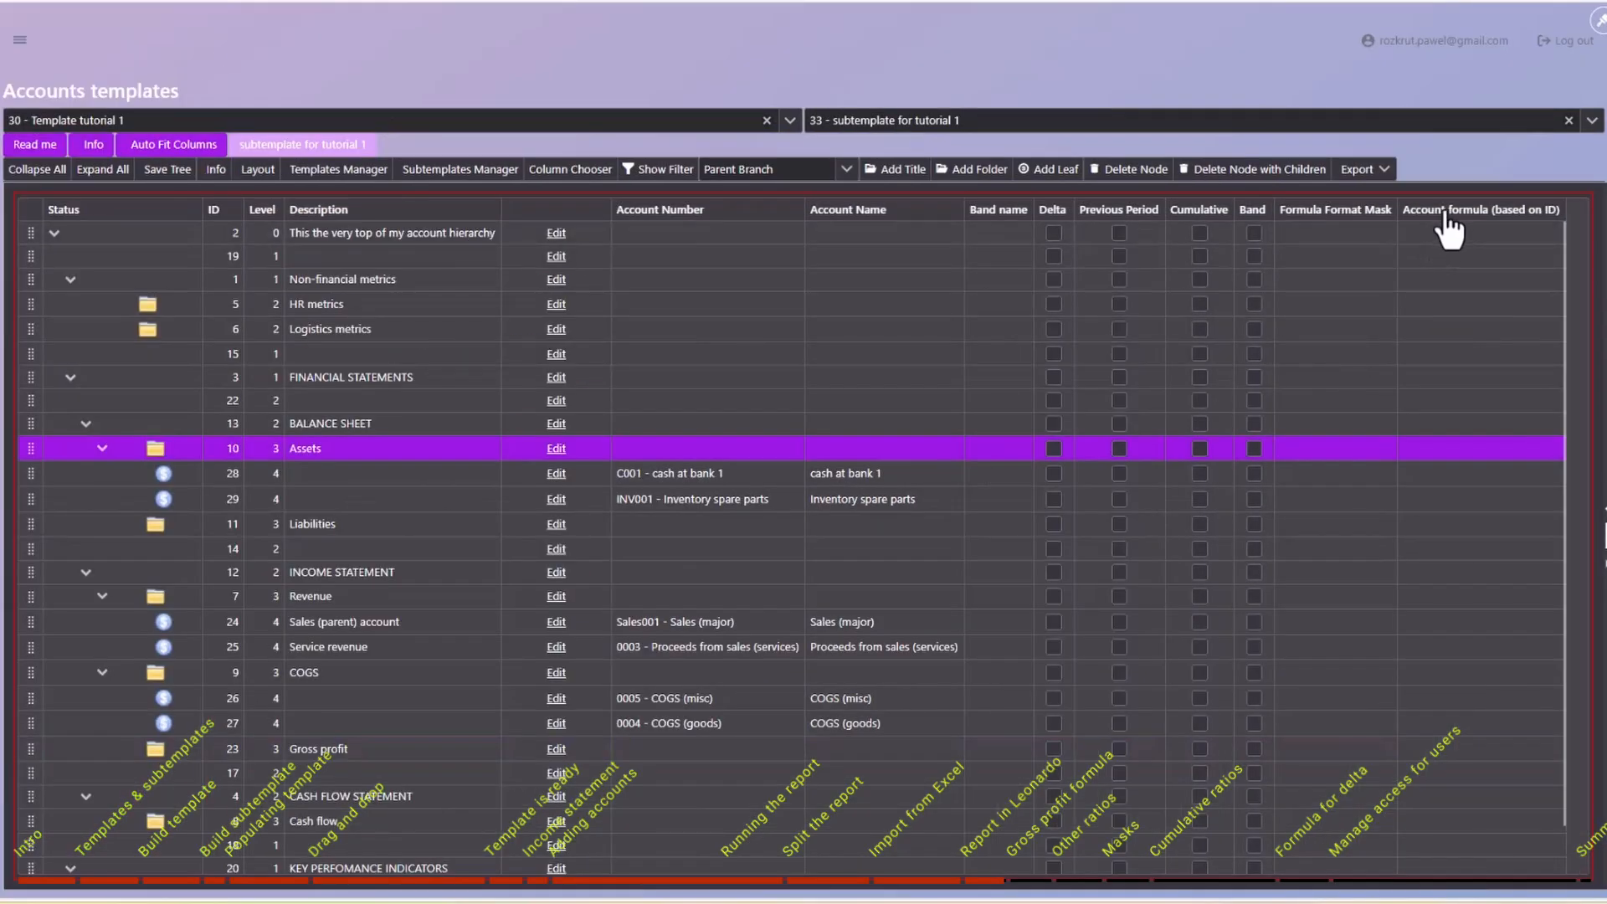
On the Accounts templates page, move the account formula column before Account Number and save [7]+[9] as the Gross profit formula.
left_click_drag(1449, 219, 620, 216)
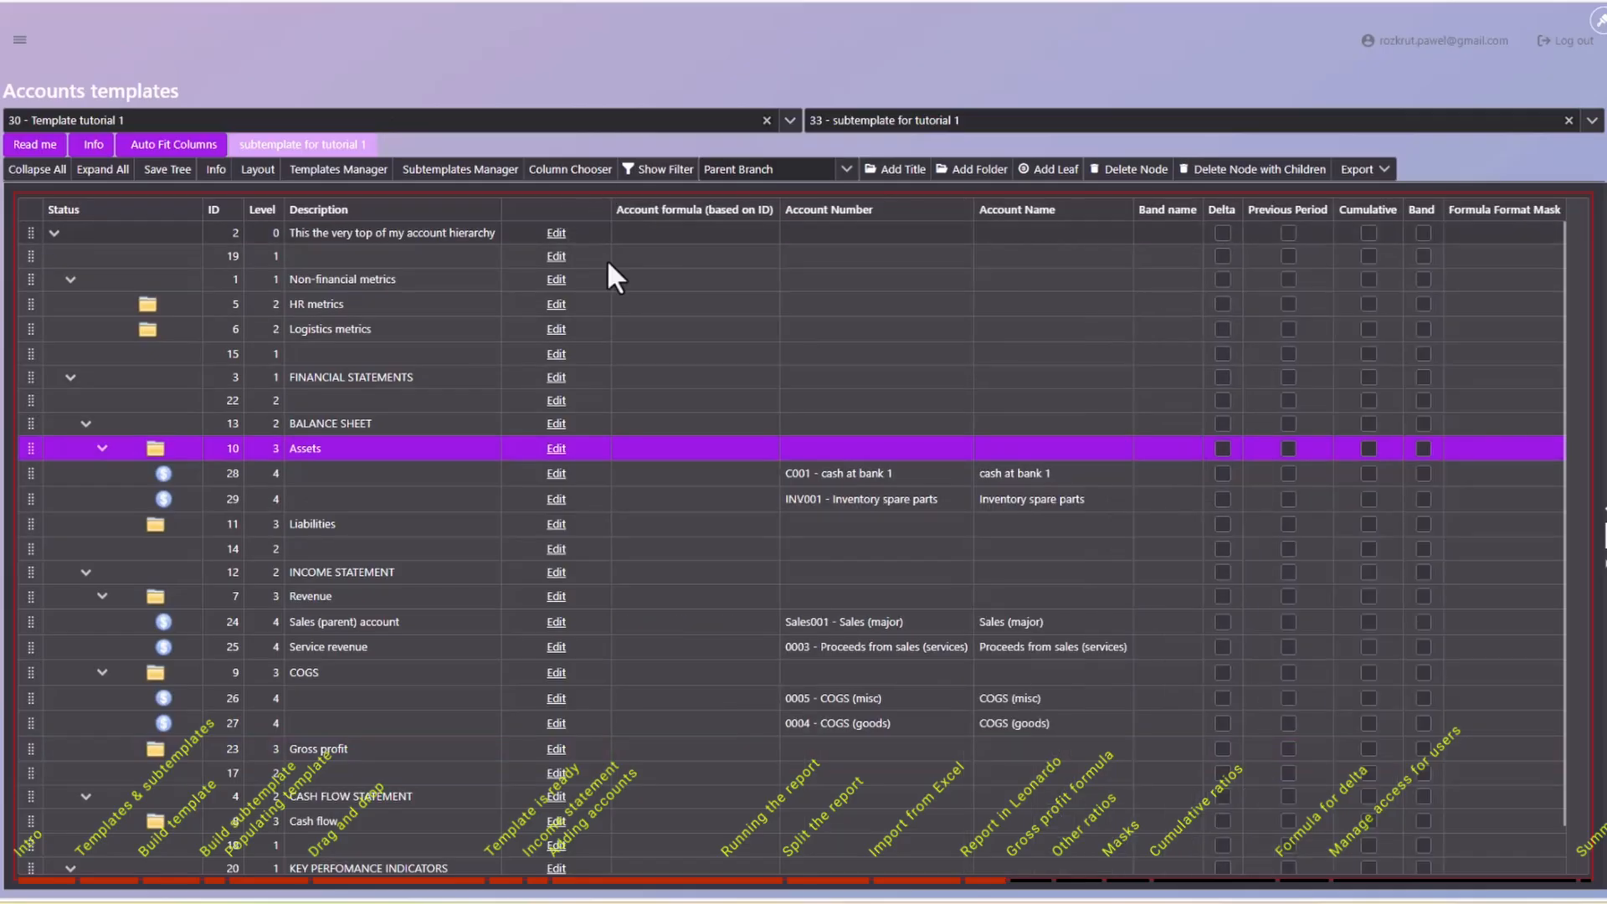
left_click(690, 747)
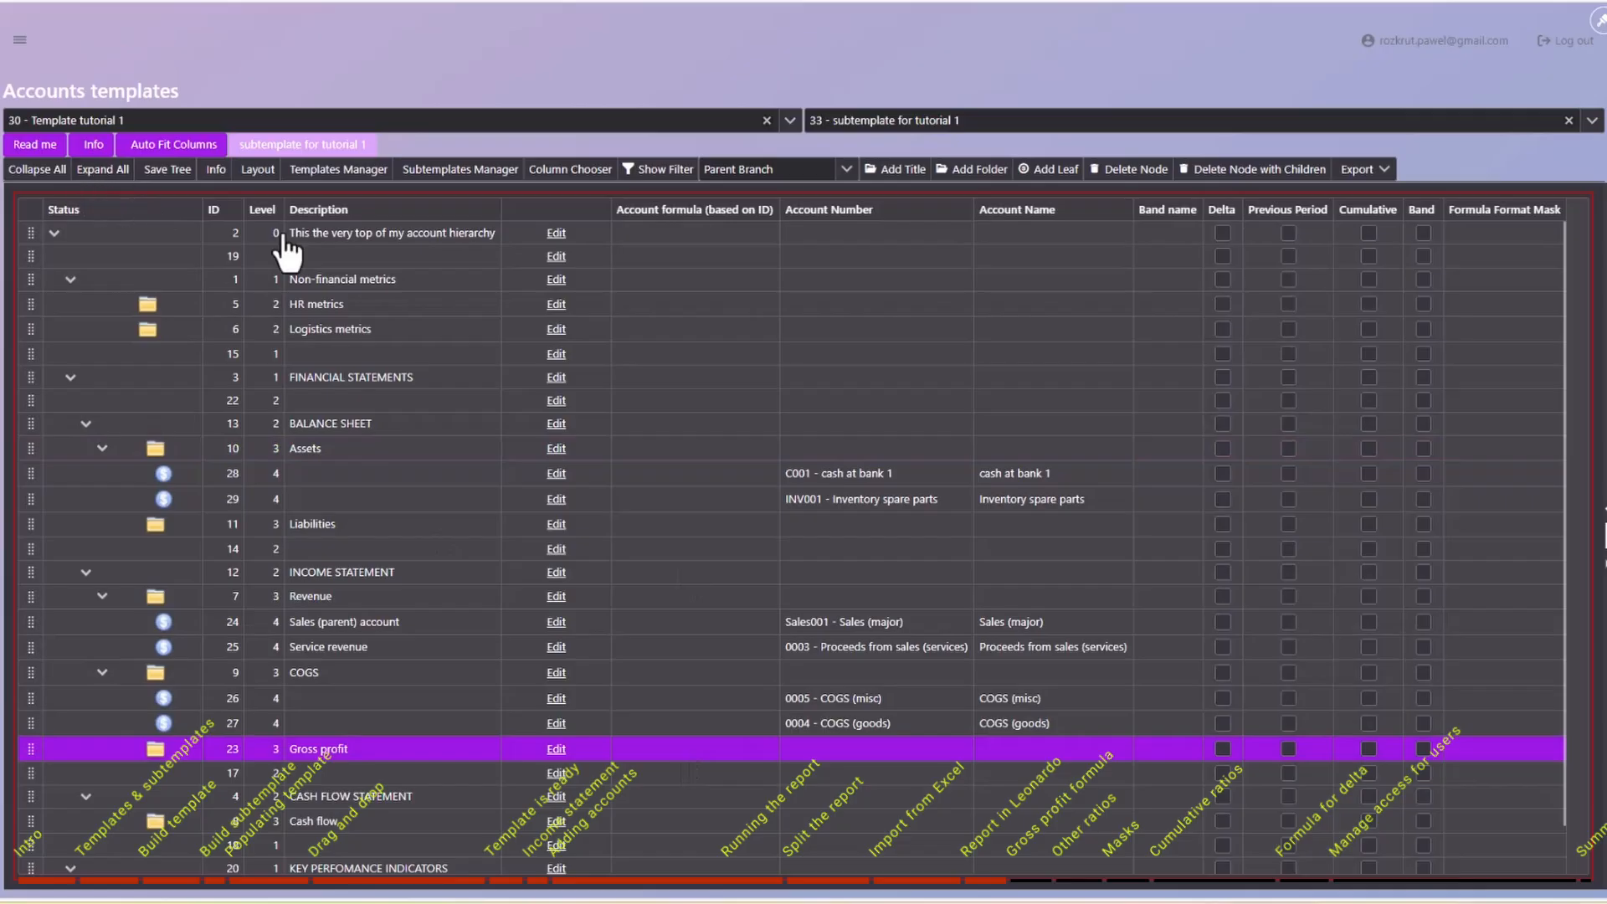
left_click(557, 752)
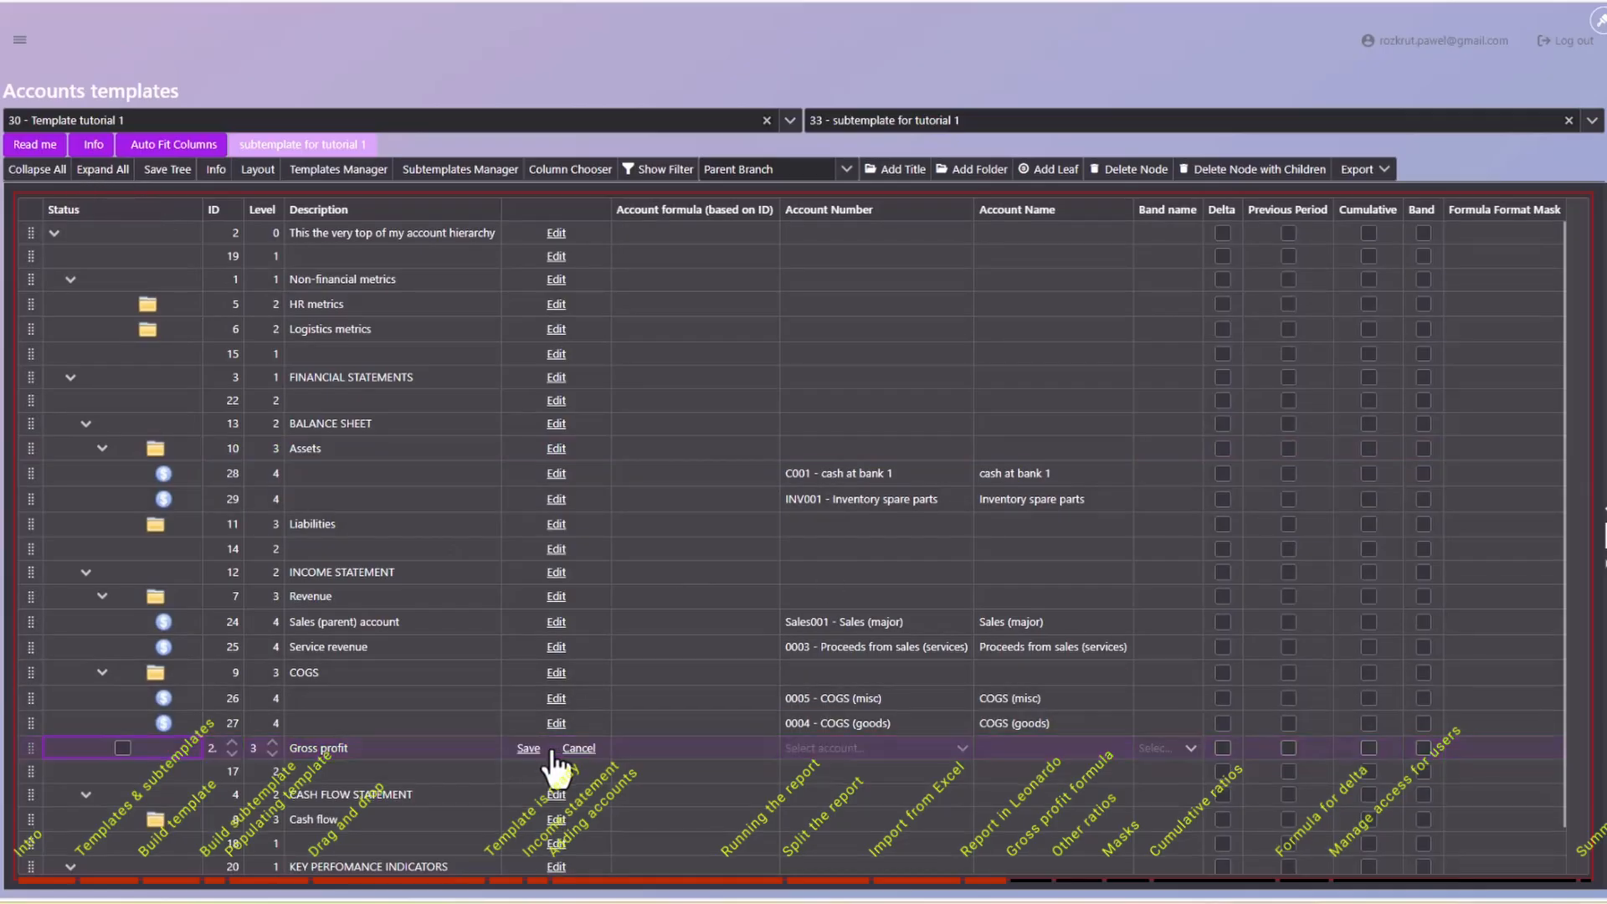
left_click(736, 752)
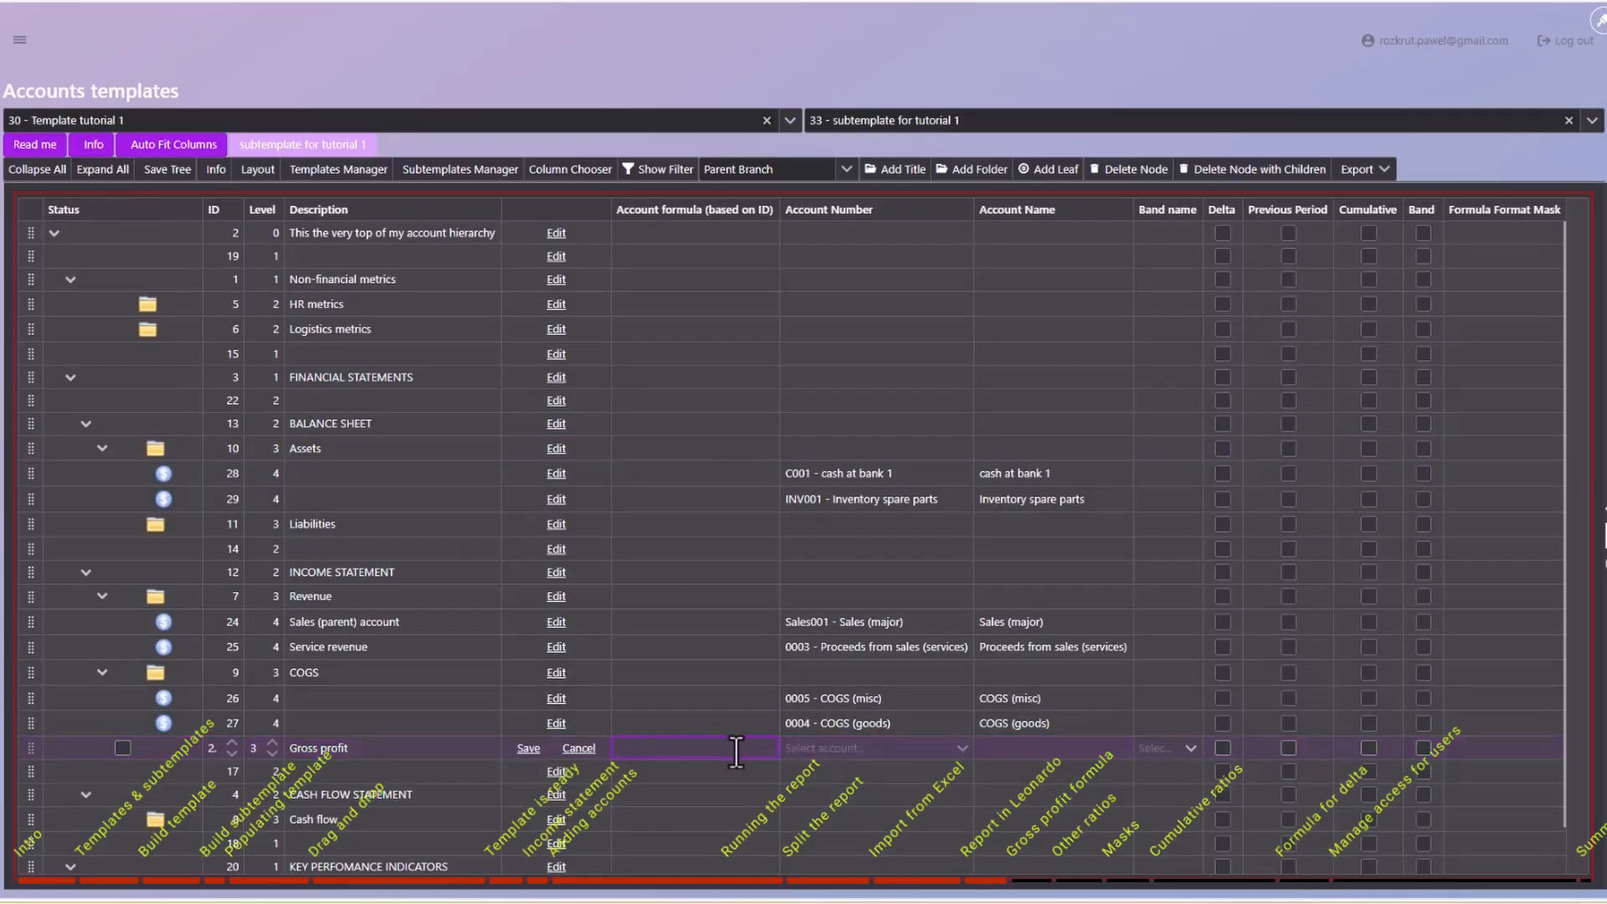
type("[7]+[9]")
key("Return")
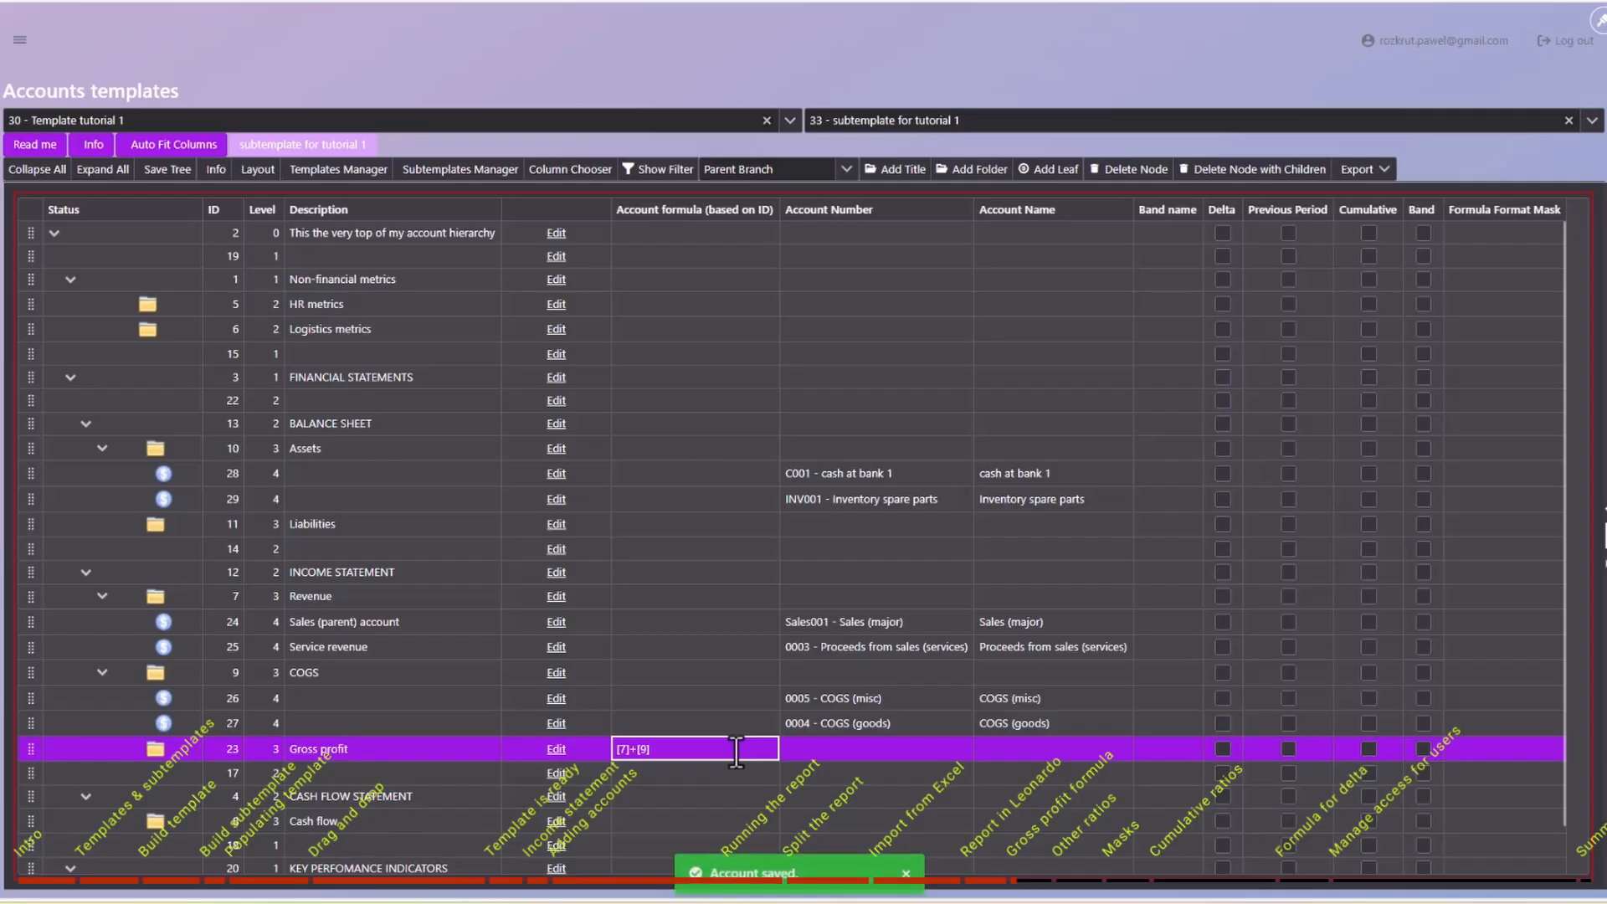
Move the account formula column beside the ID column and check the Gross profit formula against the Revenue and COGS IDs.
left_click(228, 600)
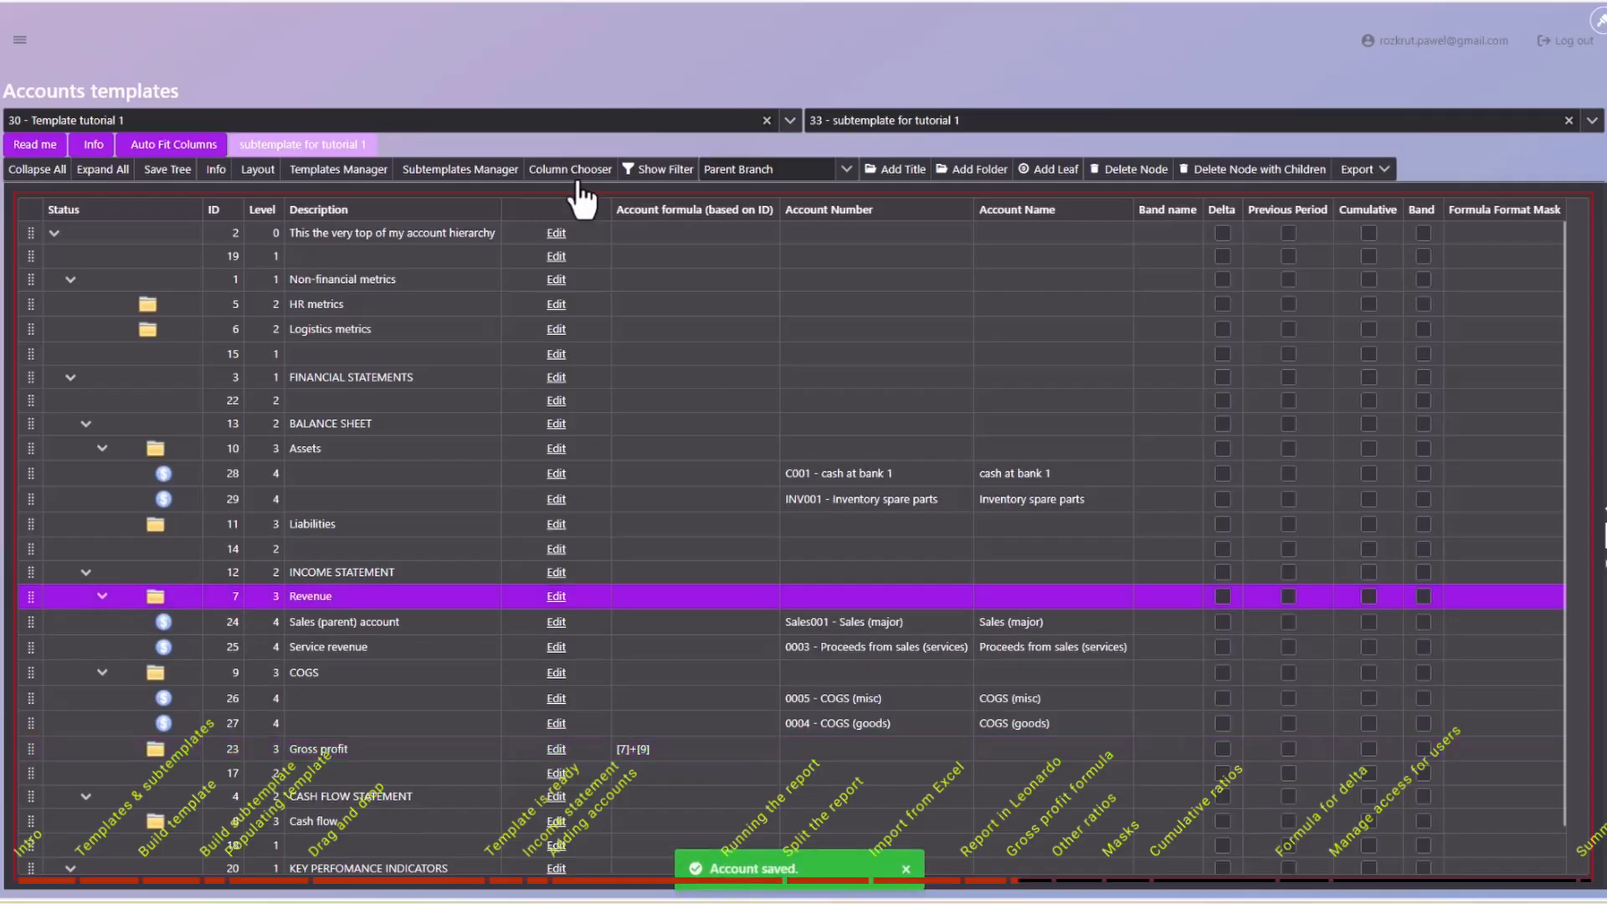
left_click_drag(640, 231, 259, 218)
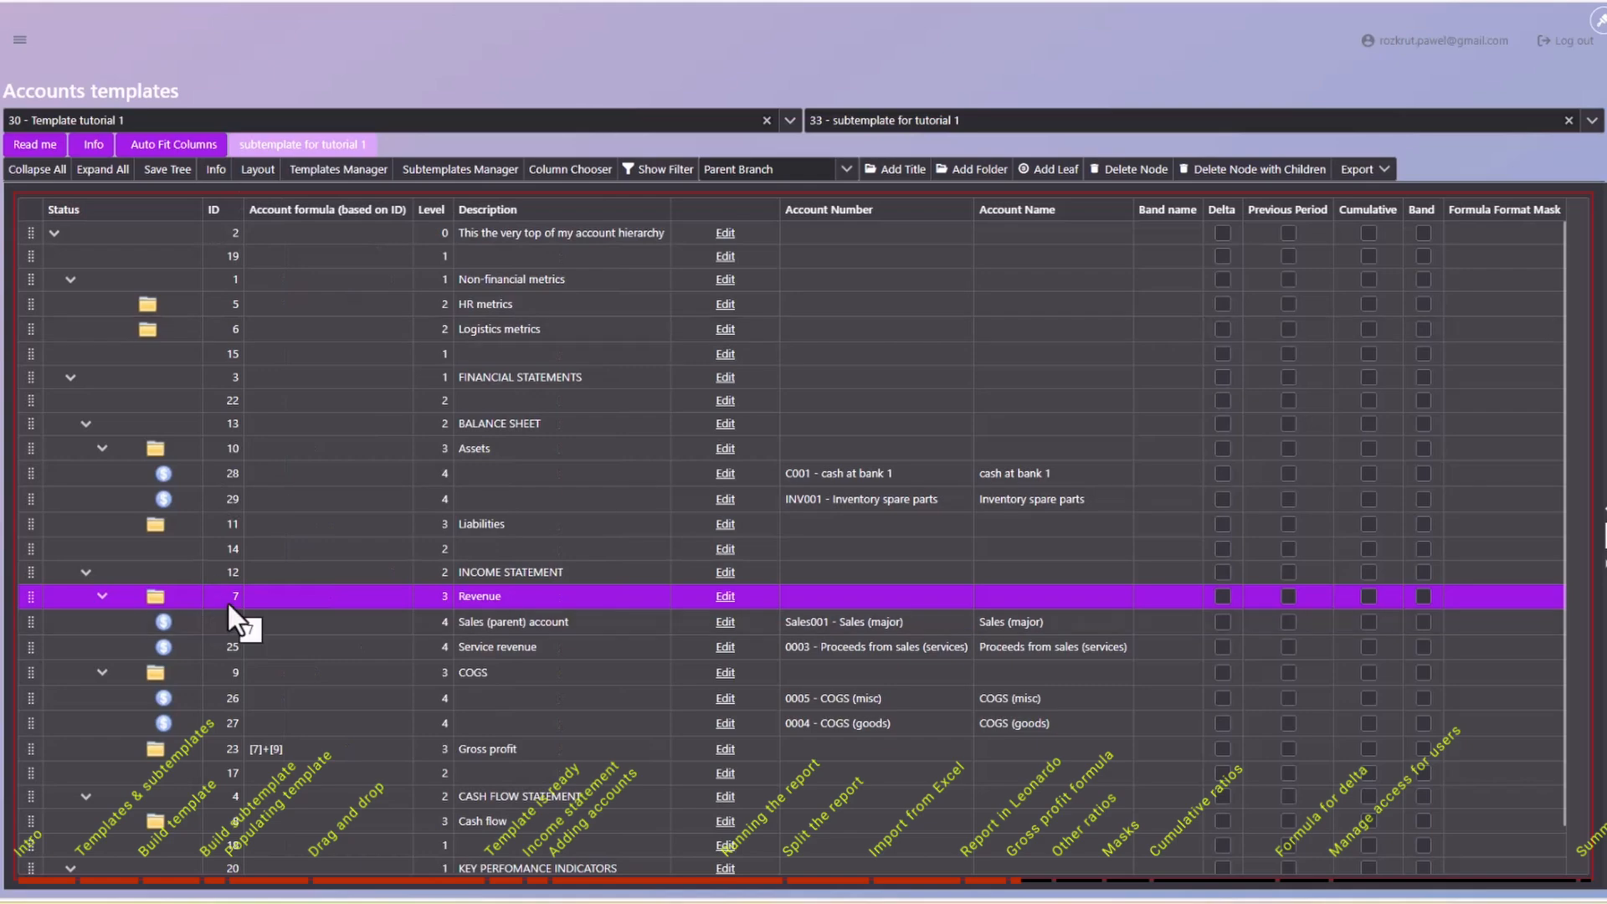
left_click(233, 676)
left_click(276, 749)
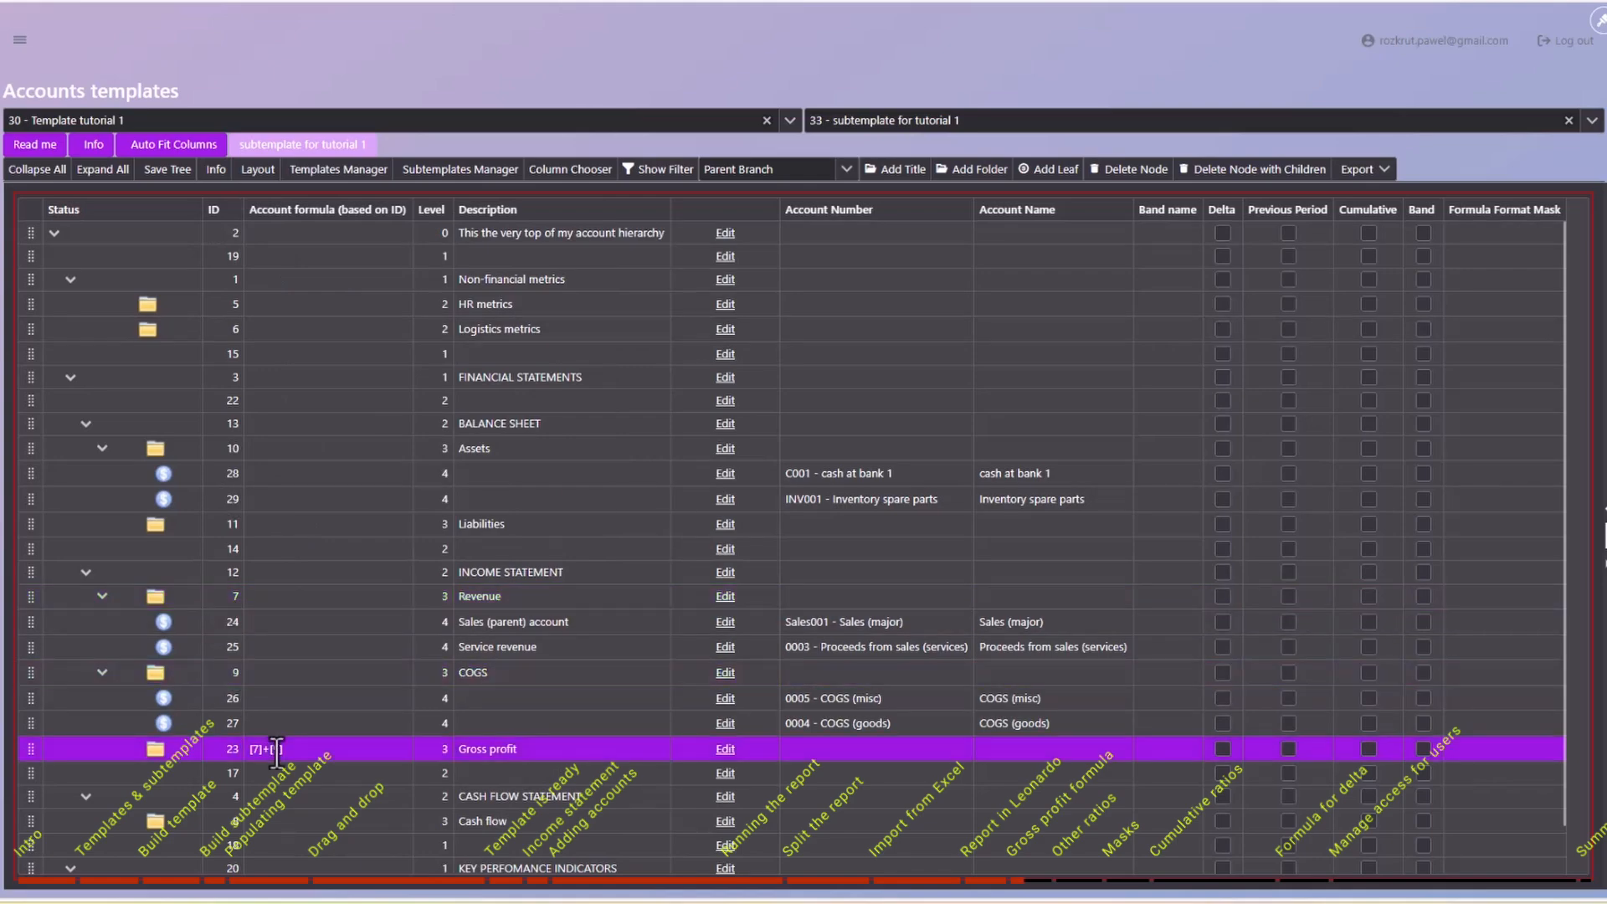
In the refreshed report, select Gross profit, collapse COGS and Sales (parent) account, and check the sales and service revenue rows.
left_click(462, 685)
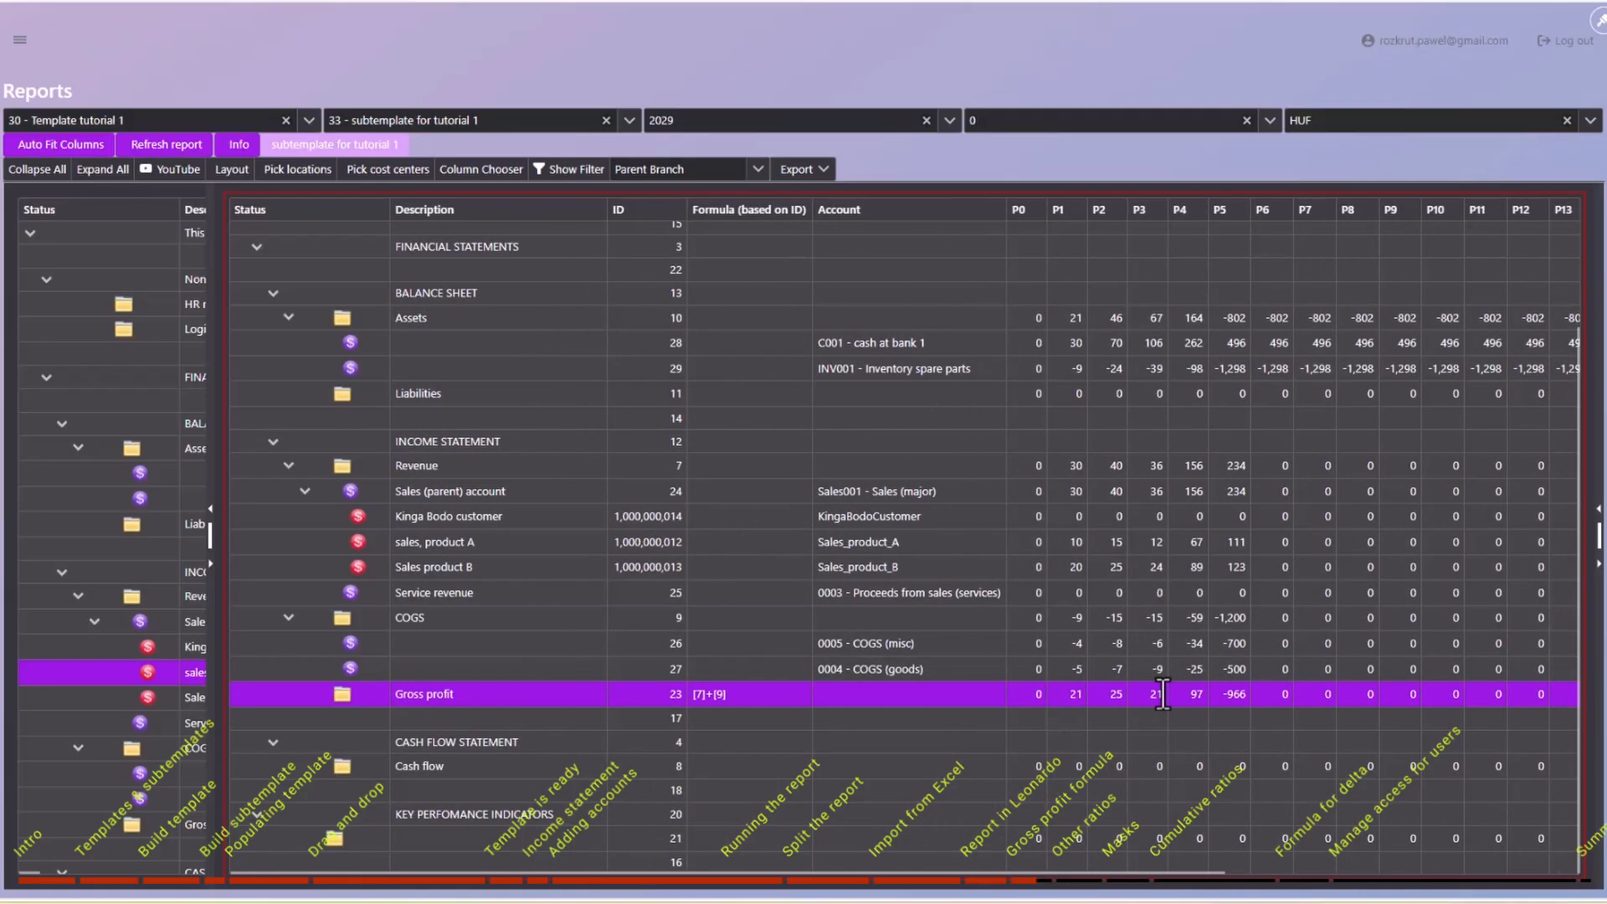
left_click(288, 620)
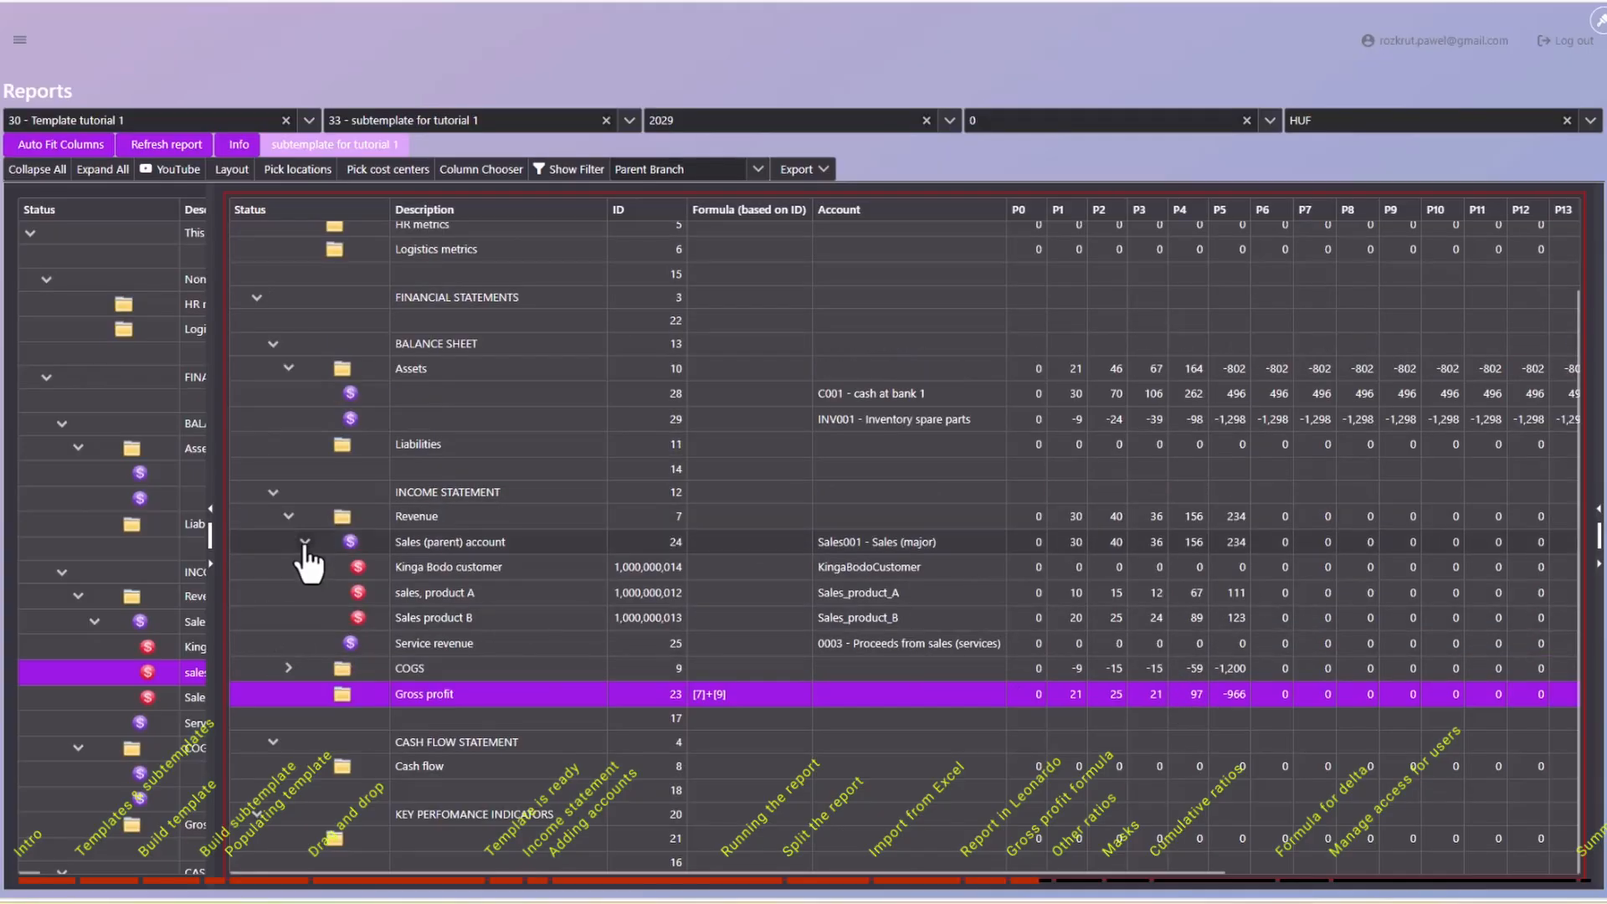
left_click(304, 542)
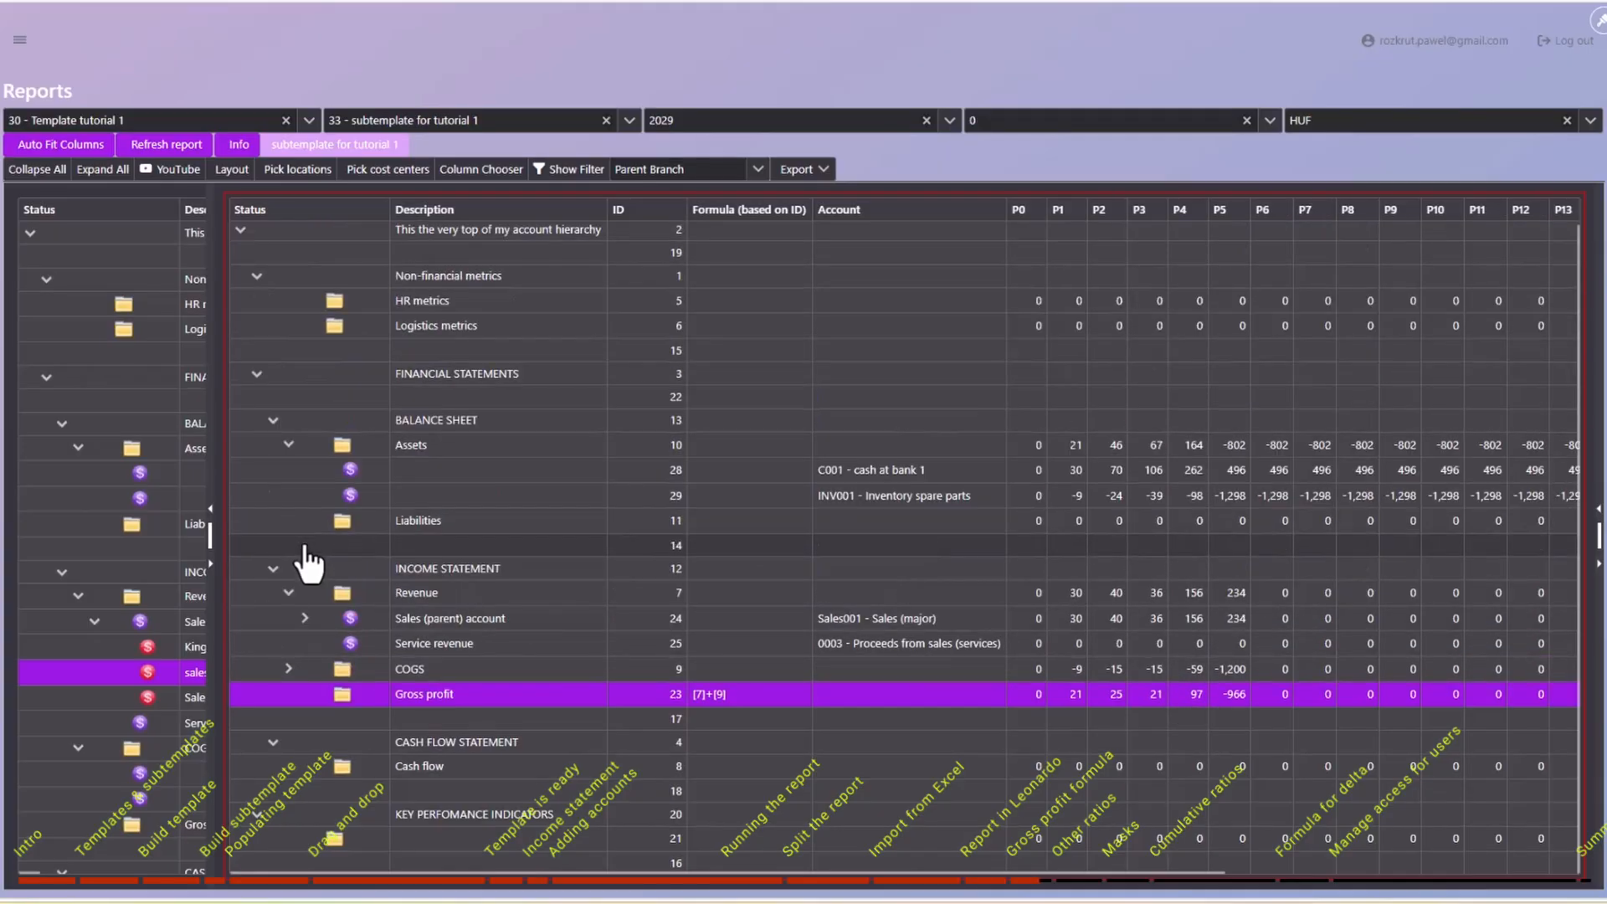
left_click(1119, 618)
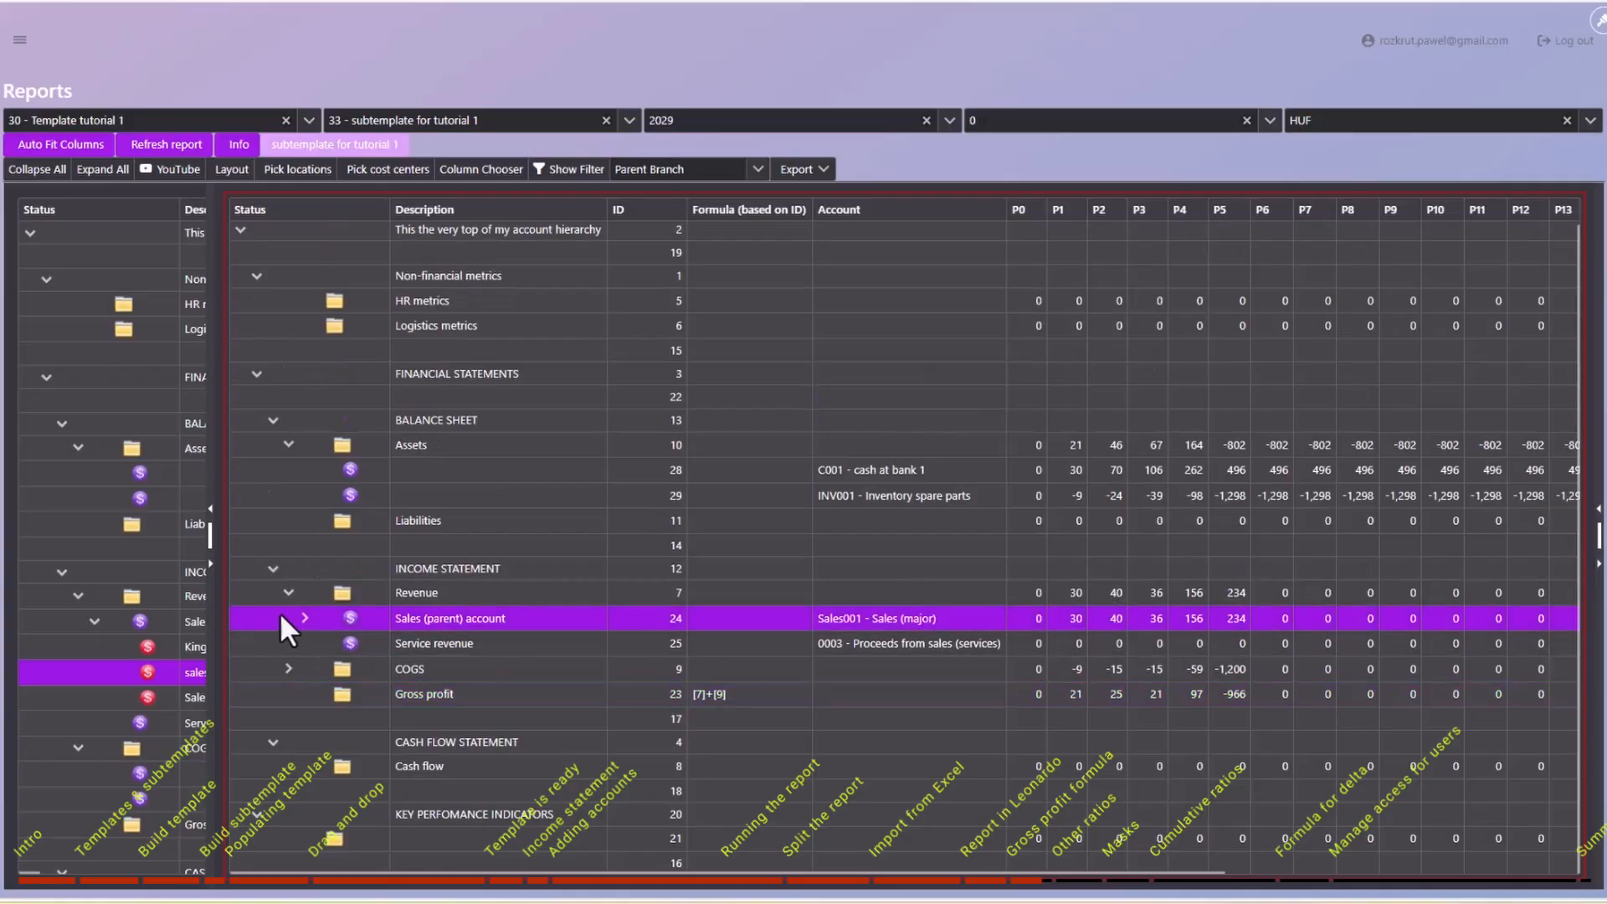
left_click(305, 618)
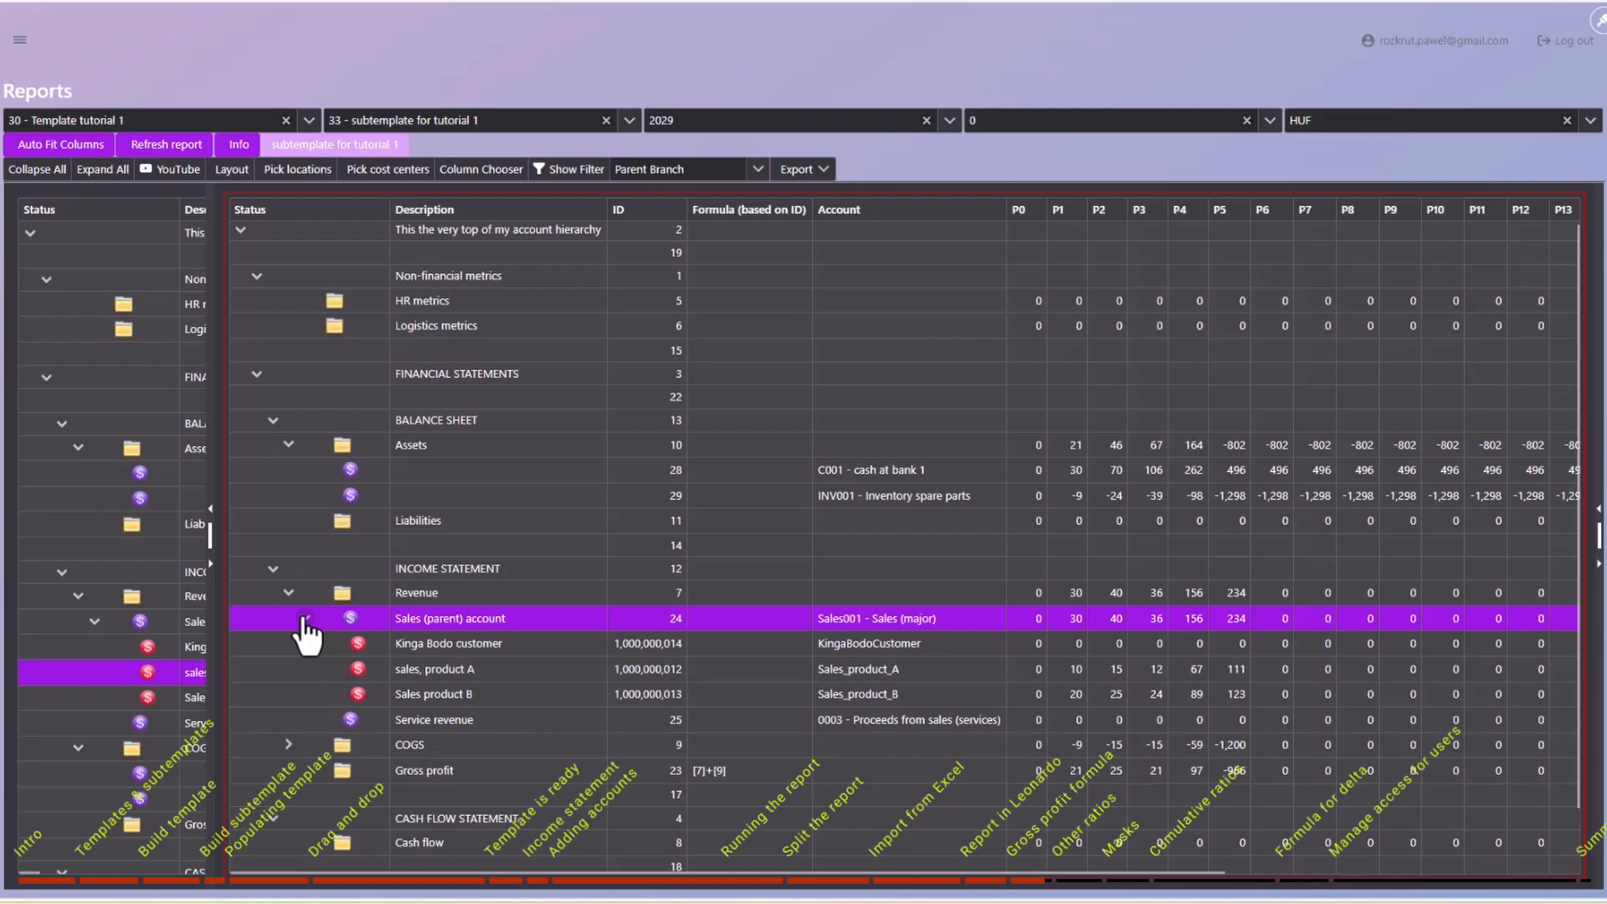
left_click(305, 620)
left_click(430, 644)
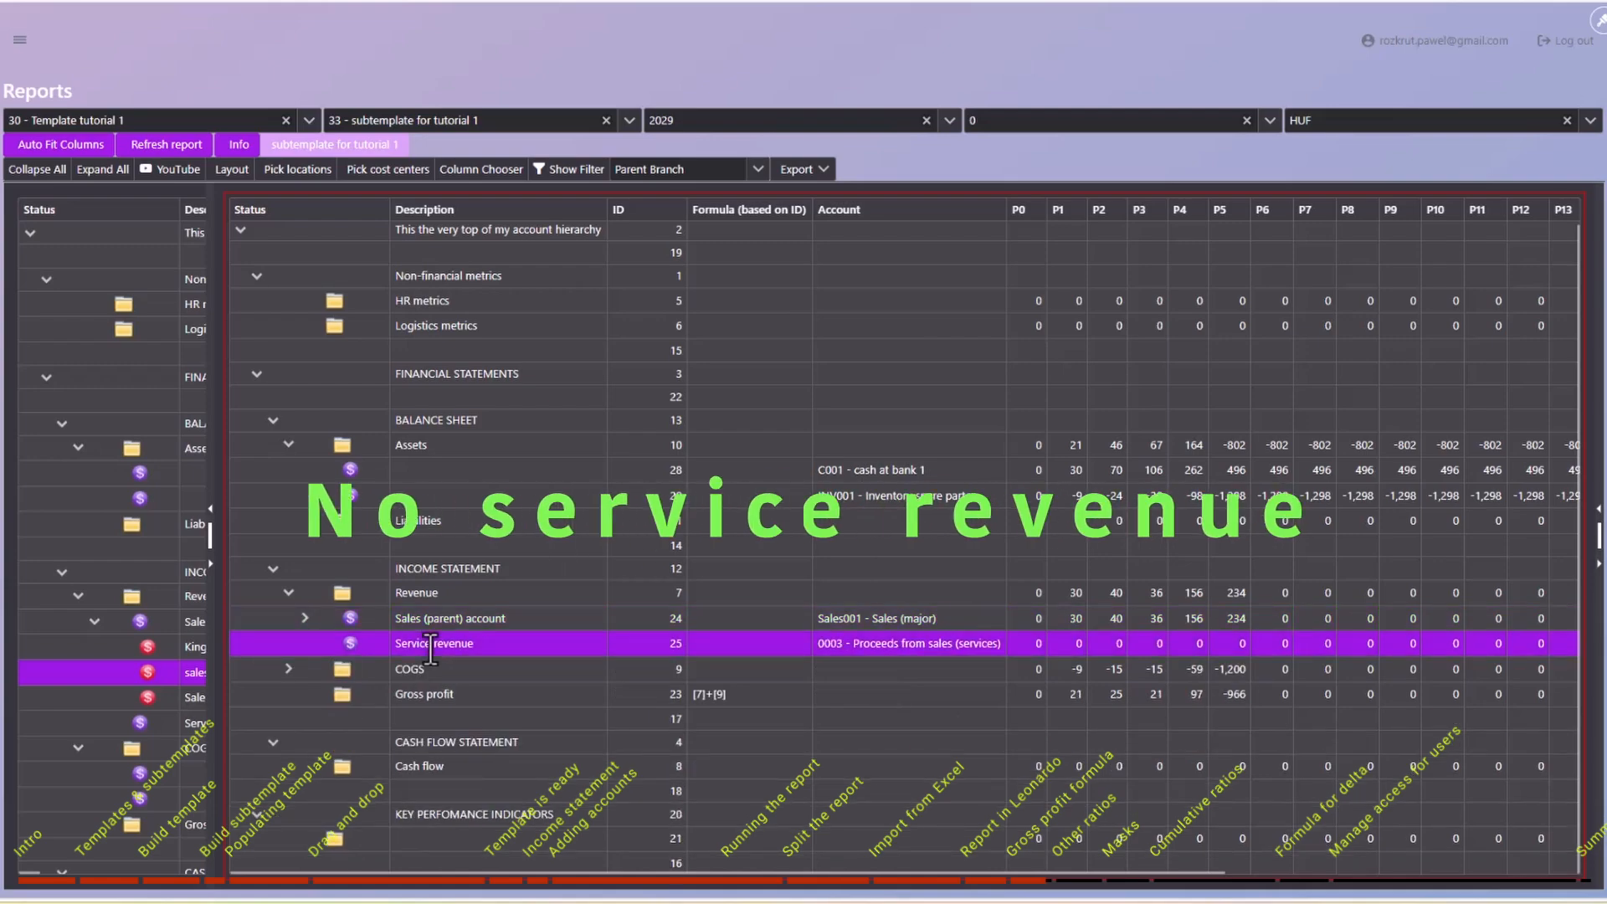
Collapse the Revenue folder and compare the P4 amounts of Revenue, COGS and Gross profit.
left_click(288, 593)
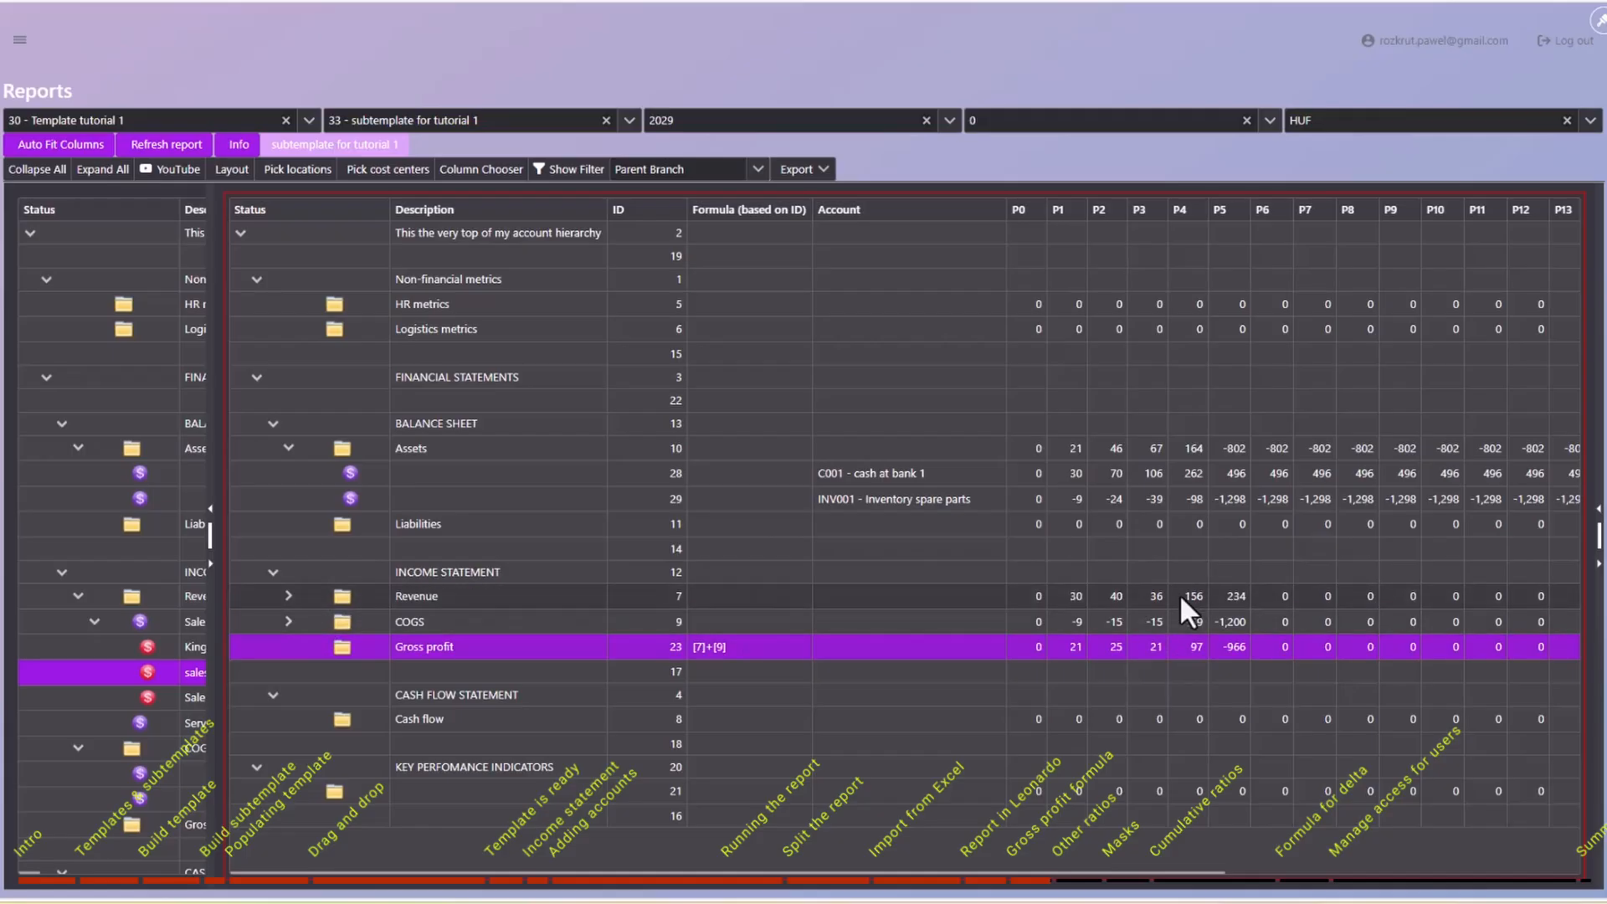
left_click(1189, 622)
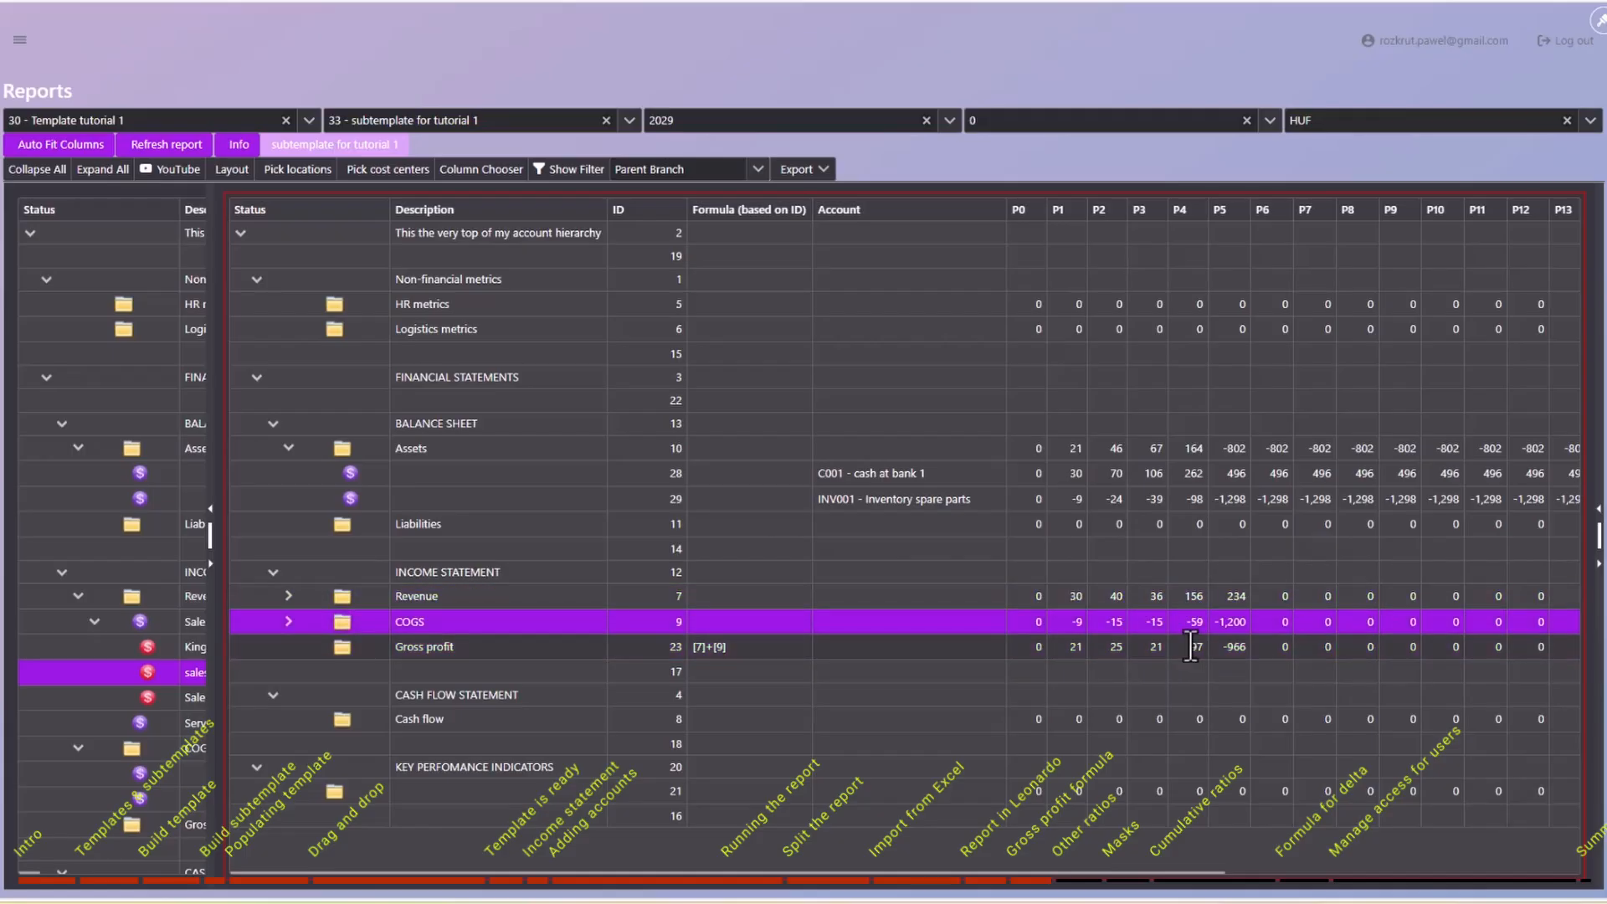
left_click(1189, 646)
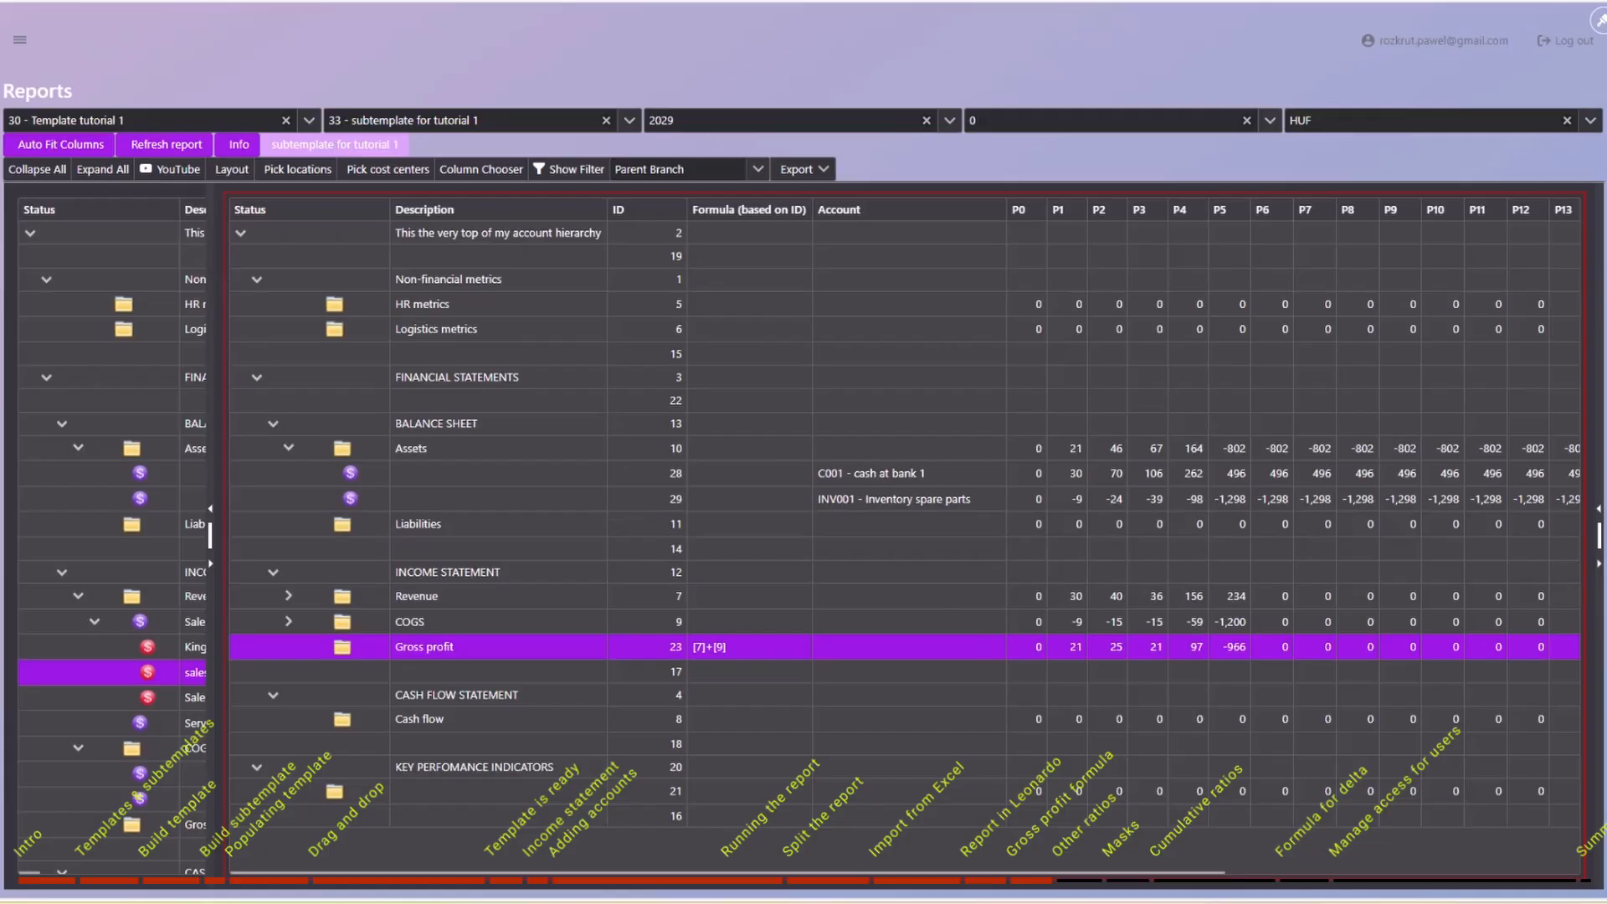
In Accounts templates, add a leaf under KEY PERFOMANCE INDICATORS and describe it as "Gross profit to sales ratio".
left_click(101, 1)
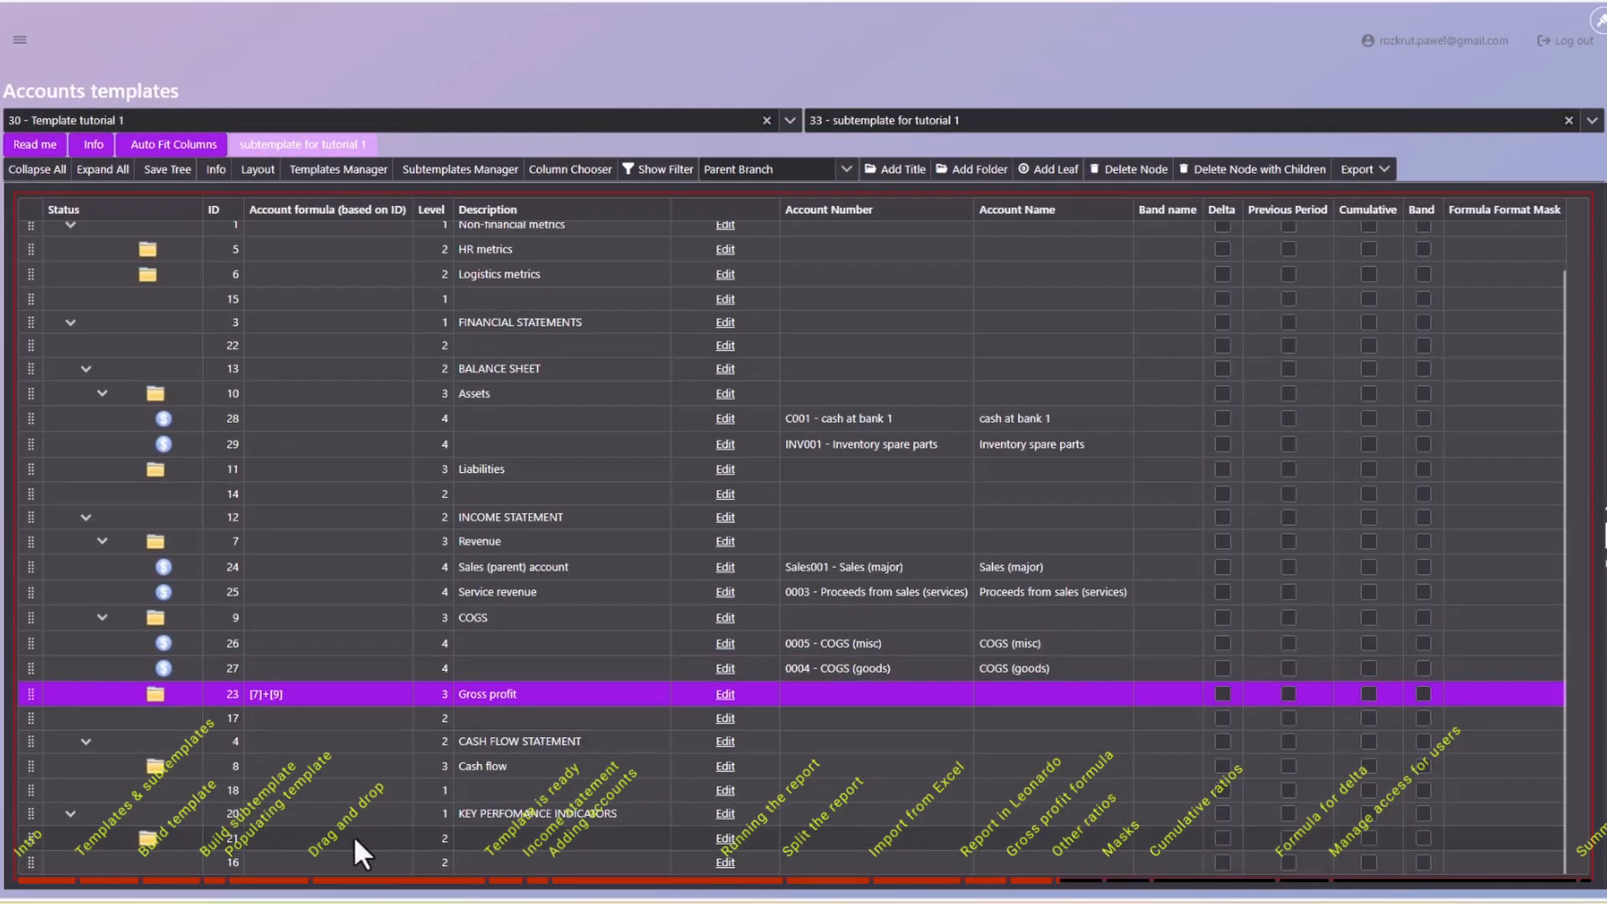
left_click(509, 816)
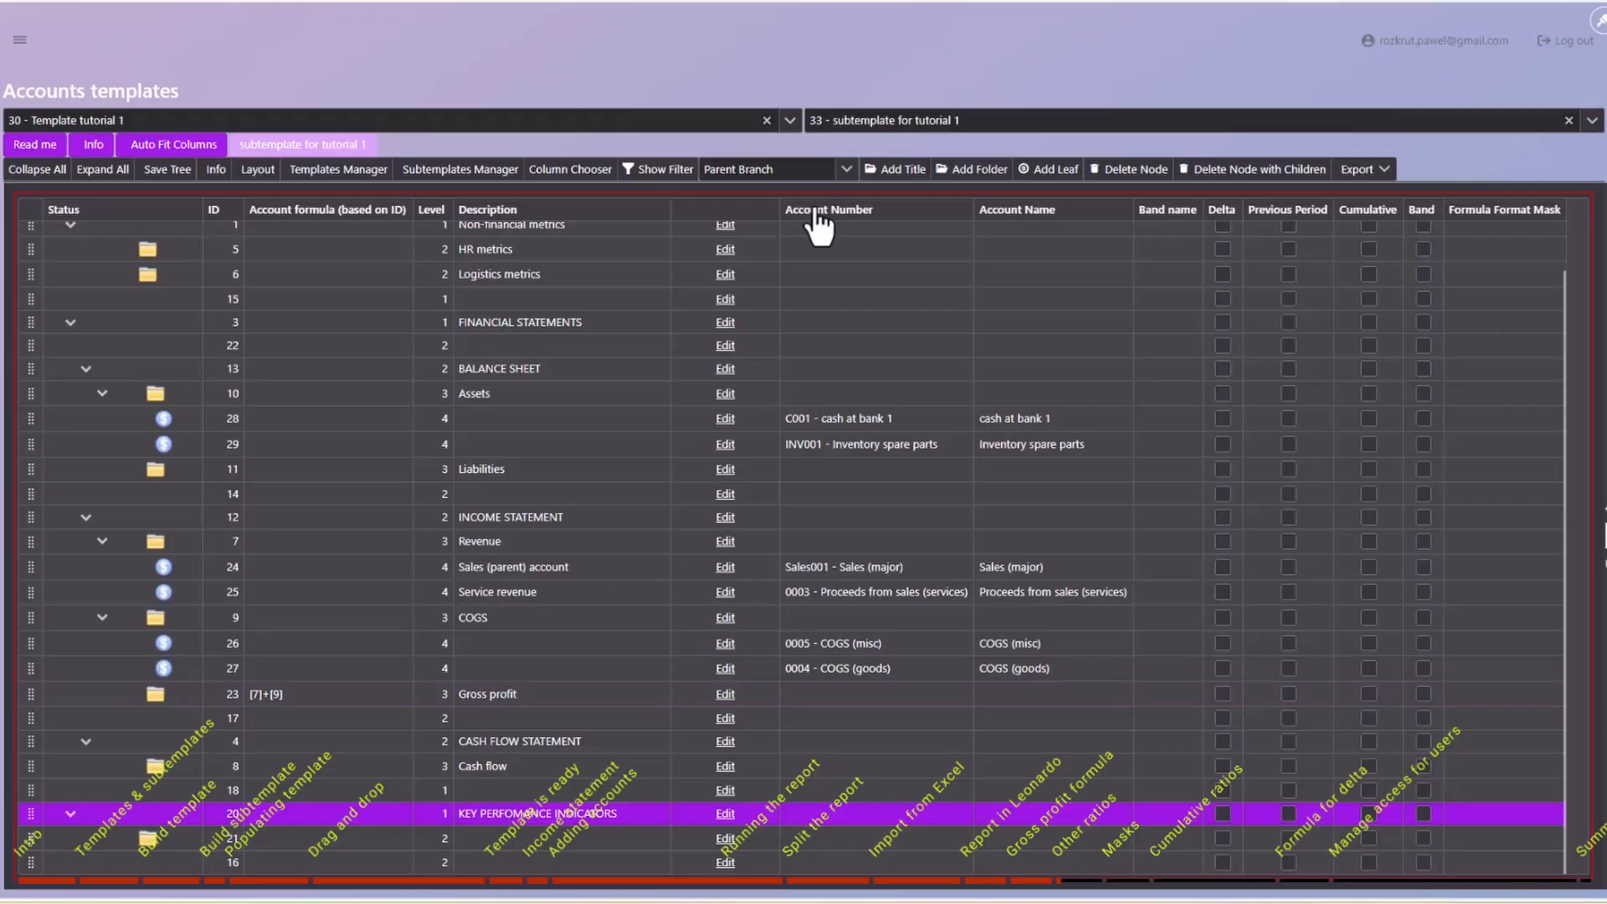
left_click(1049, 172)
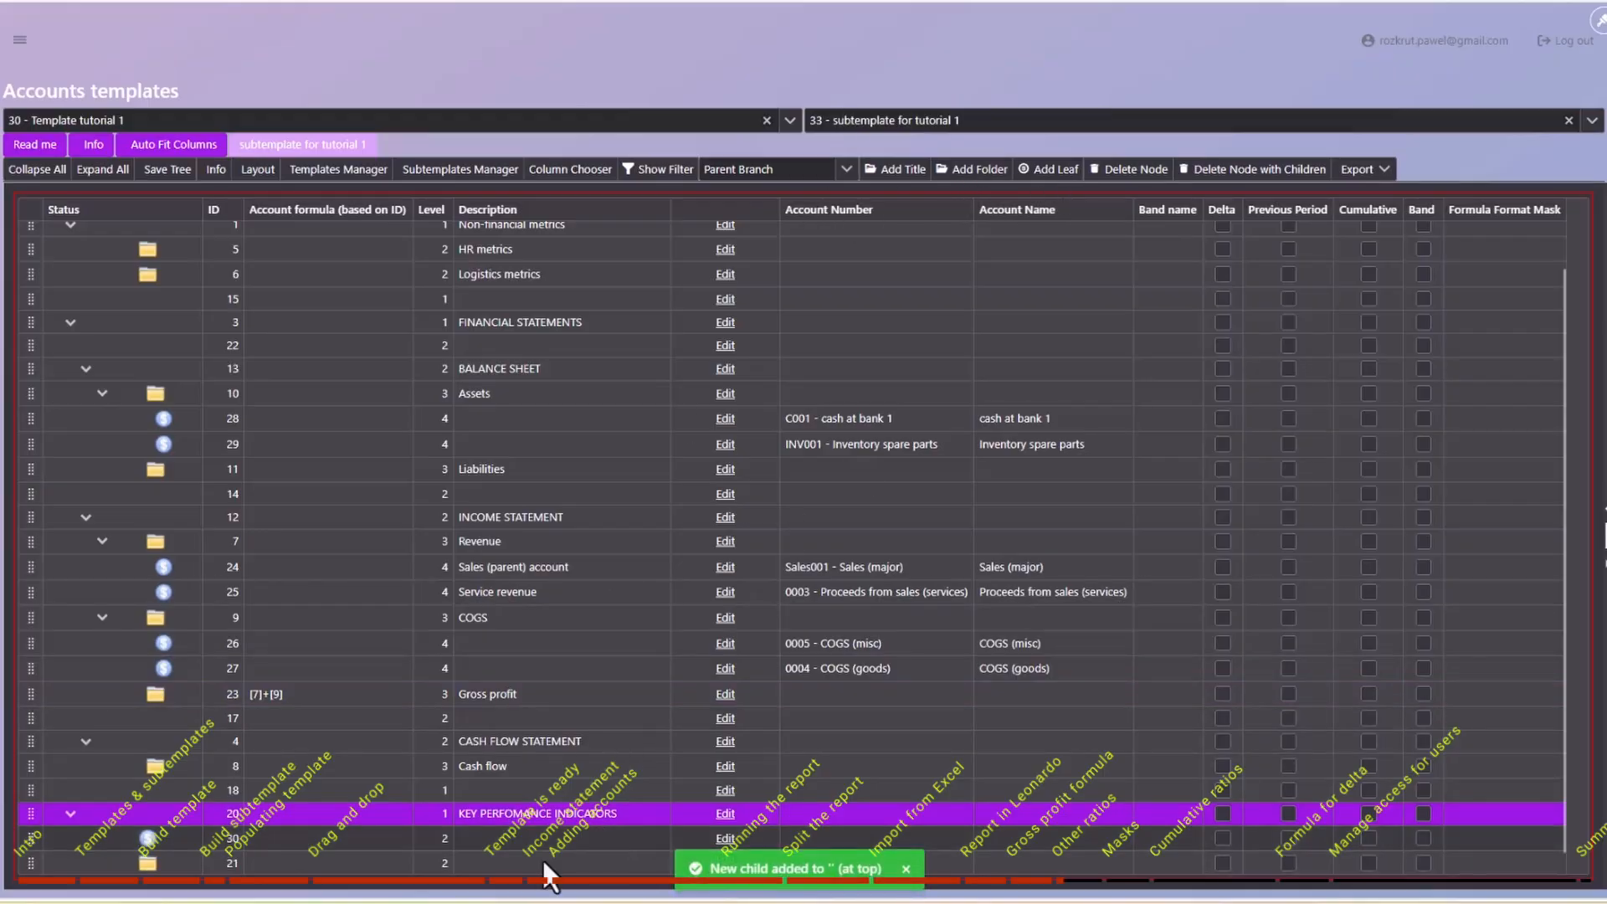
left_click(504, 840)
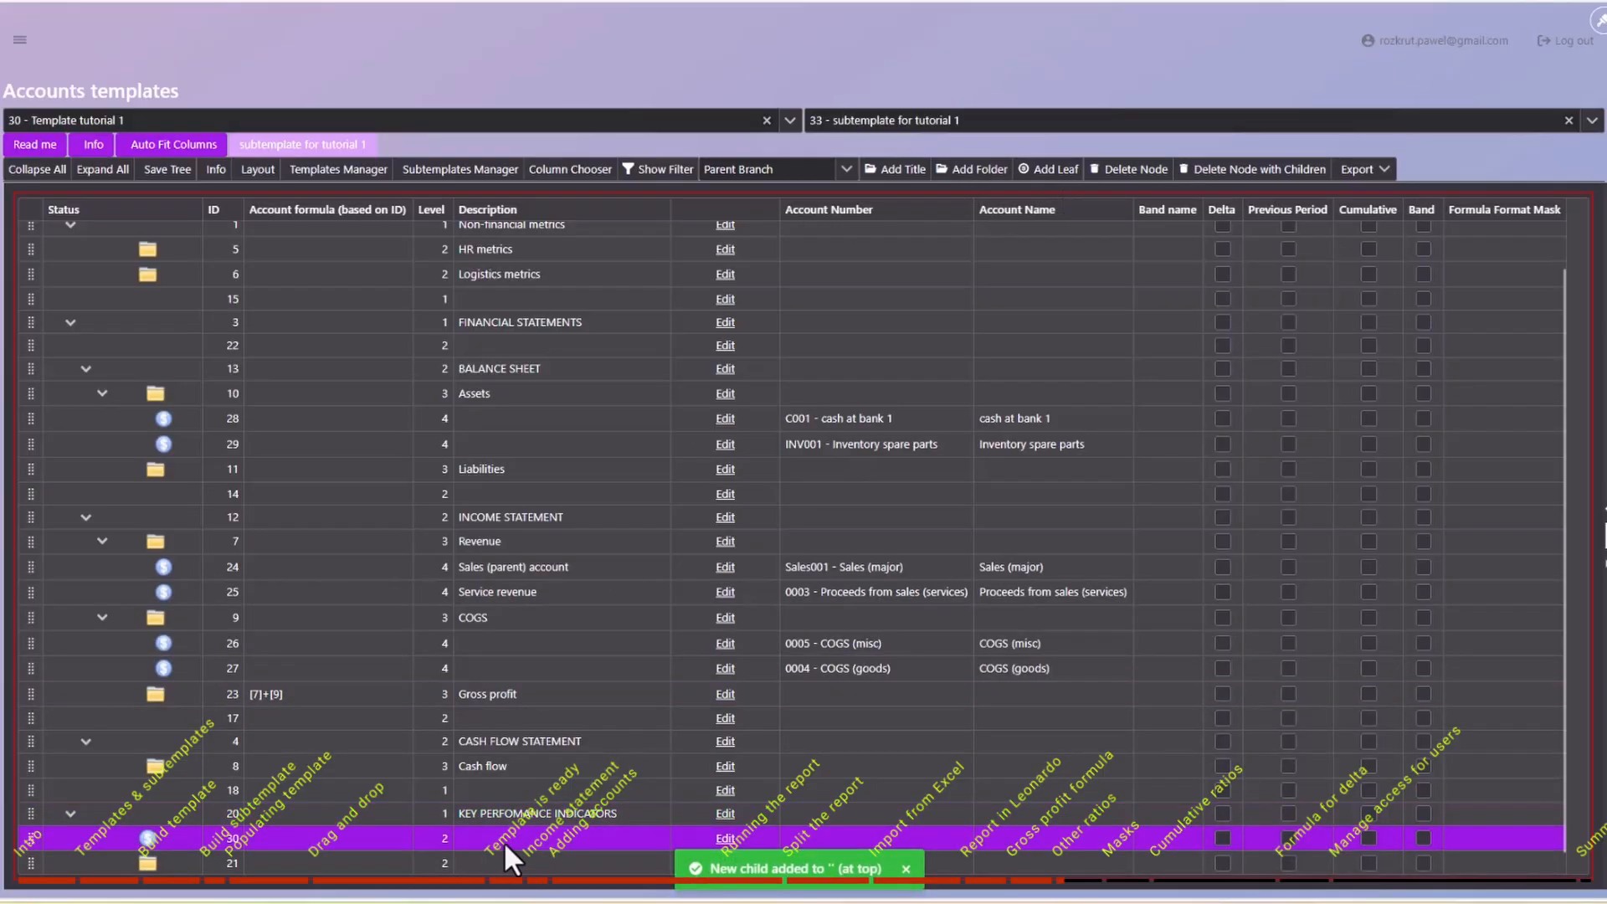
left_click(724, 840)
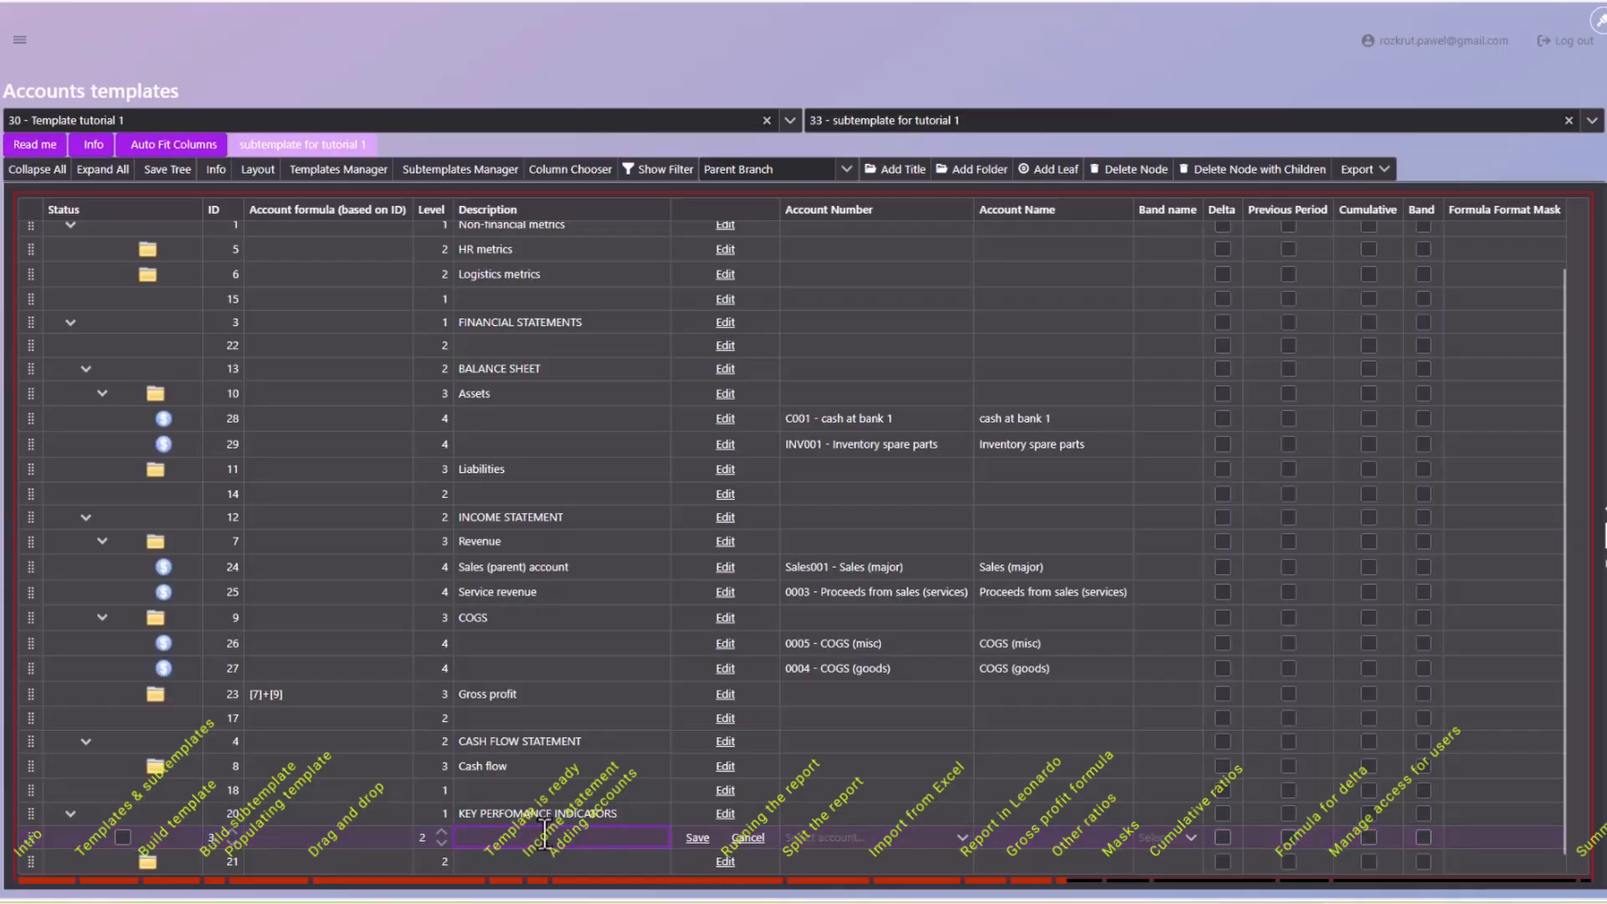
type("Gross profit to sales ratio")
key("Return")
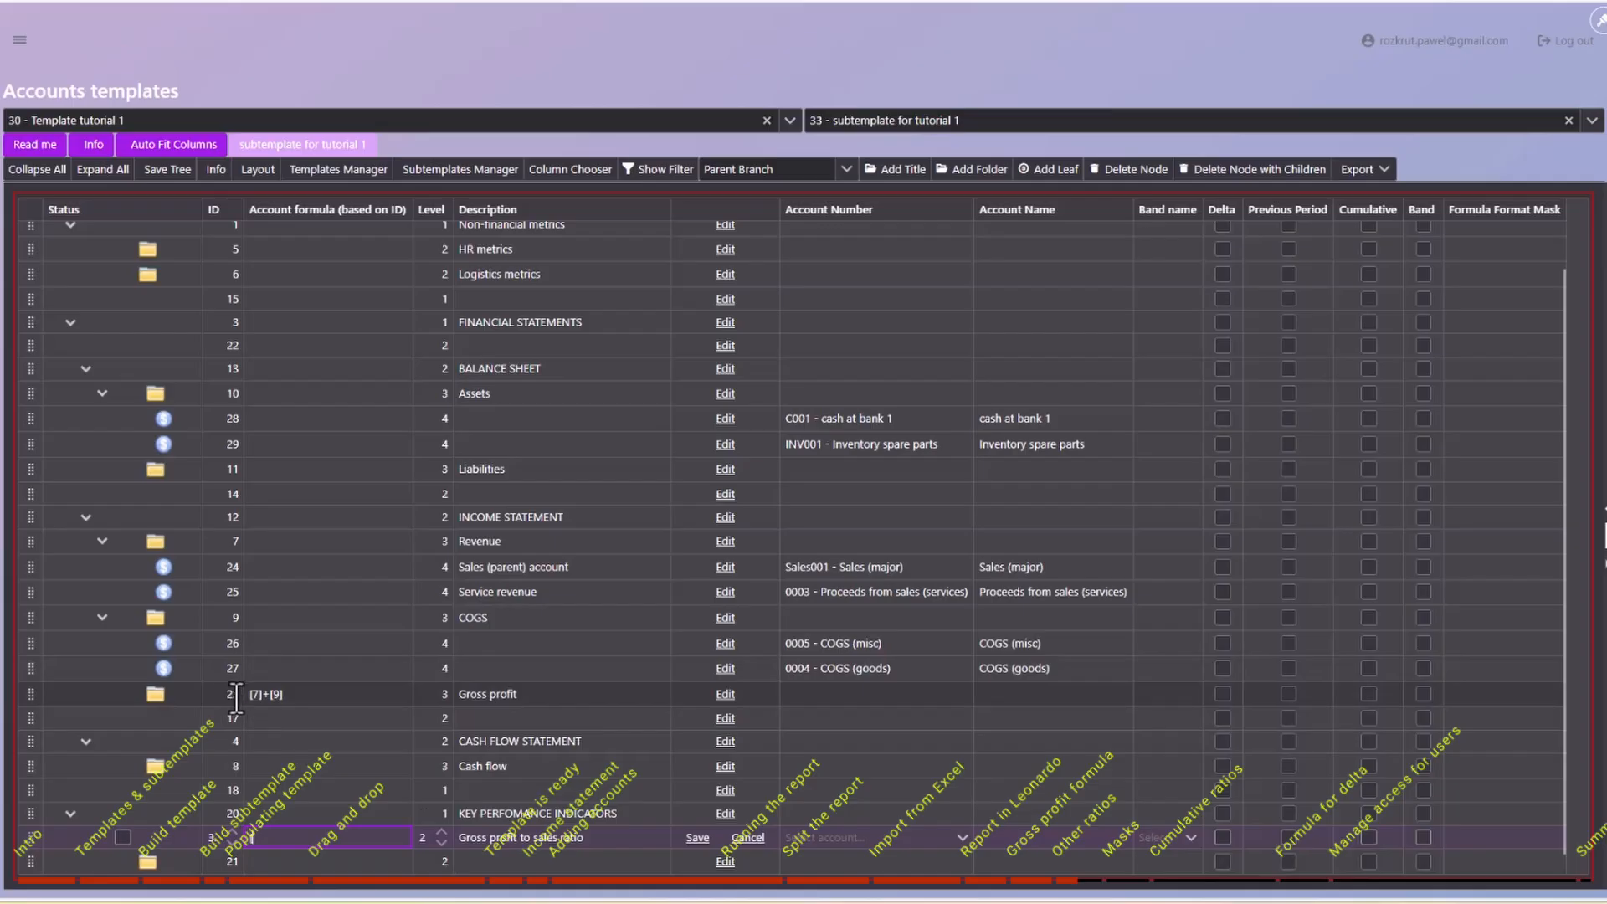
Save [23]/[7] as the formula of the Gross profit to sales ratio and check its row in the refreshed report.
type("[23]/")
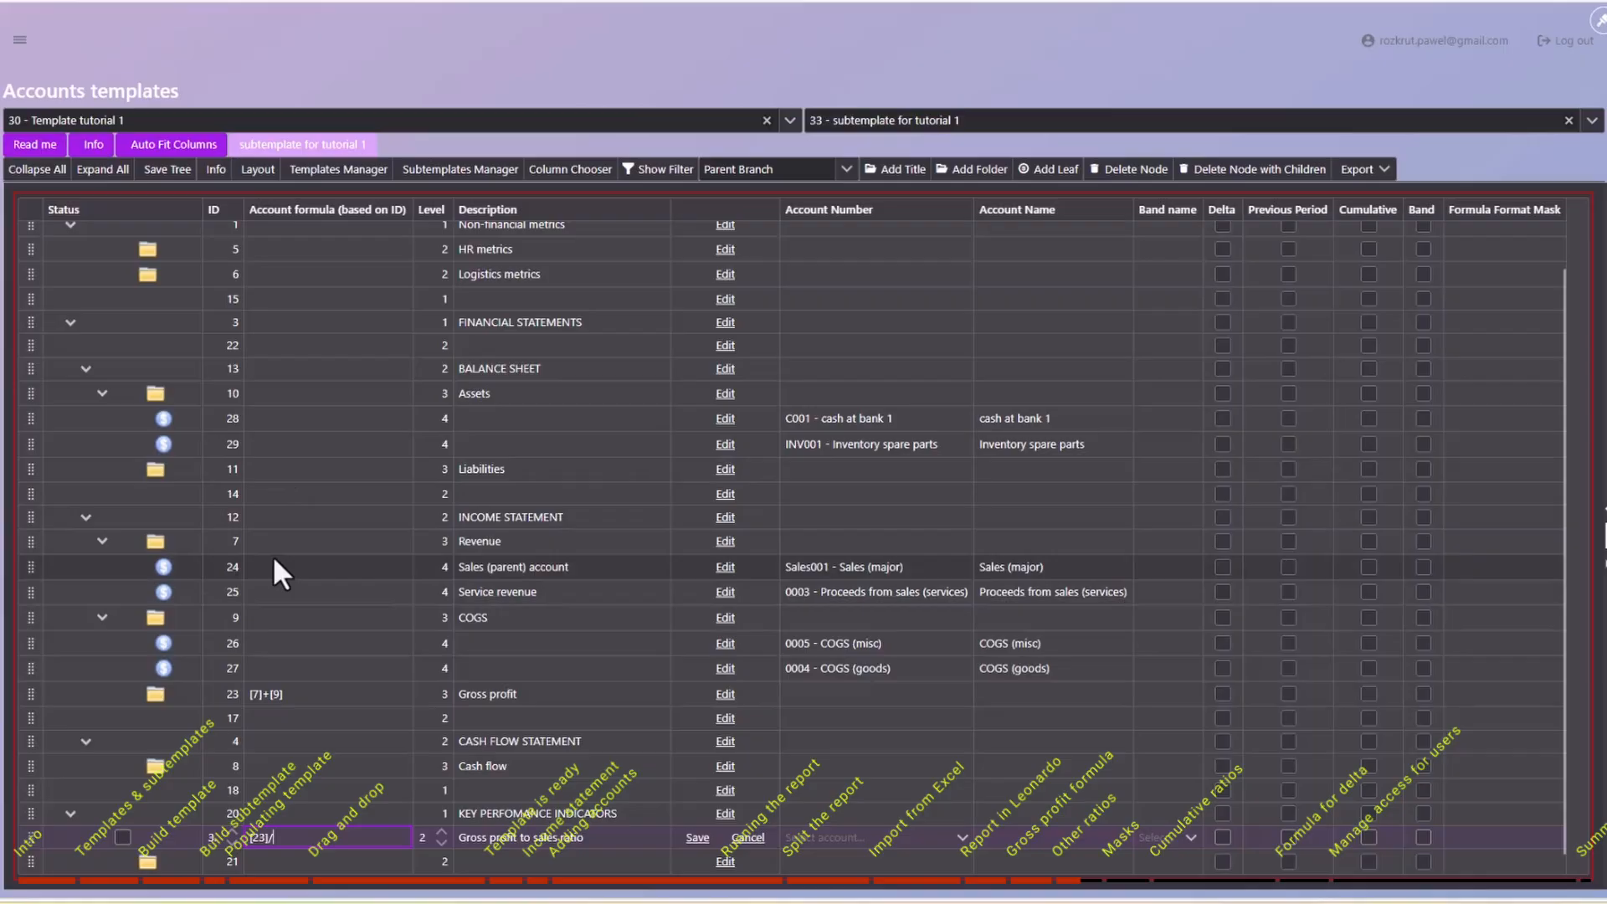
type("[7]")
key("Return")
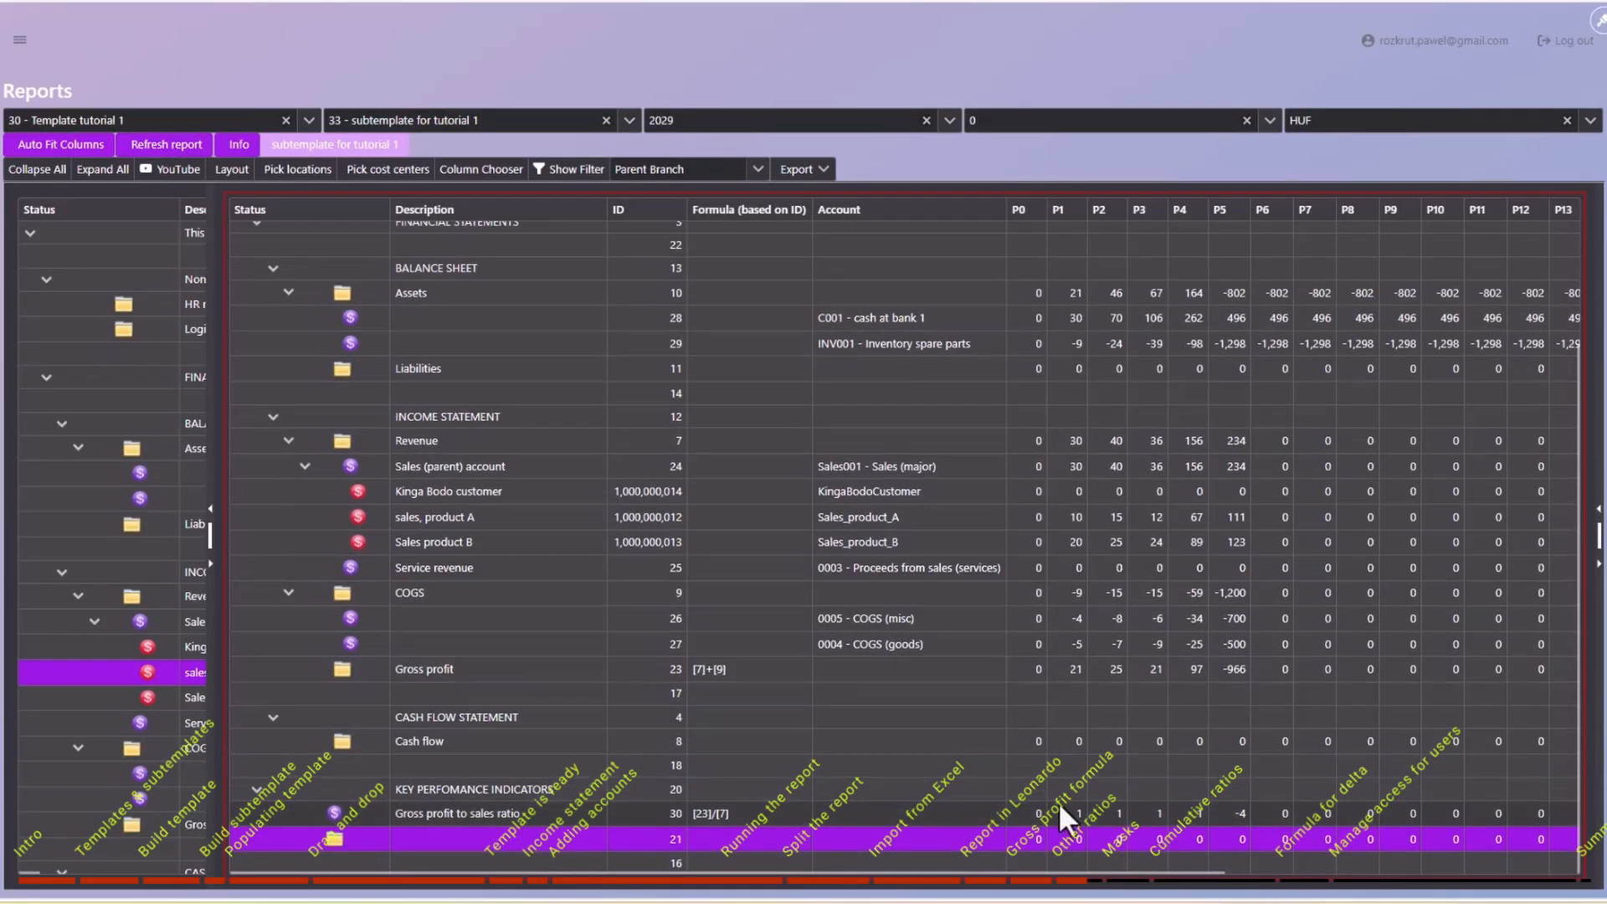
left_click(1078, 816)
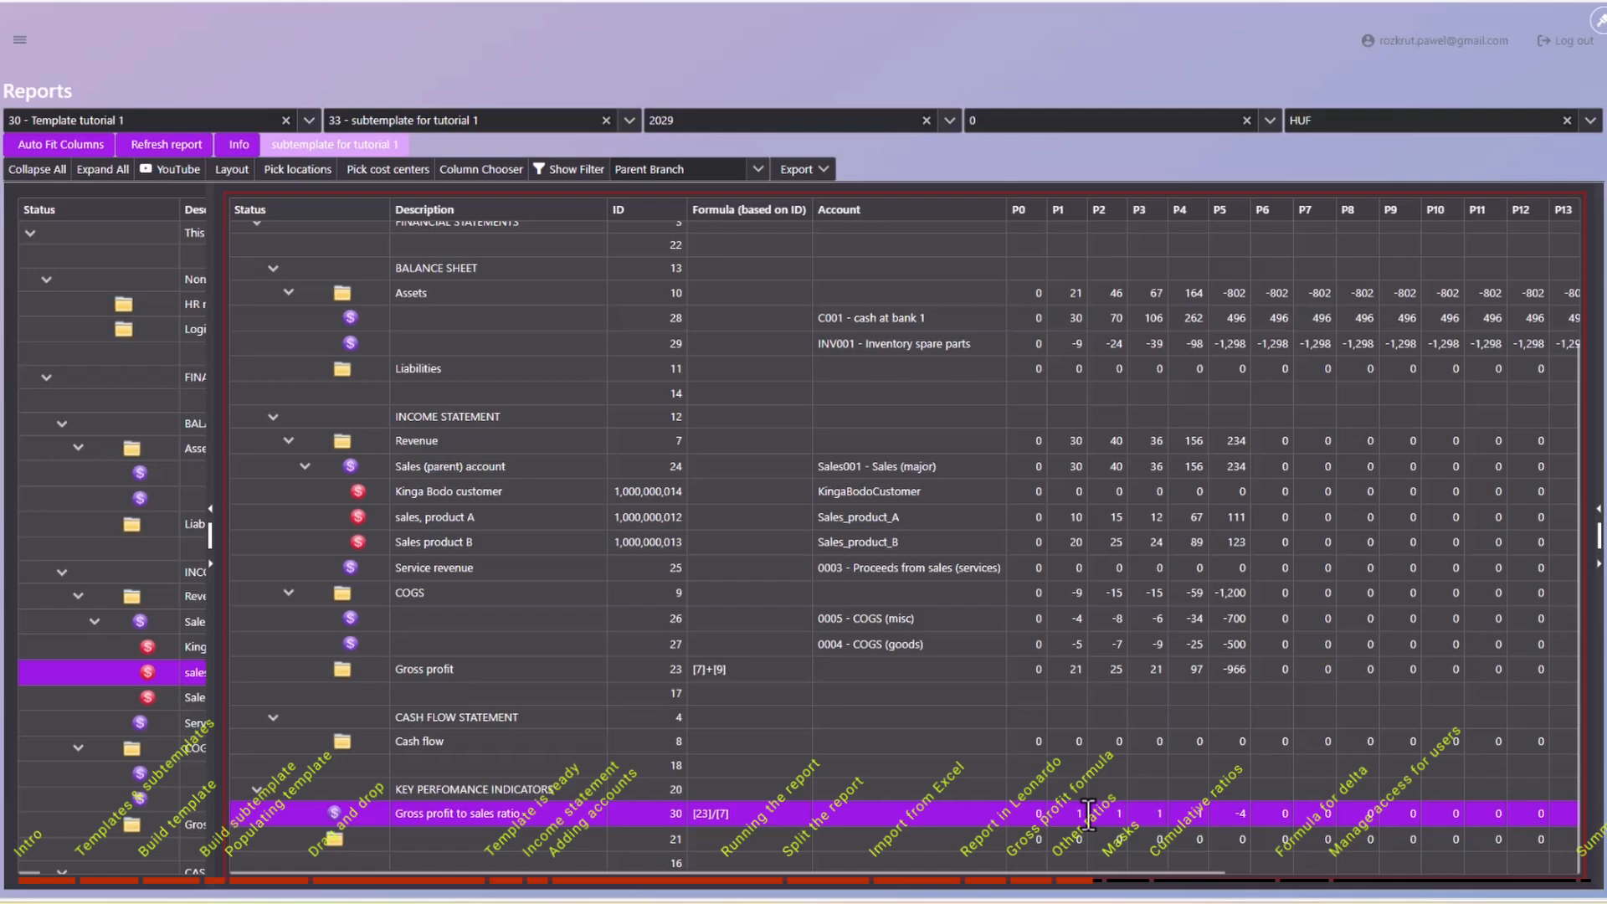
Compare the P1 amounts of Gross profit and Revenue with the P1 value of the Gross profit to sales ratio.
left_click(1063, 668)
left_click(1076, 442)
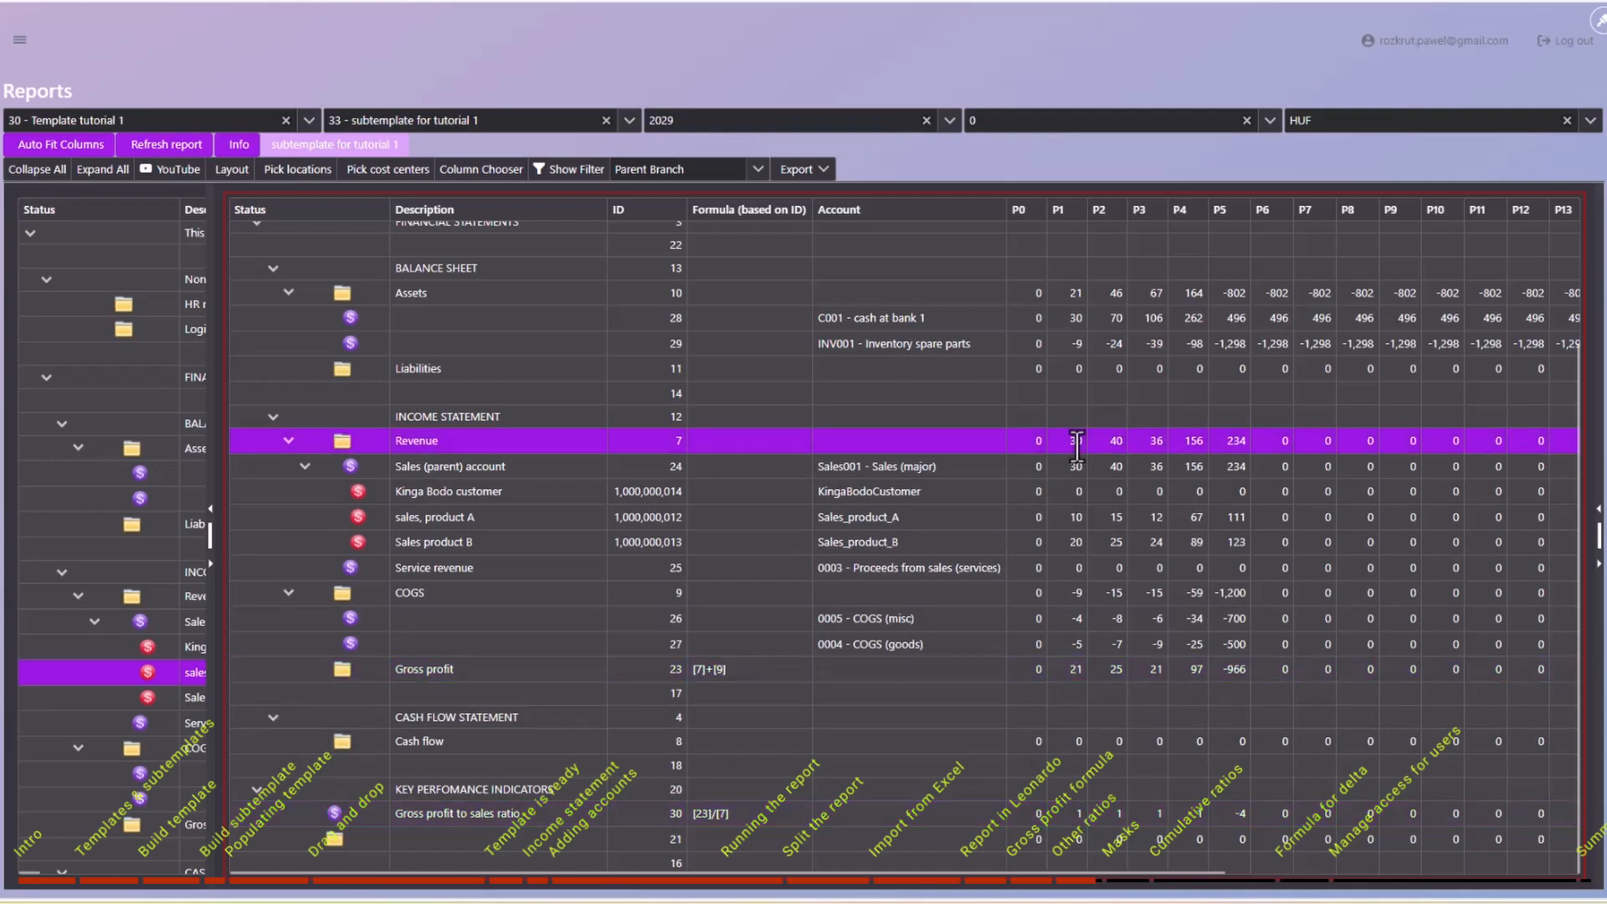
left_click(1075, 814)
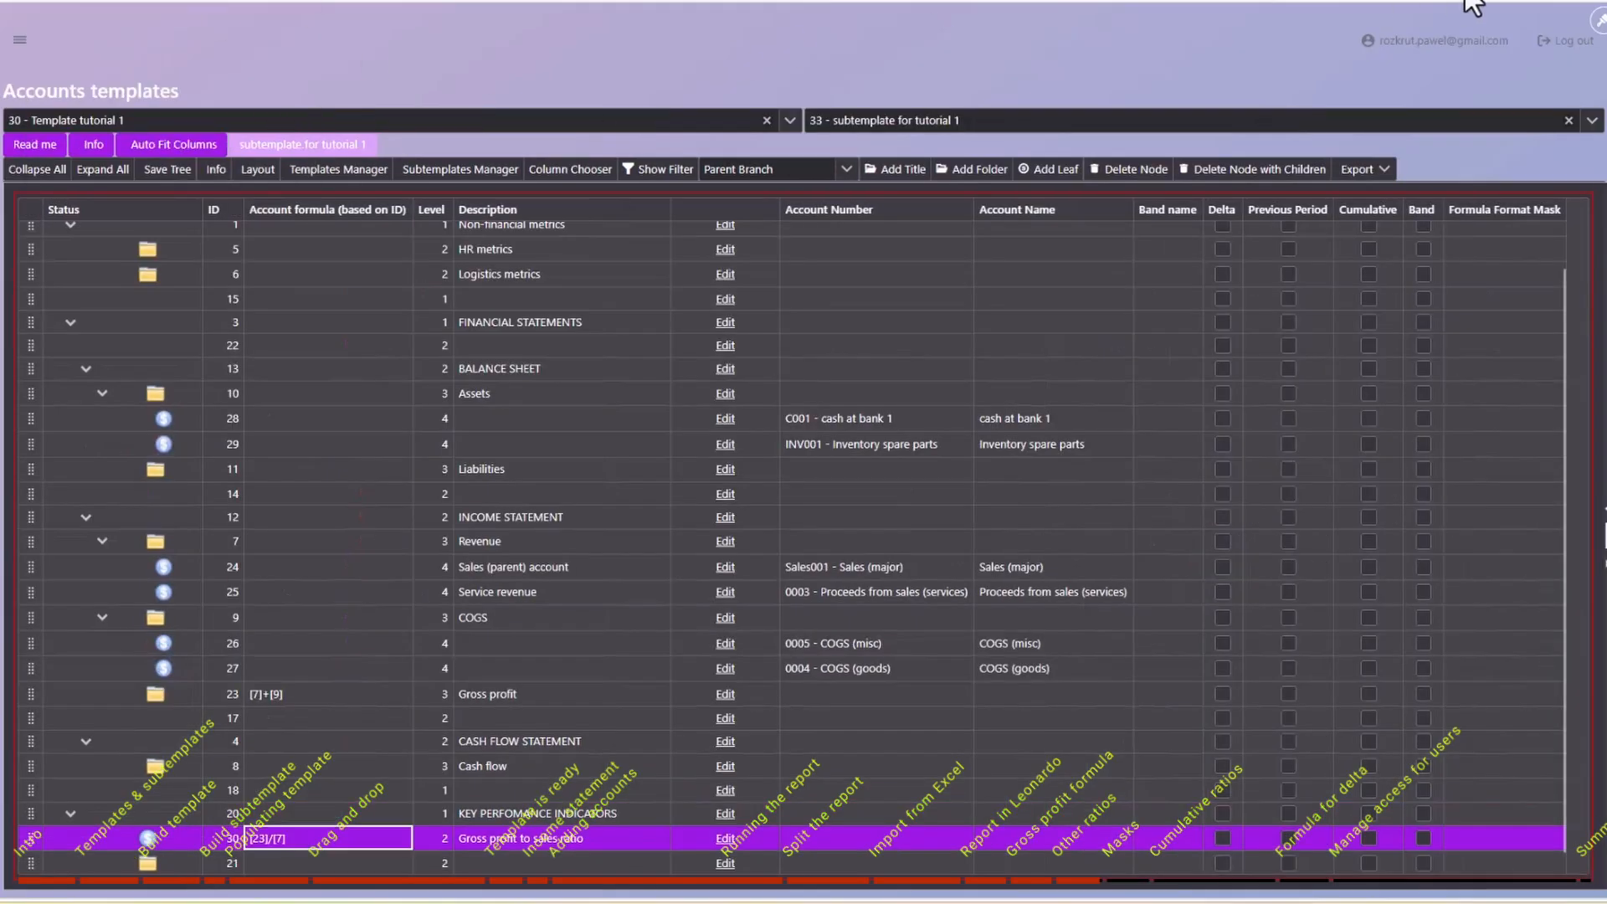
In Accounts templates, move the Formula Format Mask column beside Account formula (based on ID) and review the examples of formulas and masks.
left_click_drag(1499, 213, 418, 216)
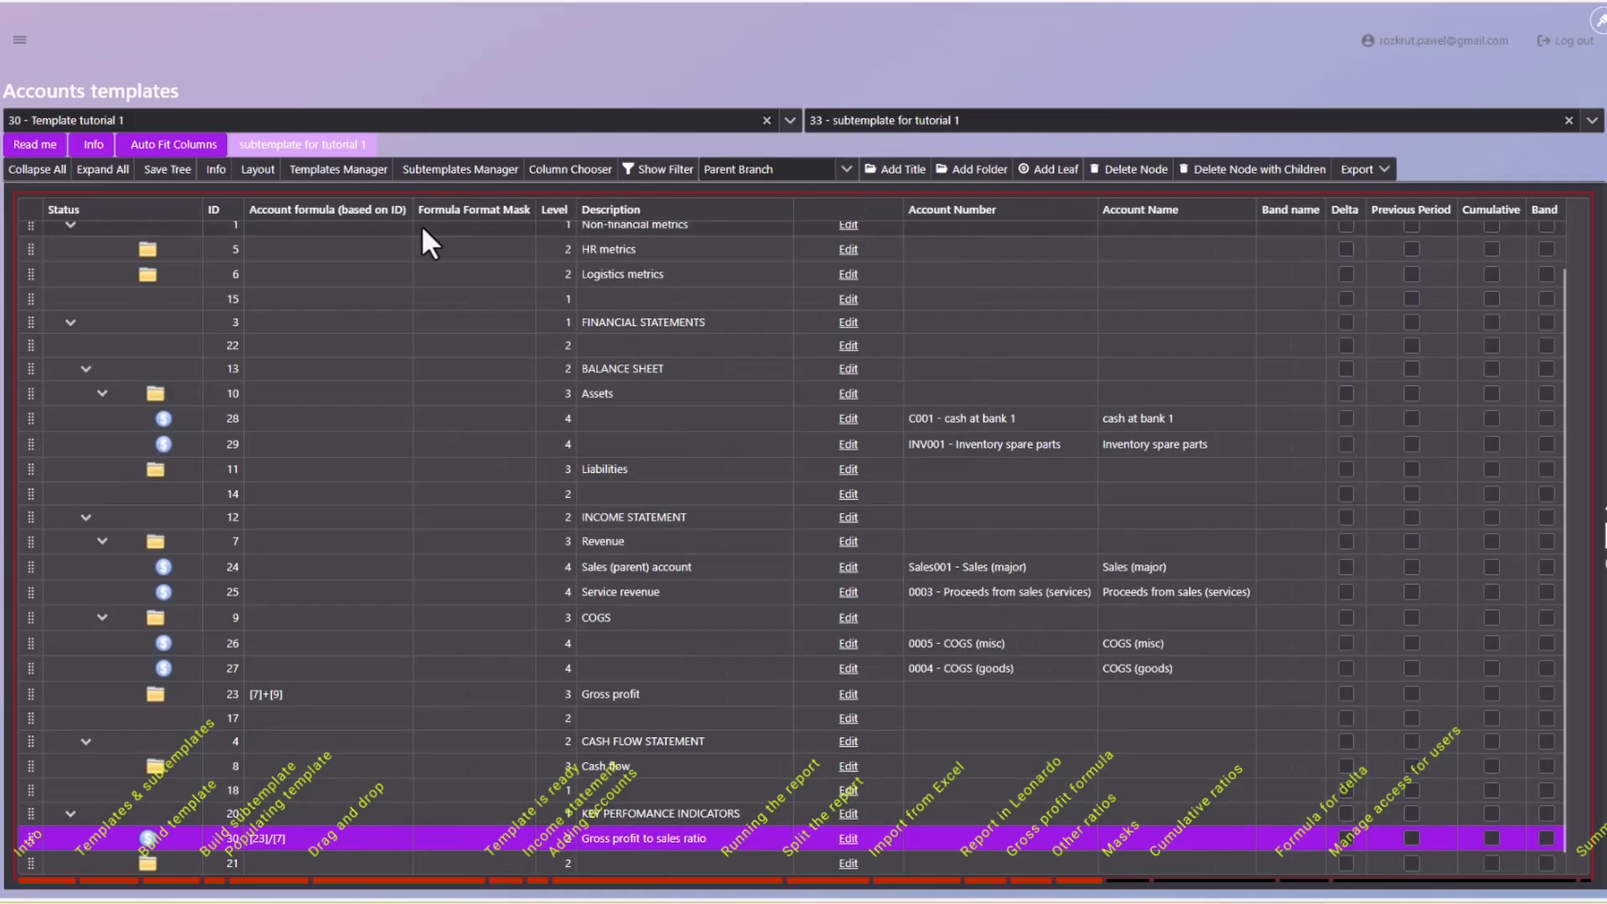
left_click(33, 146)
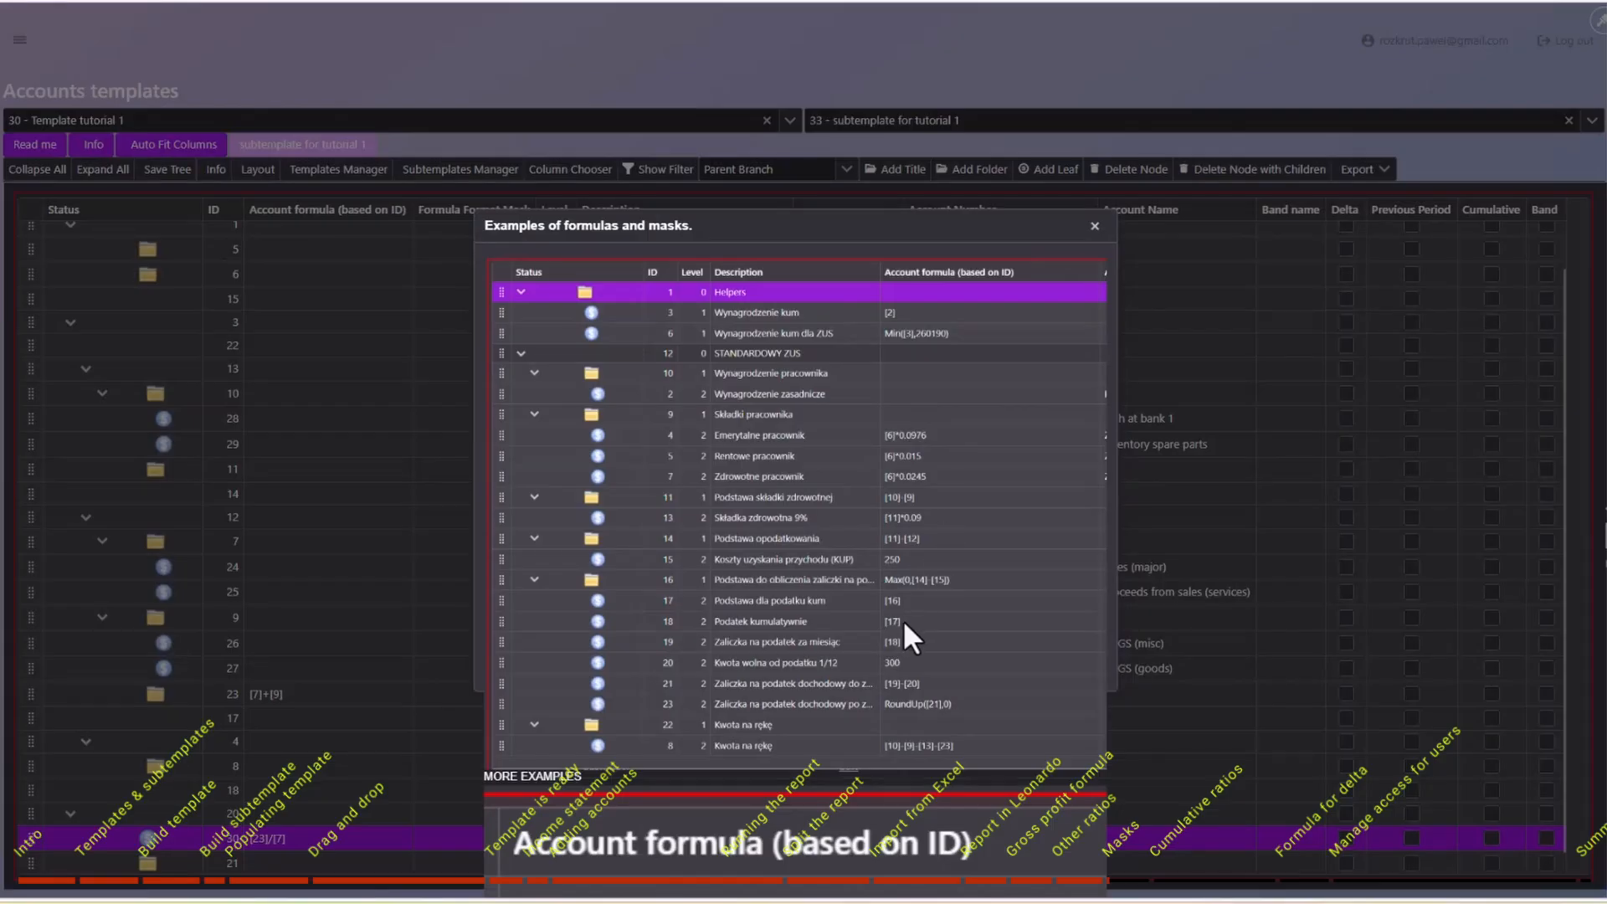
scroll(903, 620, "down", 10)
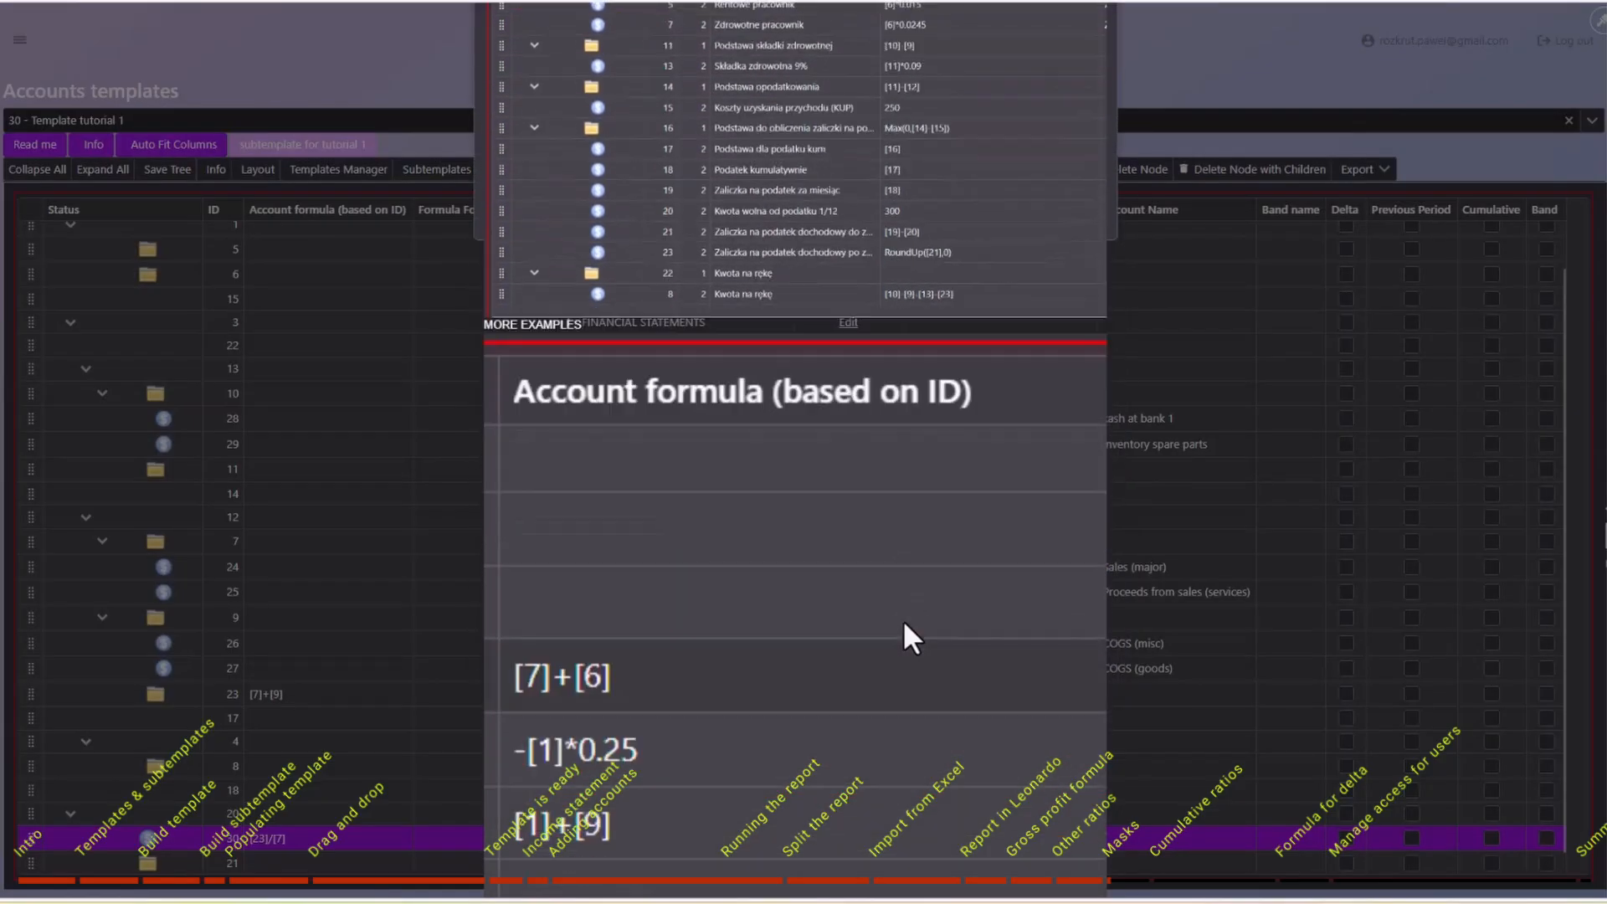
scroll(903, 619, "up", 10)
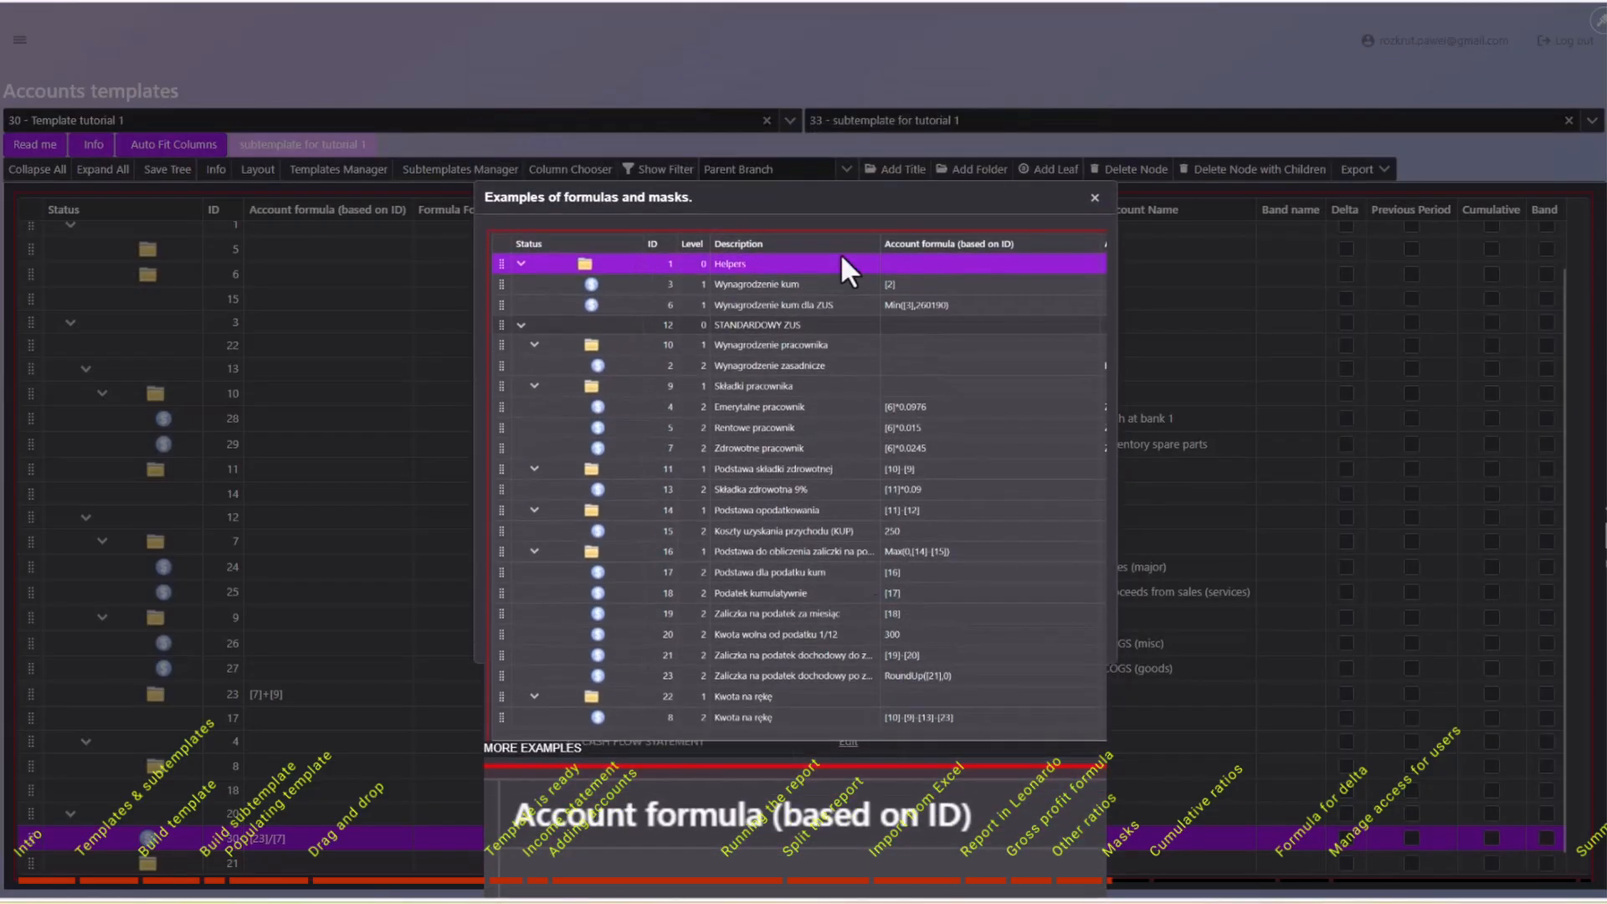
left_click(1093, 199)
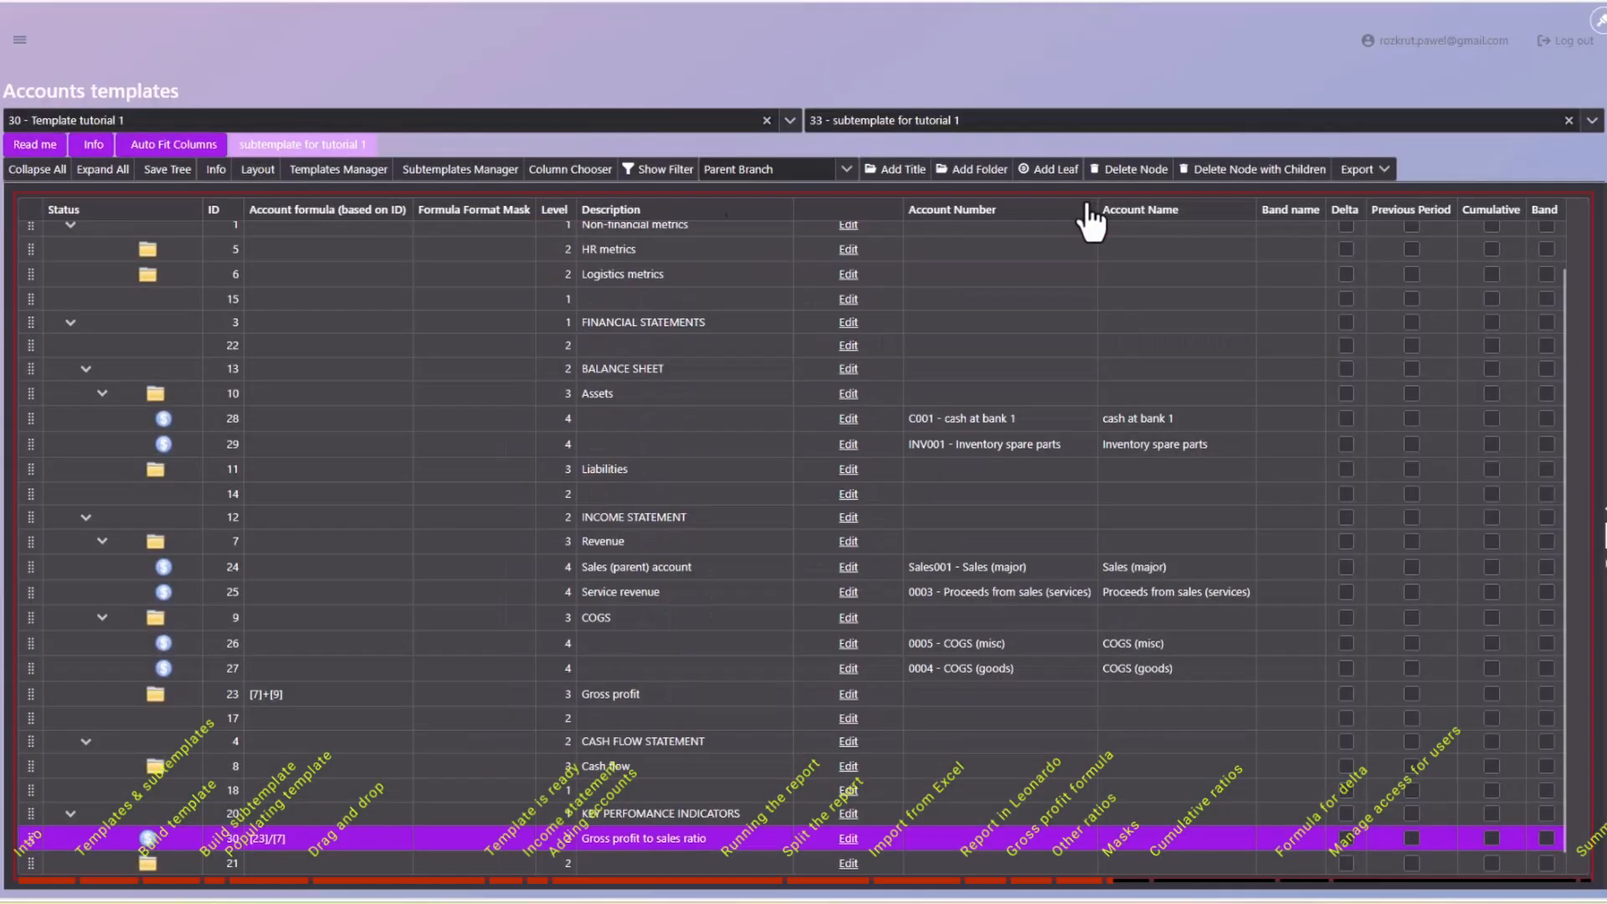
Read the information on available formula mask codes, including the percentage masks, and close it.
left_click(93, 149)
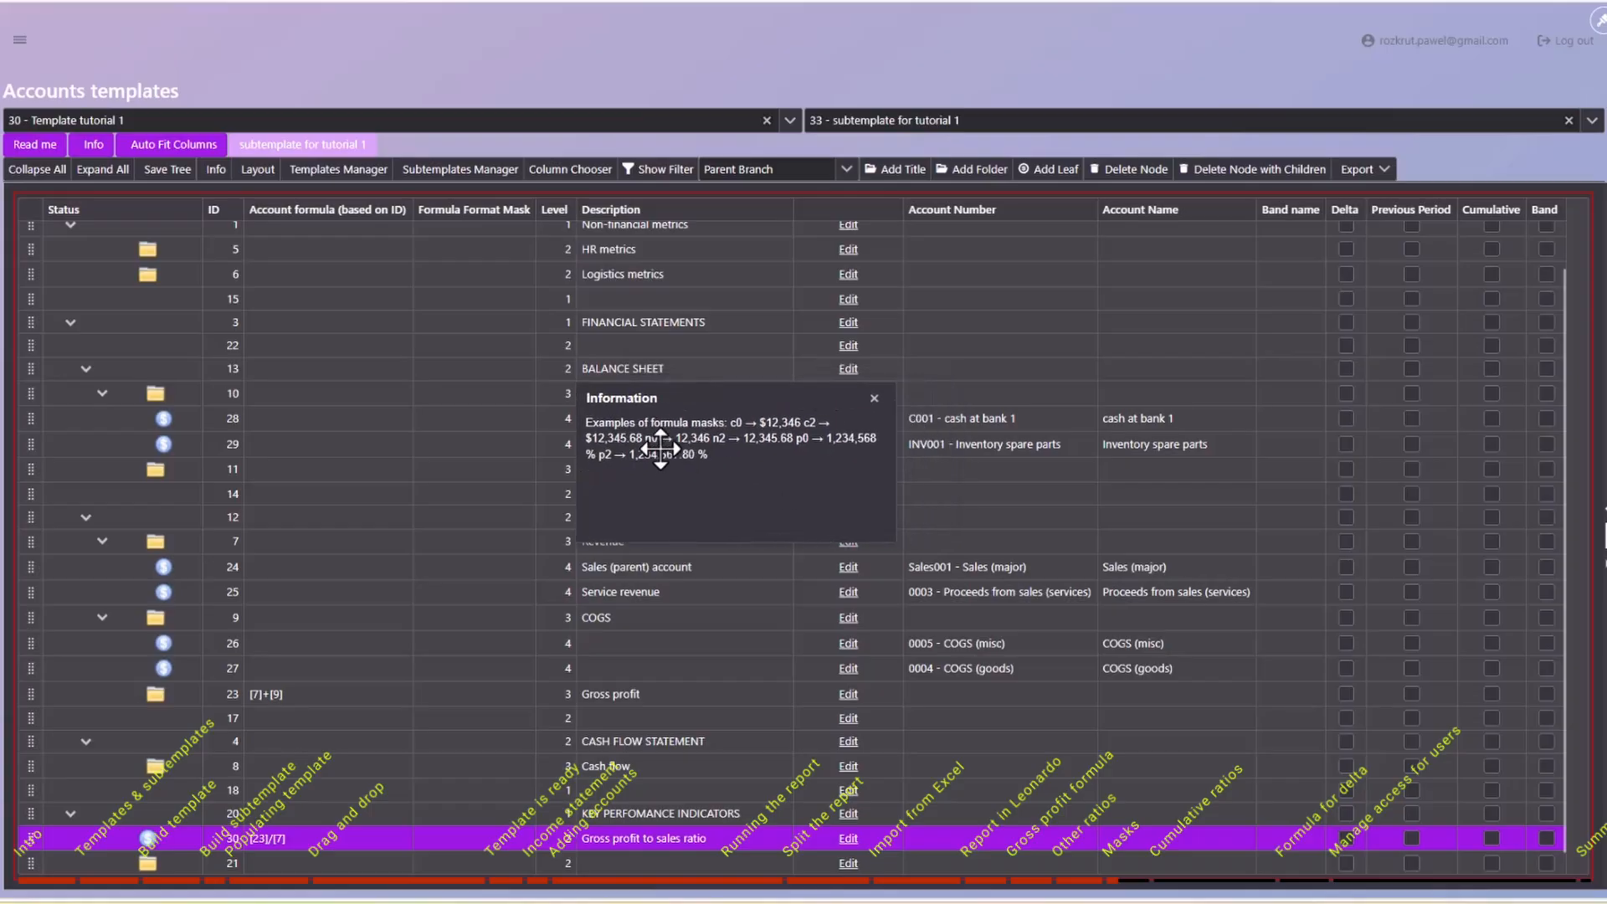
left_click_drag(660, 449, 630, 458)
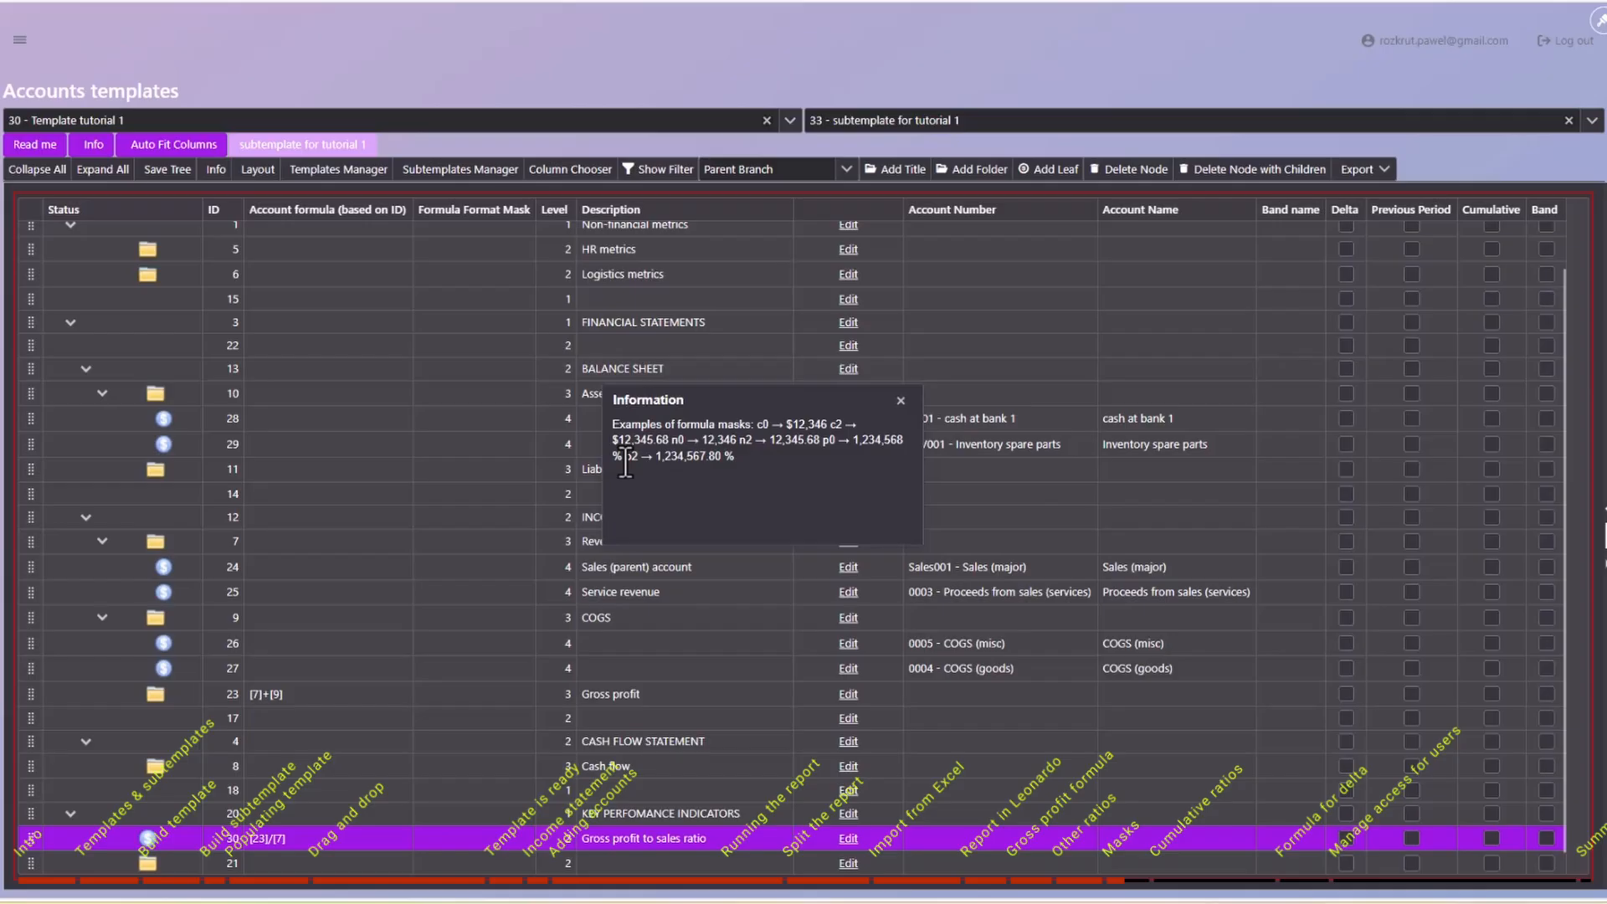
left_click(900, 400)
Save p2 as the Formula Format Mask of the Gross profit to sales ratio and check its row in the refreshed report.
left_click(847, 841)
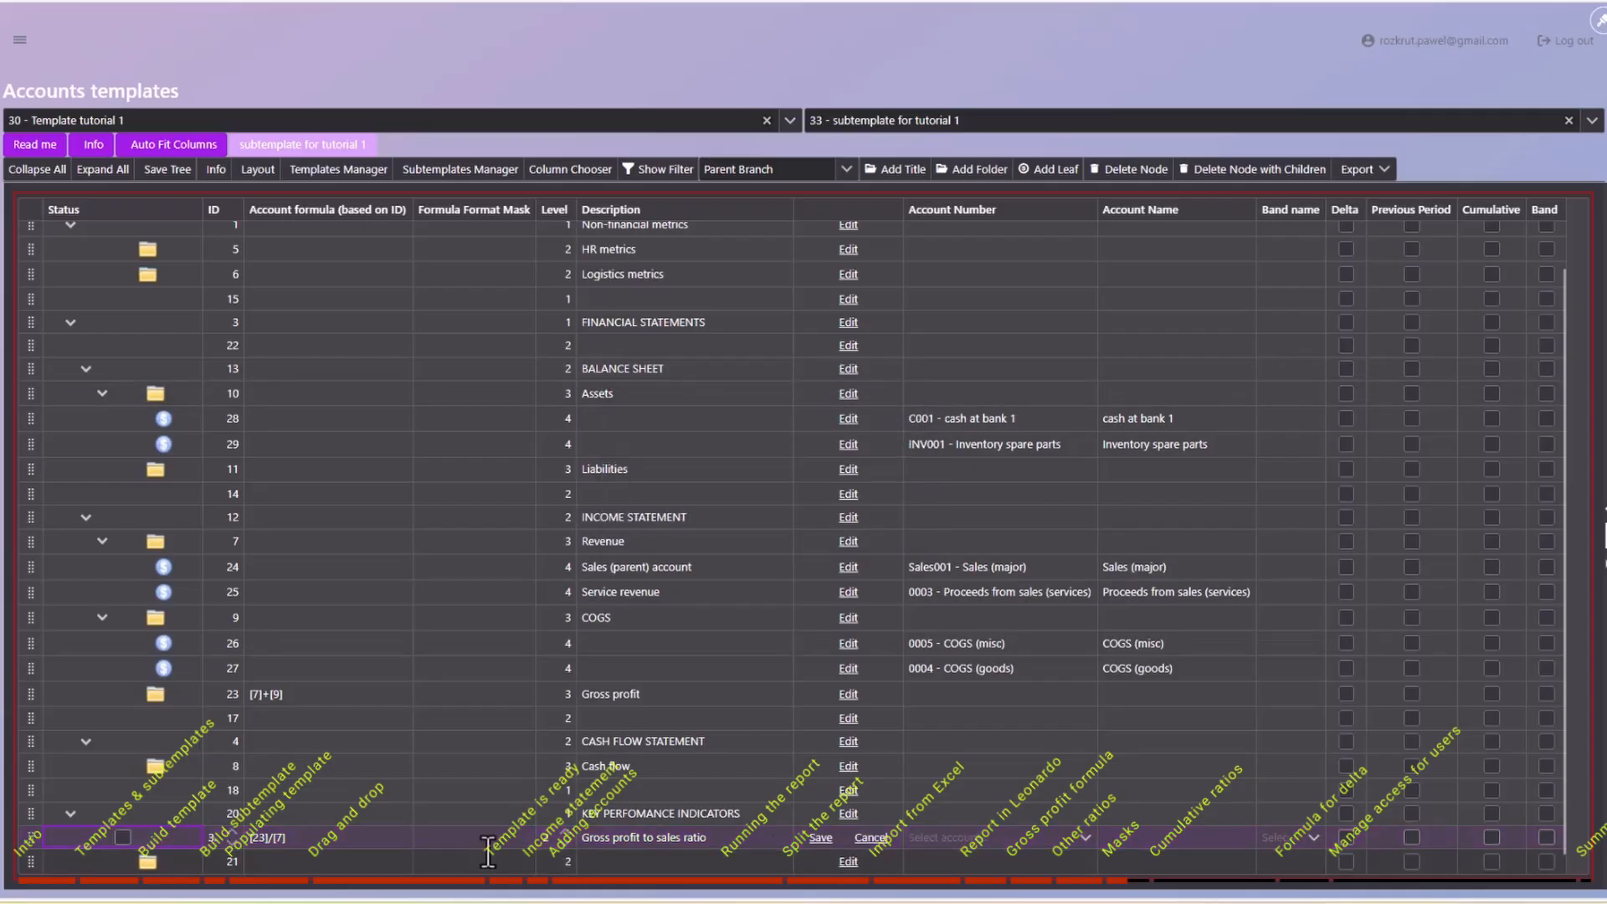
left_click(484, 837)
type("p")
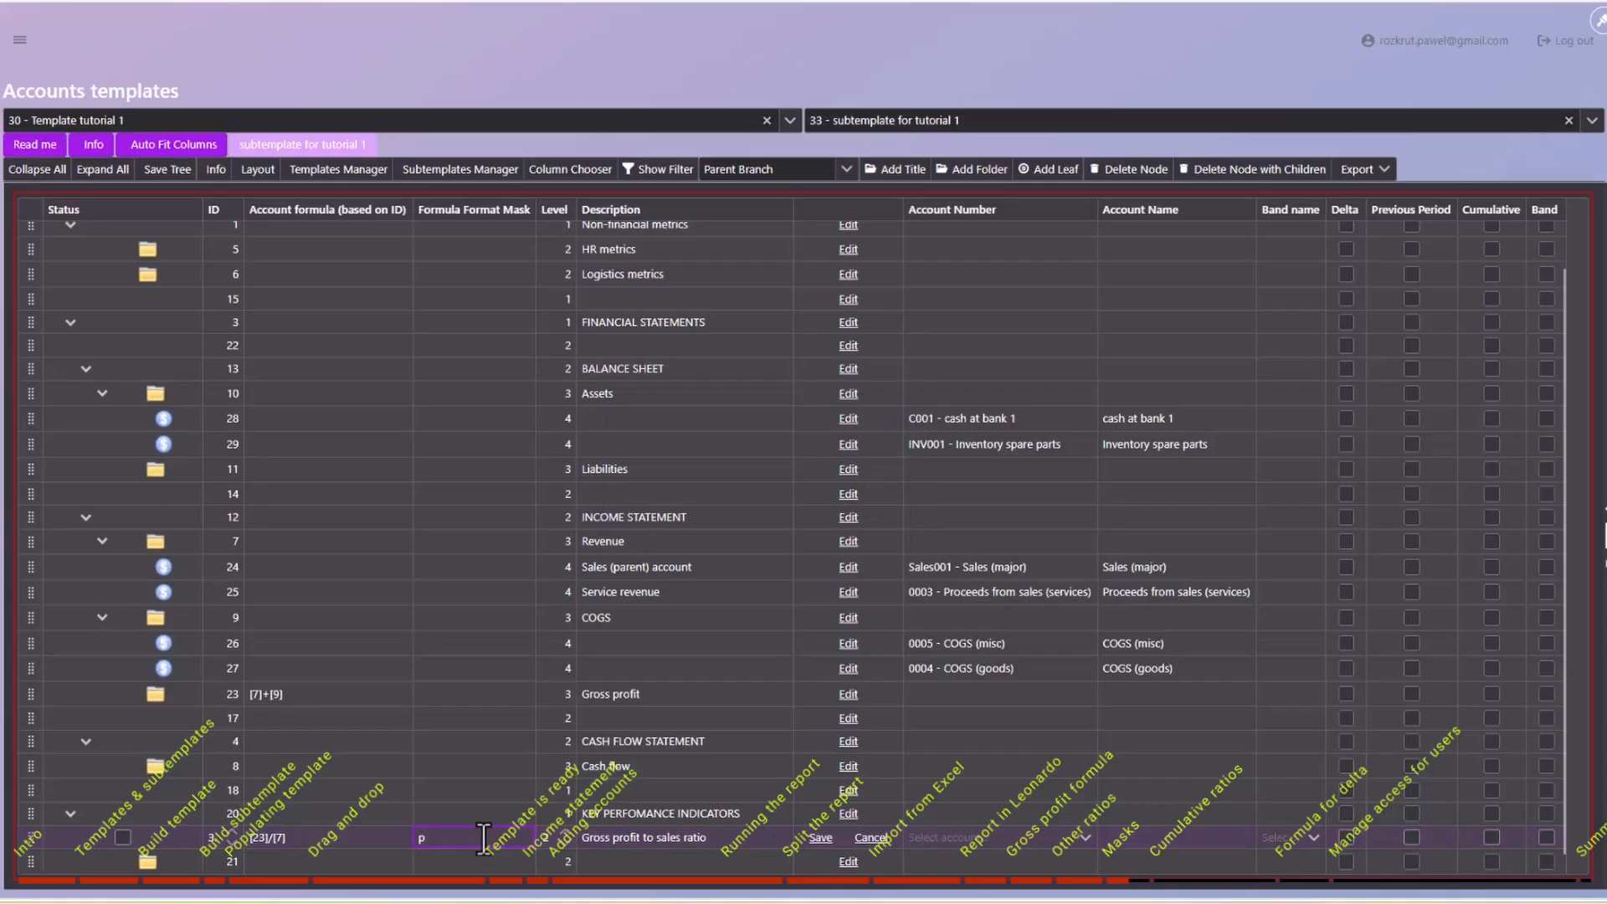
type("2")
key("Return")
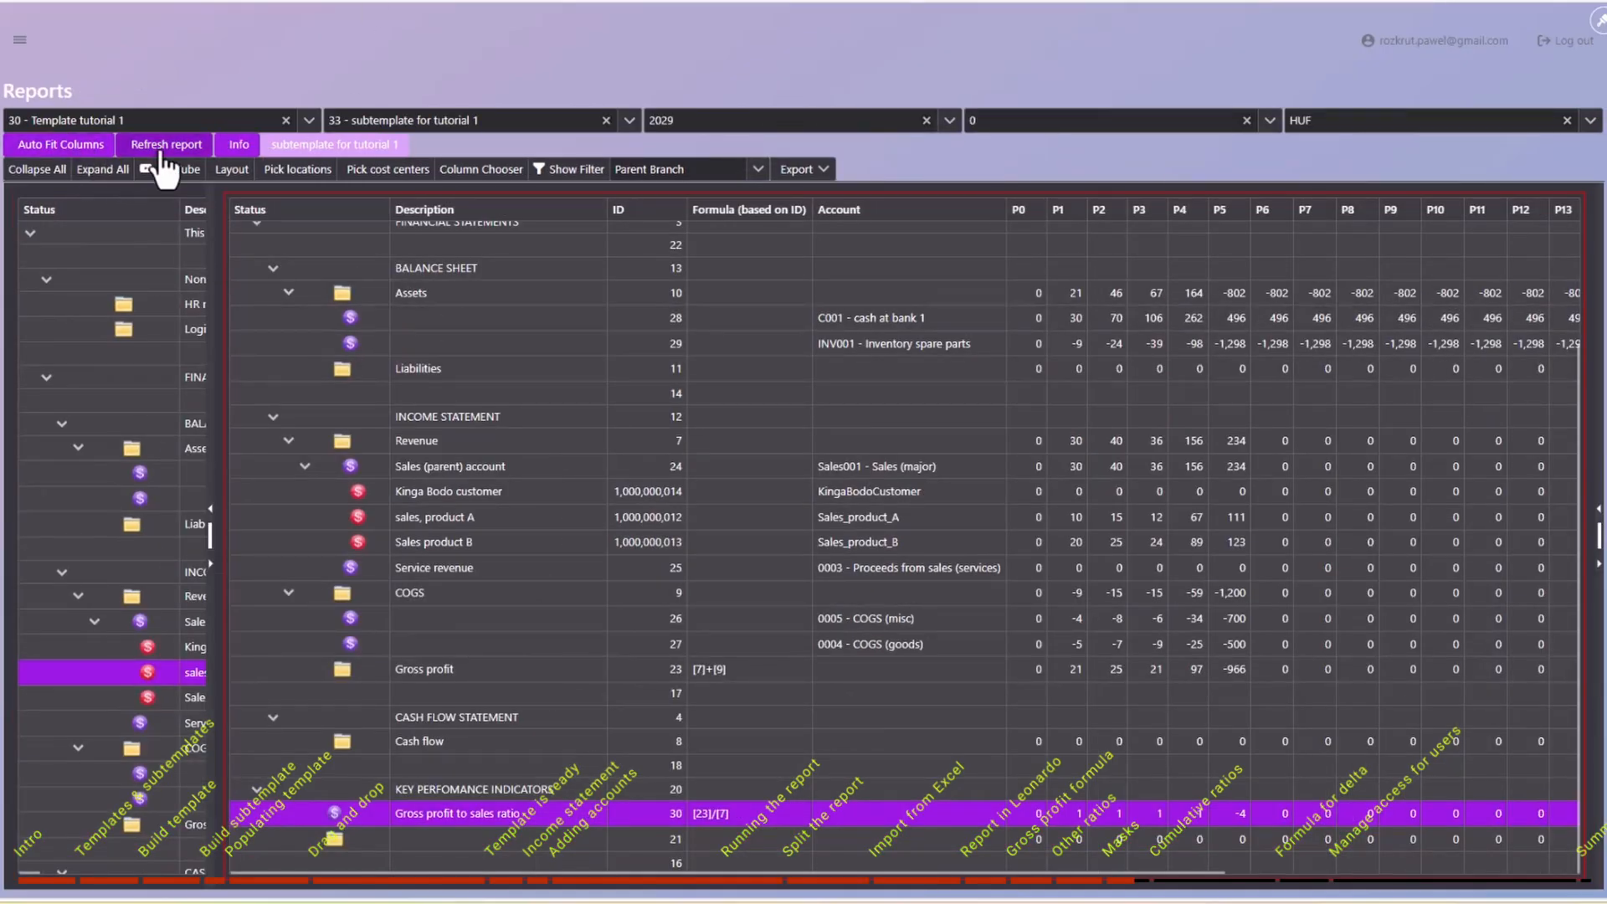
left_click(989, 676)
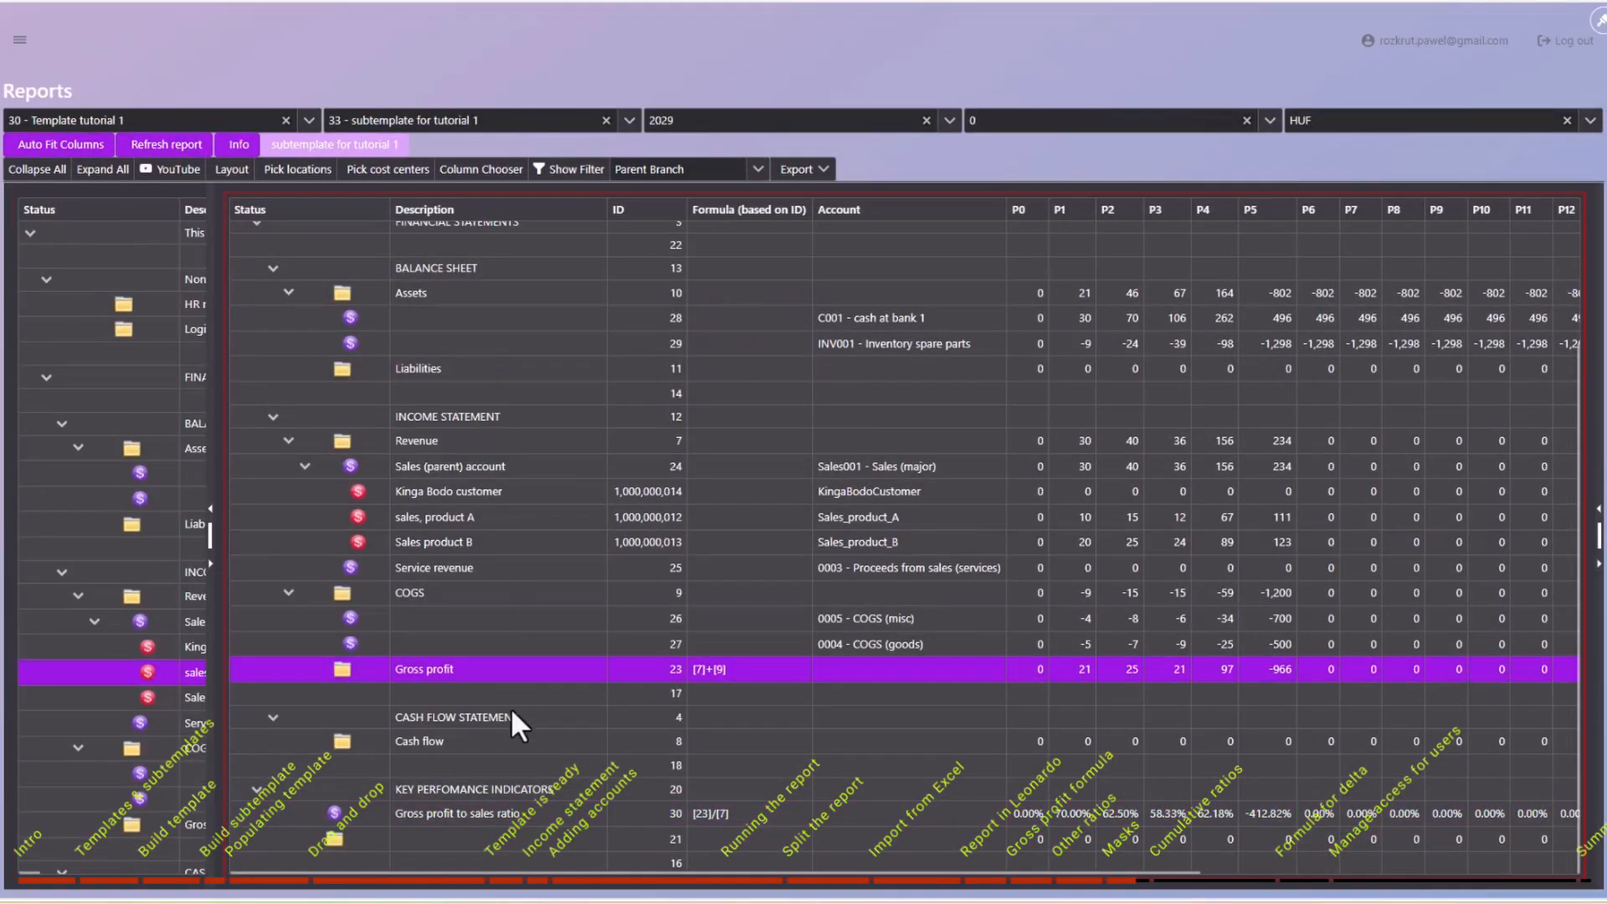
left_click(1082, 816)
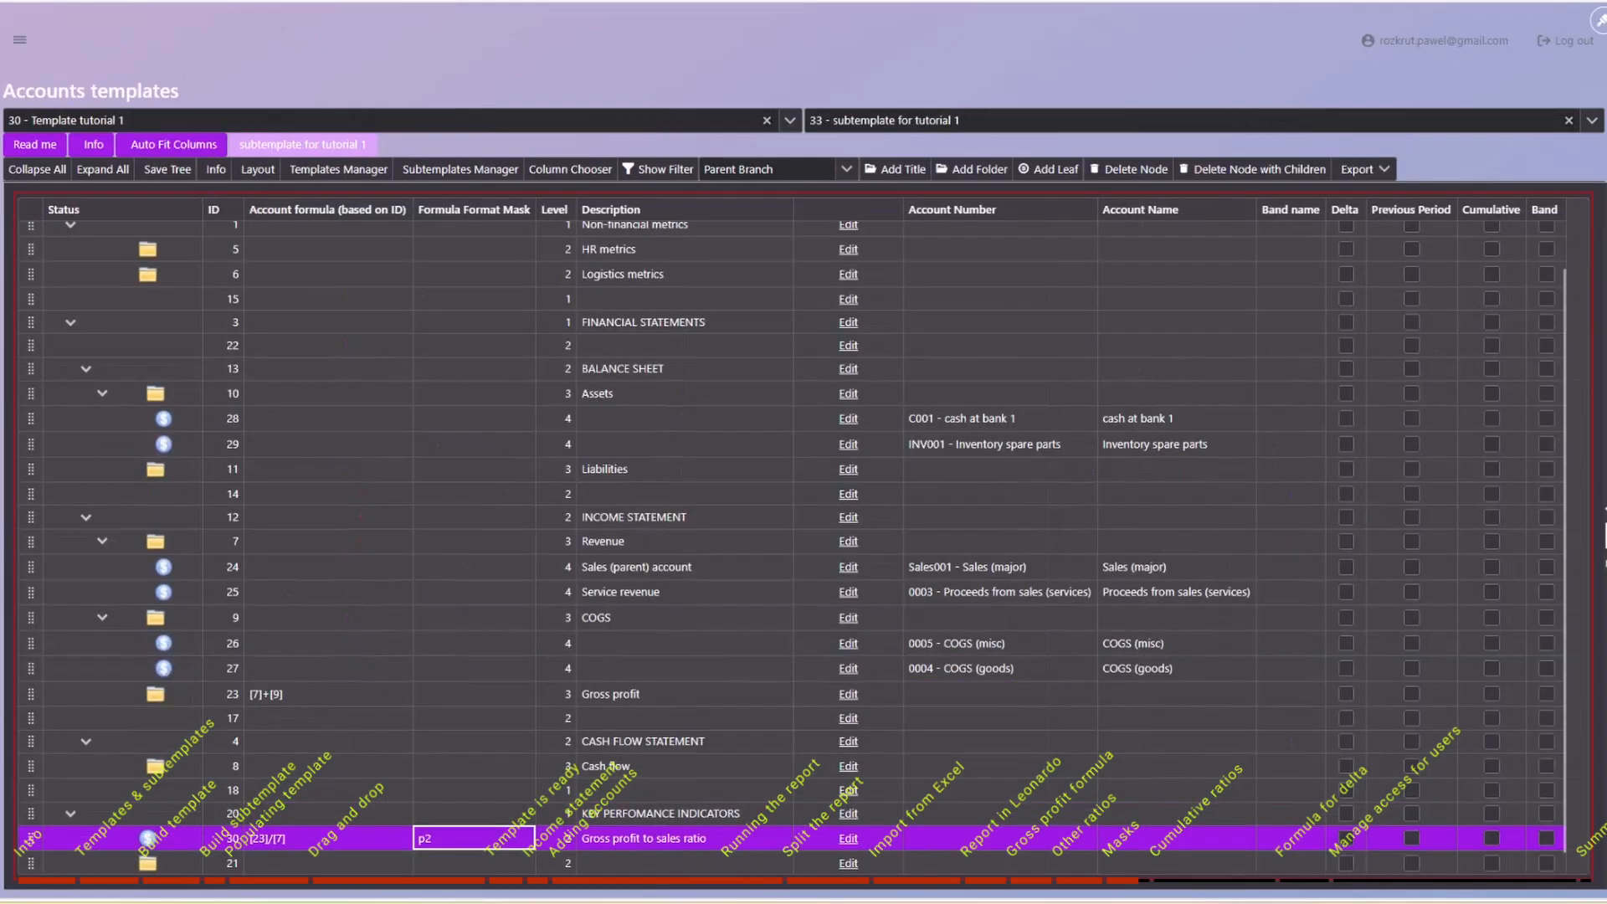
Change the Gross profit to sales ratio's format mask to p4 and refresh the report.
left_click(848, 839)
key("BackSpace")
type("4")
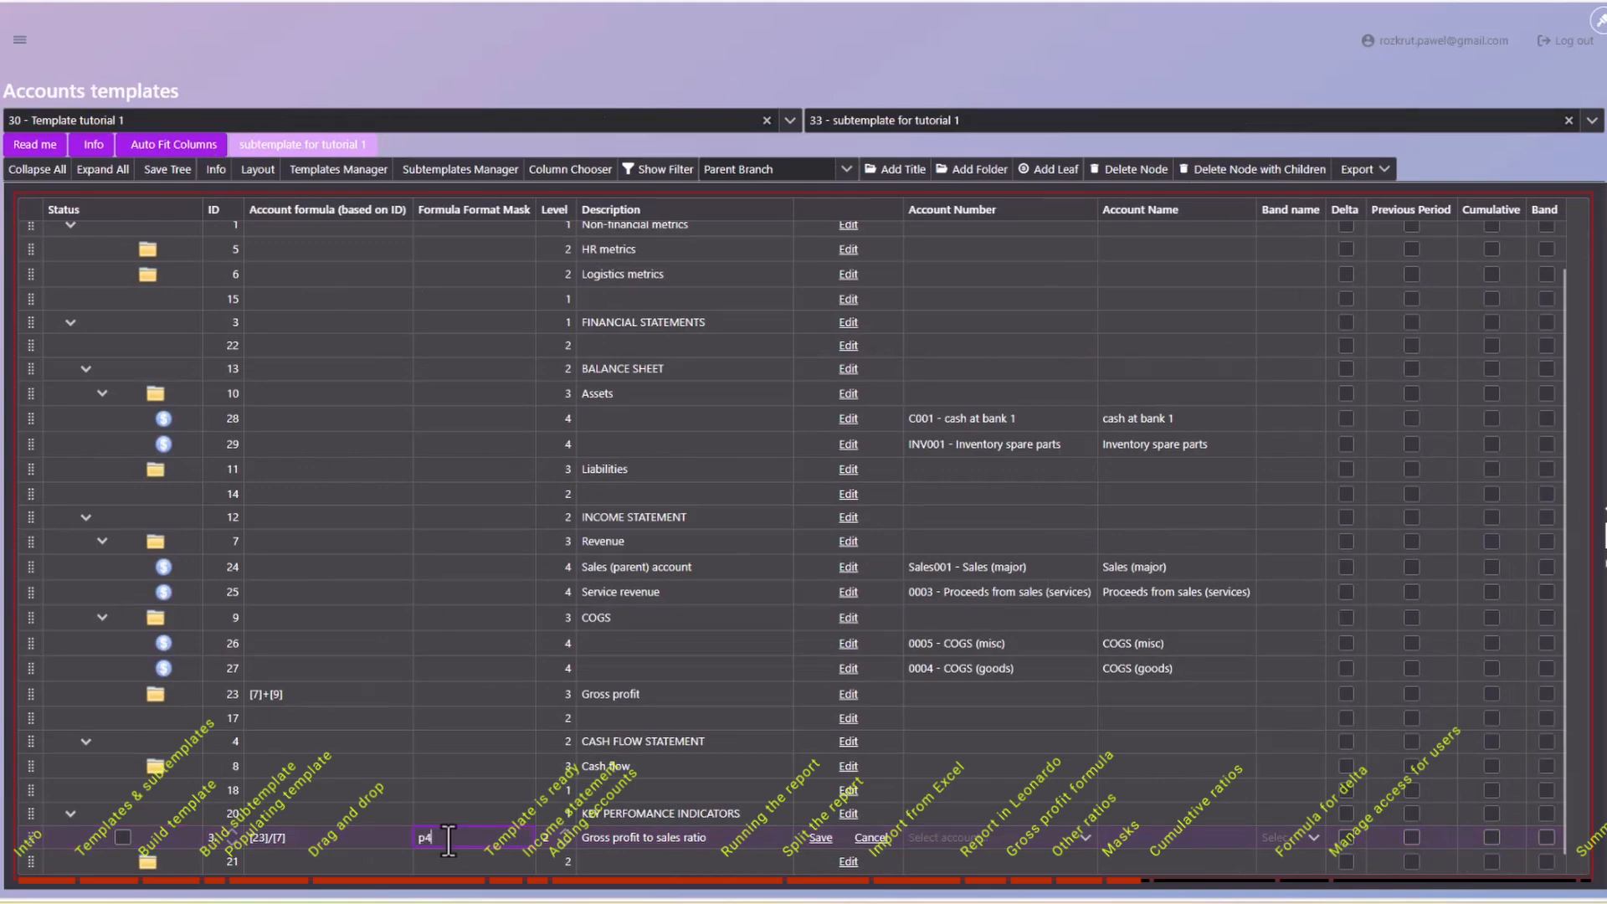
key("Return")
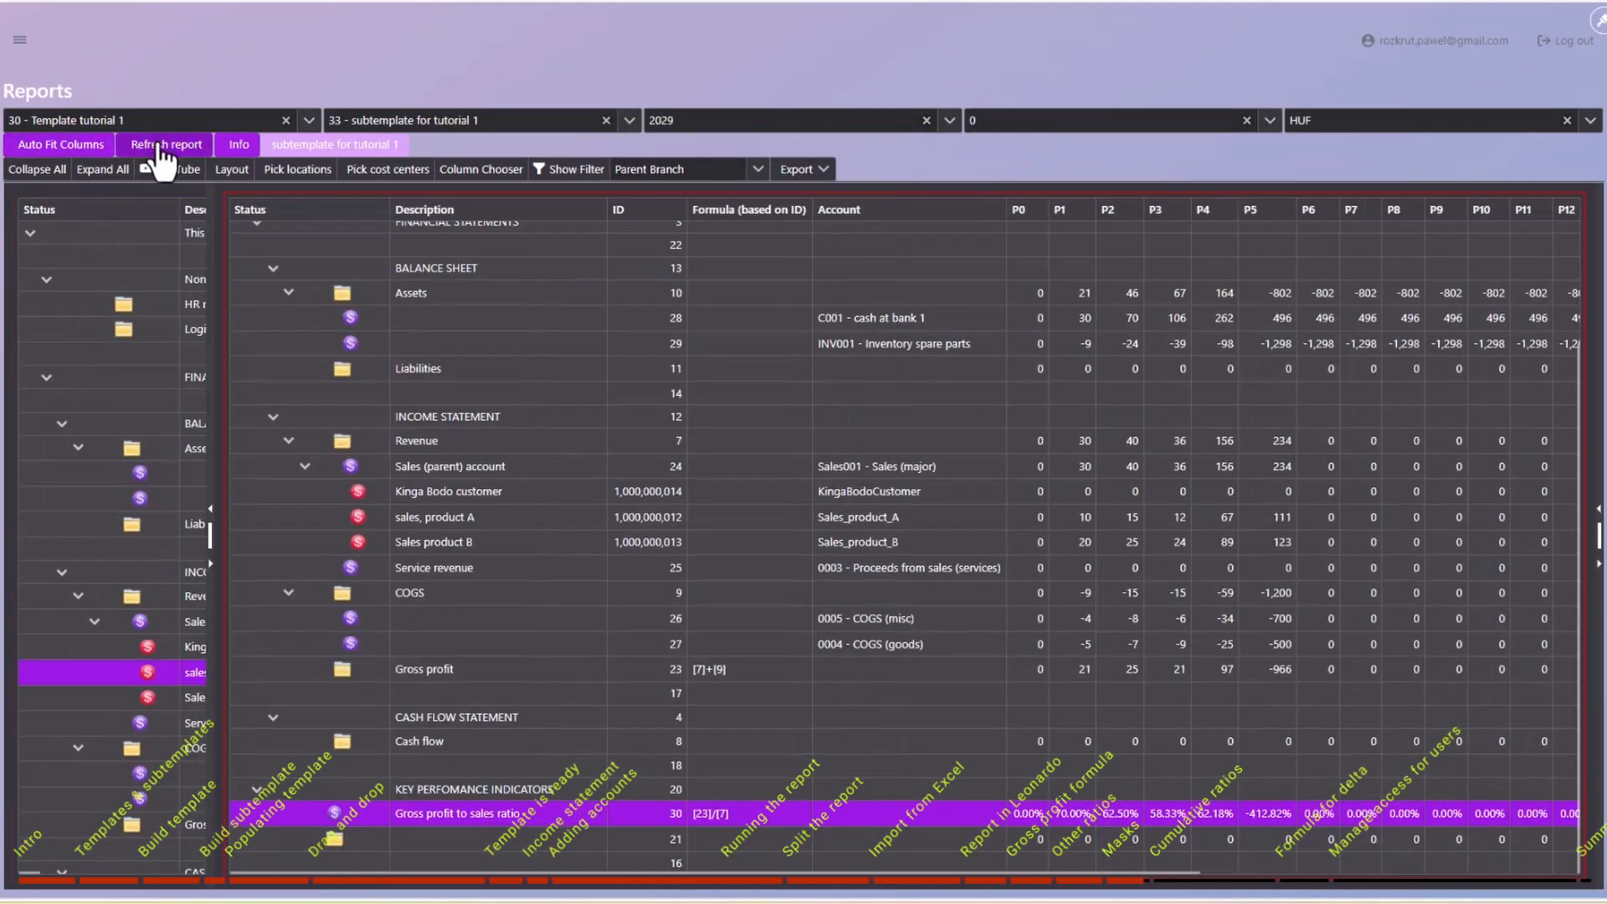
left_click(161, 147)
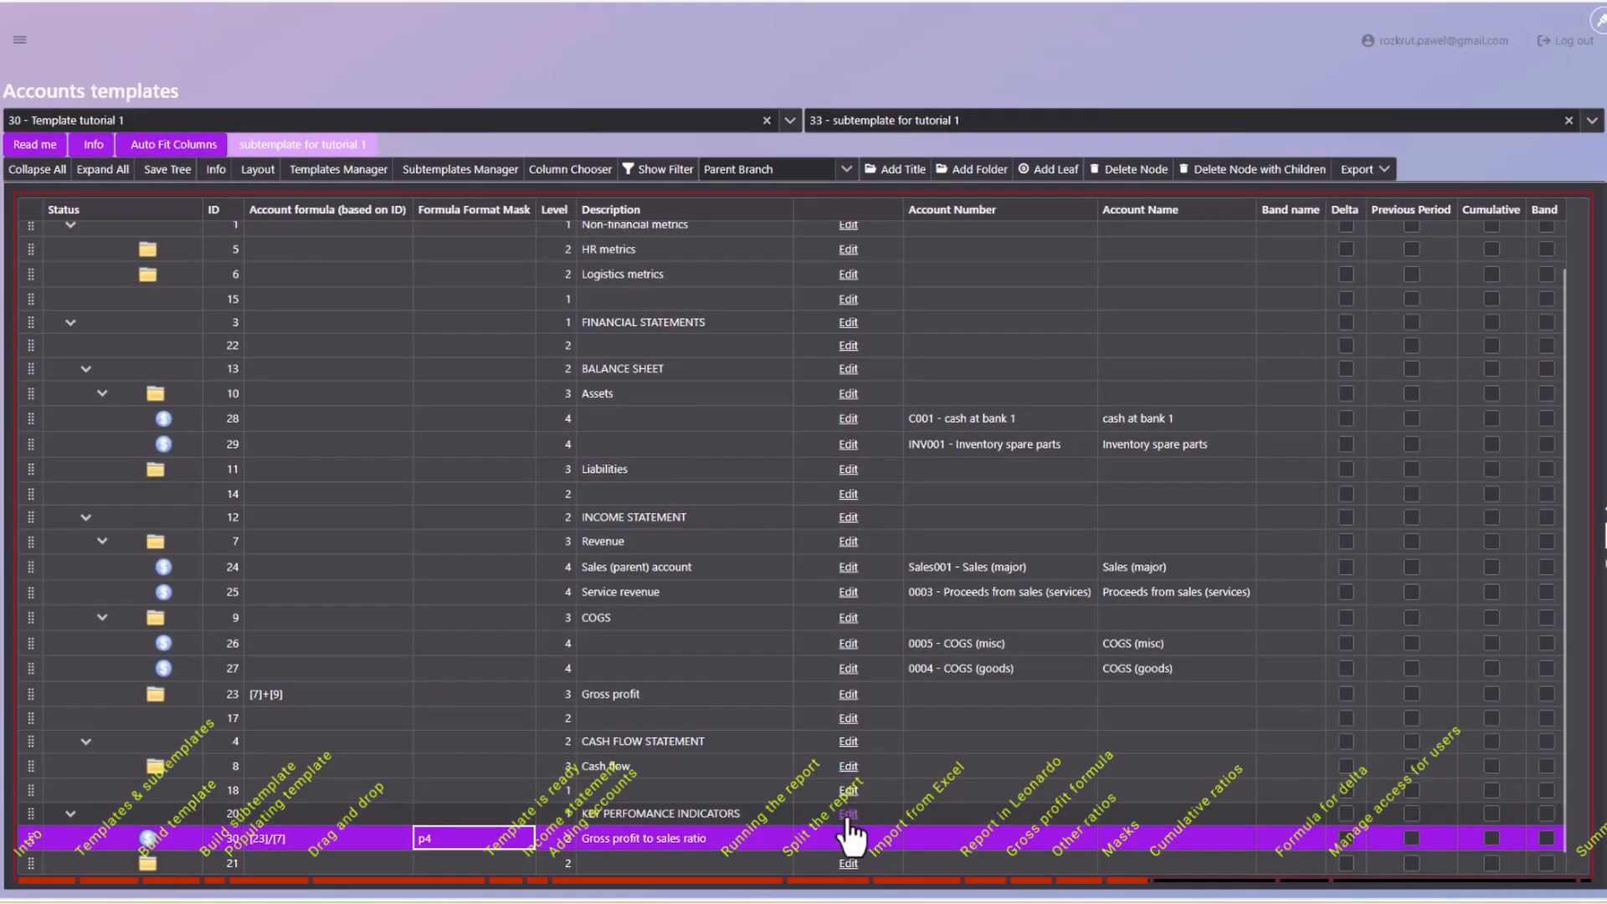
Set the format mask of the Gross profit to sales ratio back to p2 and save the account.
left_click(851, 840)
left_click(469, 851)
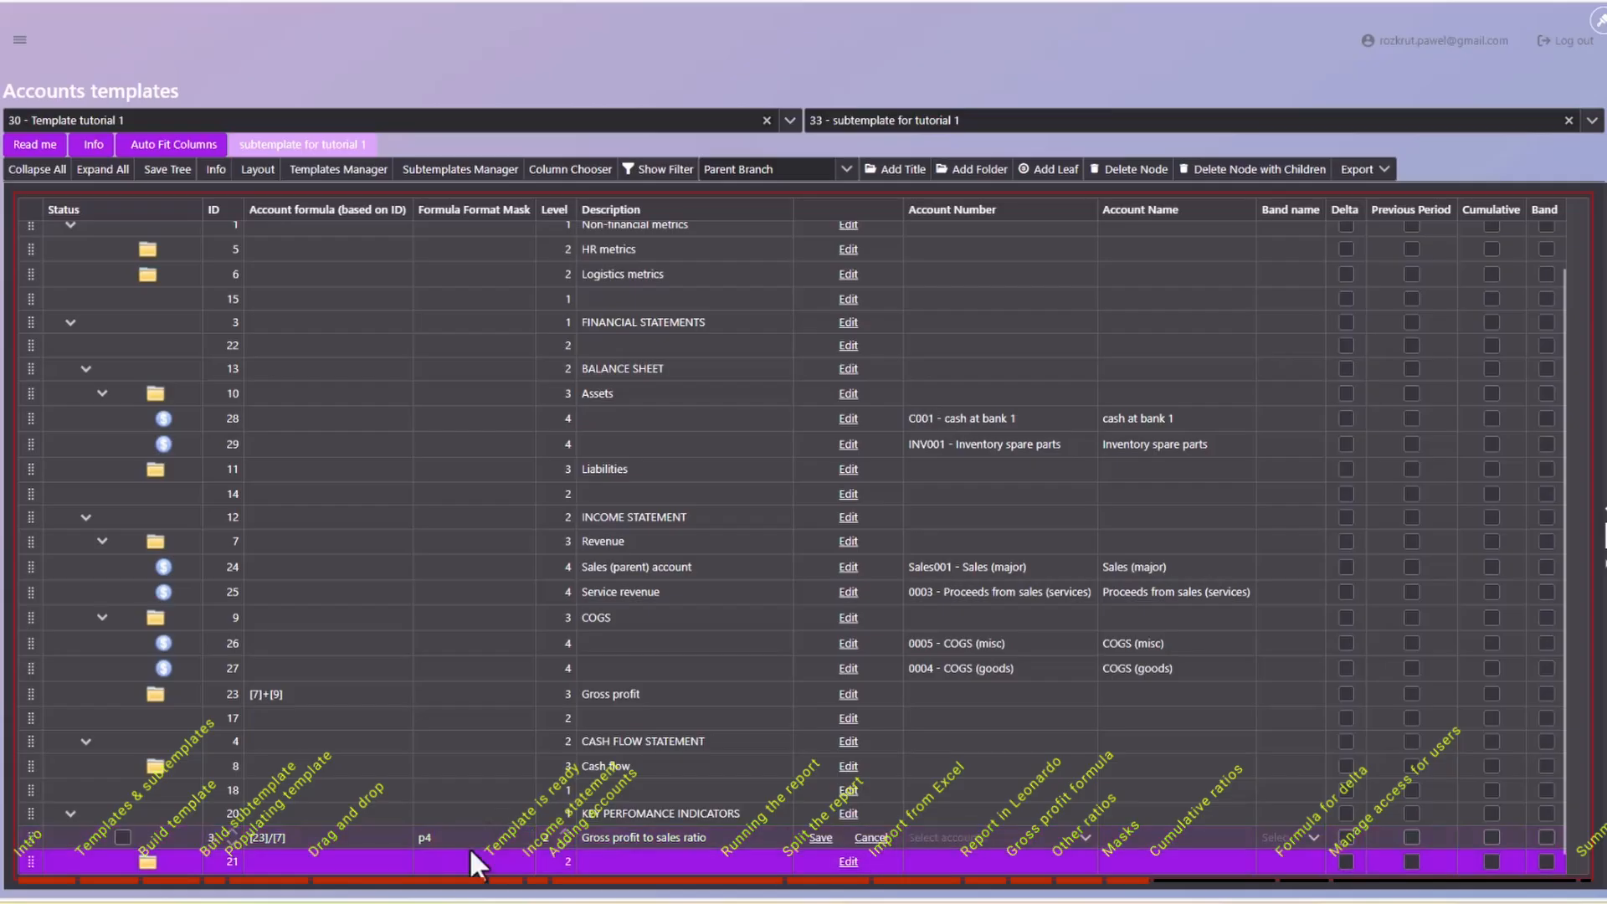
left_click(468, 842)
key("BackSpace")
type("2")
left_click(820, 838)
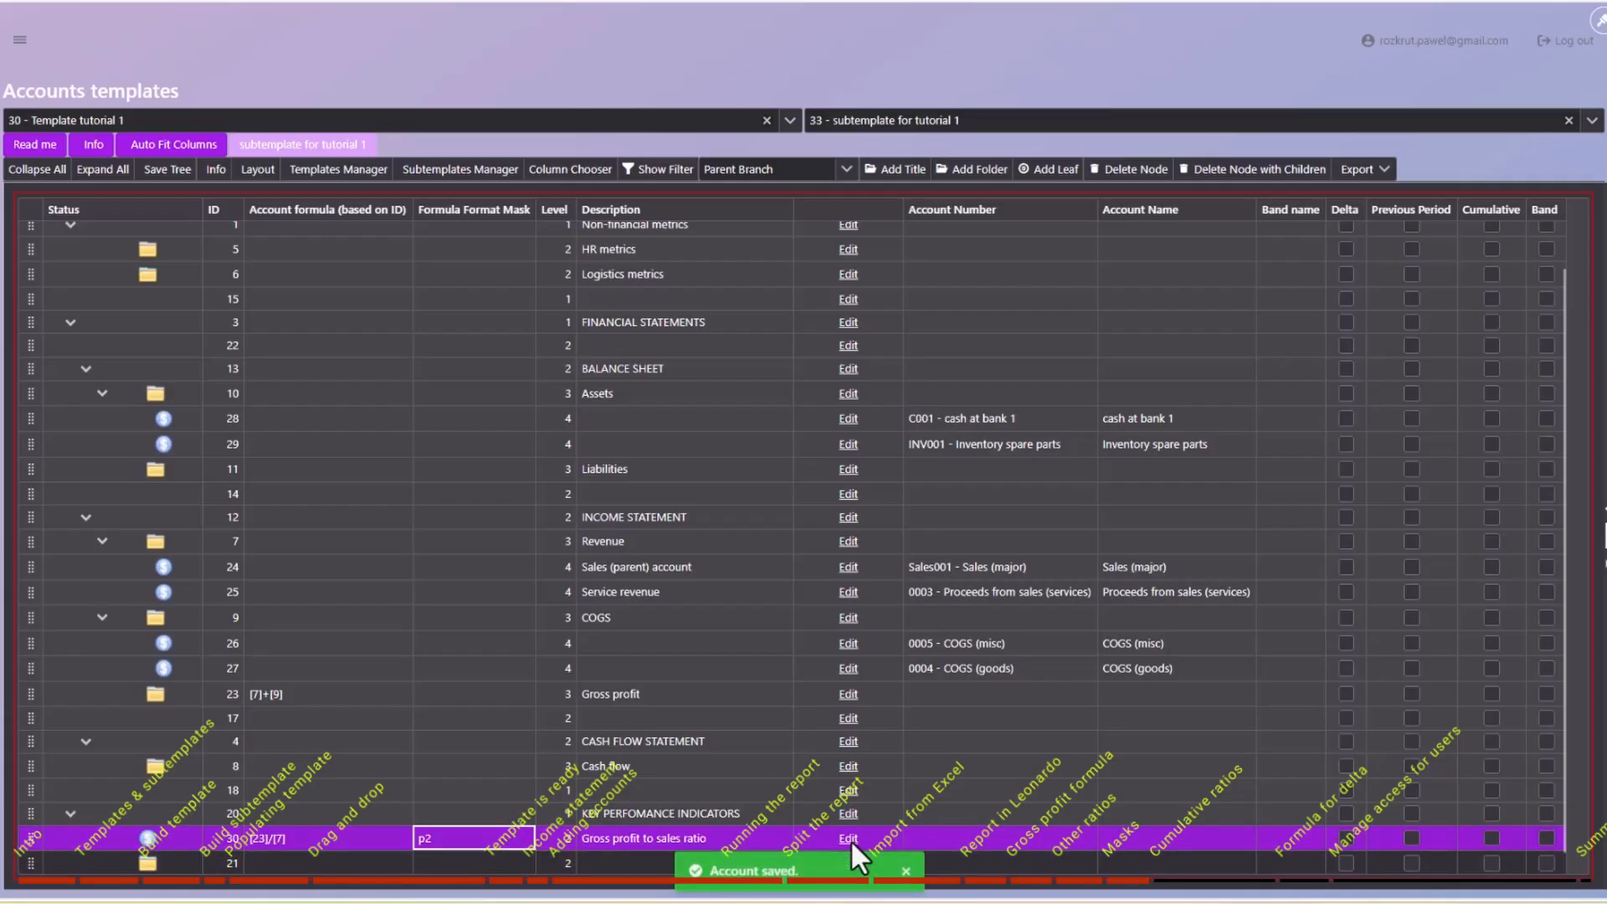
Add another leaf under KEY PERFOMANCE INDICATORS and save its description as "Cumulative gross profit".
scroll(511, 626, "down", 1)
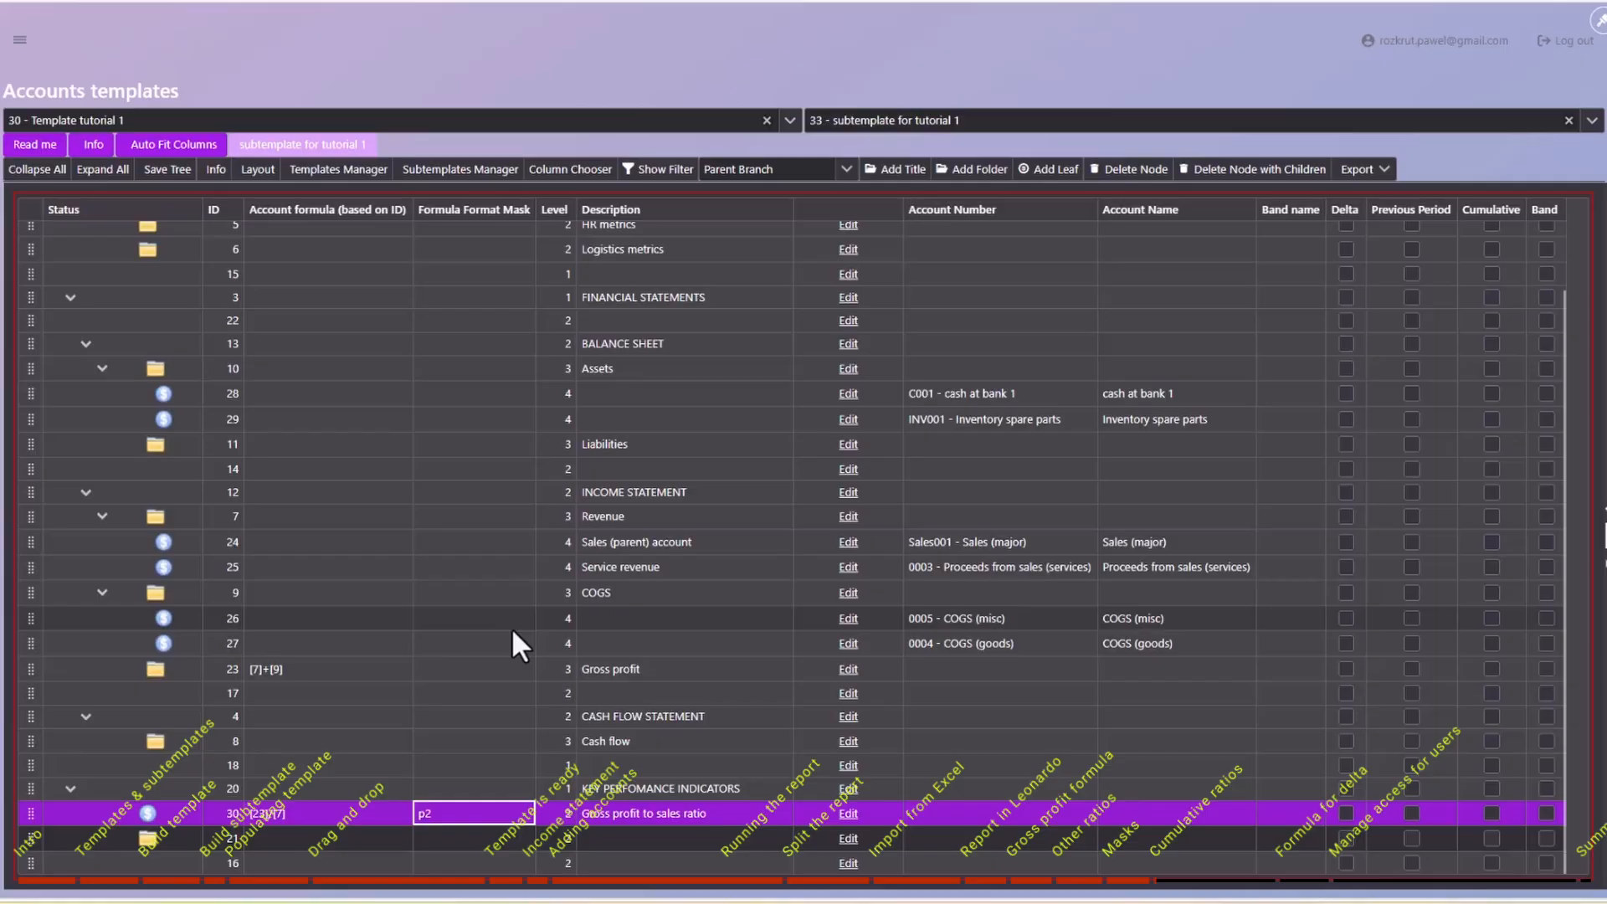
left_click(591, 789)
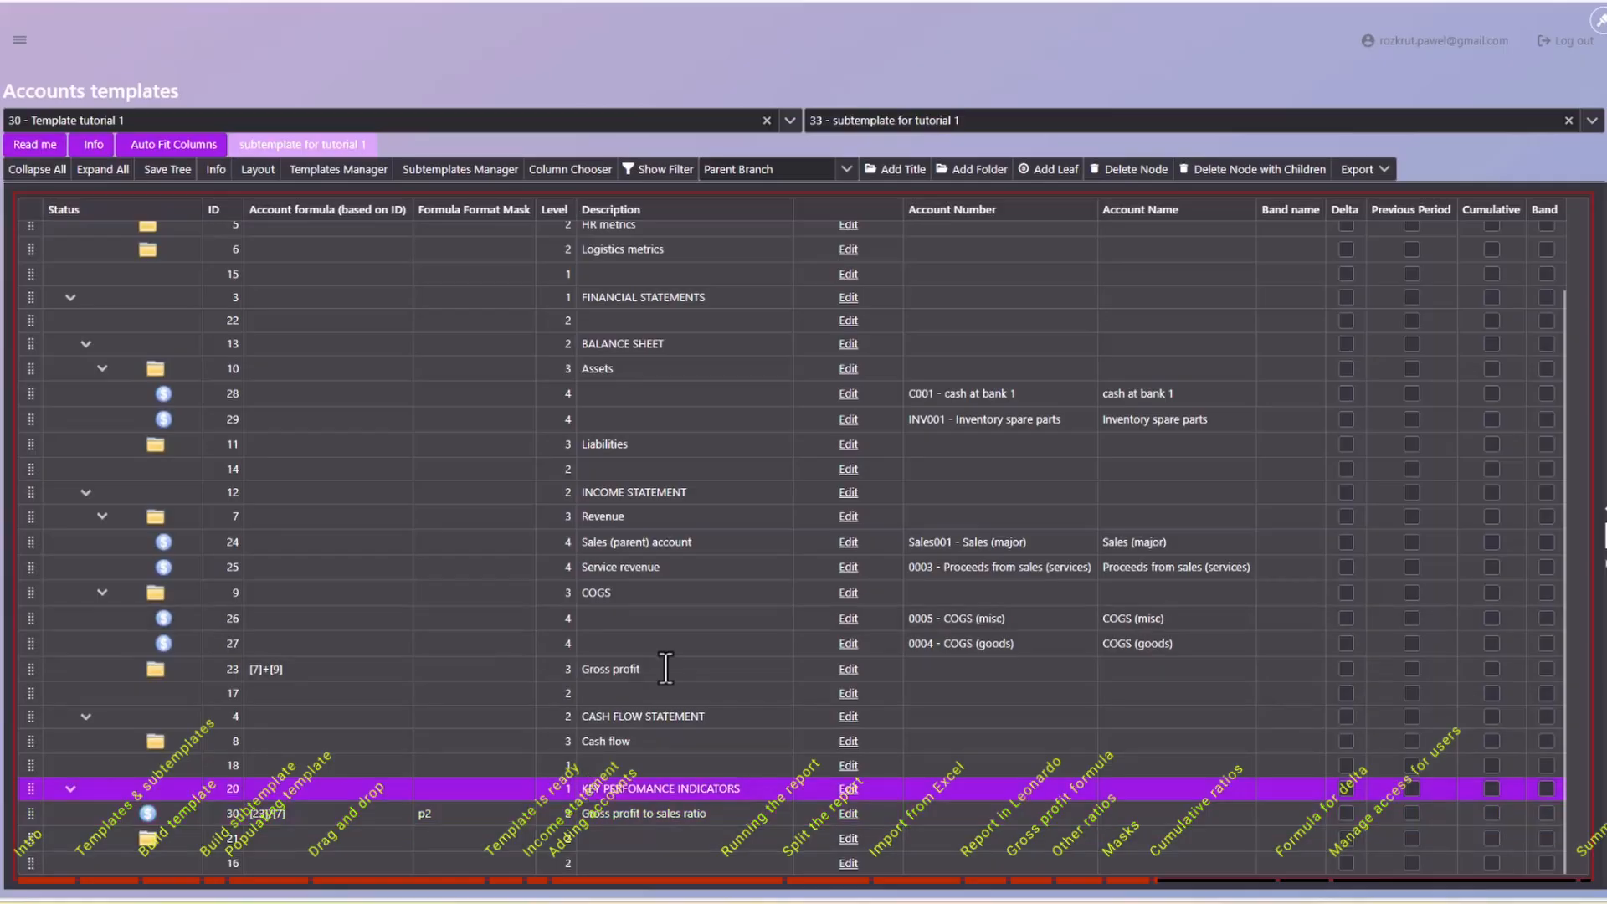
left_click(1033, 180)
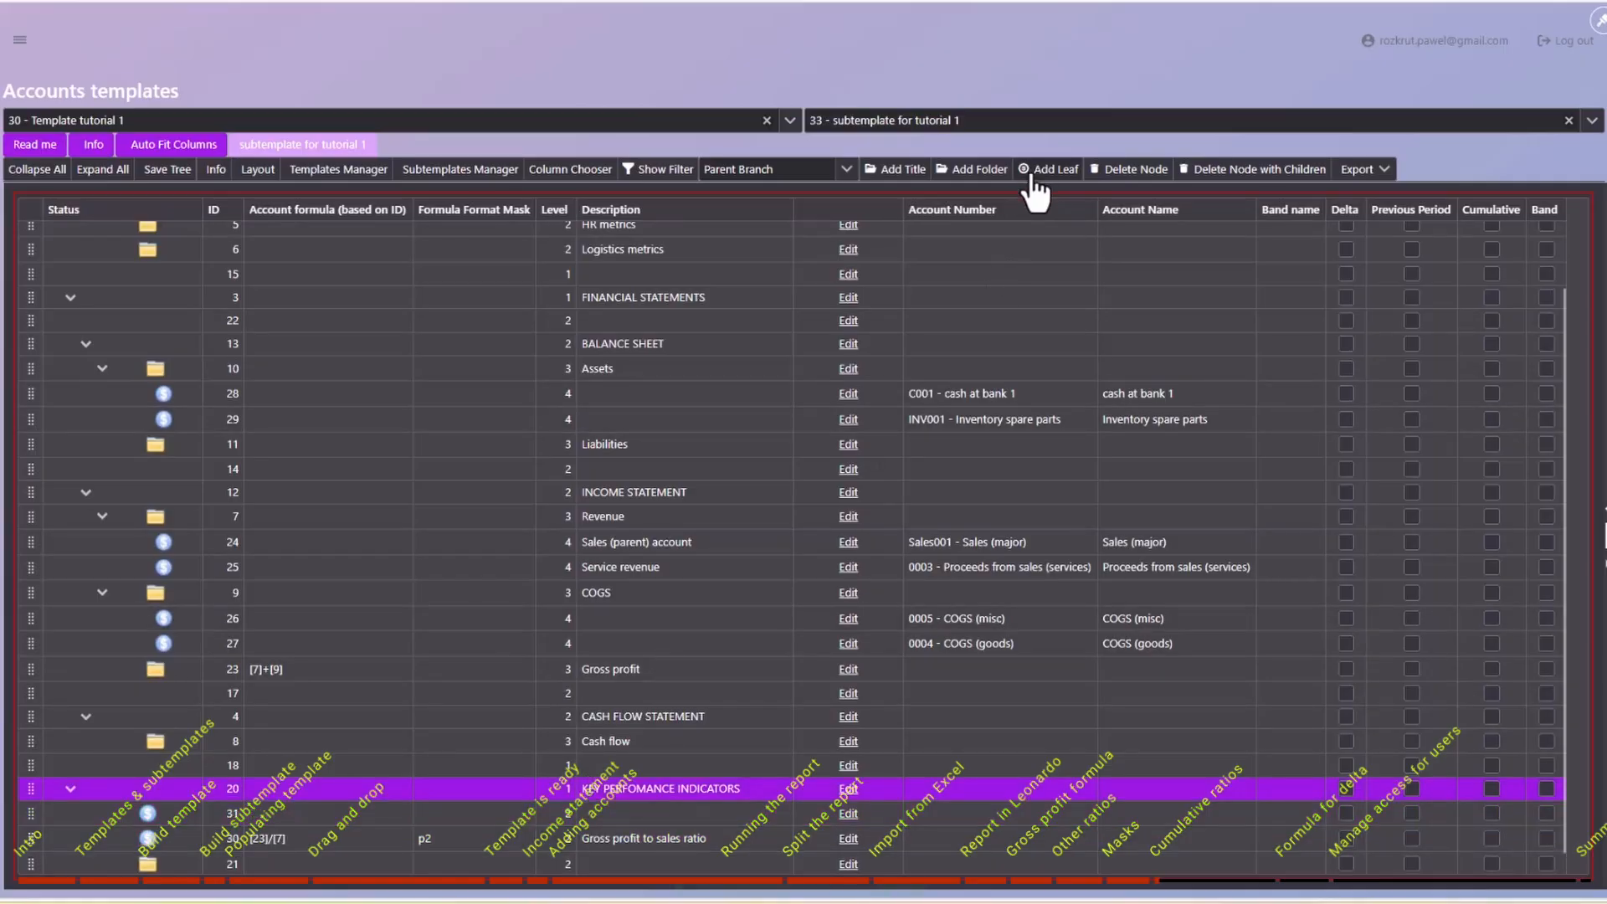
left_click(654, 805)
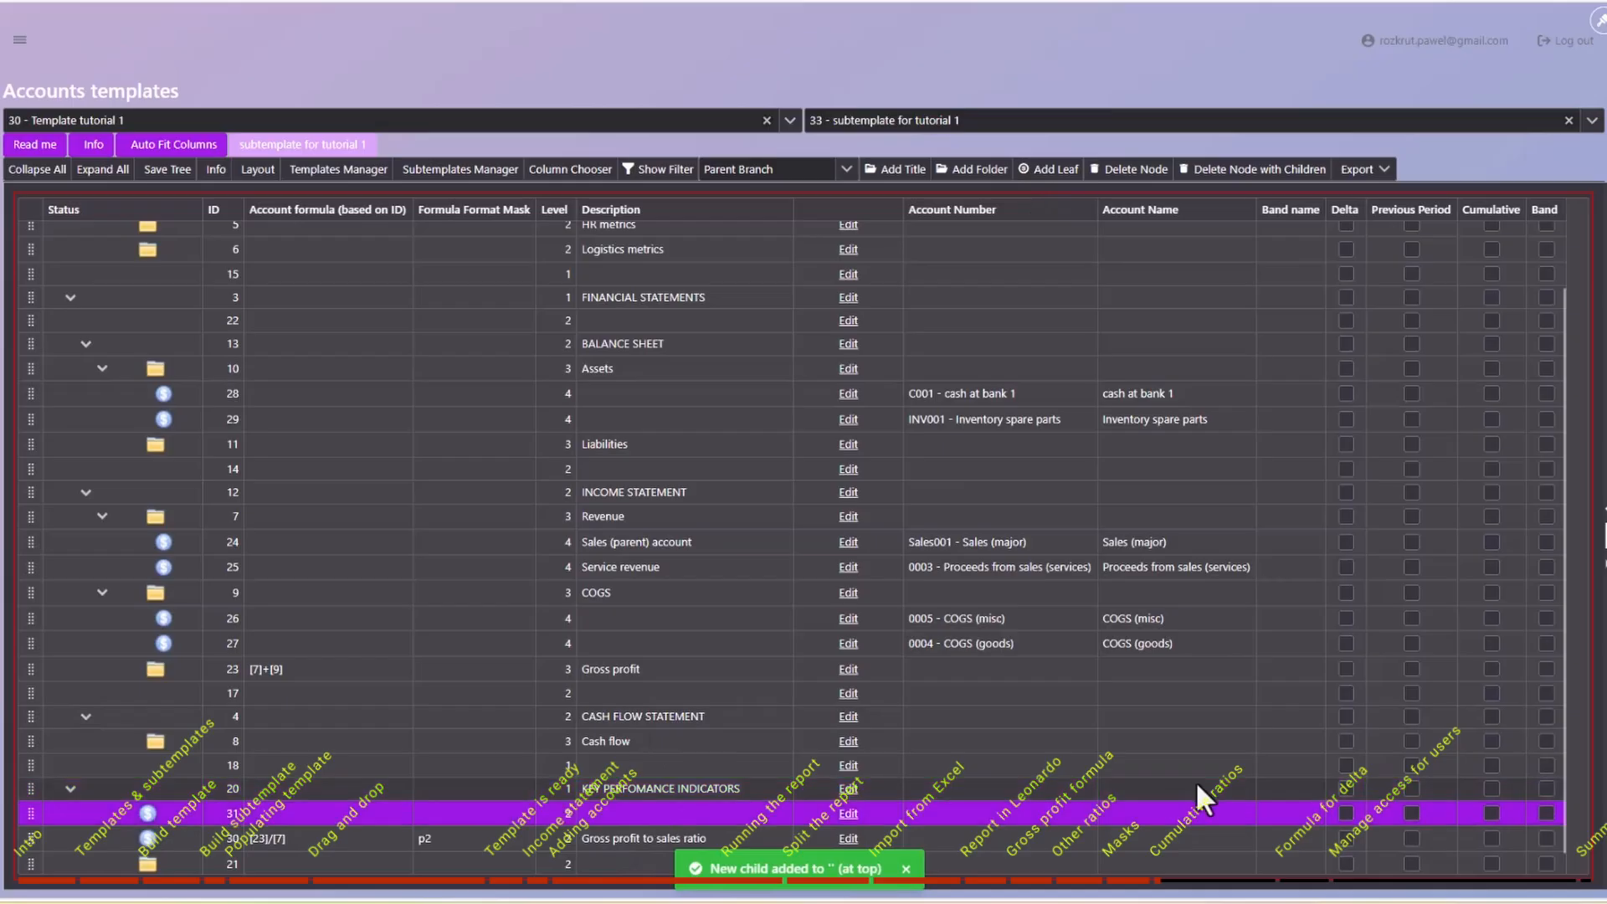
left_click(848, 814)
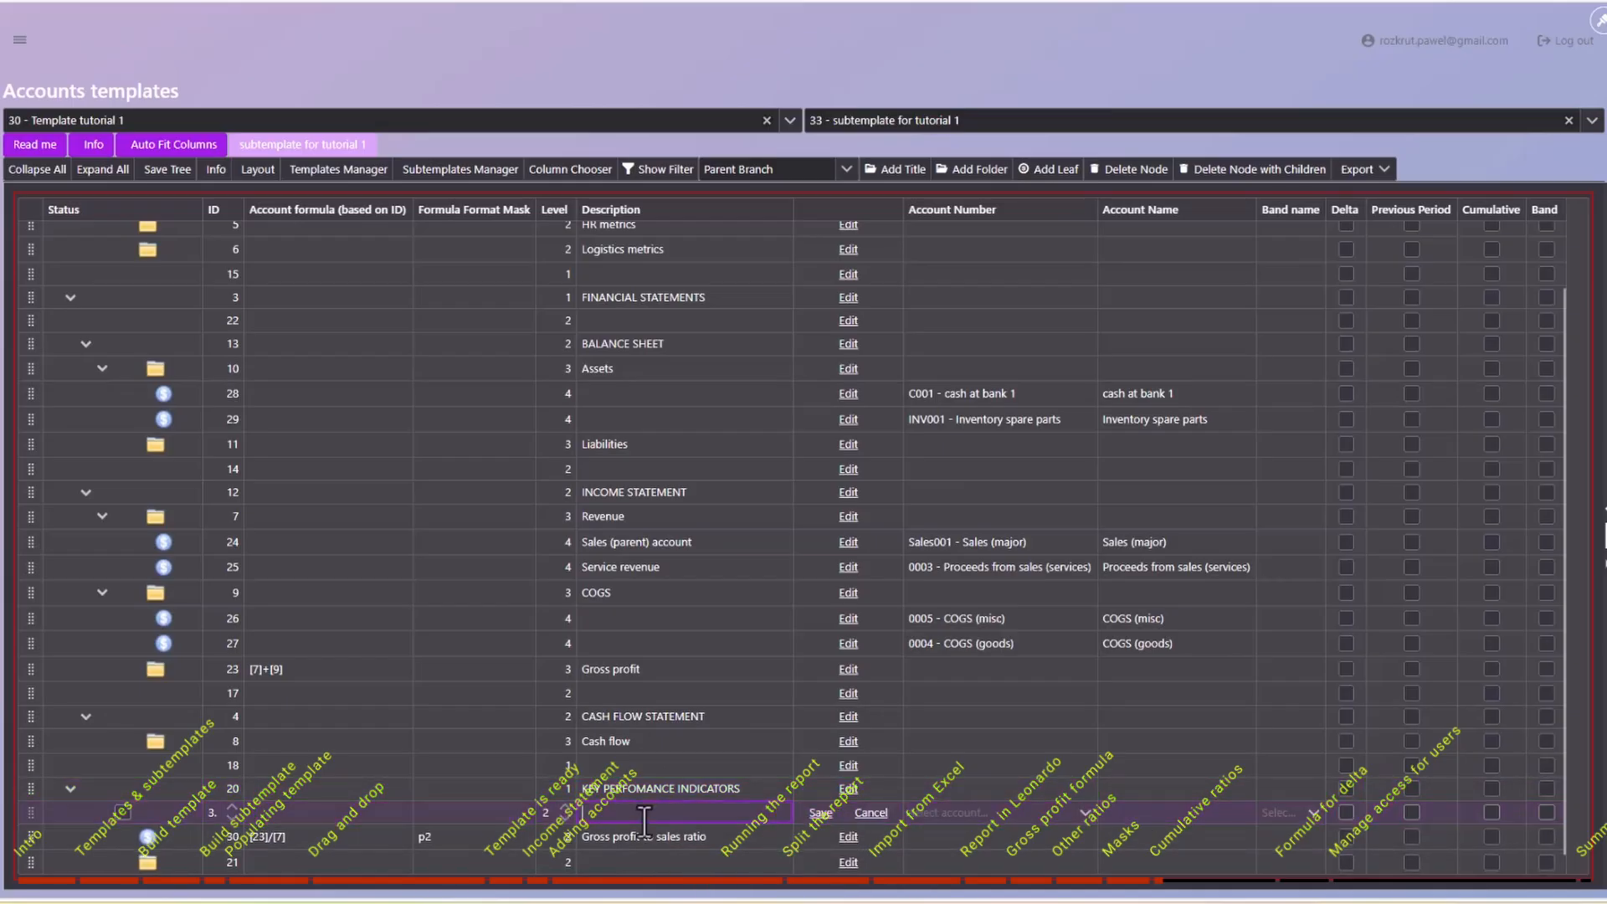
type("Comu")
type("lat")
type("ive")
type(" Gross profit")
key("Return")
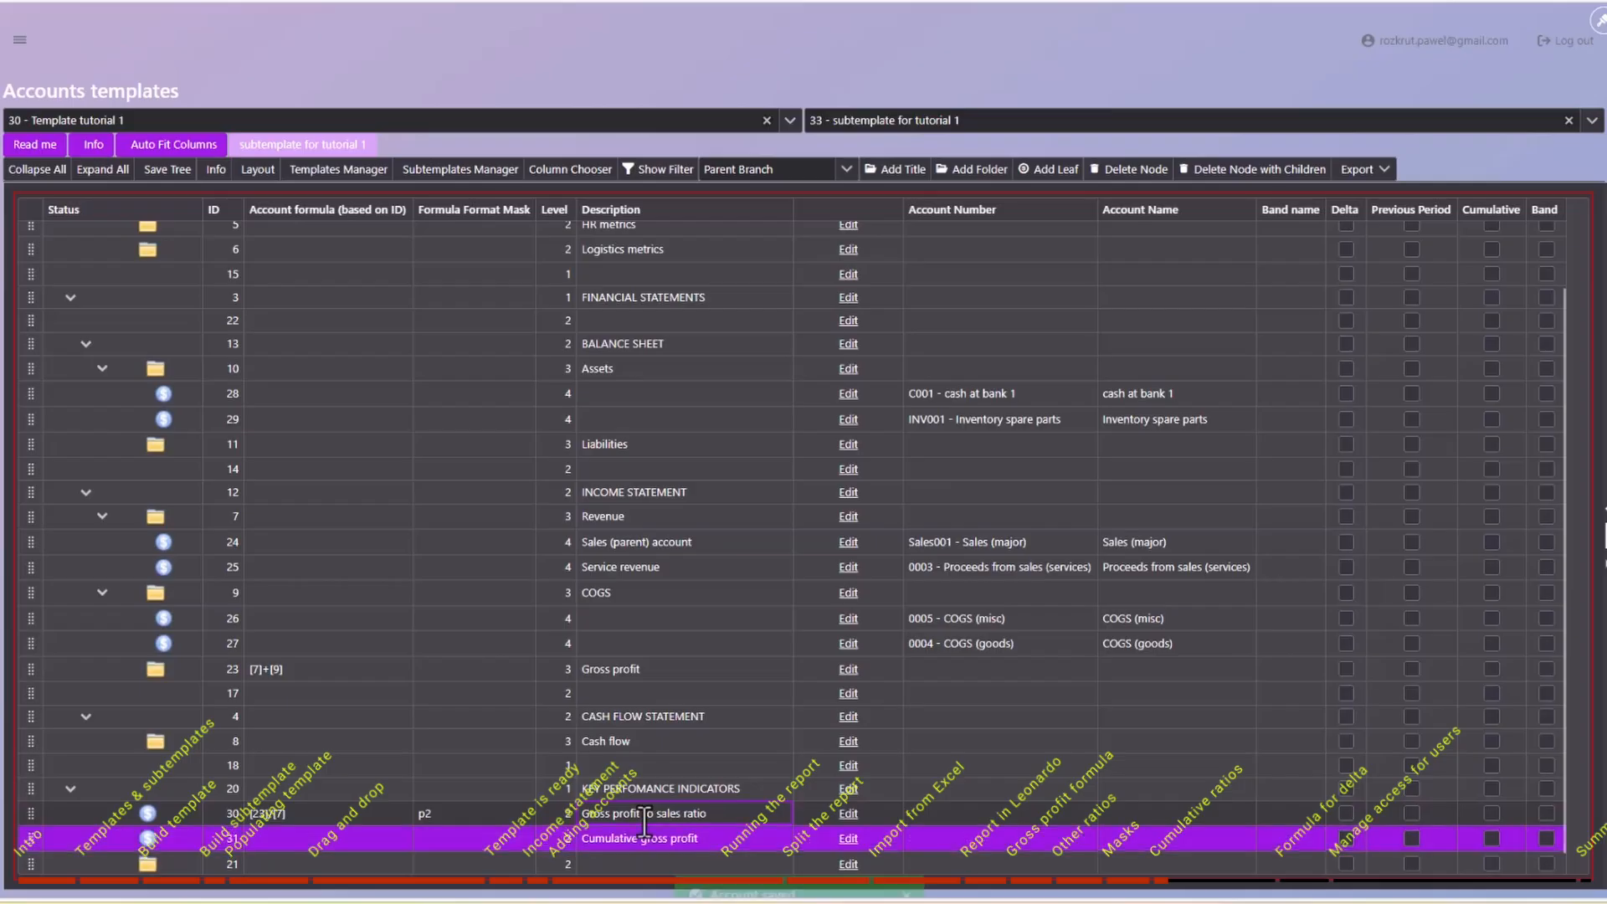
Save [23] as the formula of Cumulative gross profit and enable its Cumulative option.
left_click(847, 839)
left_click(293, 837)
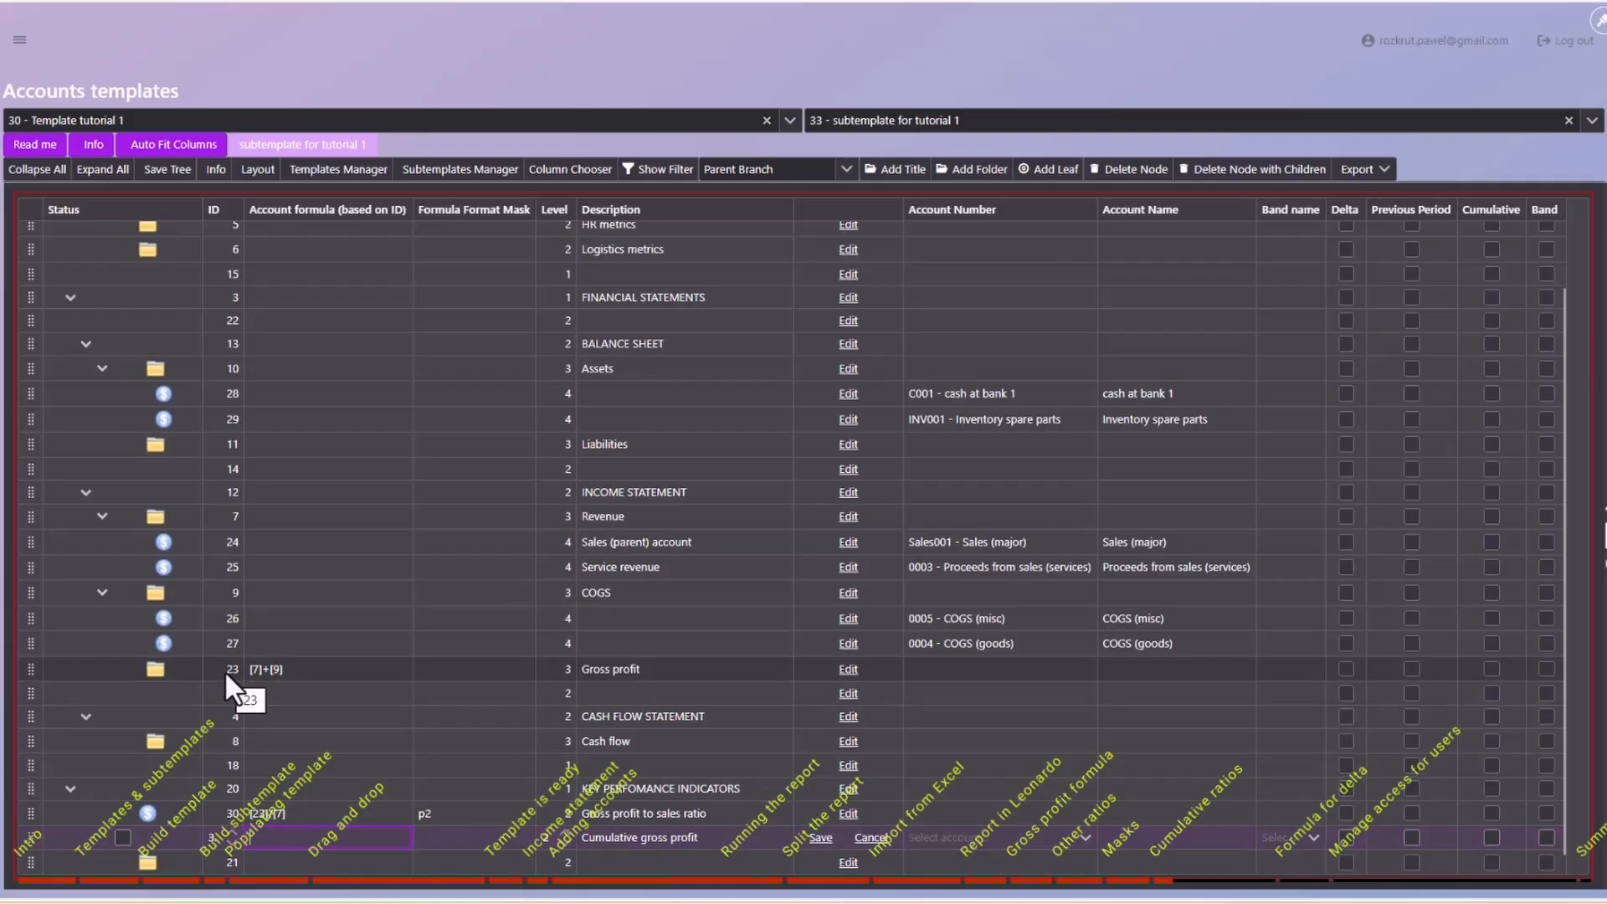
type("[23]")
key("Return")
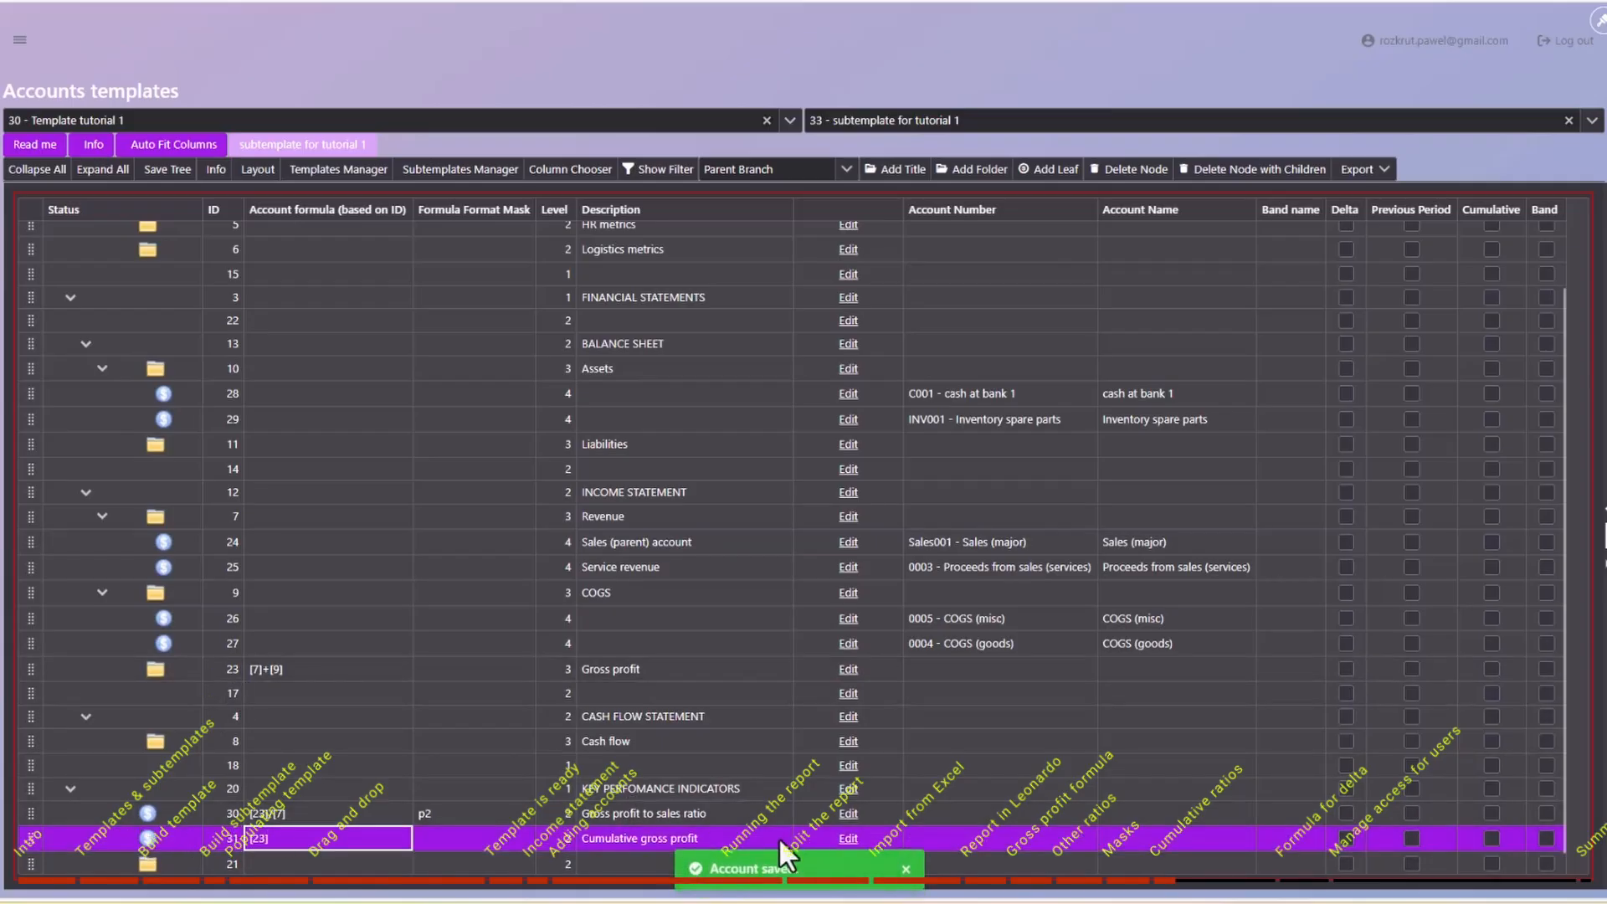
left_click(844, 842)
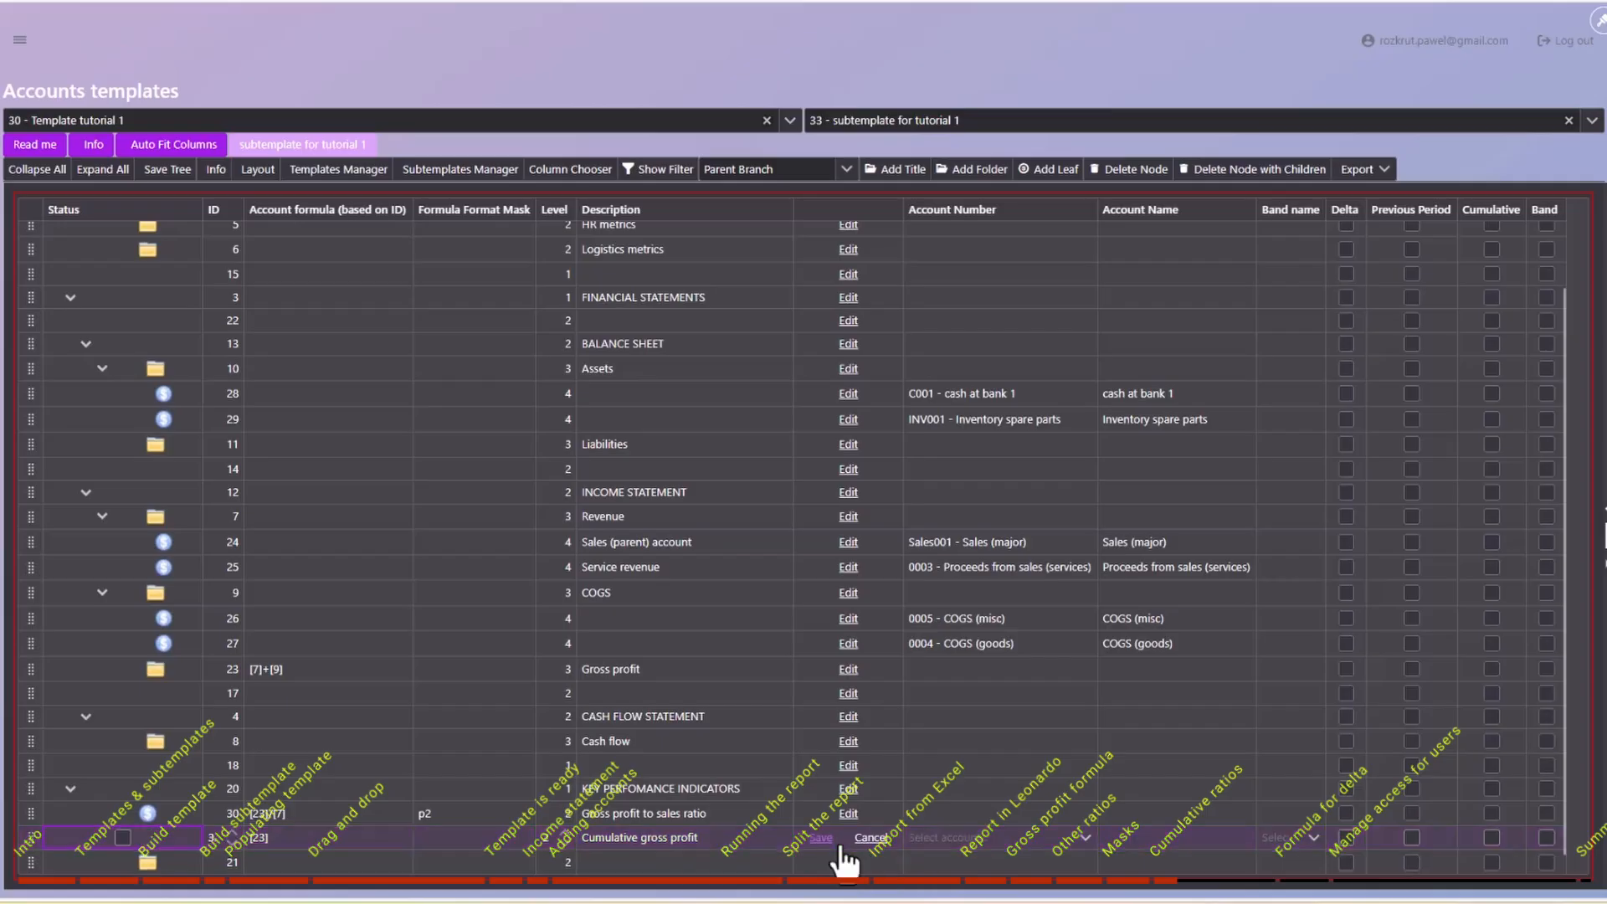
left_click(1492, 837)
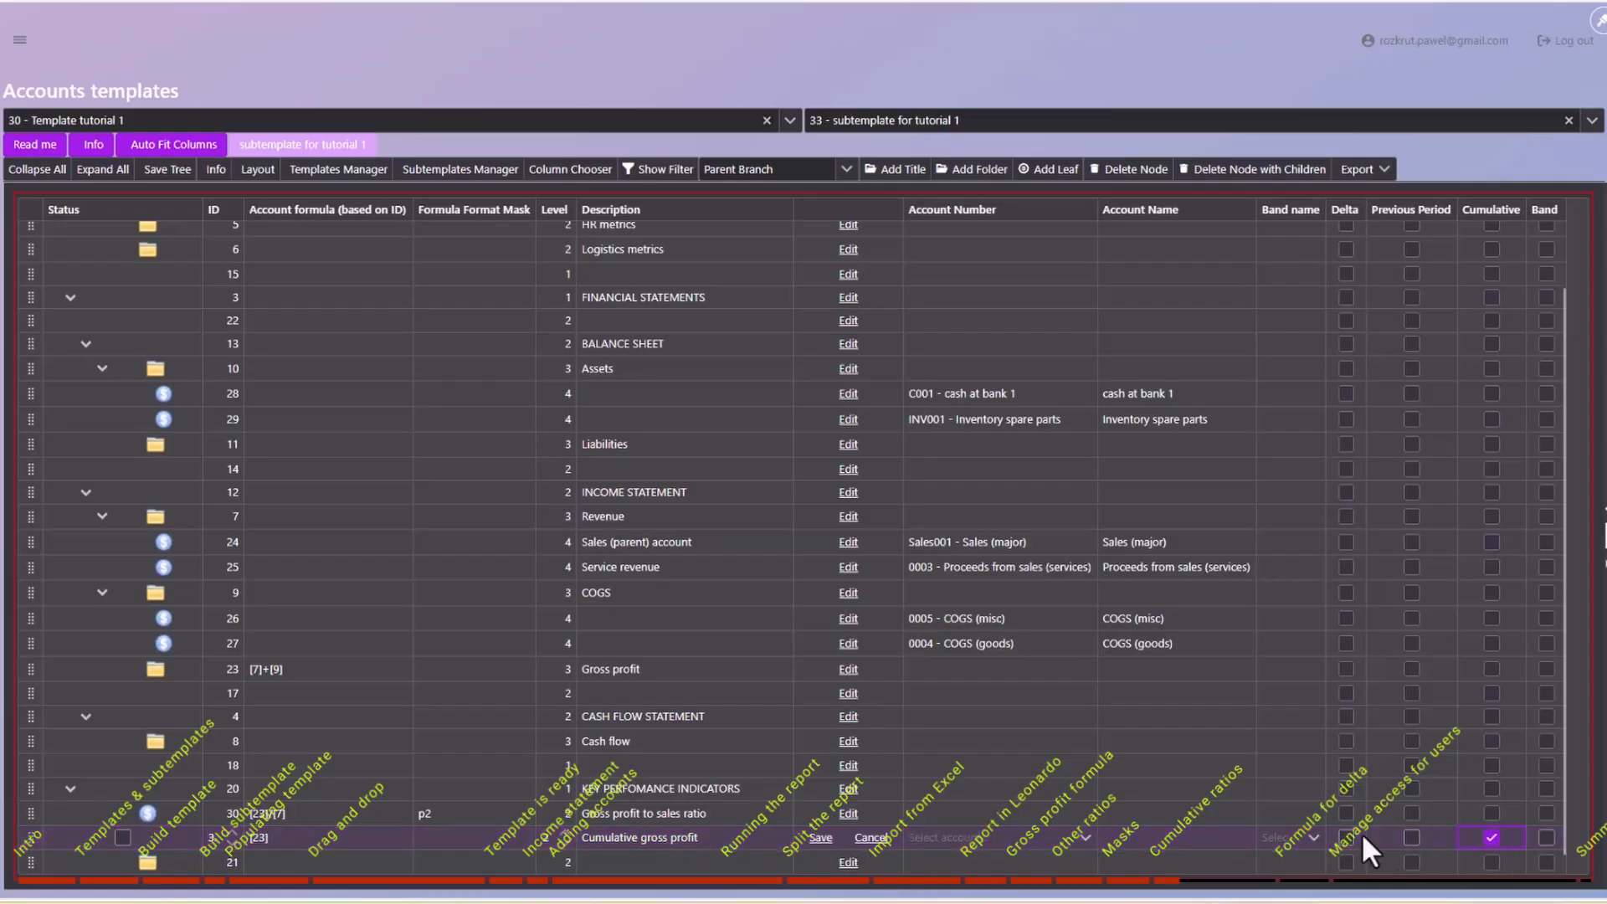
key("Return")
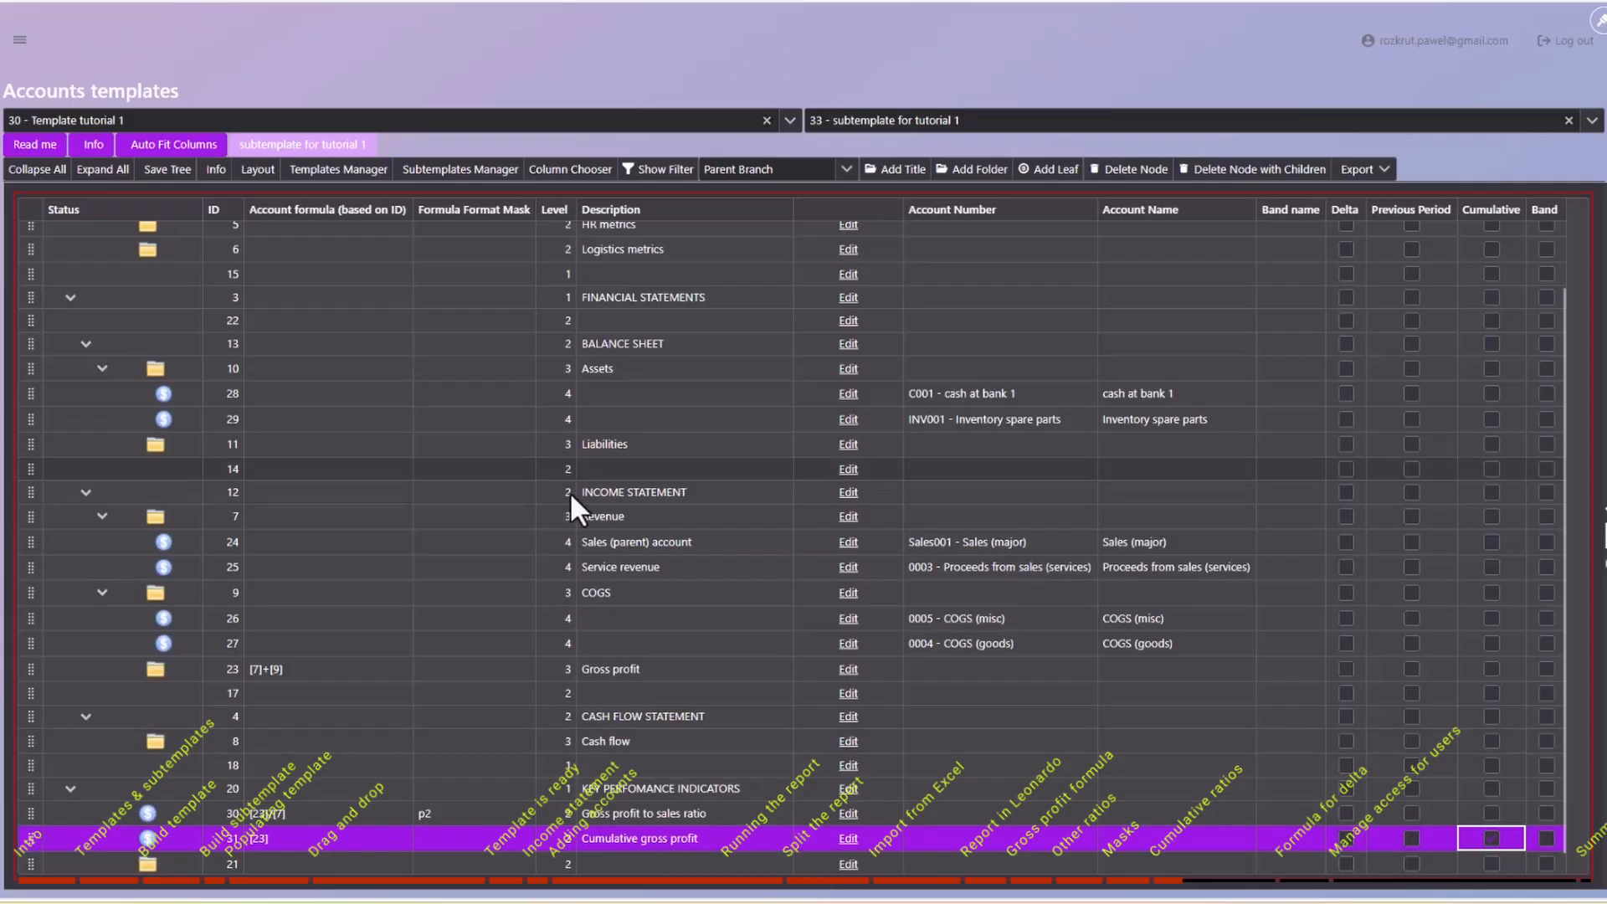
Refresh the report, collapse BALANCE SHEET, Revenue and COGS, and compare Cumulative gross profit with Gross profit across the periods.
left_click(594, 519)
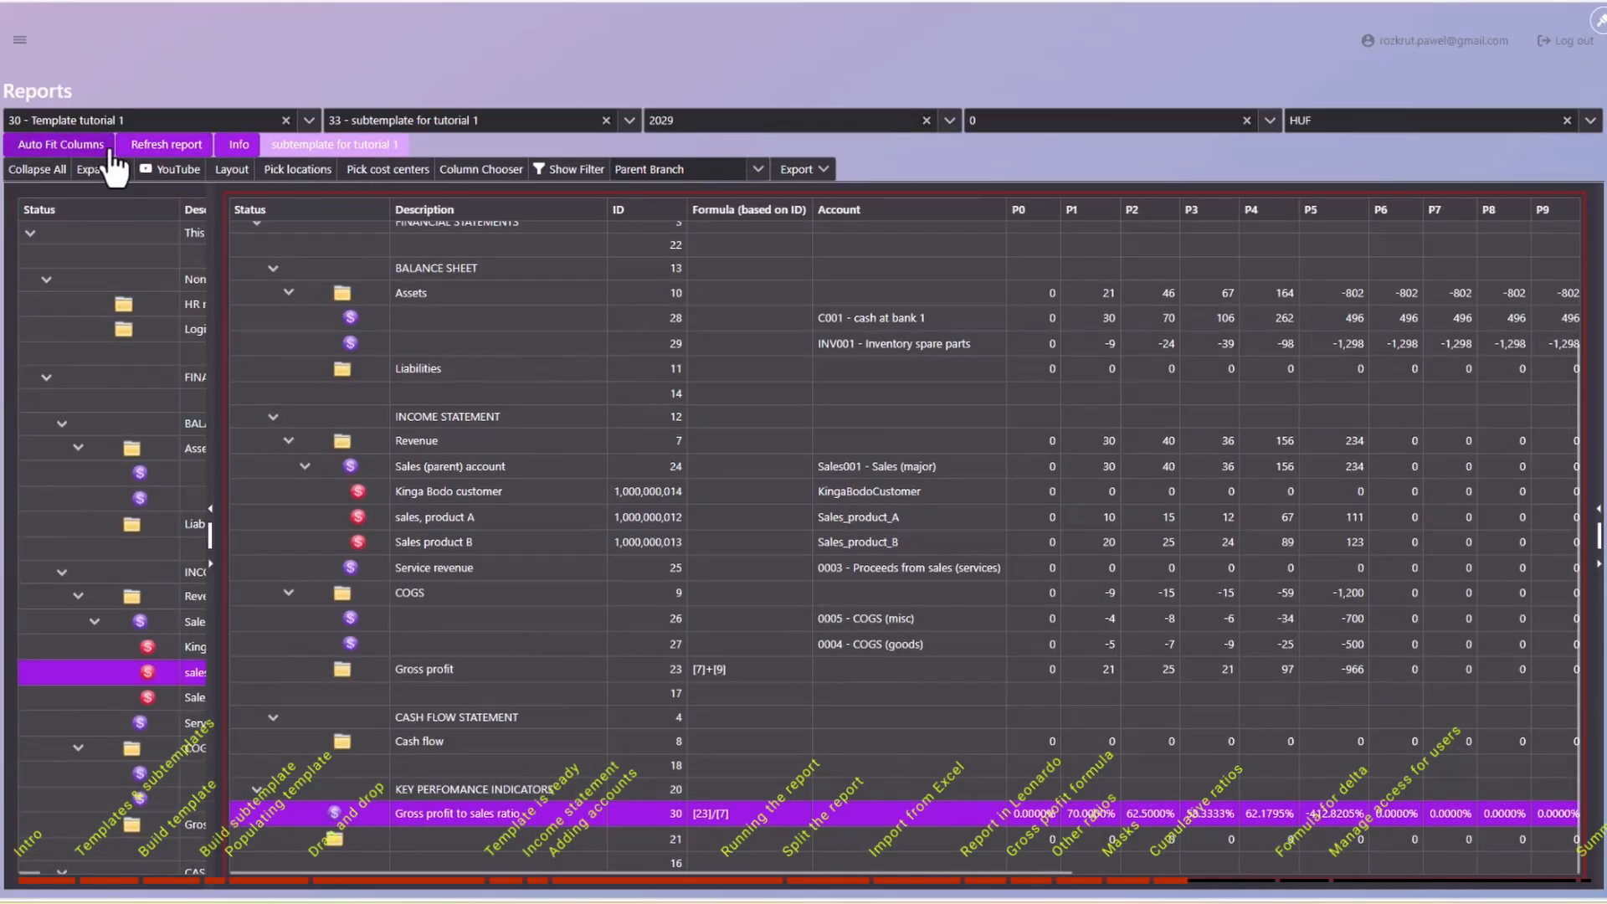
left_click(167, 149)
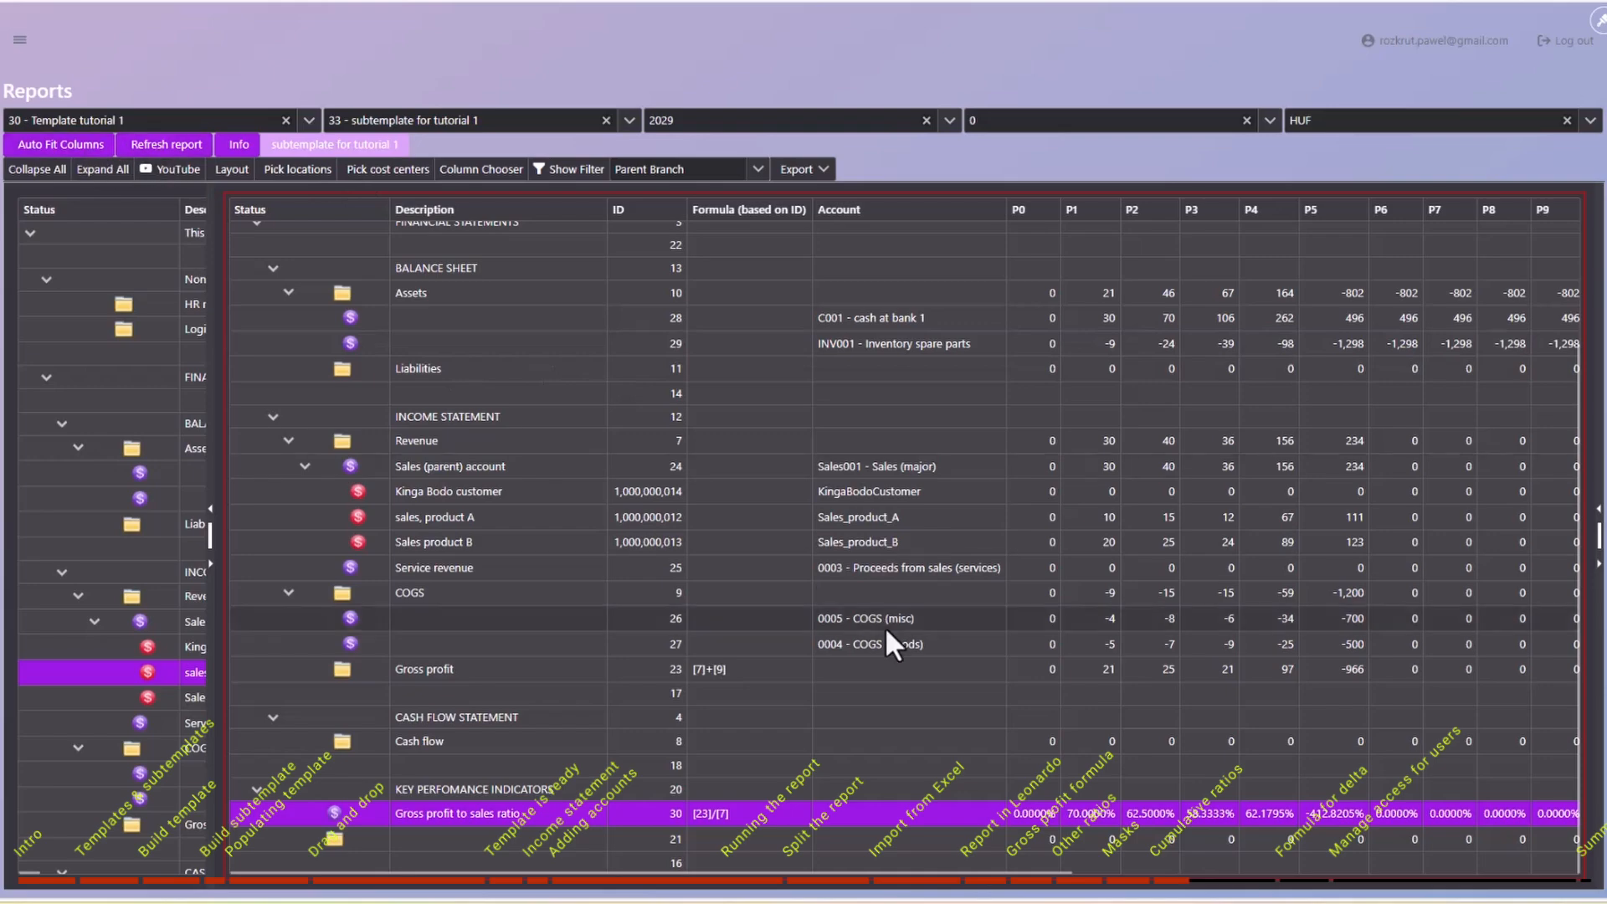
scroll(886, 626, "down", 1)
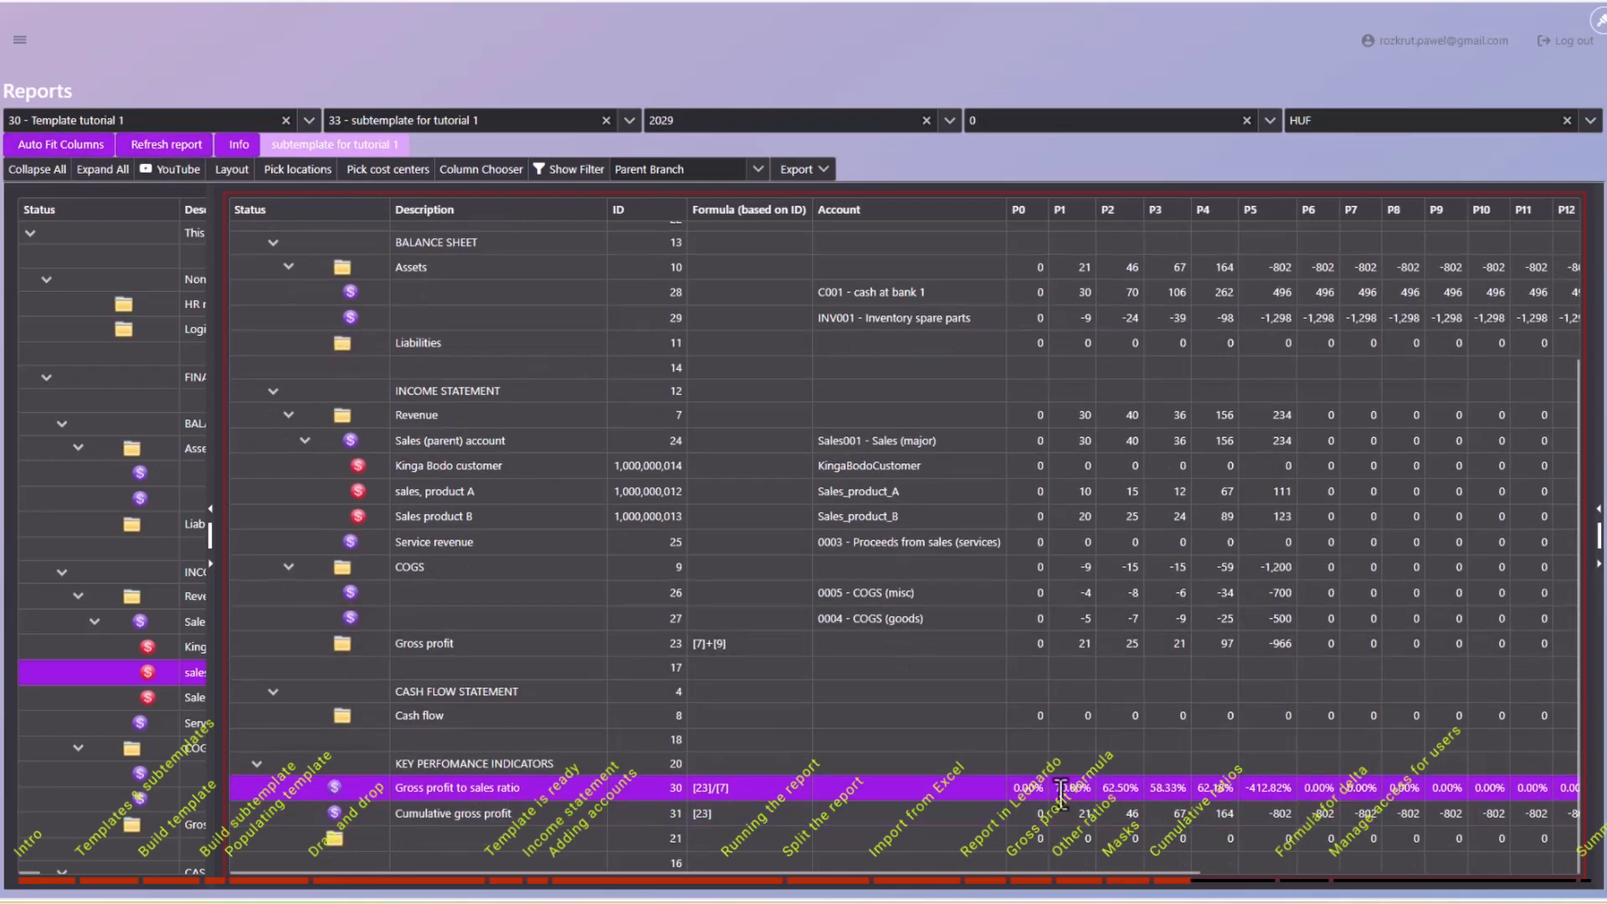
left_click(1086, 817)
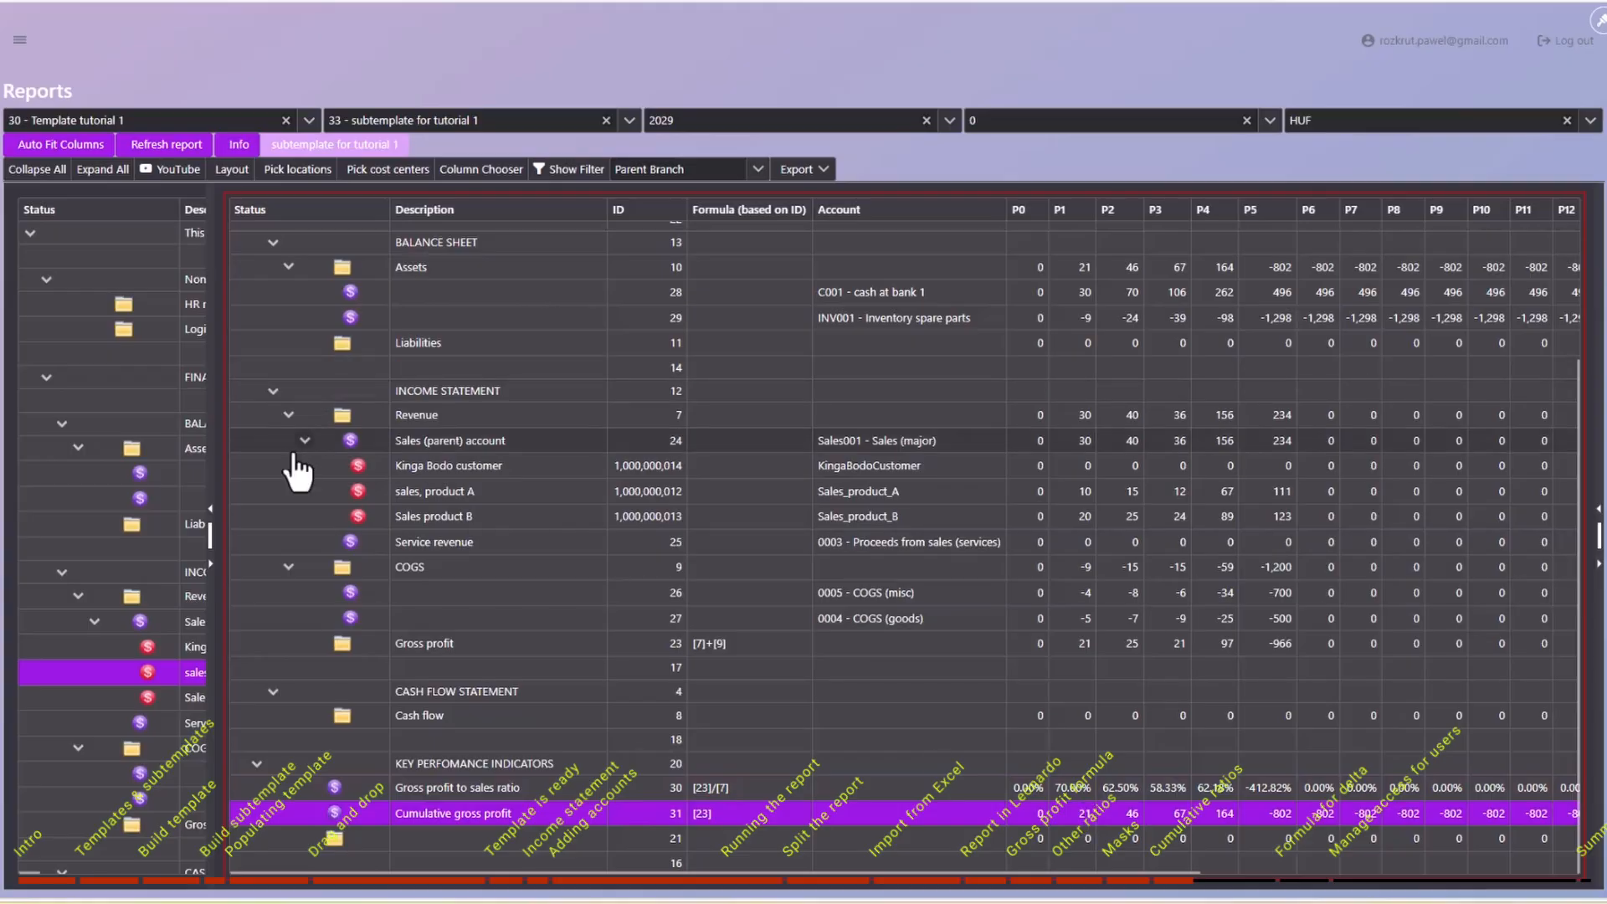
left_click(288, 416)
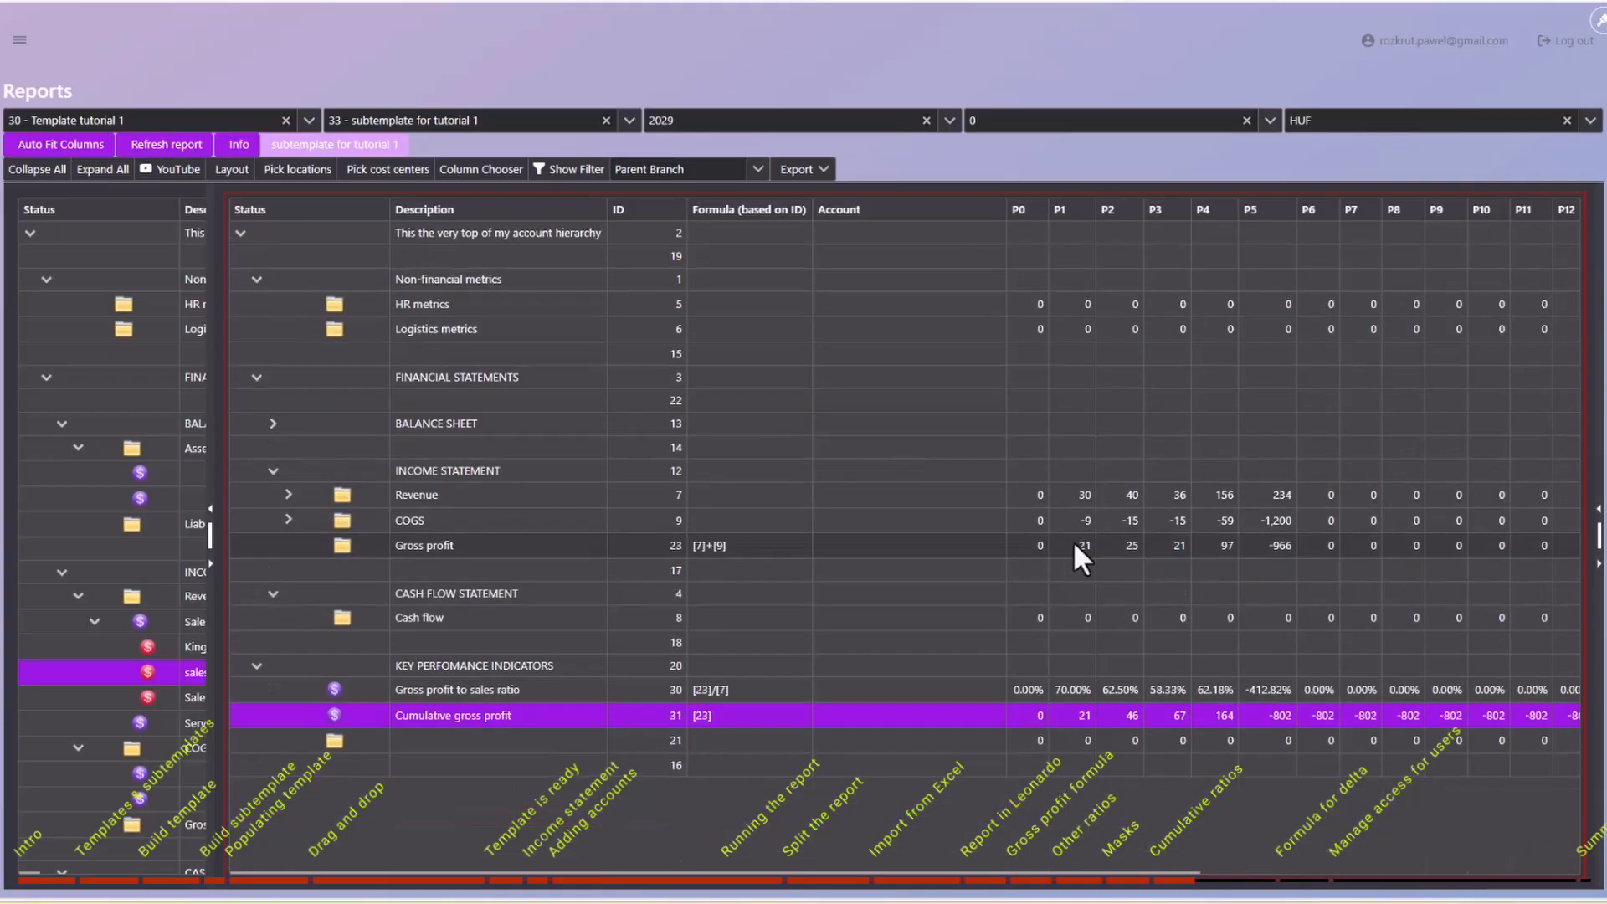
Check how Gross profit accumulates in the Cumulative gross profit row over the first three periods.
left_click(1075, 542)
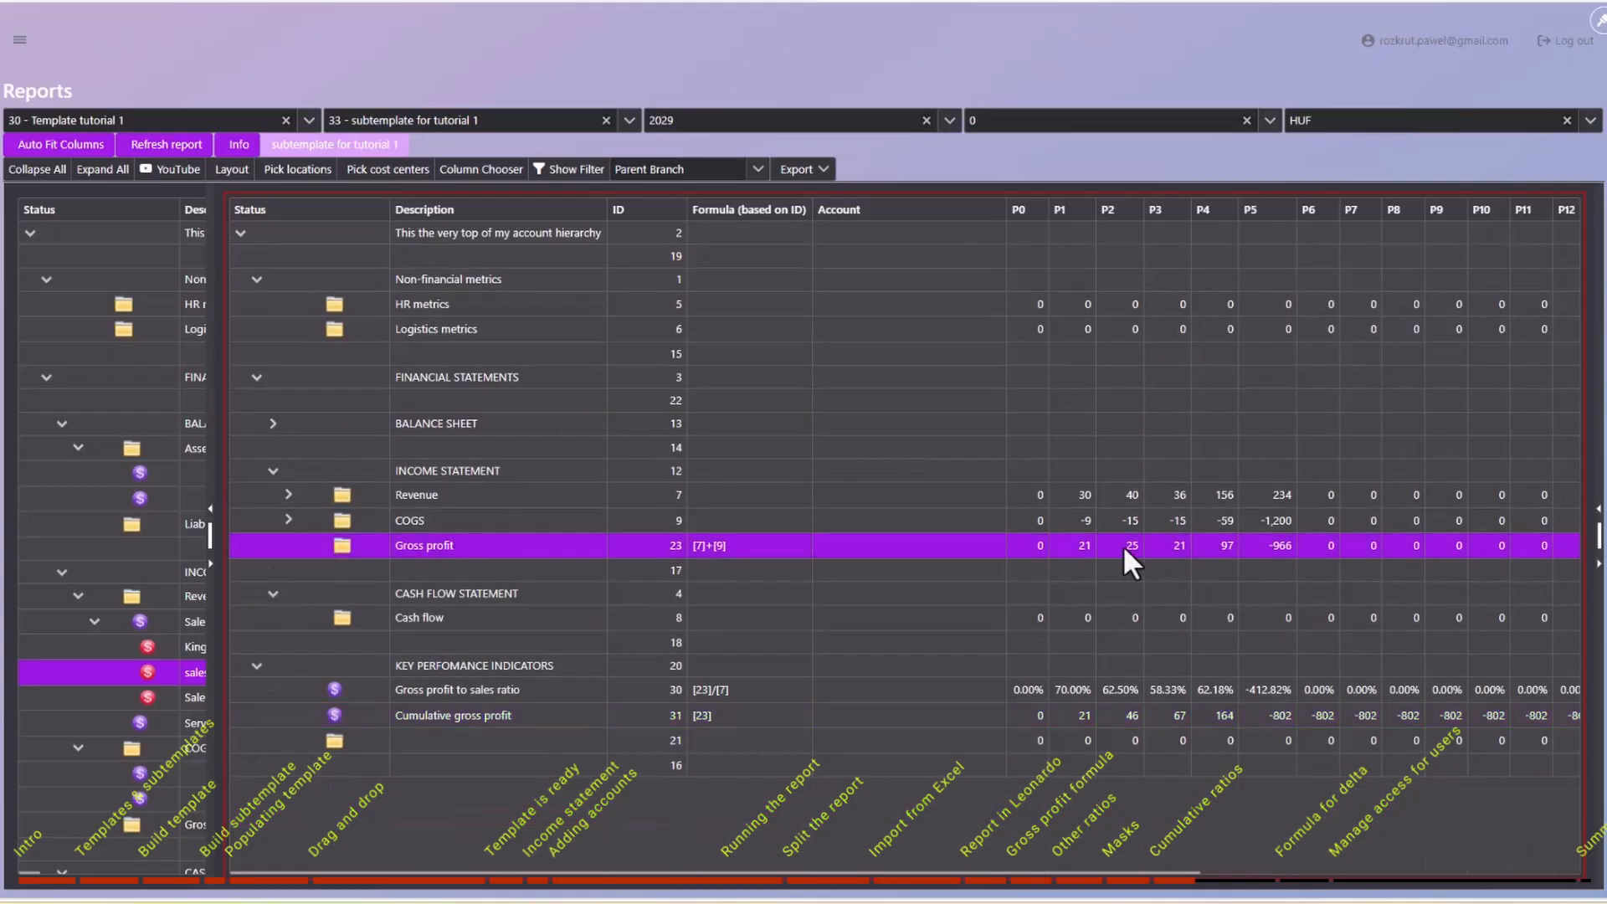
left_click(1122, 714)
left_click(1178, 546)
left_click(1210, 716)
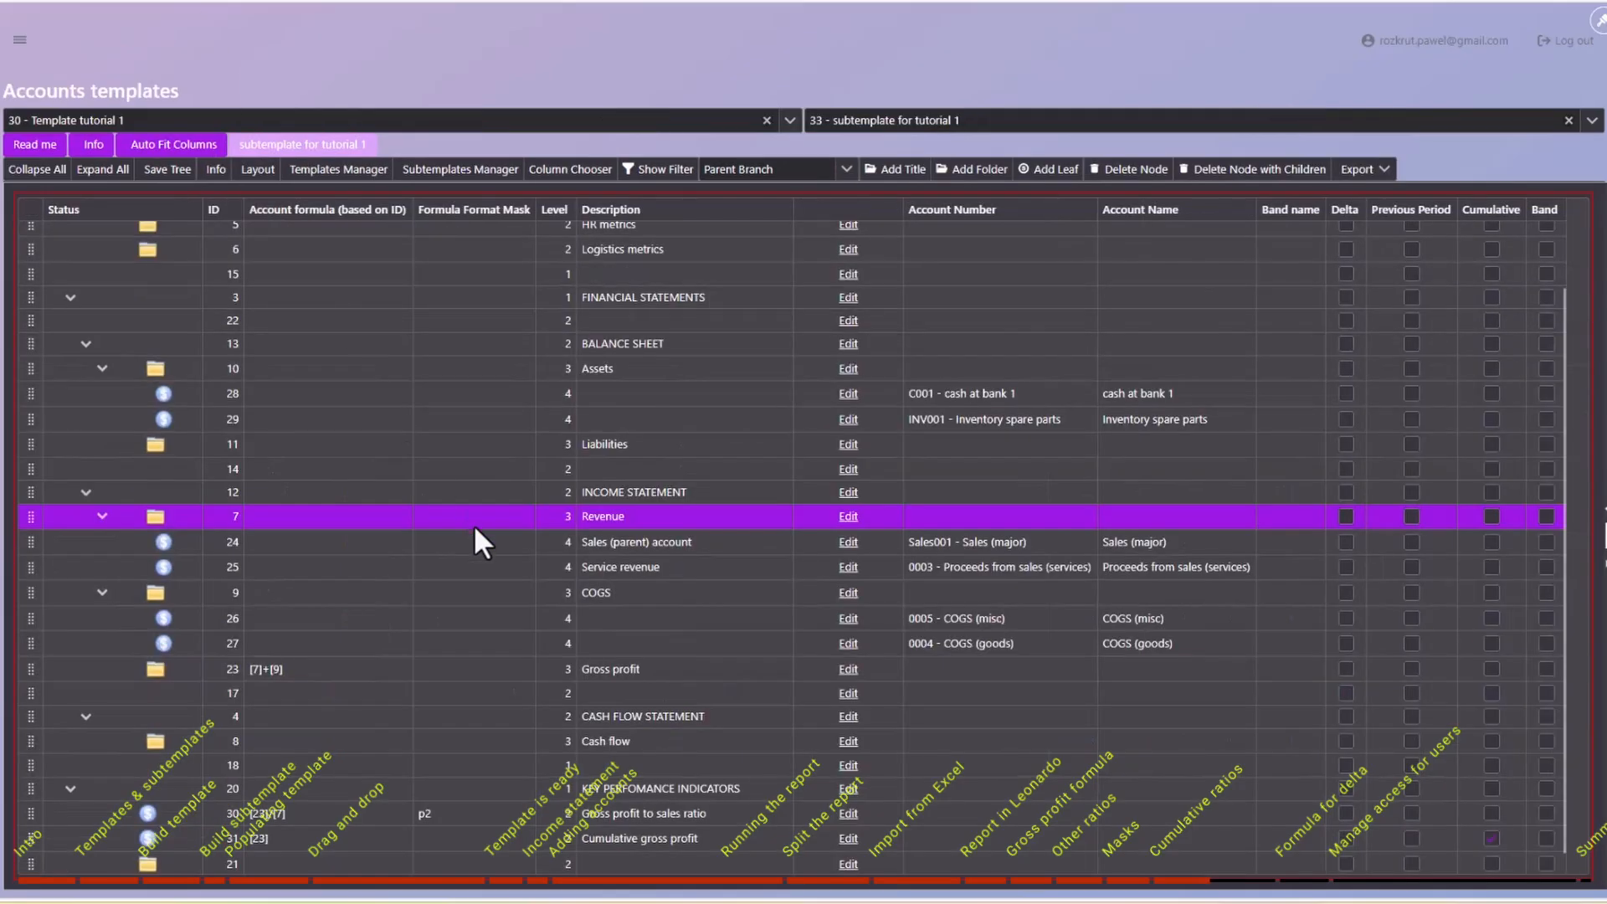
Add a leaf under KEY PERFOMANCE INDICATORS and save its description as "Cumulative revenue".
left_click(643, 789)
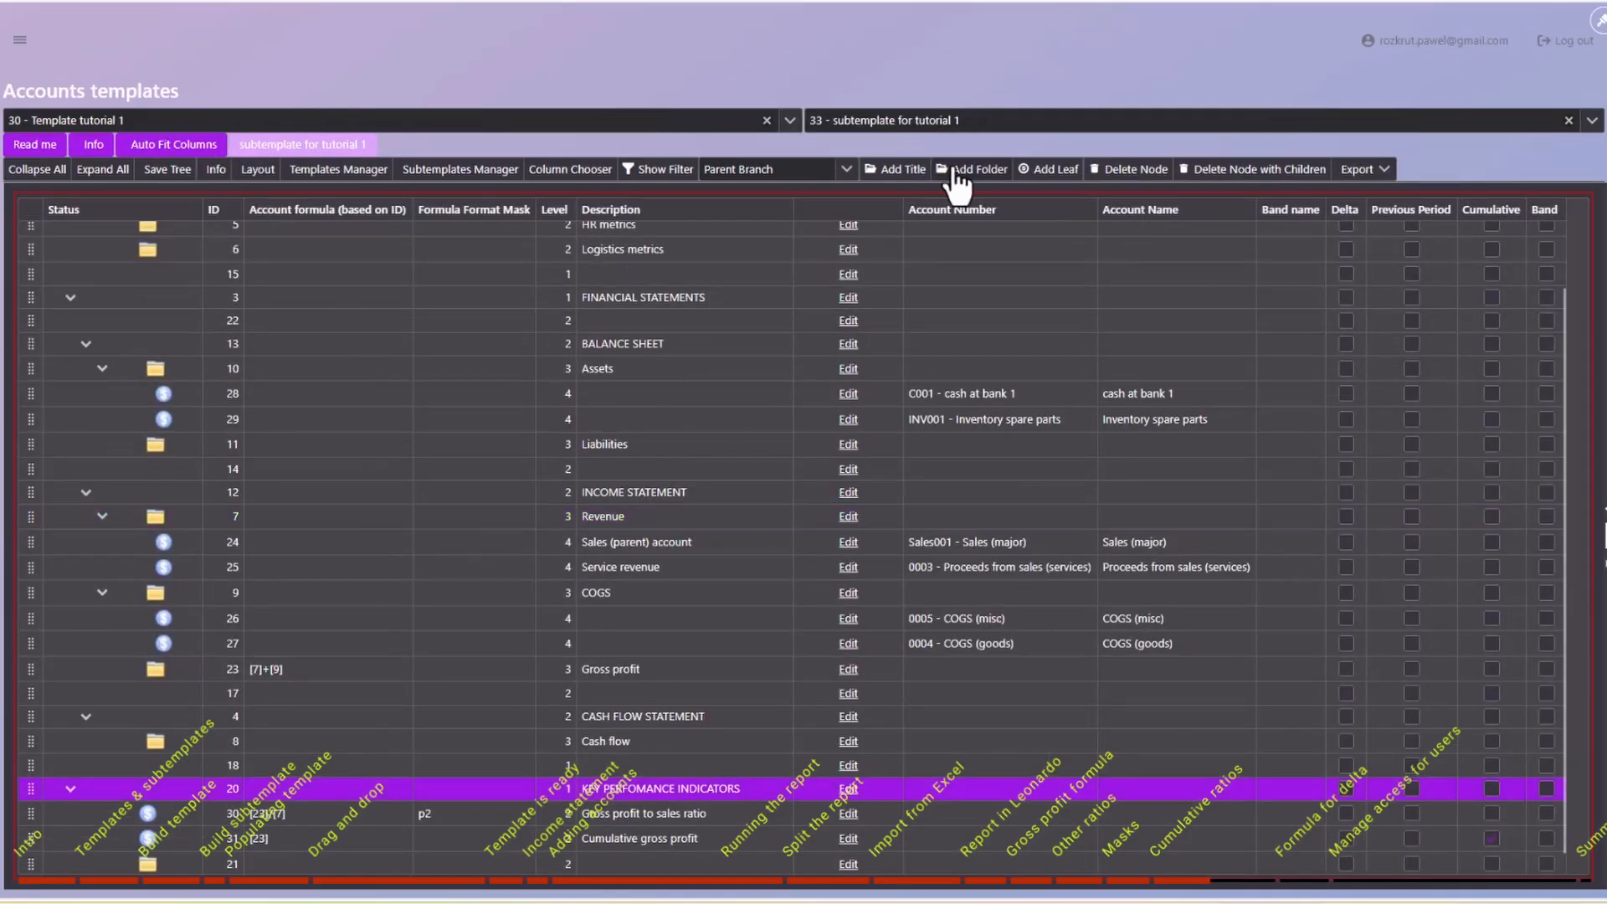
left_click(1046, 172)
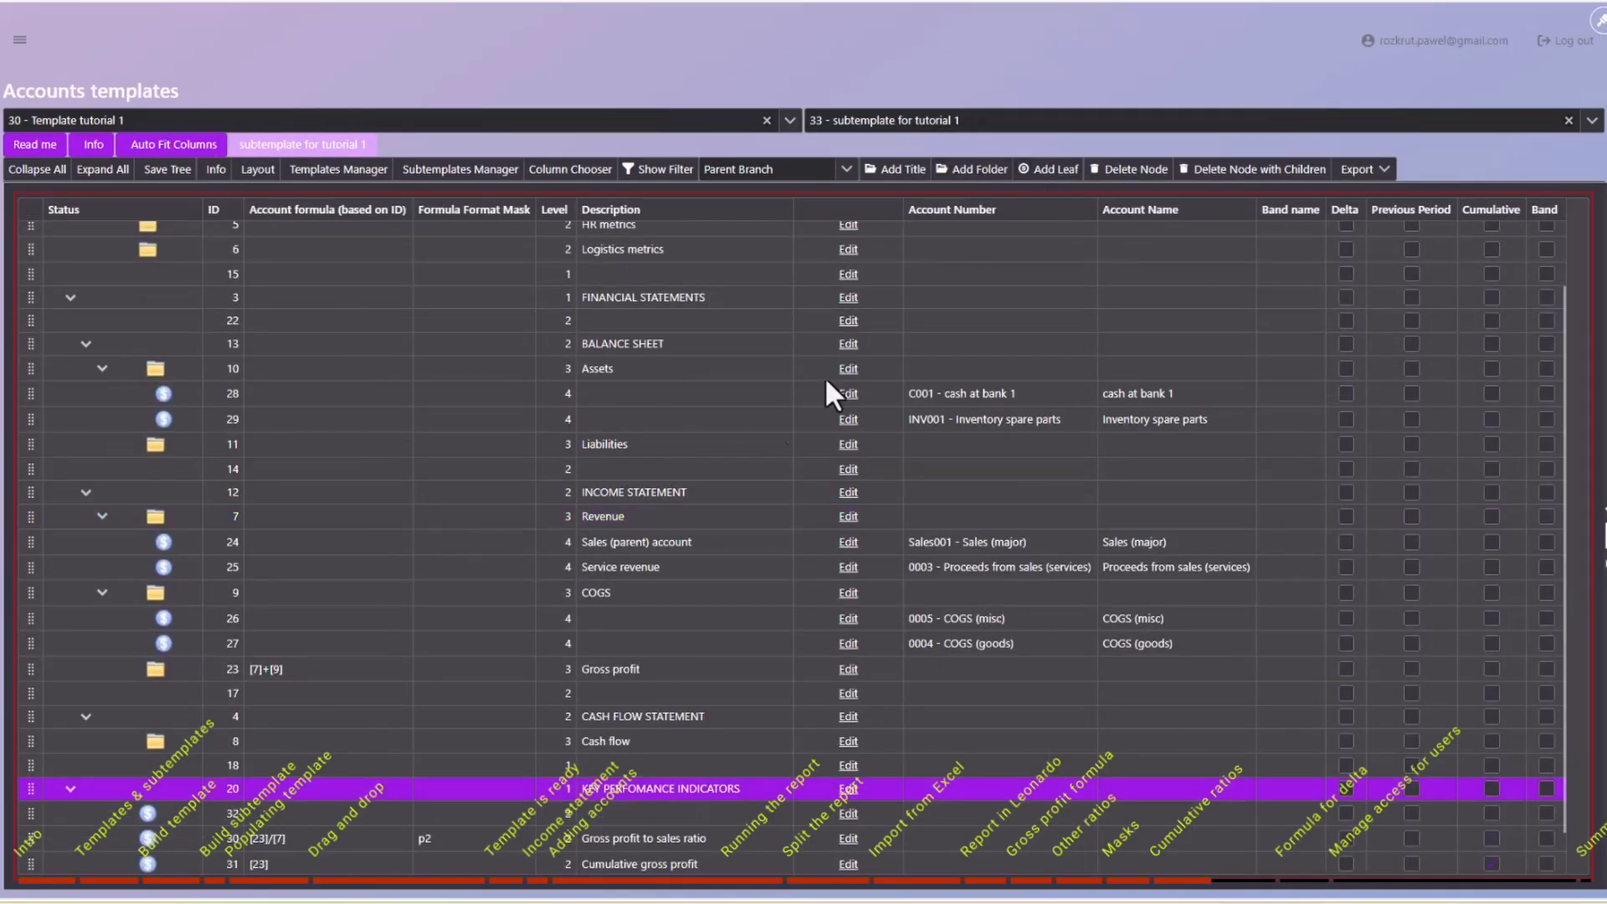
left_click(848, 813)
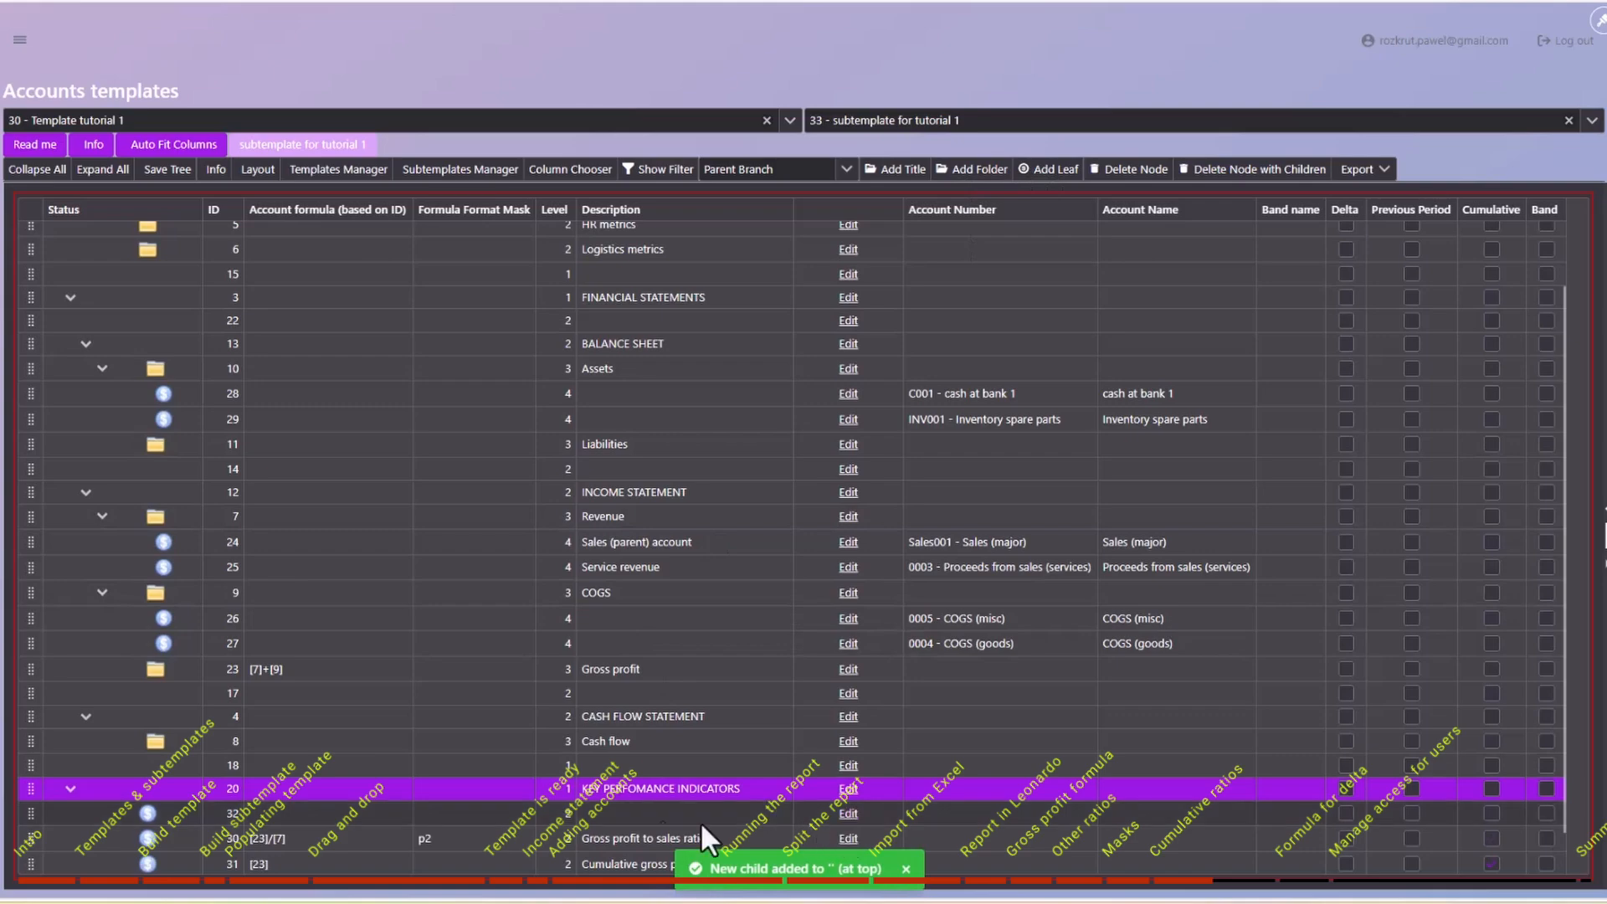
left_click(611, 813)
type("Cumu")
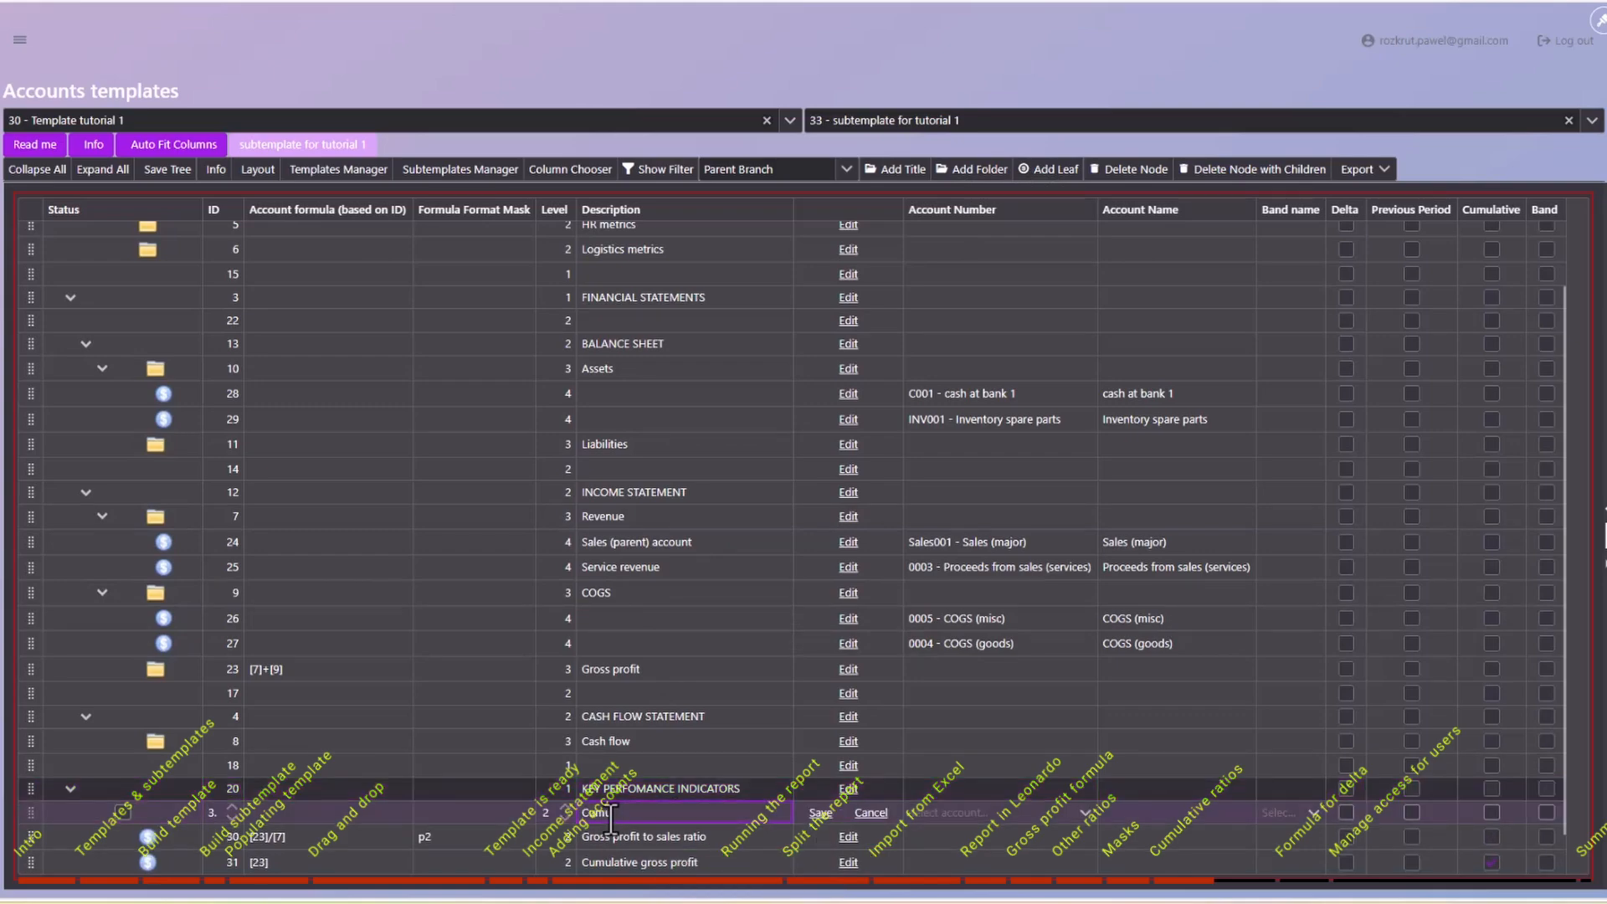
type("lative revenue")
key("Return")
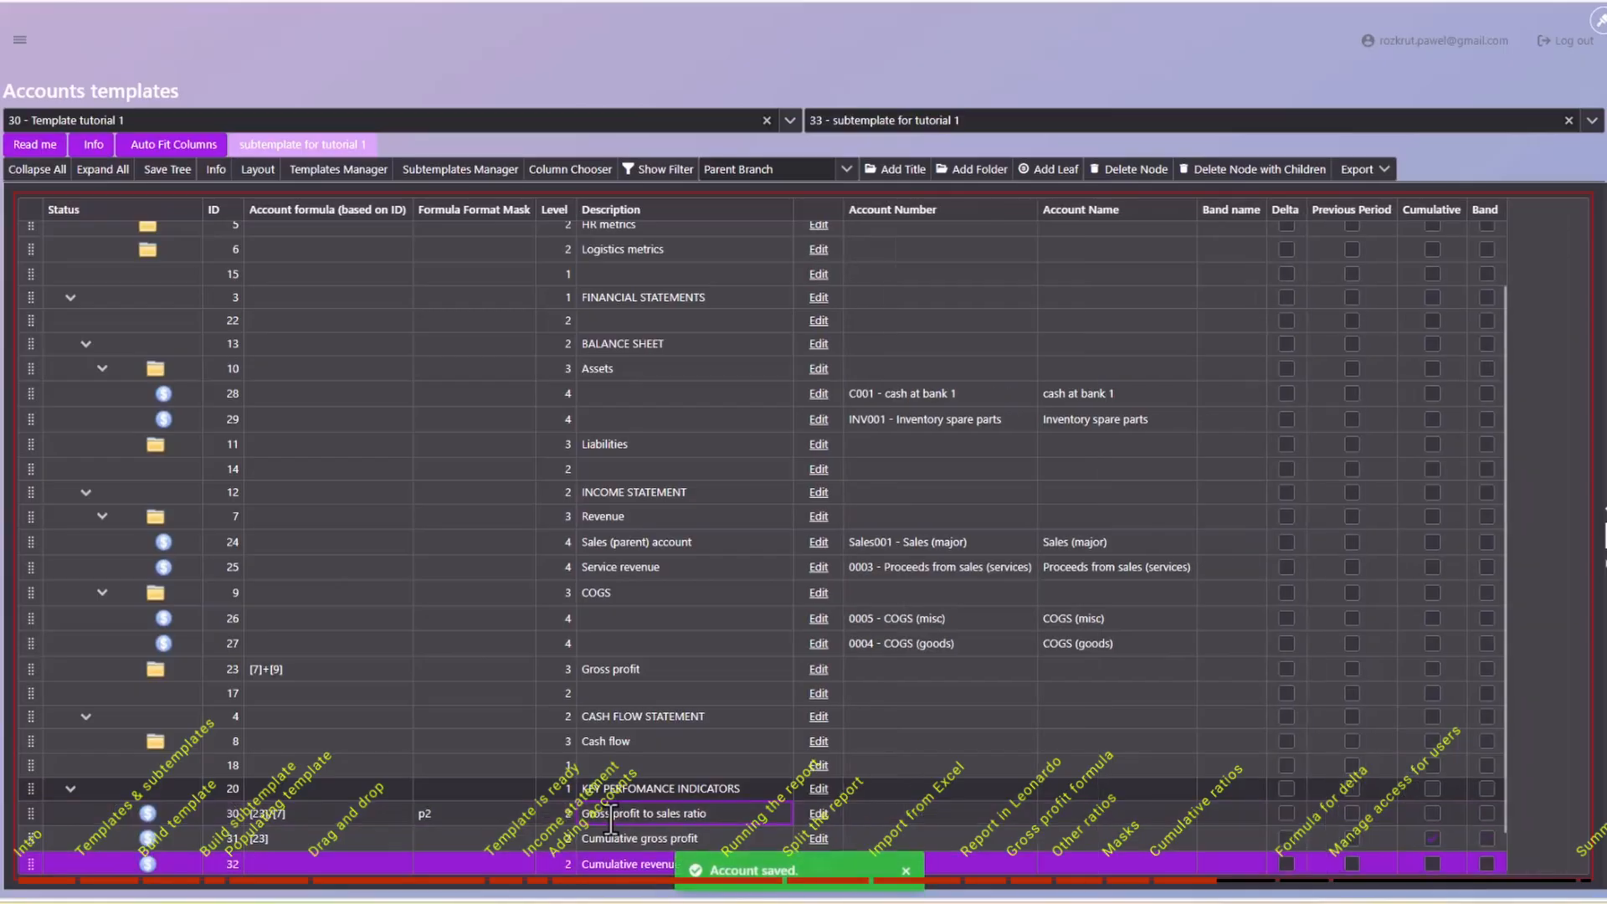
Set the formula of Cumulative revenue to [7], enable its Cumulative option and save the account.
scroll(661, 741, "down", 2)
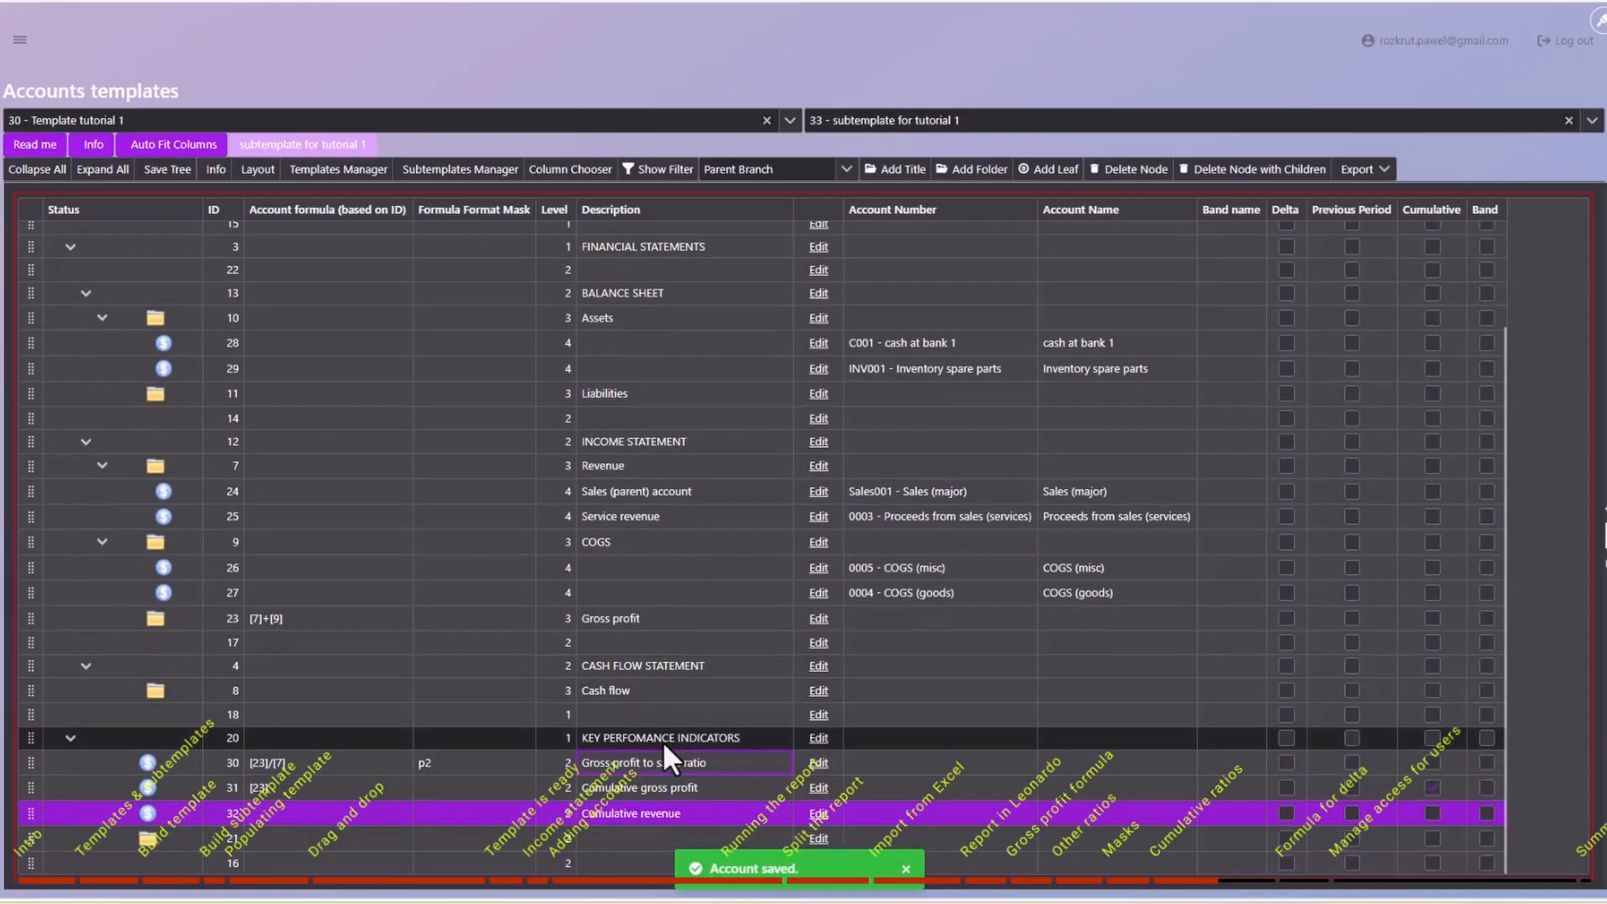
left_click(834, 813)
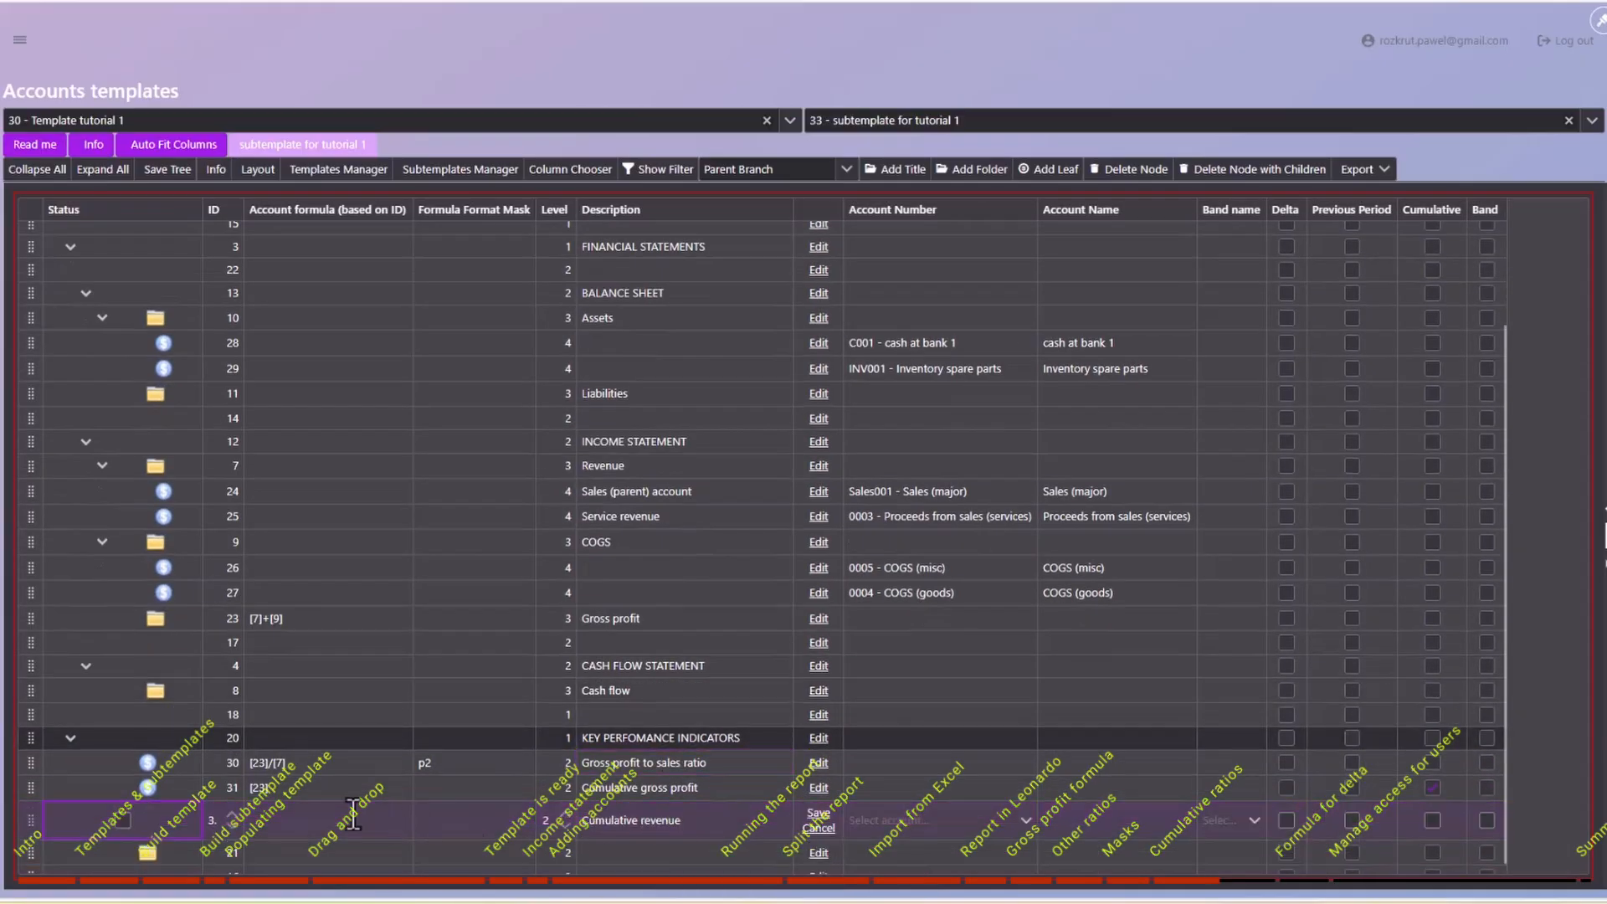
left_click(326, 821)
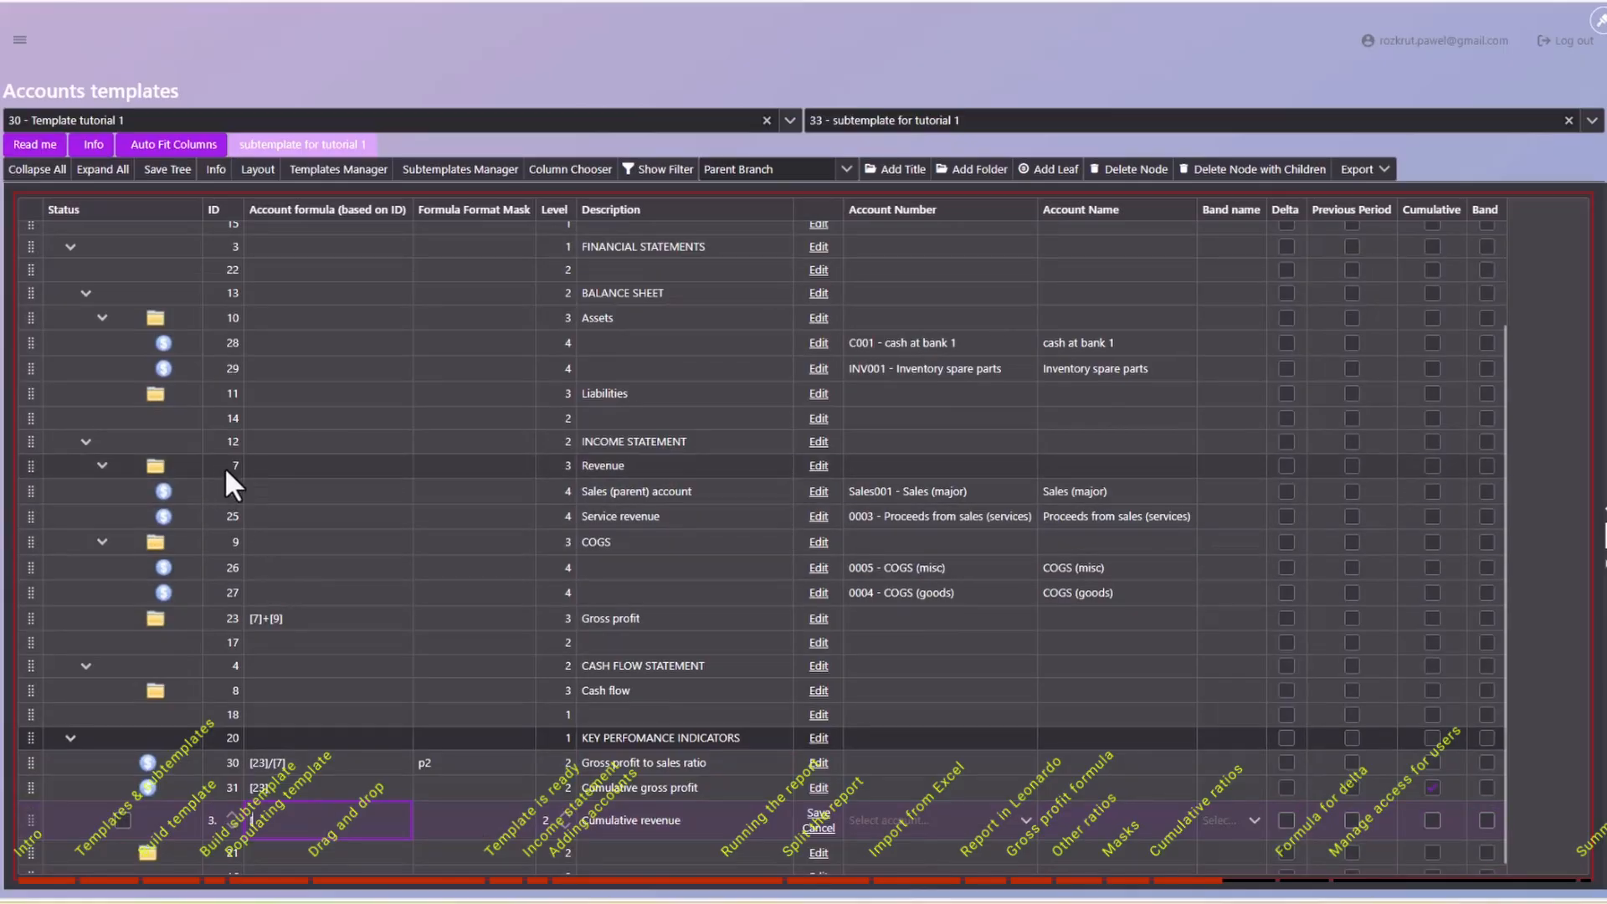
type("[7]")
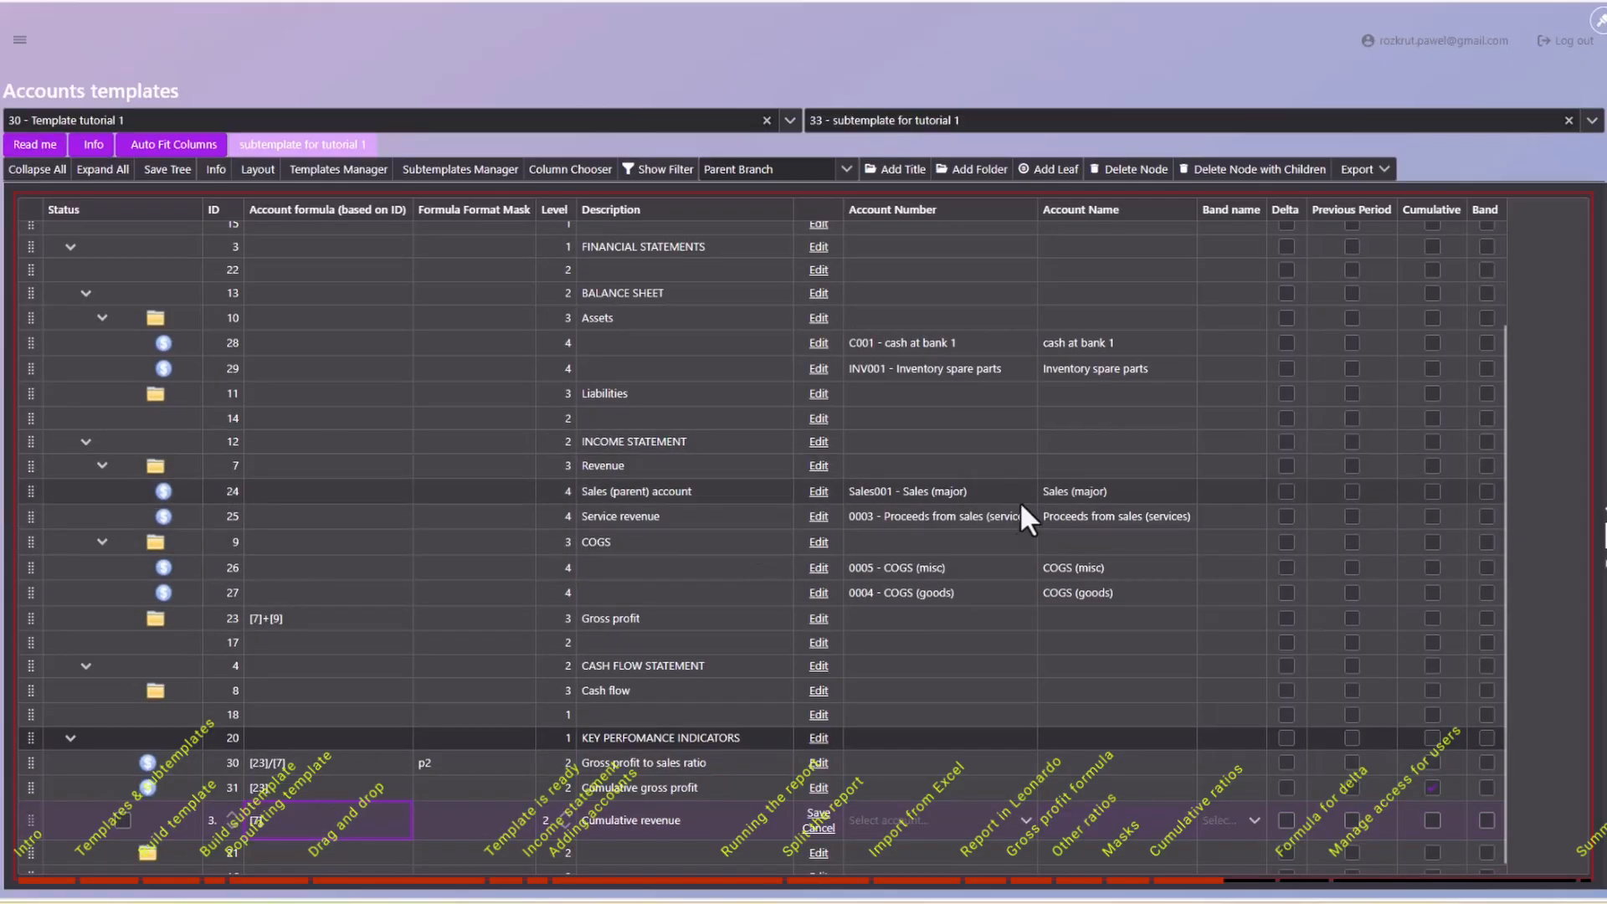
left_click(1432, 820)
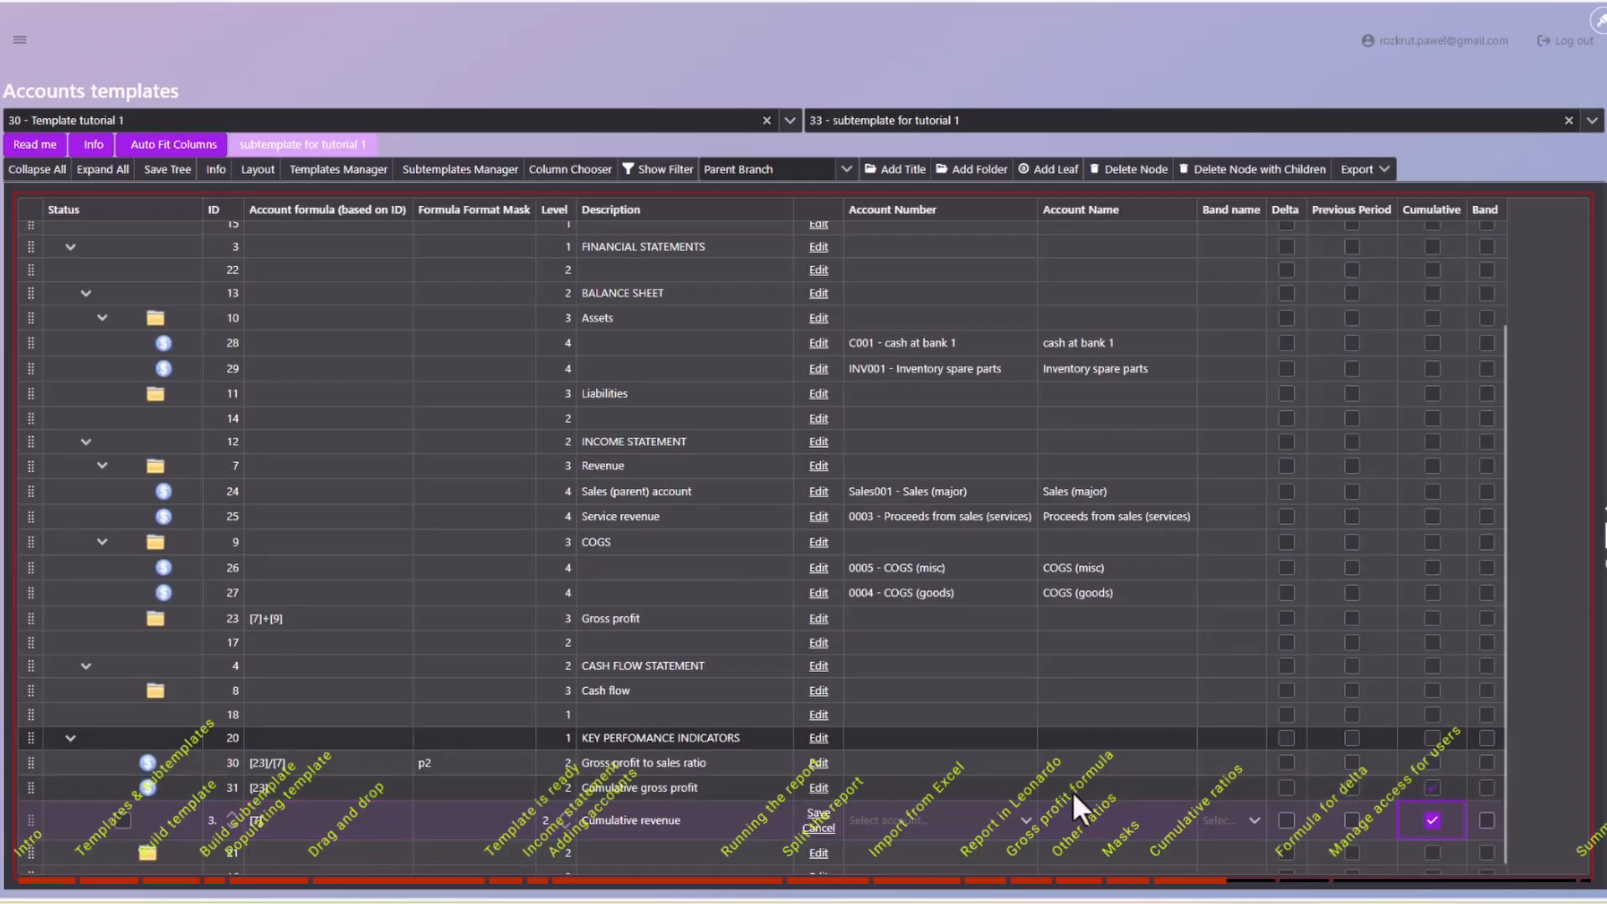
key("Return")
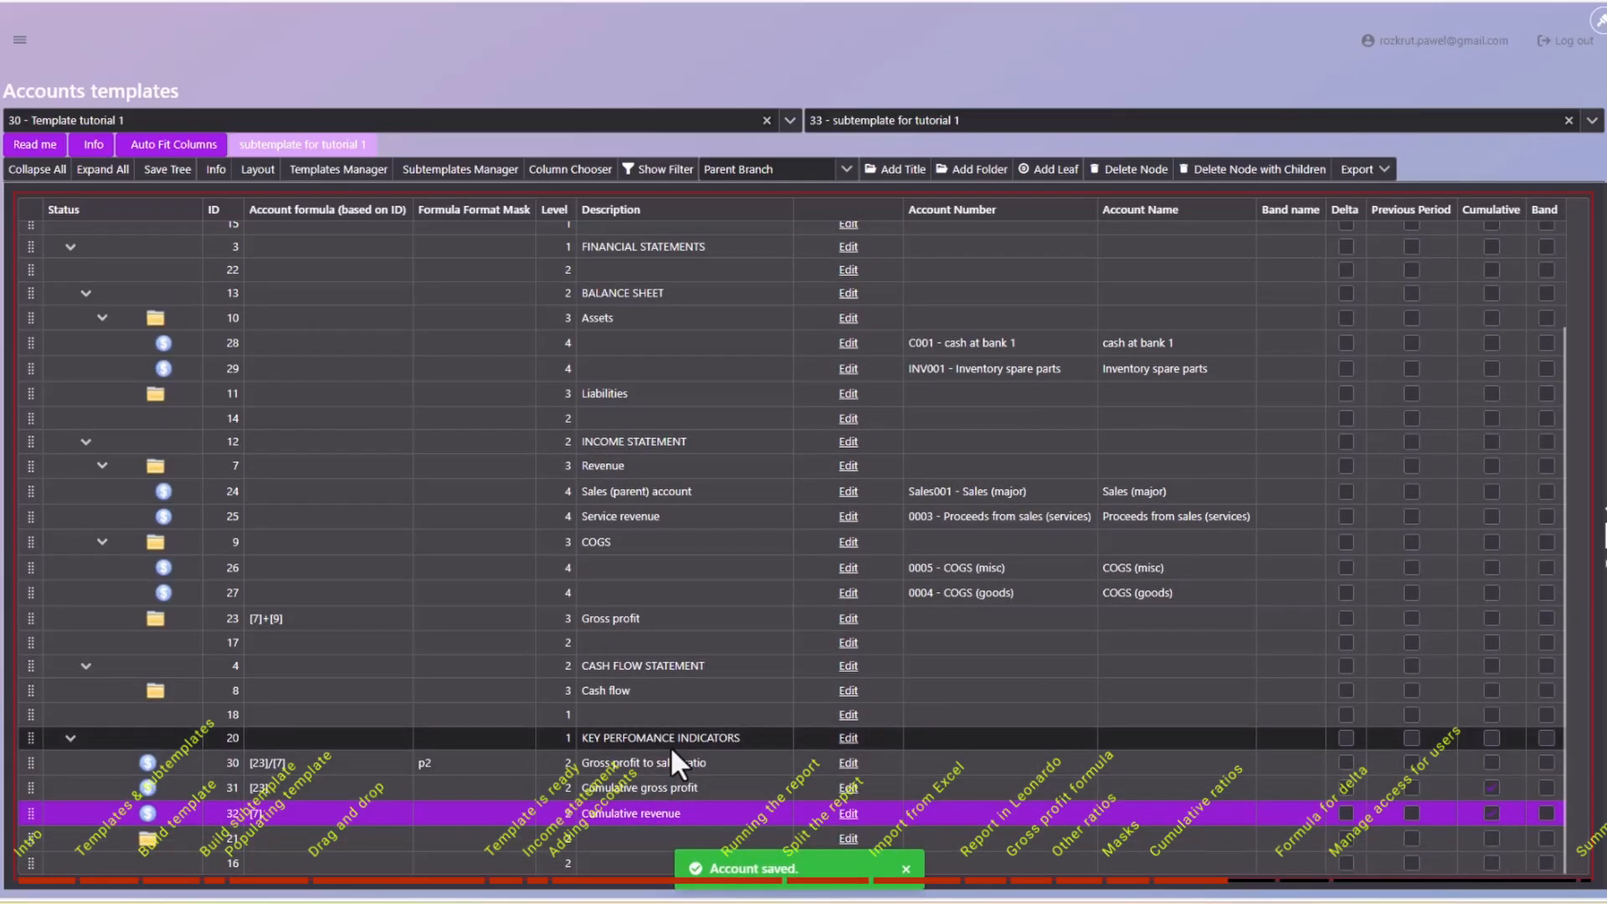
Add one more leaf under KEY PERFOMANCE INDICATORS and save its description as "cumulative profitability".
left_click(671, 744)
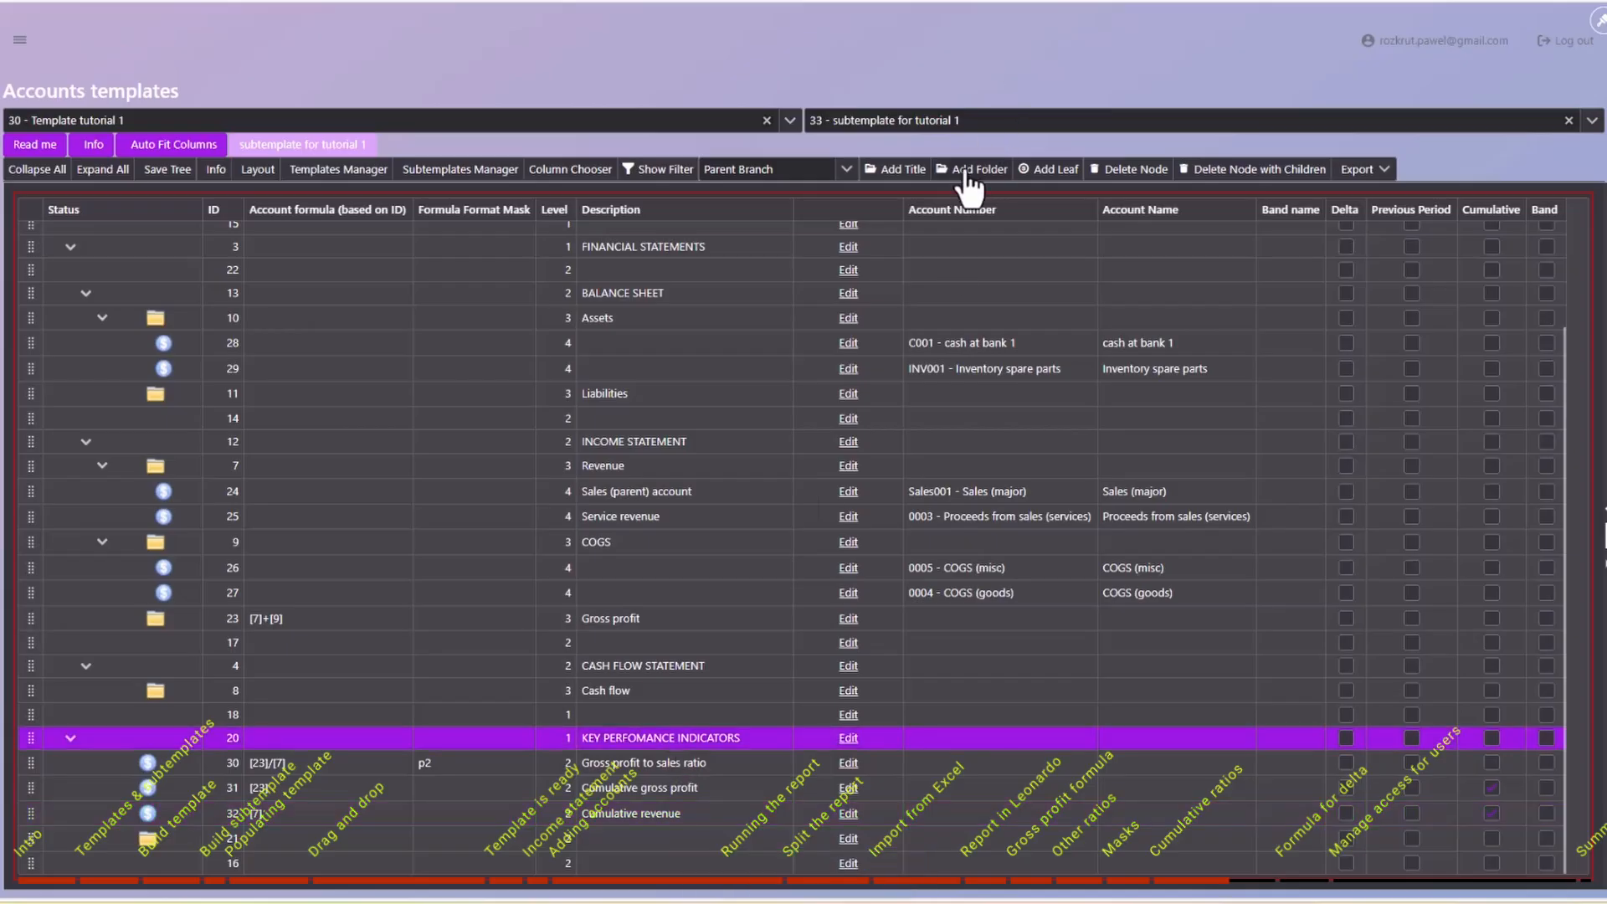
left_click(1047, 171)
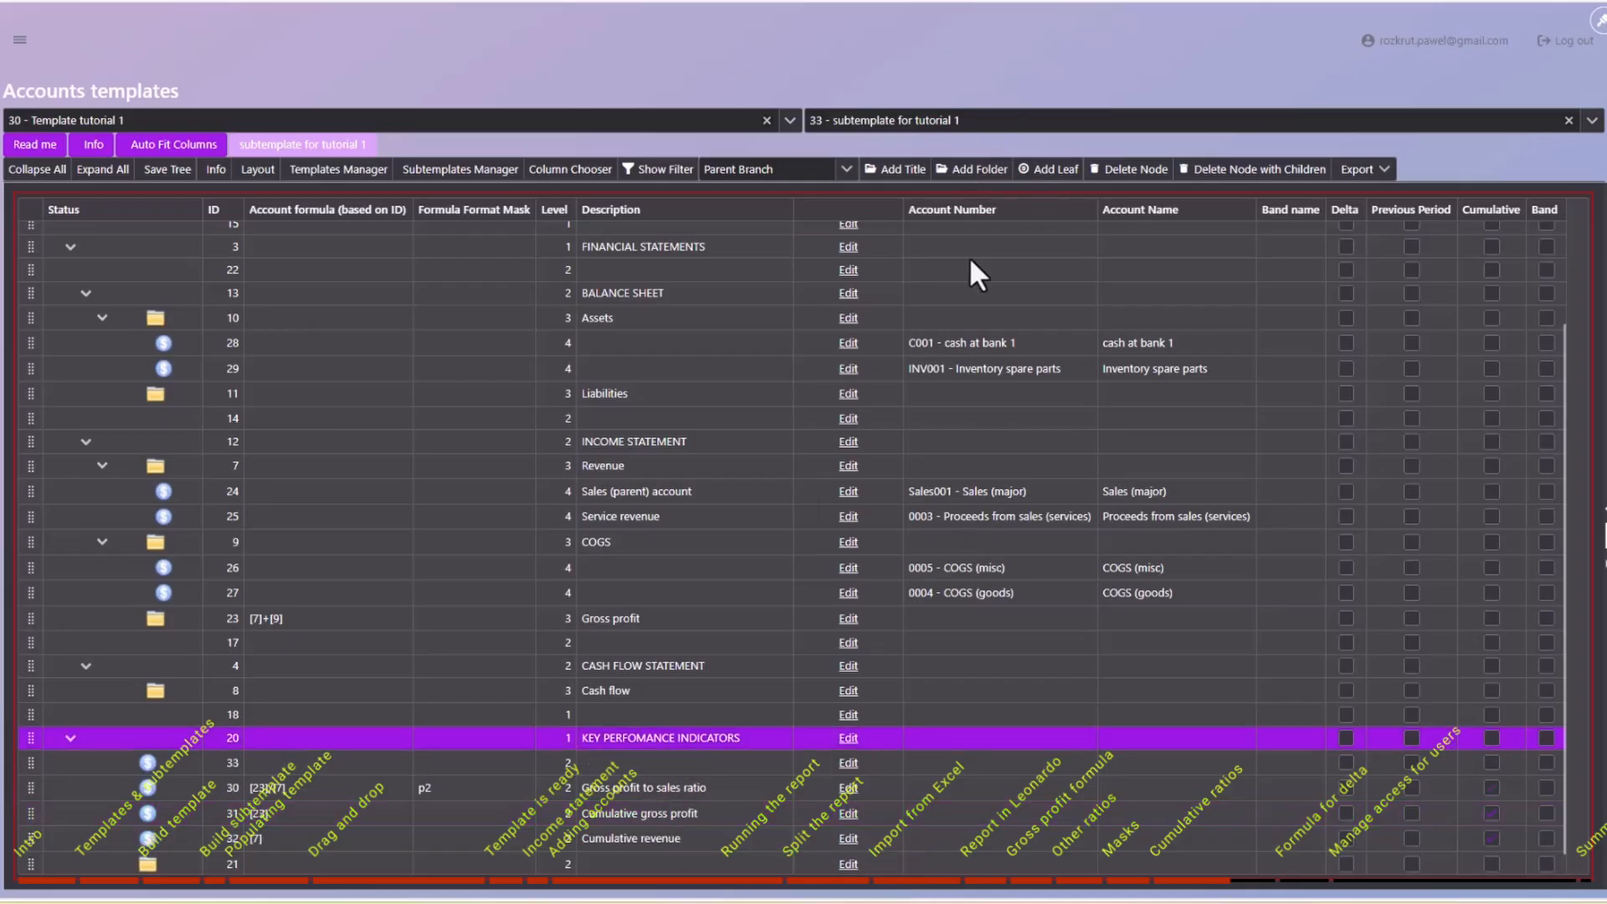
left_click(660, 760)
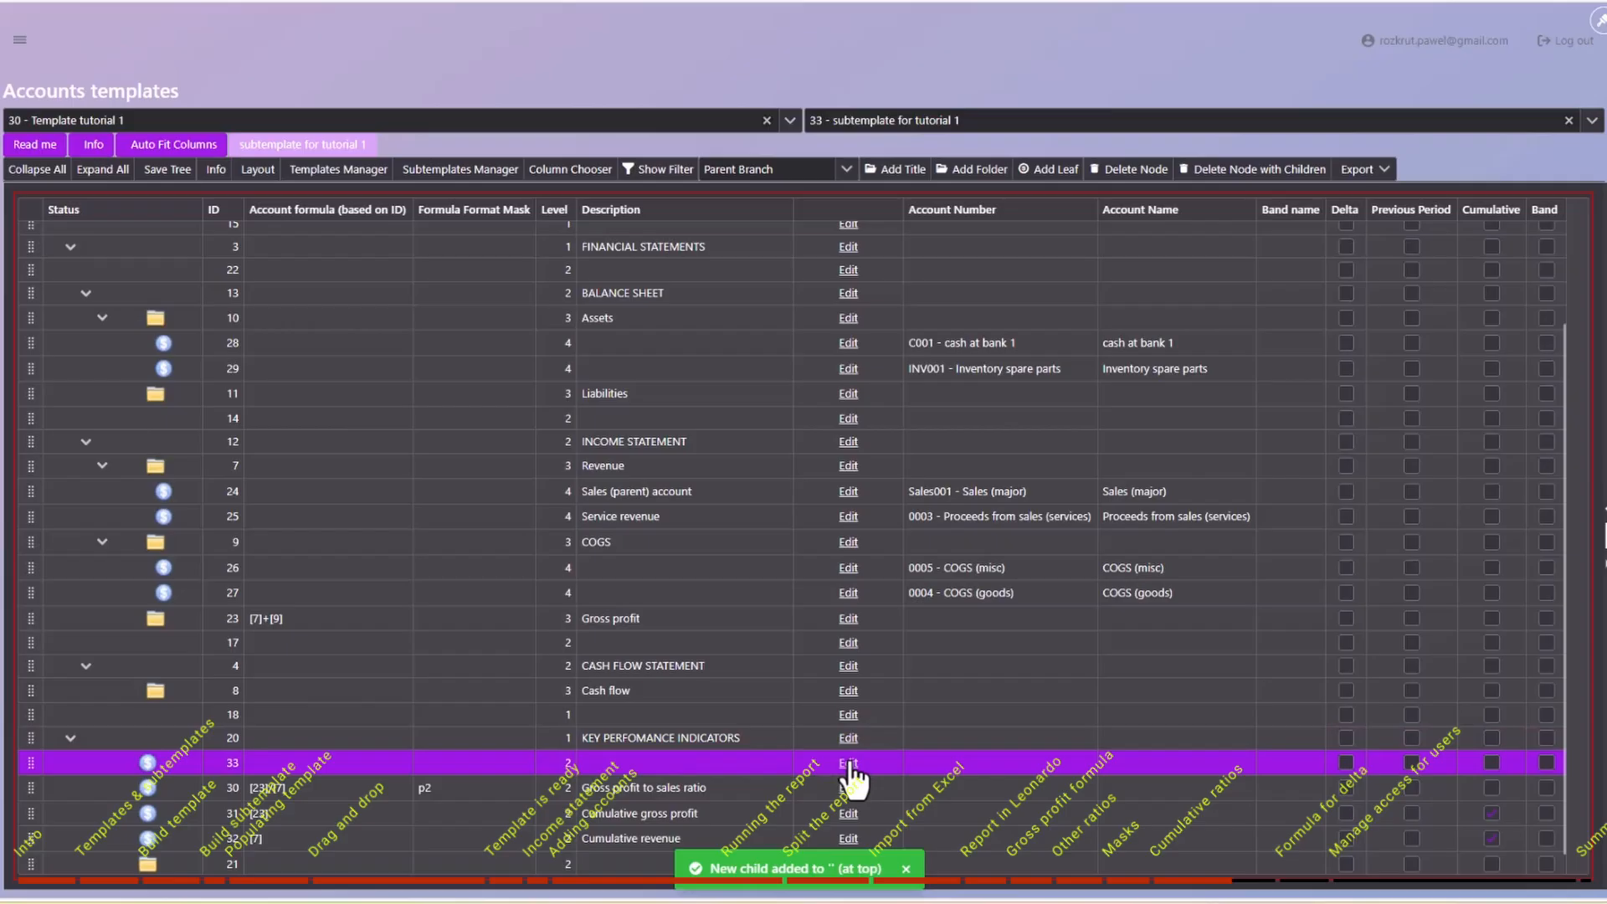
left_click(848, 762)
left_click(678, 763)
type("cum")
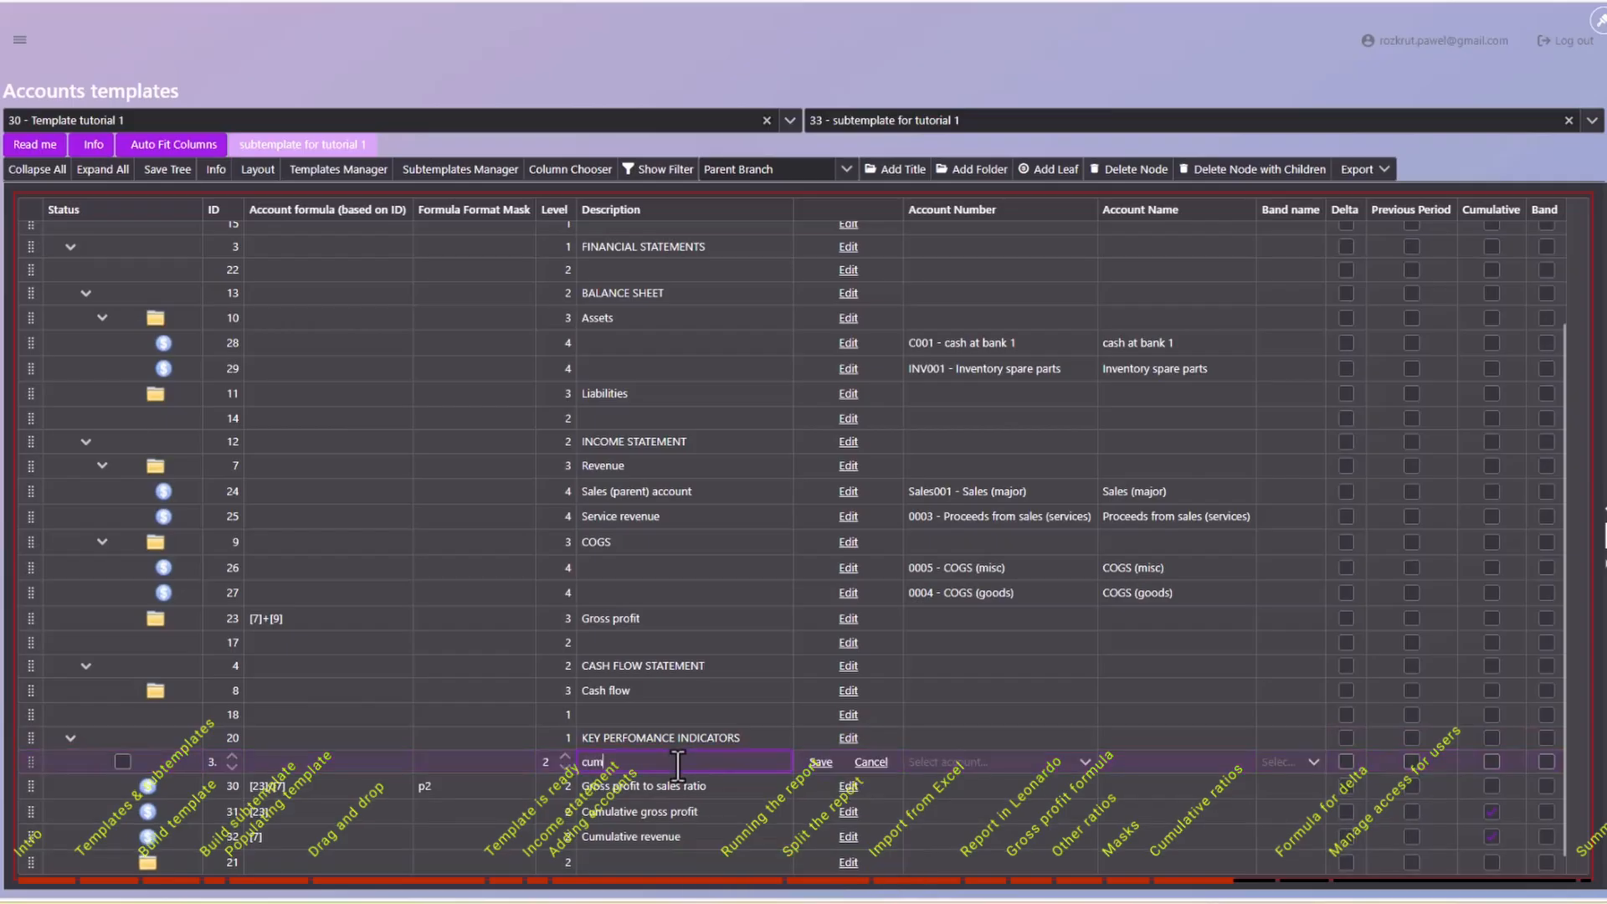
type("ulative profitability")
key("Return")
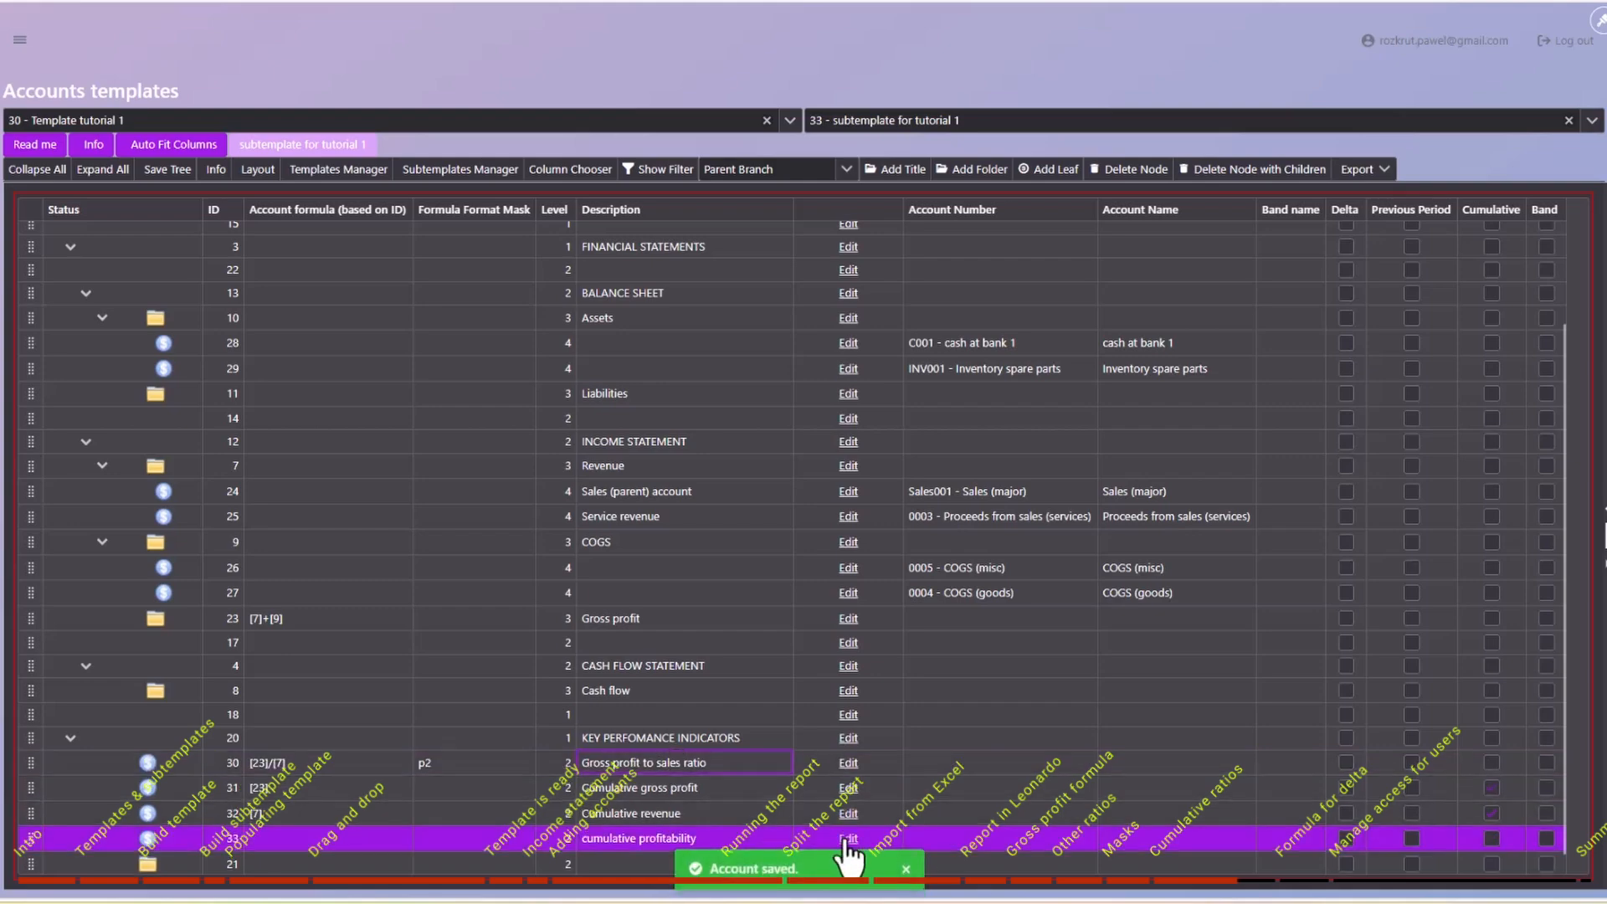
Give cumulative profitability the format mask p2 and the formula [31]/[32].
left_click(438, 837)
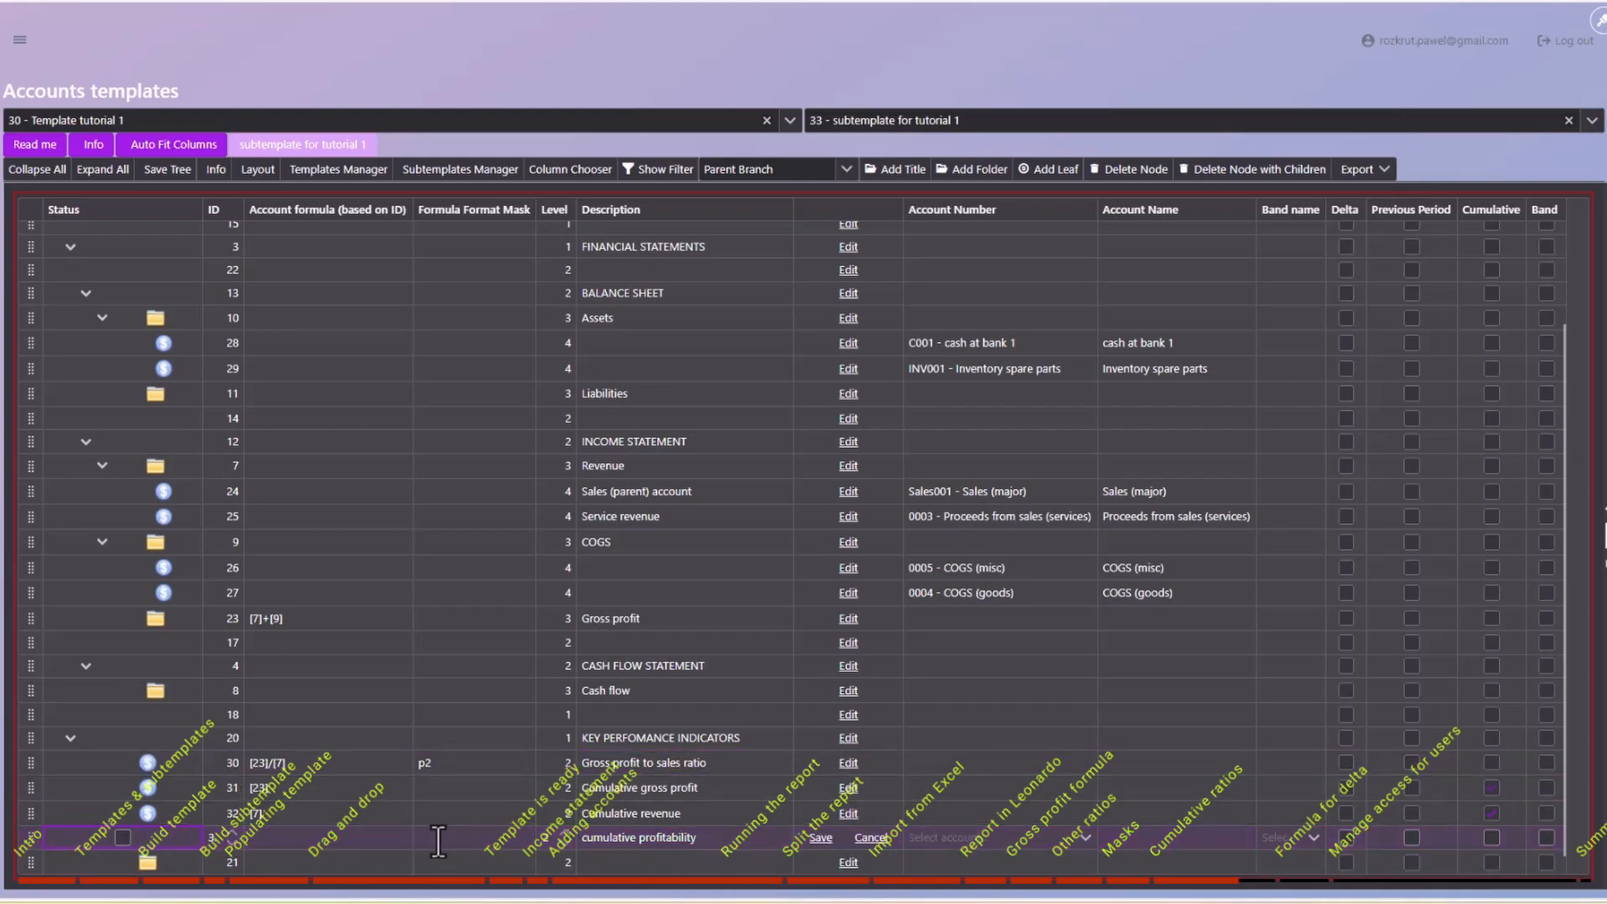
type("p2")
left_click(261, 839)
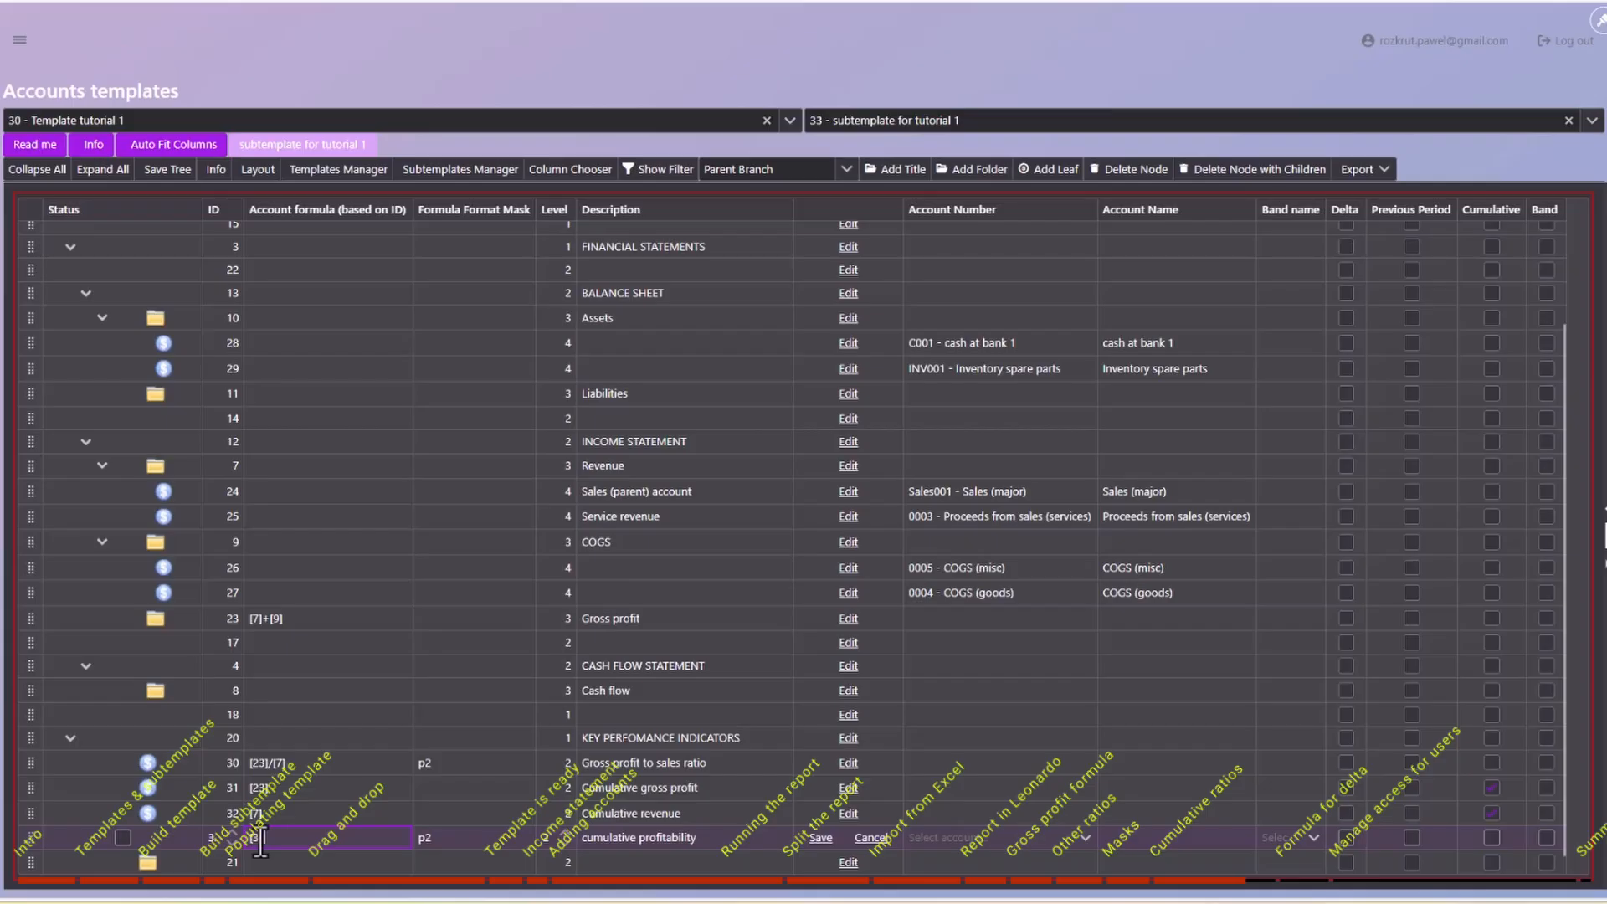
type("/[32]")
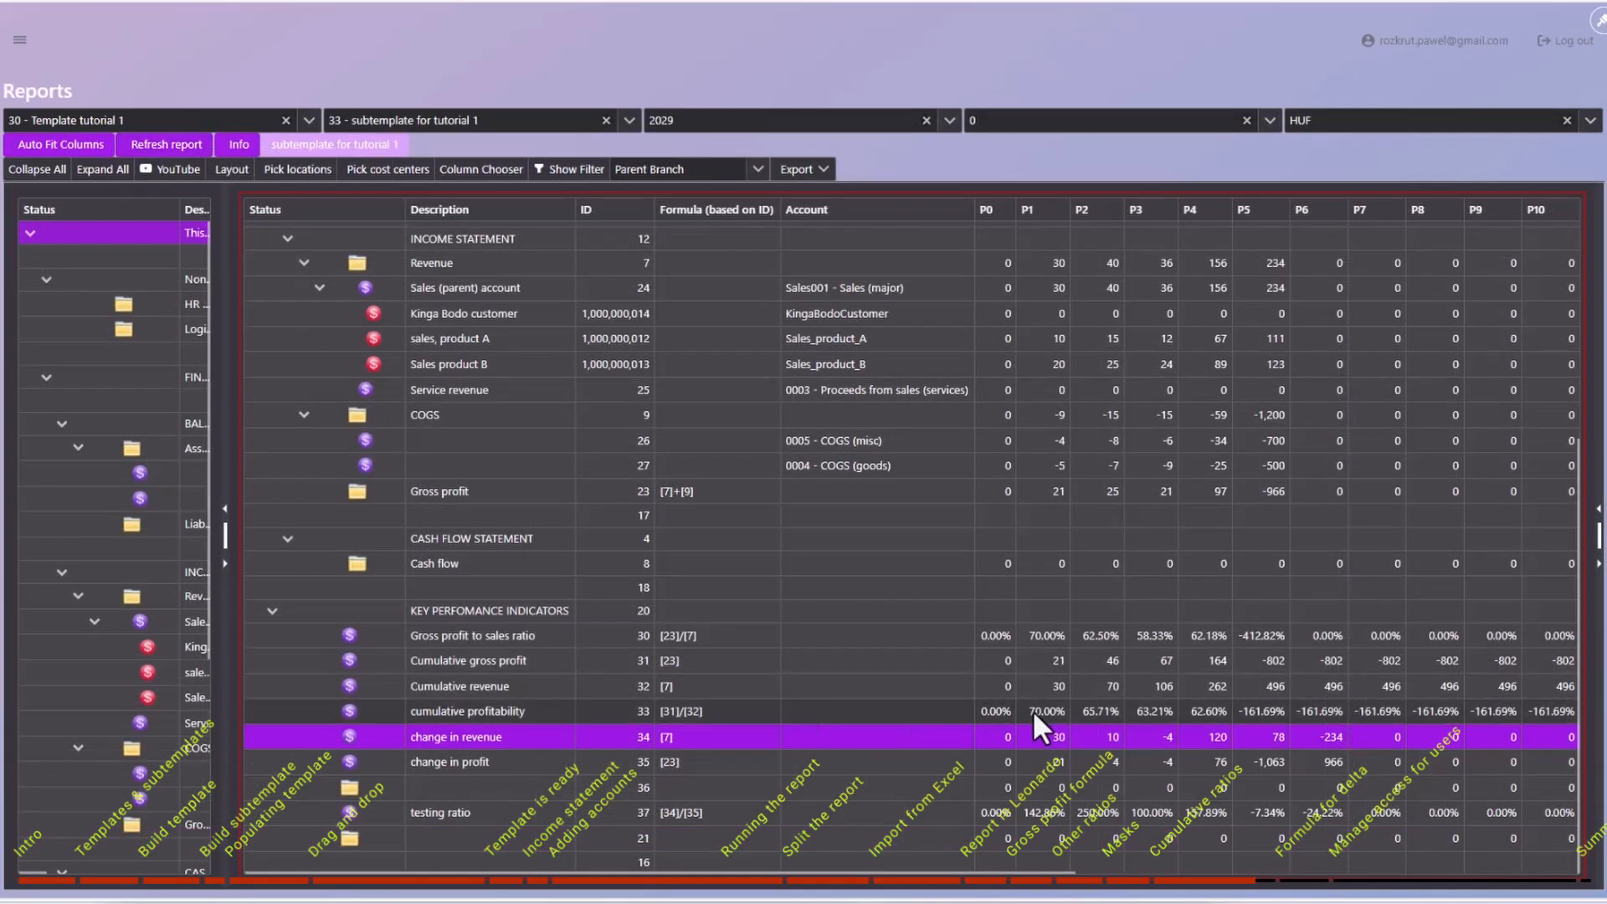
Examine cumulative profitability in the report and compare change in revenue with the Sales (parent) account across the periods.
left_click(1087, 711)
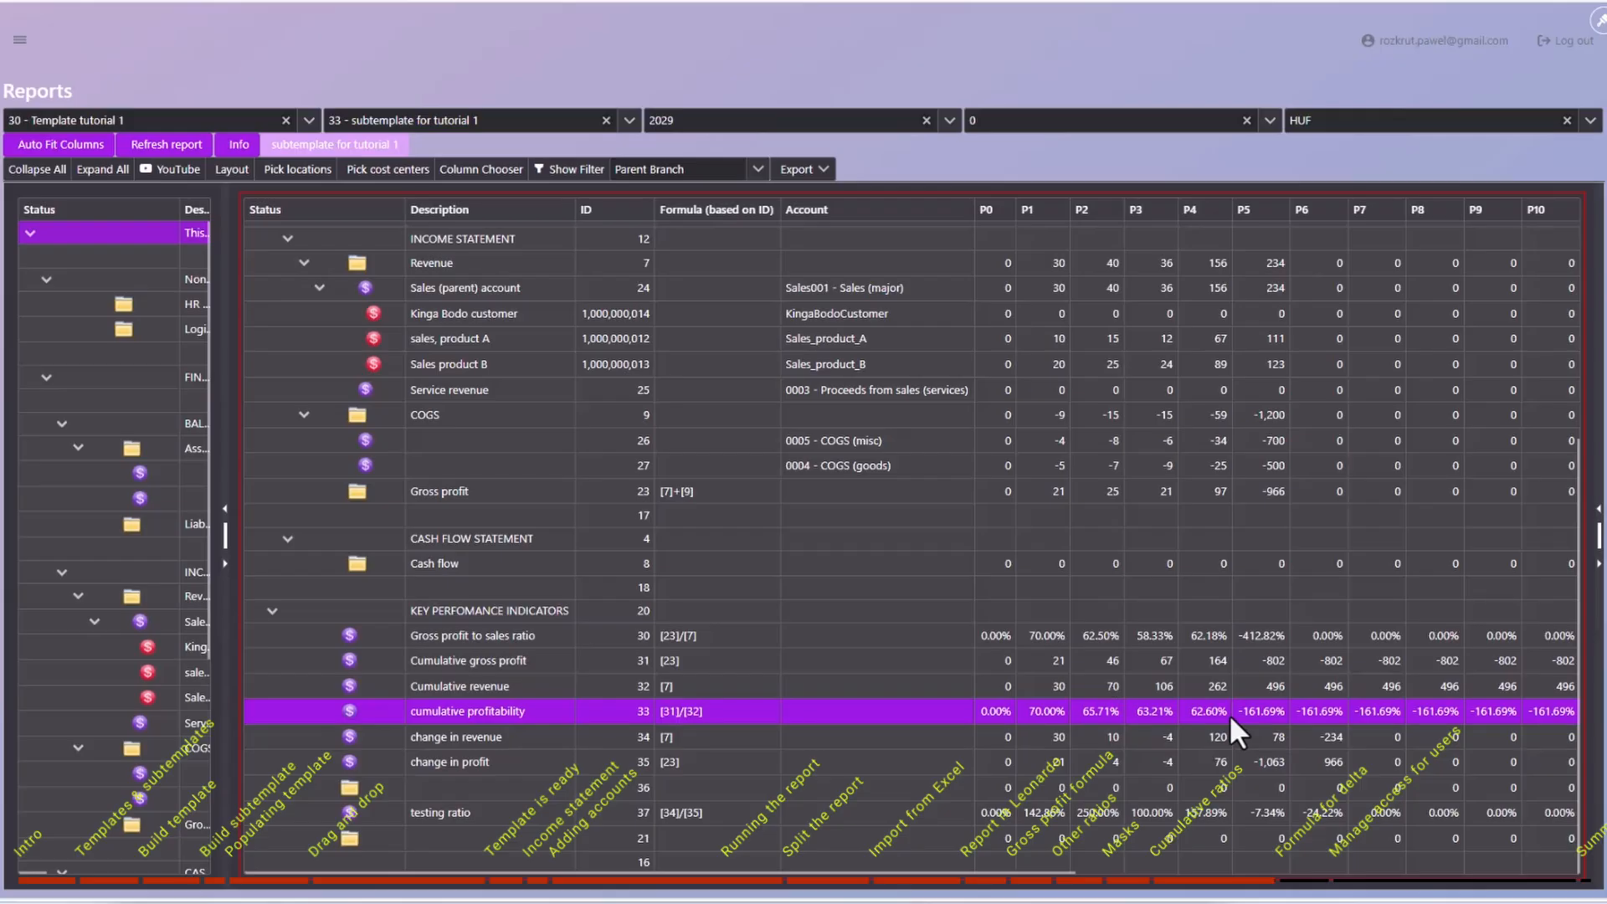
left_click(1051, 741)
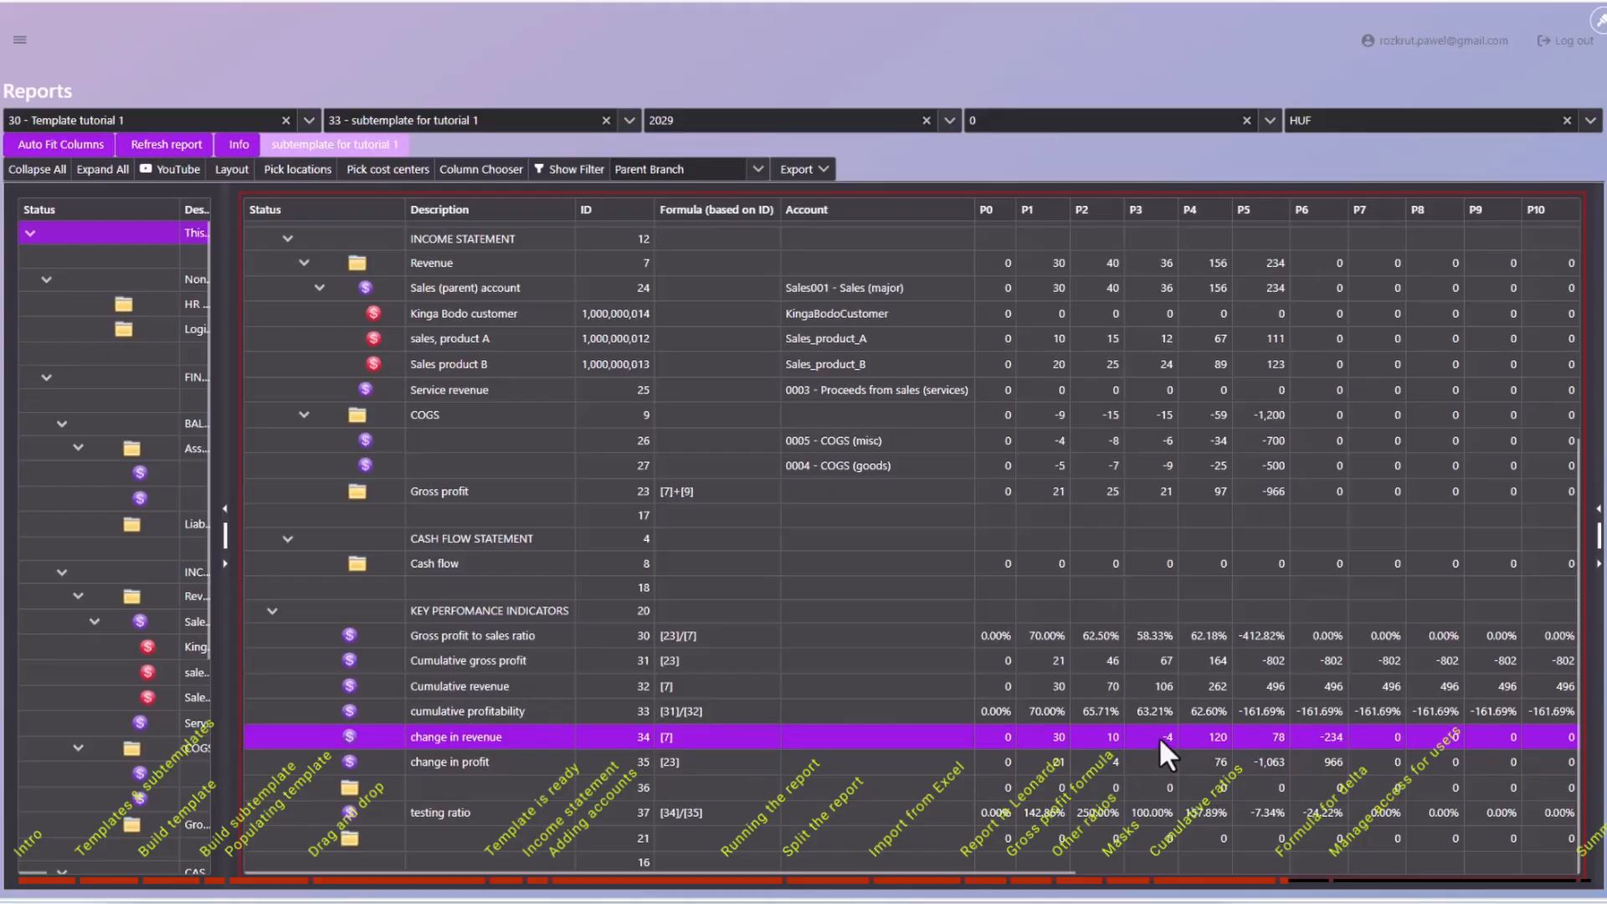
left_click(1145, 293)
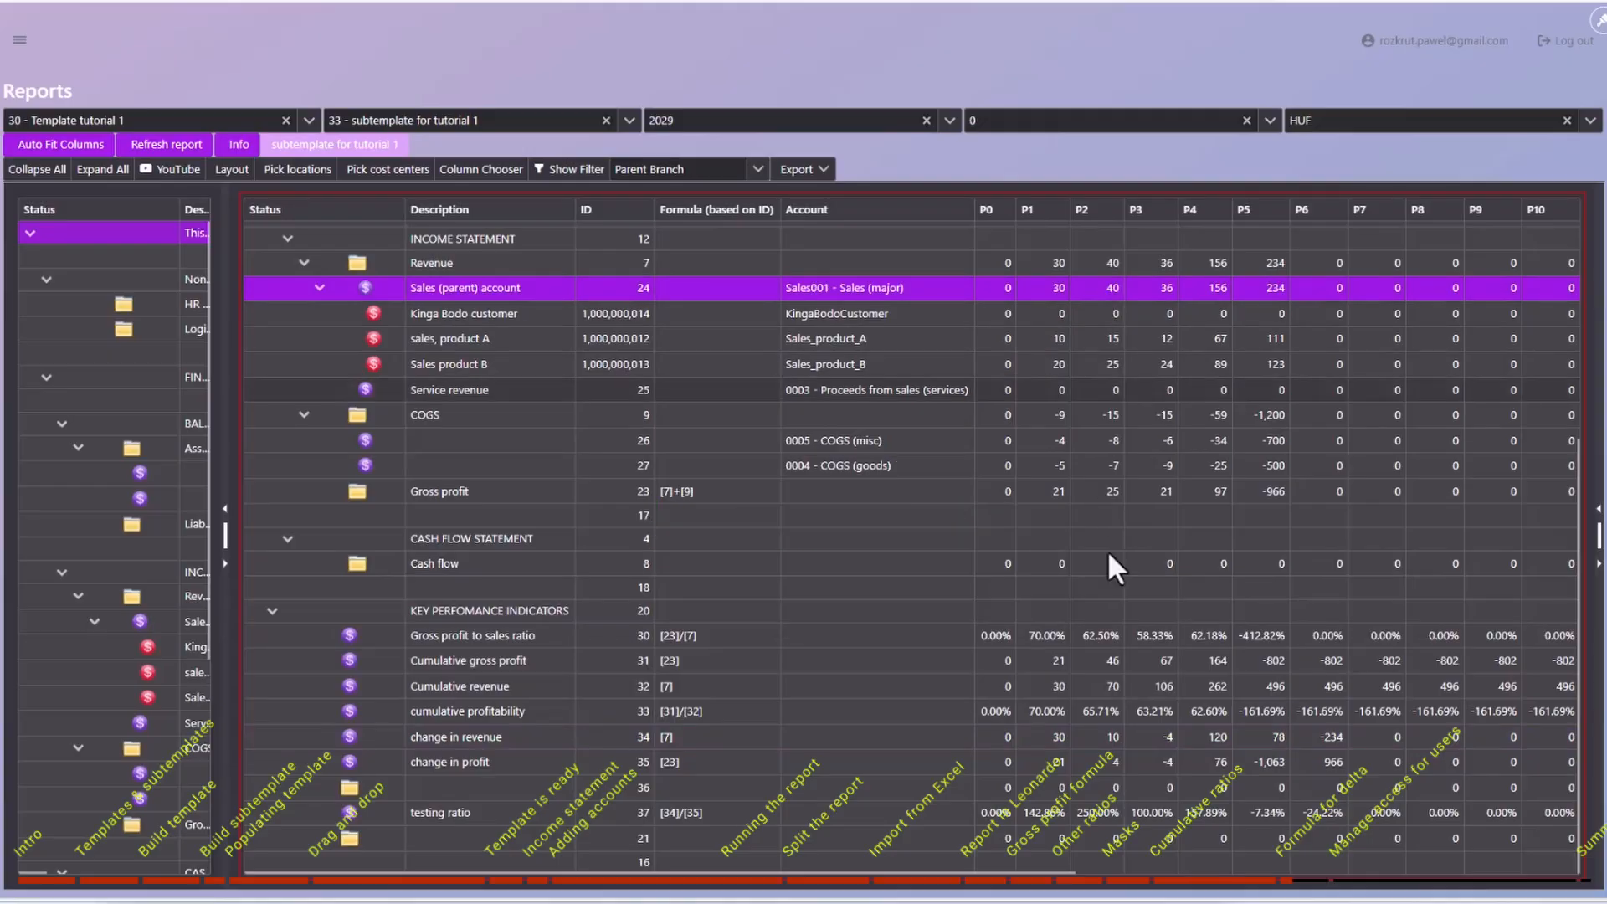
left_click(1152, 736)
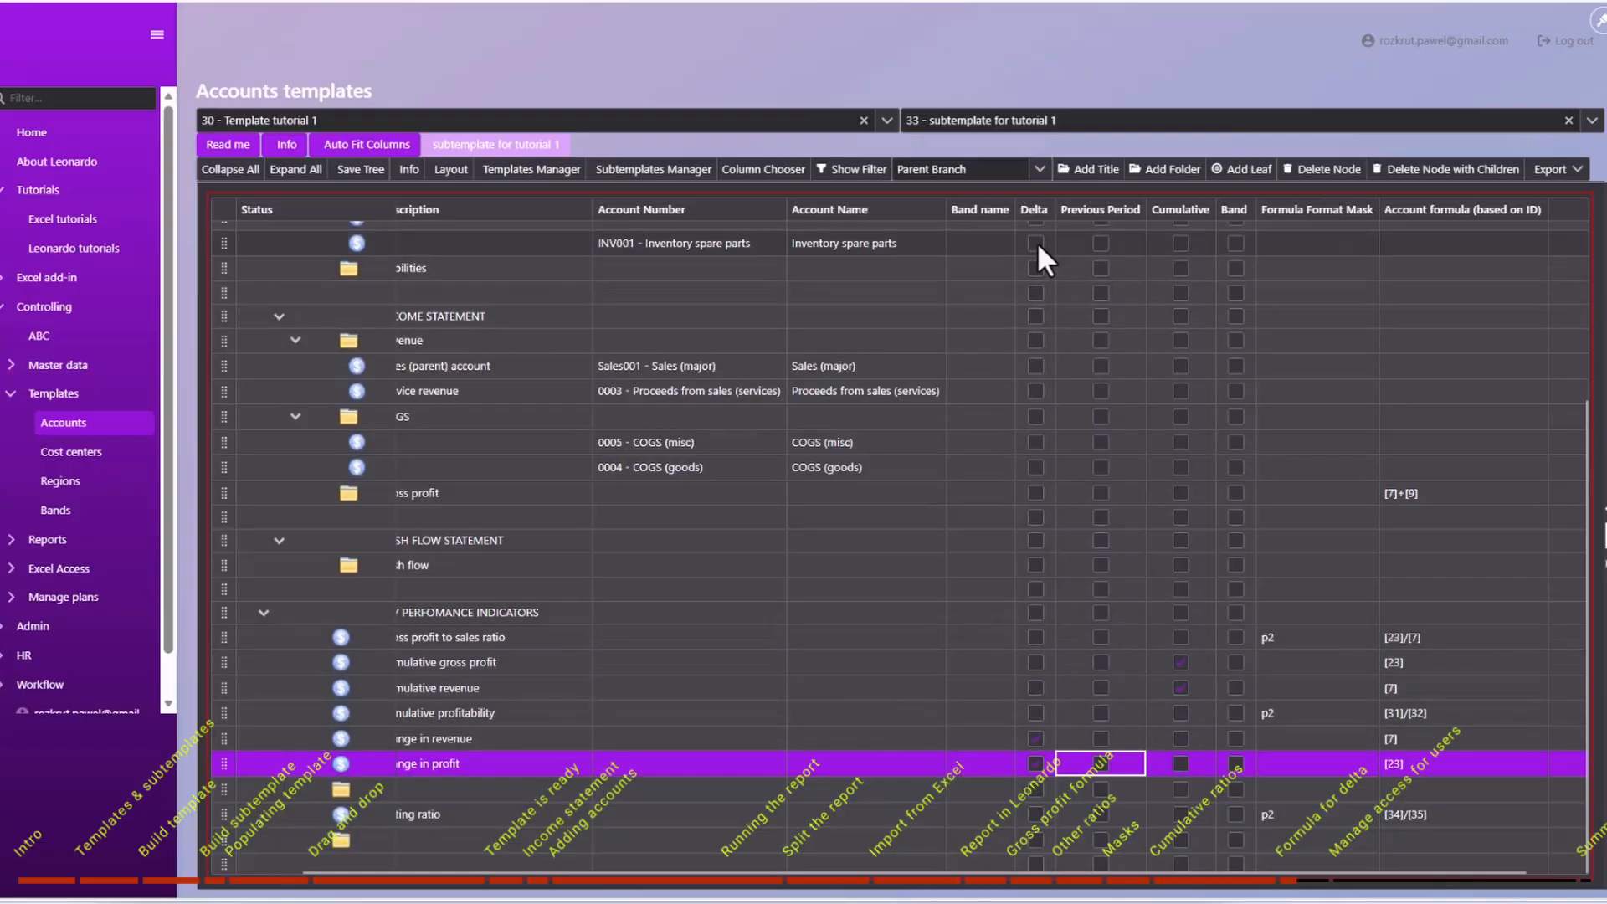
Move the Delta column of the accounts template ahead of Band name and on to just before Account Number.
left_click_drag(1056, 209, 961, 205)
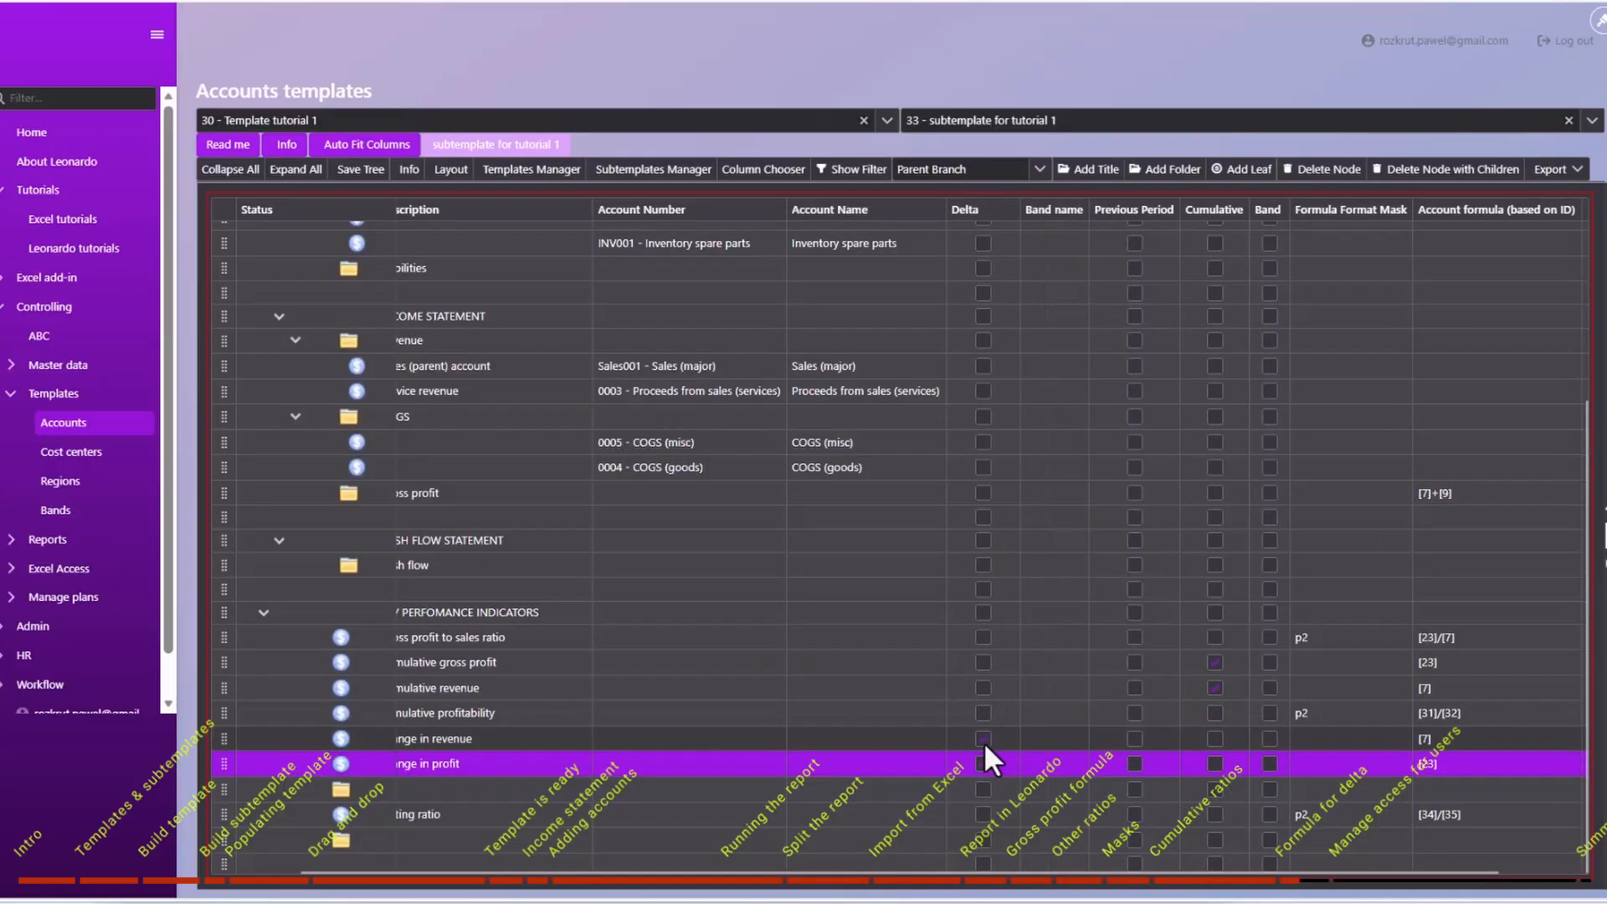
scroll(937, 752, "left", 1)
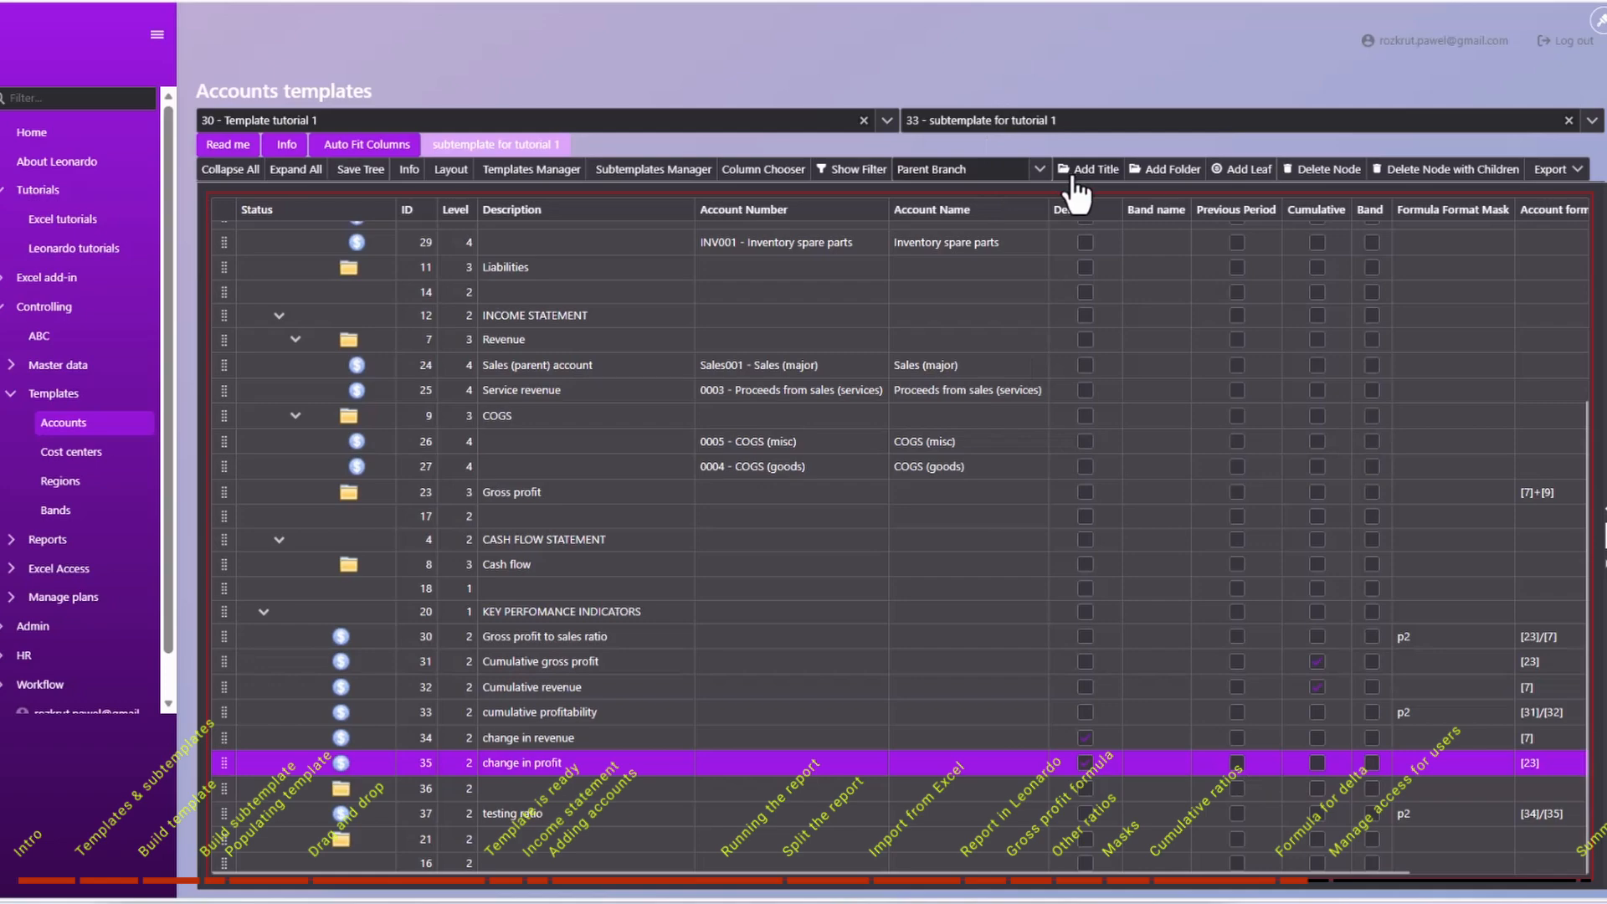
left_click_drag(1084, 211, 714, 219)
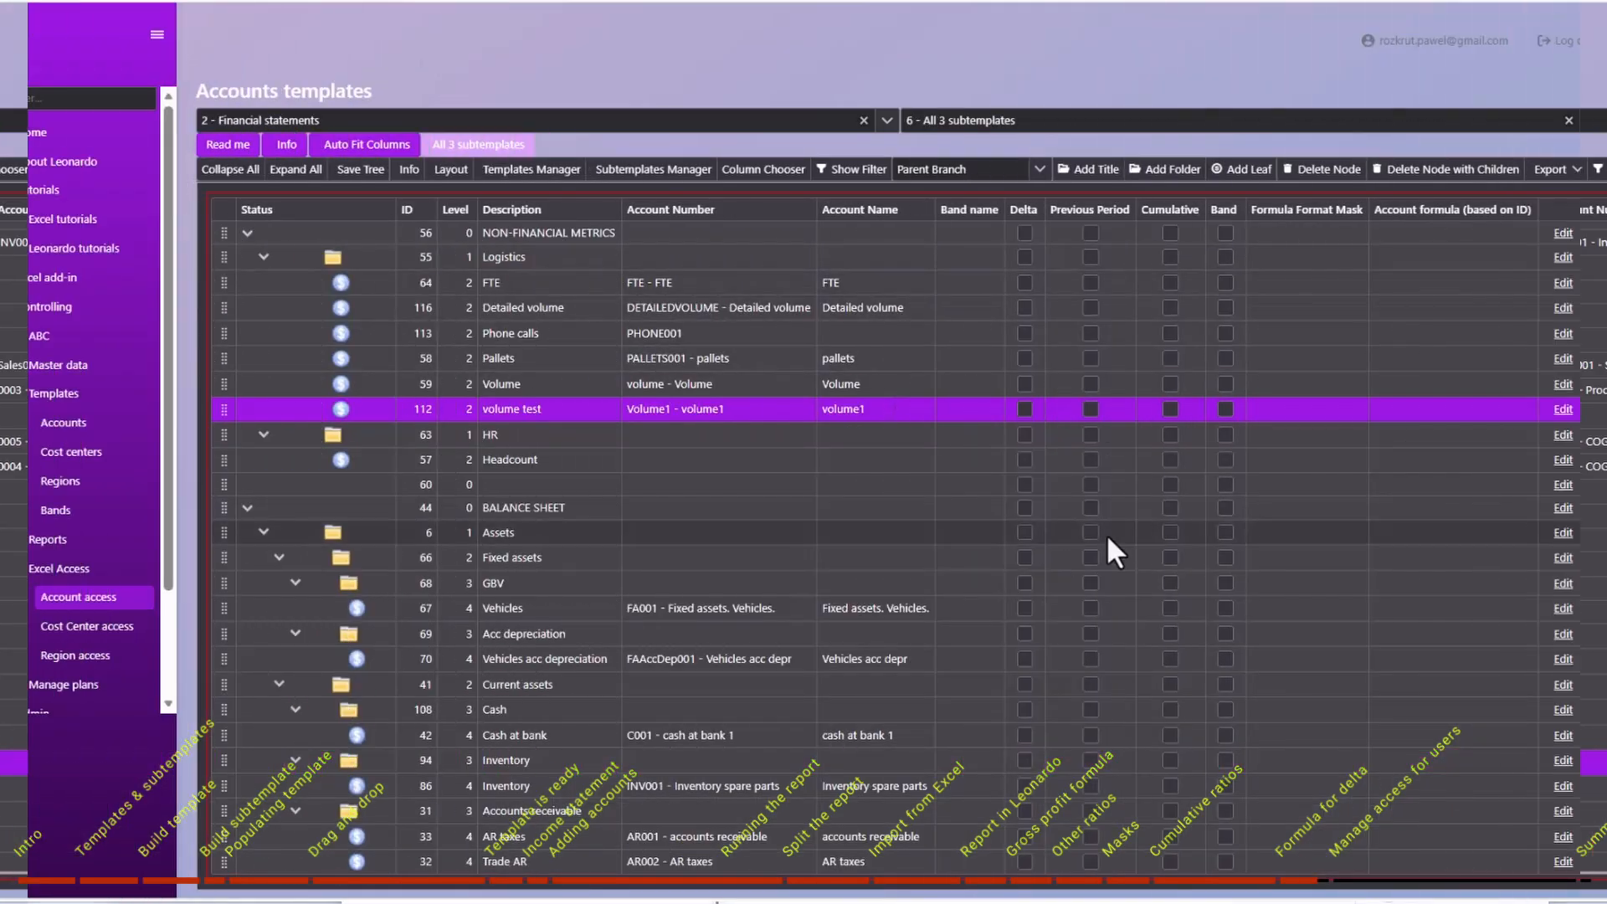
Look through the formulas and the Cumulative and Band settings in All 3 subtemplates of the Financial statements template.
scroll(1107, 605, "down", 20)
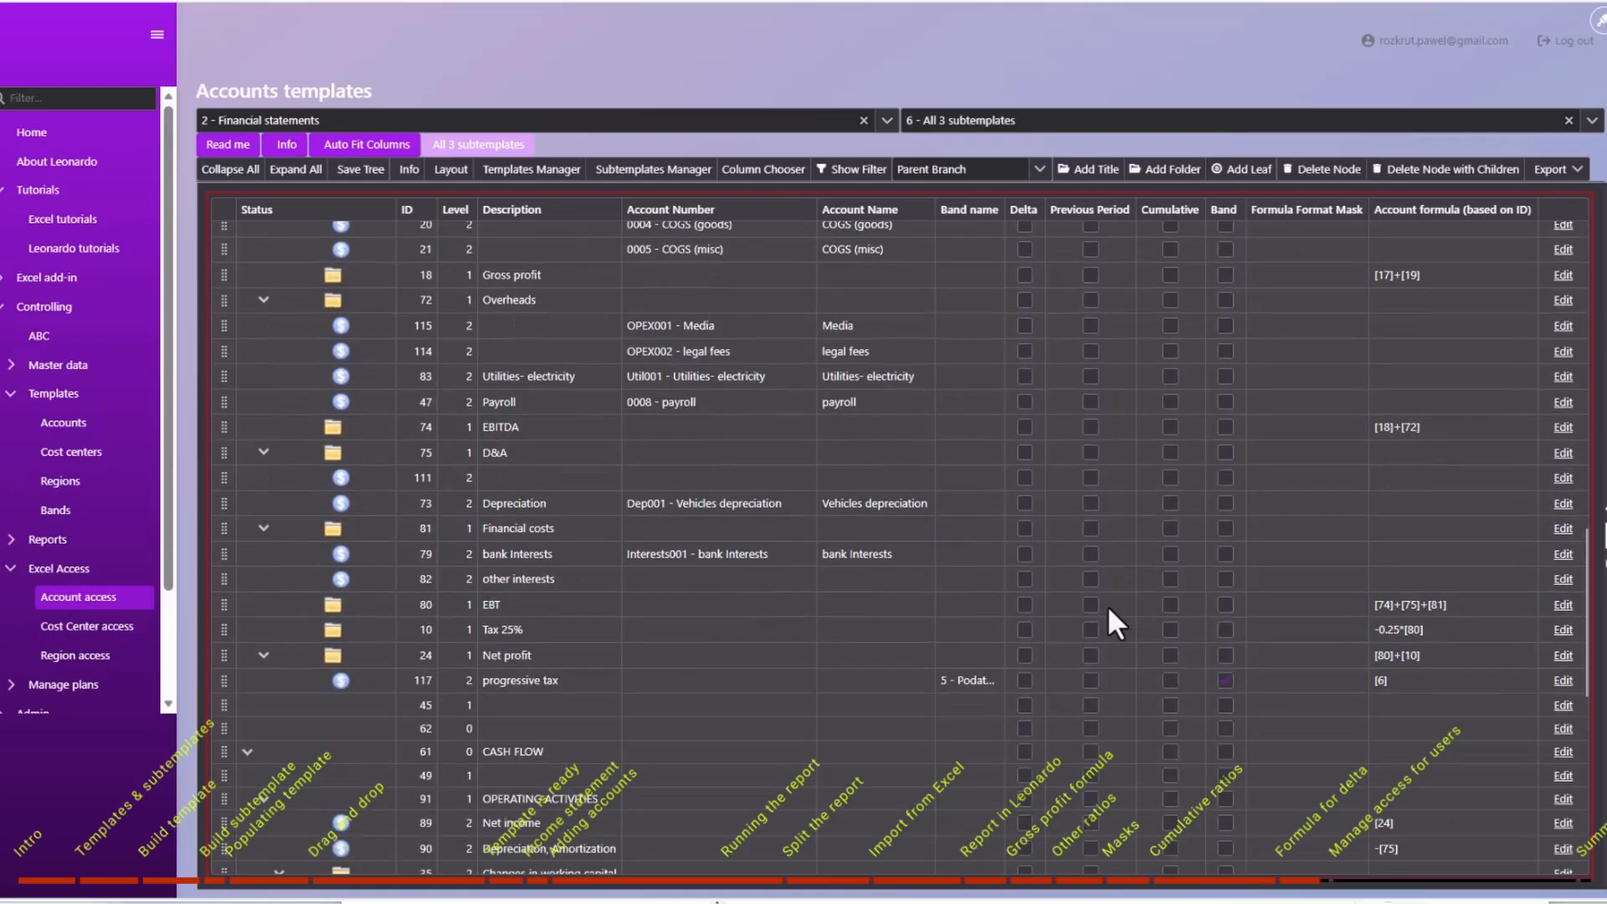
scroll(1107, 605, "up", 15)
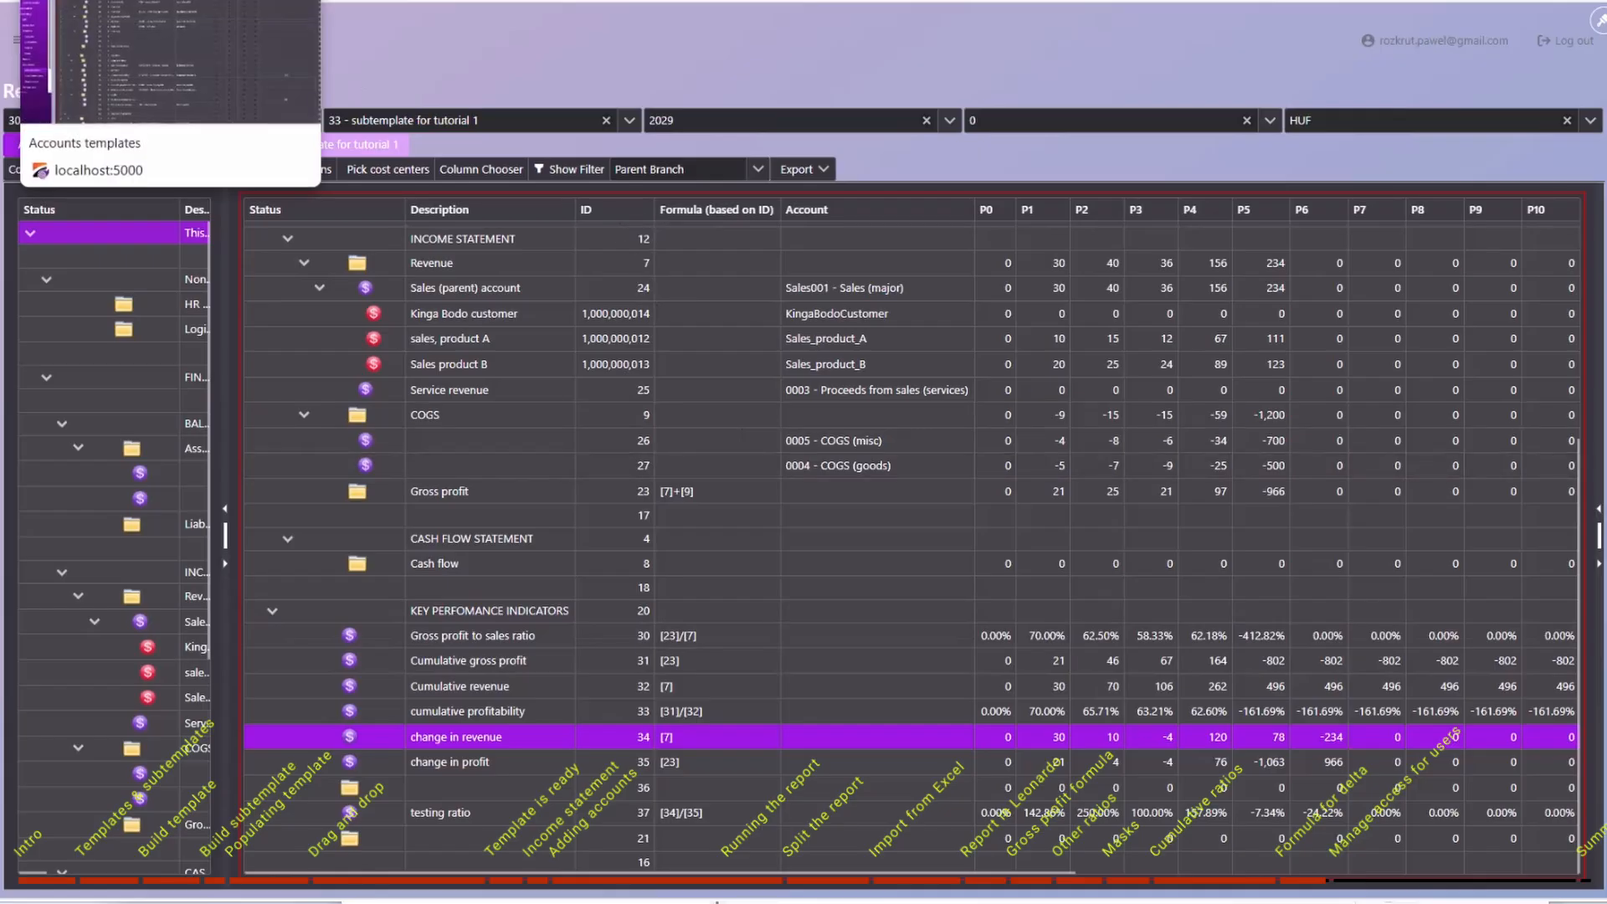
Return from the report to the Accounts templates page and show the access pages listed under Excel Access.
left_click(108, 1)
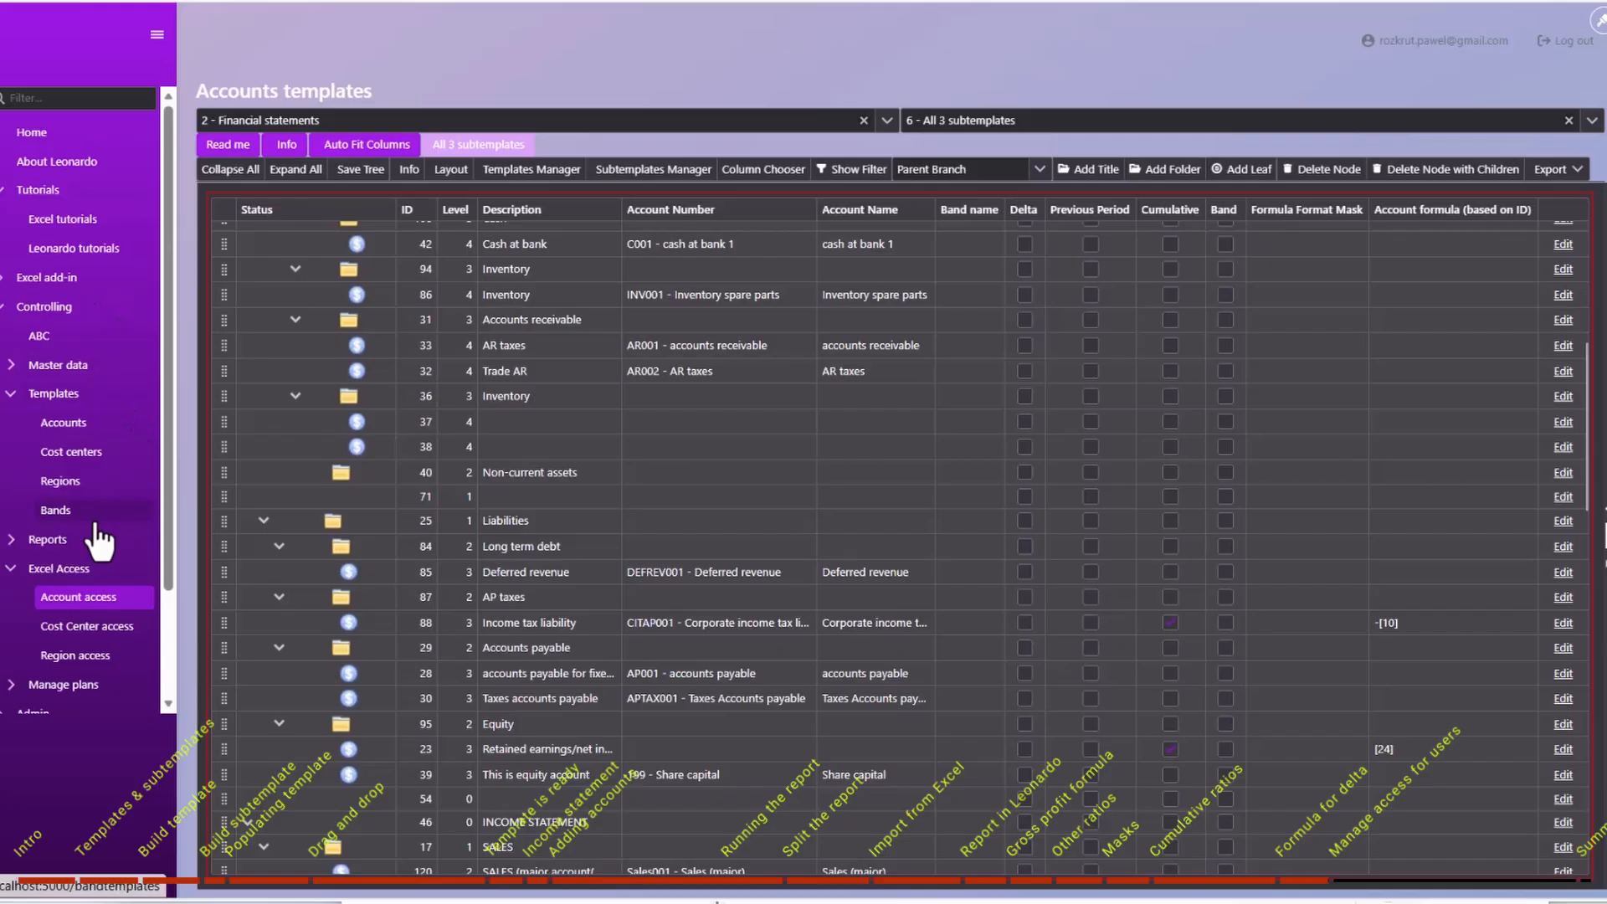
left_click(11, 568)
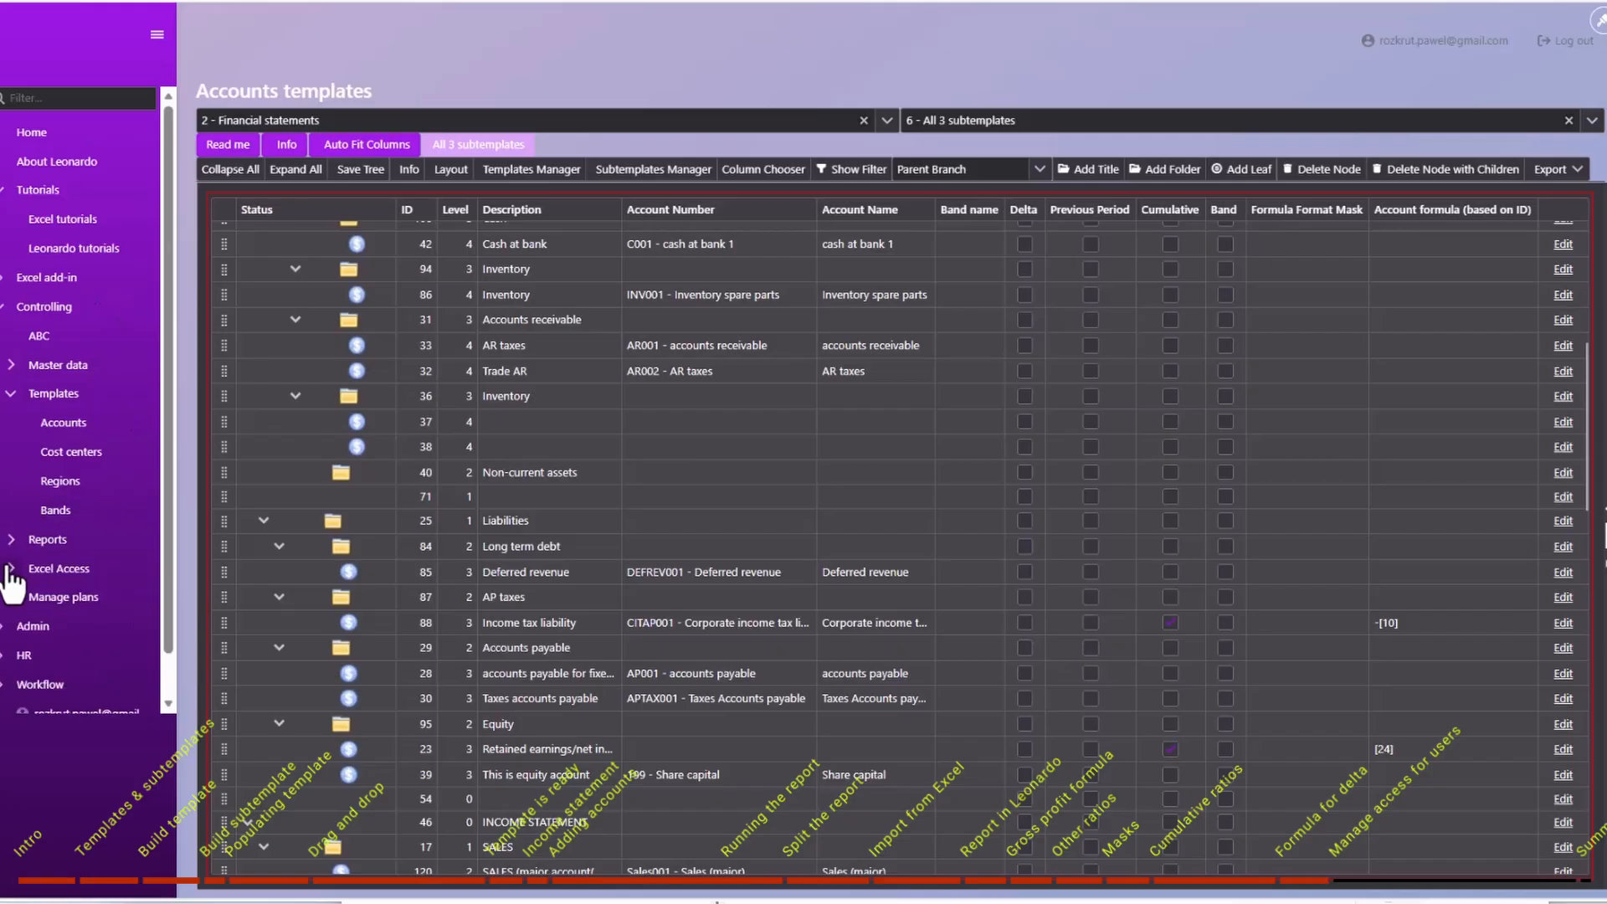
left_click(11, 569)
scroll(73, 619, "down", 1)
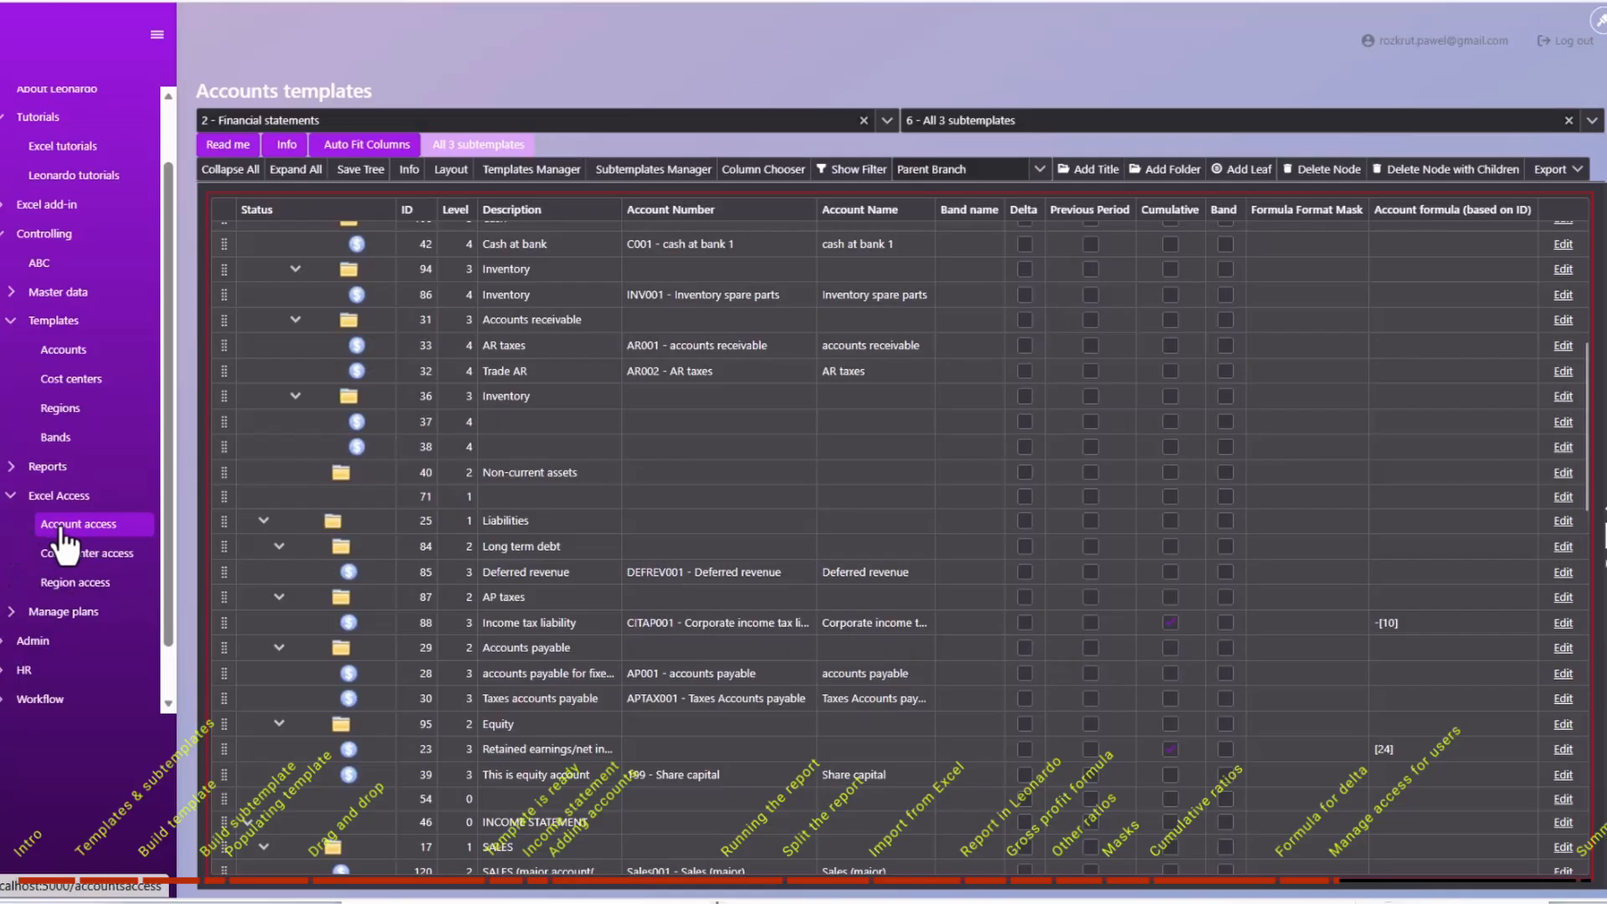
left_click(13, 497)
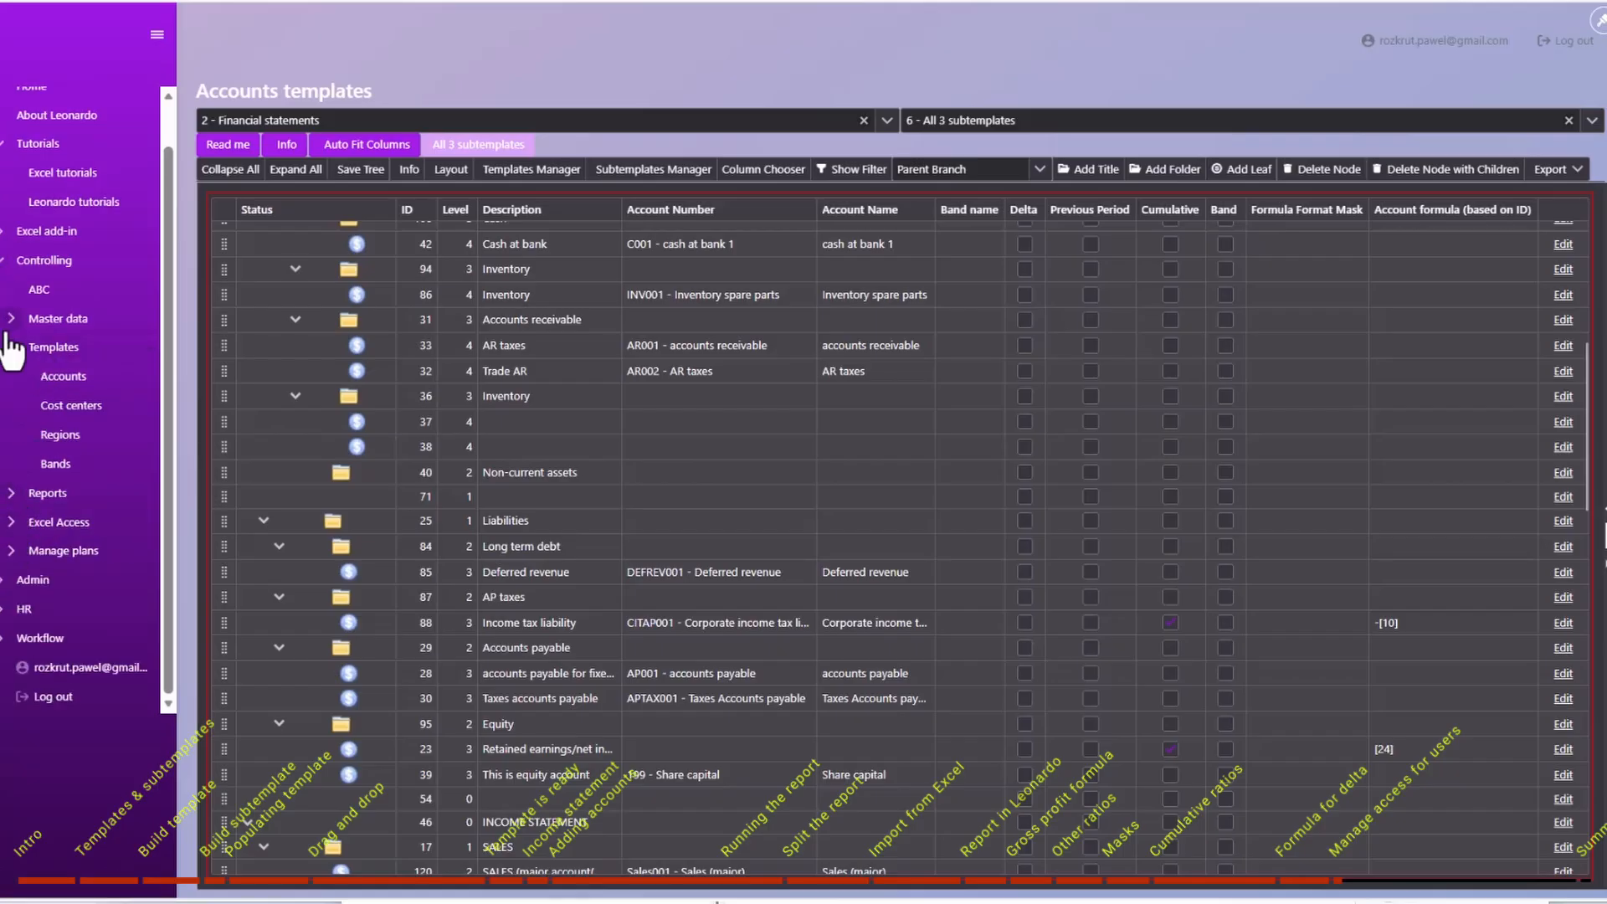
left_click(13, 526)
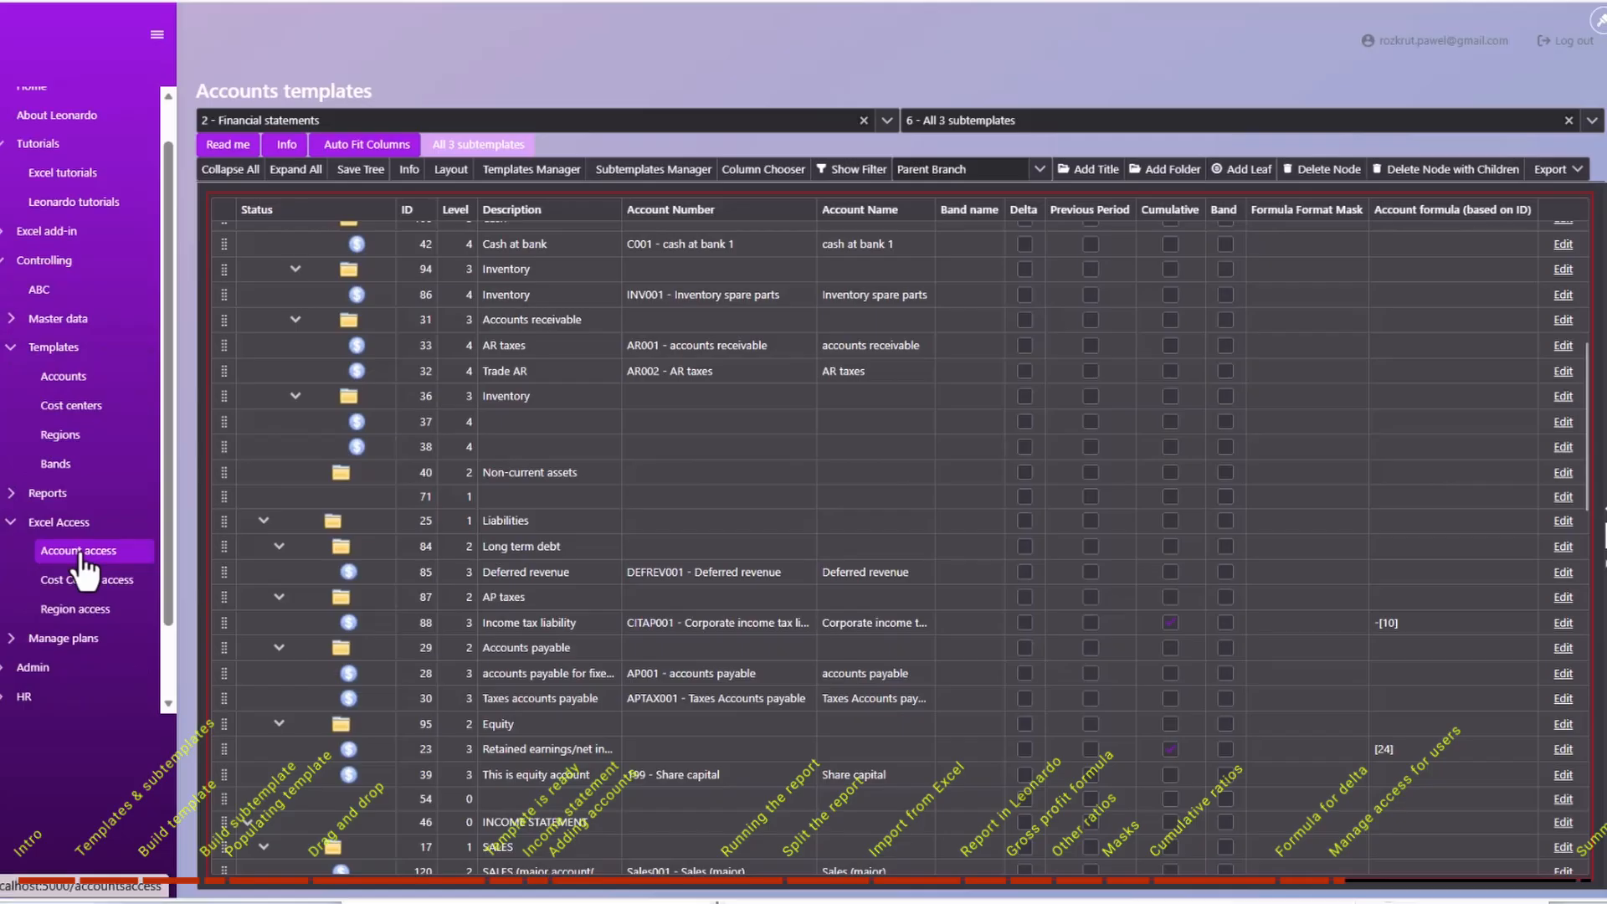
On the account access page, load subtemplate 33 - subtemplate for tutorial 1 of template 30 - Template tutorial 1 for the third listed person.
left_click(80, 553)
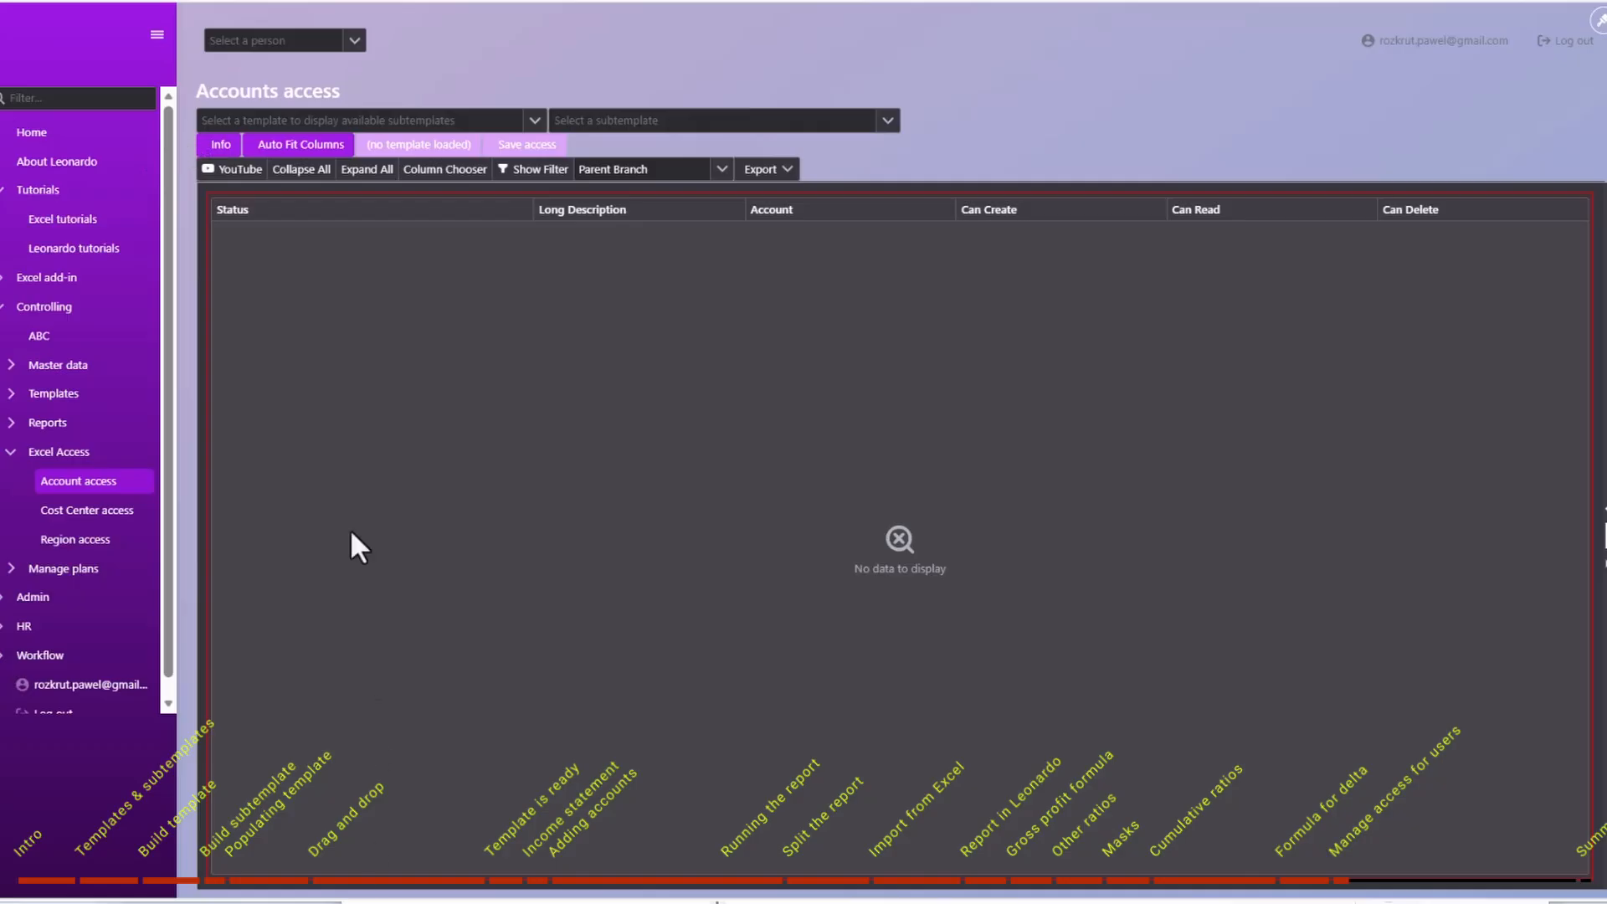
left_click(353, 41)
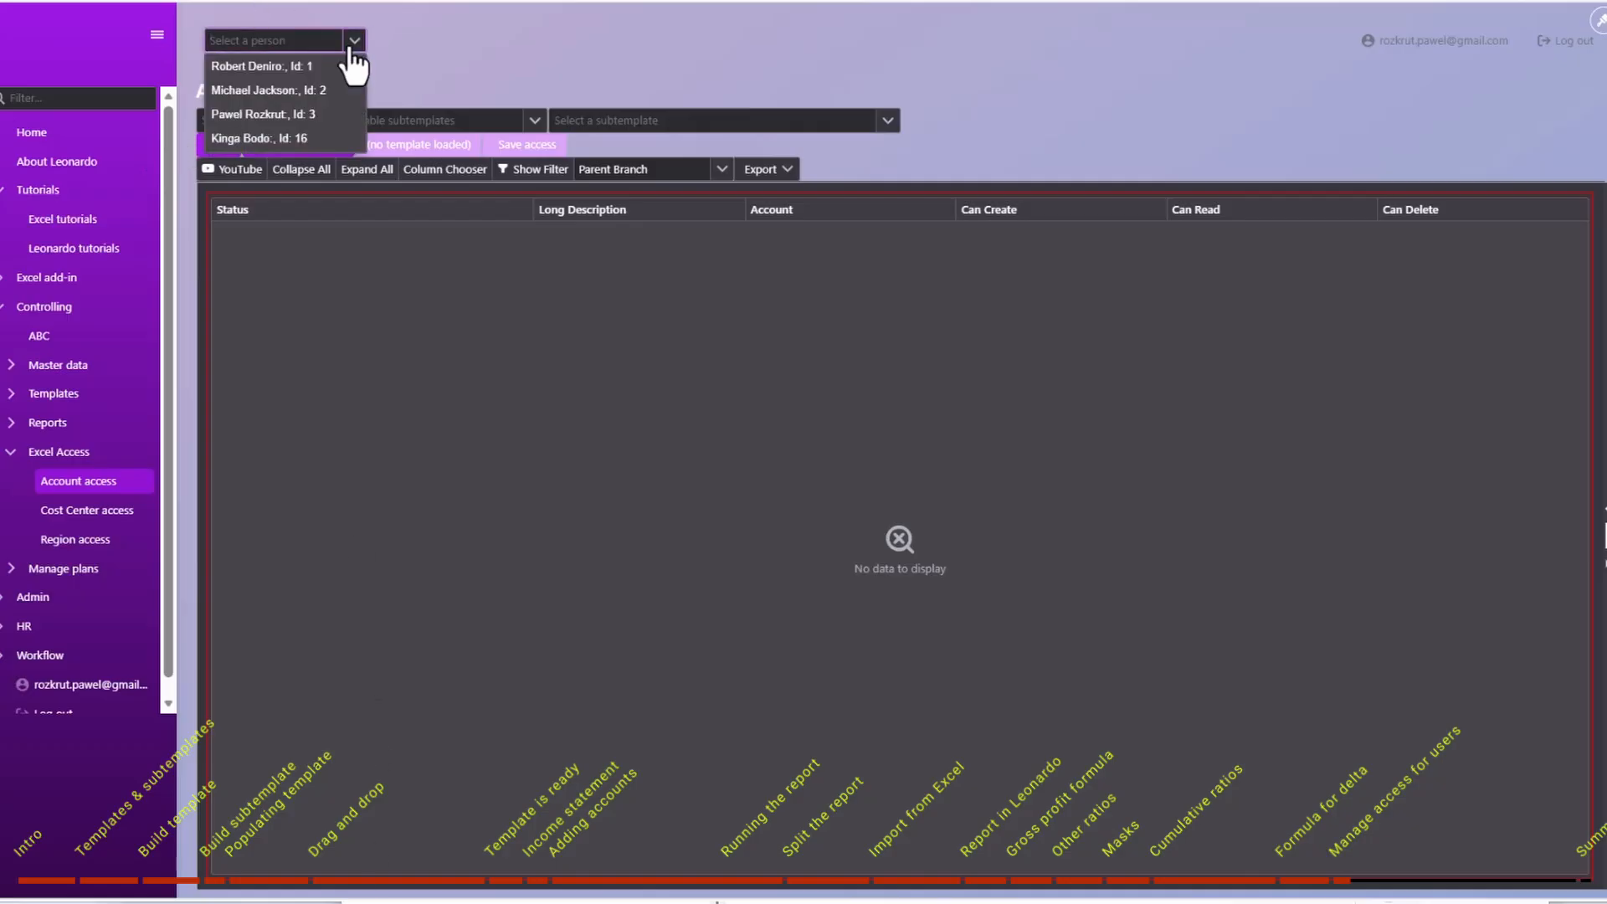
left_click(256, 114)
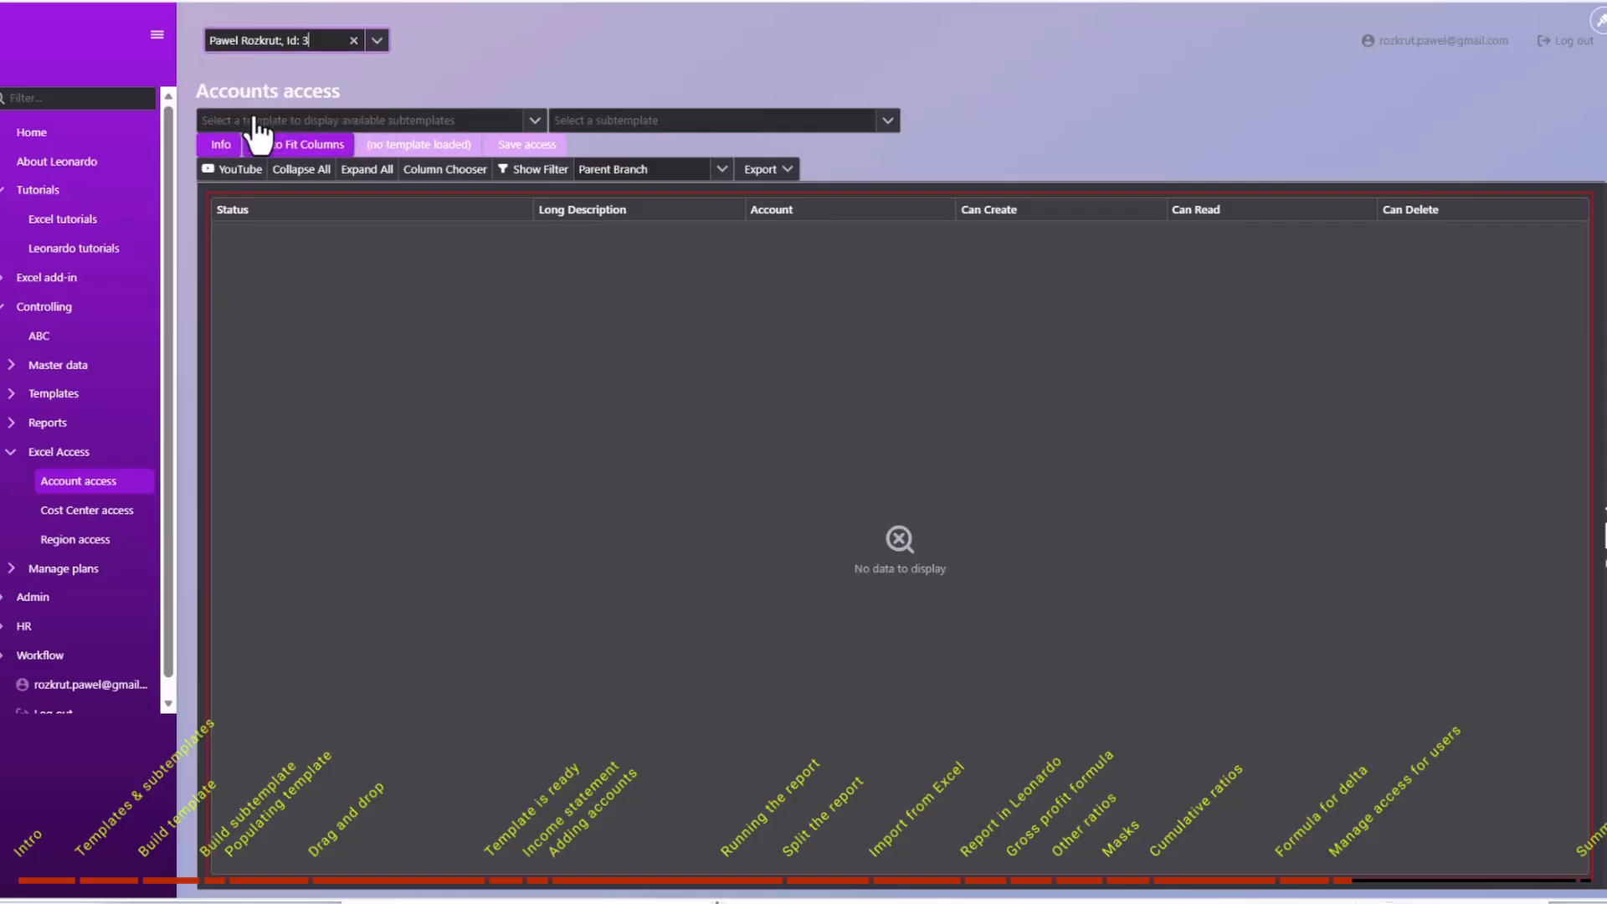
left_click(533, 122)
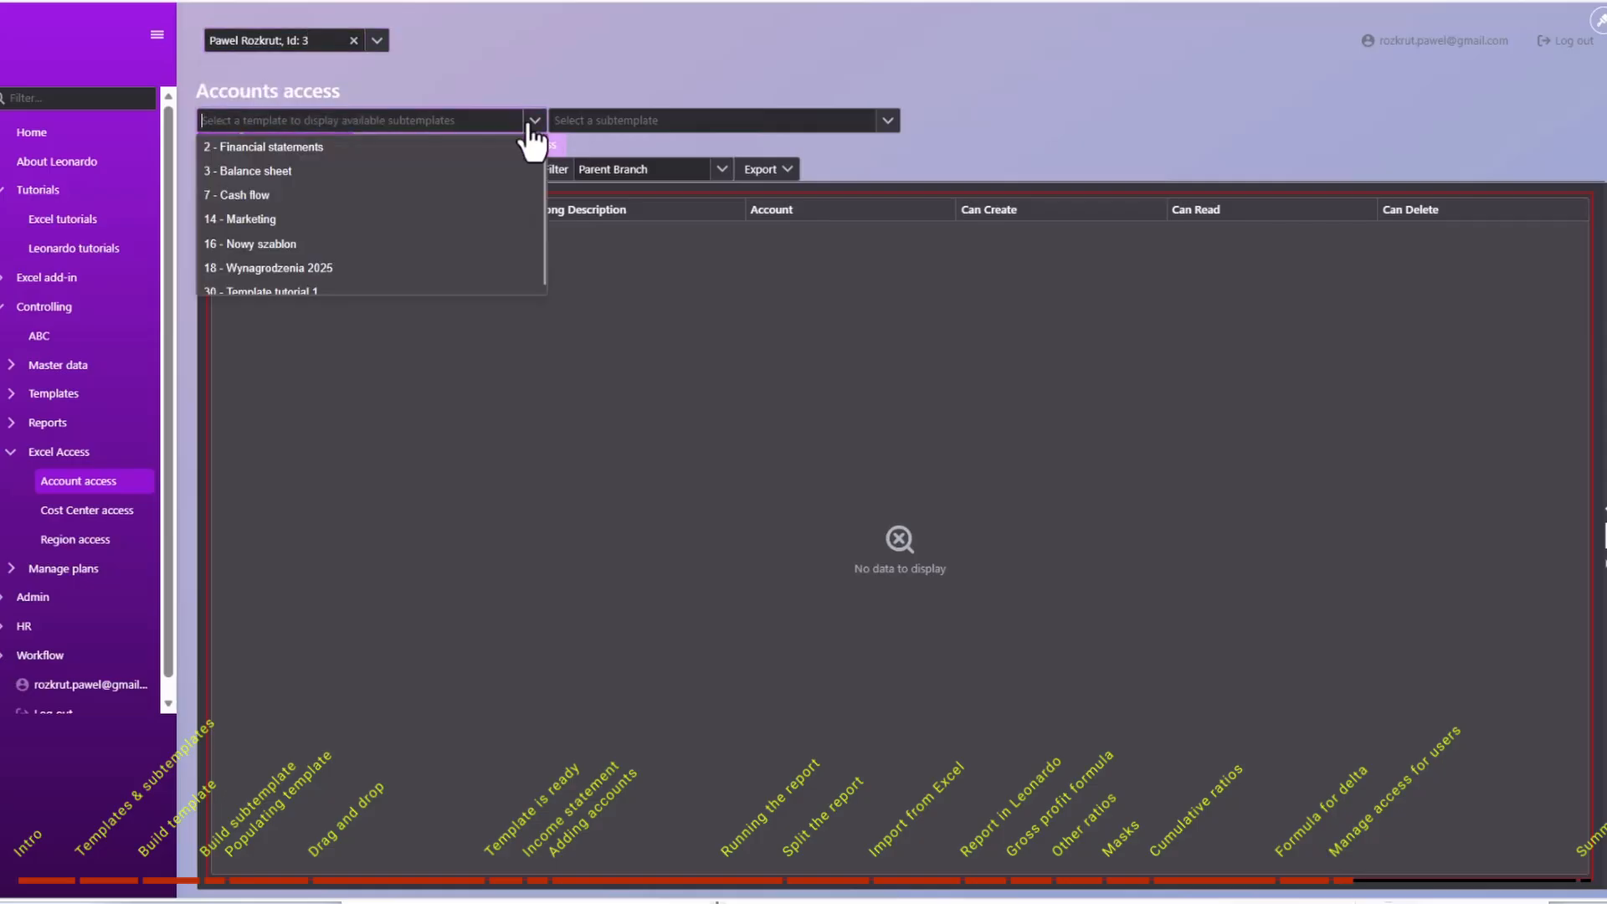
scroll(376, 225, "down", 1)
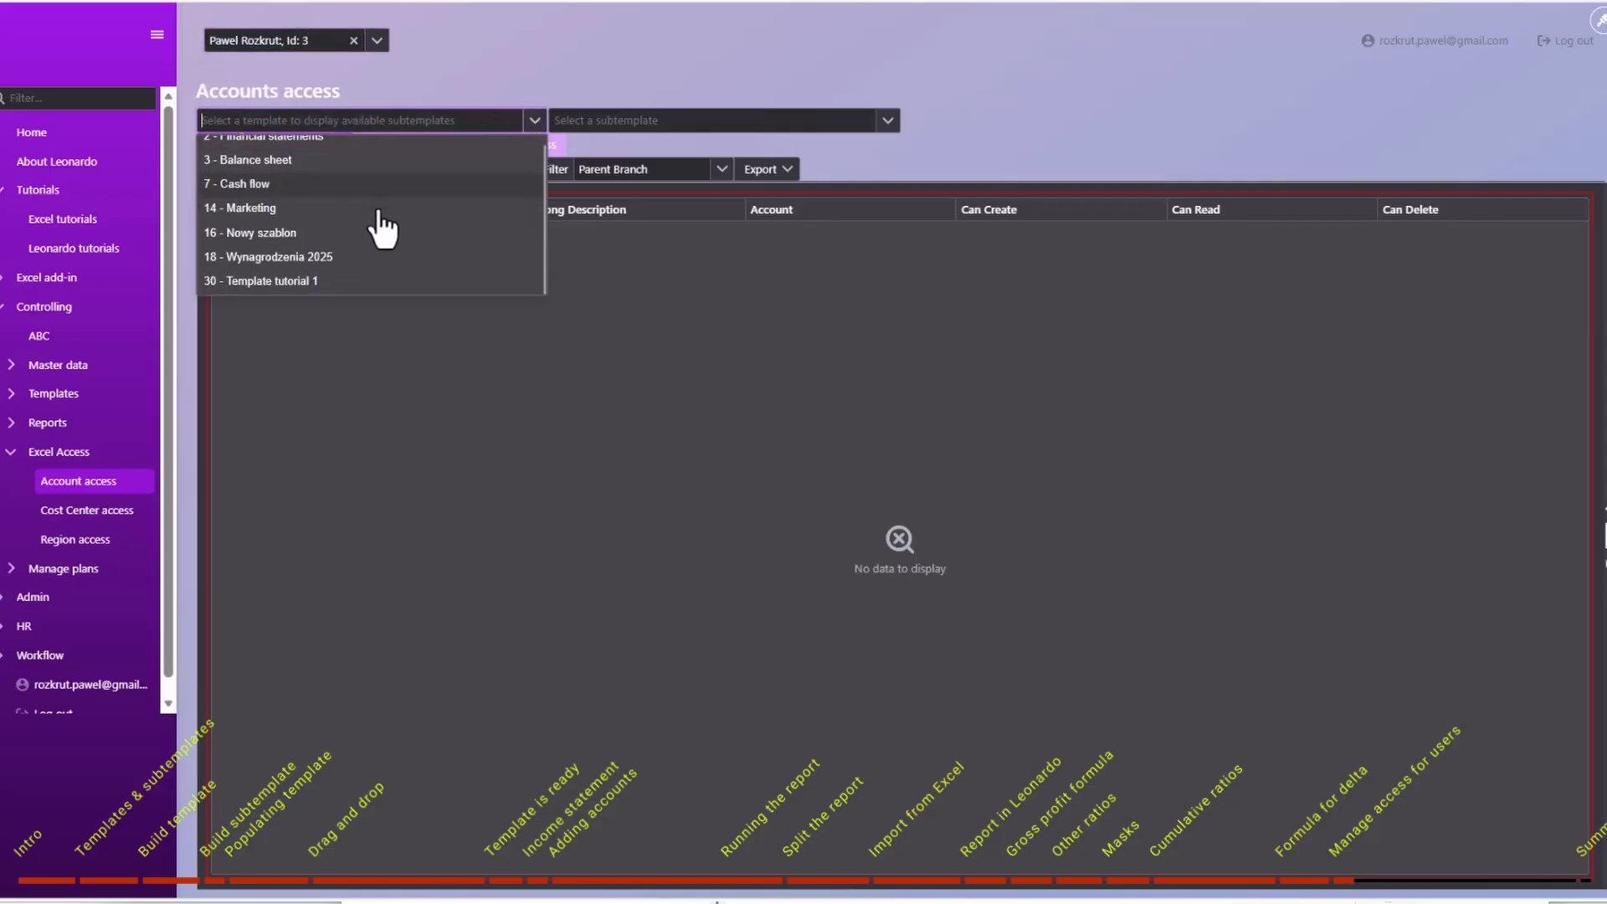
left_click(254, 283)
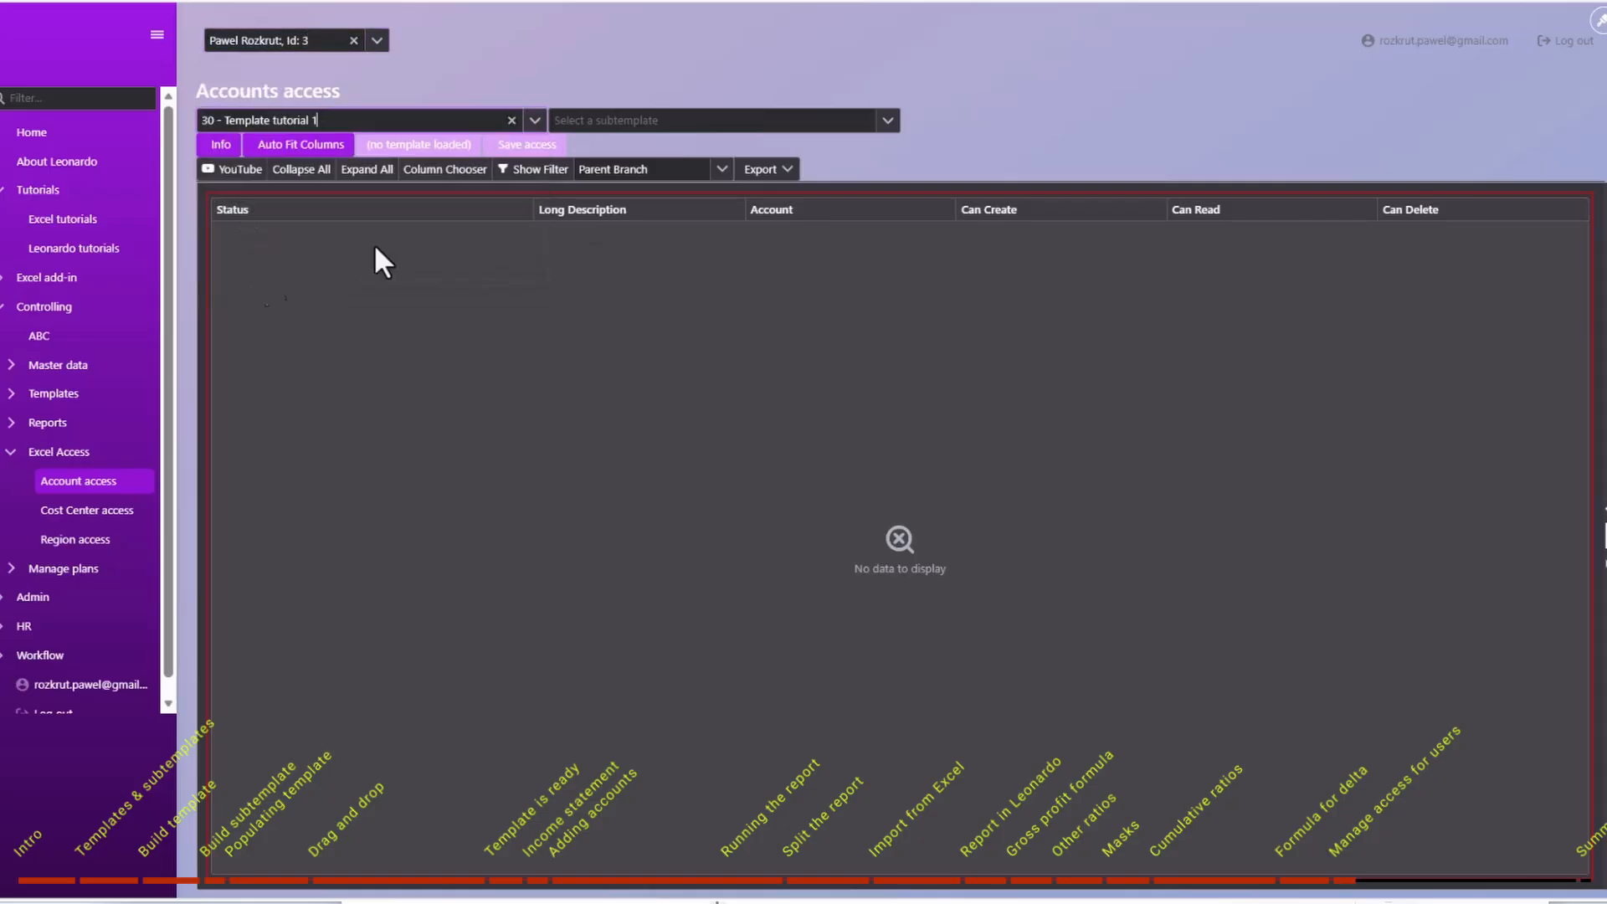
left_click(889, 122)
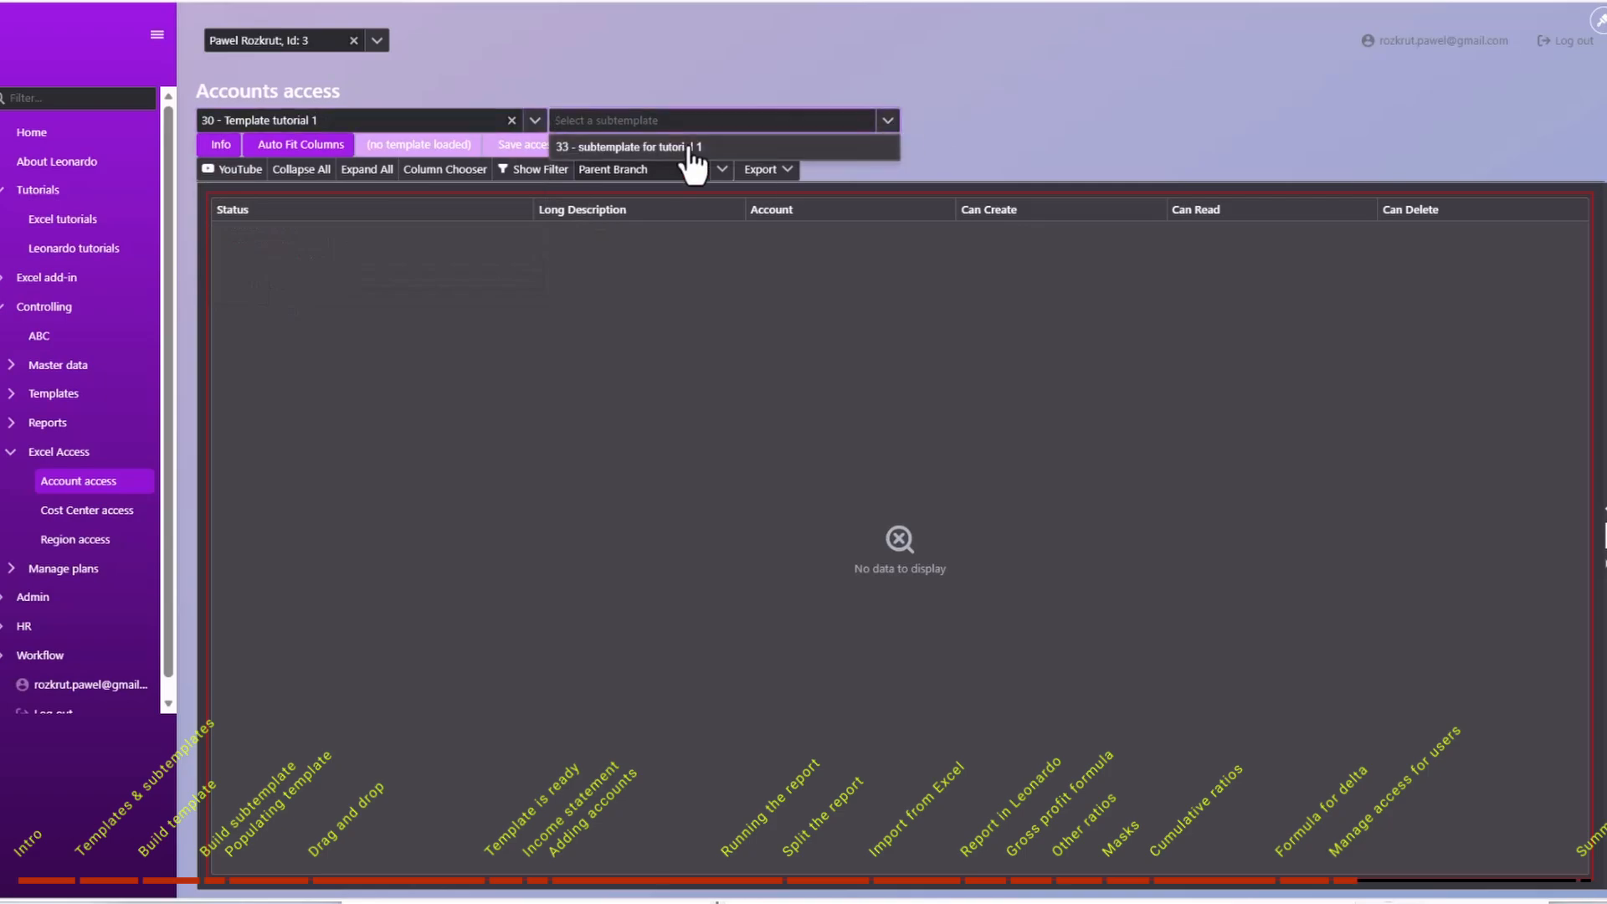
left_click(691, 156)
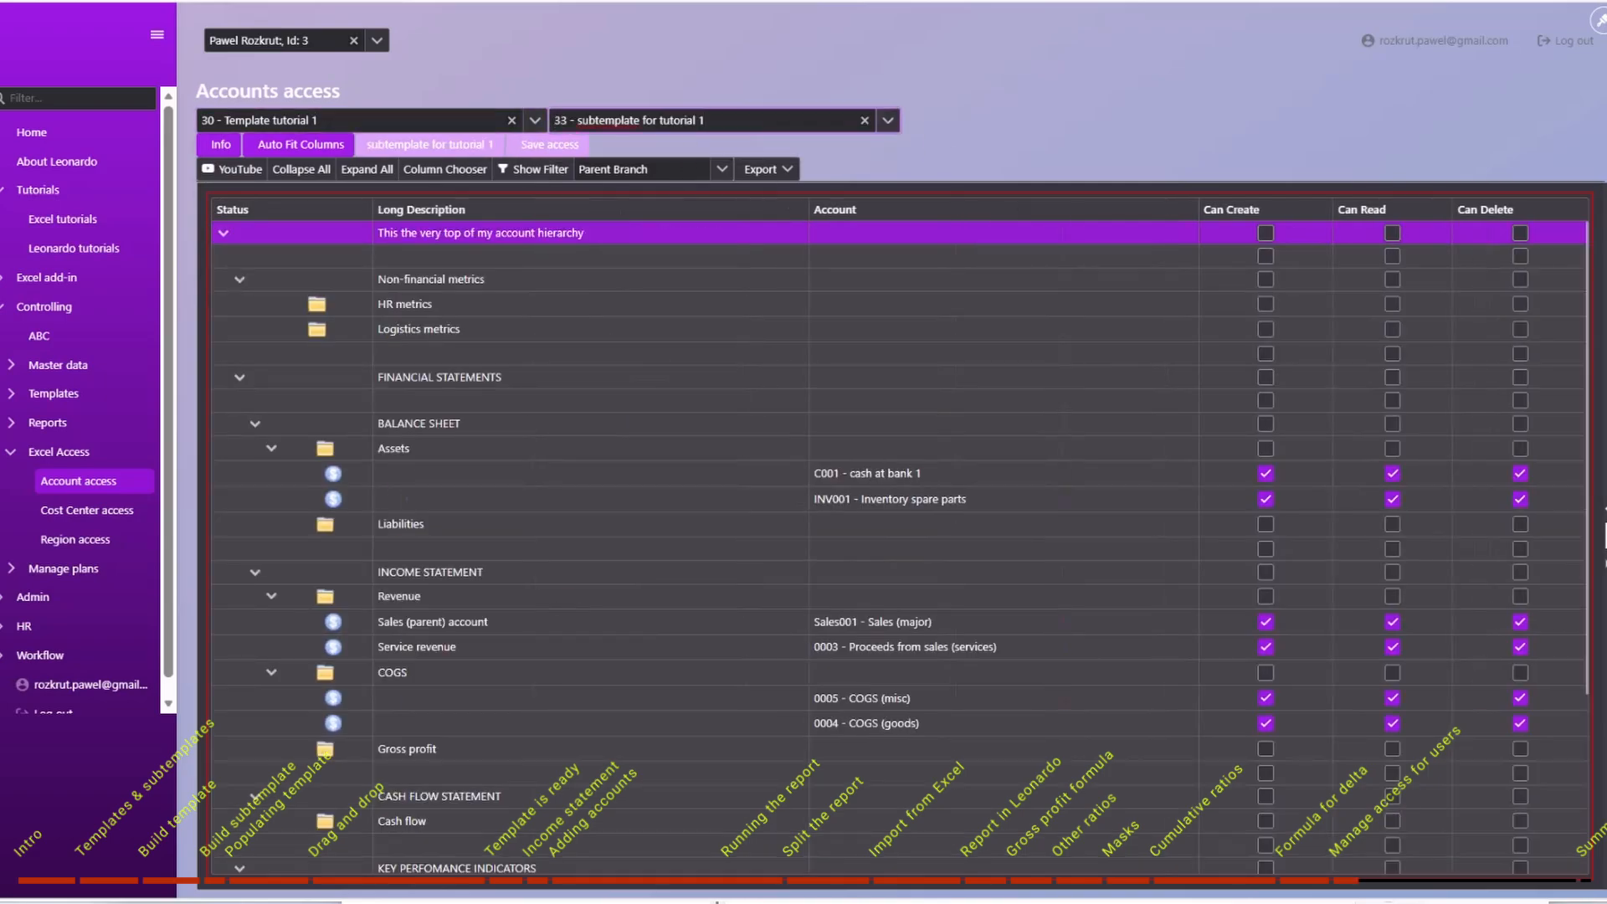
Hide the navigation sidebar and review the create, read and delete rights, including those for cash at bank 1 and Inventory spare parts.
left_click(158, 36)
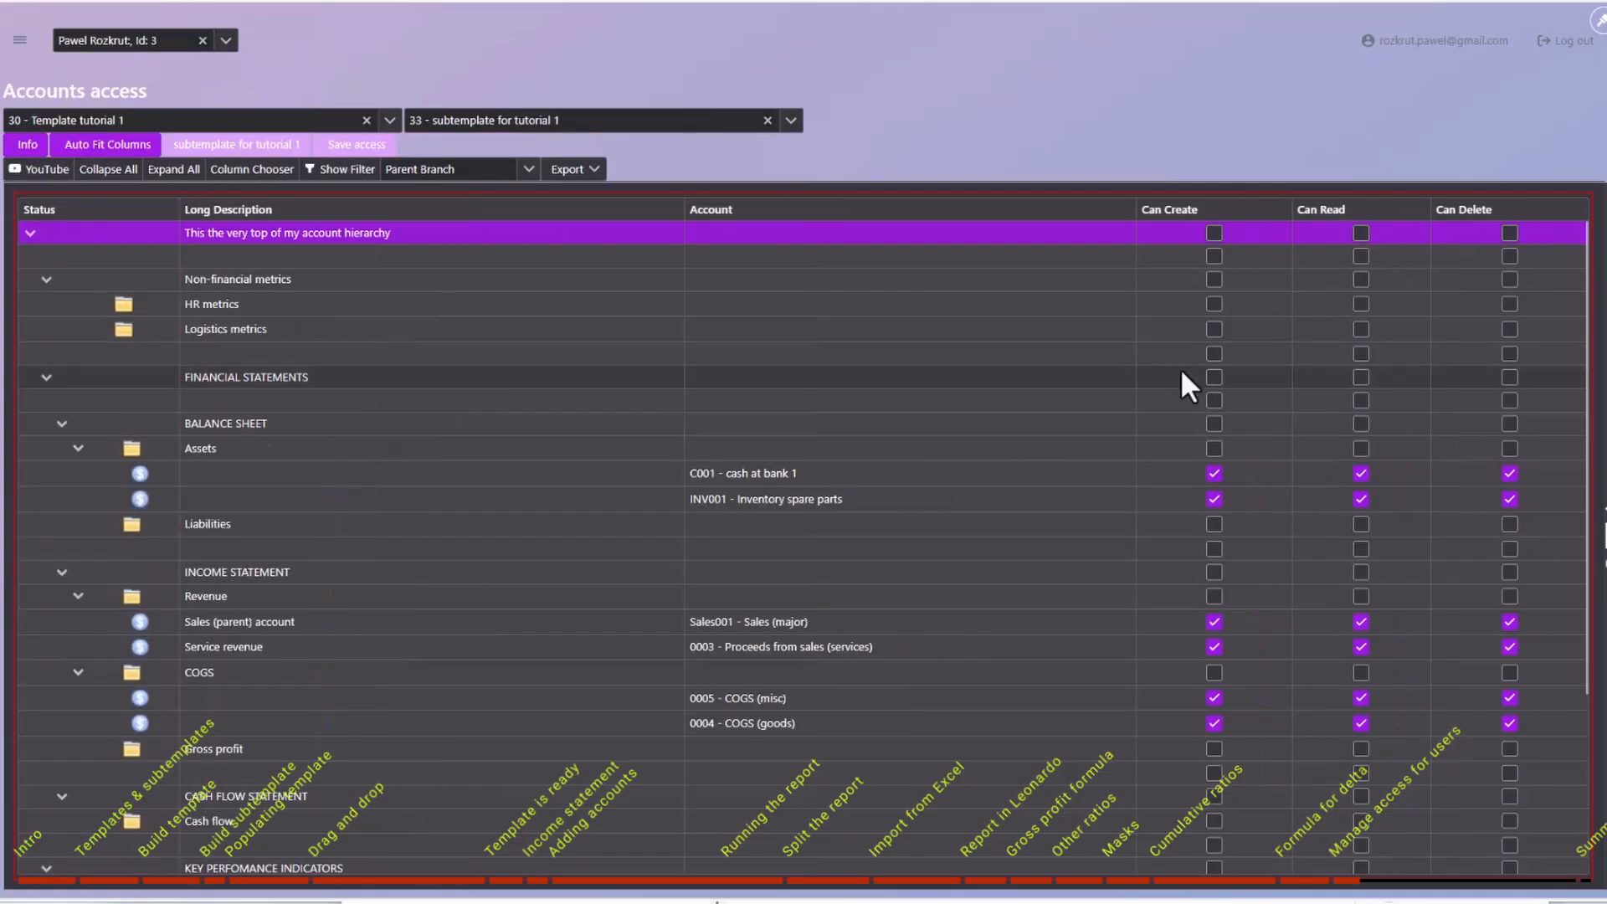
scroll(1308, 534, "down", 3)
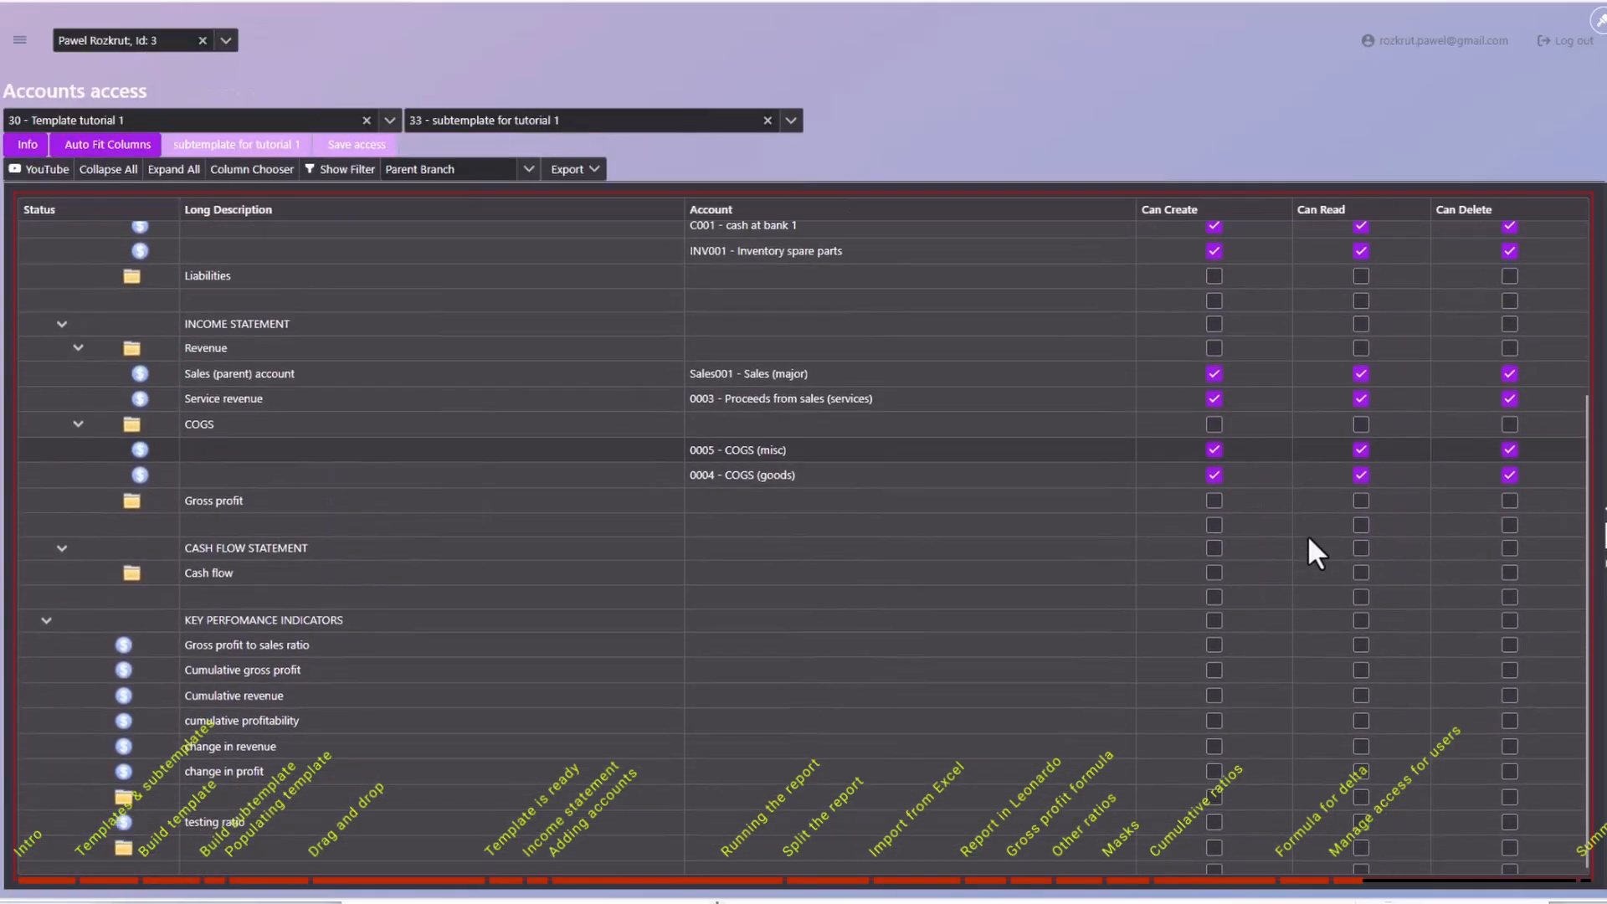
scroll(1308, 538, "up", 3)
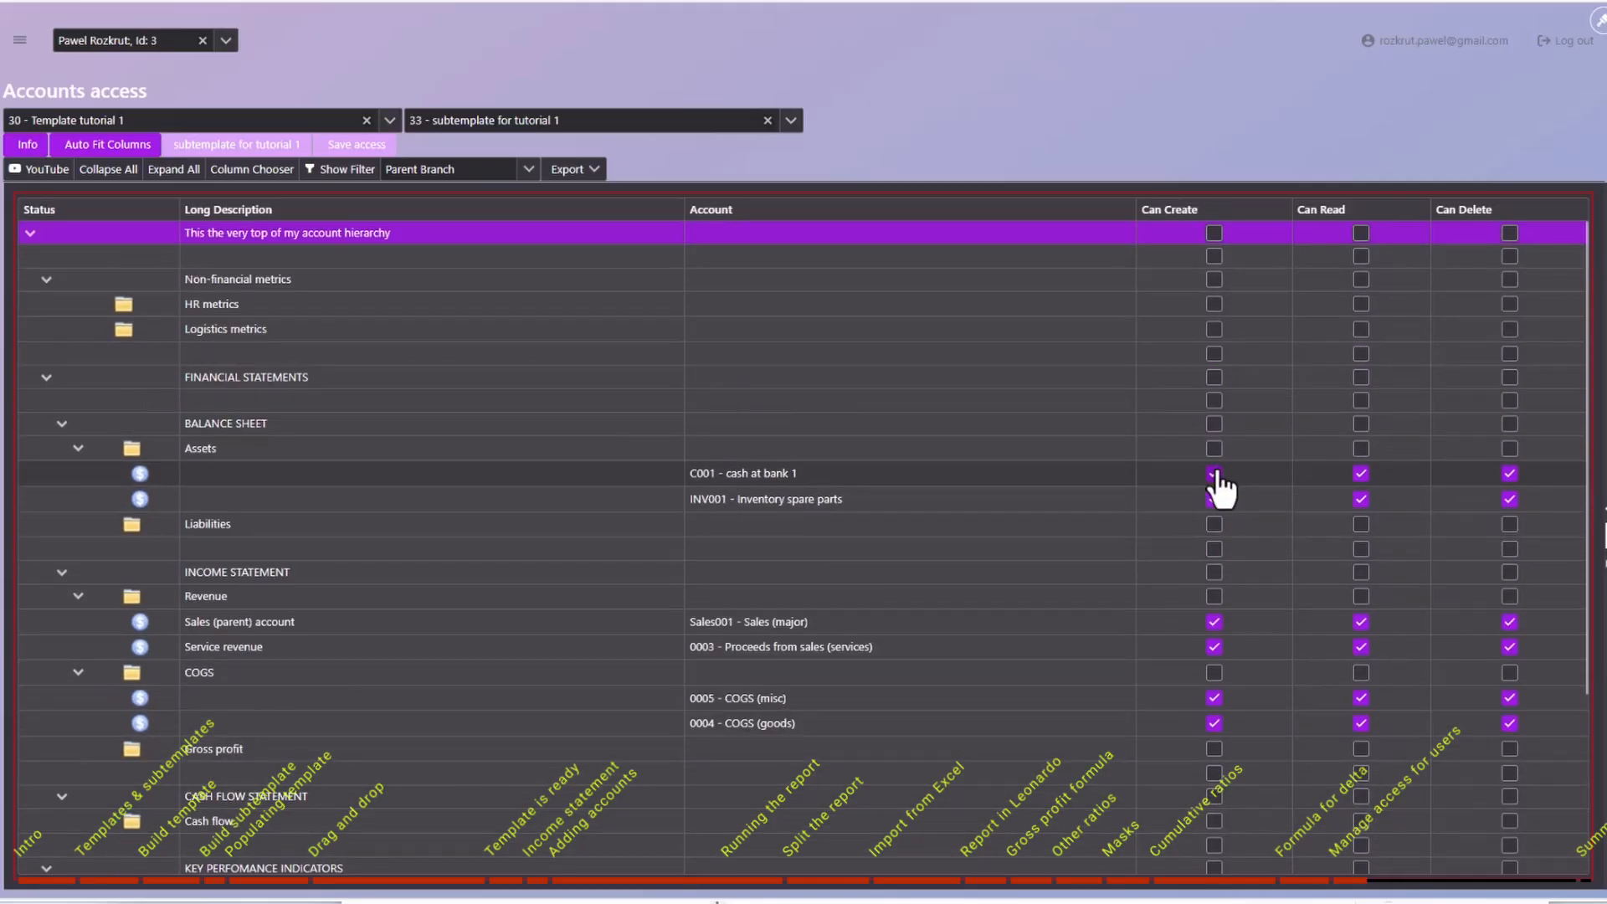
left_click(1053, 474)
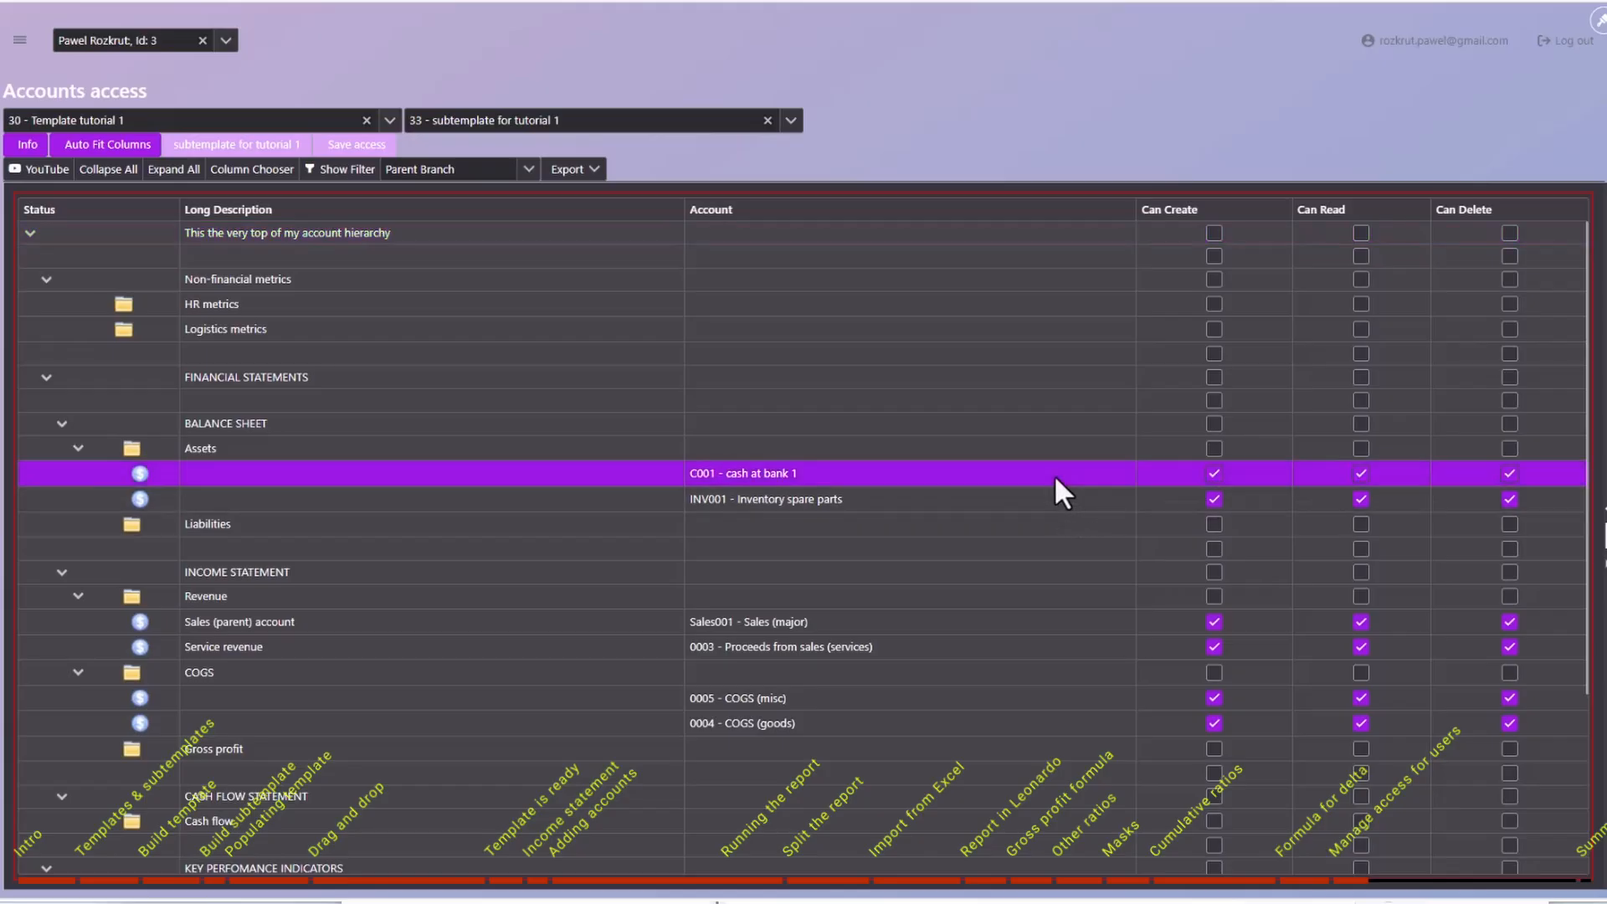
left_click(1033, 497)
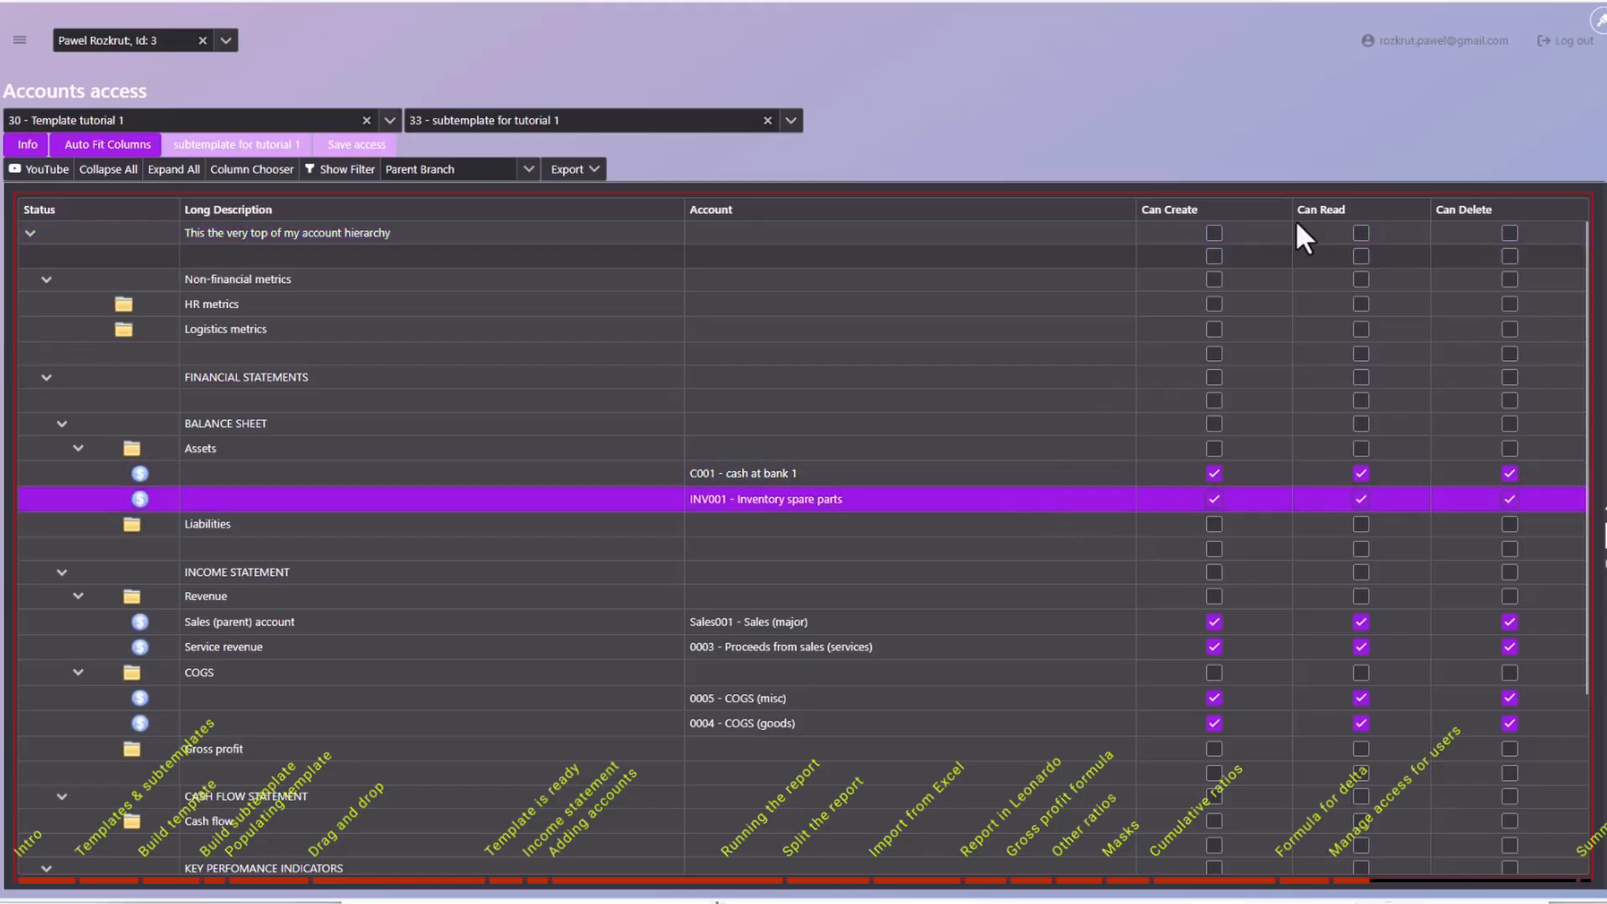
Clear the Can Create right for the whole account hierarchy from its top node, checking the node by collapsing and re-expanding it.
left_click(1215, 233)
left_click(1215, 234)
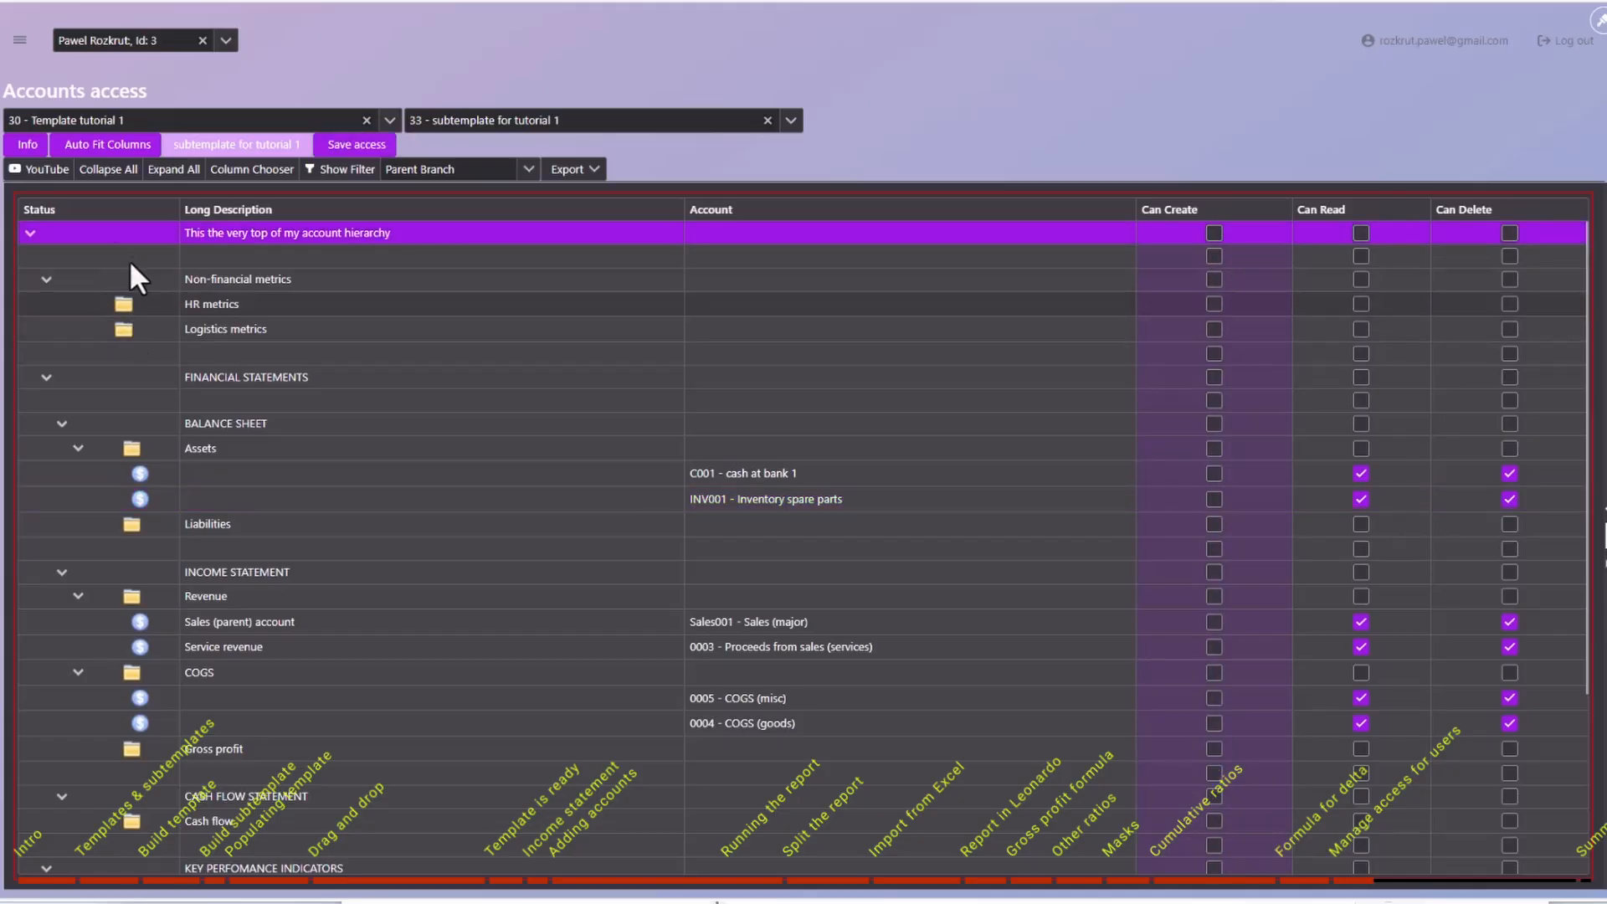
left_click(30, 234)
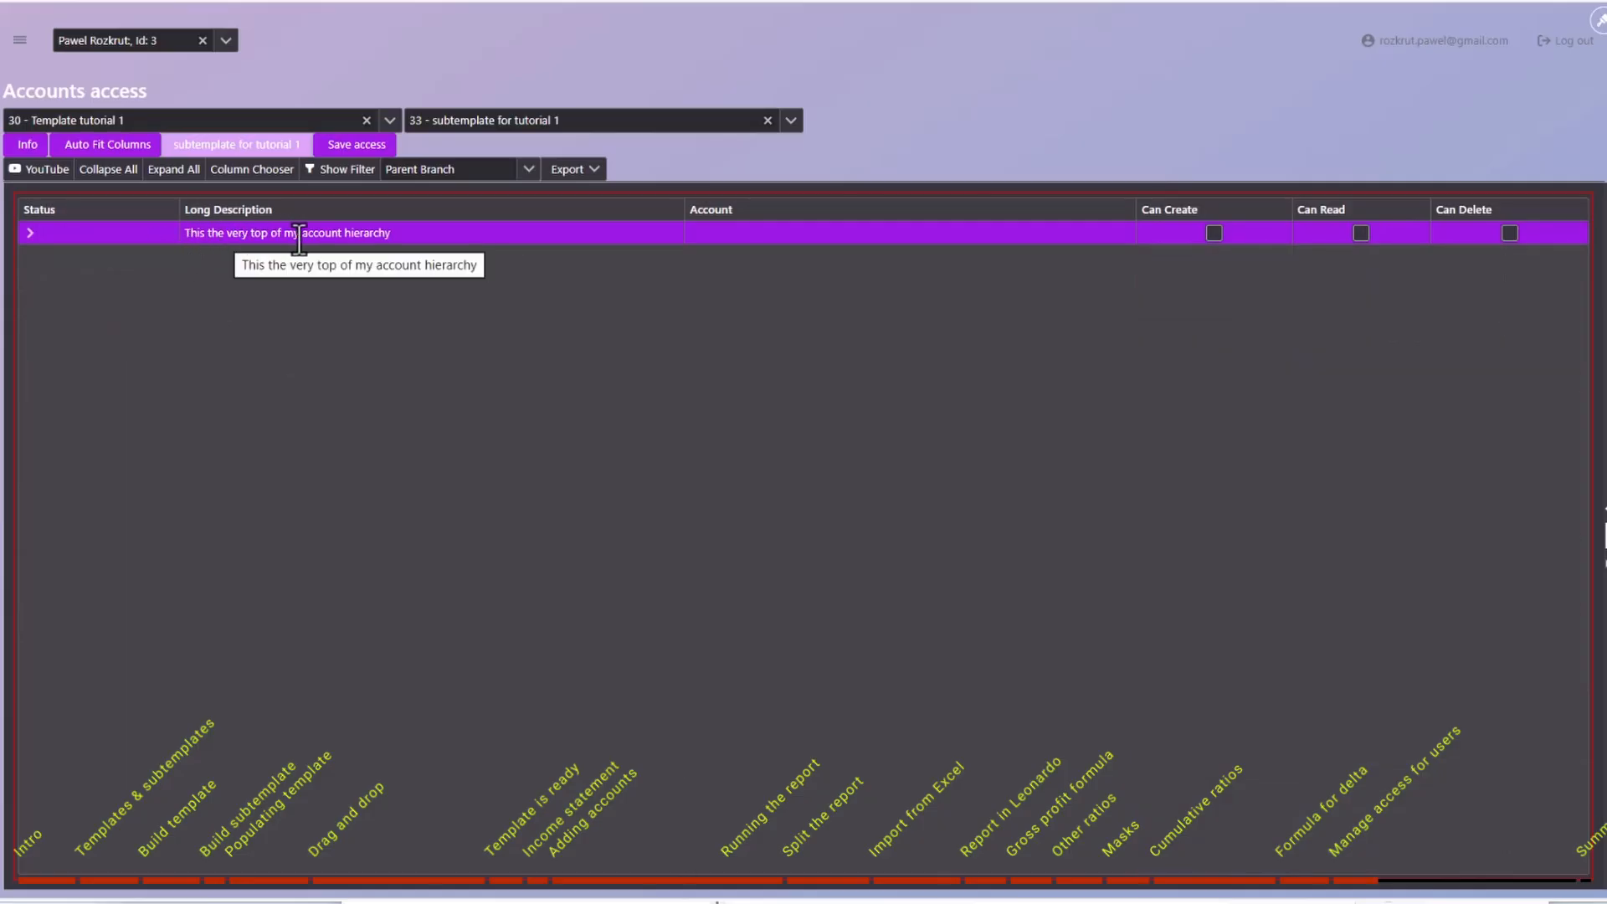
left_click(30, 235)
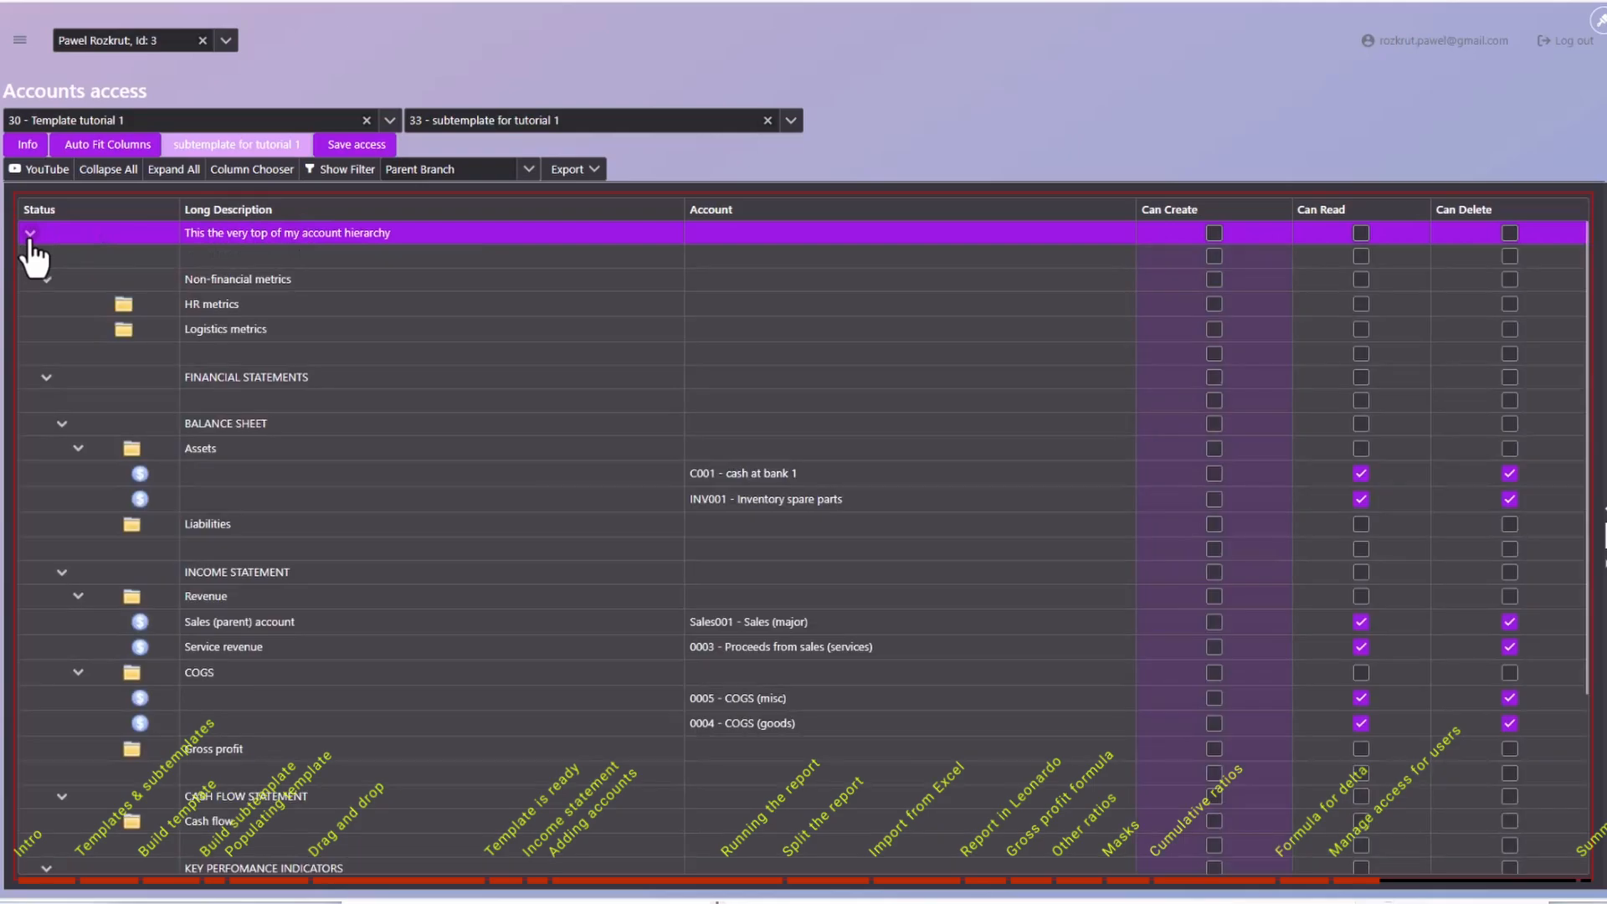
Clear the Can Read and Can Delete rights for every account from the top node of the hierarchy.
left_click(1361, 234)
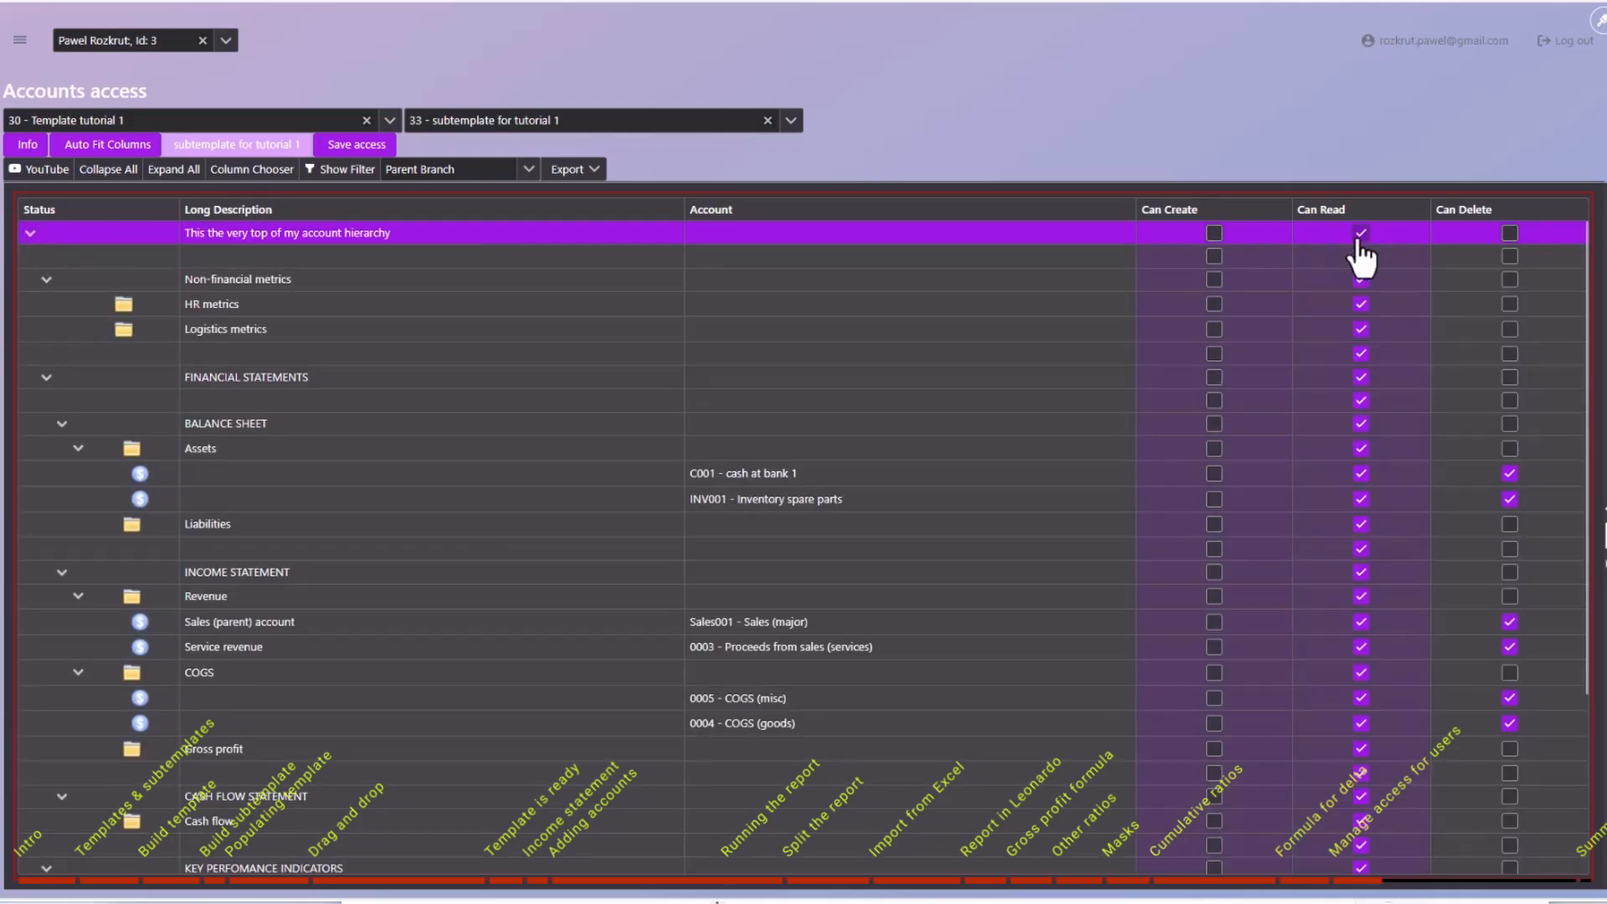
left_click(1361, 235)
left_click(1510, 234)
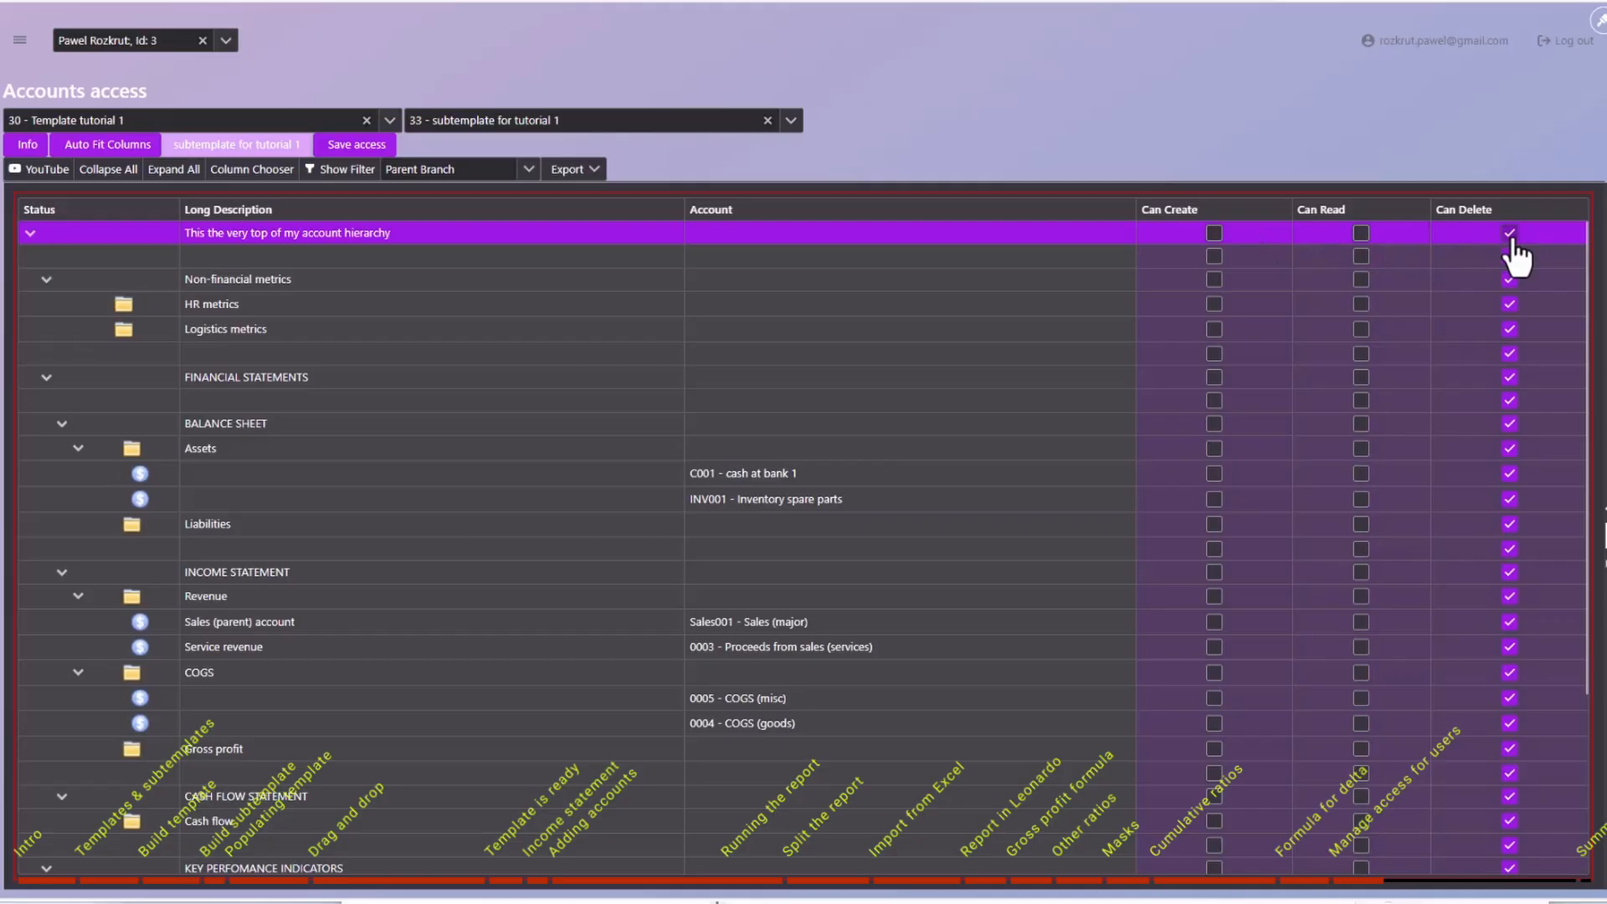
left_click(1511, 235)
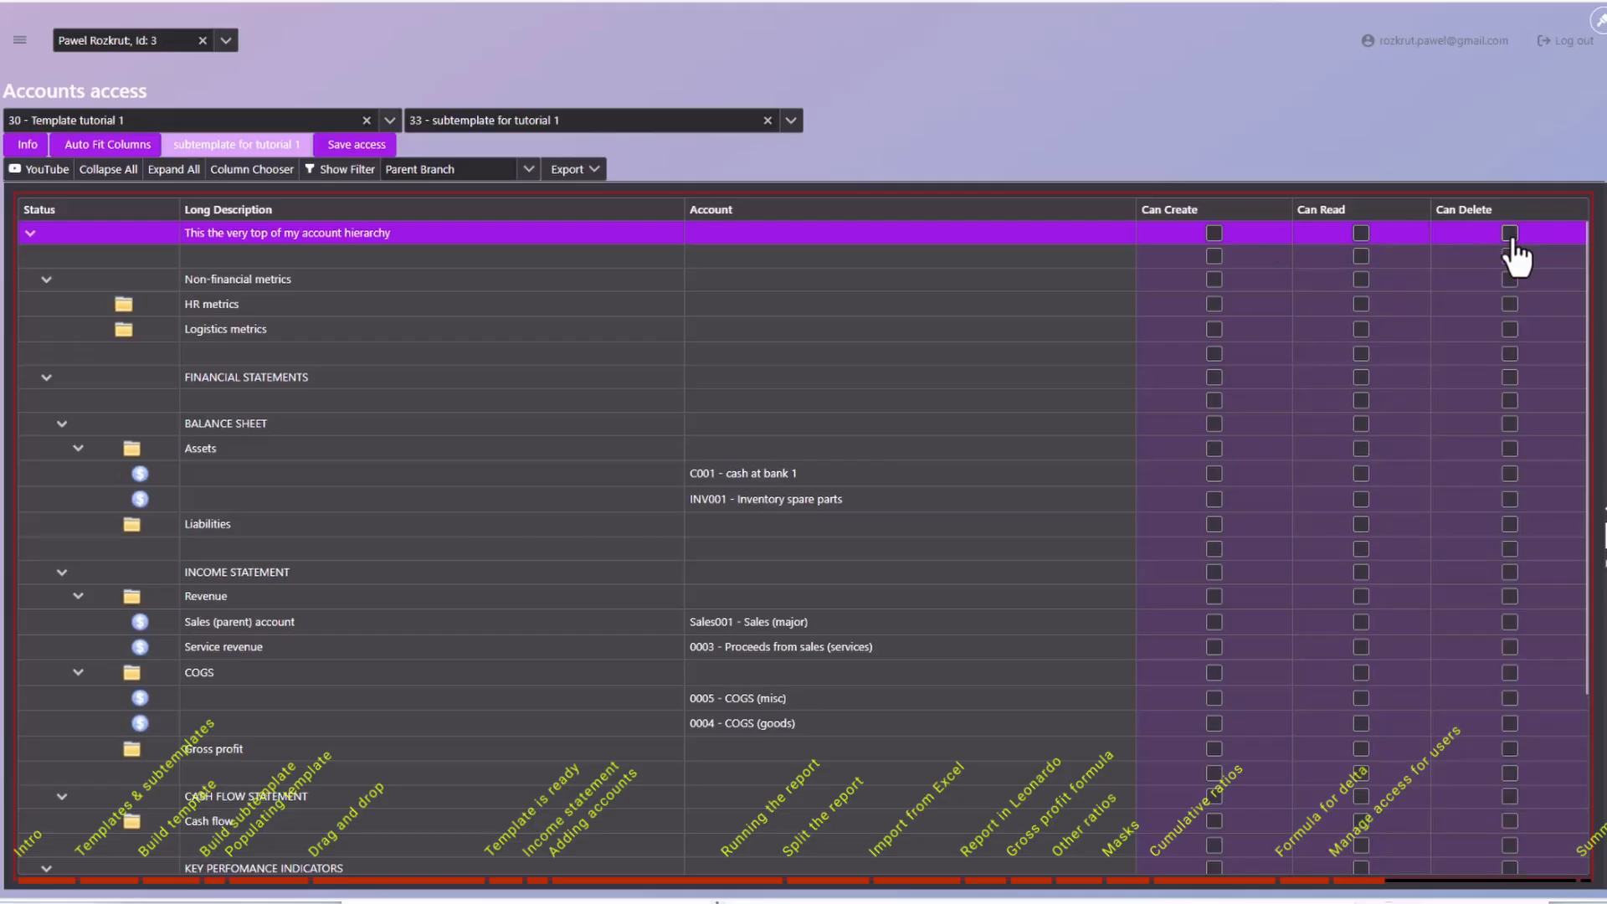
Try granting and revoking Can Delete, Can Read and Can Create for the entire hierarchy from its top node.
left_click(1510, 234)
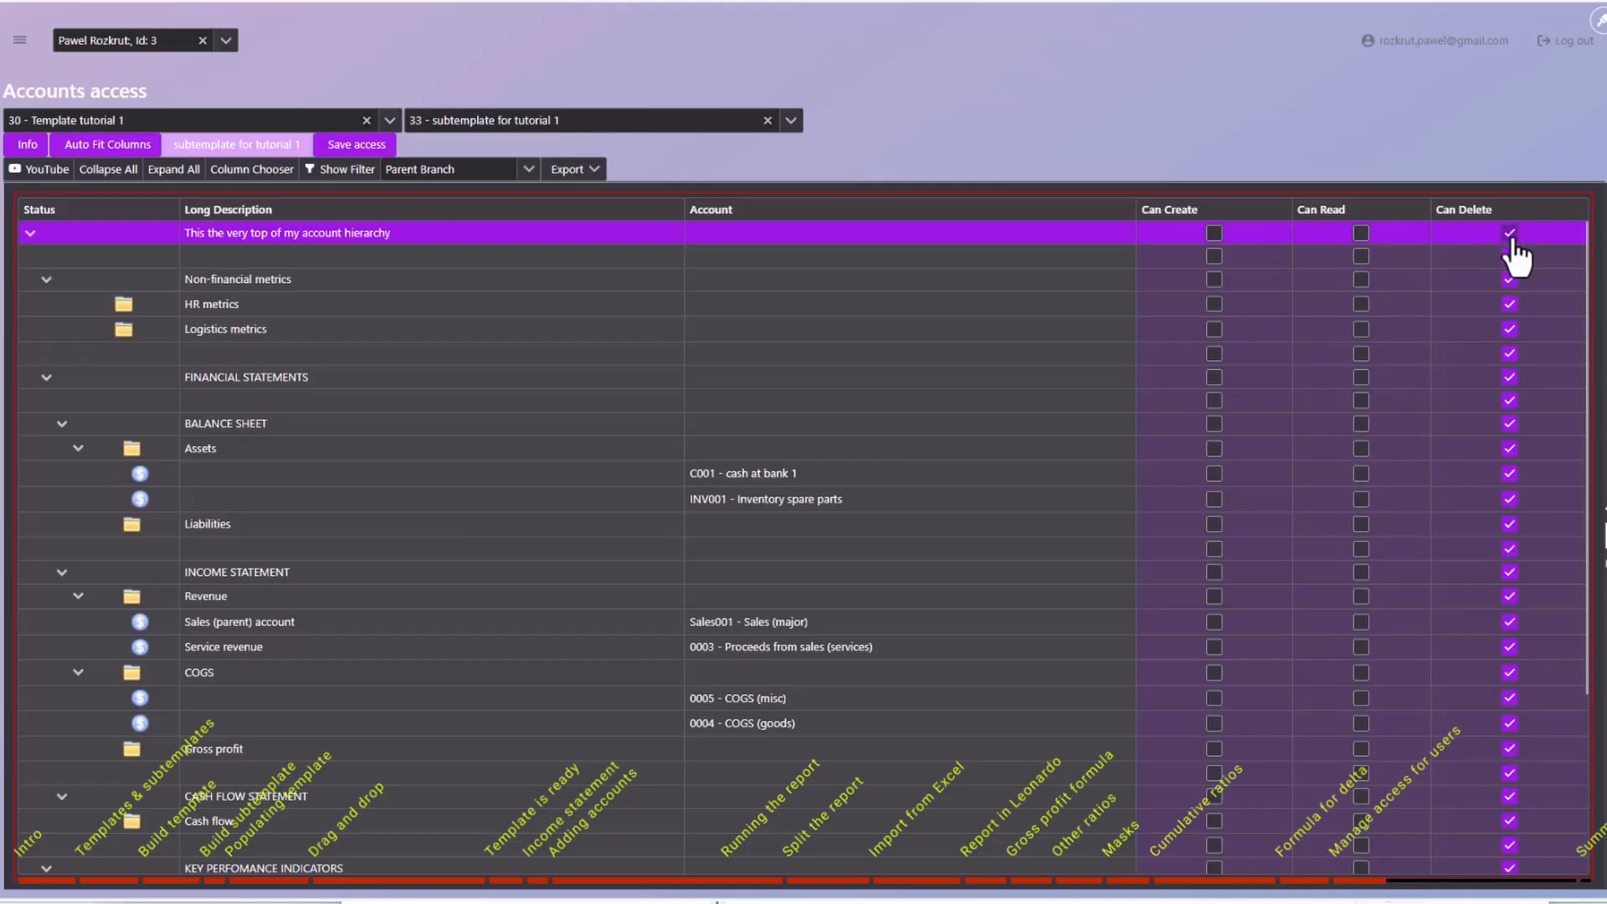
left_click(1510, 236)
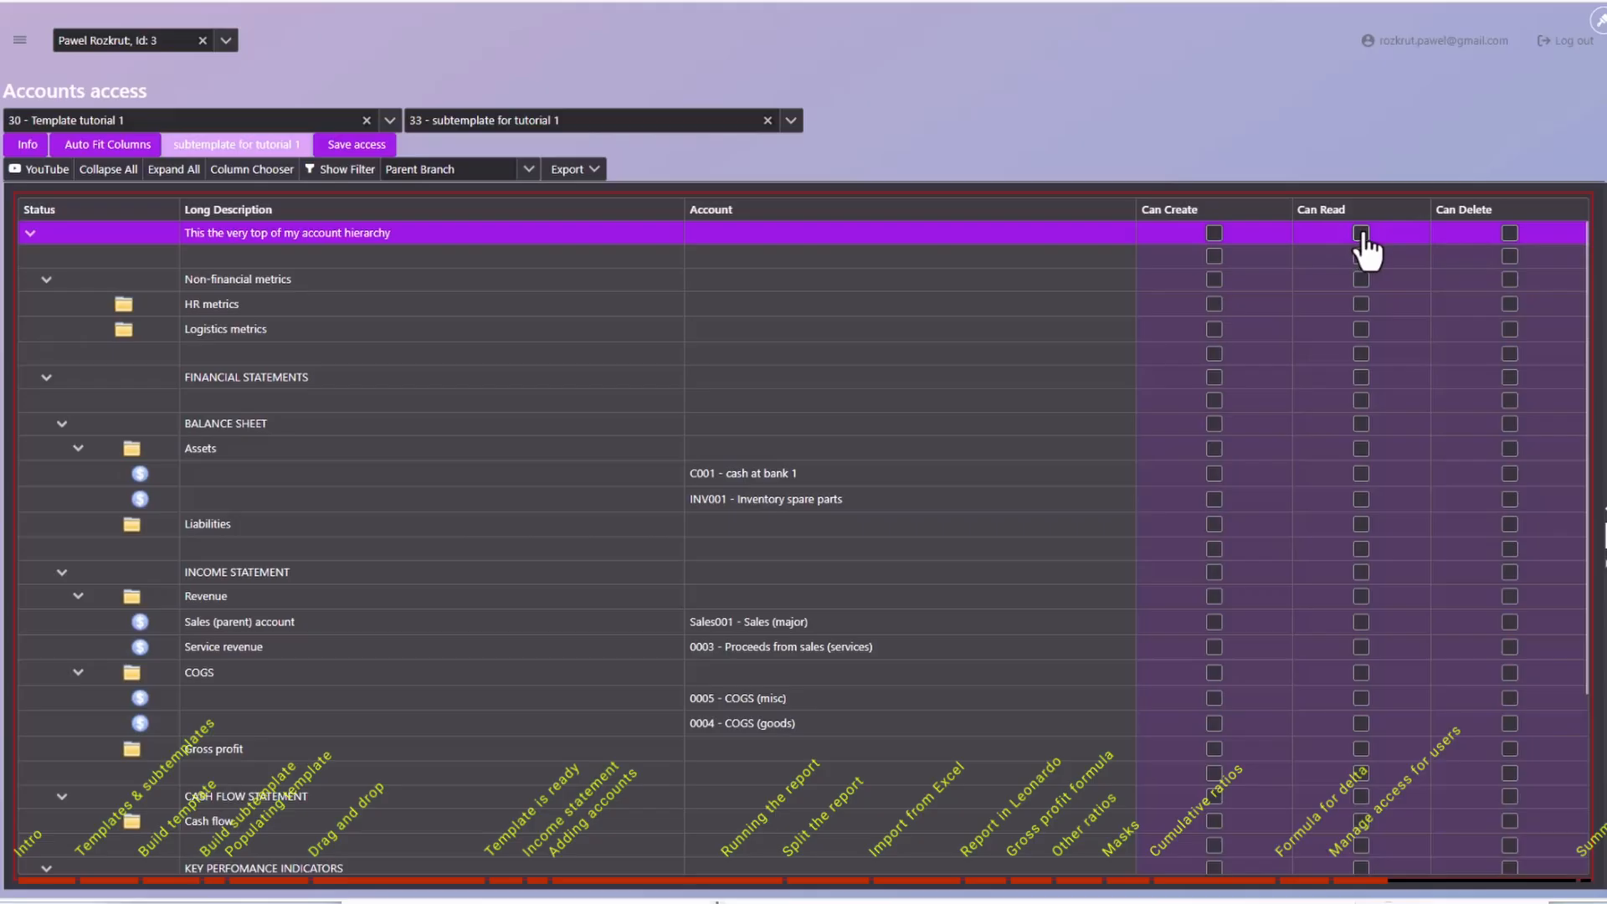
left_click(1362, 236)
left_click(1361, 235)
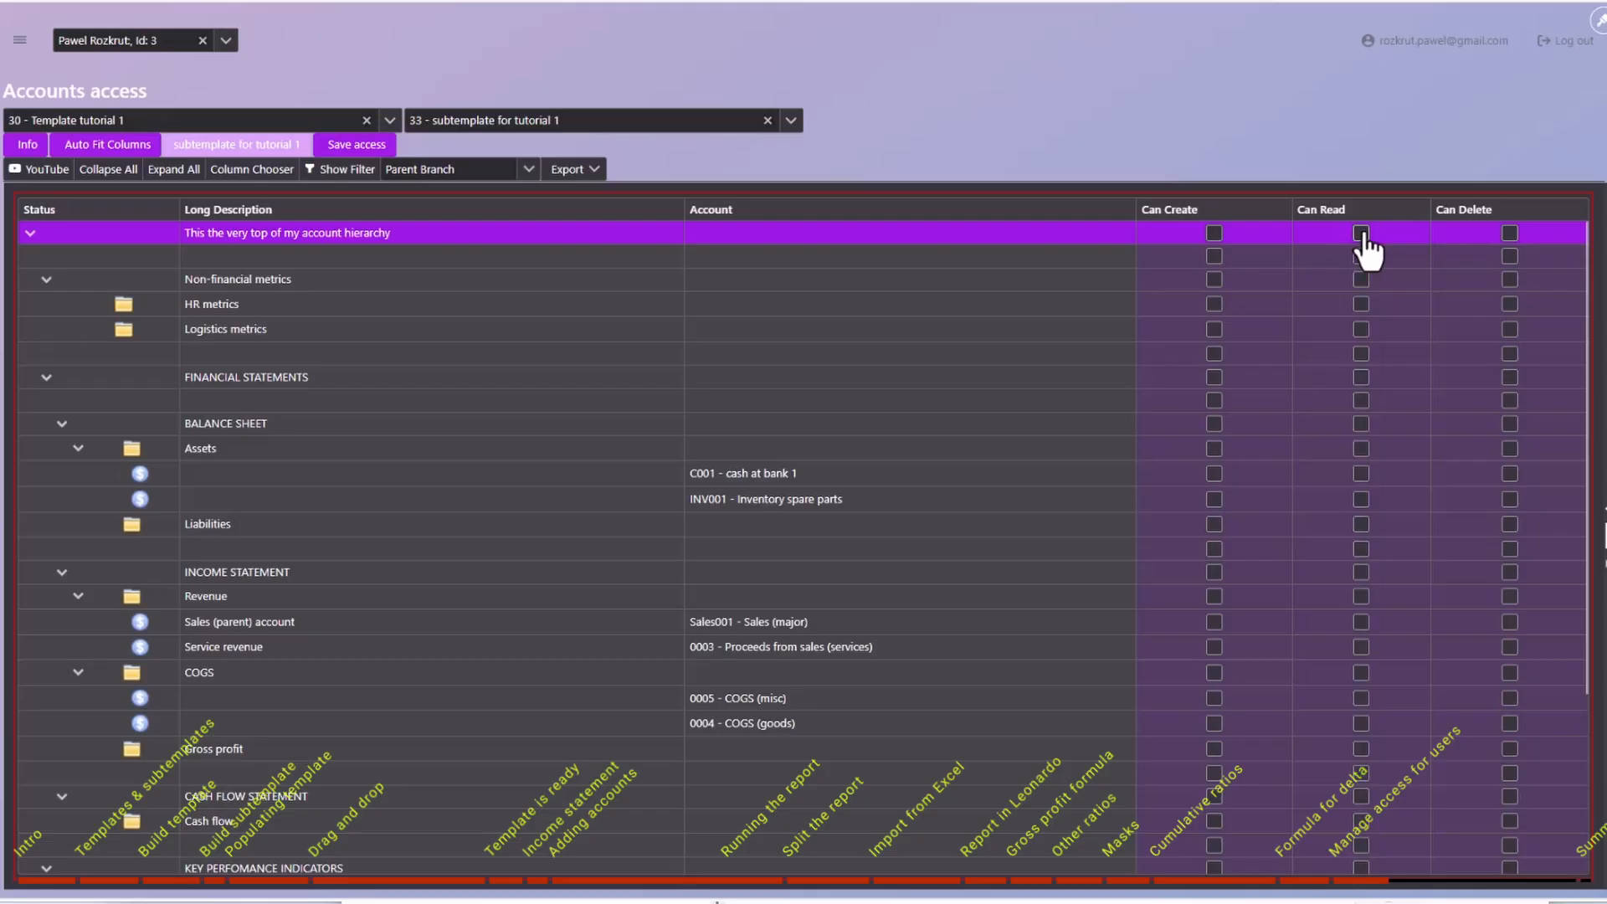
left_click(1214, 235)
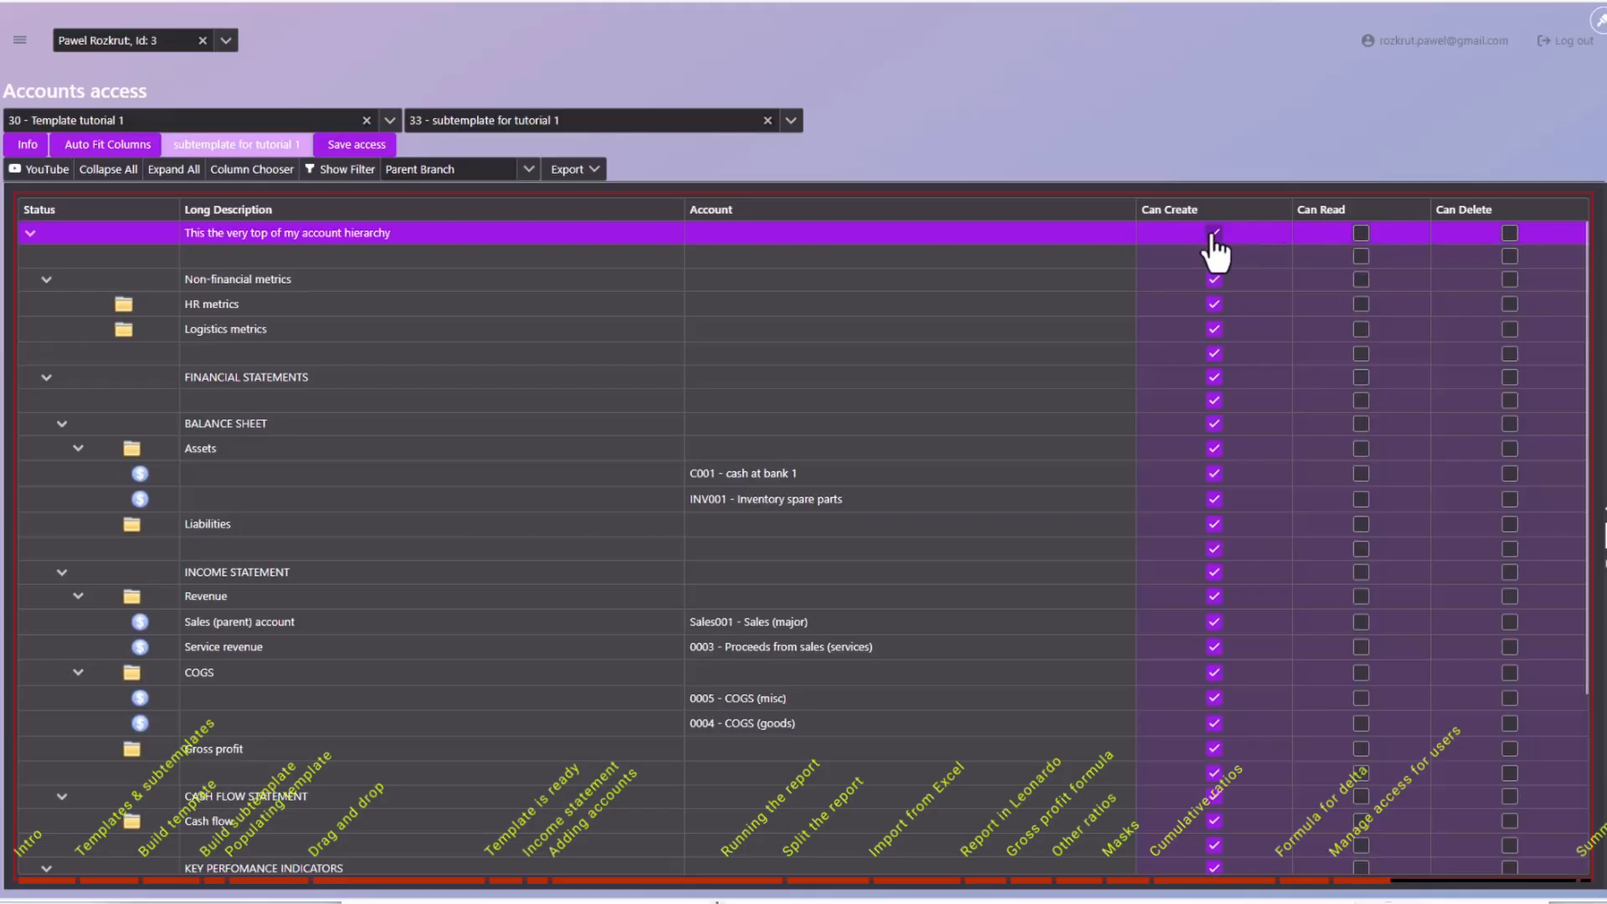
left_click(1214, 235)
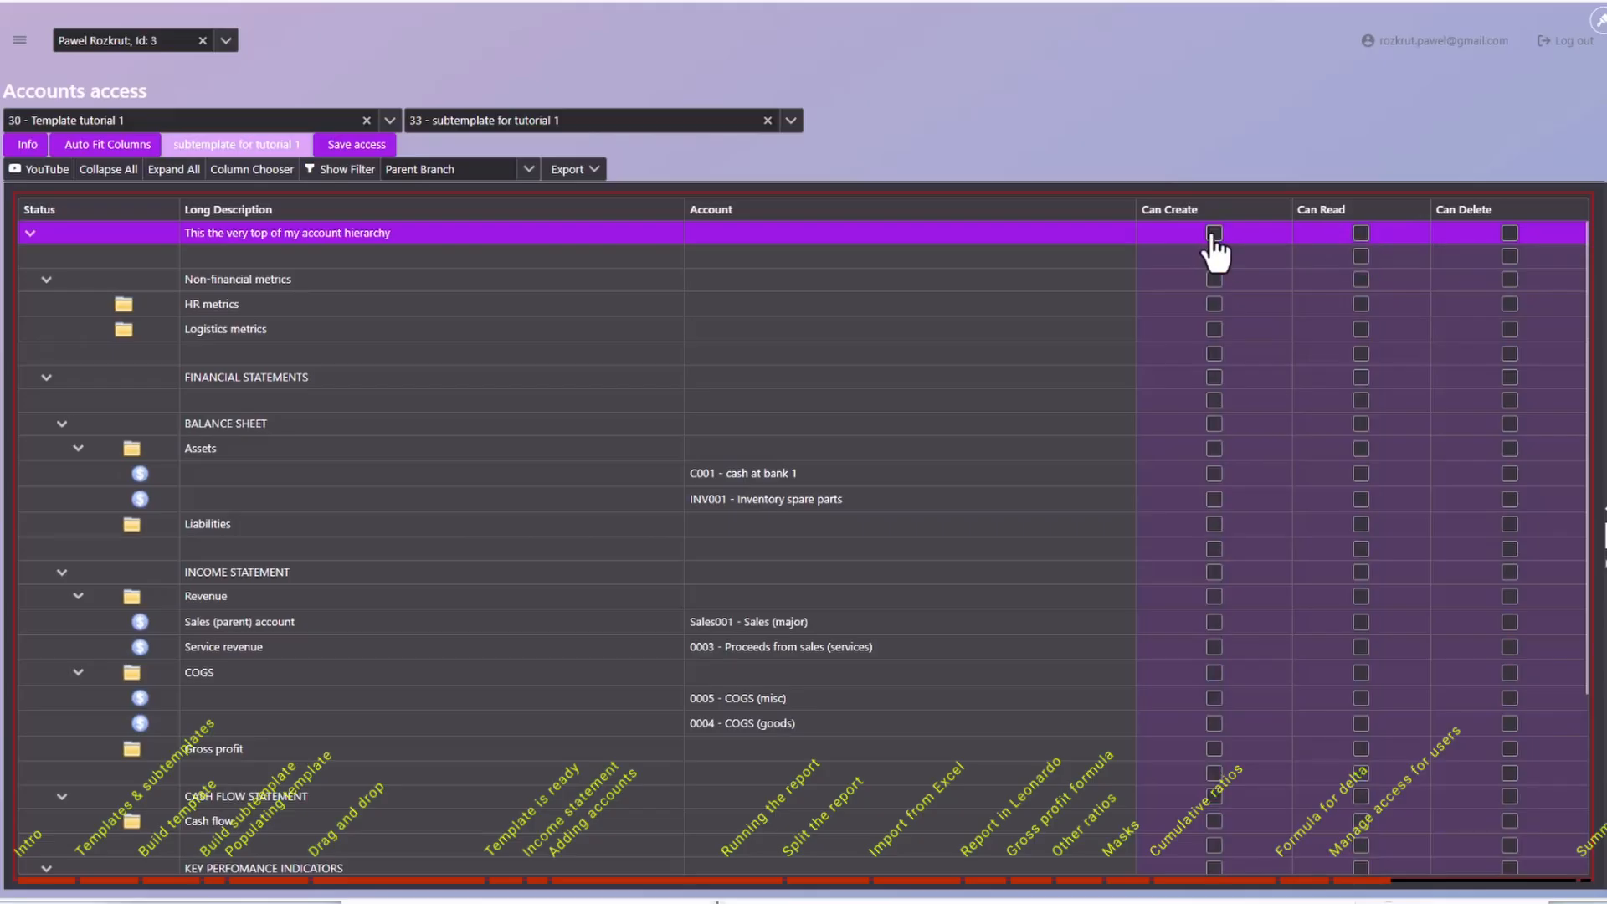
Try granting and revoking Can Create for only the BALANCE SHEET and INCOME STATEMENT branches.
left_click(1214, 425)
left_click(1213, 426)
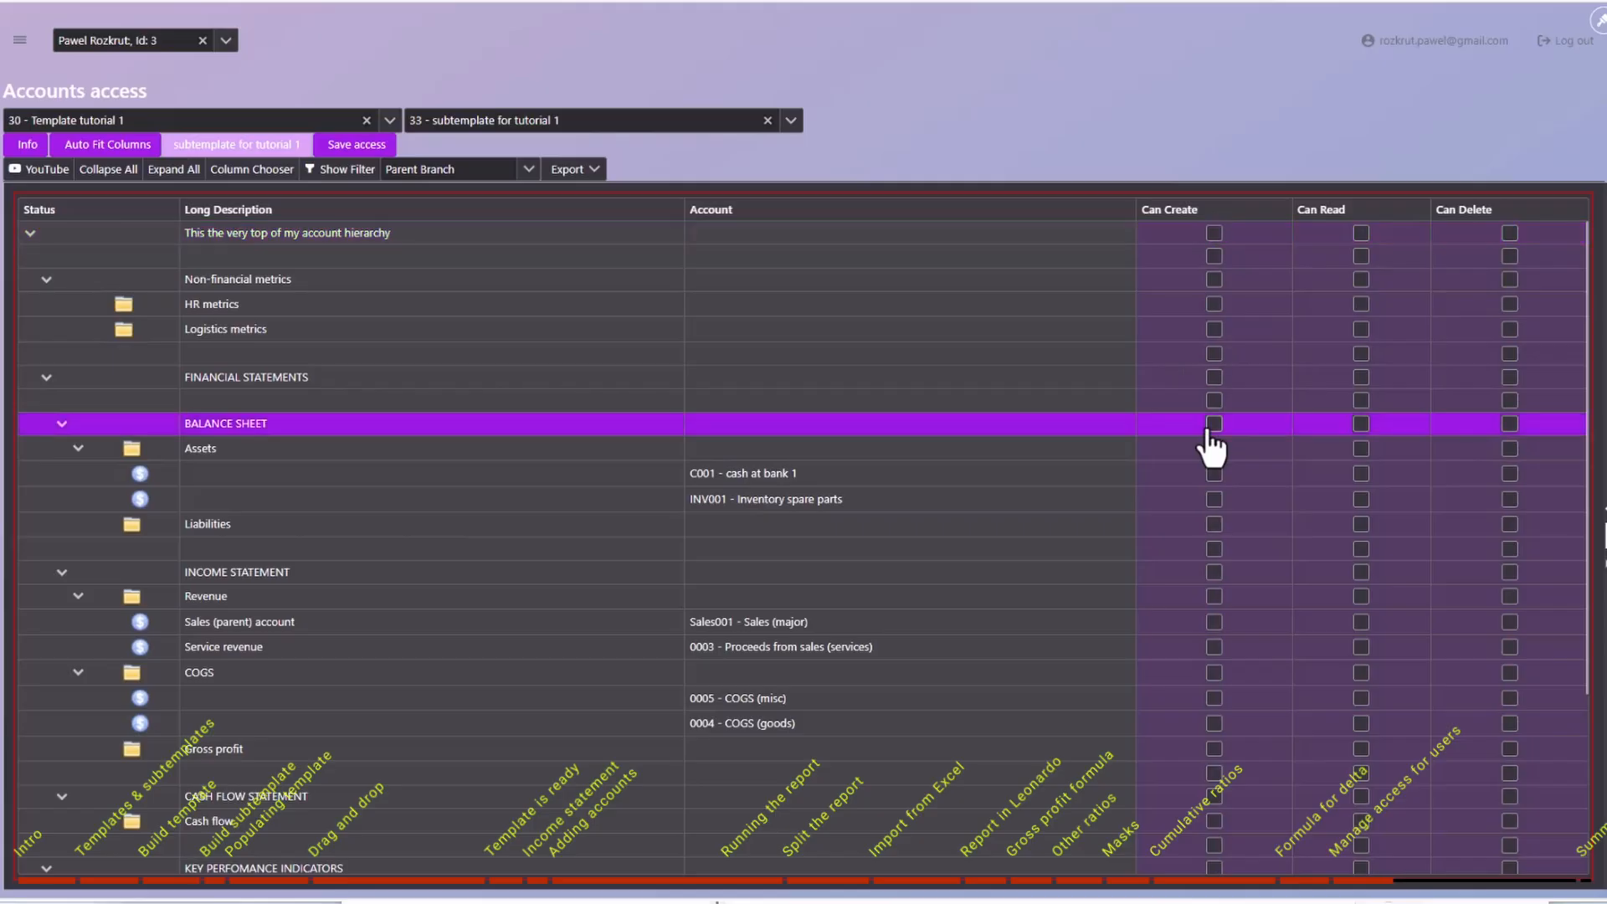
left_click(1221, 579)
left_click(1214, 576)
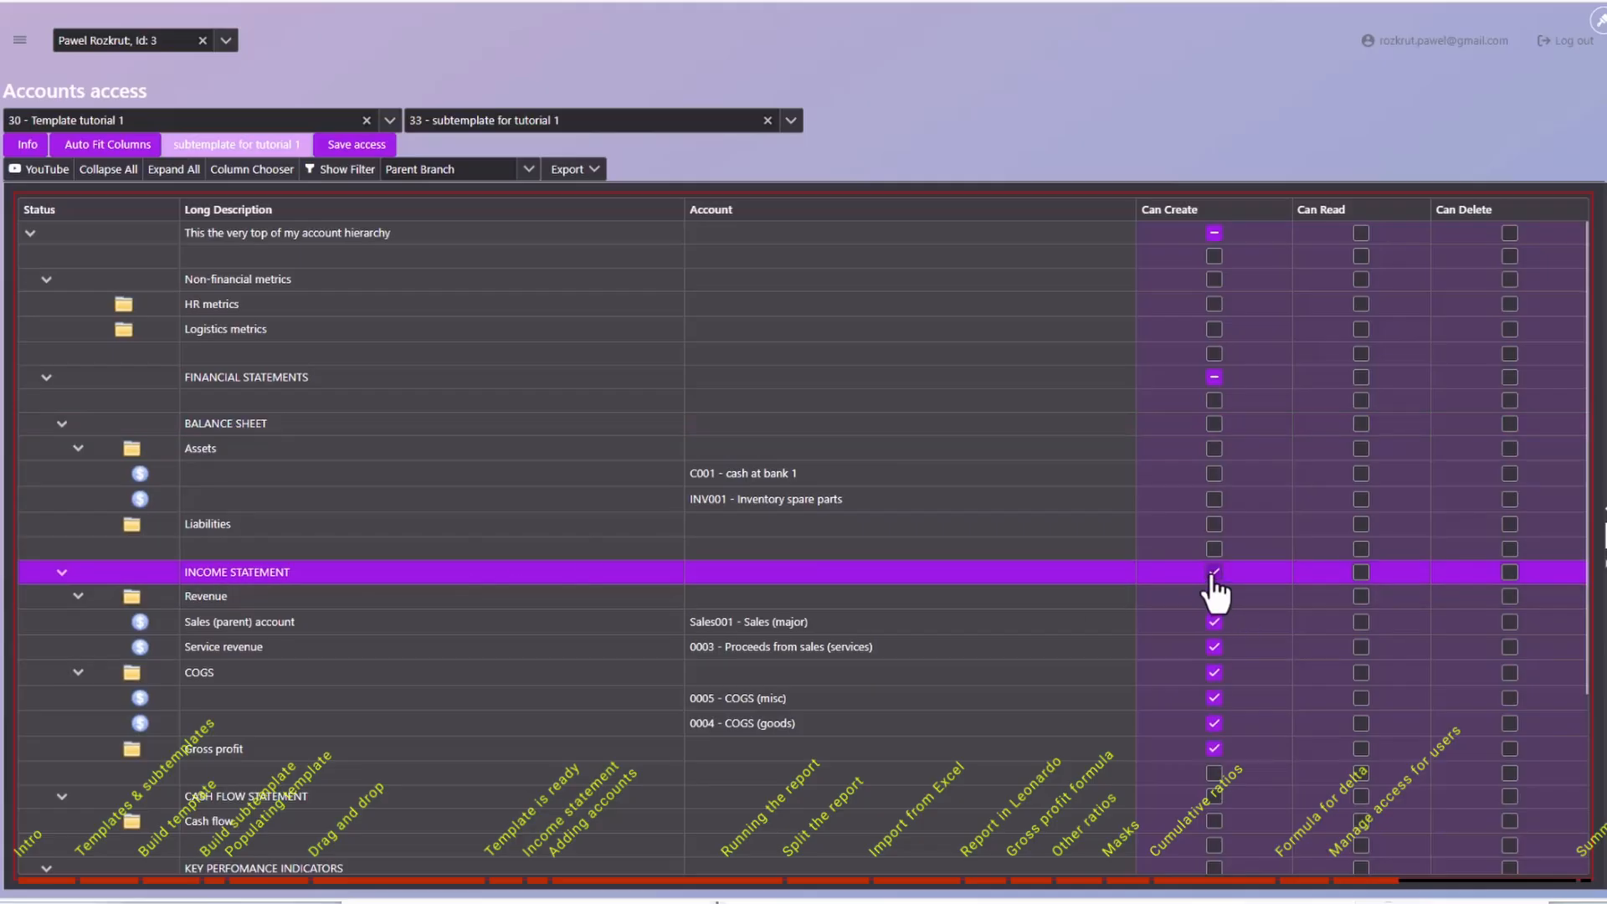
left_click(1213, 574)
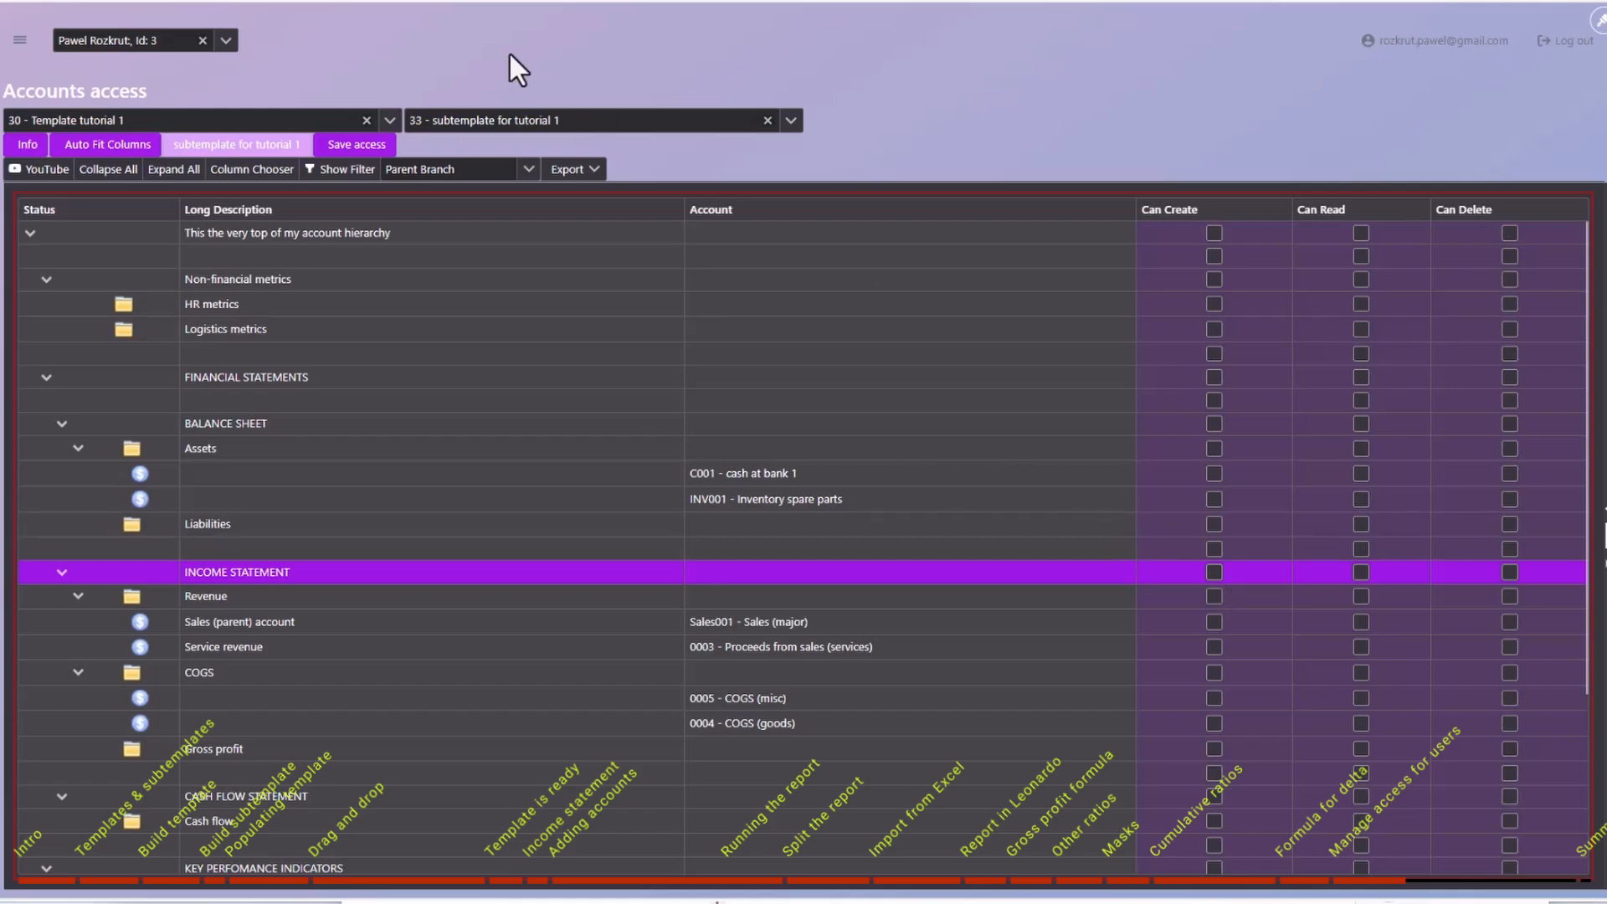
Switch to the second listed person and grant Can Read for the whole account hierarchy.
left_click(225, 40)
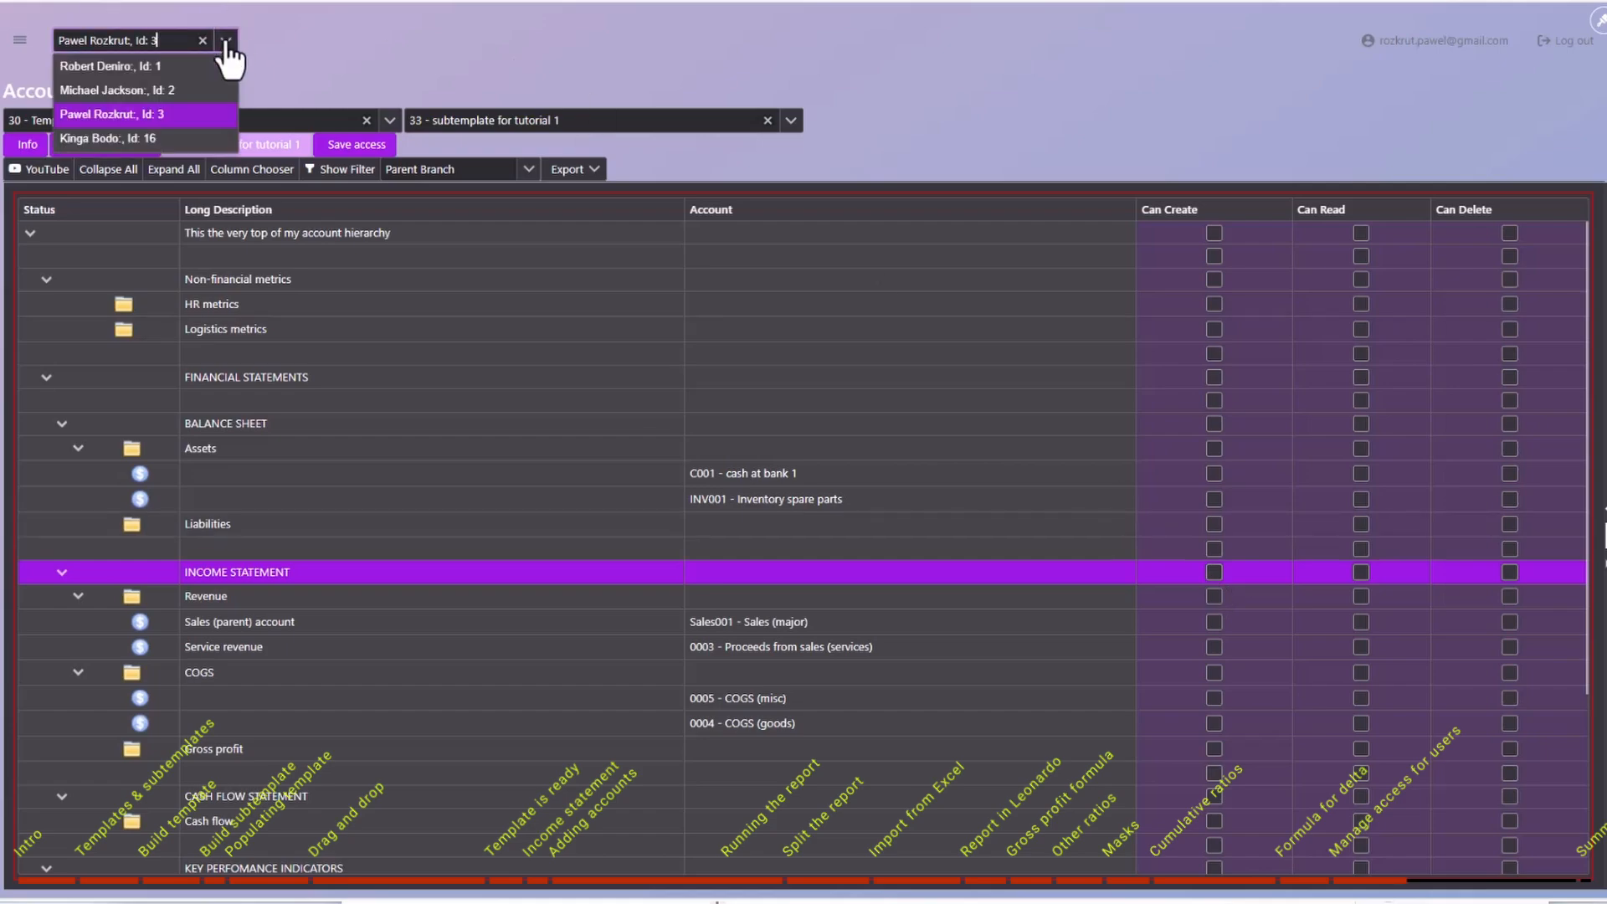
left_click(157, 90)
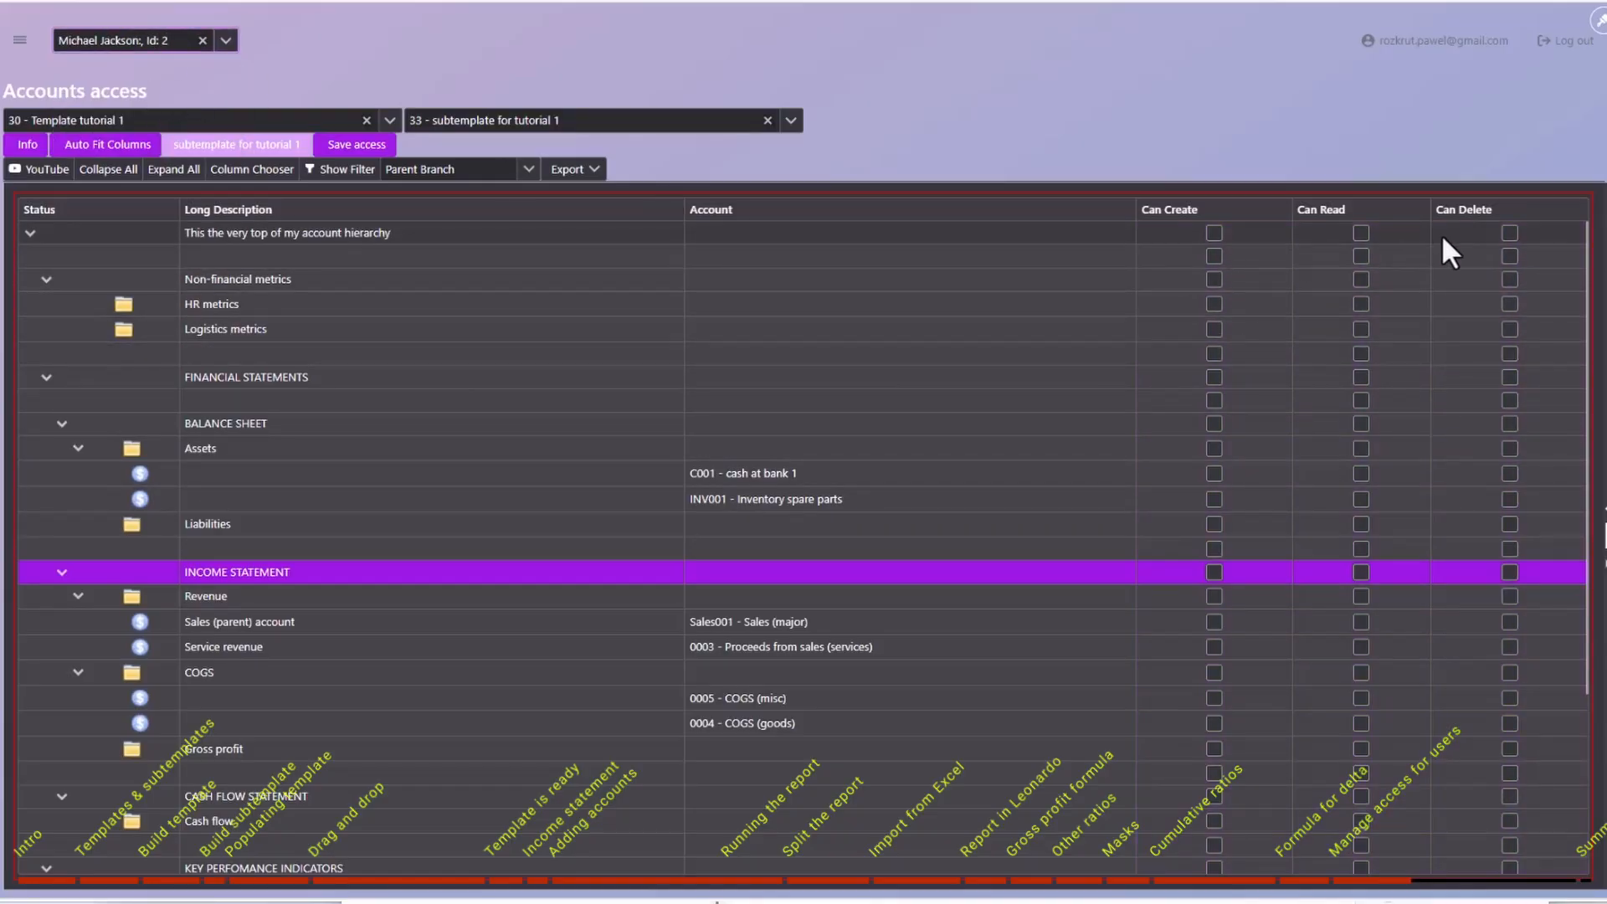
left_click(1360, 234)
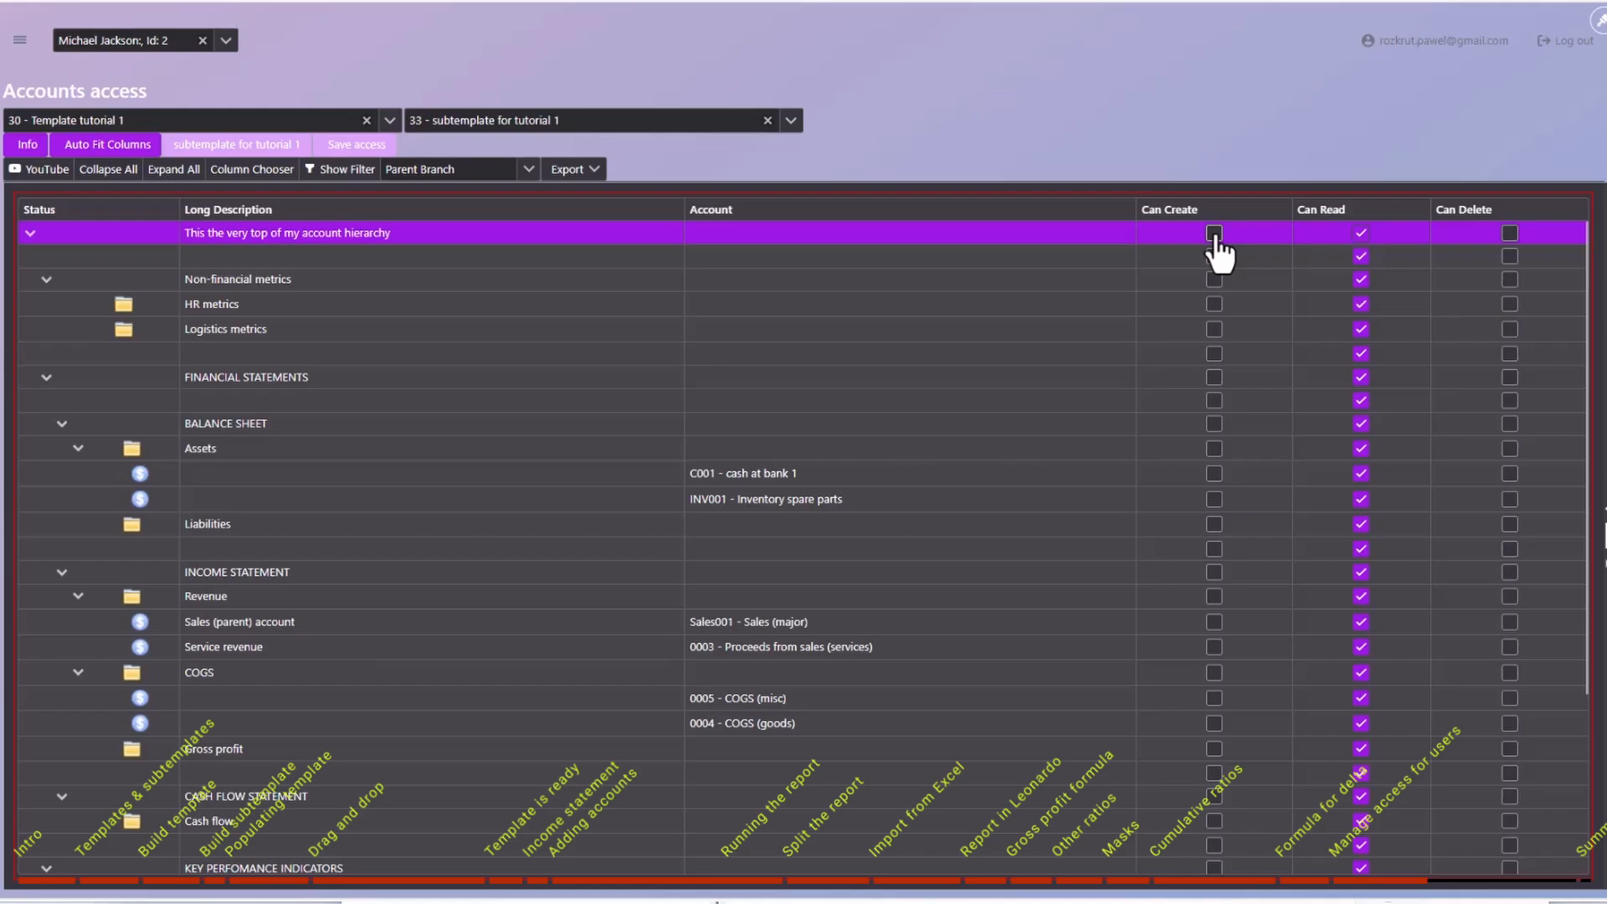
Toggle Can Delete on and off for the top node and clear the second person's Can Read right throughout the hierarchy.
left_click(1510, 234)
left_click(1511, 234)
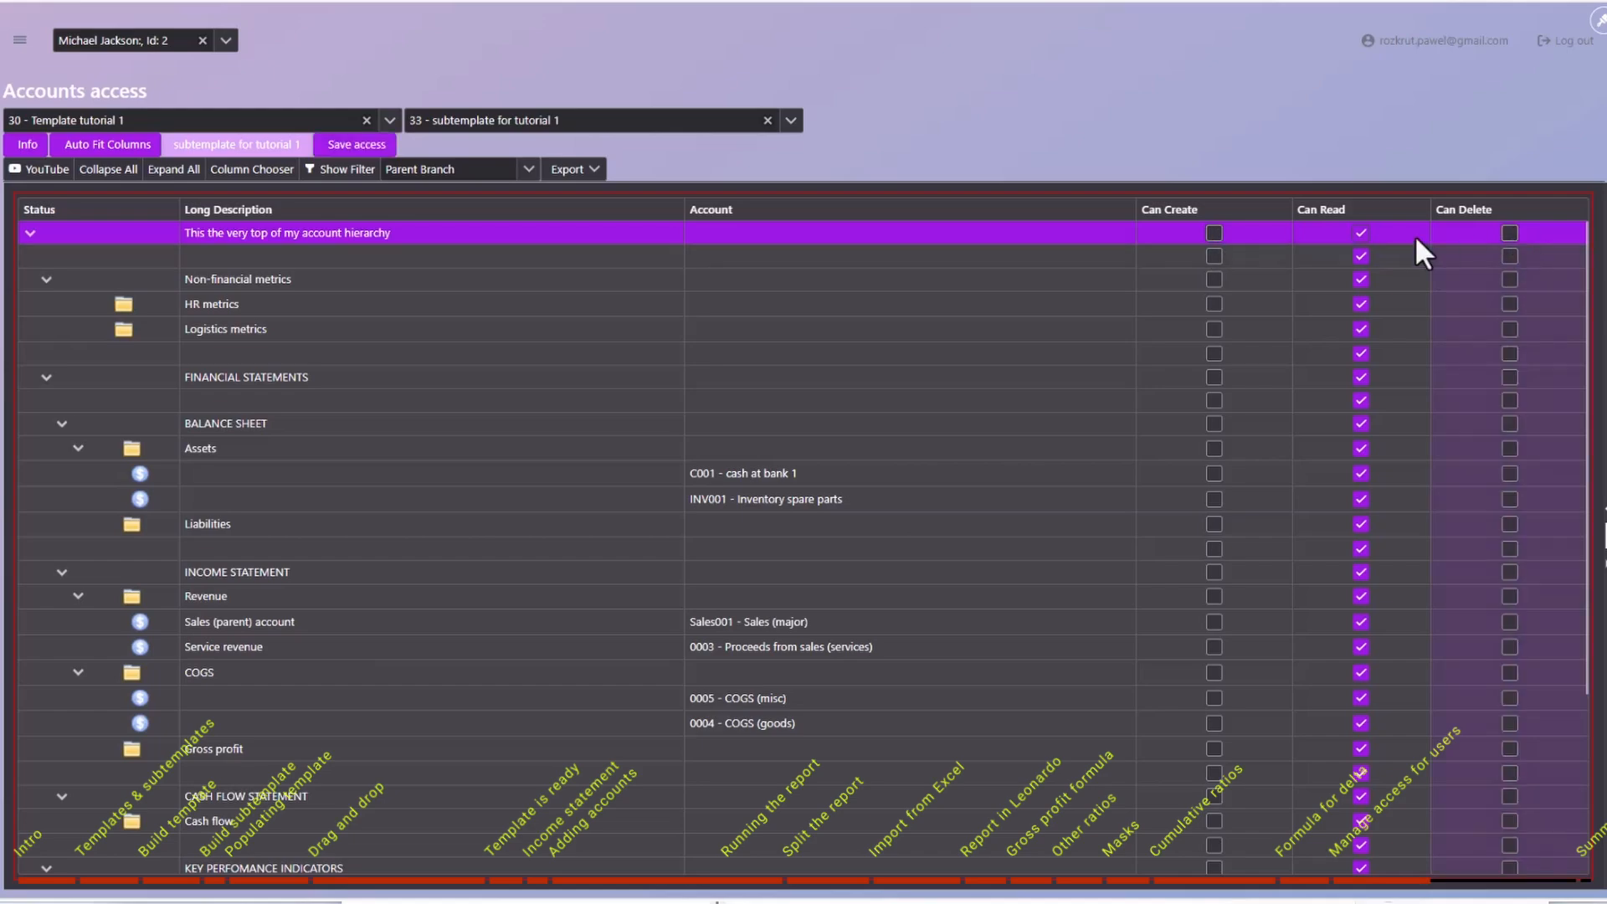
left_click(1361, 234)
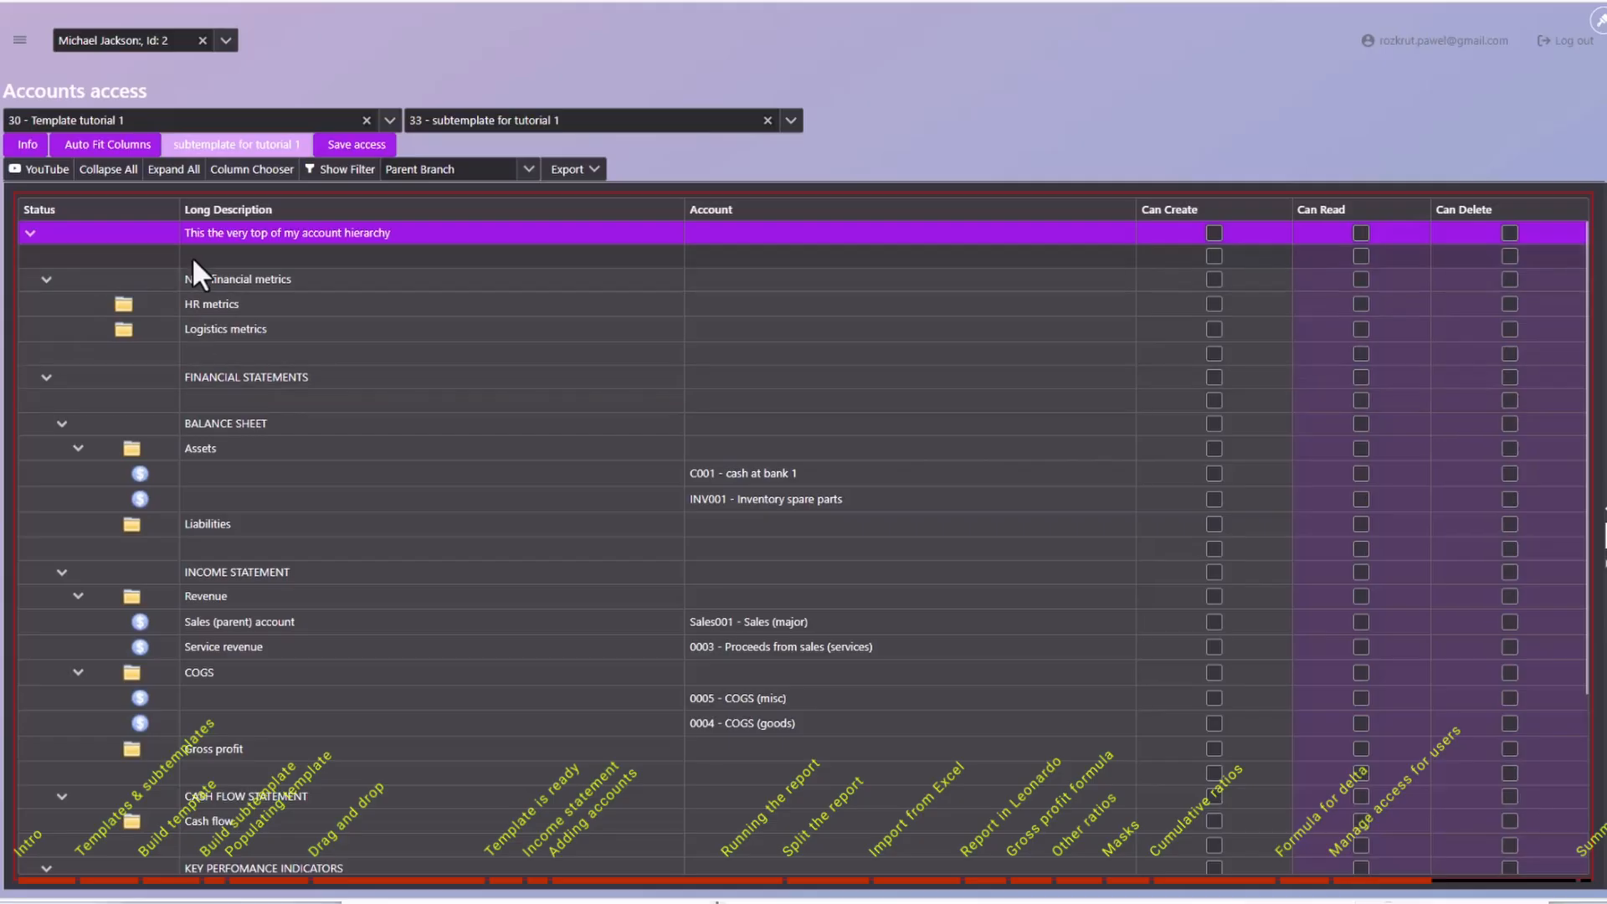
Collapse the entire account hierarchy down to its top node.
left_click(30, 233)
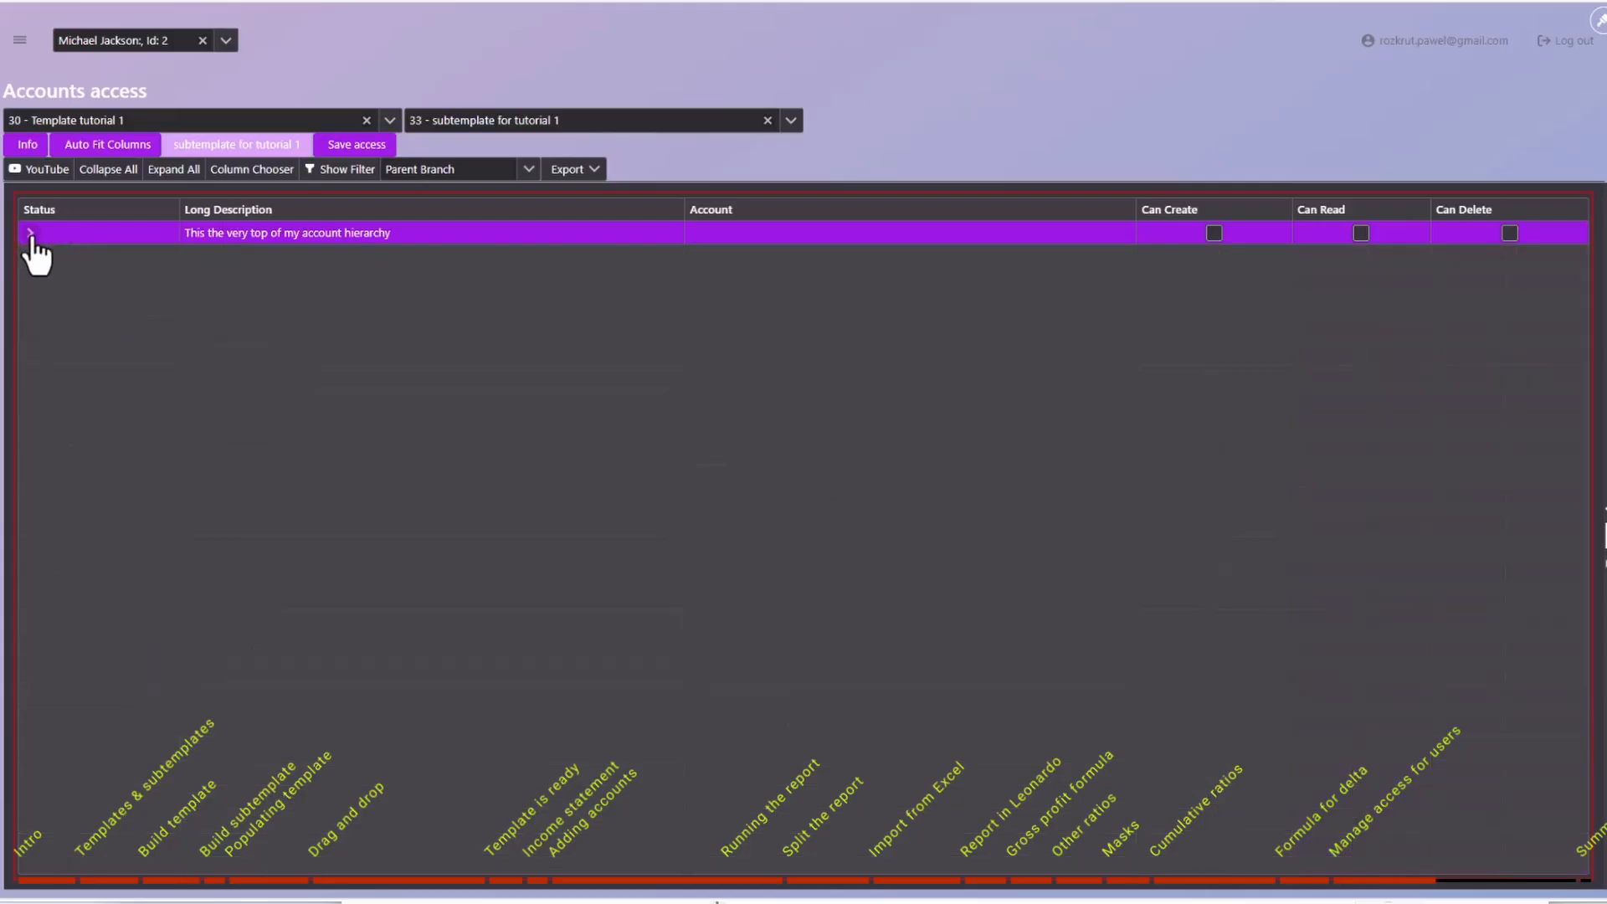
left_click(31, 234)
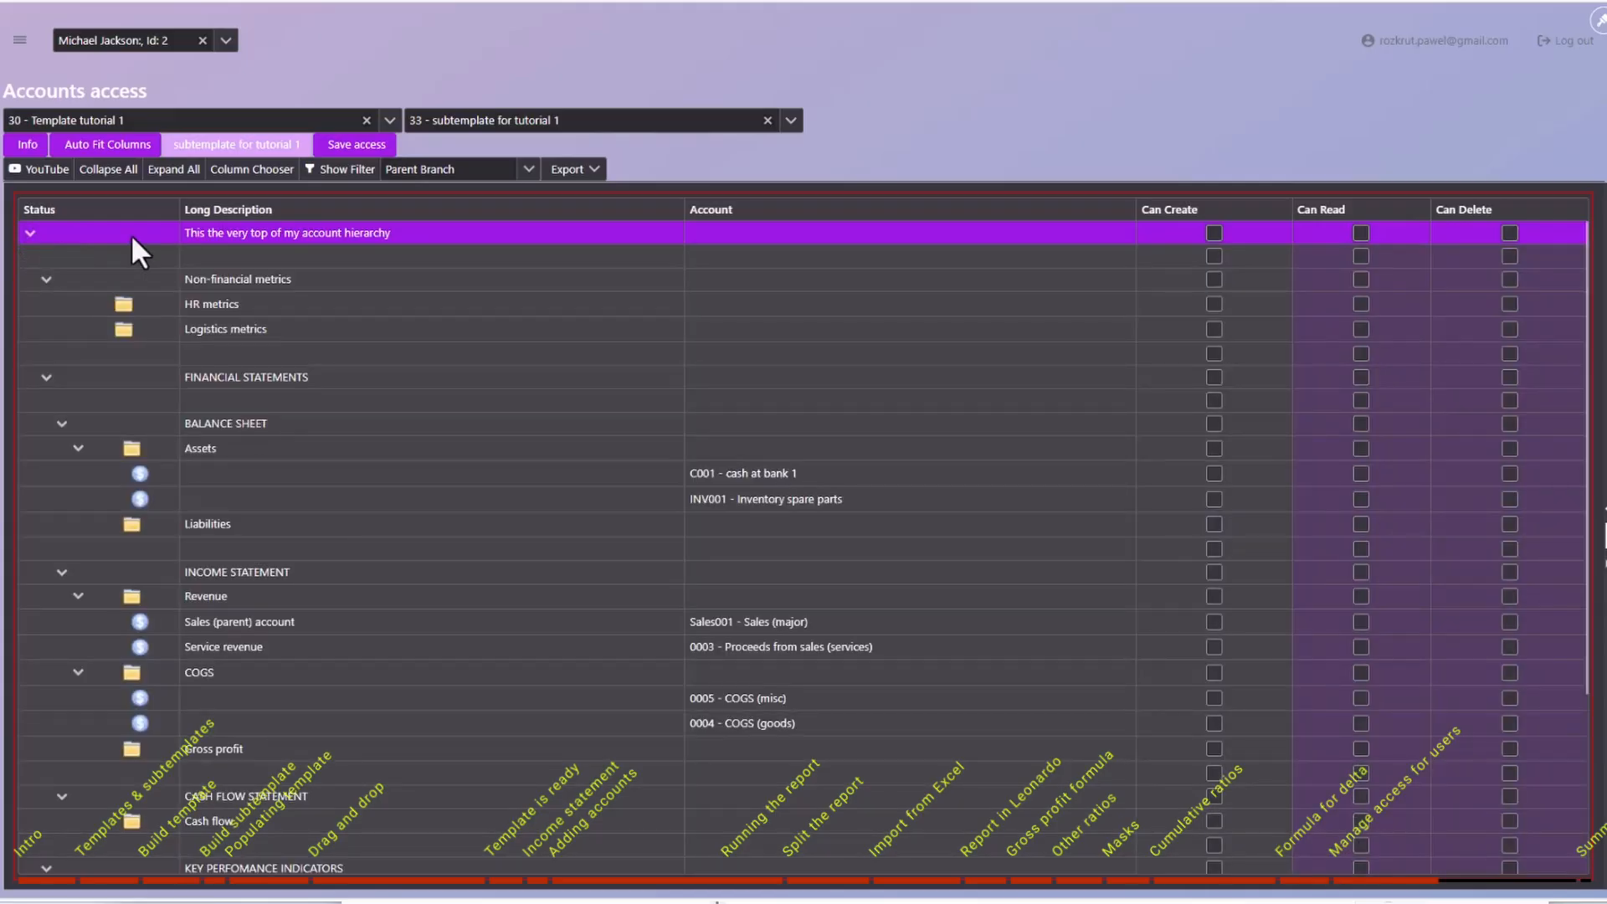
left_click(111, 173)
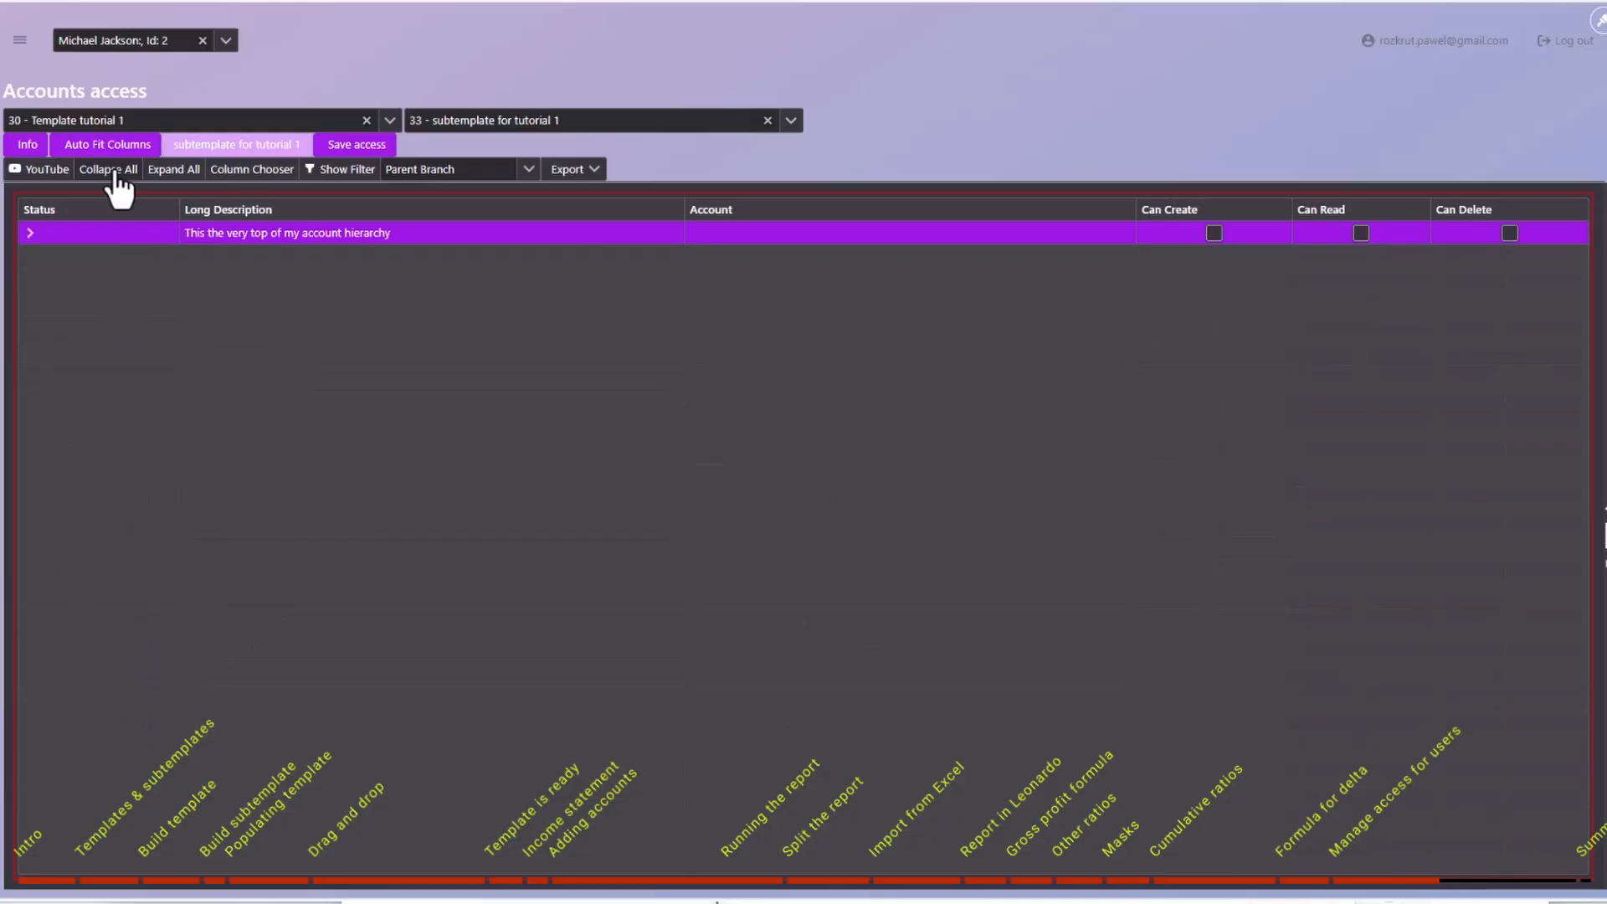
Expand the hierarchy's top node and its Non-financial metrics, FINANCIAL STATEMENTS and KEY PERFOMANCE INDICATORS branches.
left_click(30, 235)
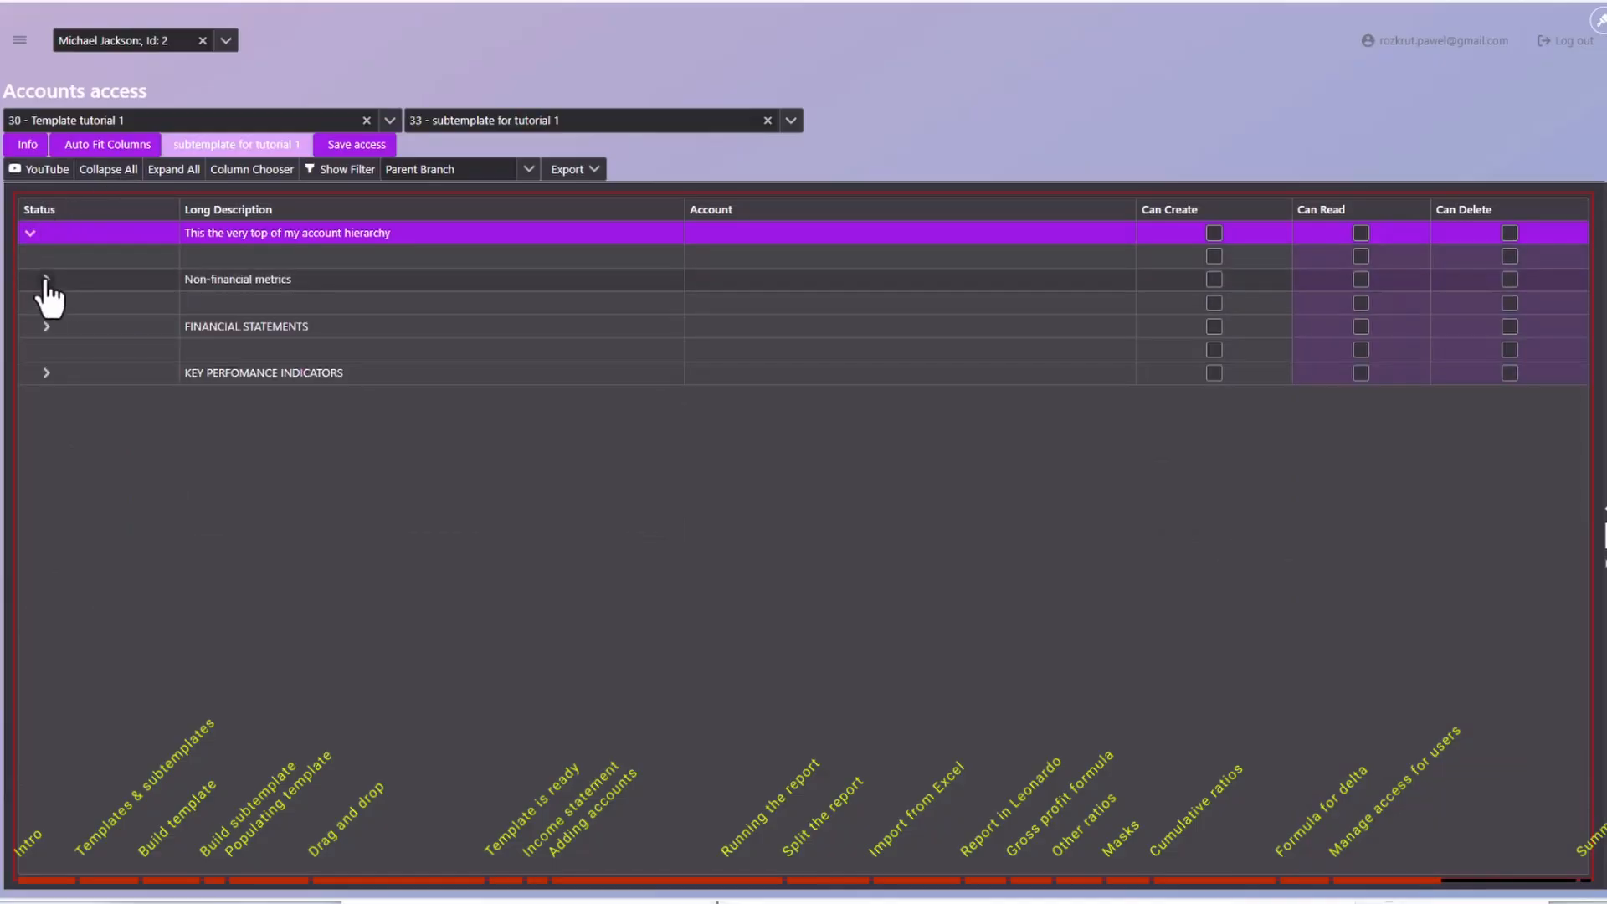
left_click(46, 281)
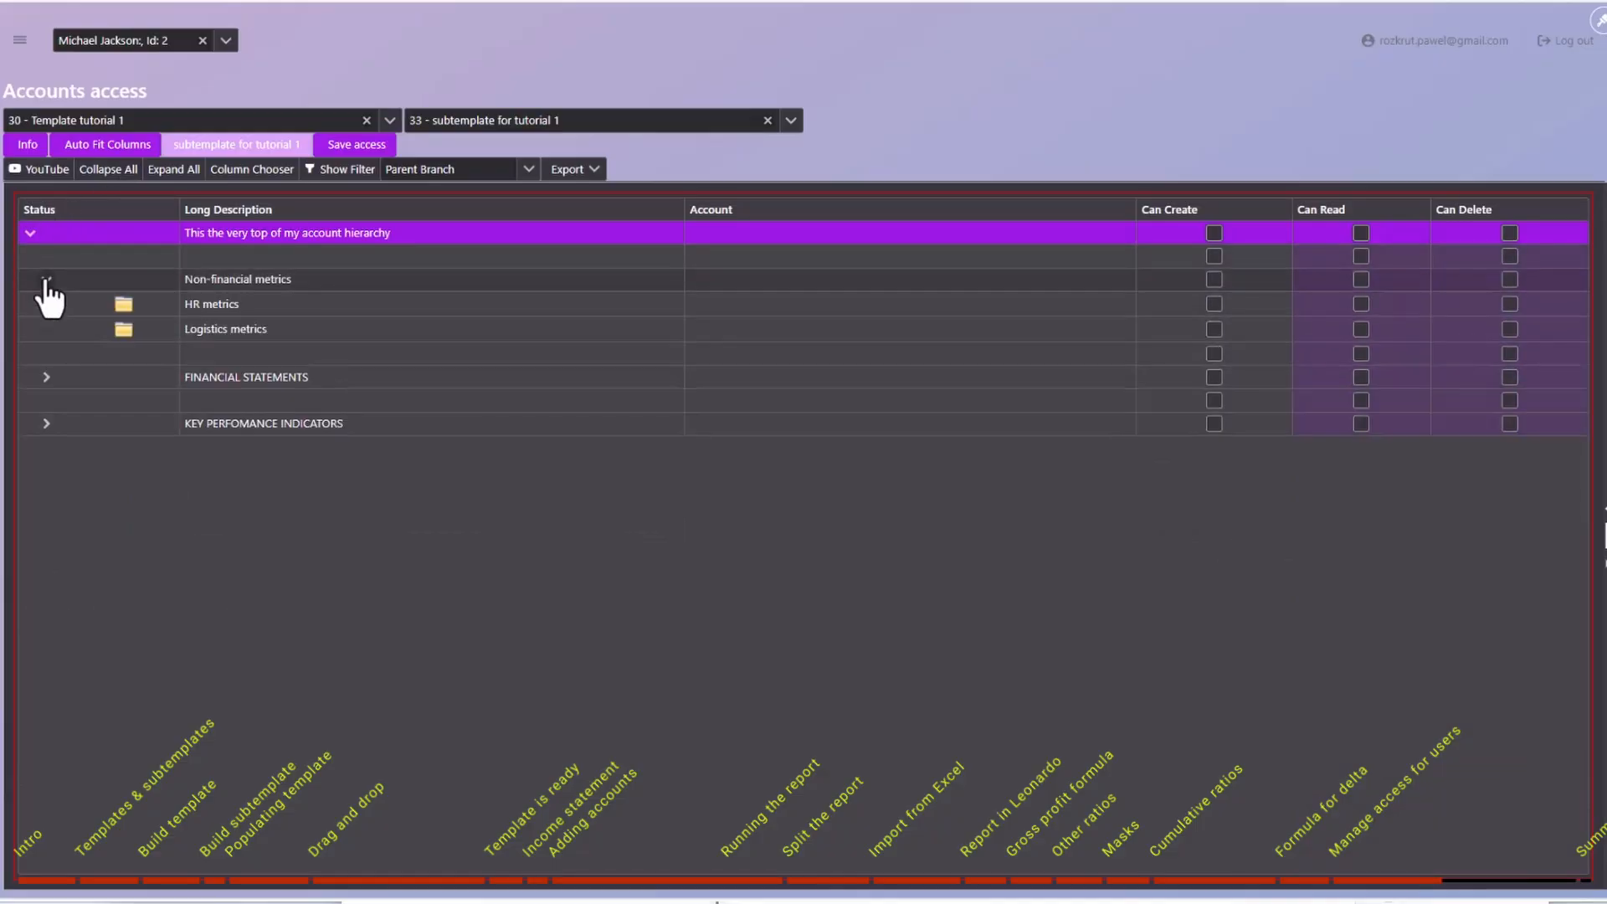
left_click(46, 379)
left_click(45, 563)
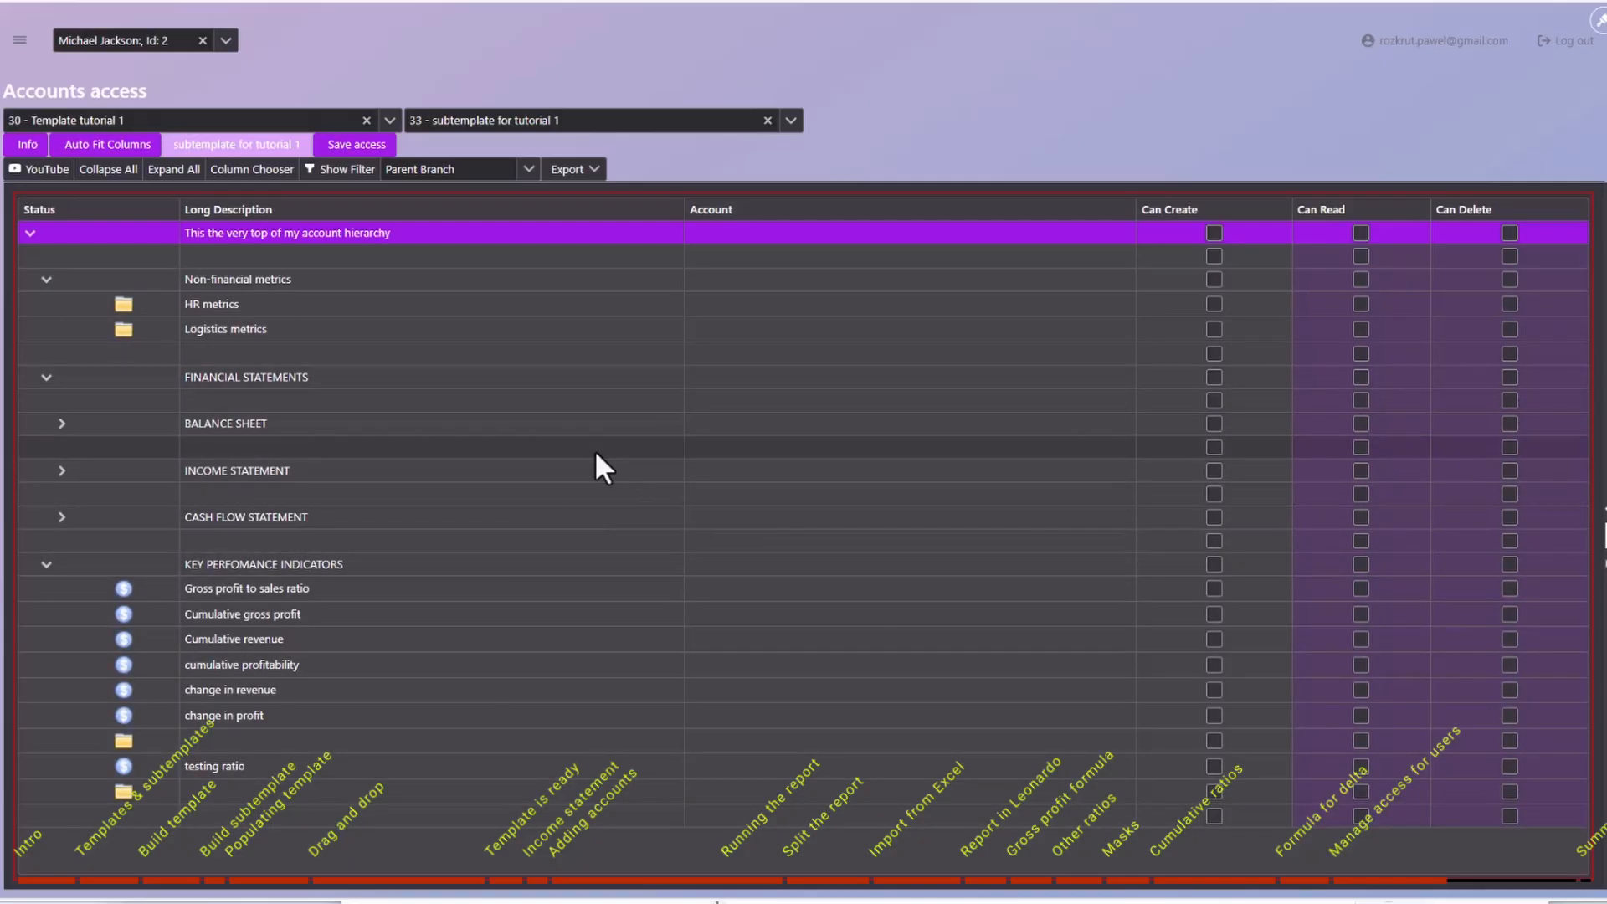
Expand the BALANCE SHEET branch and try switching its Can Read right on and off.
left_click(61, 423)
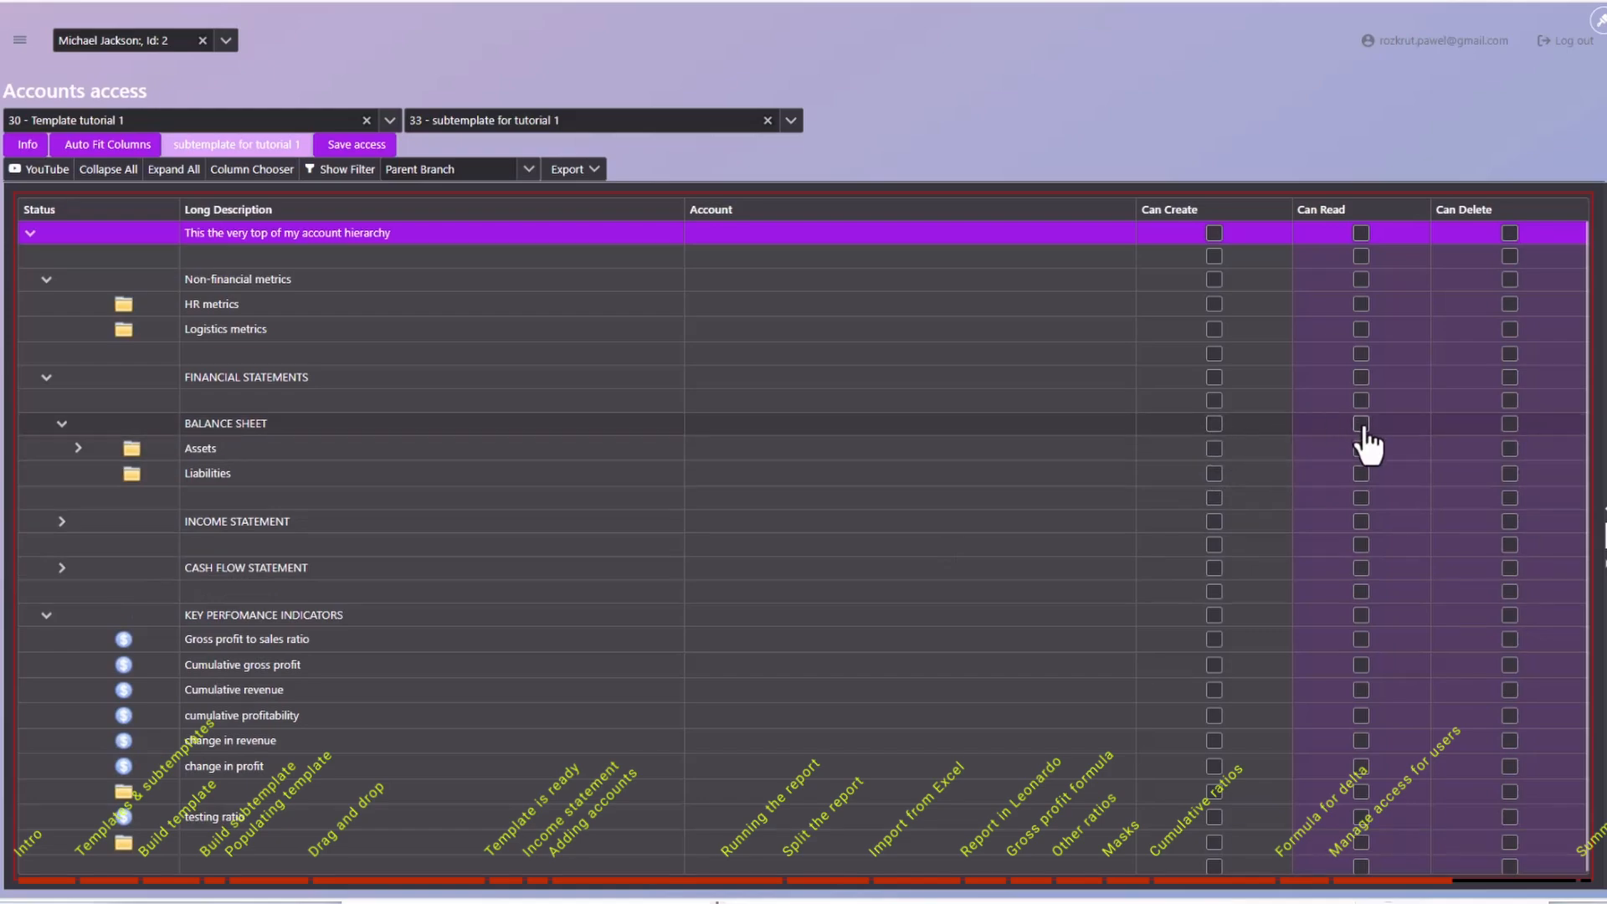
left_click(1361, 424)
left_click(1362, 426)
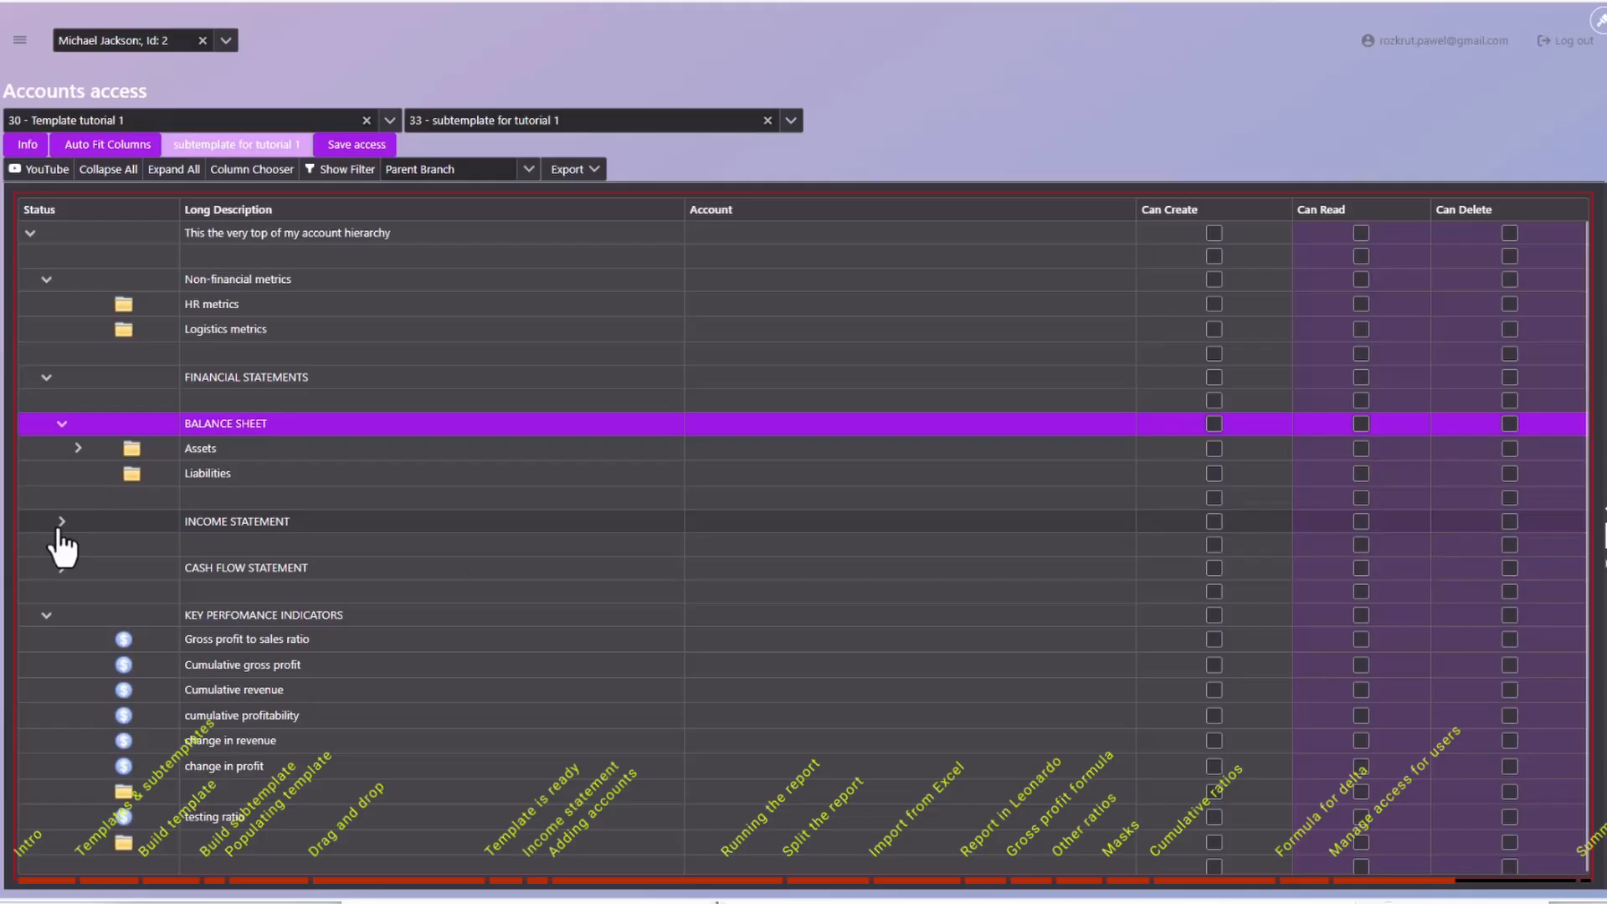
Grant Can Create for Revenue and extend it to the whole INCOME STATEMENT branch.
left_click(61, 522)
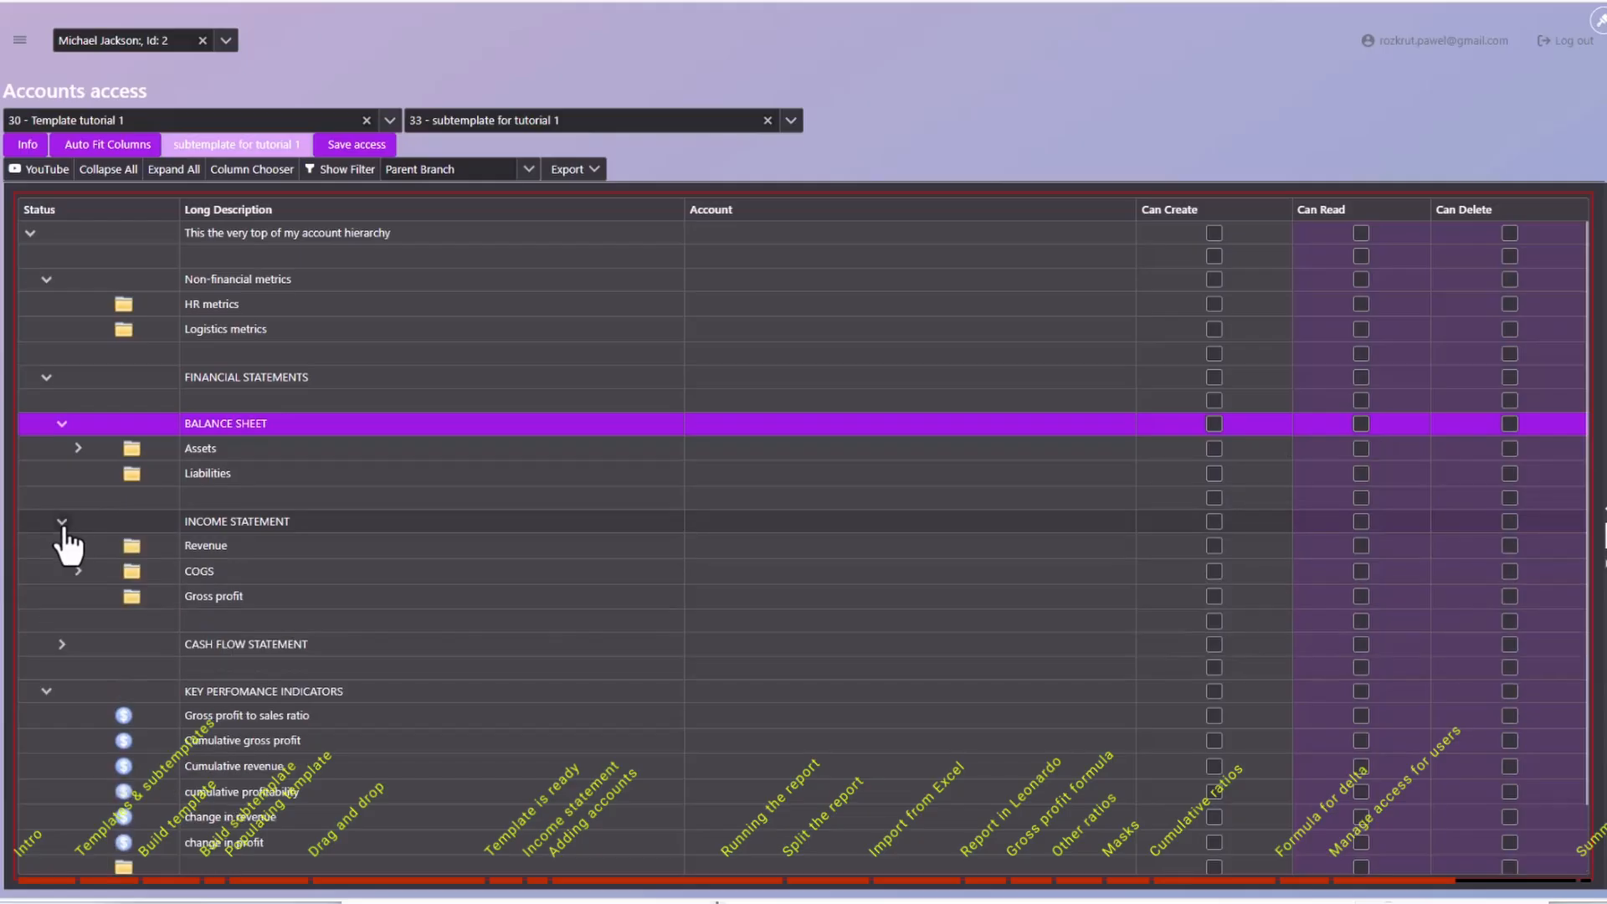
left_click(1214, 545)
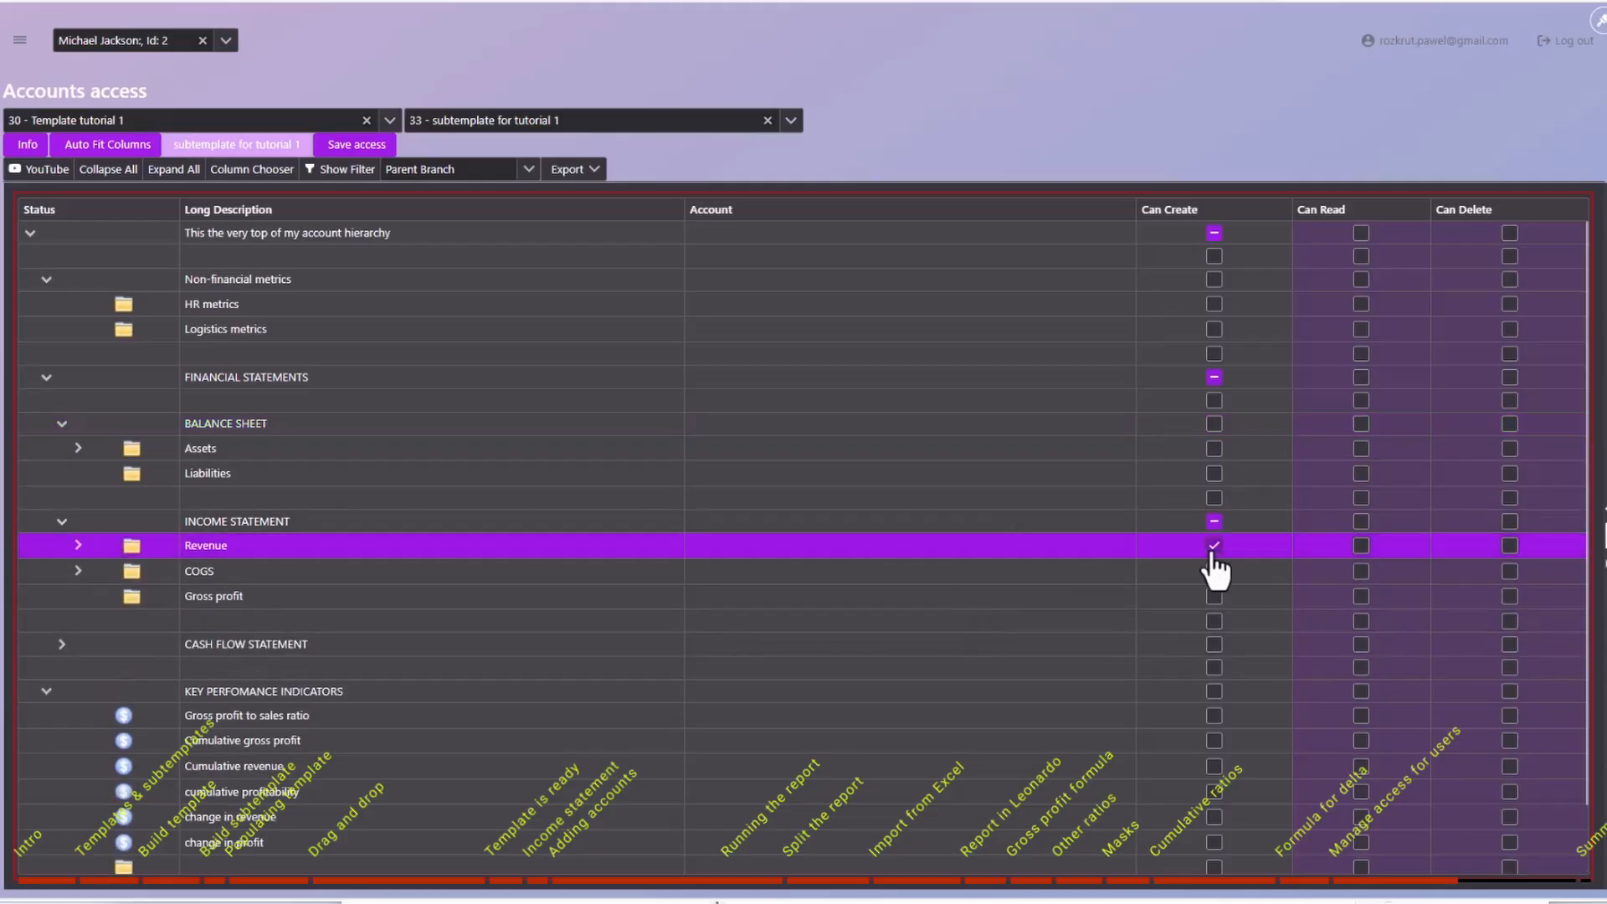
left_click(1214, 521)
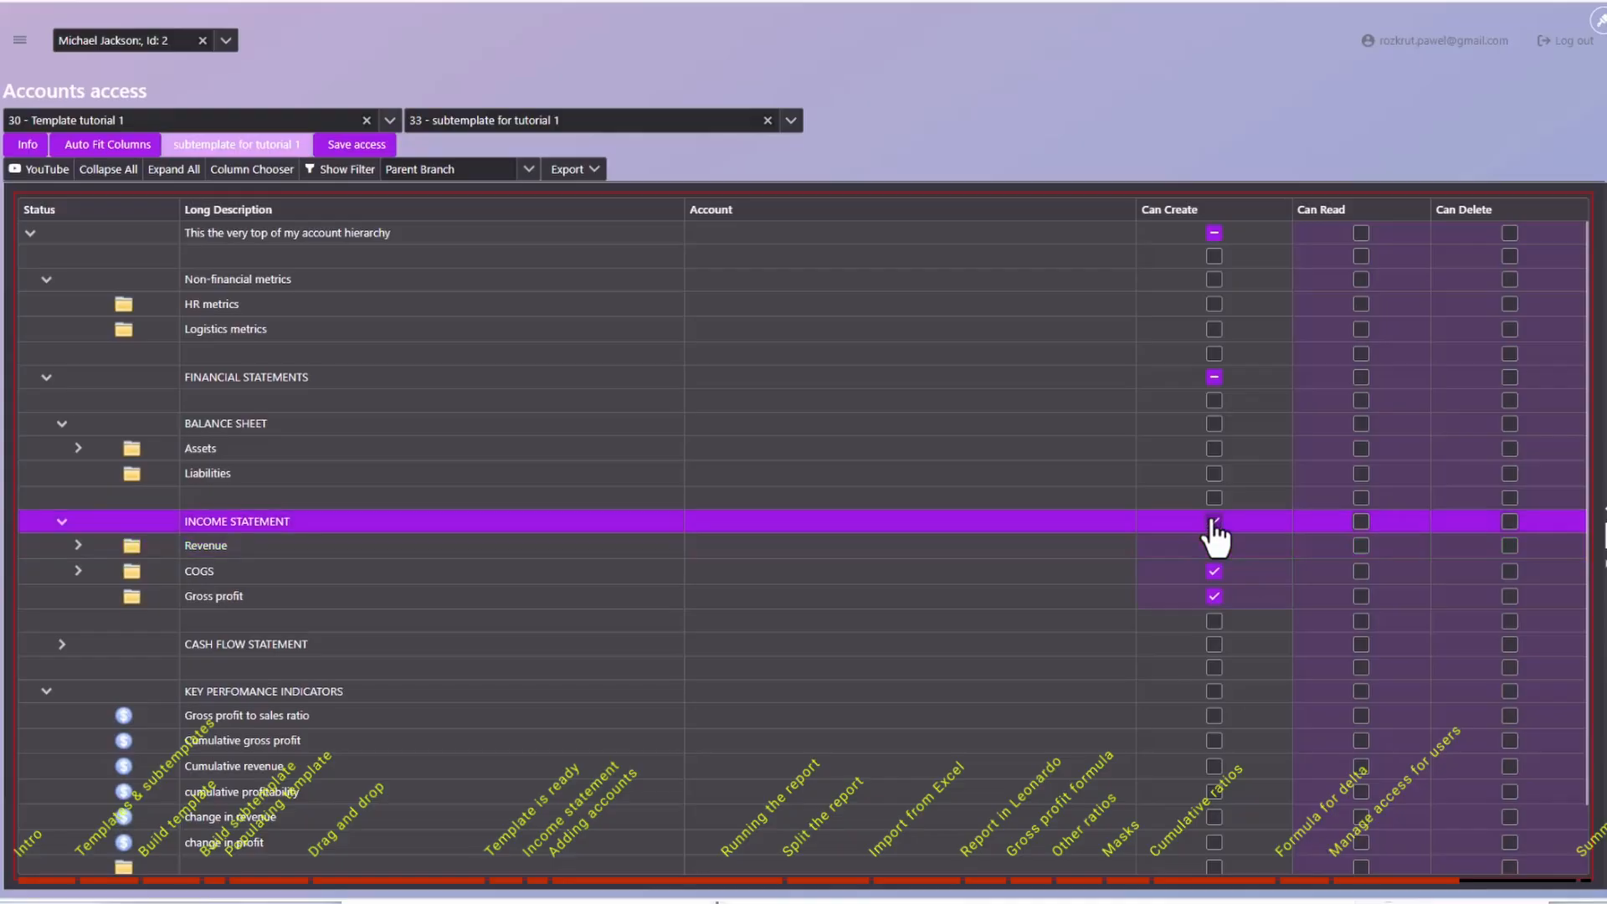
Expand the Revenue folder and examine the accounts assigned to Sales (parent) account and Service revenue.
left_click(77, 546)
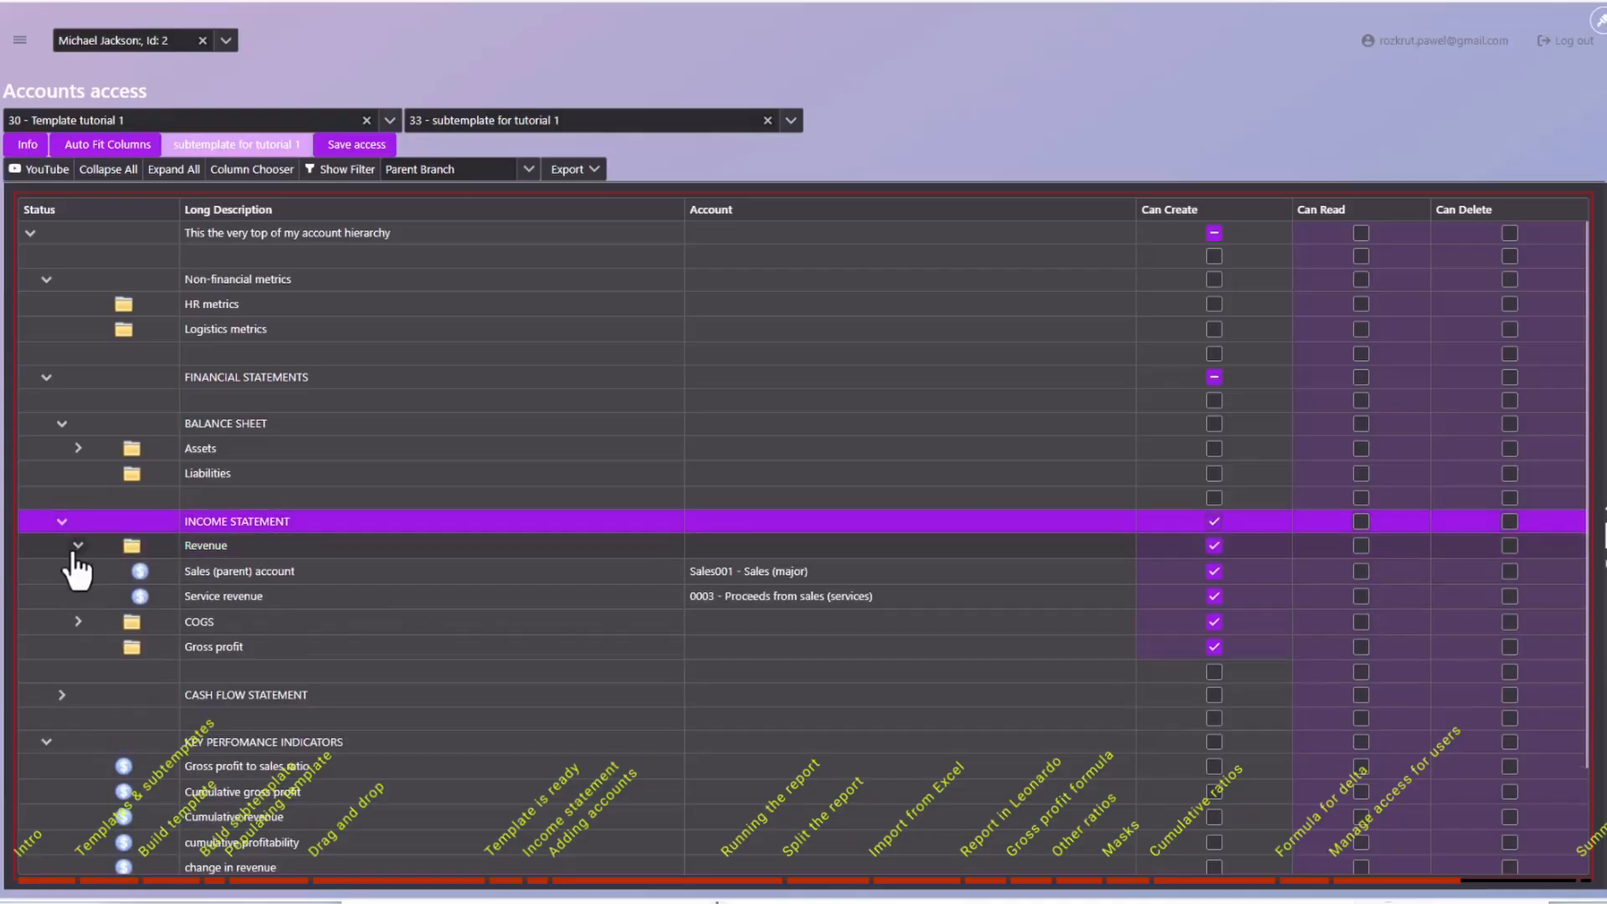
left_click(243, 577)
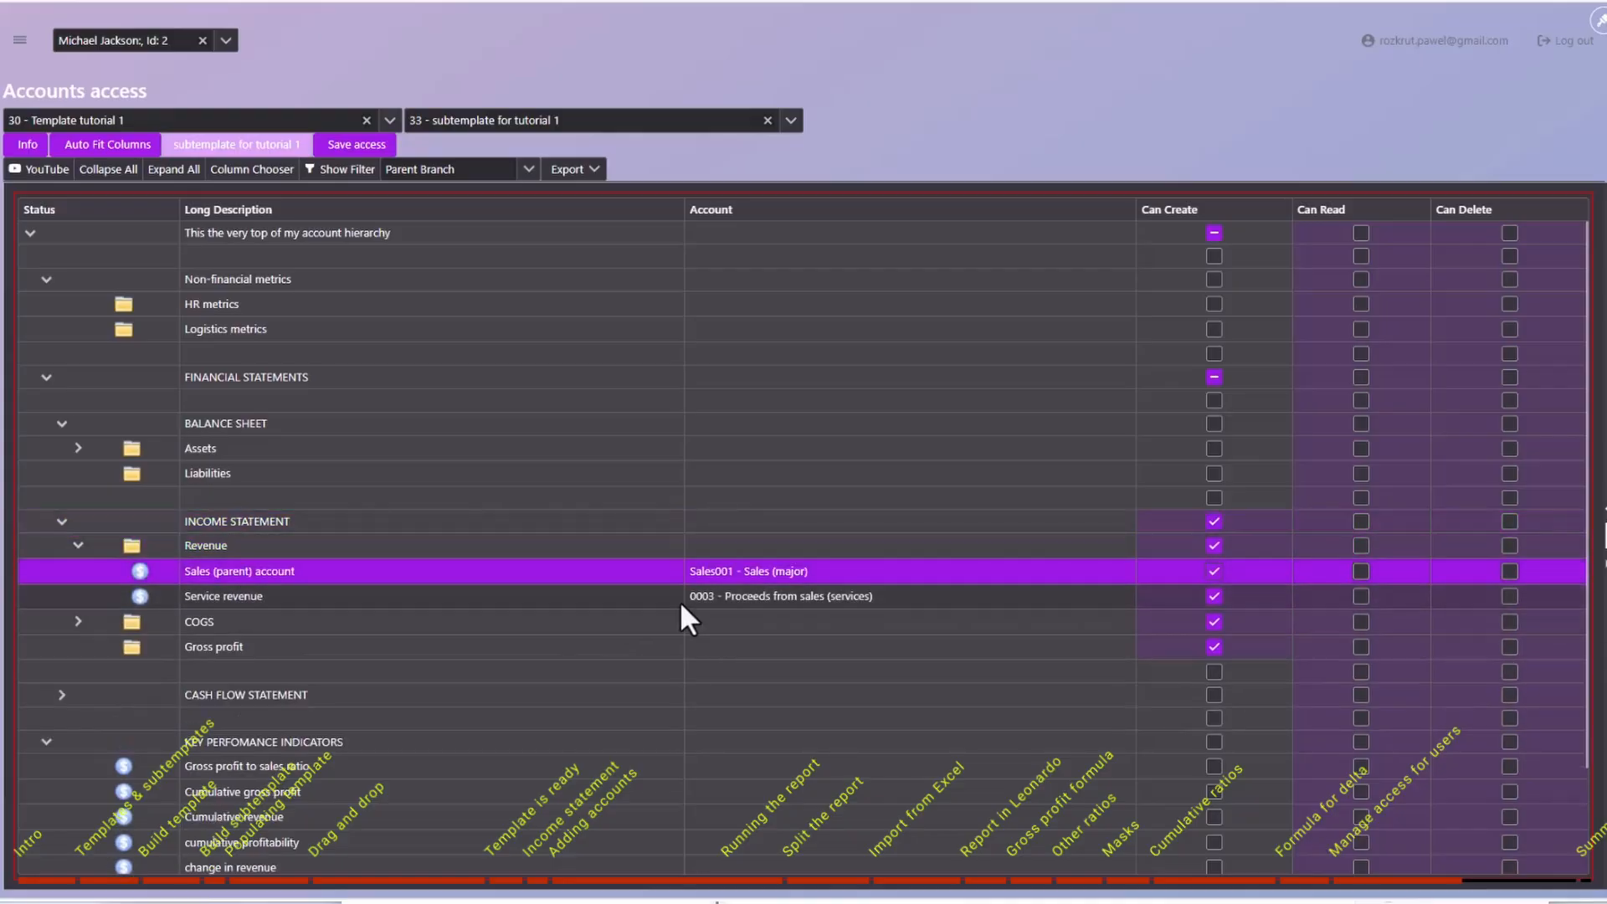
left_click(735, 595)
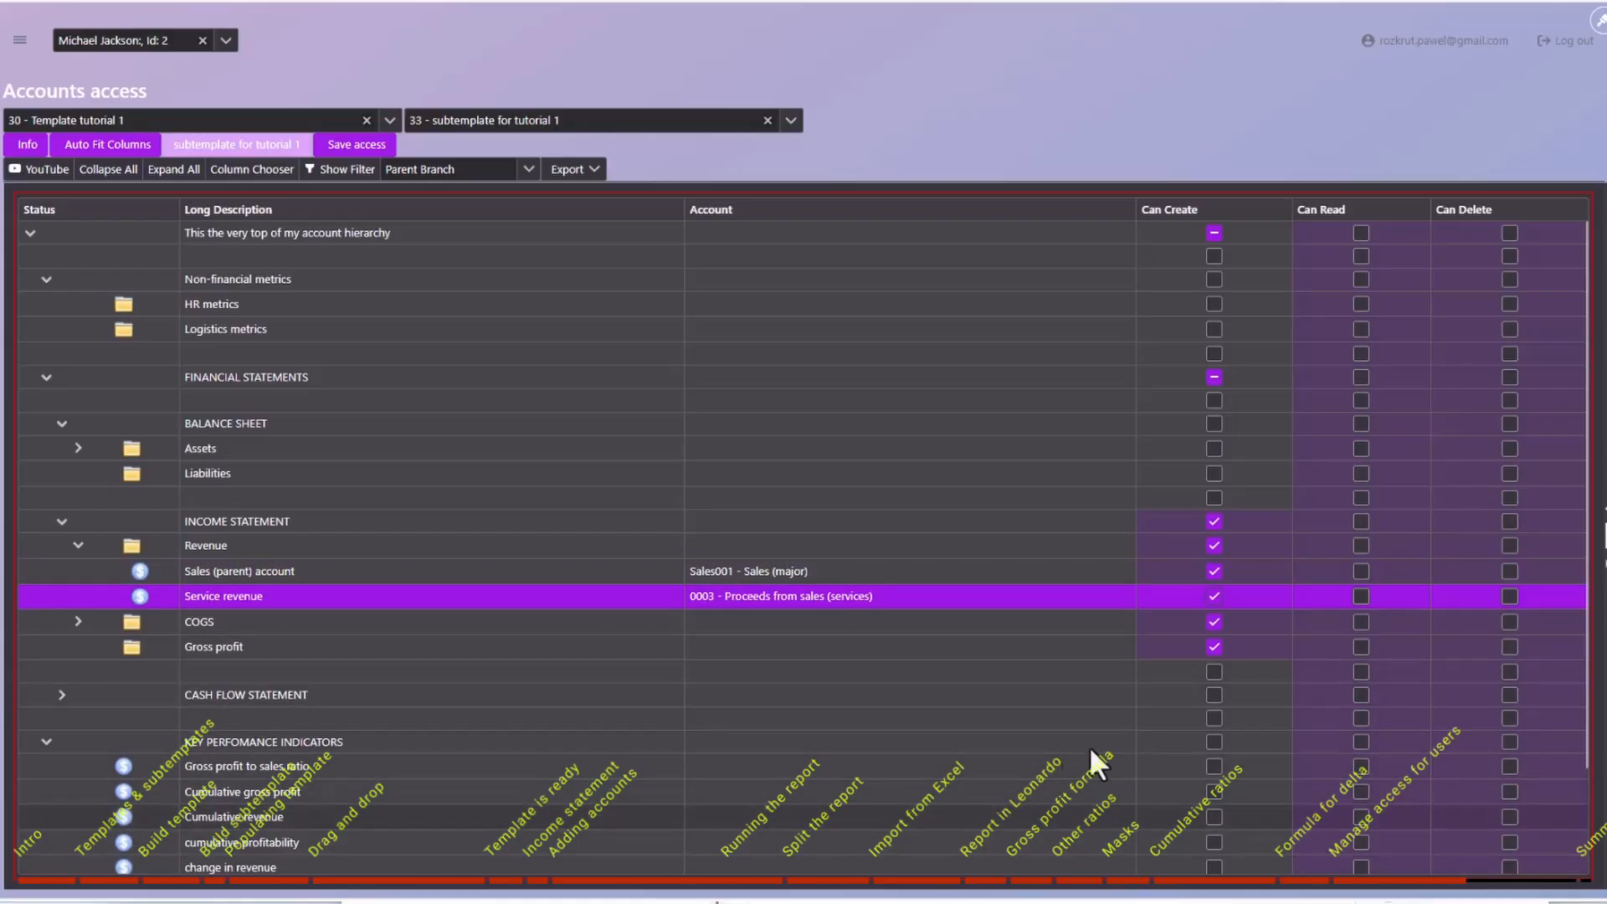
Try granting and clearing Can Create for Gross profit to sales ratio, Cumulative gross profit and Cumulative revenue.
left_click(1213, 770)
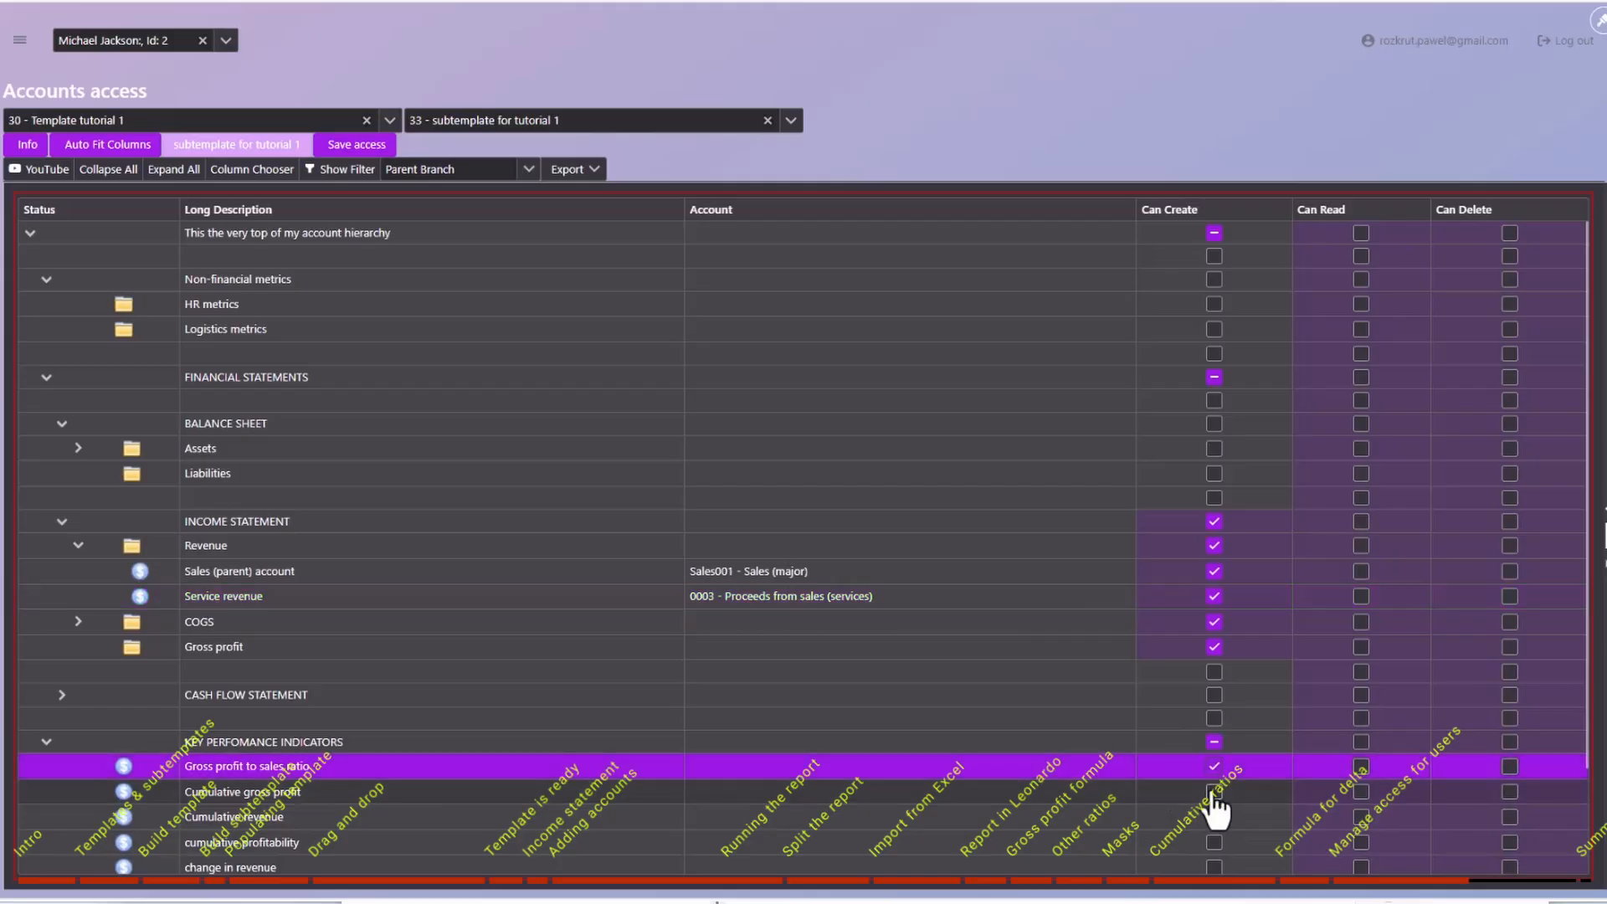
left_click(1212, 795)
left_click(1211, 816)
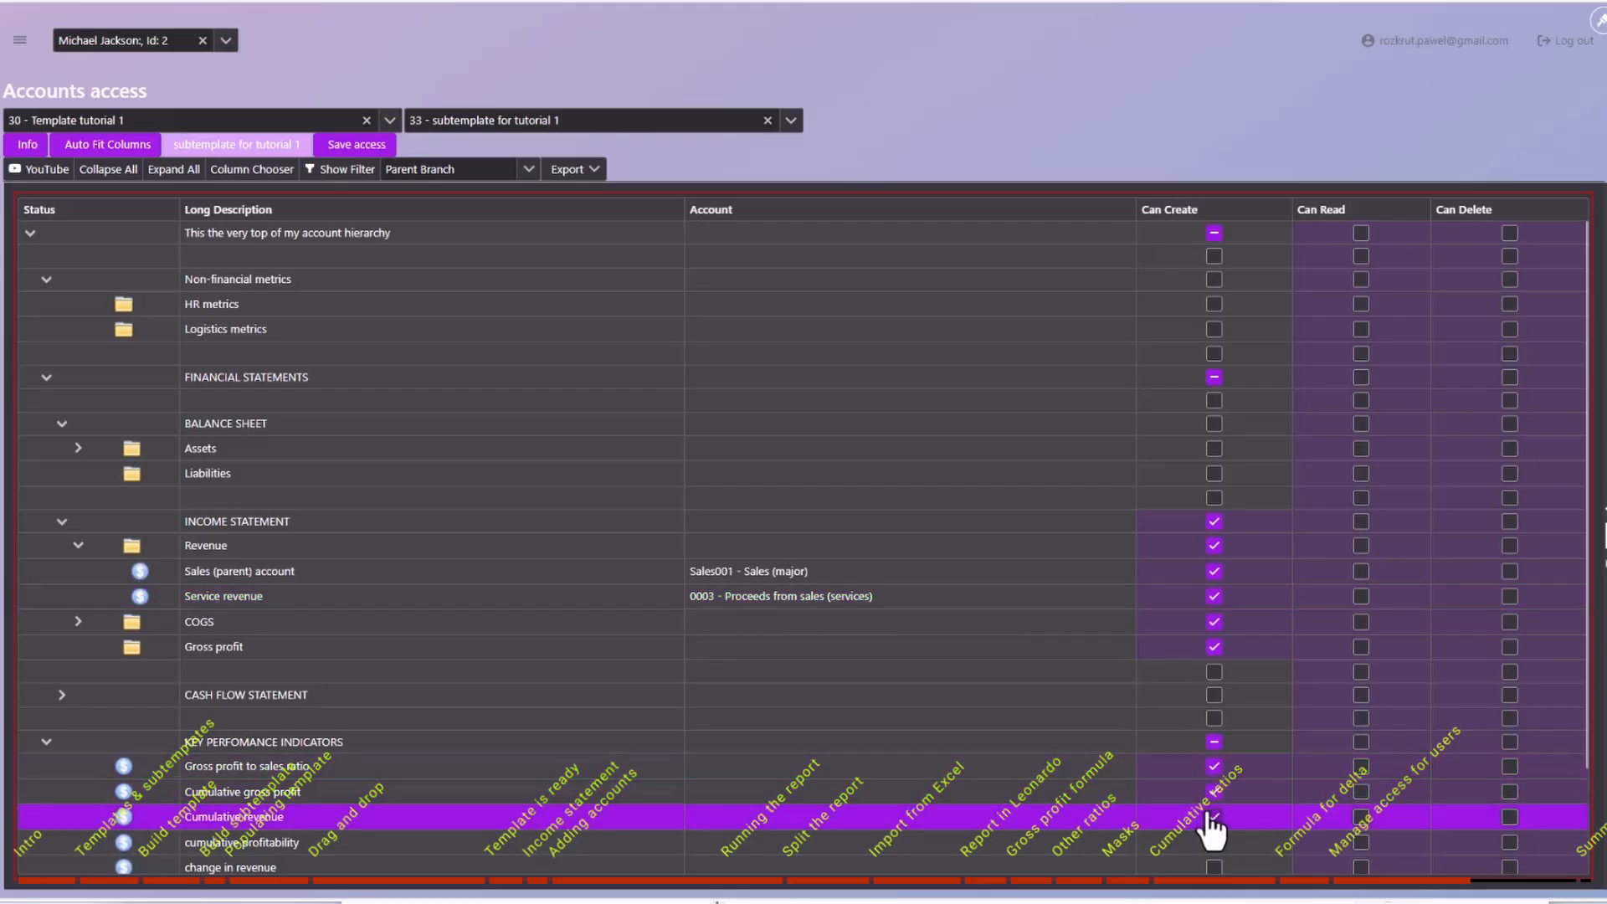
left_click(1211, 817)
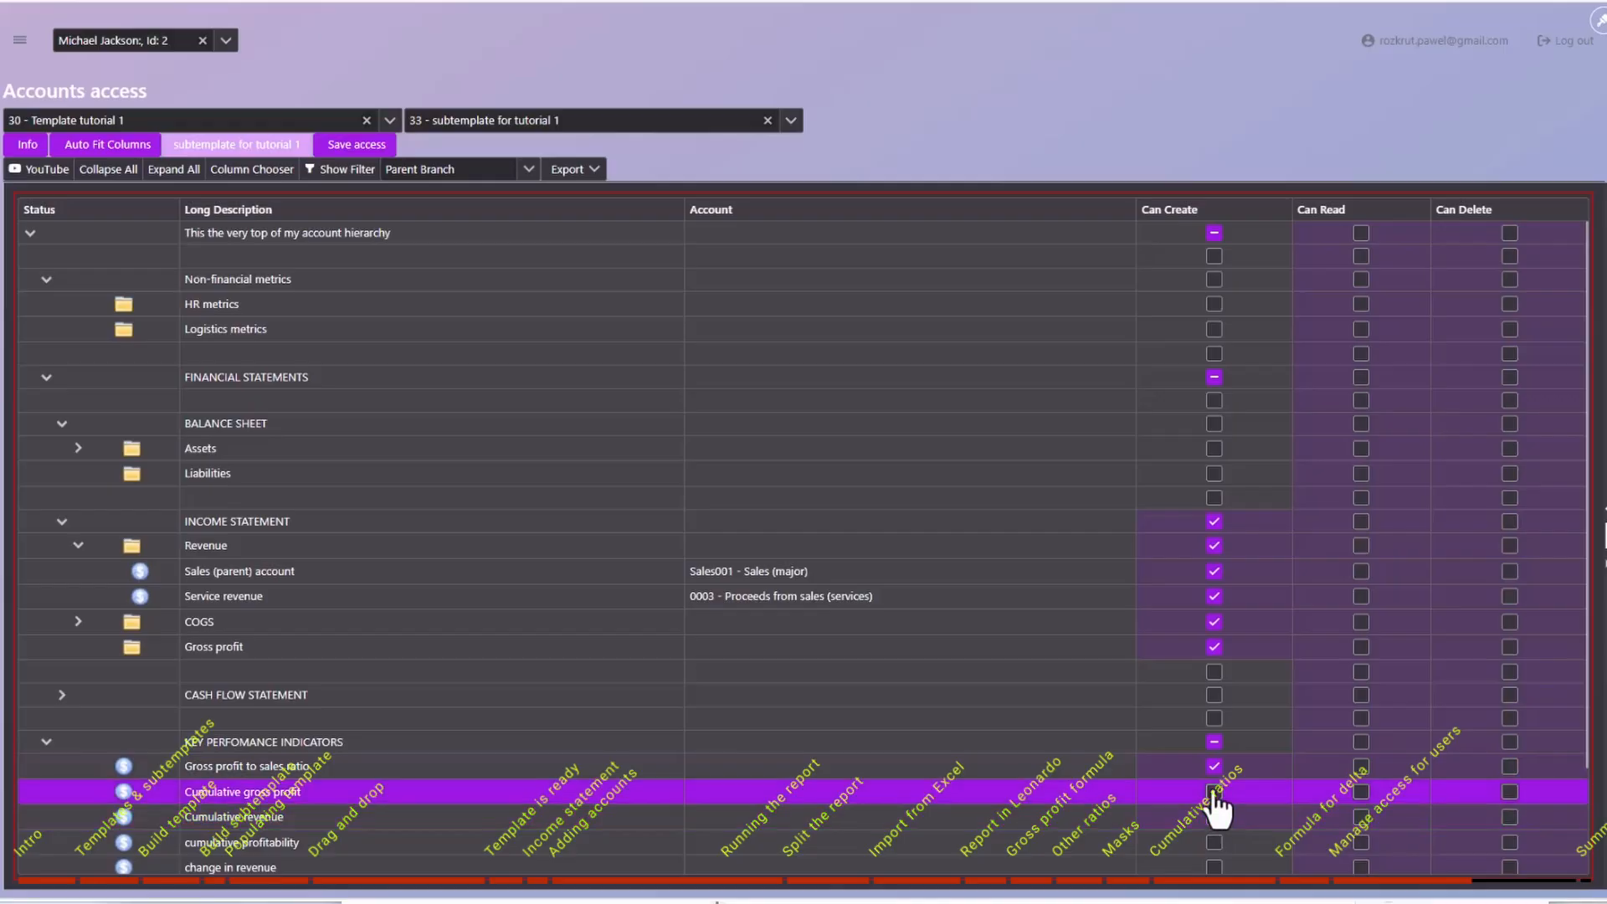
left_click(1214, 769)
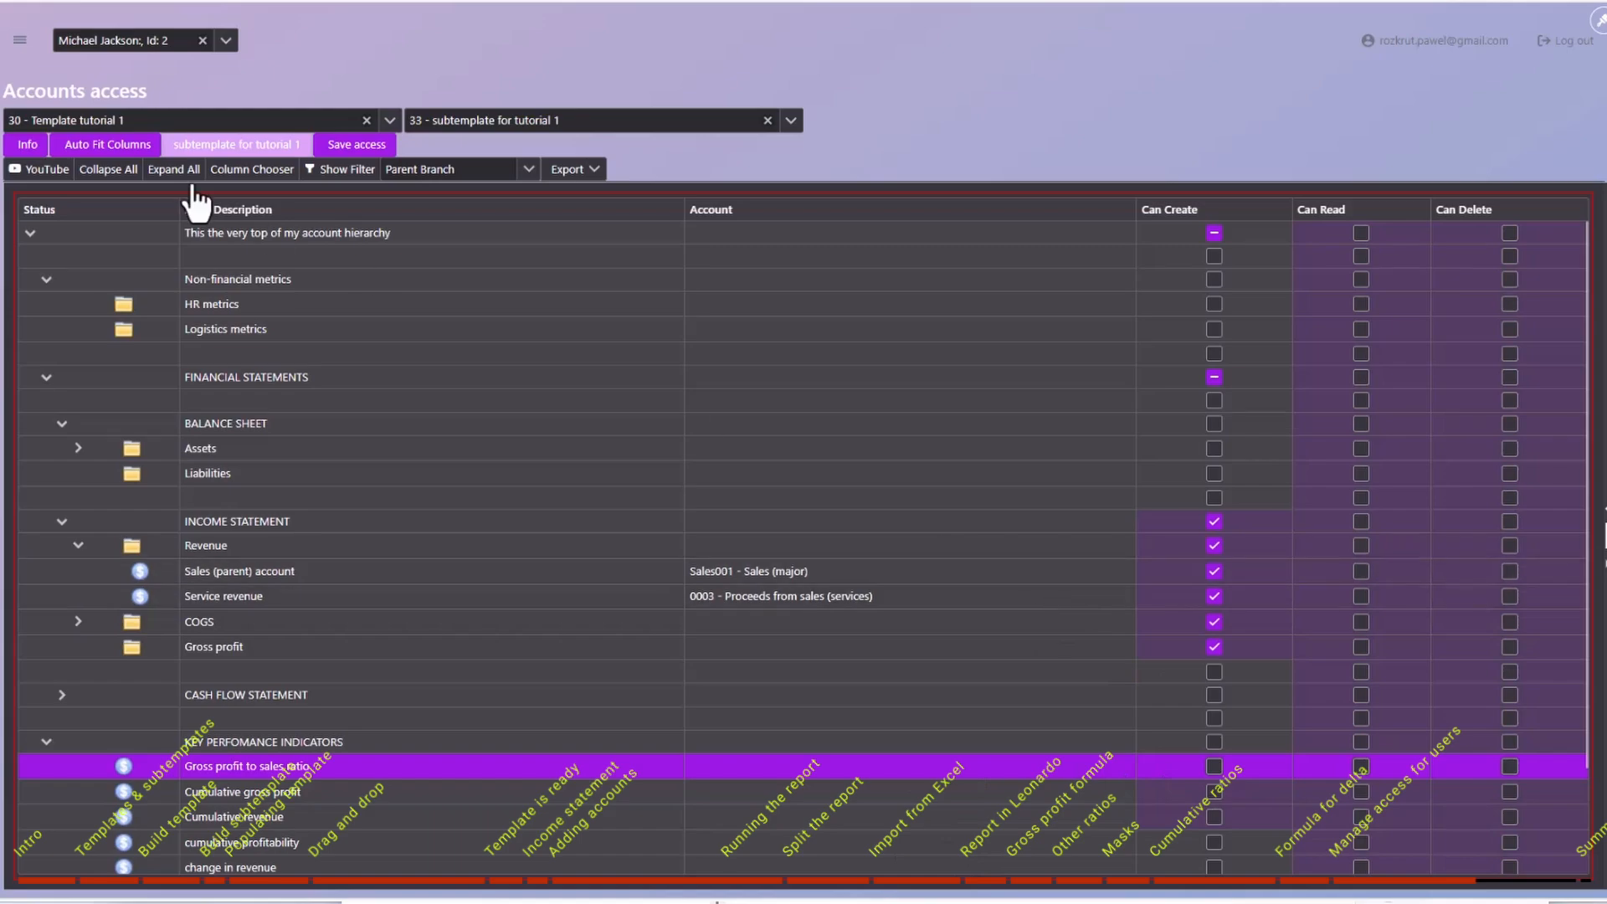
Open Region access and load subtemplate 11 - A world map of template 10 - Hierarchy 1 for the second listed person.
left_click(20, 39)
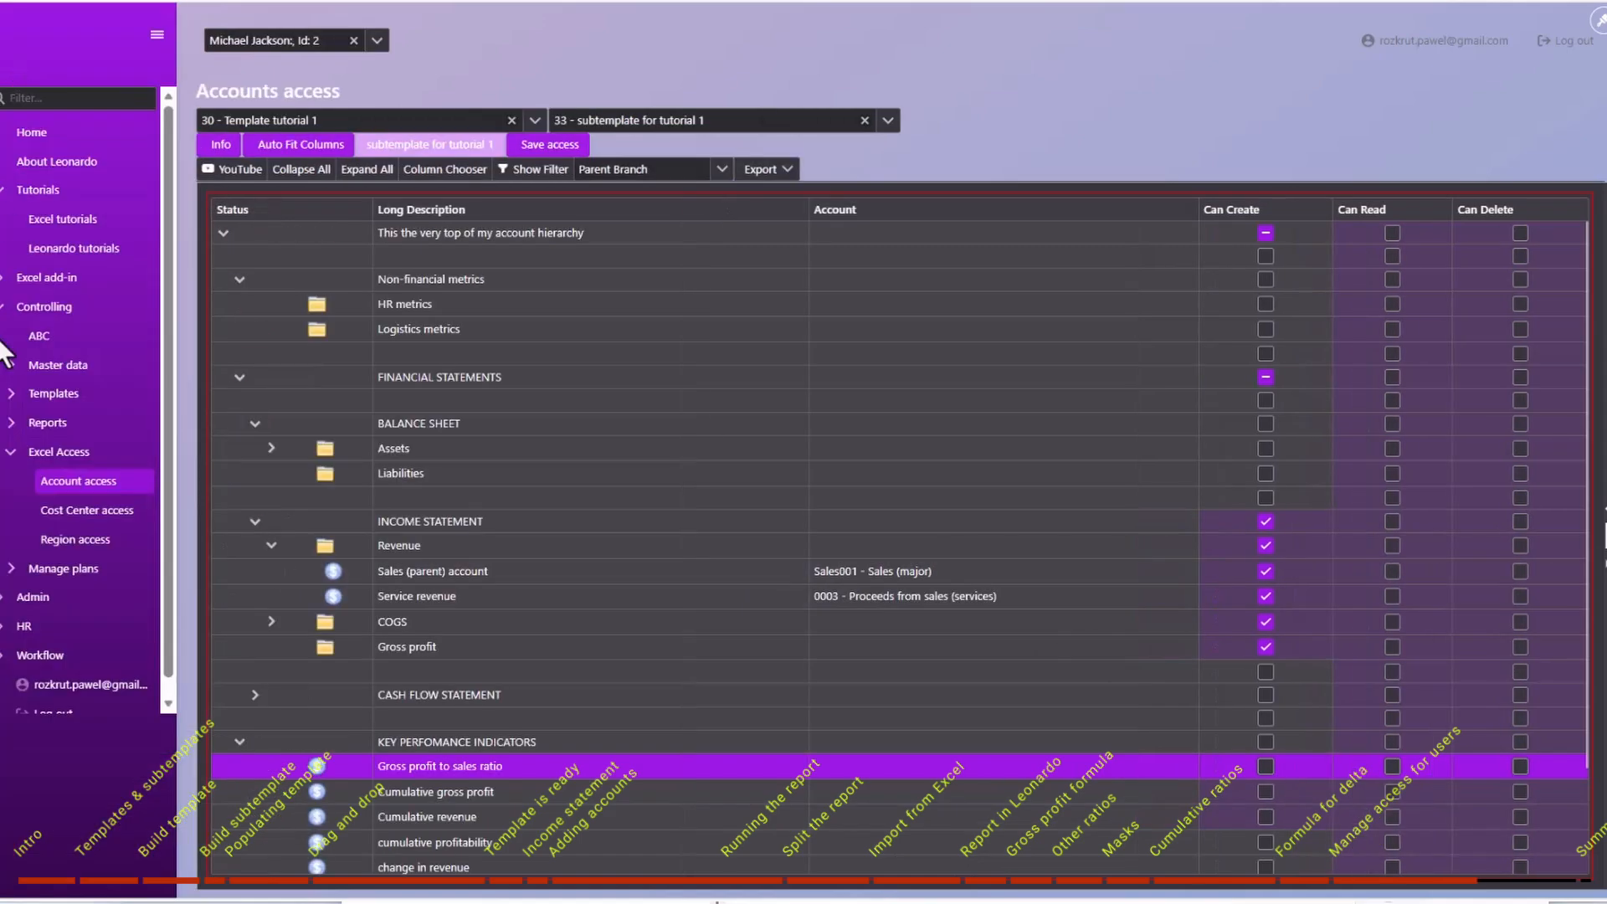
left_click(78, 543)
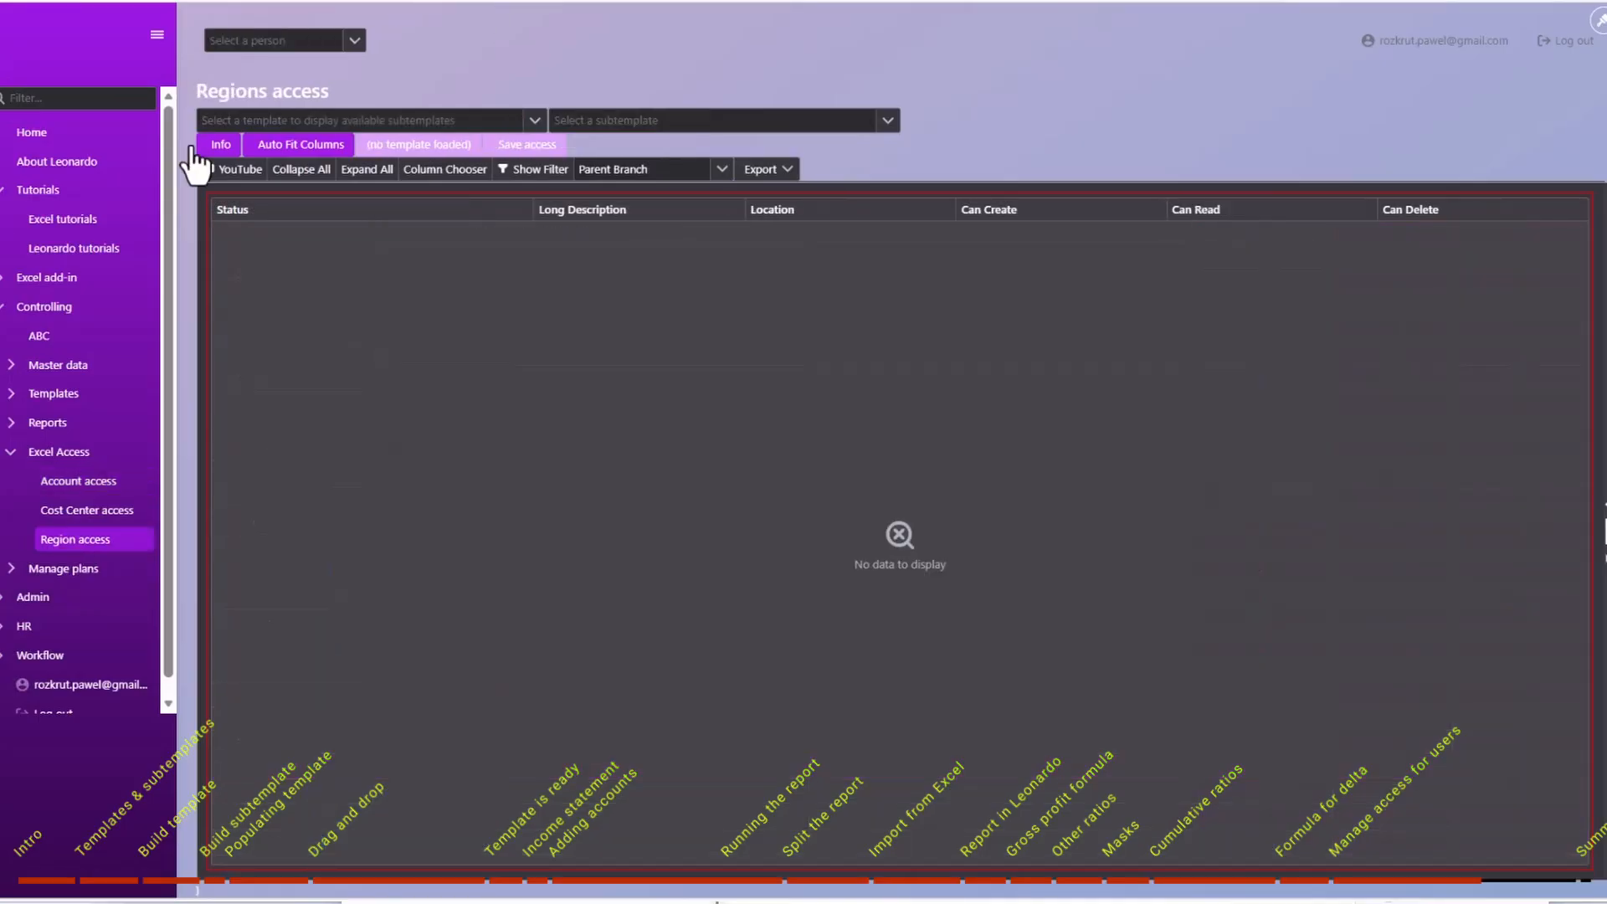
left_click(353, 42)
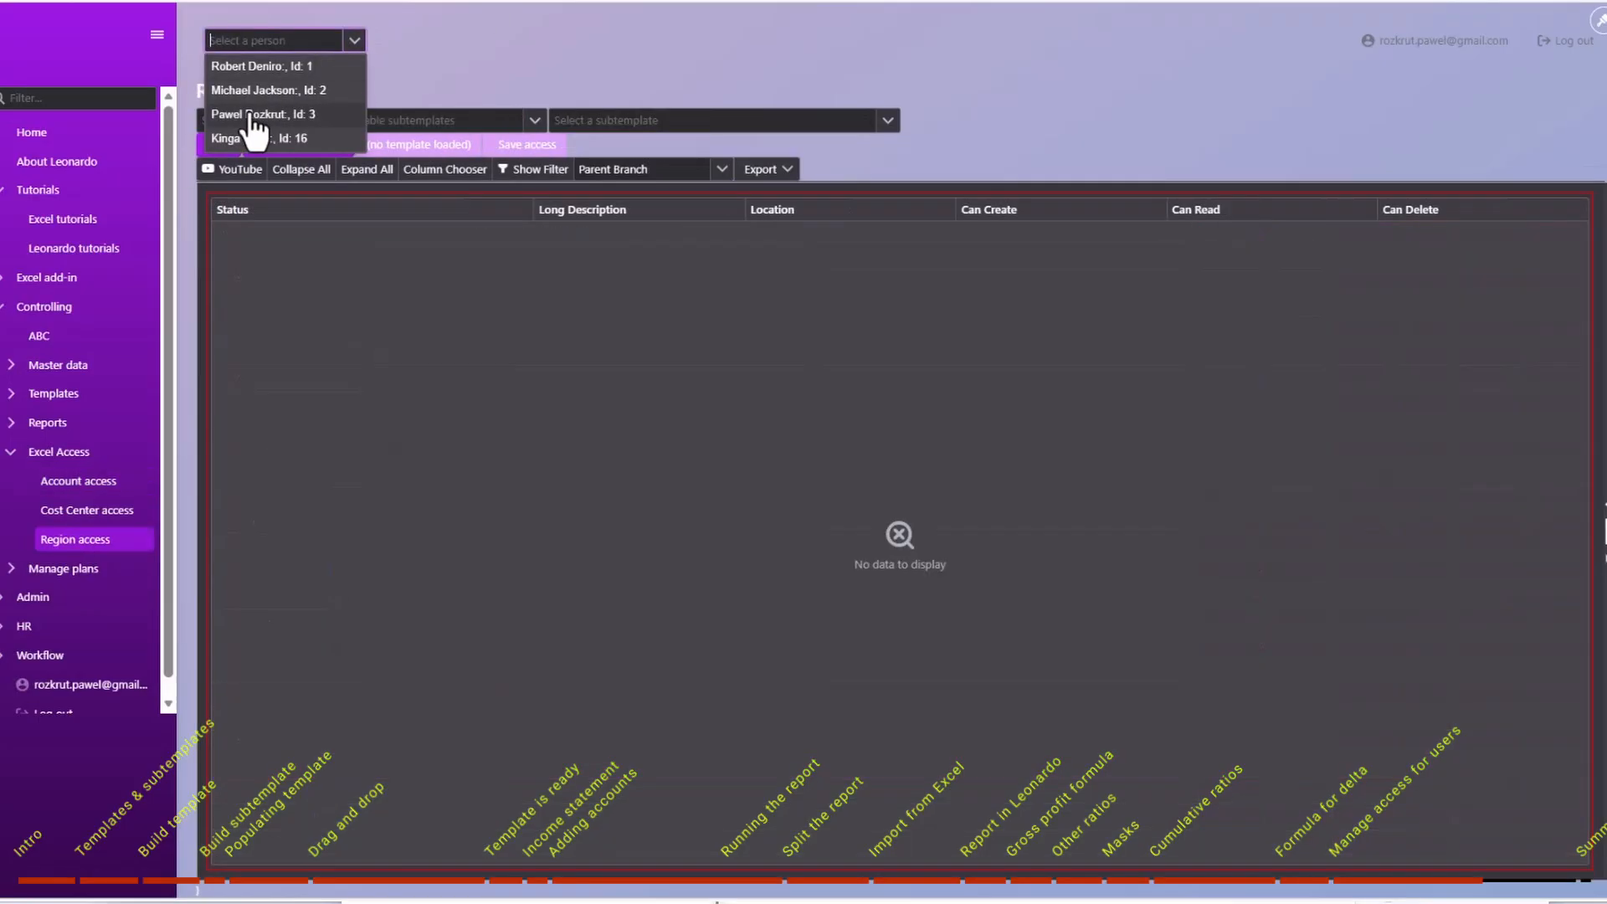
left_click(247, 90)
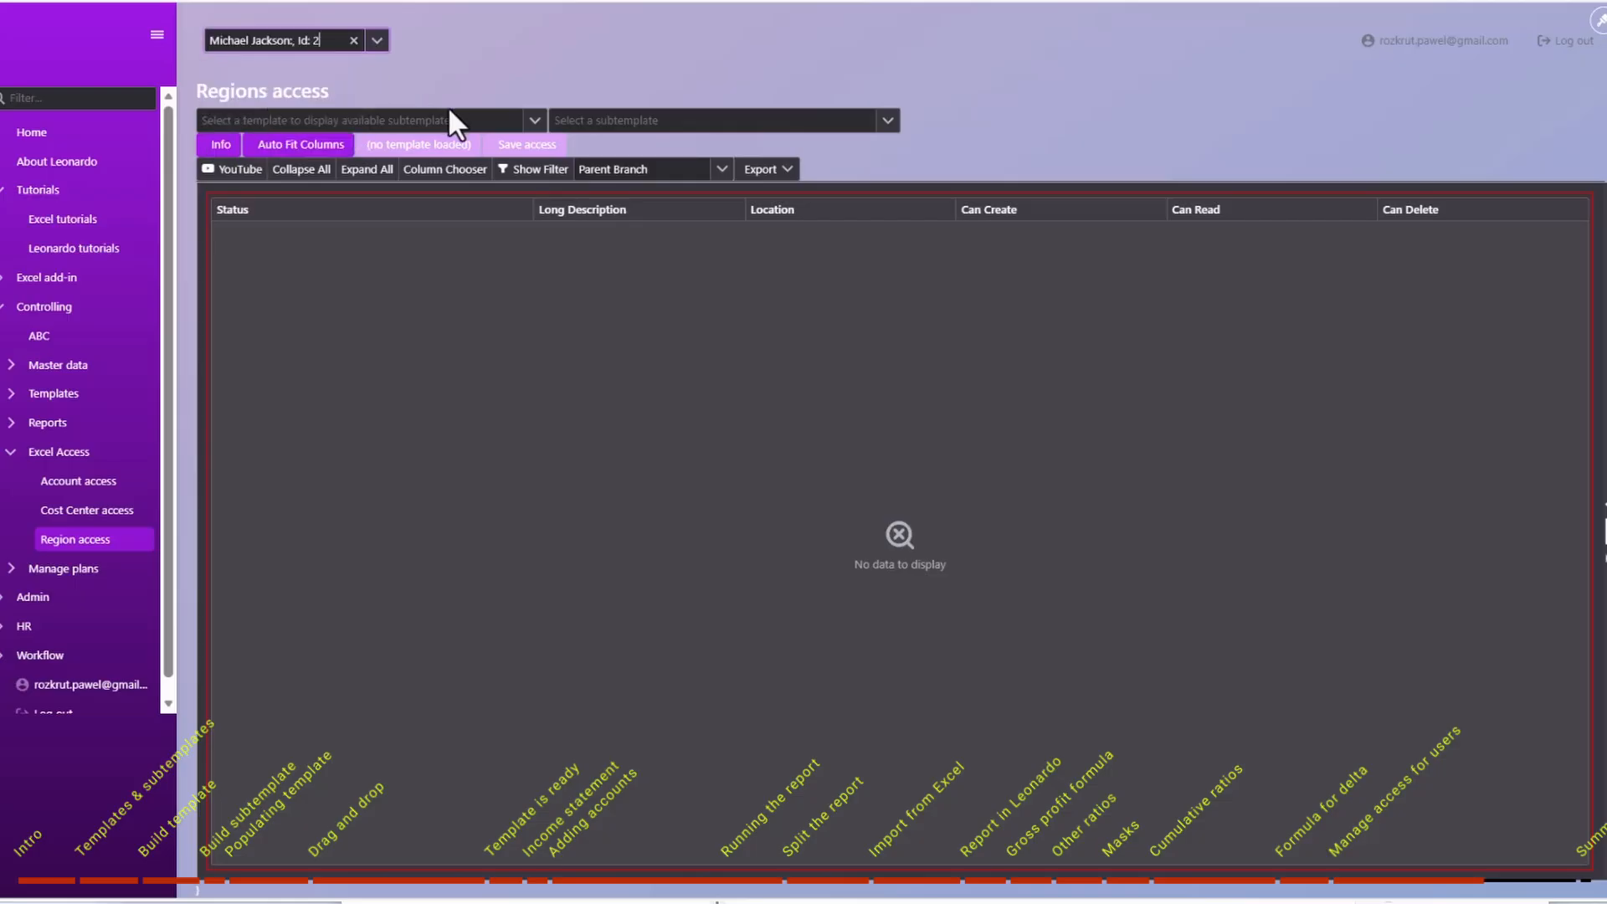
left_click(534, 121)
left_click(388, 144)
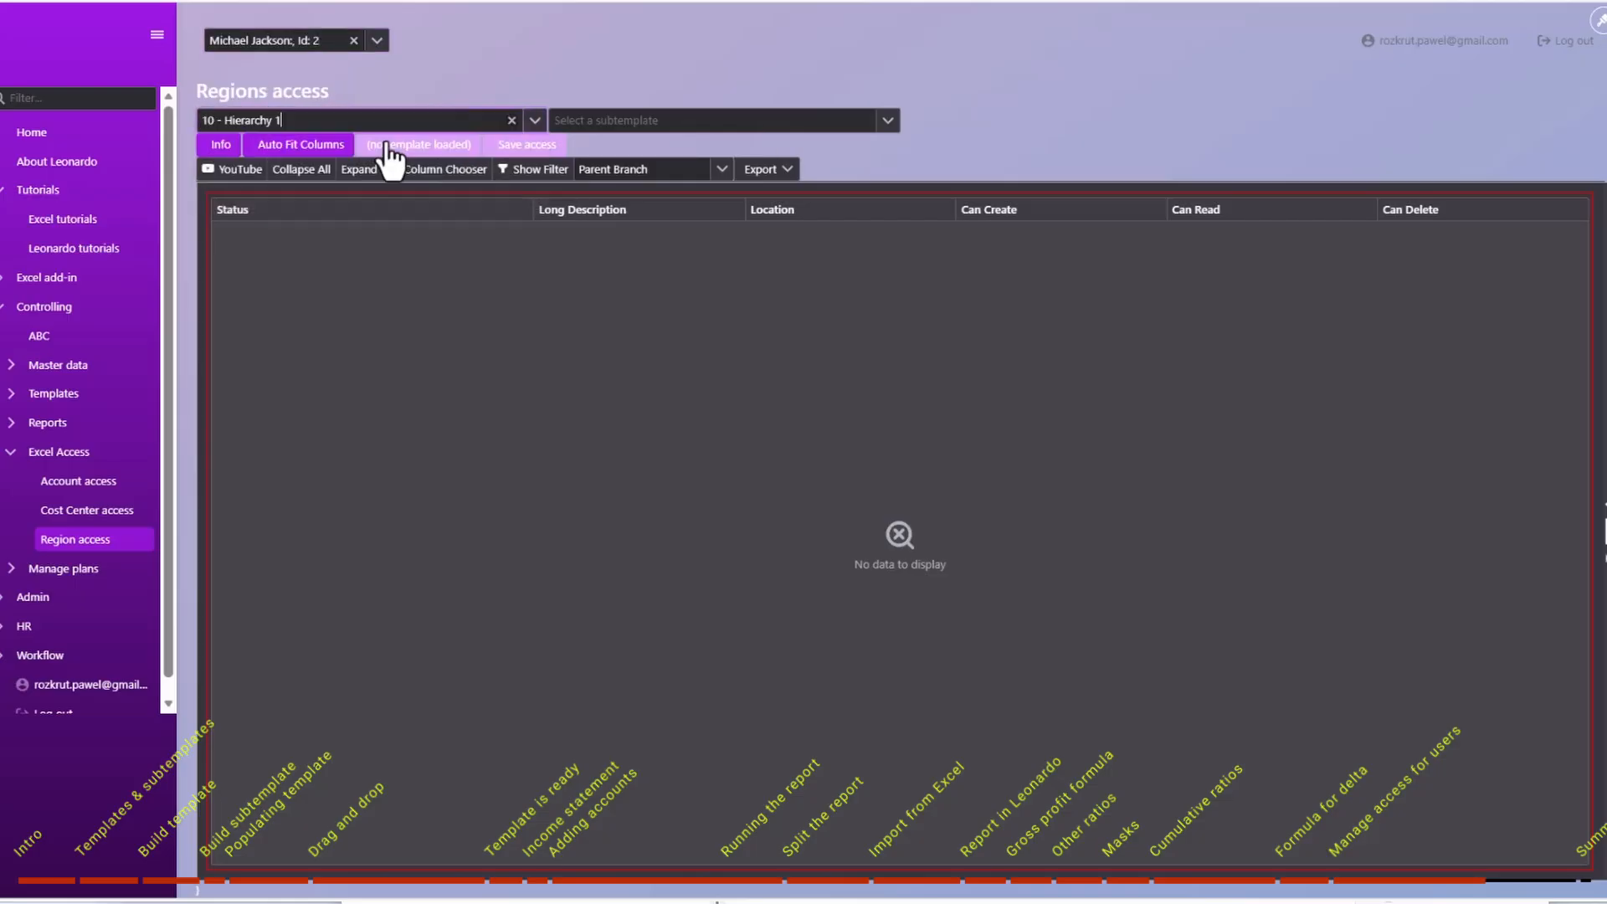
left_click(565, 119)
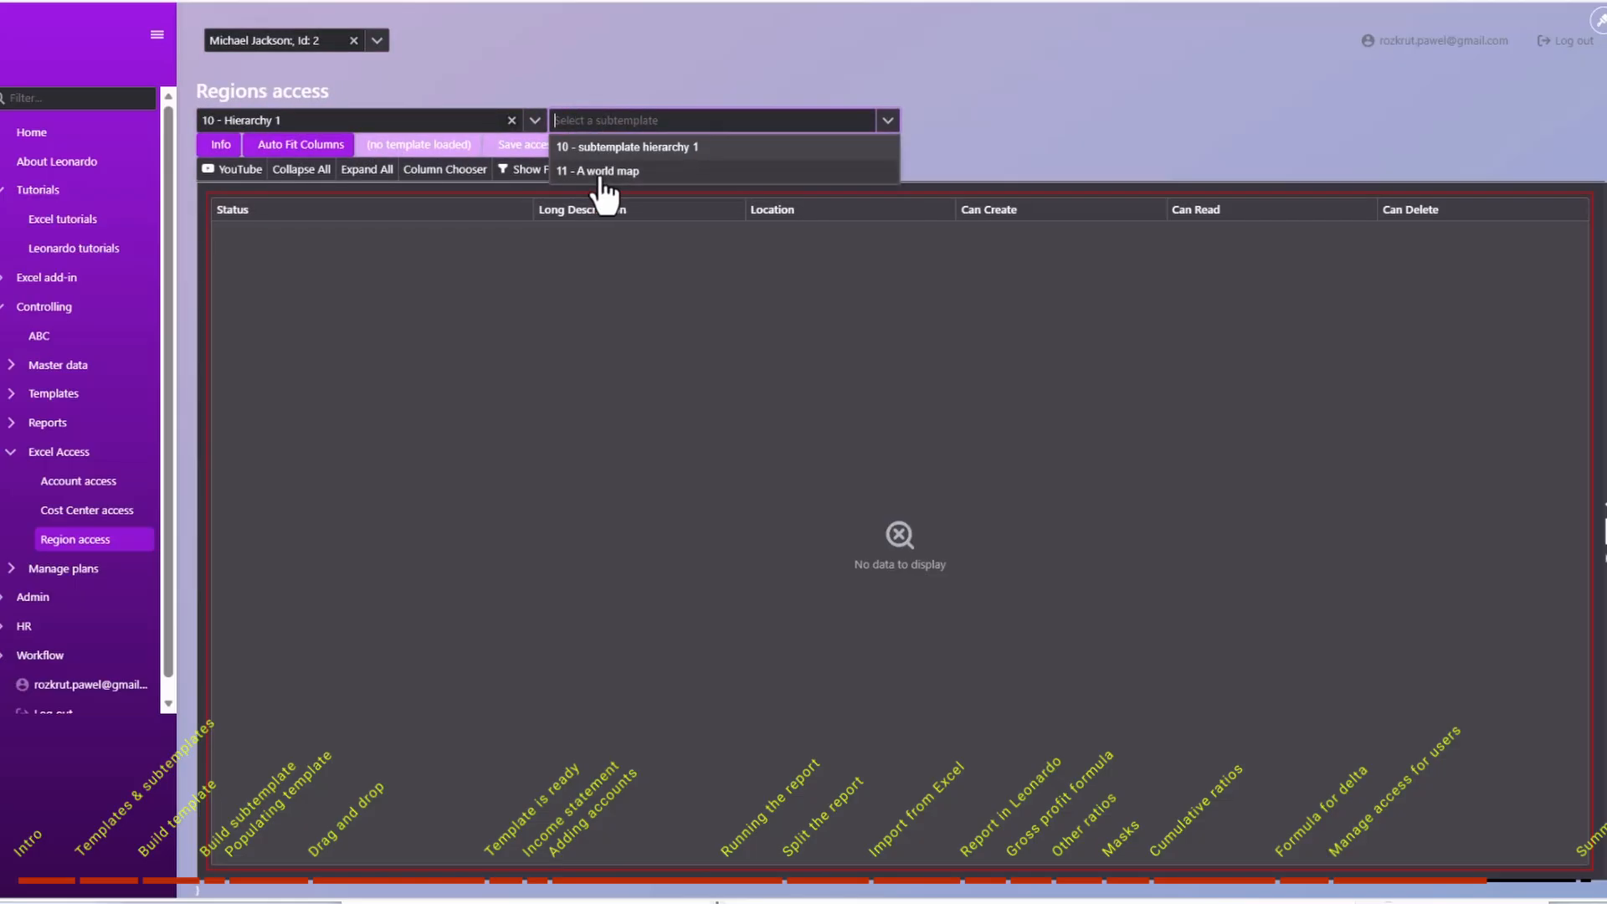
left_click(601, 171)
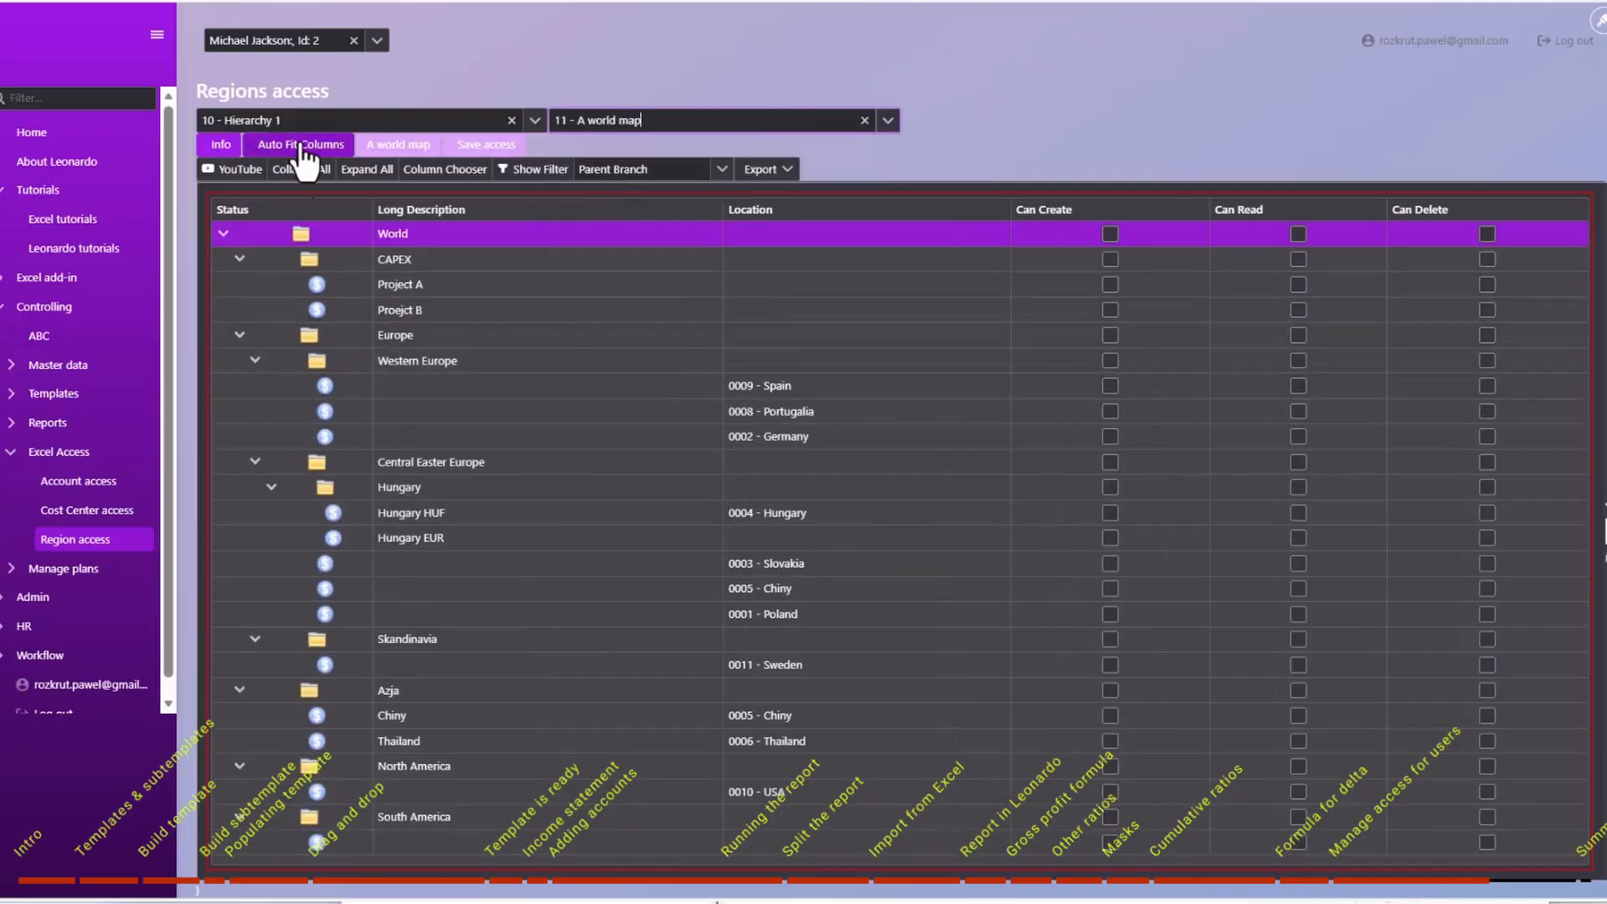
Try granting and clearing Can Create, Can Read and Can Delete for the whole World hierarchy, and collapse and re-expand World.
left_click(1112, 237)
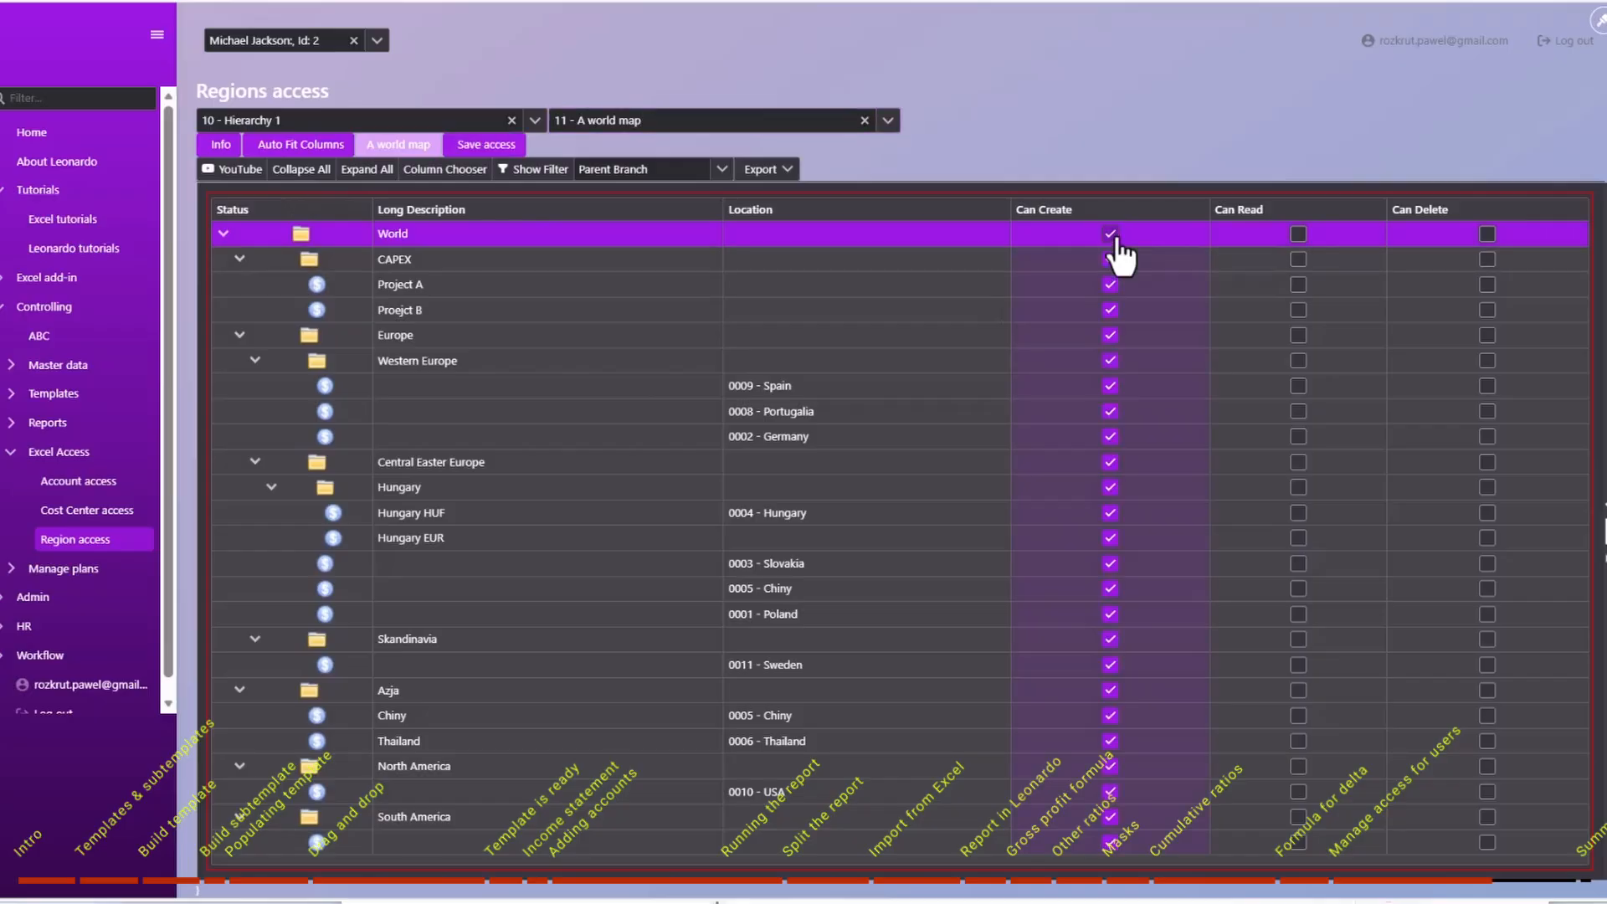
left_click(1299, 238)
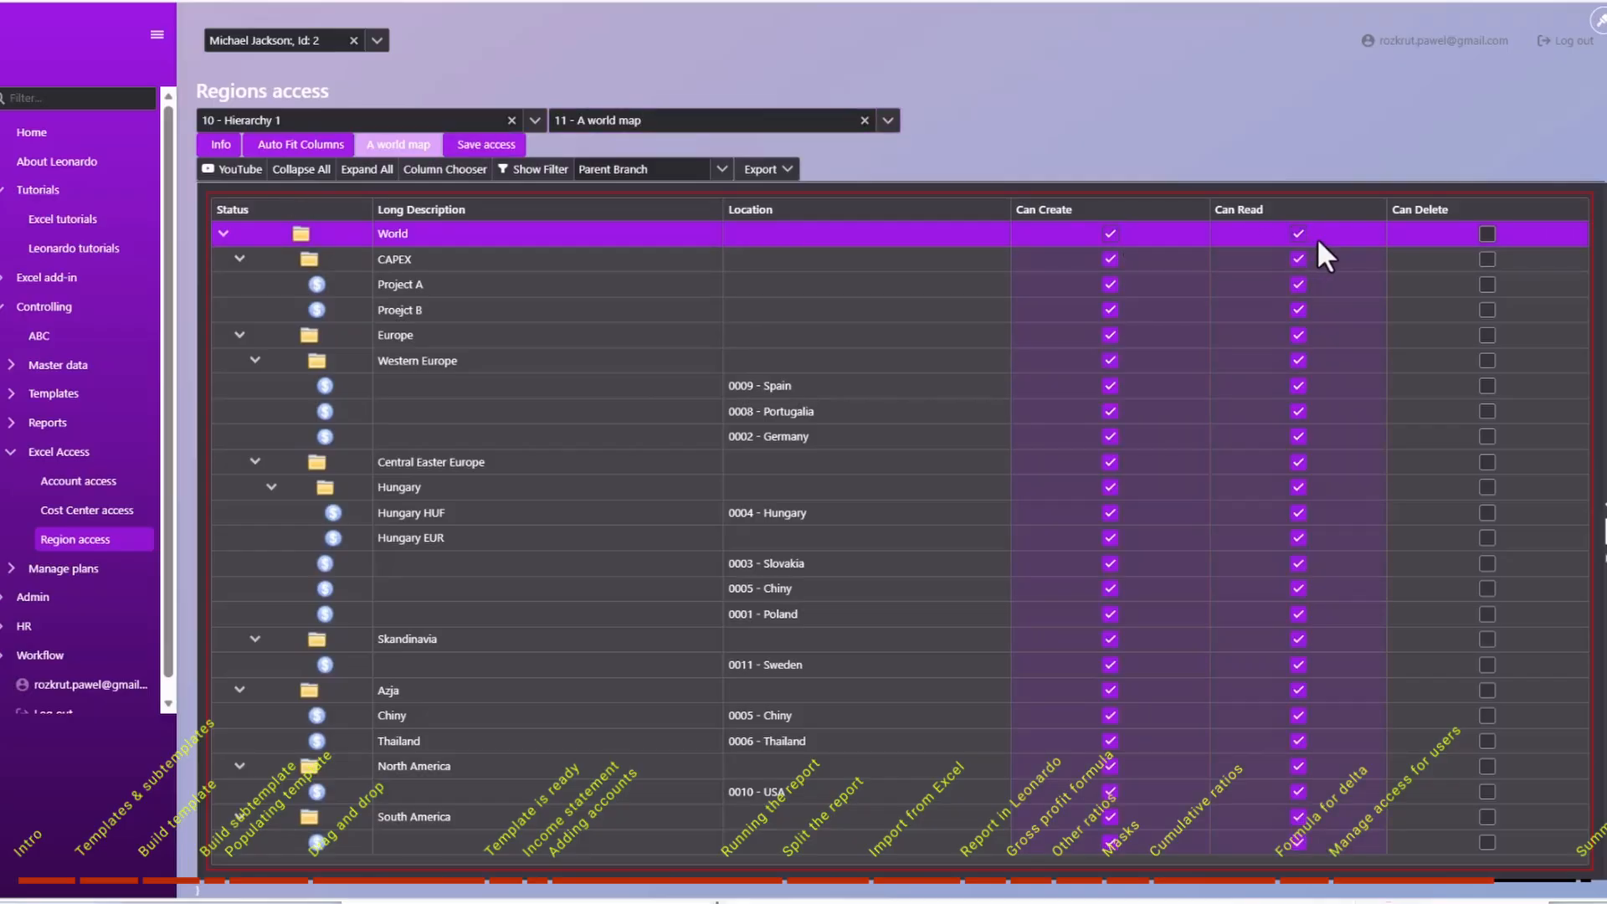
left_click(1487, 235)
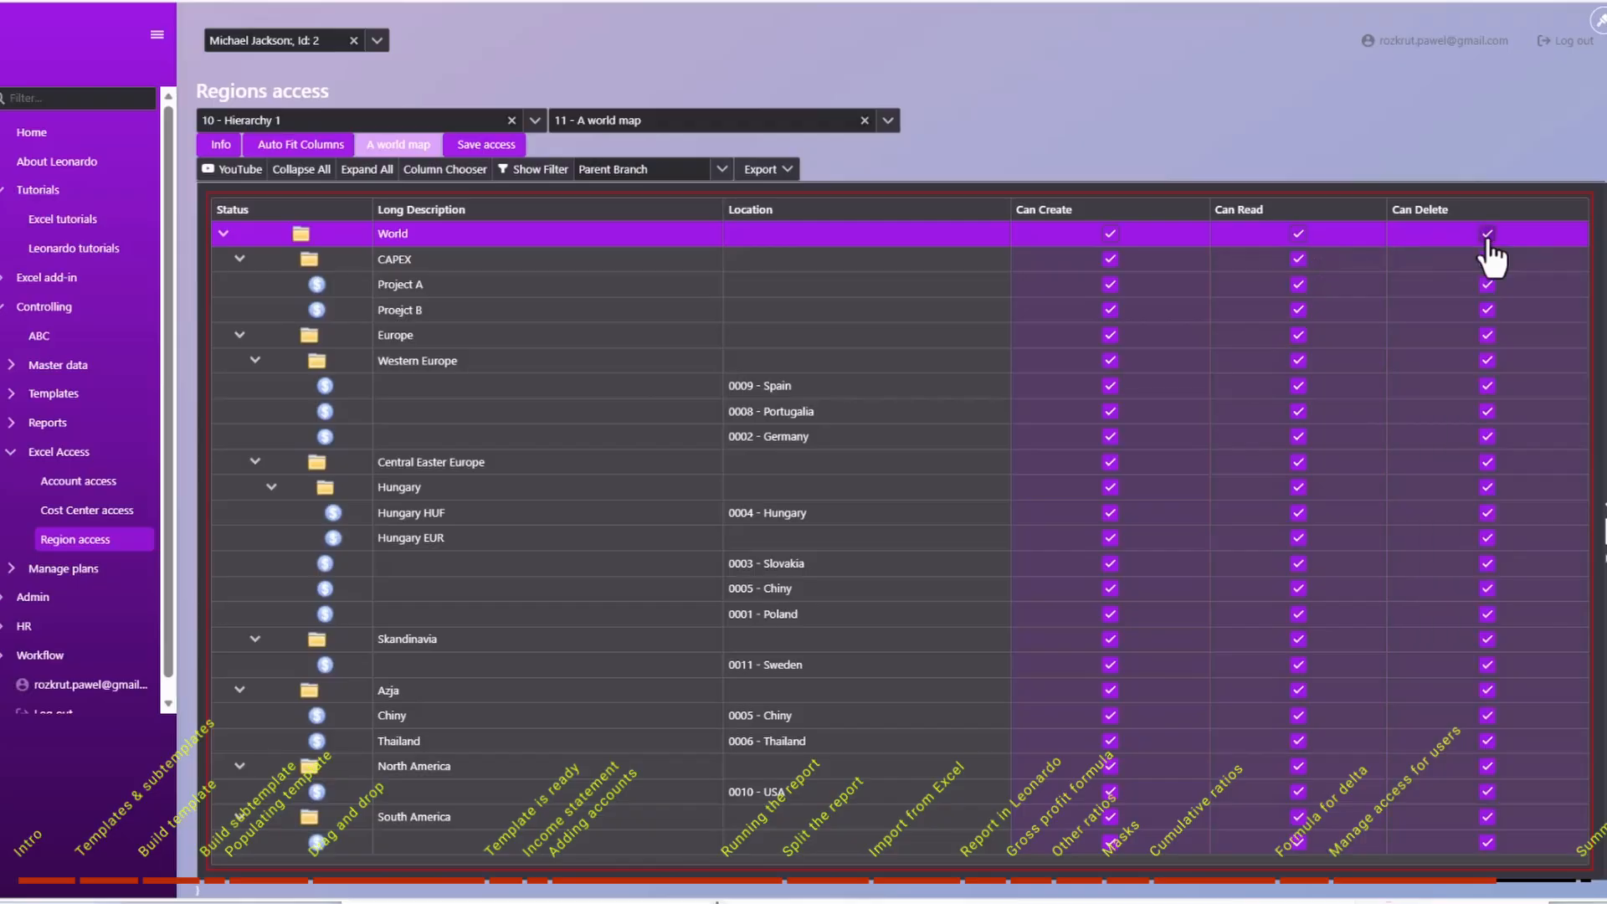
left_click(1487, 235)
left_click(1299, 238)
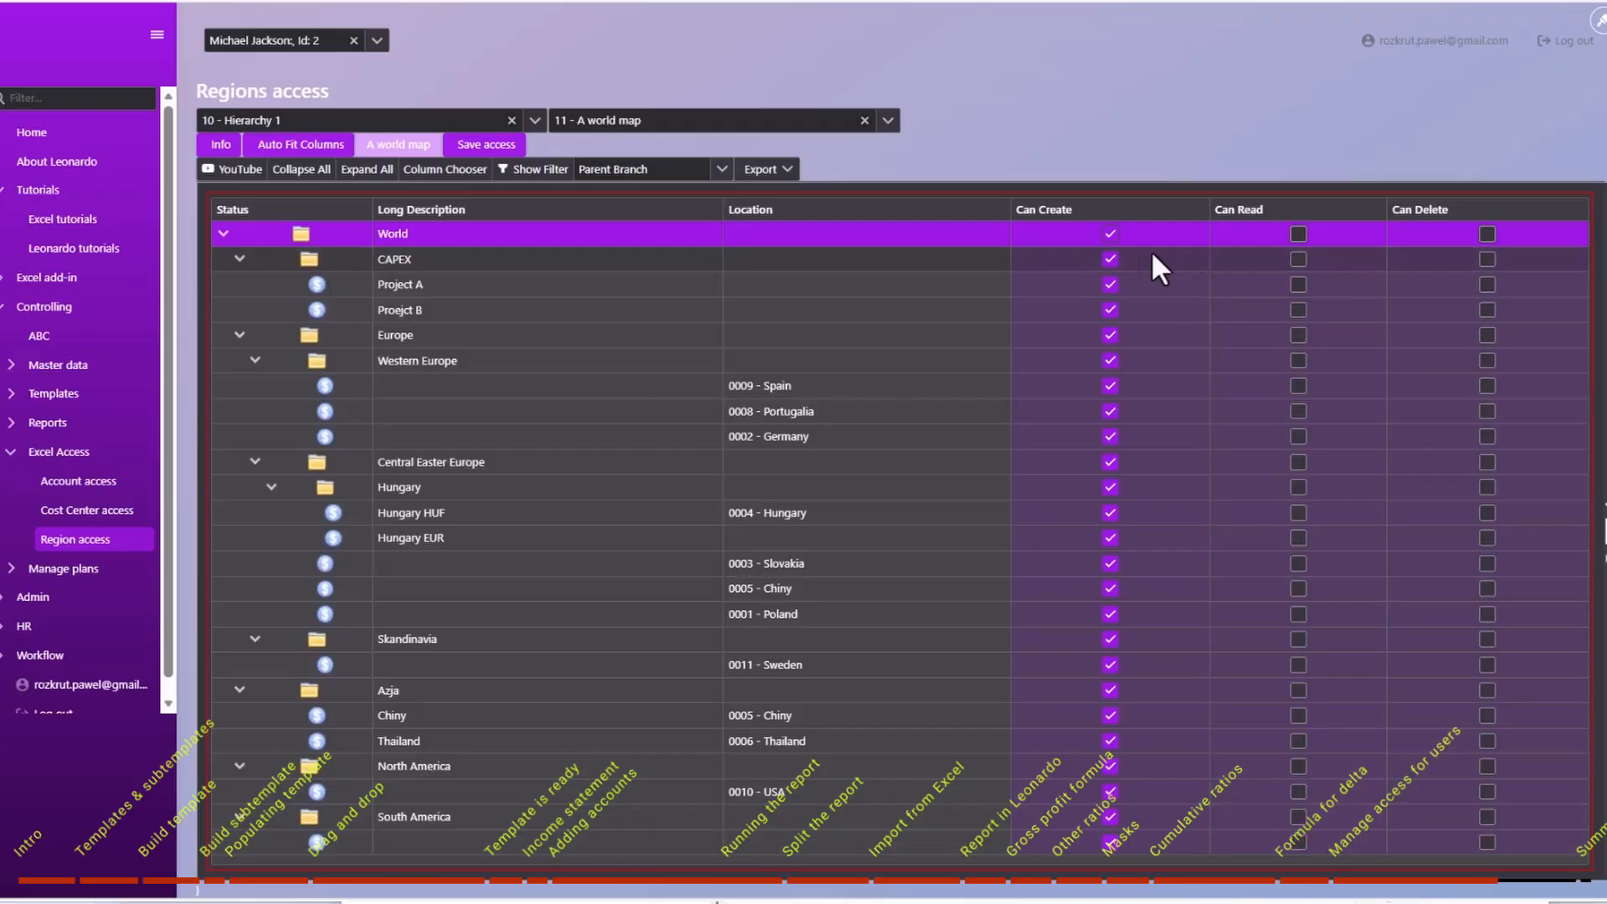
left_click(1111, 234)
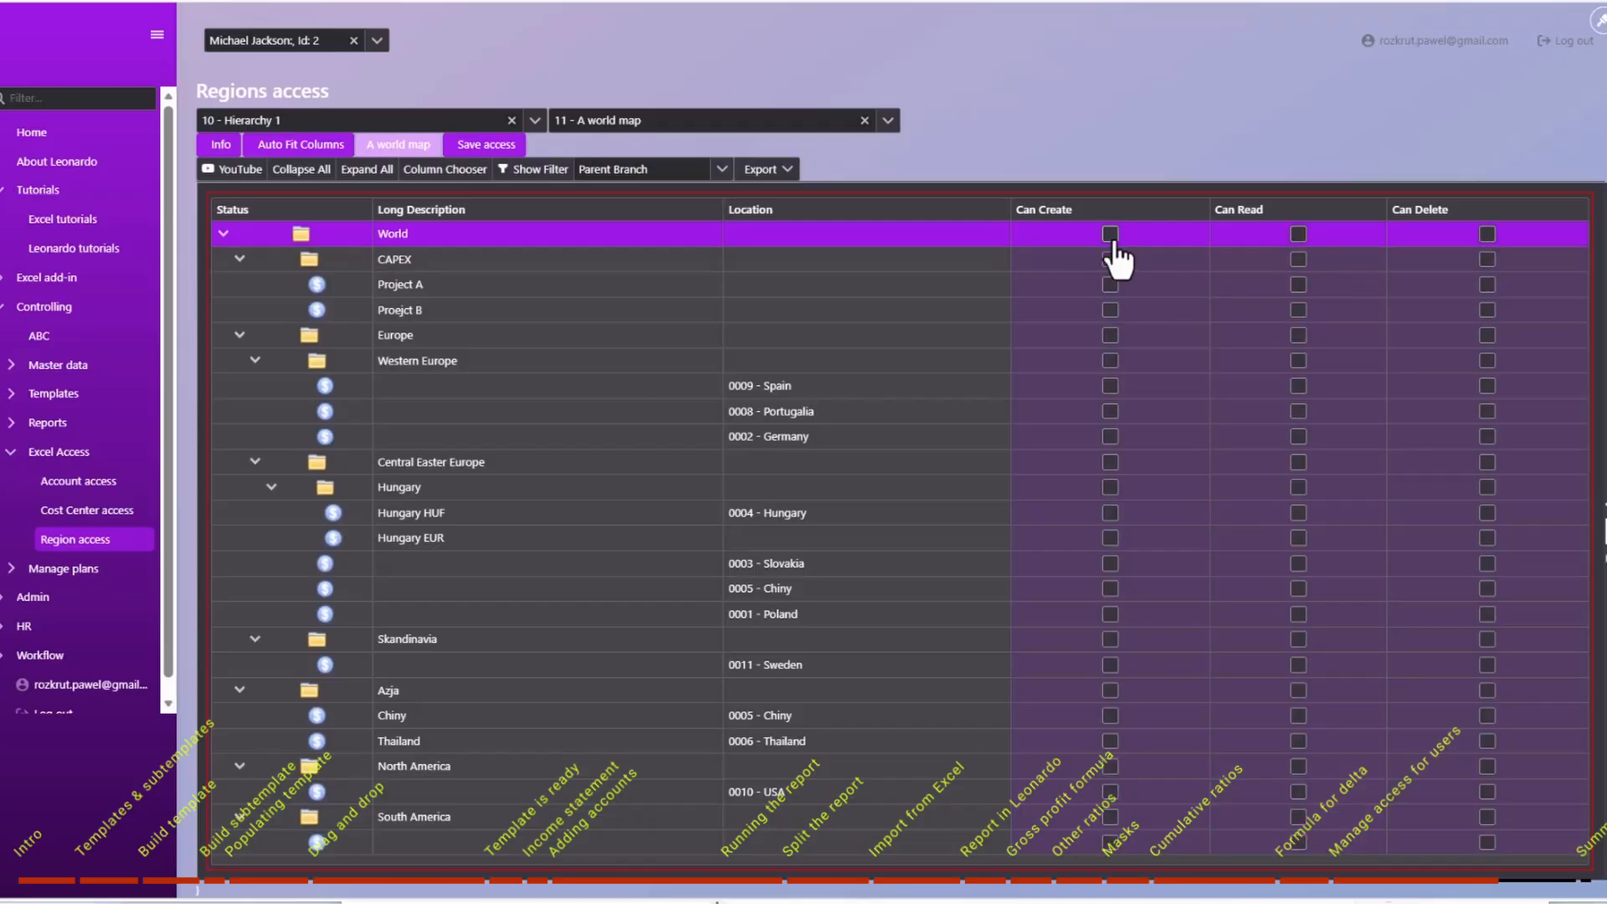
left_click(223, 235)
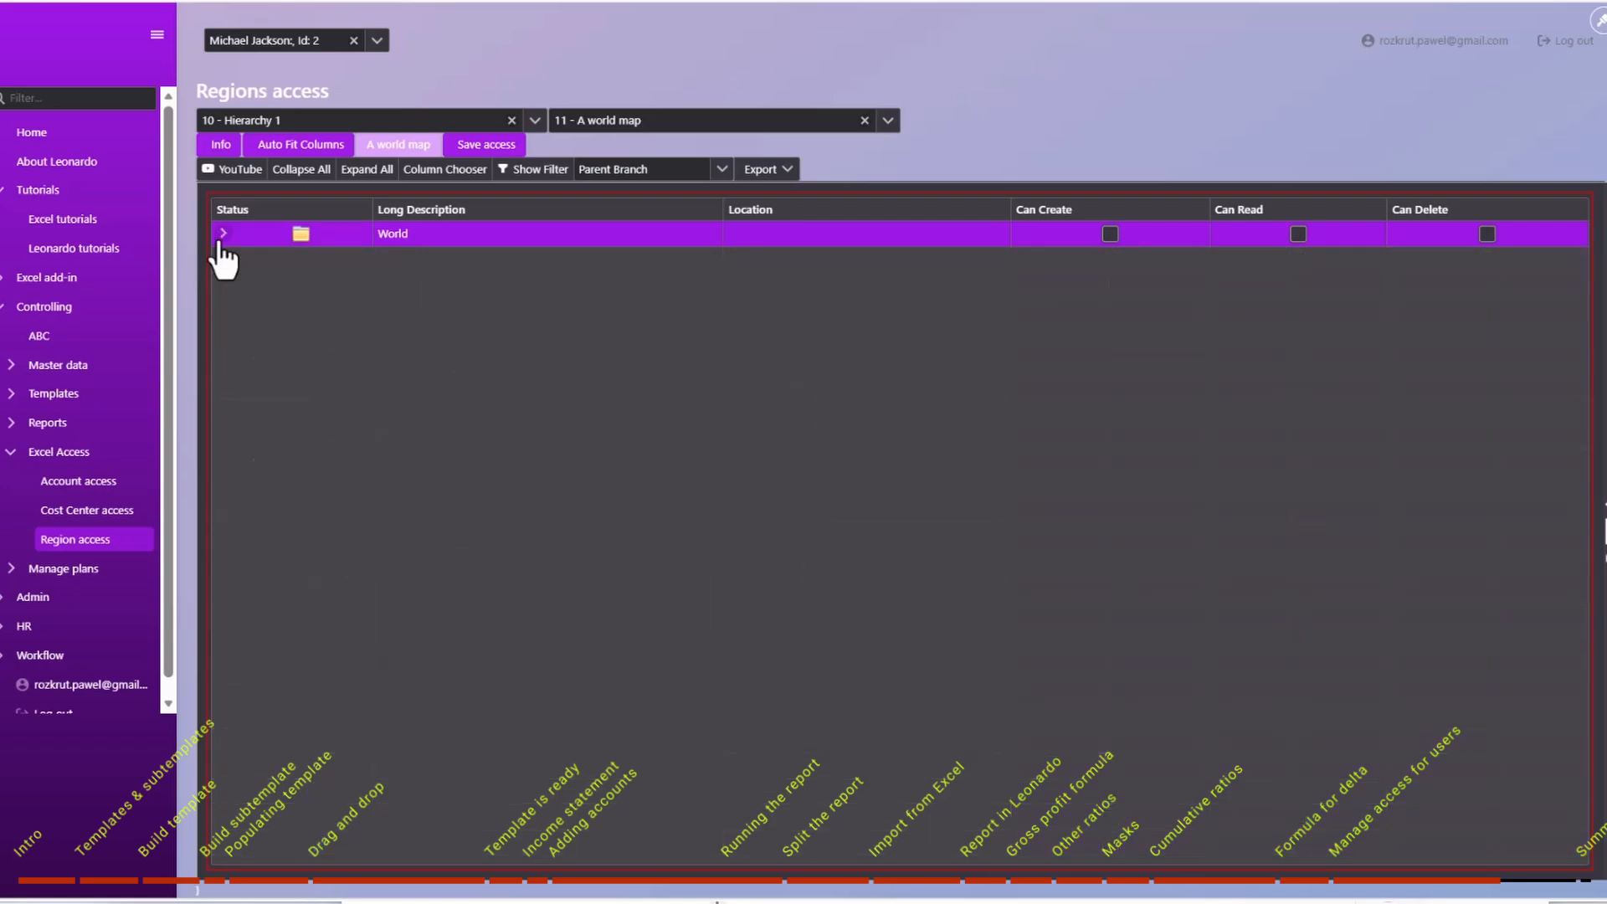
left_click(222, 235)
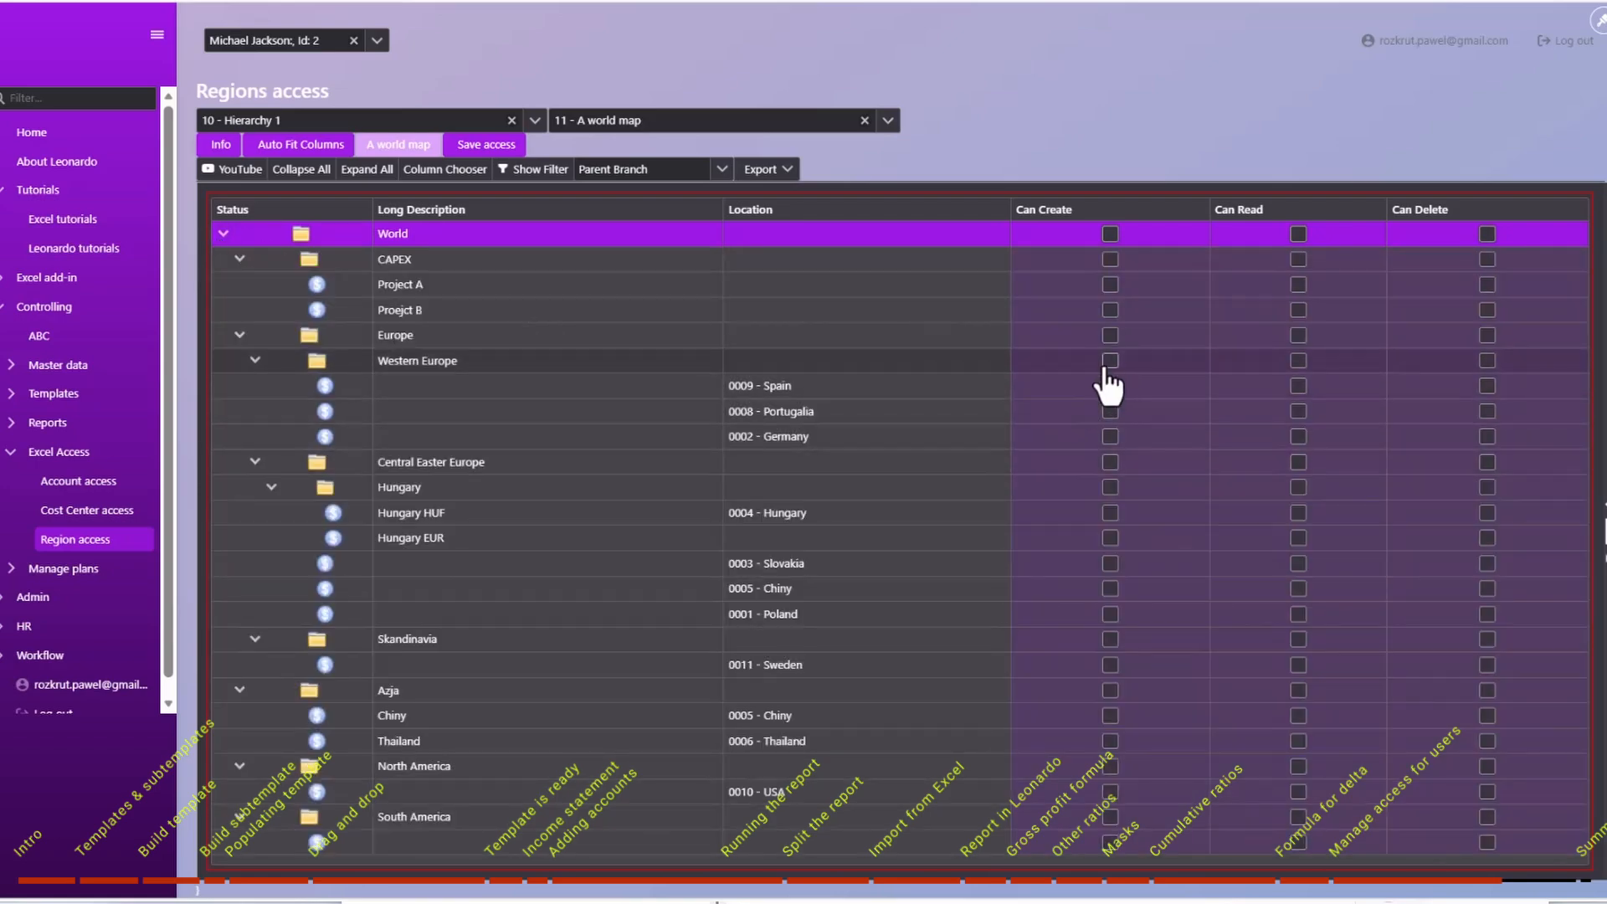
Grant Can Read for Europe except Western Europe and location 0005 - Chiny, and select the matching Chiny entry under Azja.
left_click(1299, 361)
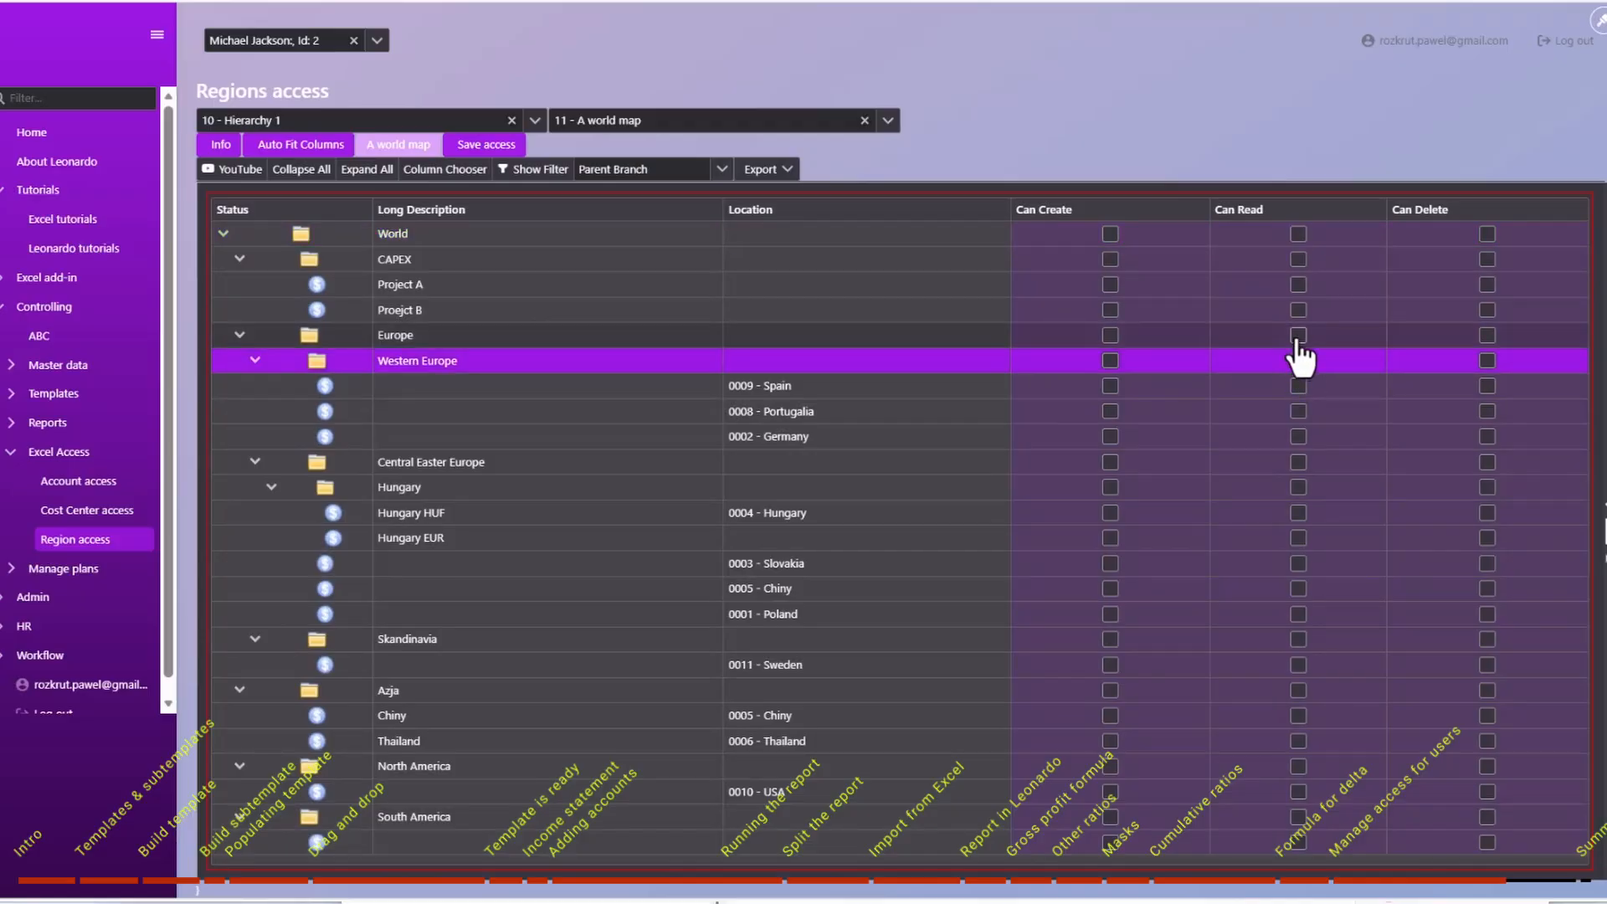
left_click(1298, 335)
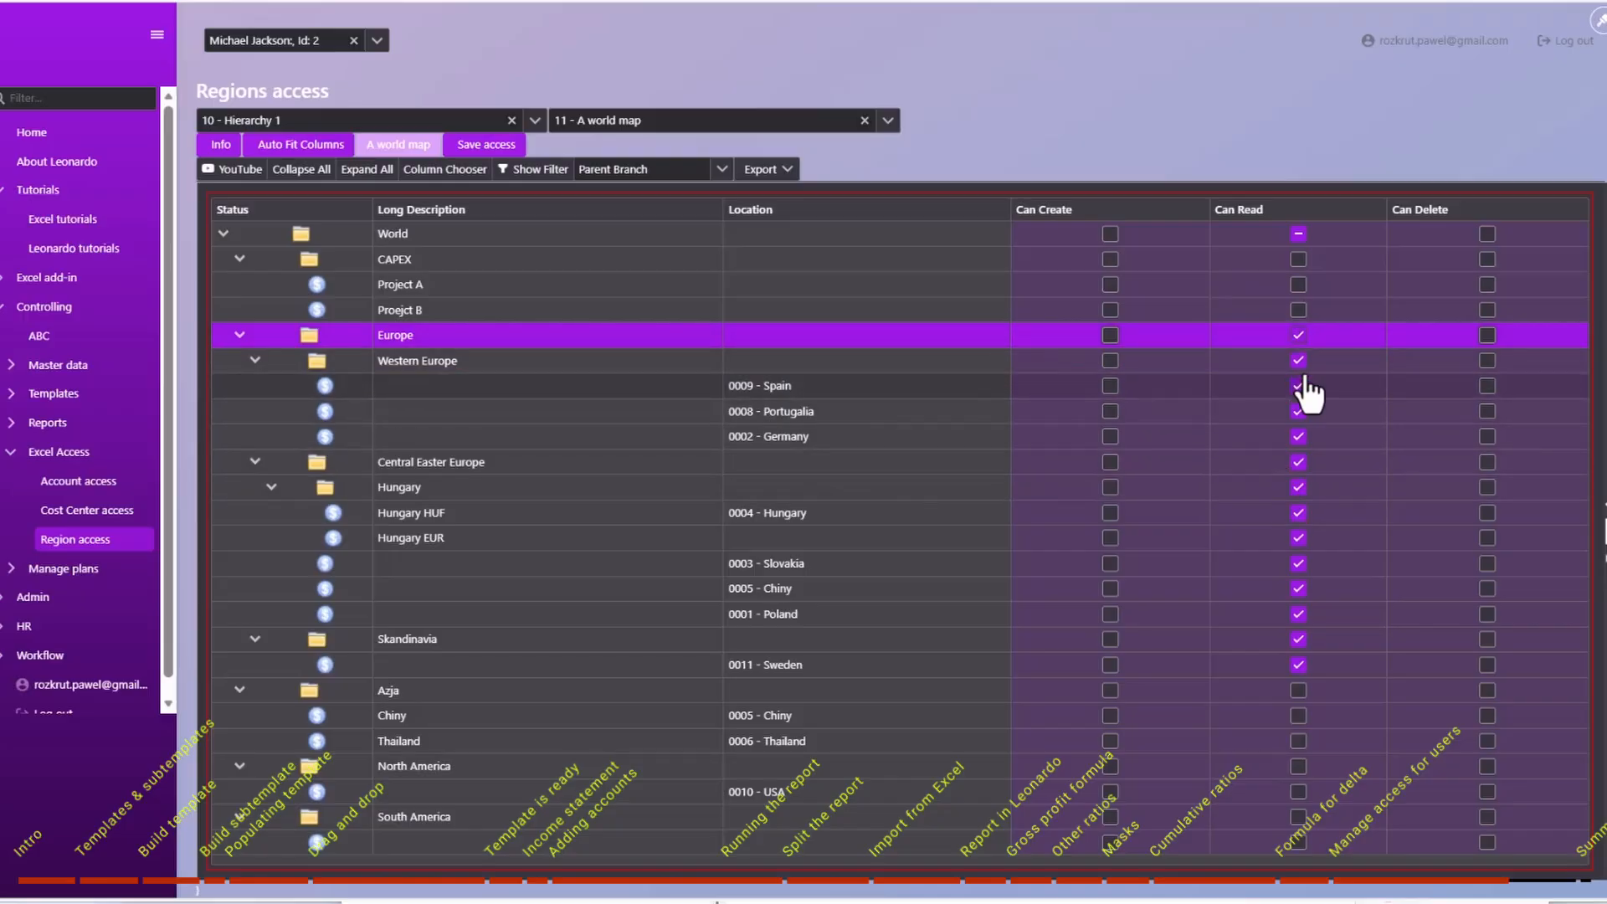
left_click(1298, 362)
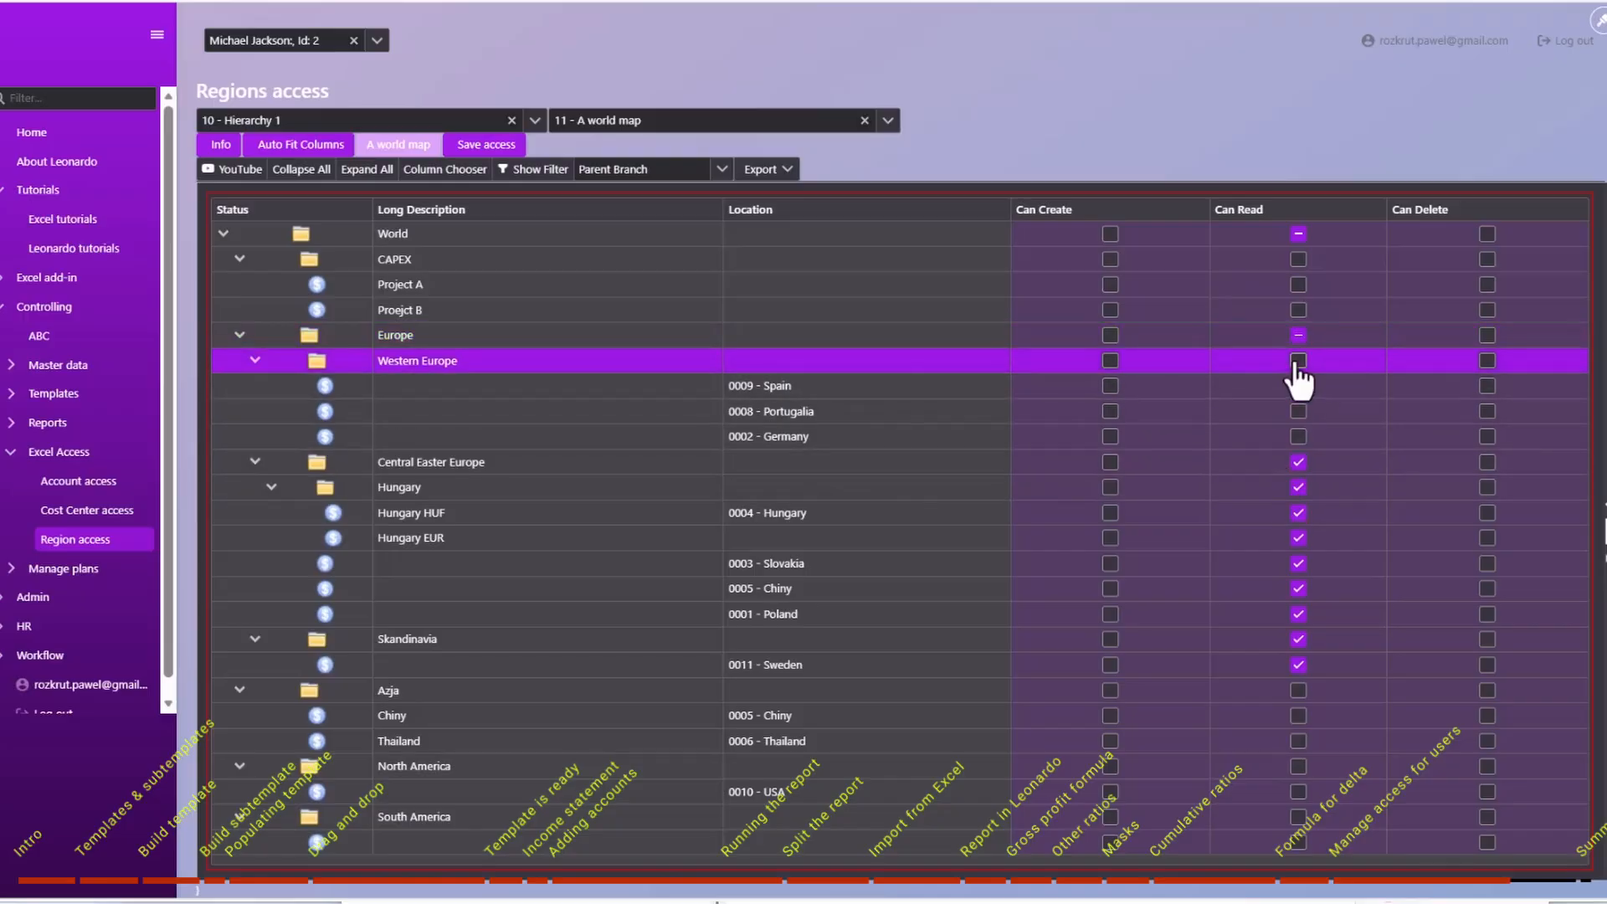
left_click(1299, 362)
left_click(1299, 362)
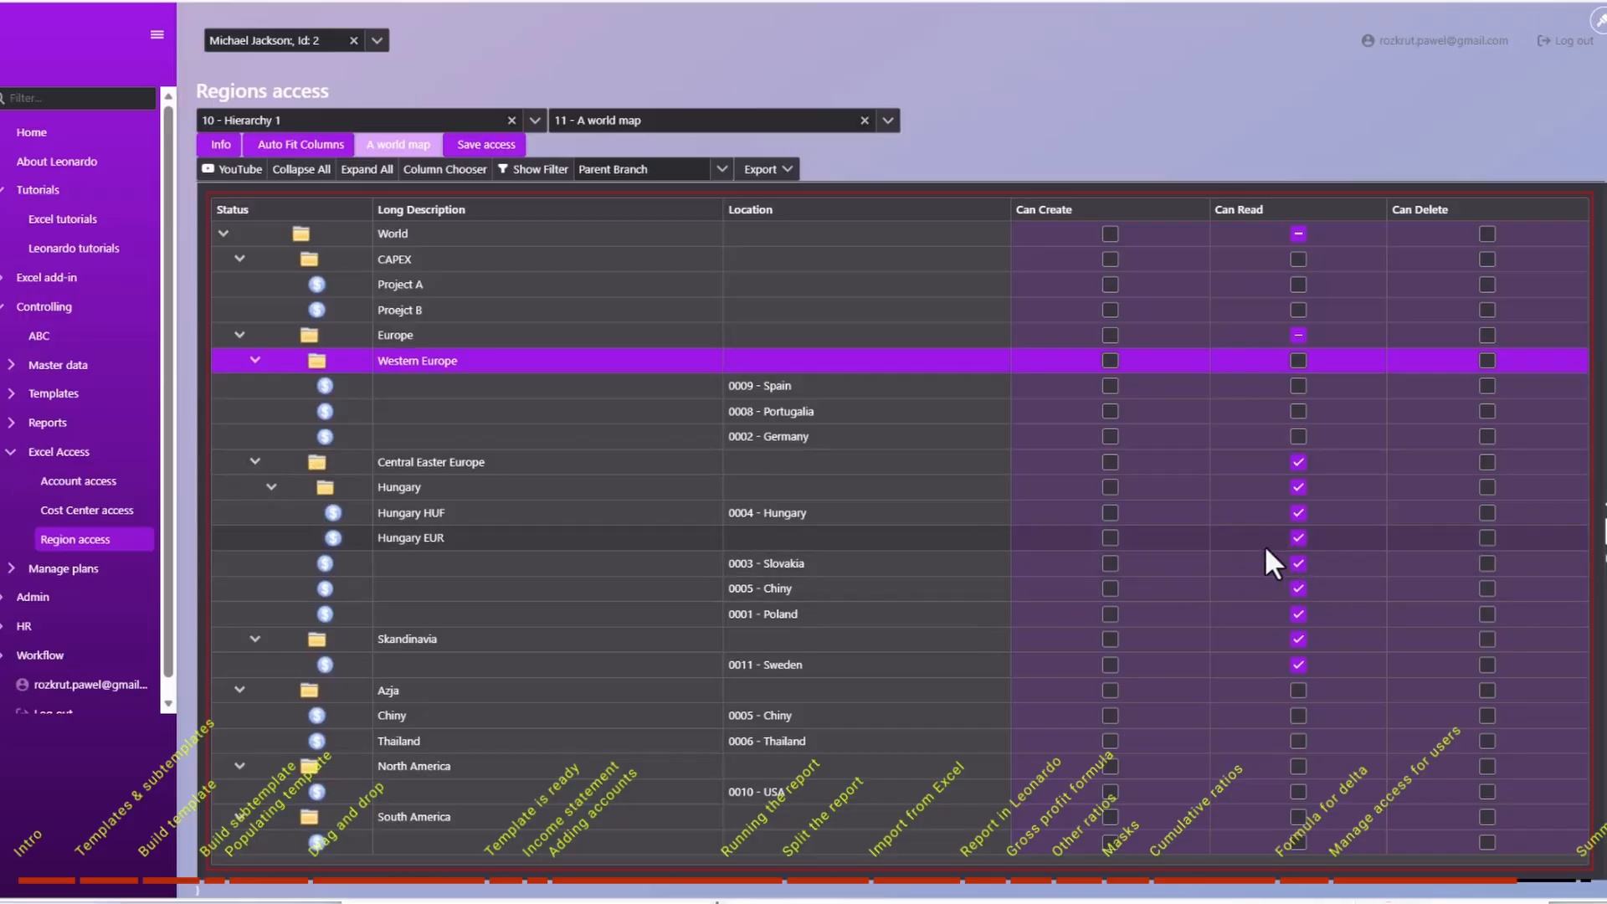
left_click(1298, 589)
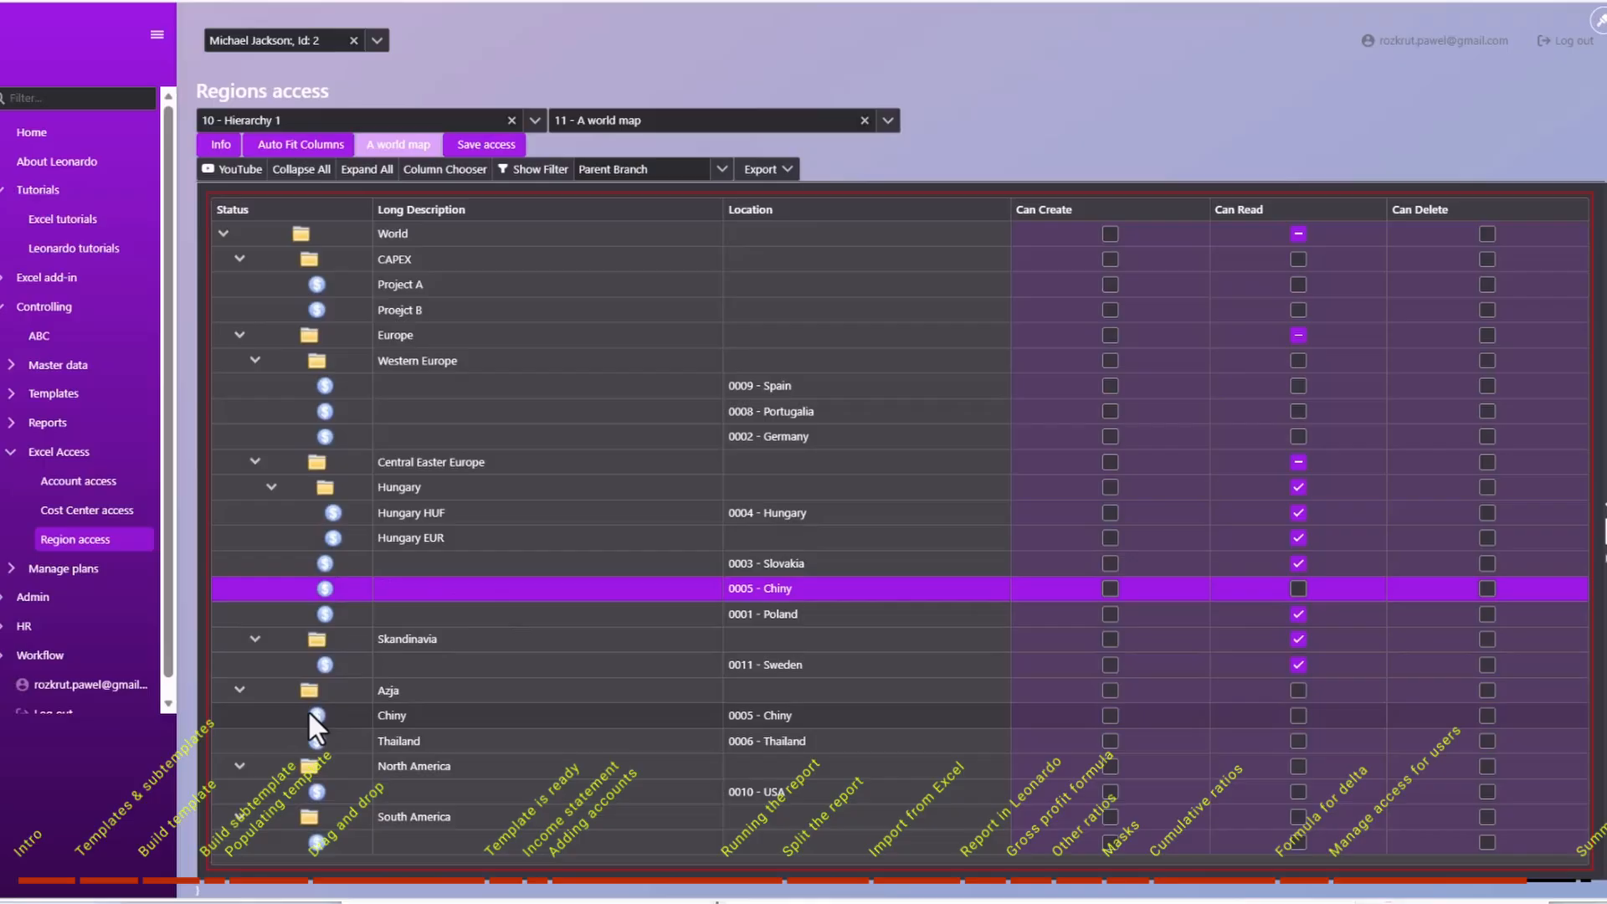
left_click(763, 717)
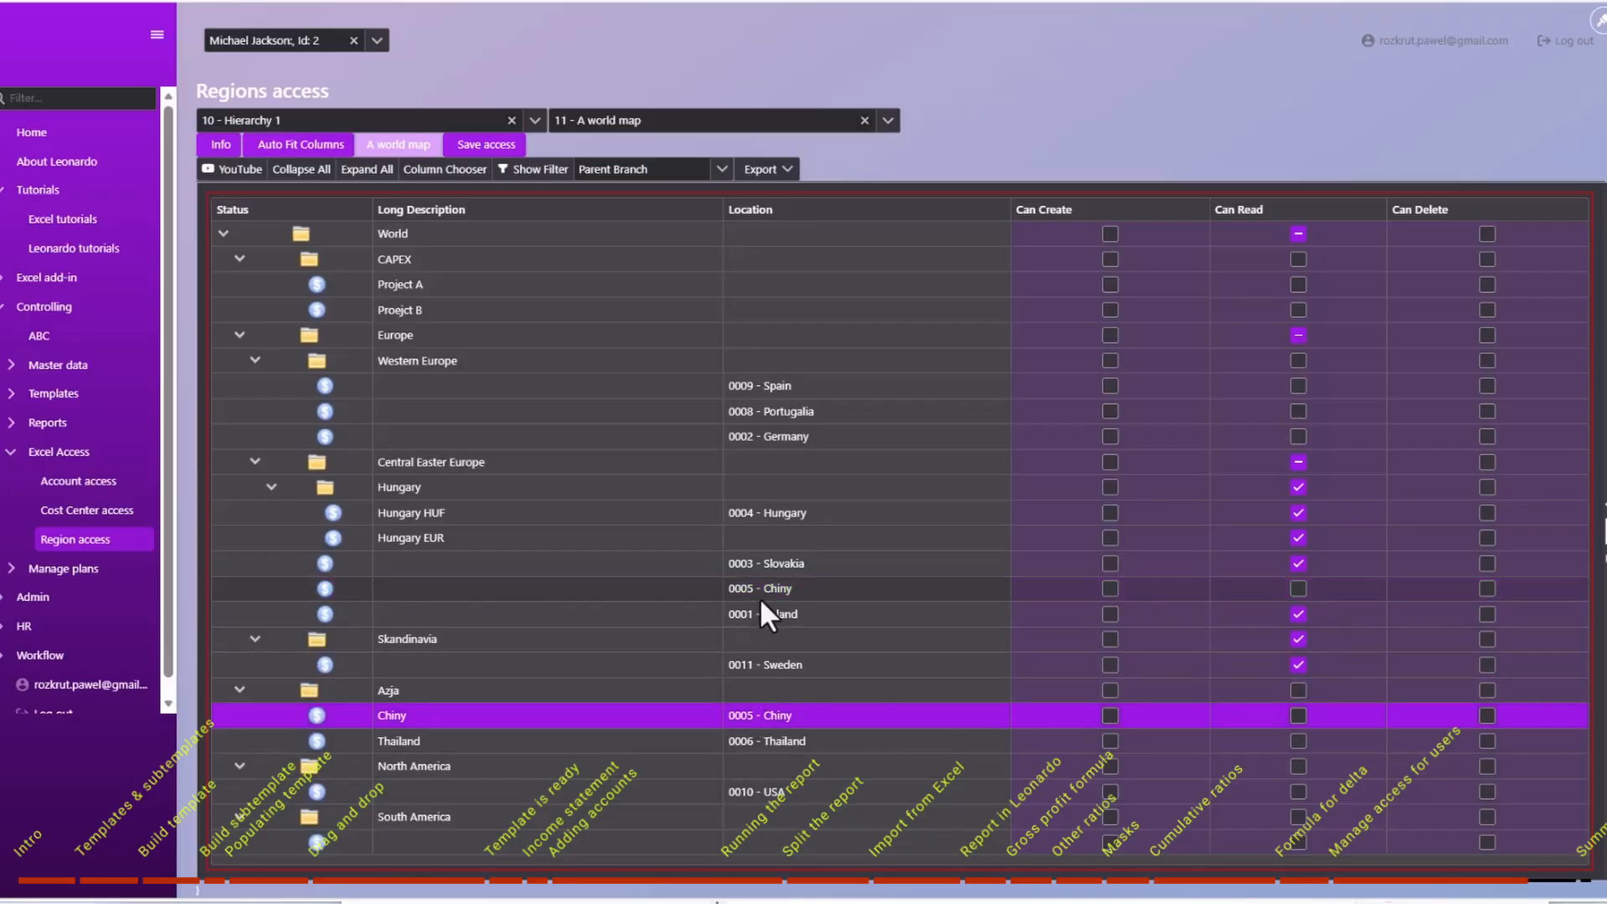